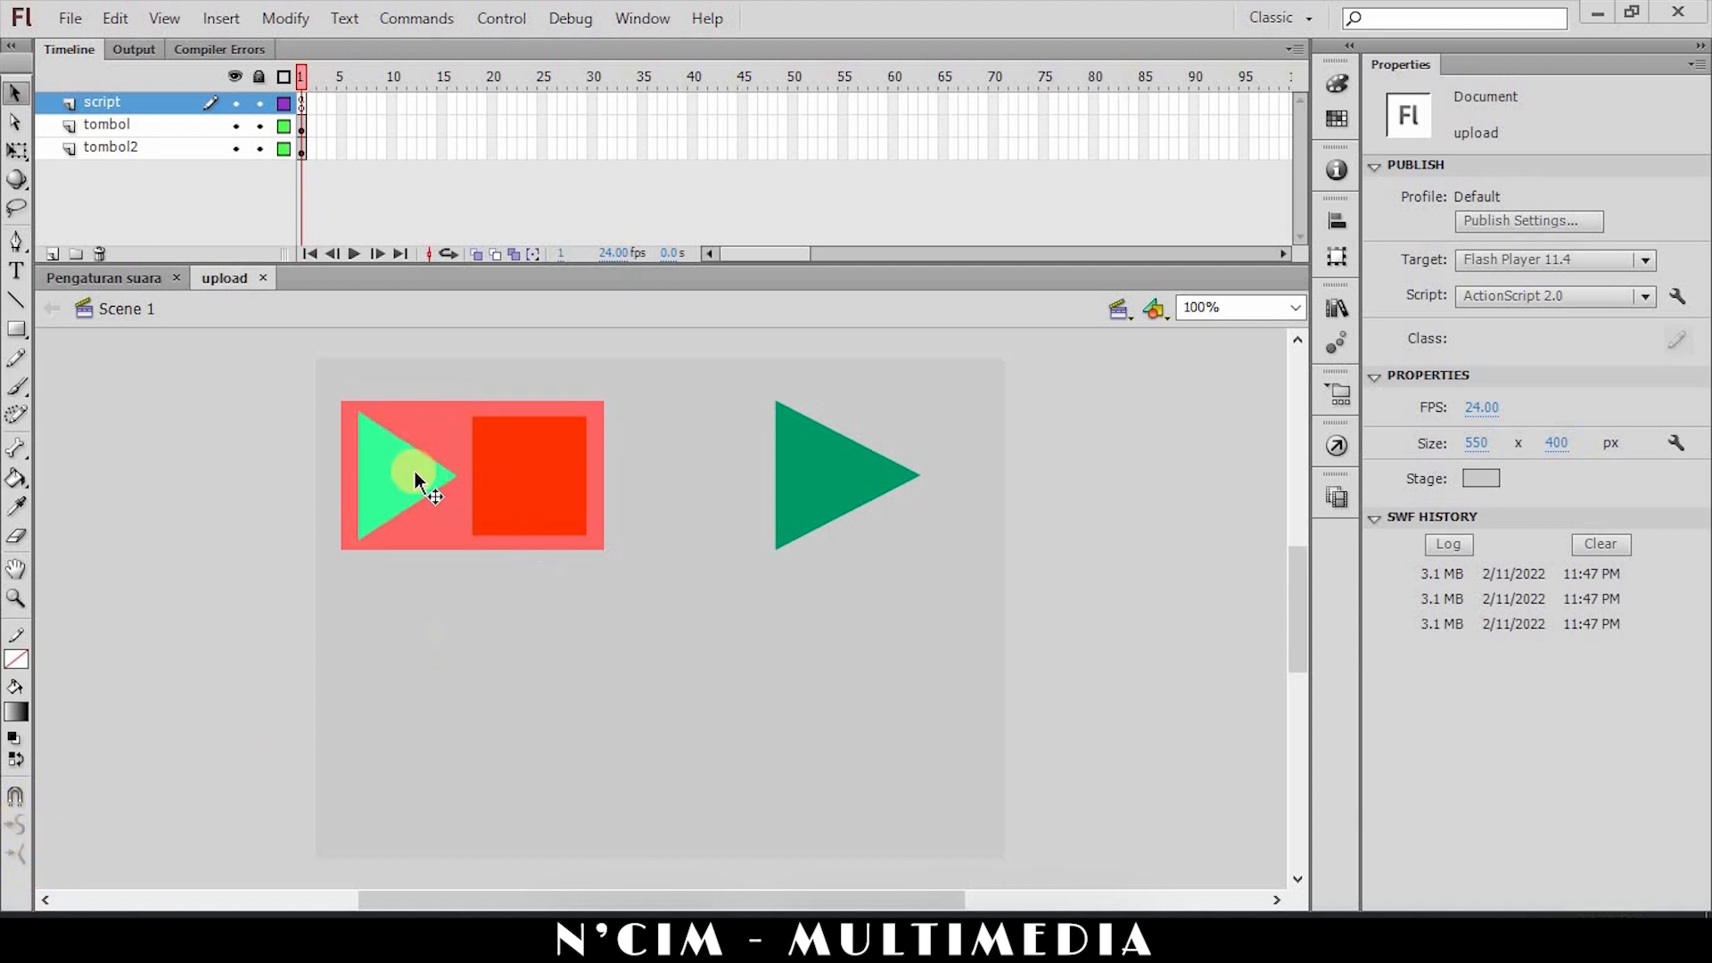
click(486, 522)
click(792, 474)
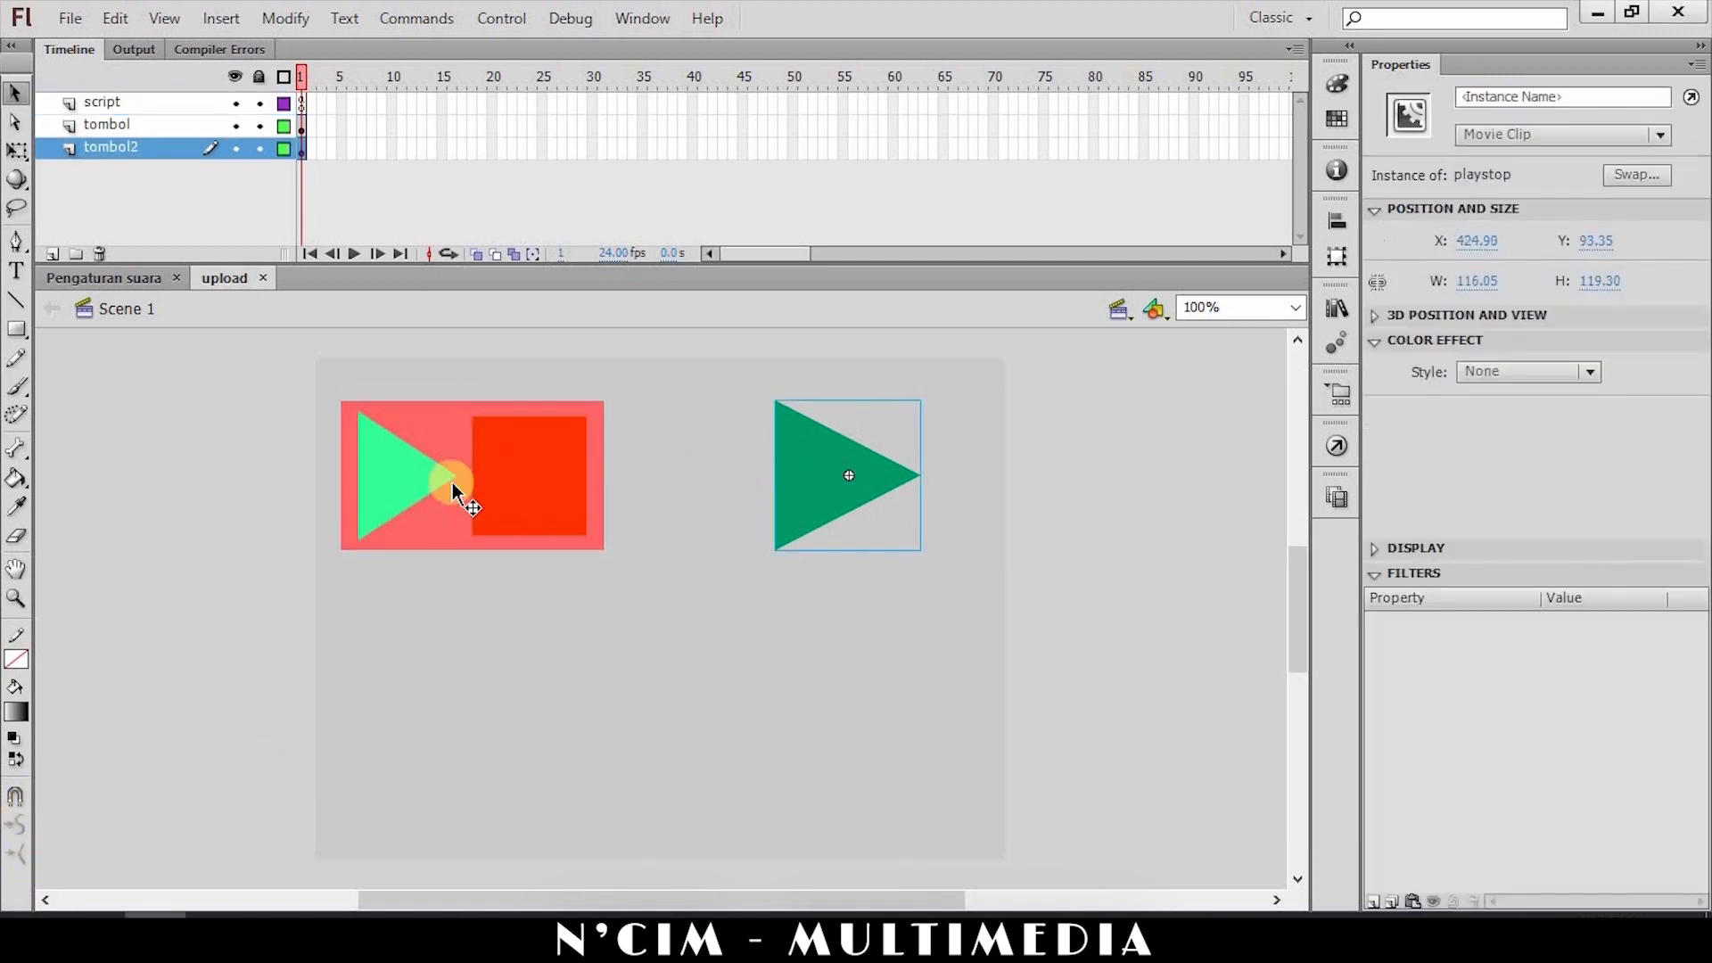
click(452, 484)
click(868, 497)
Test the movie of the "Pengaturan suara" document, try its volume slider in the preview and close the preview.
click(121, 284)
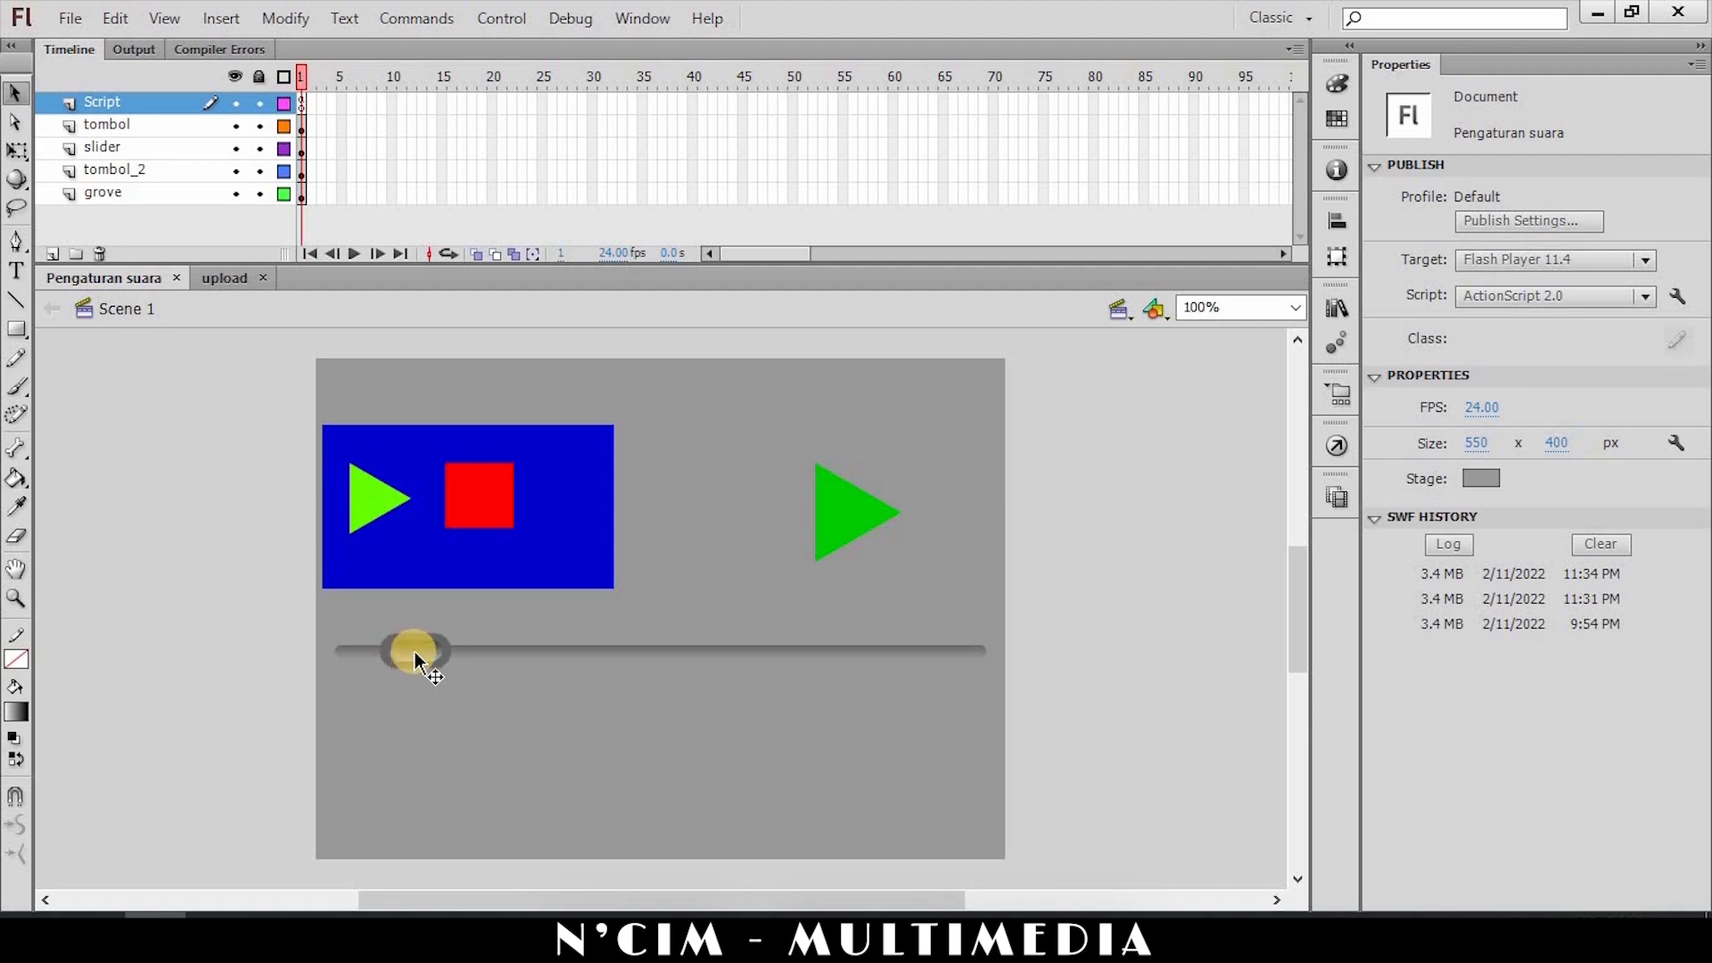
key(ctrl+Return)
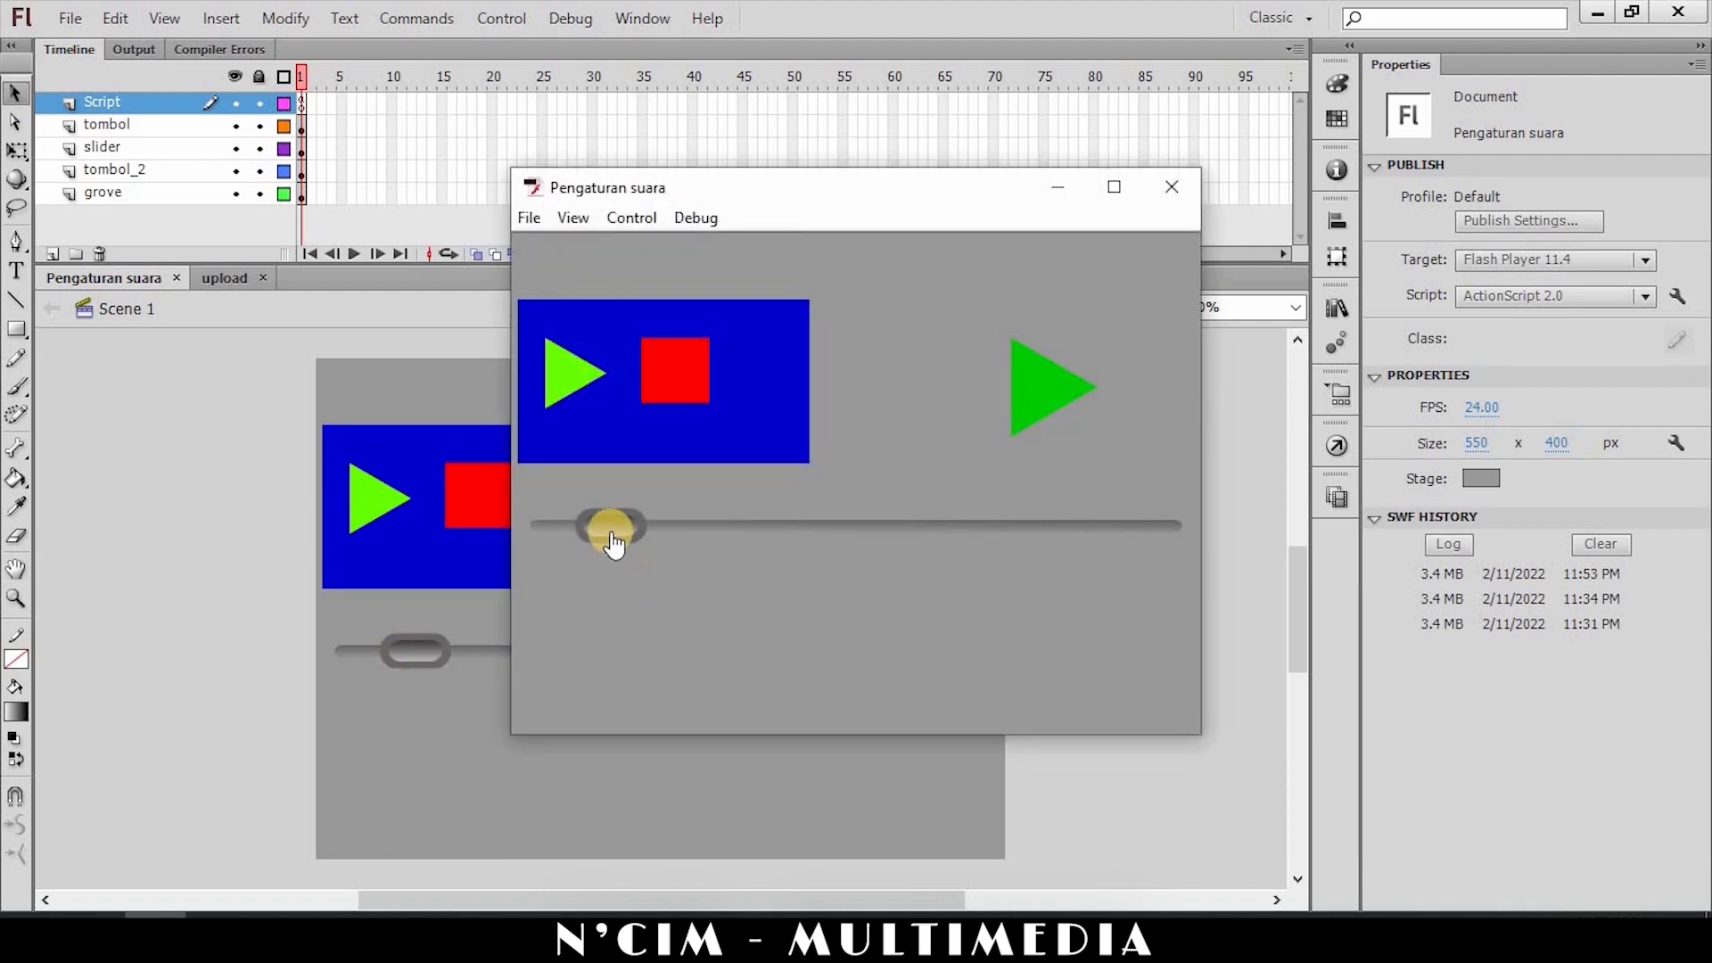
mouse_move(604, 524)
mouse_down()
mouse_move(904, 504)
mouse_move(931, 527)
mouse_move(592, 506)
mouse_move(535, 519)
mouse_move(704, 511)
mouse_move(395, 551)
mouse_move(761, 500)
mouse_move(769, 517)
mouse_move(573, 542)
mouse_move(843, 517)
mouse_move(1020, 313)
mouse_move(592, 558)
mouse_move(692, 719)
mouse_move(622, 528)
mouse_up()
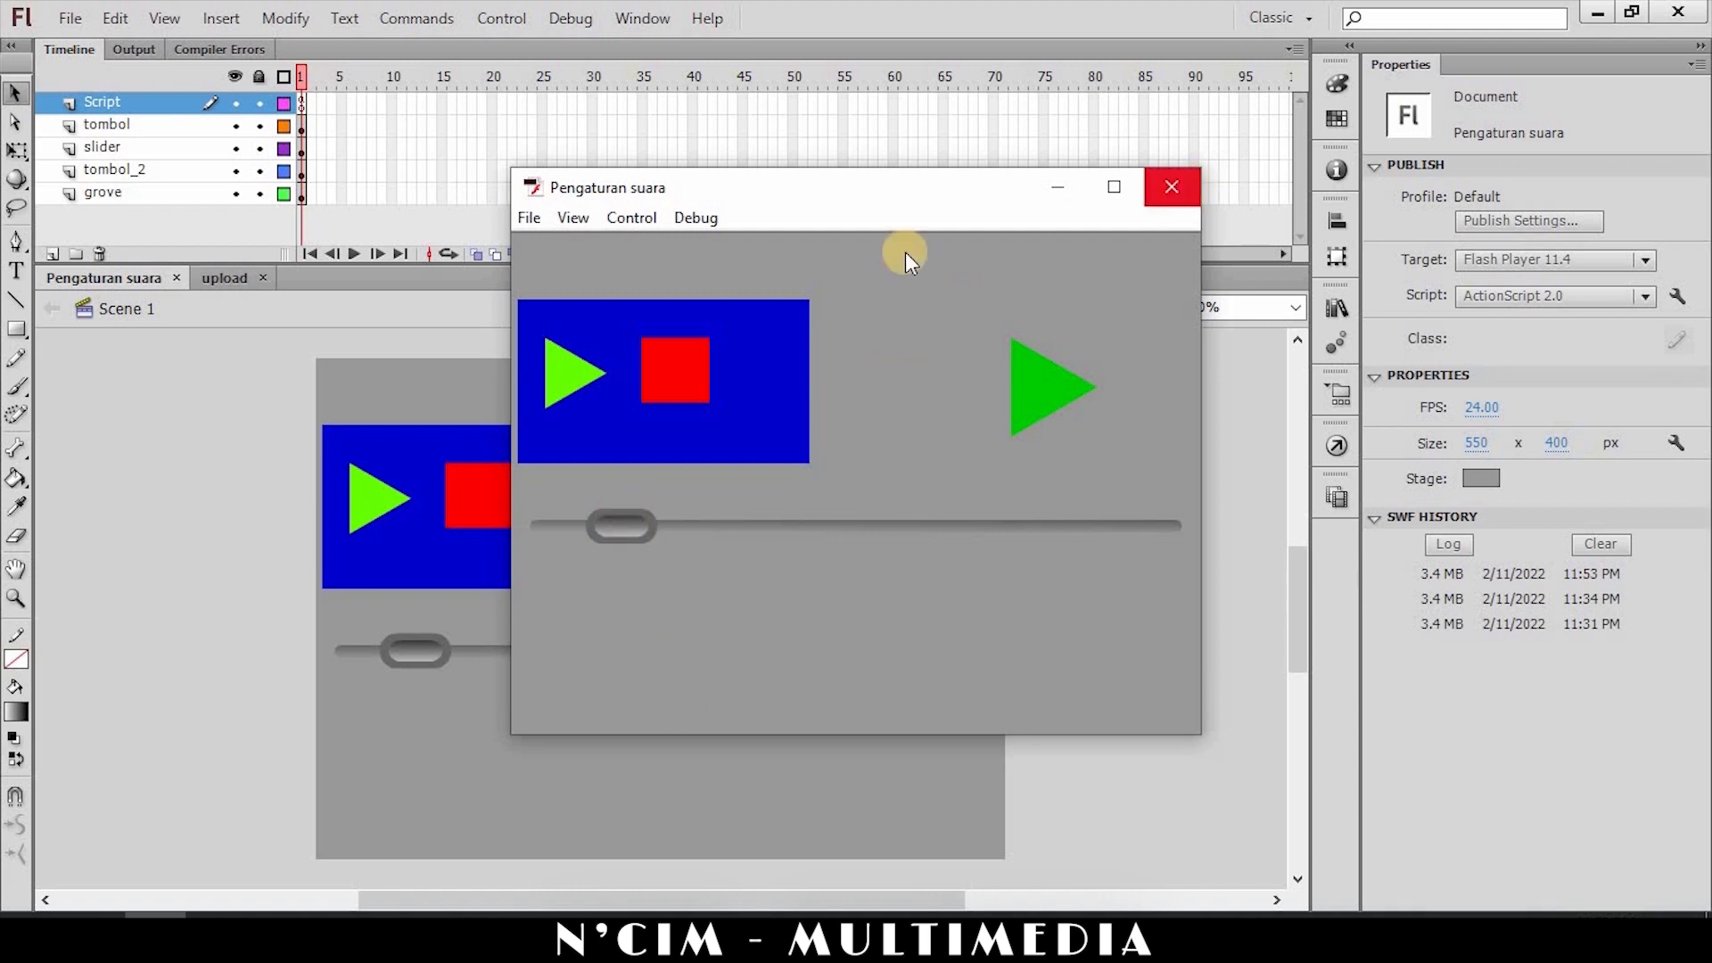
click(1155, 206)
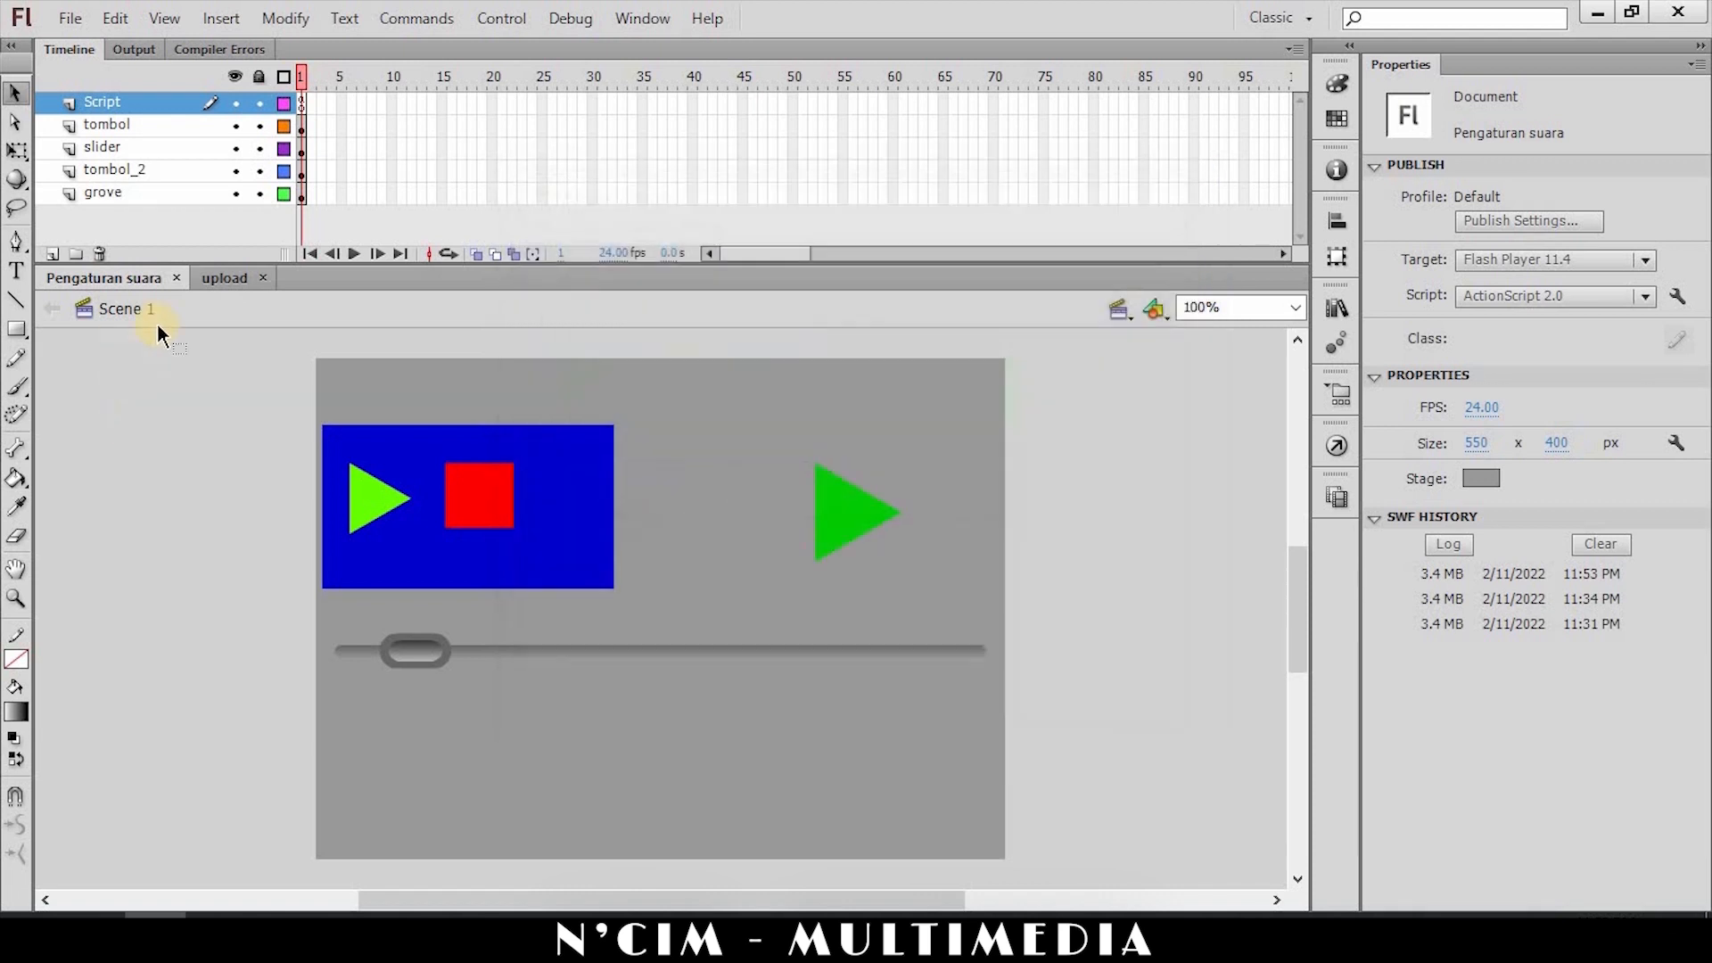
In the "upload" document, add two new layers and place them below the tombol2 layer.
click(223, 277)
click(851, 473)
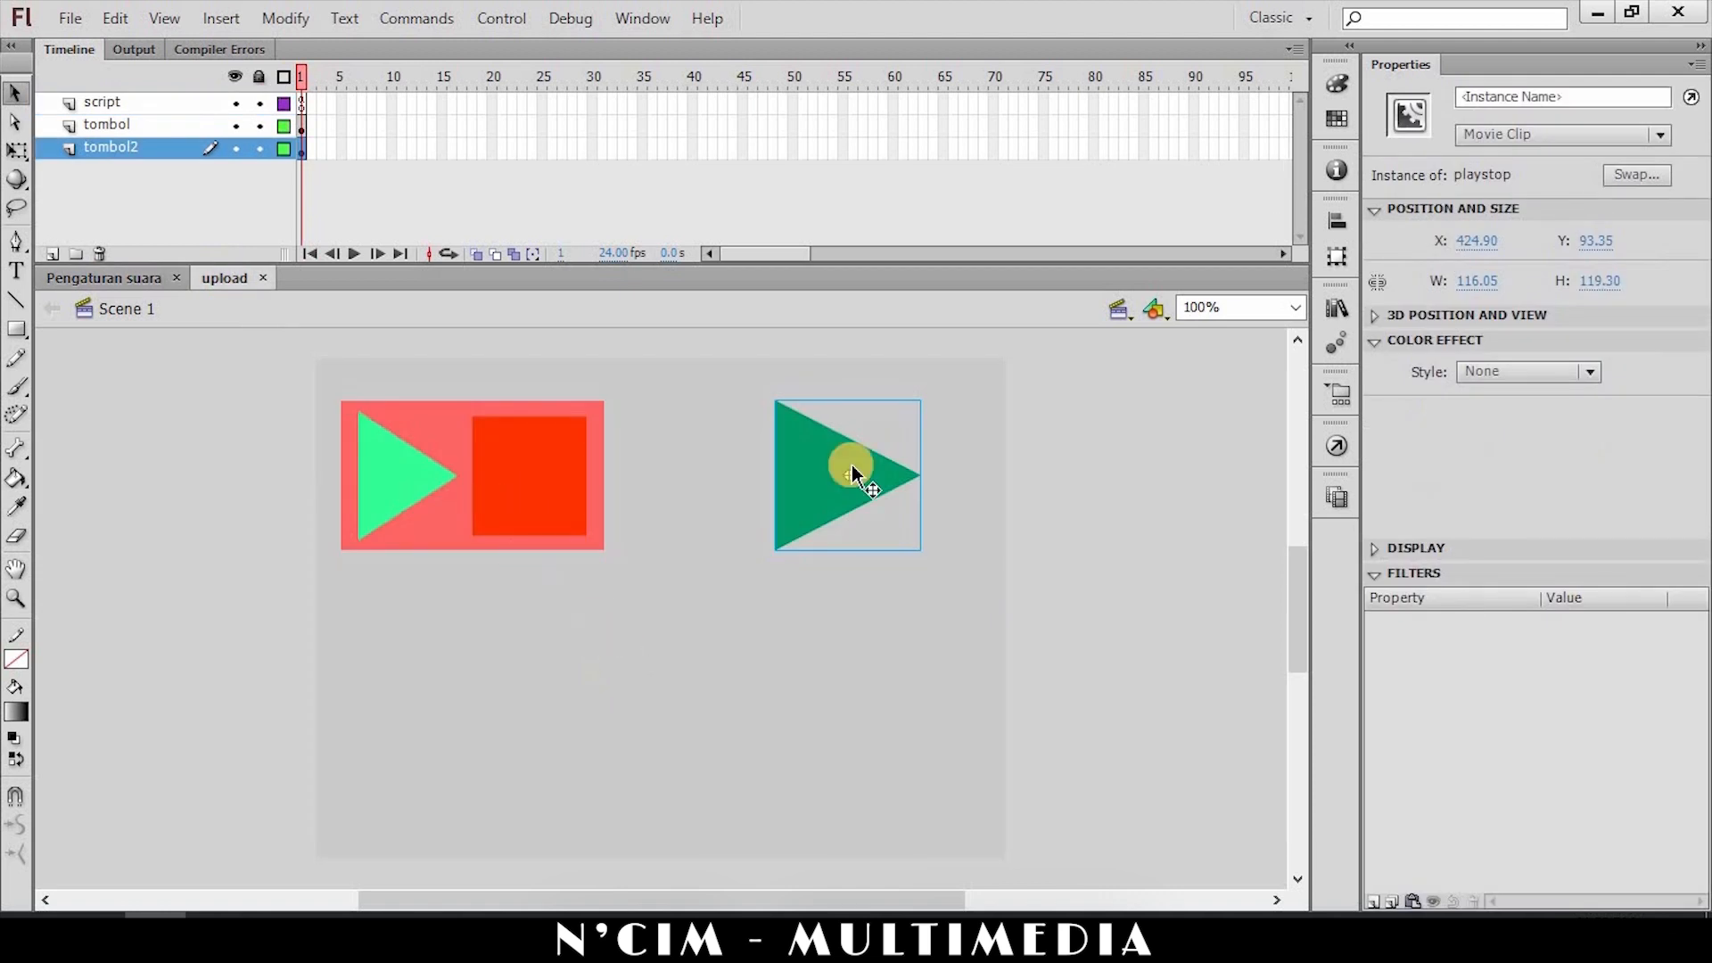
click(676, 605)
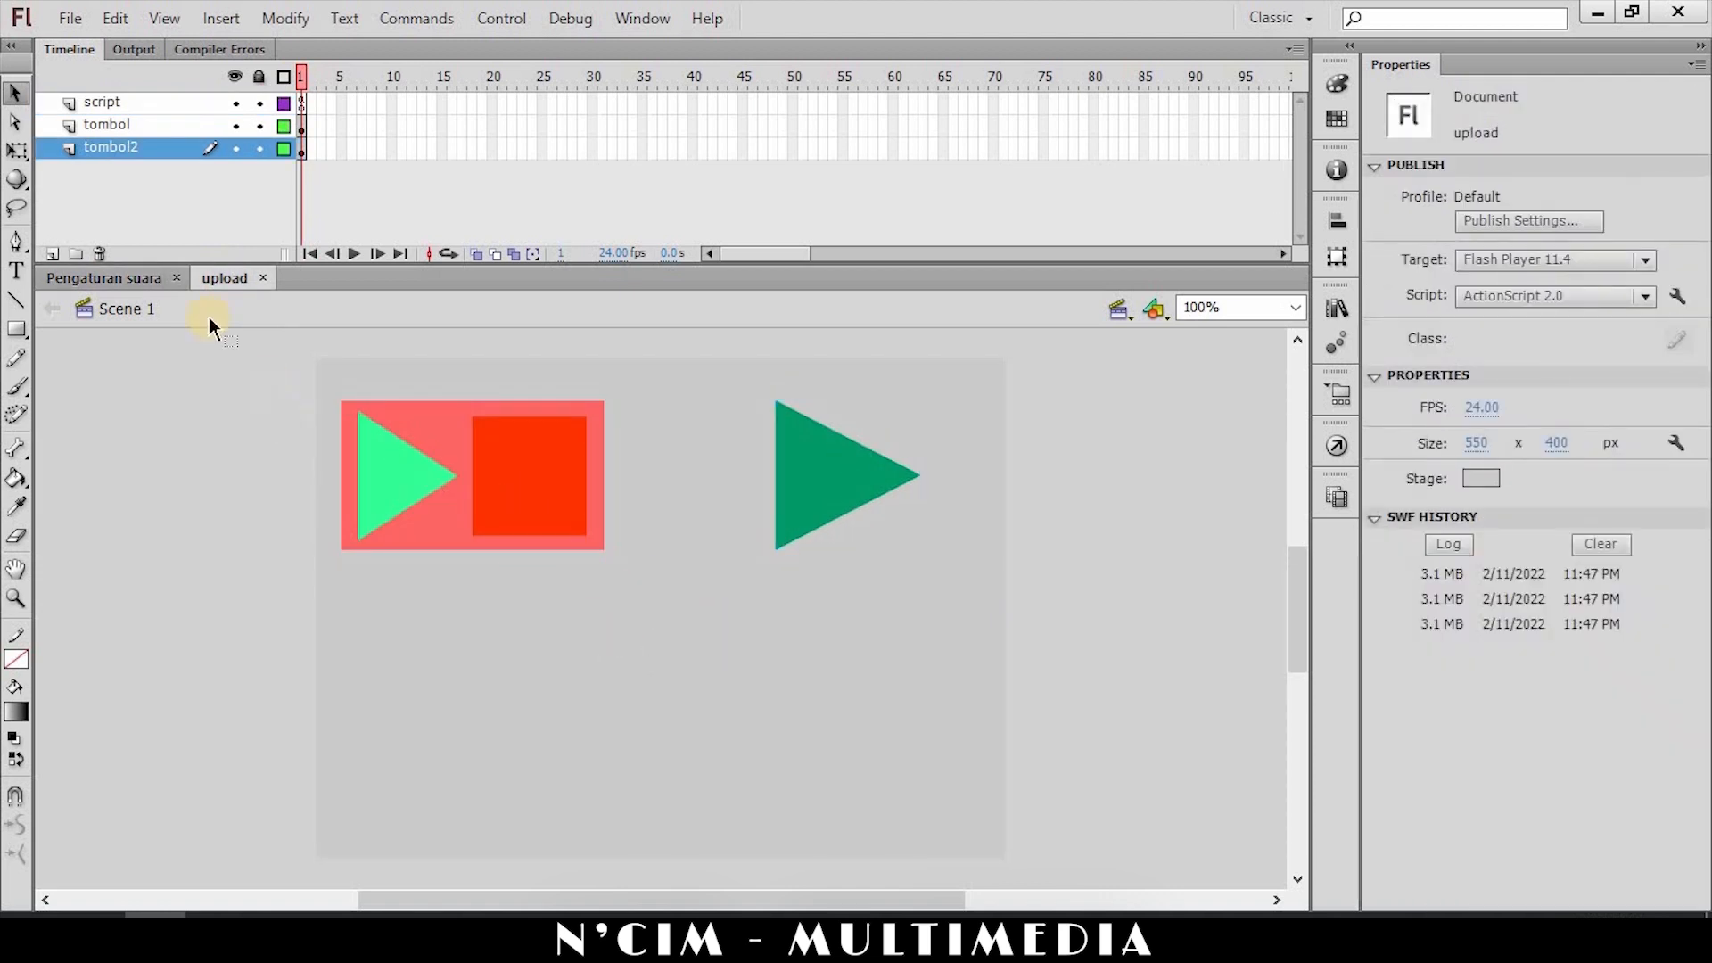
click(52, 250)
click(52, 248)
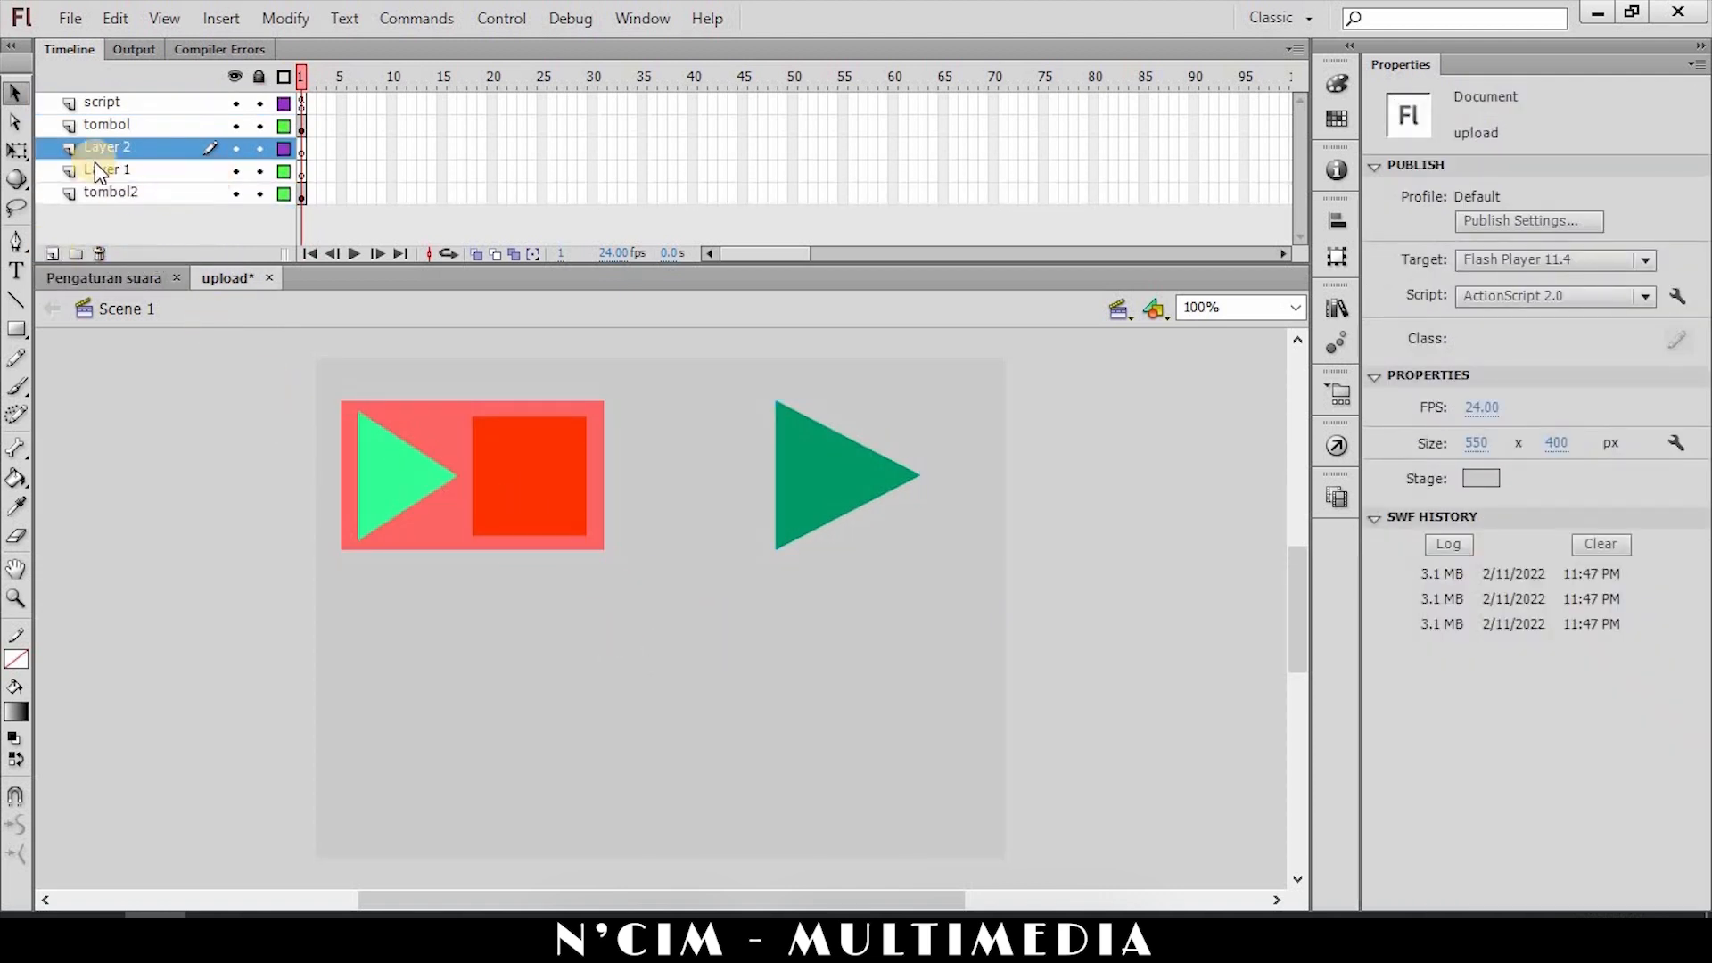
drag(98, 170, 115, 205)
click(107, 192)
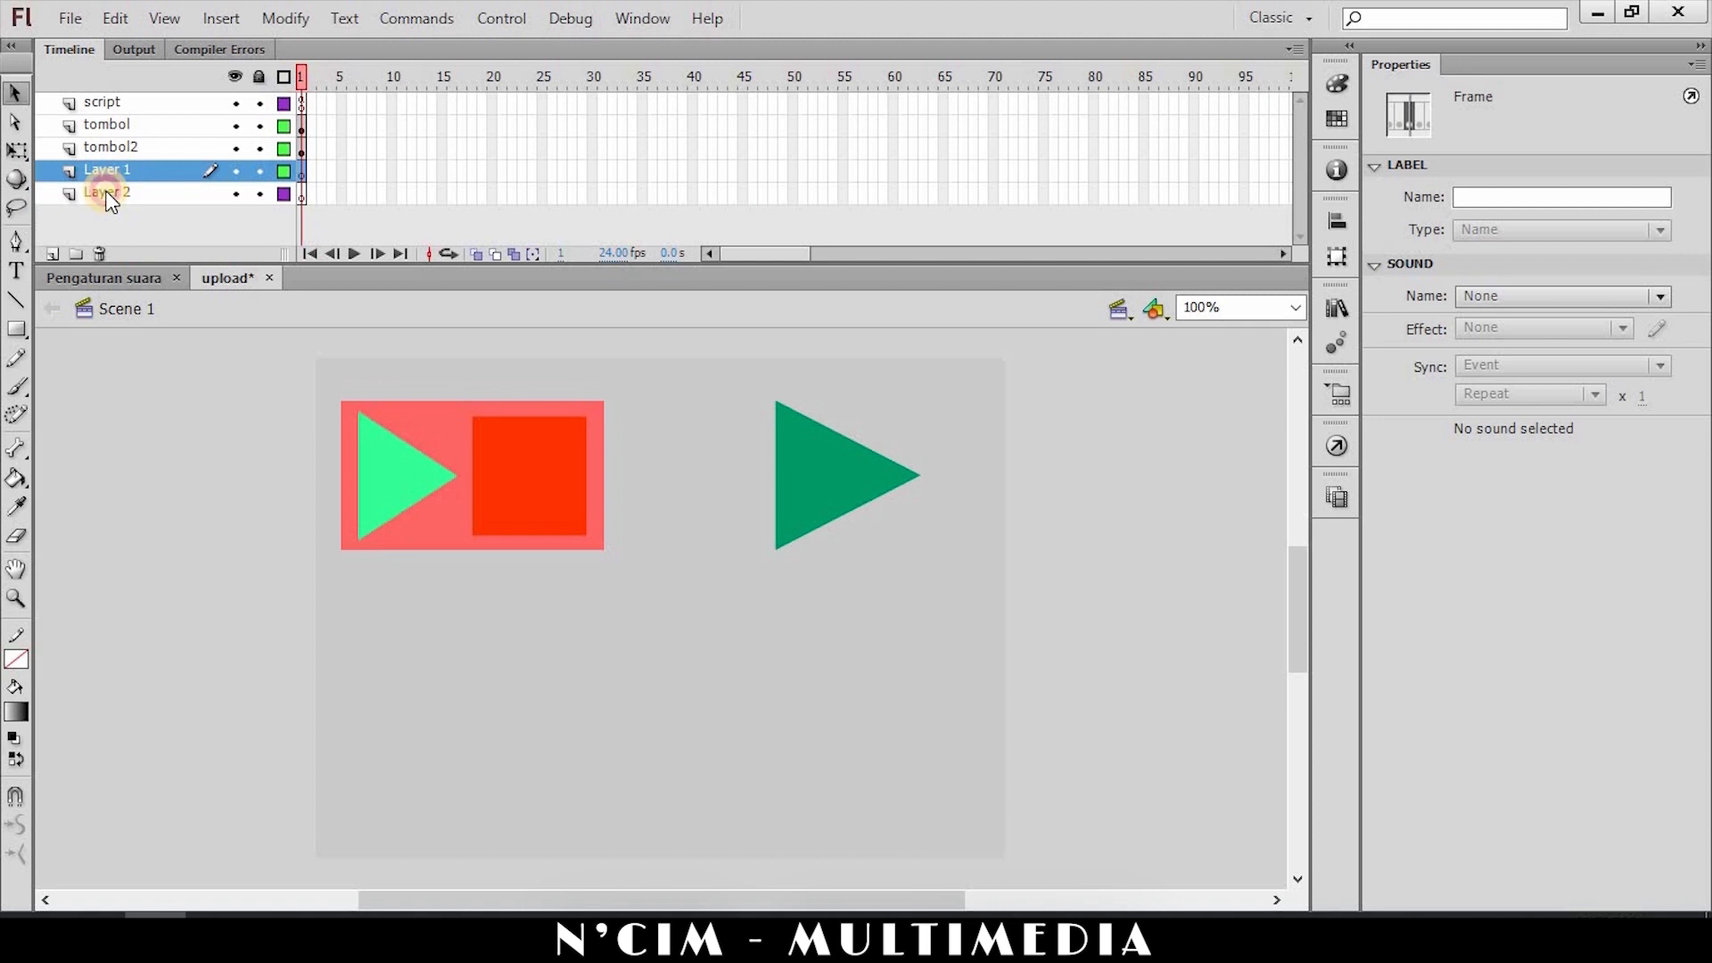
Delete the tbn_slider and slider_1 symbols from the library.
double_click(101, 195)
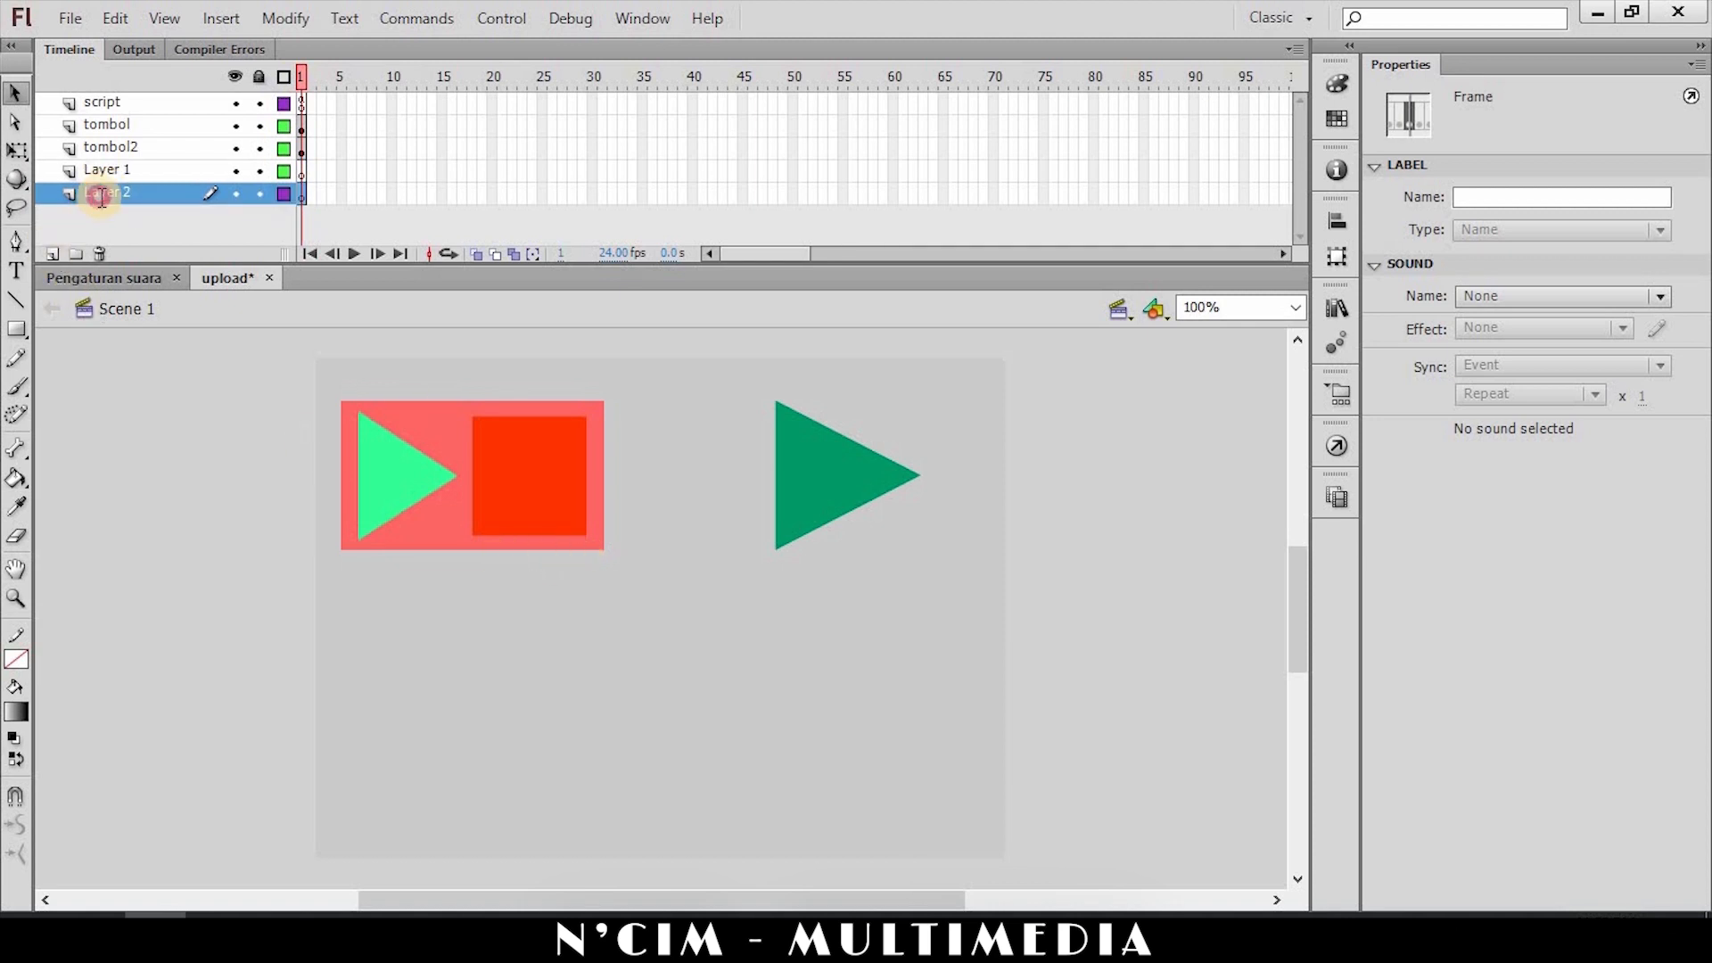
click(1341, 318)
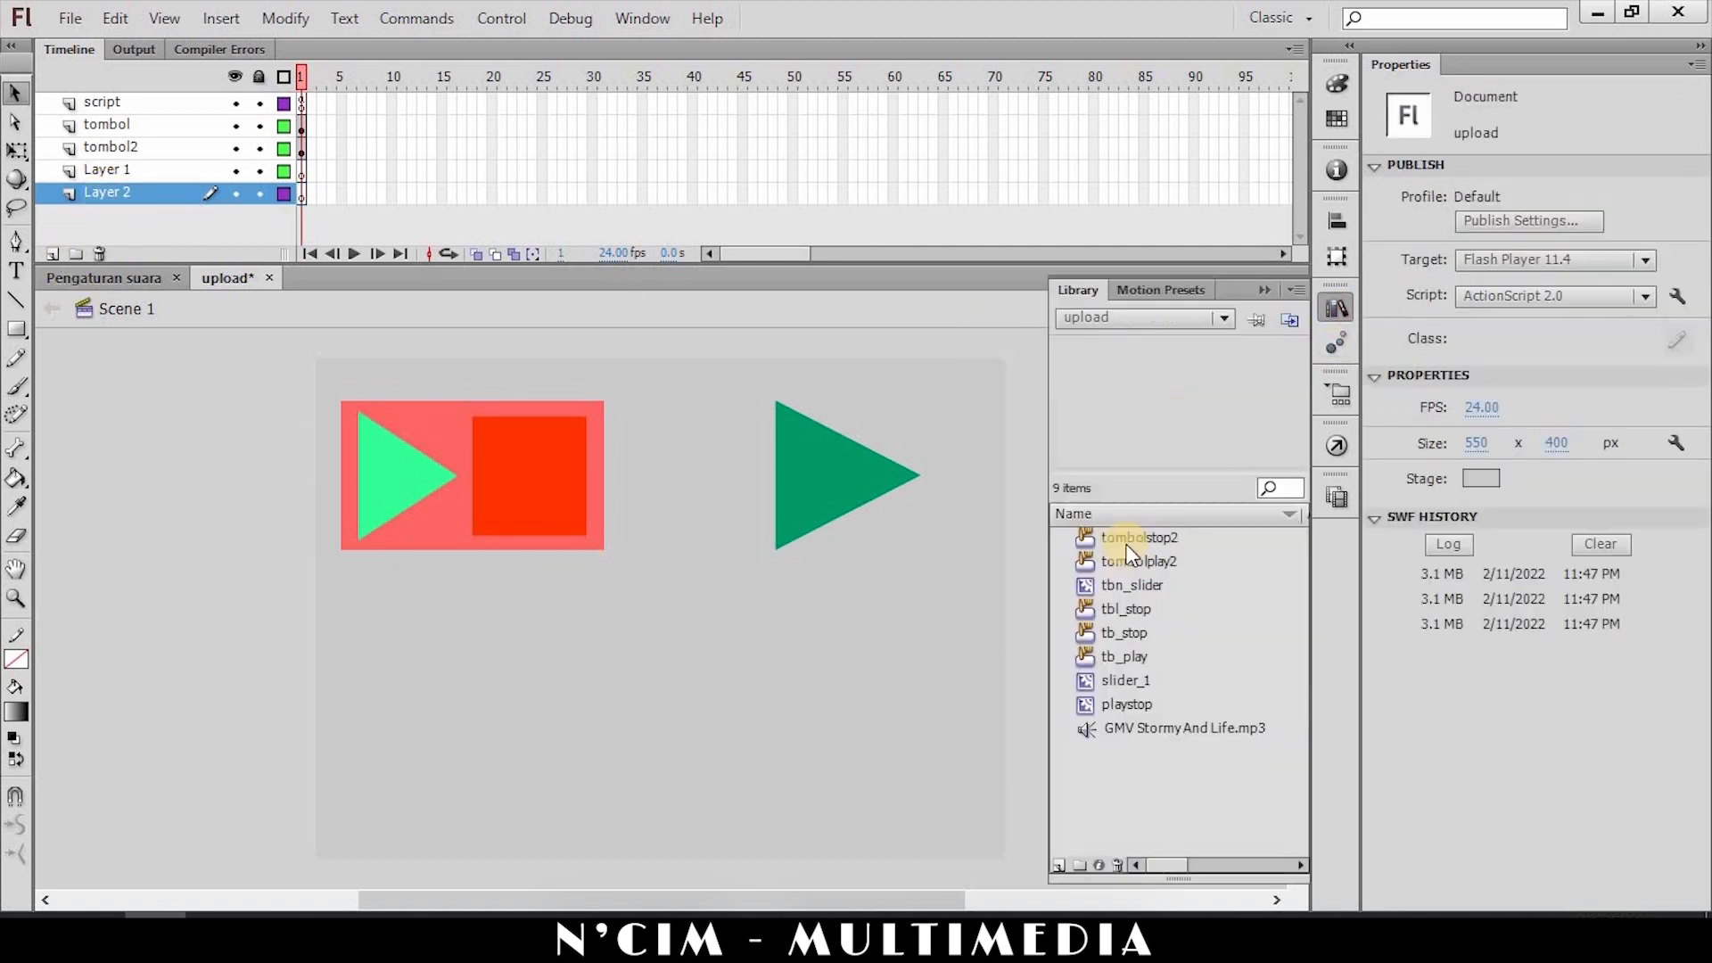
click(1149, 581)
key(Delete)
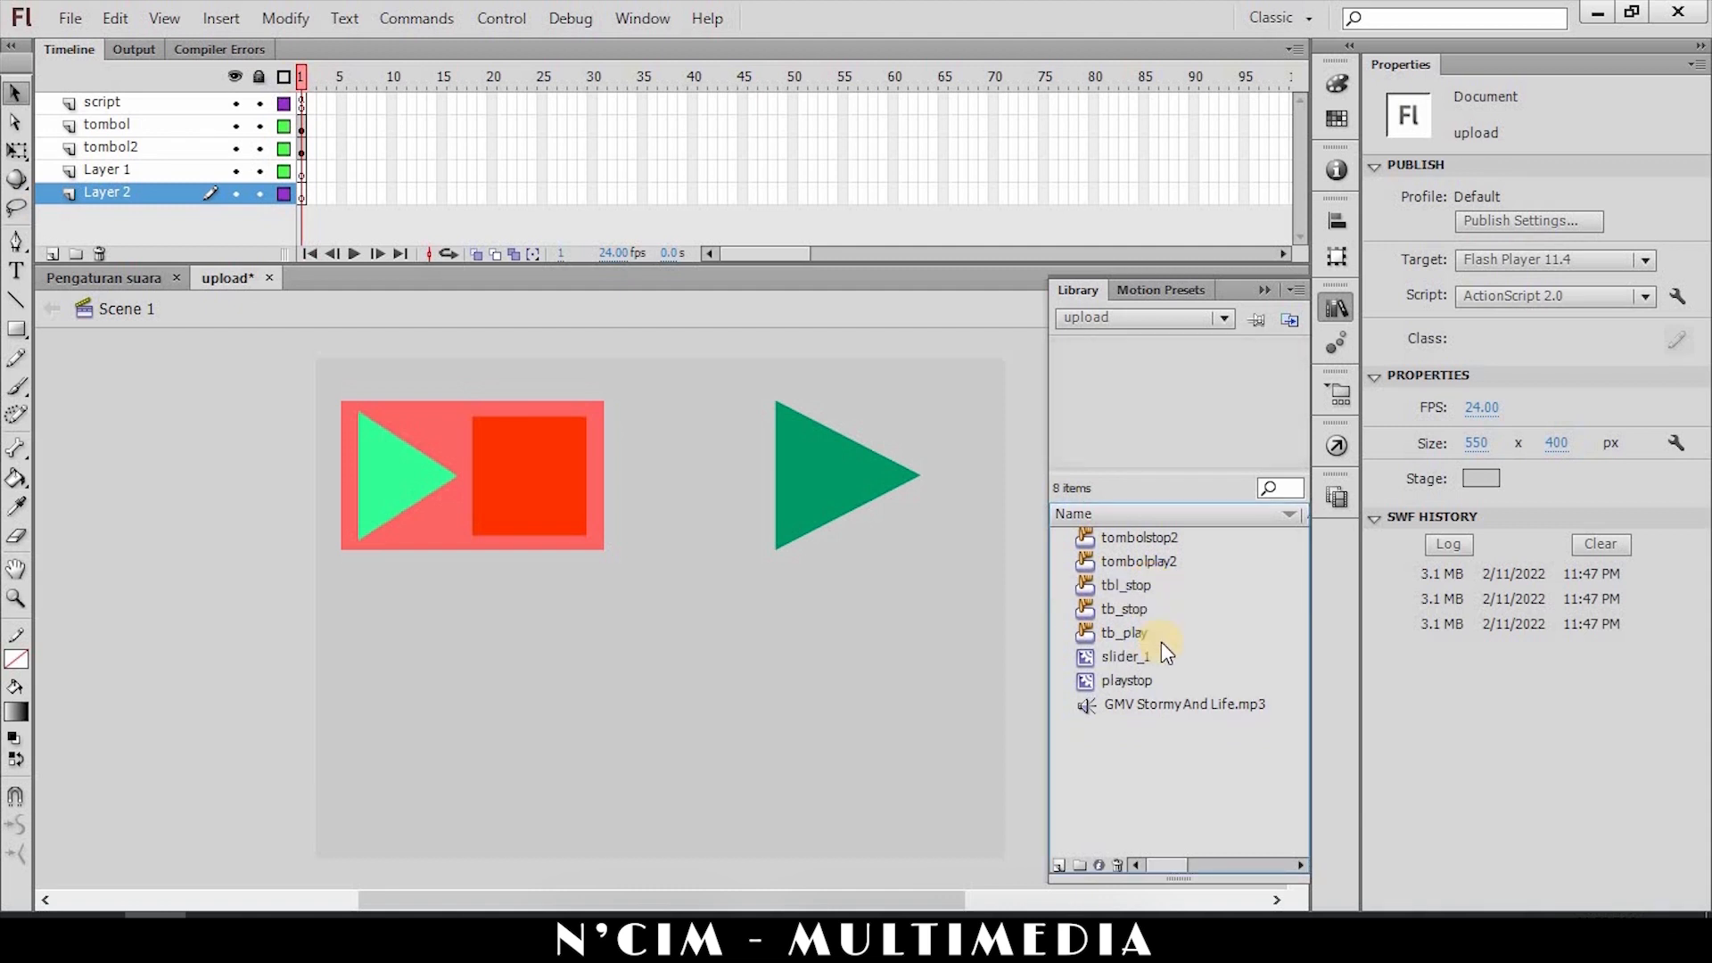
click(1154, 661)
key(Delete)
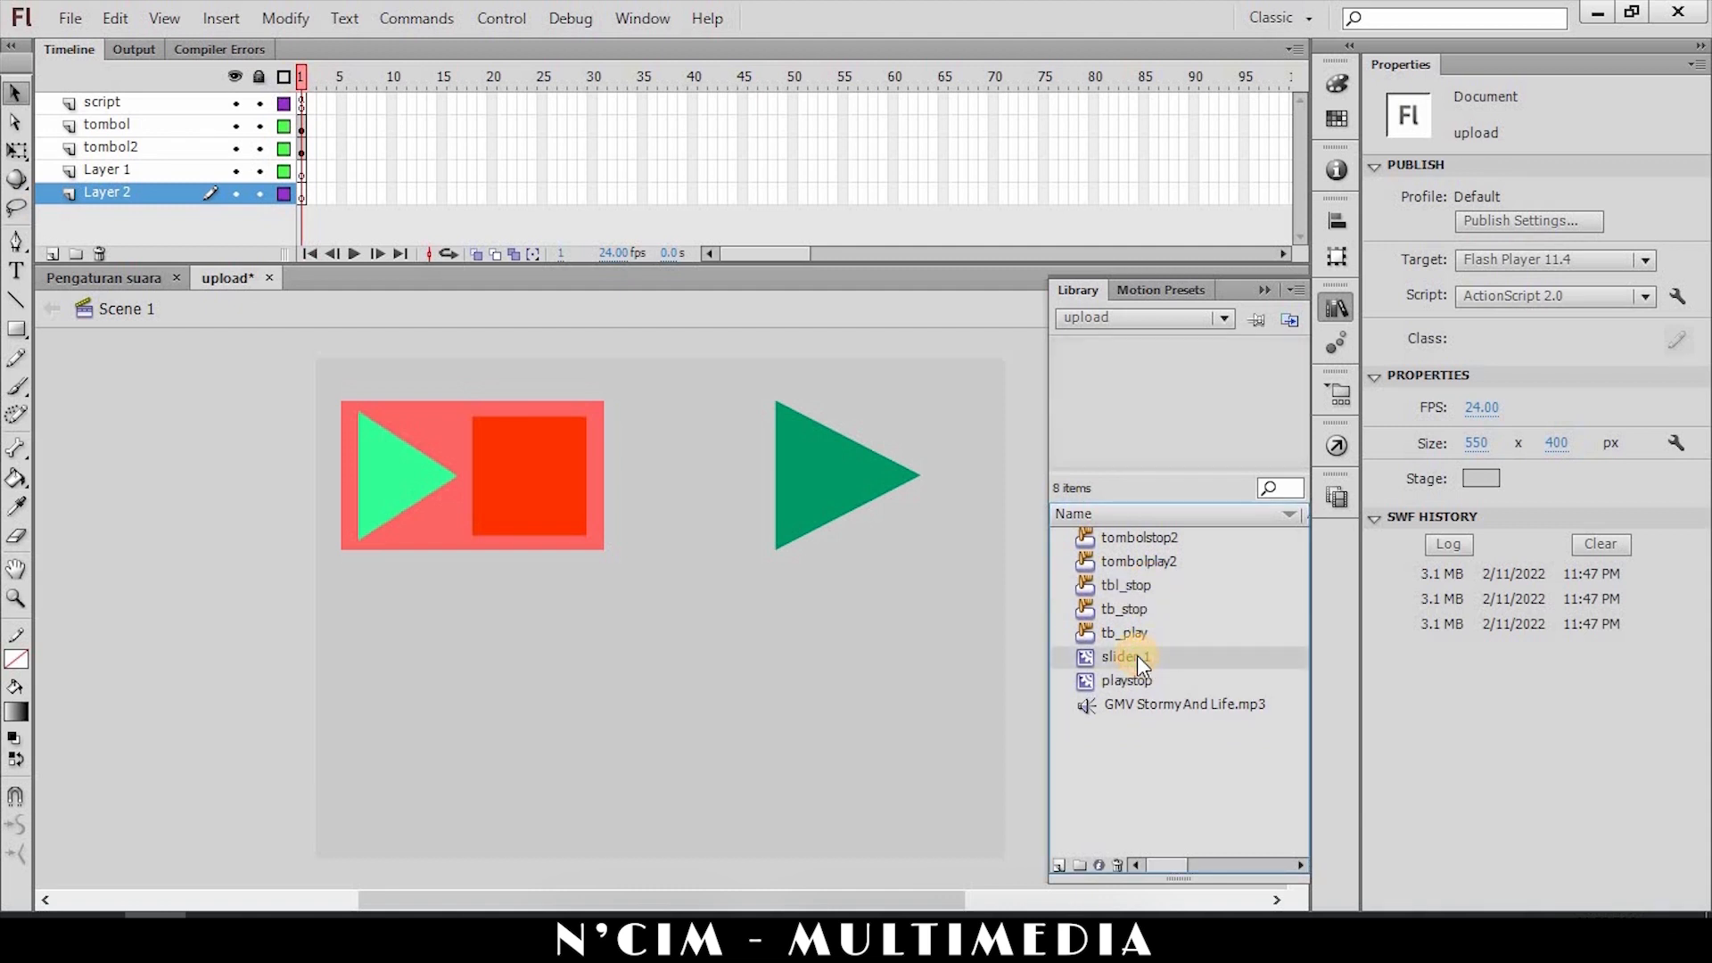
Rename Layer 2 as "slider".
double_click(125, 192)
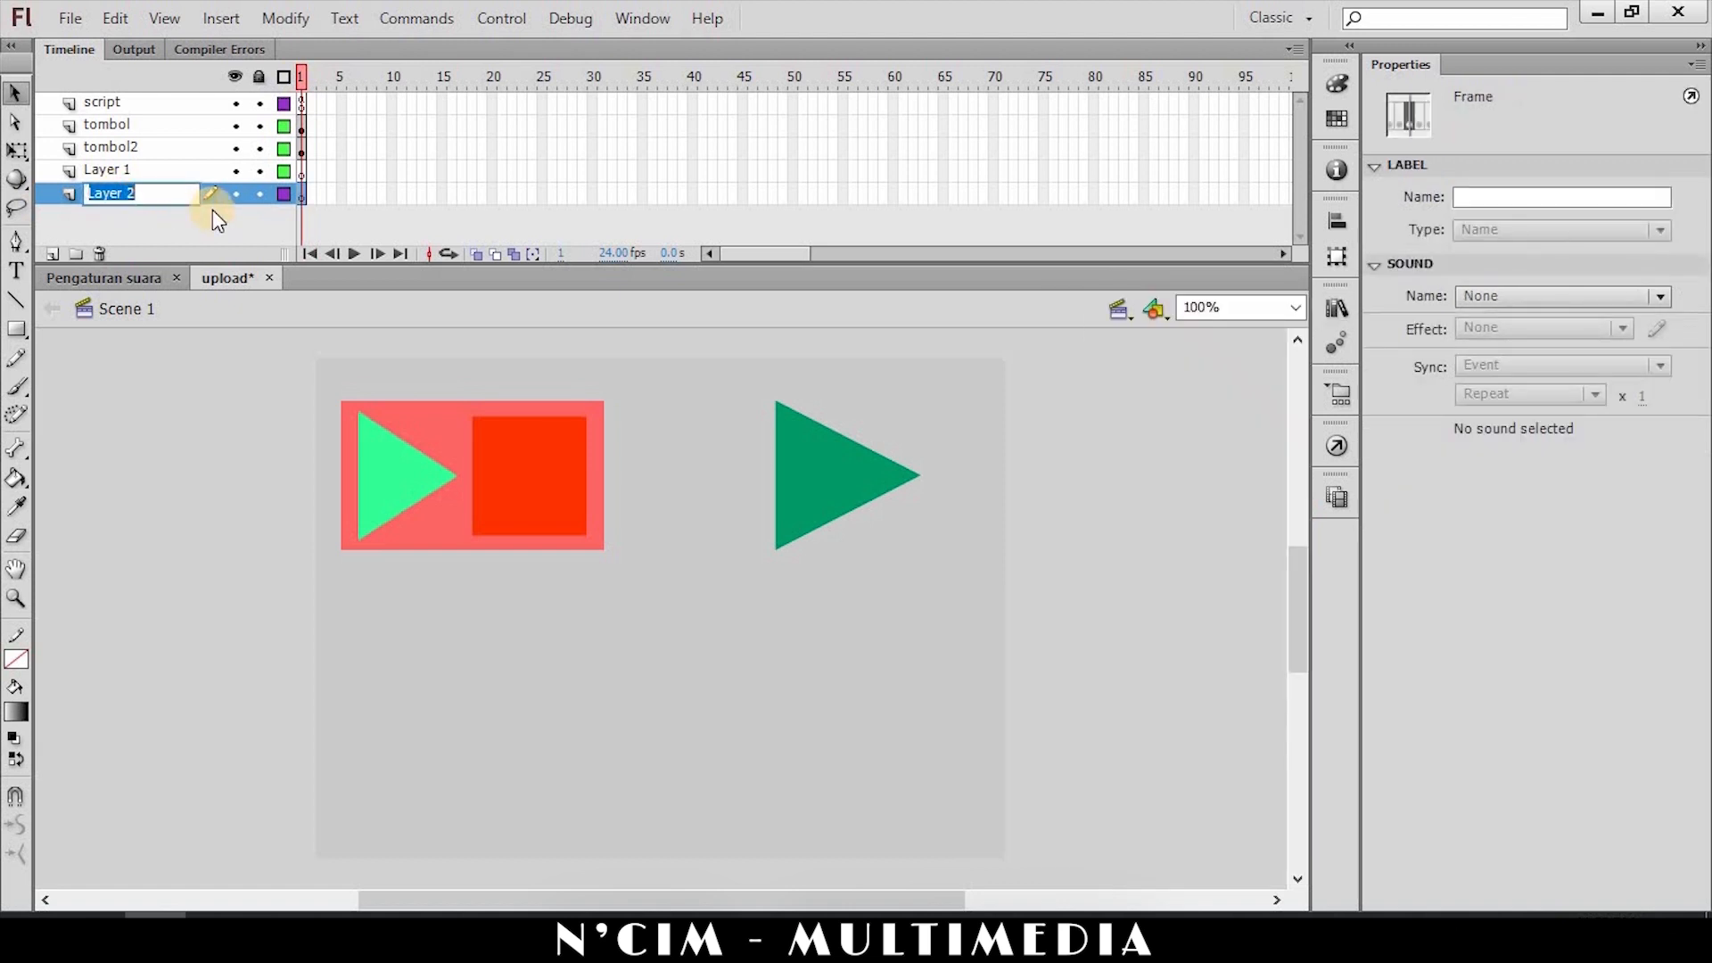
text(slider)
click(93, 378)
Rename Layer 1 as "tombol_slider".
double_click(116, 168)
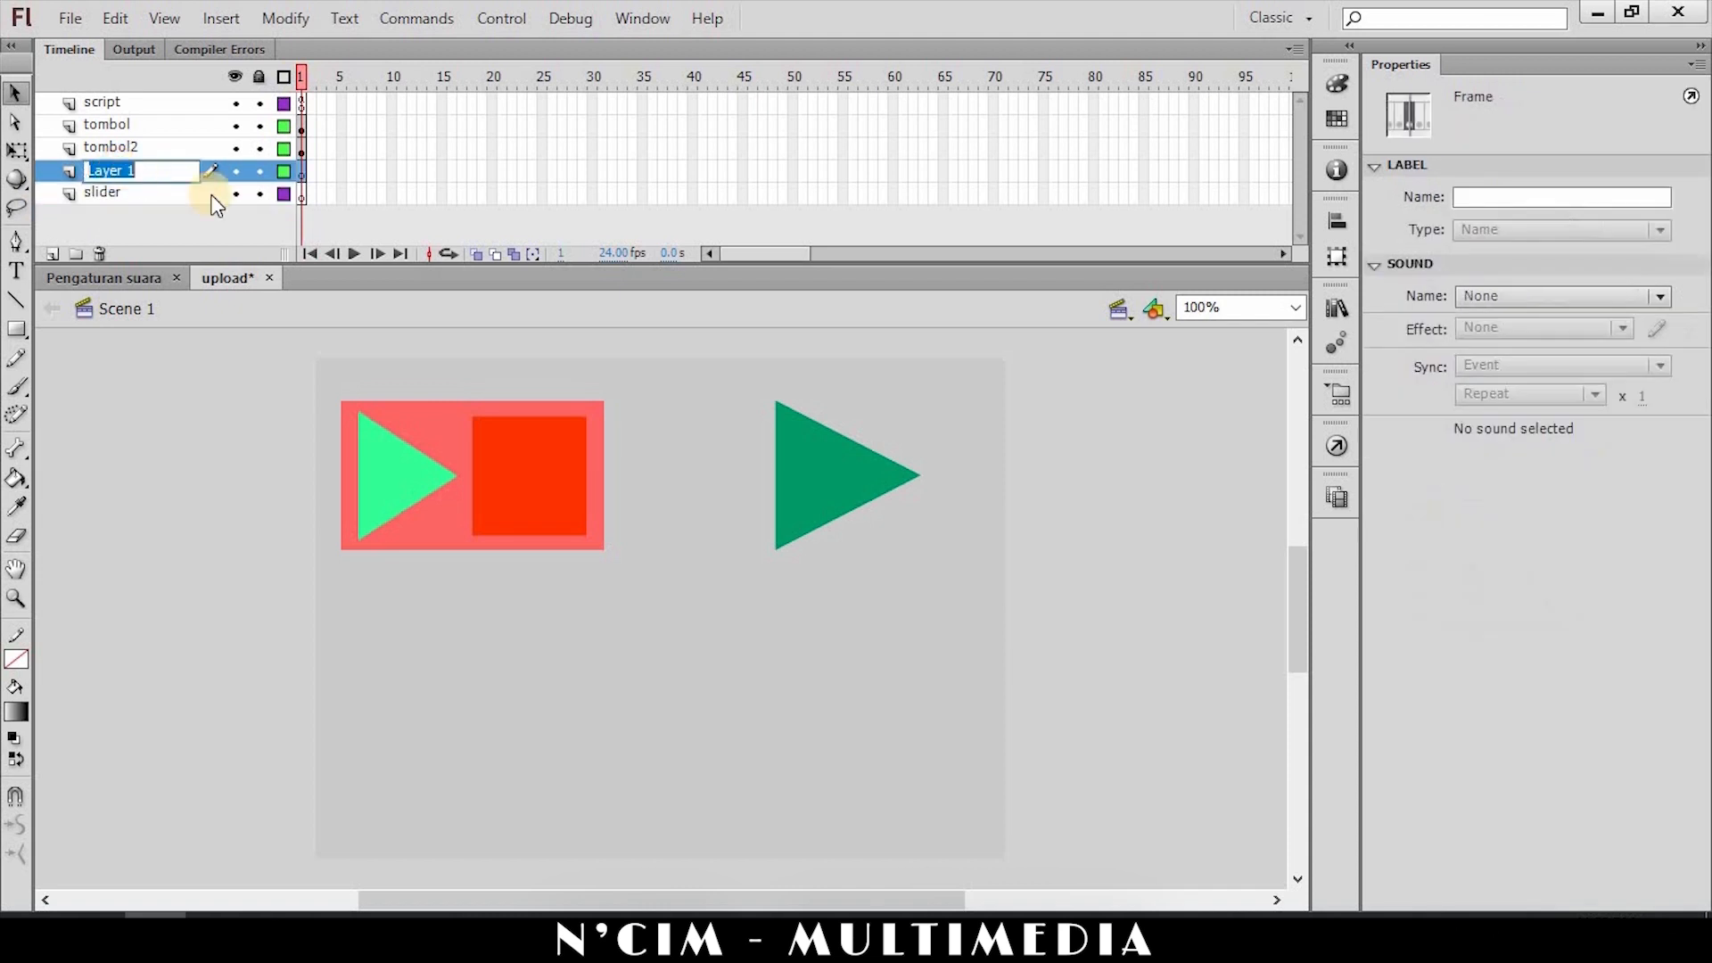
text(tombolslider)
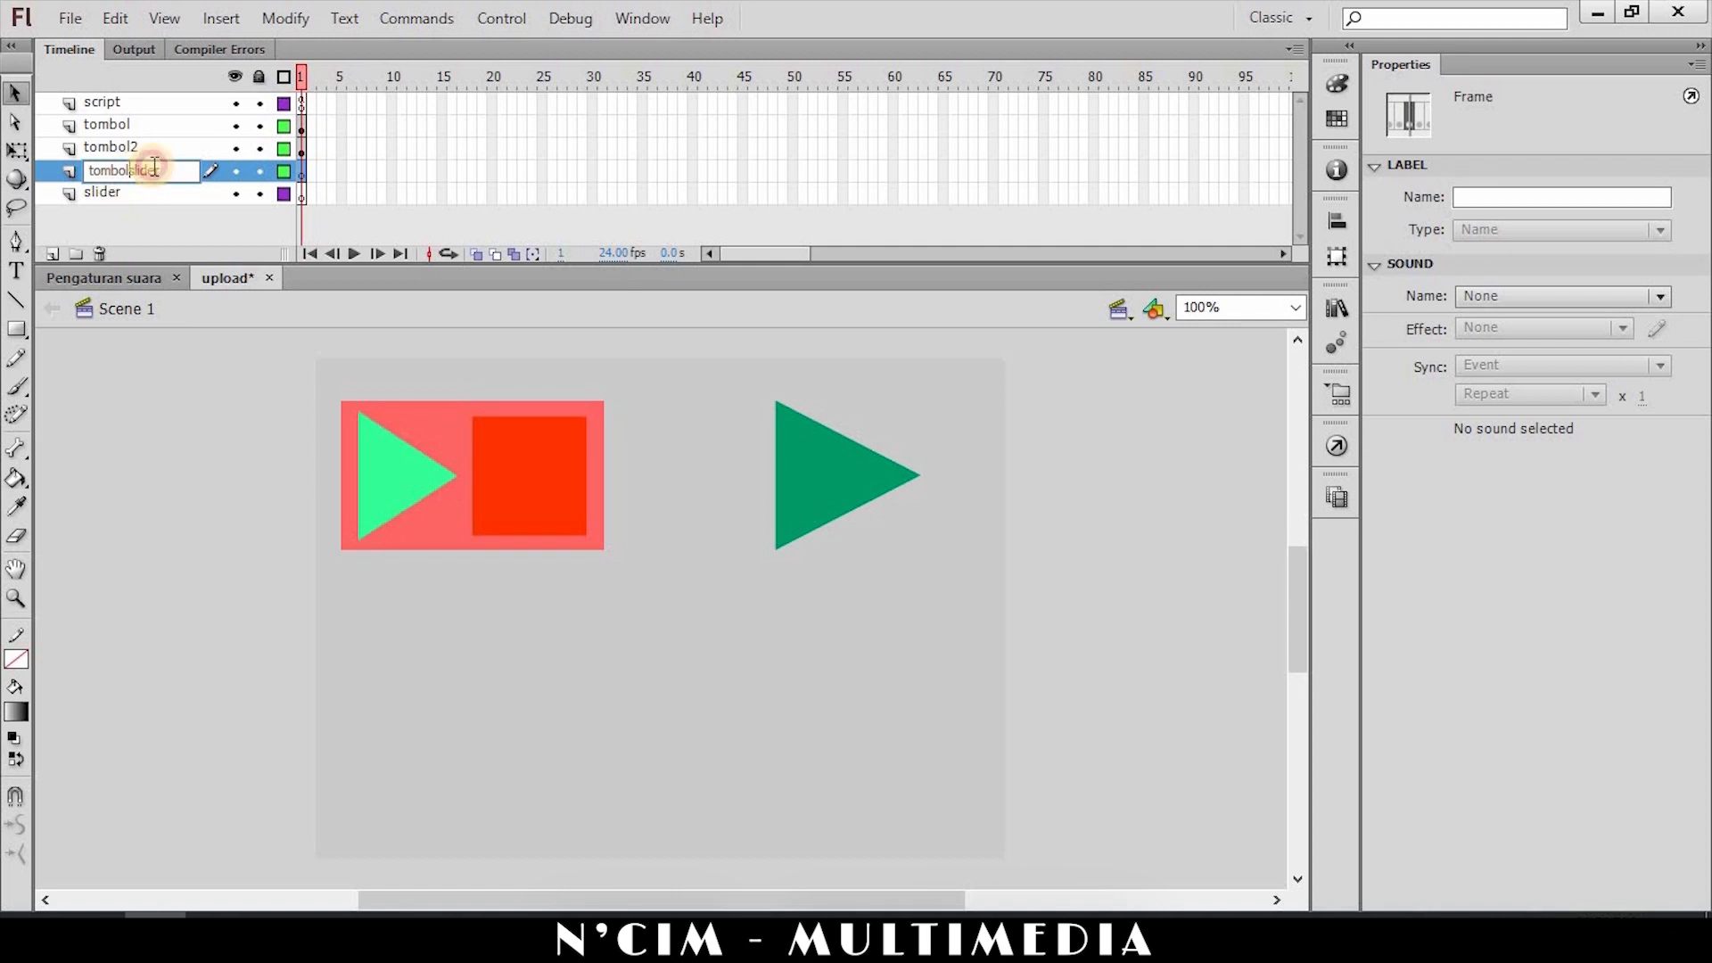
double_click(131, 172)
click(134, 171)
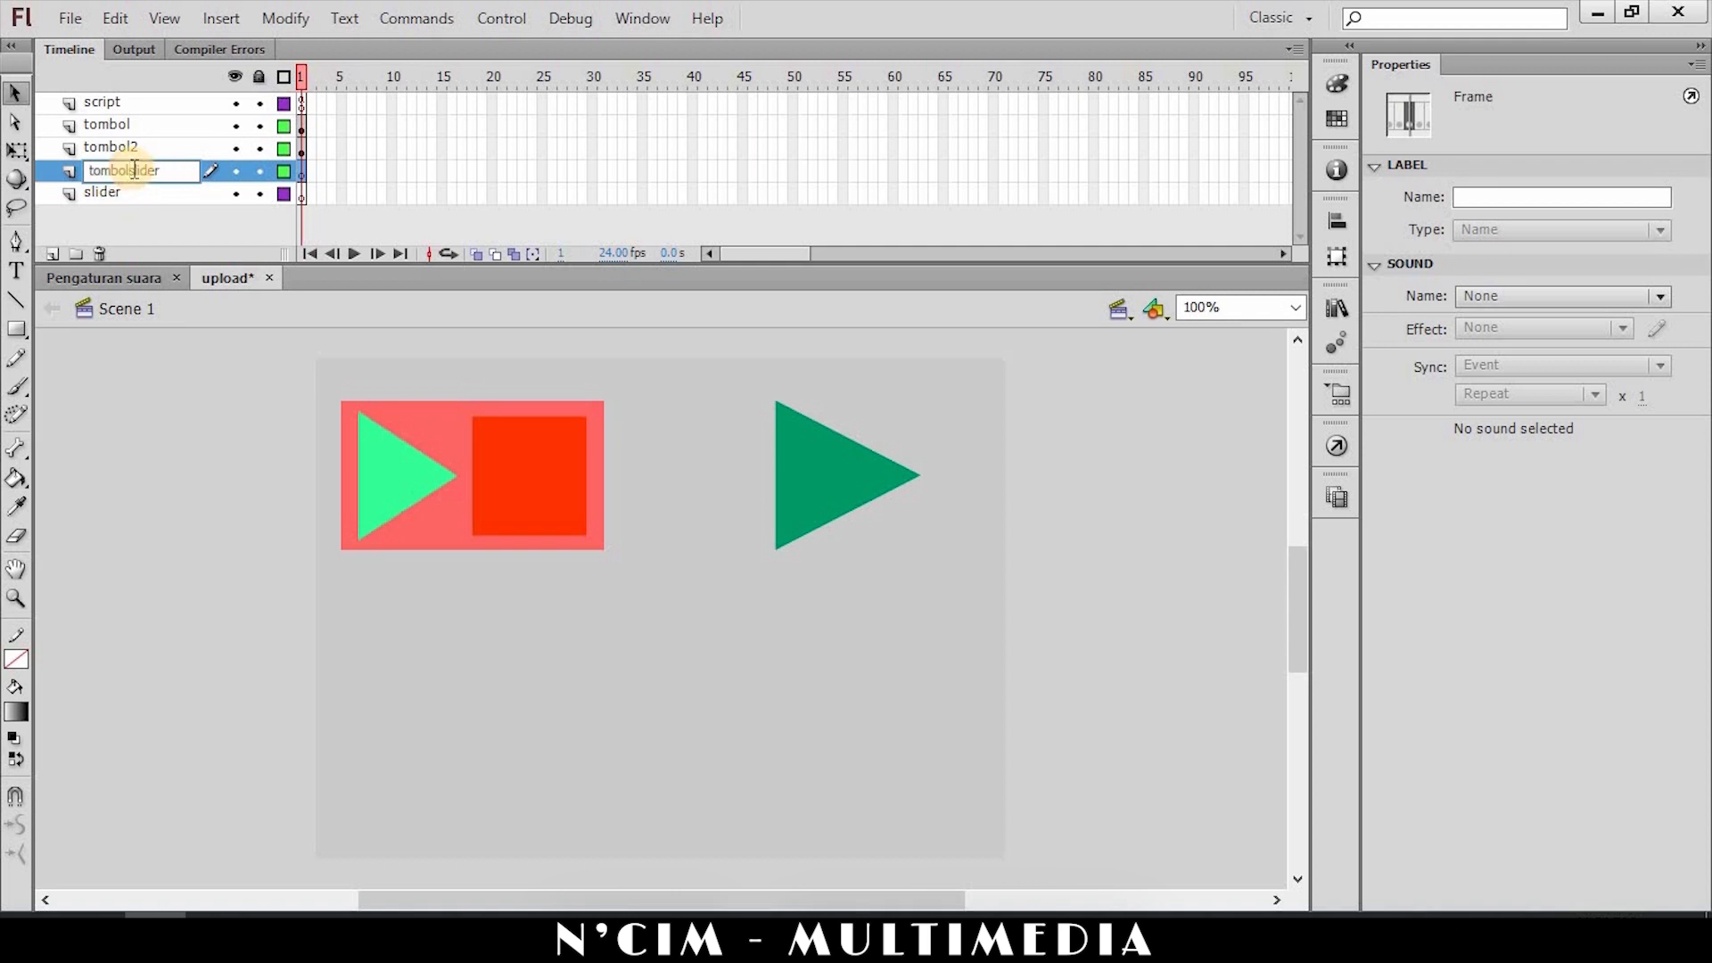
text(_)
click(153, 378)
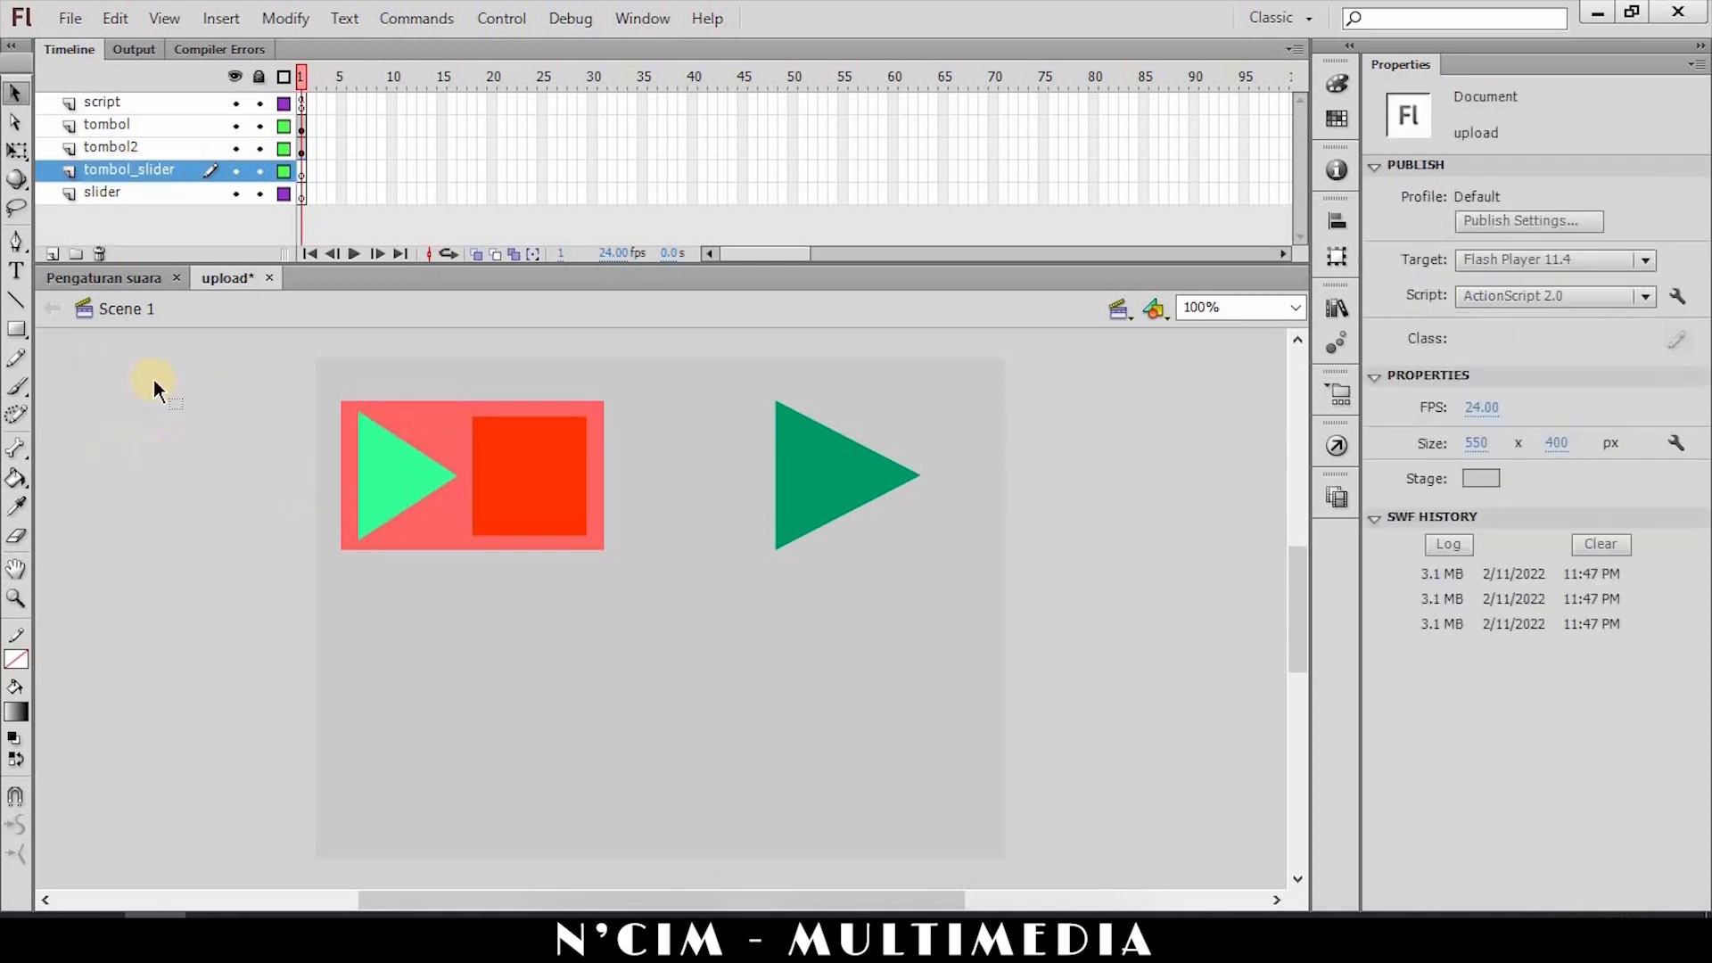
On the slider layer, draw a straight horizontal line about 394 px long below the buttons.
click(111, 187)
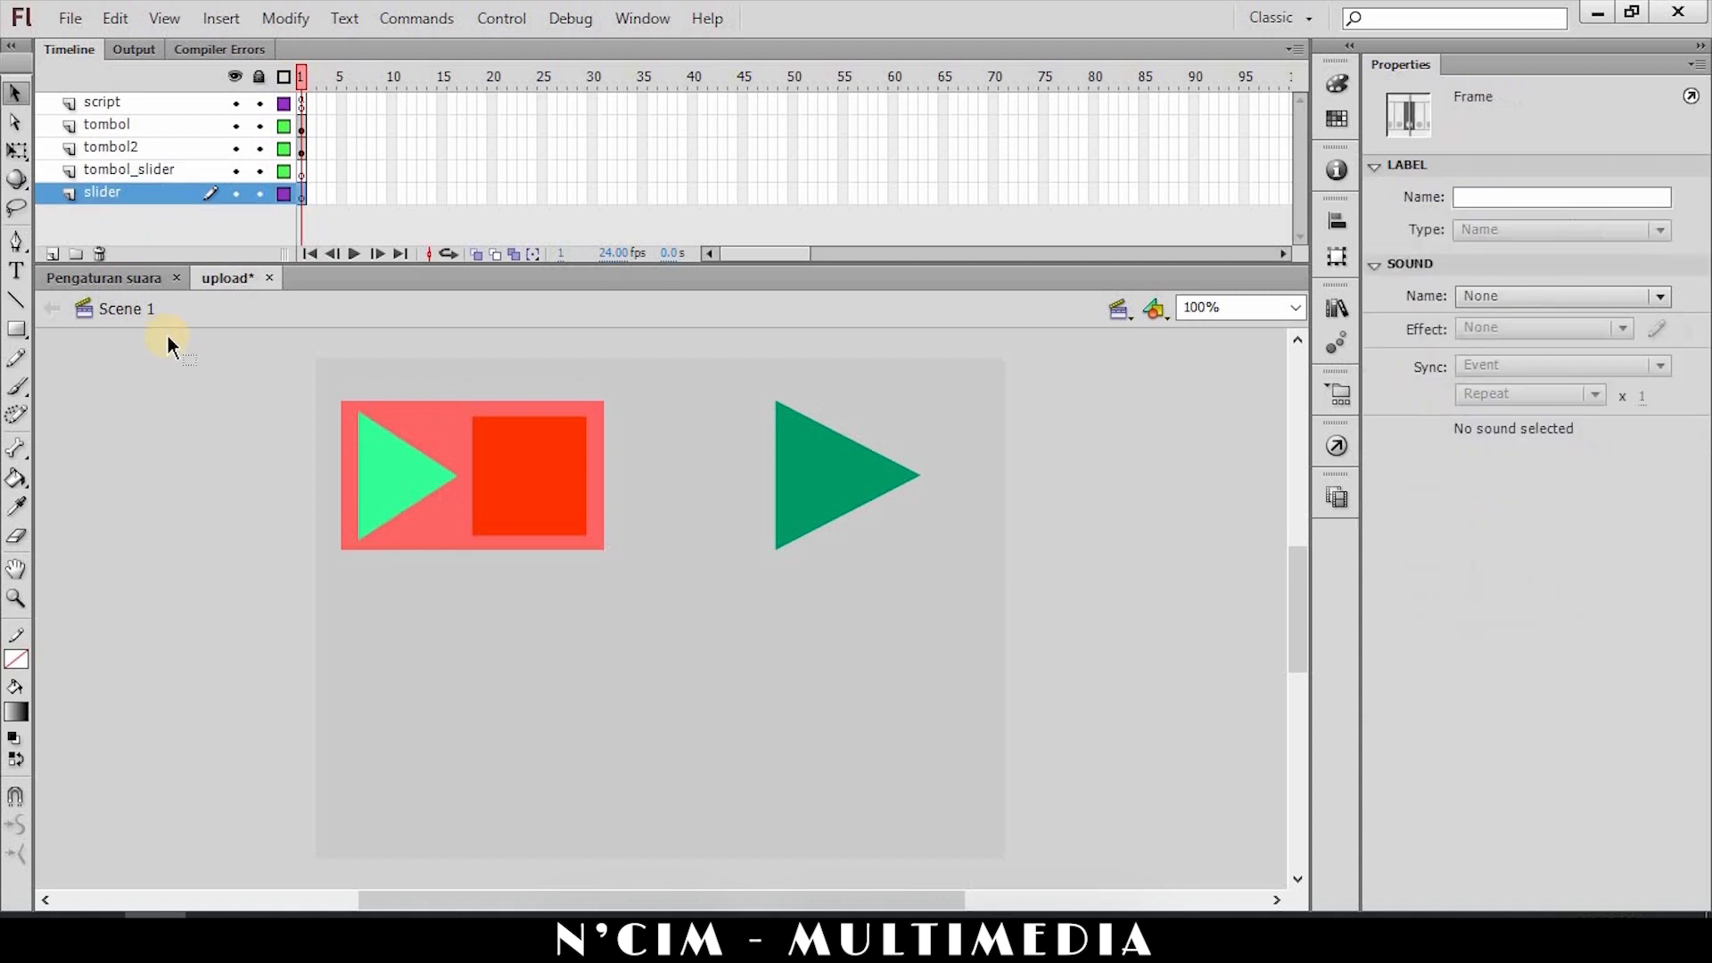
click(17, 329)
click(16, 299)
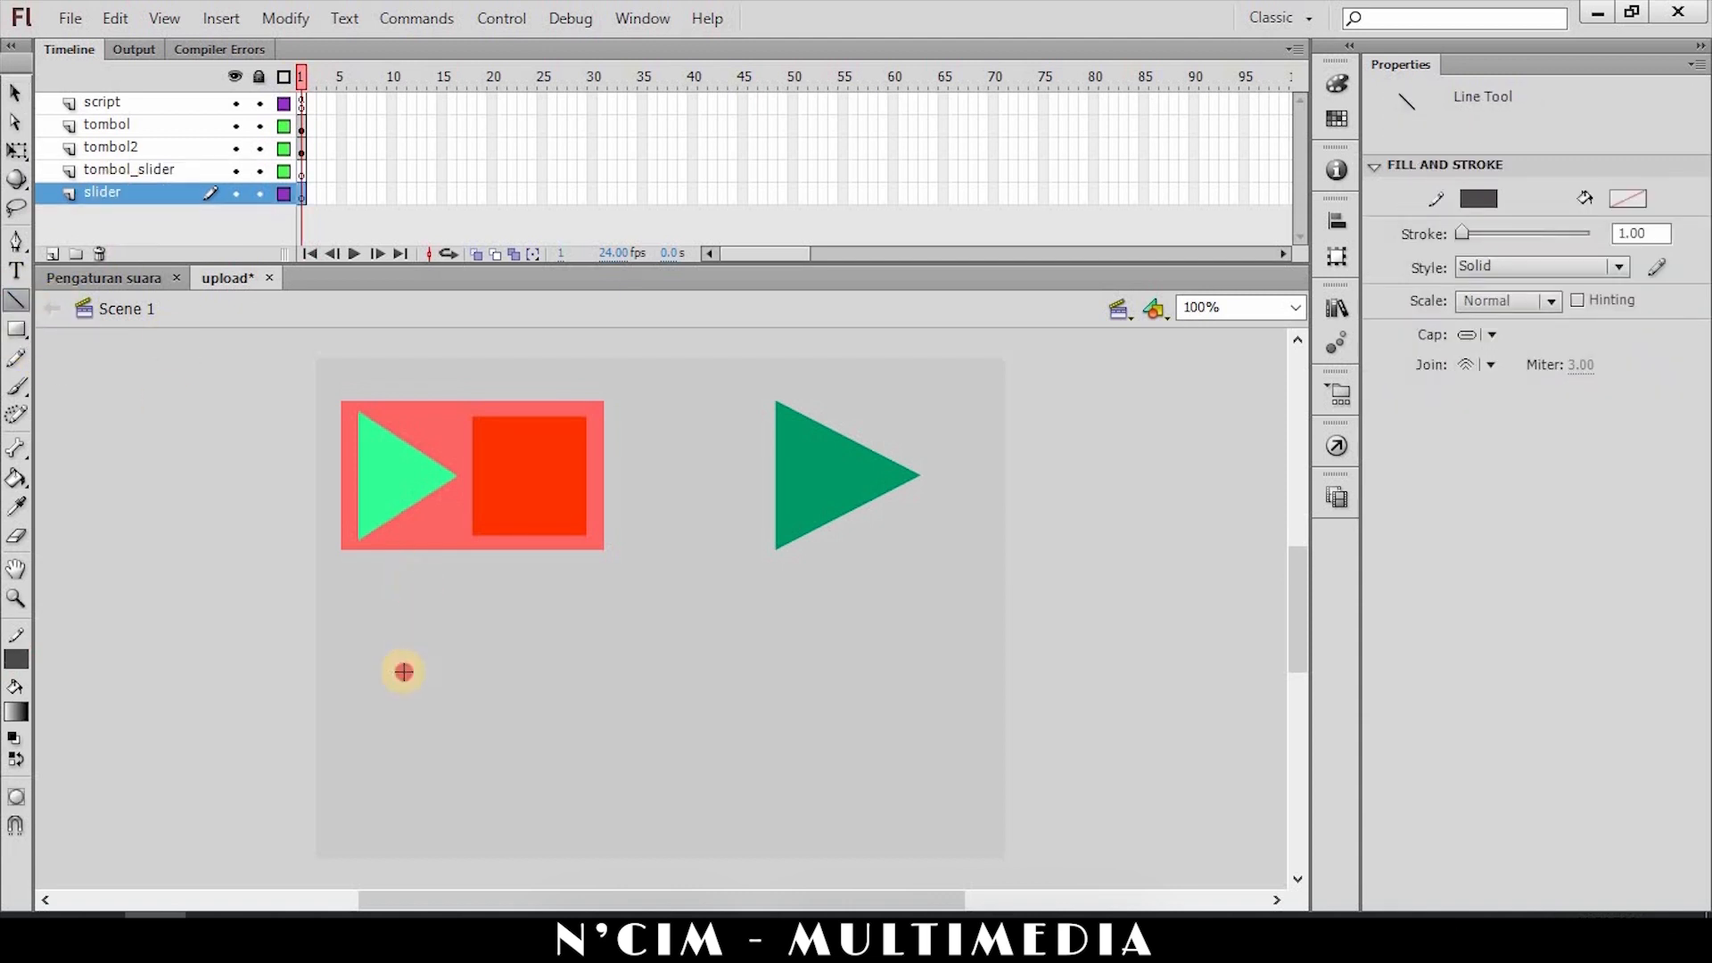
mouse_move(404, 671)
mouse_down()
mouse_move(886, 692)
mouse_move(895, 672)
mouse_up()
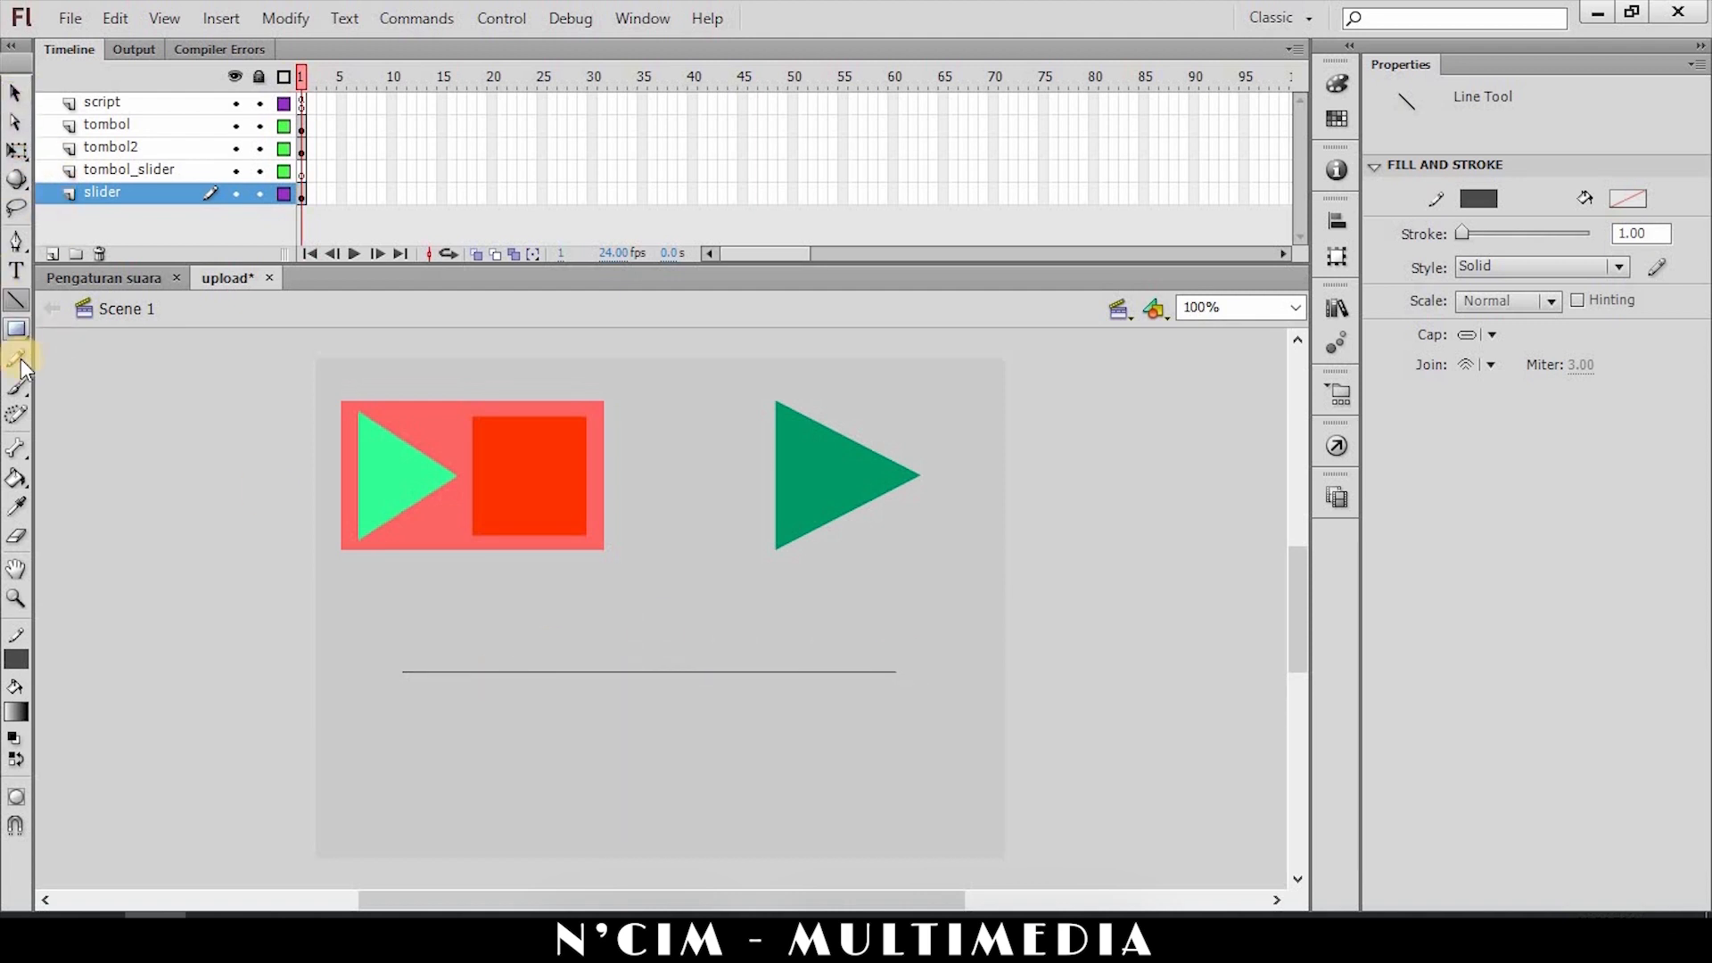
Draw a rounded rectangle bar about 411 by 17 px with a corner radius of 30 just below the line.
click(17, 330)
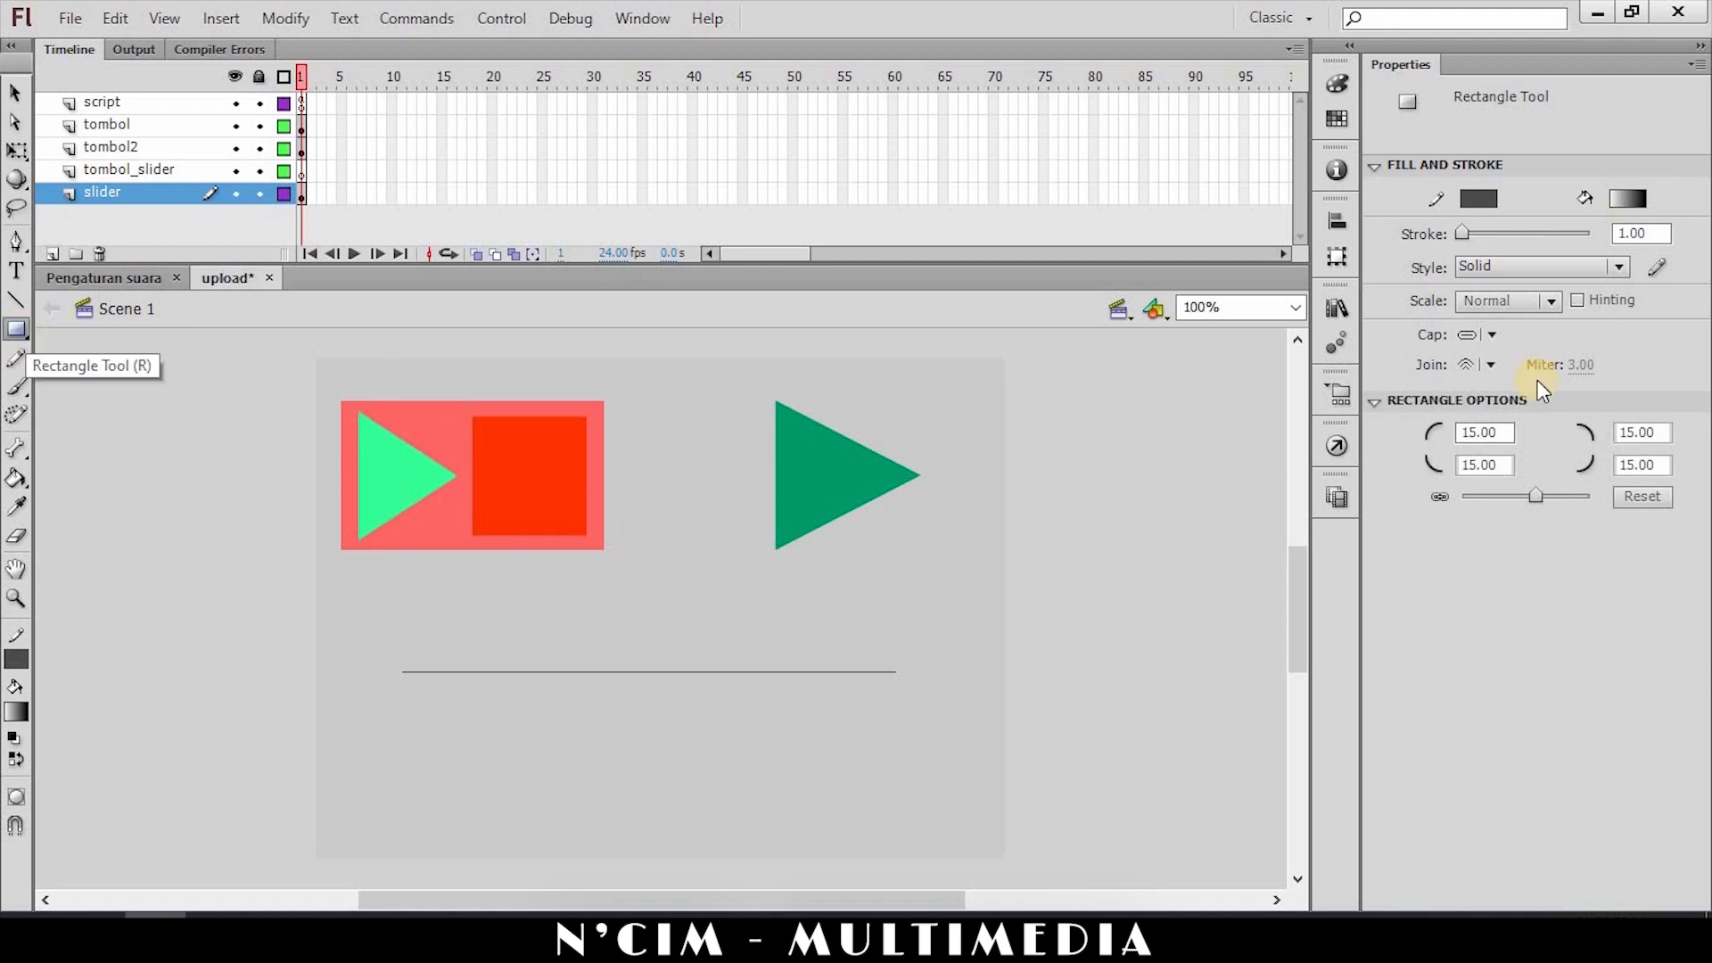
double_click(1475, 430)
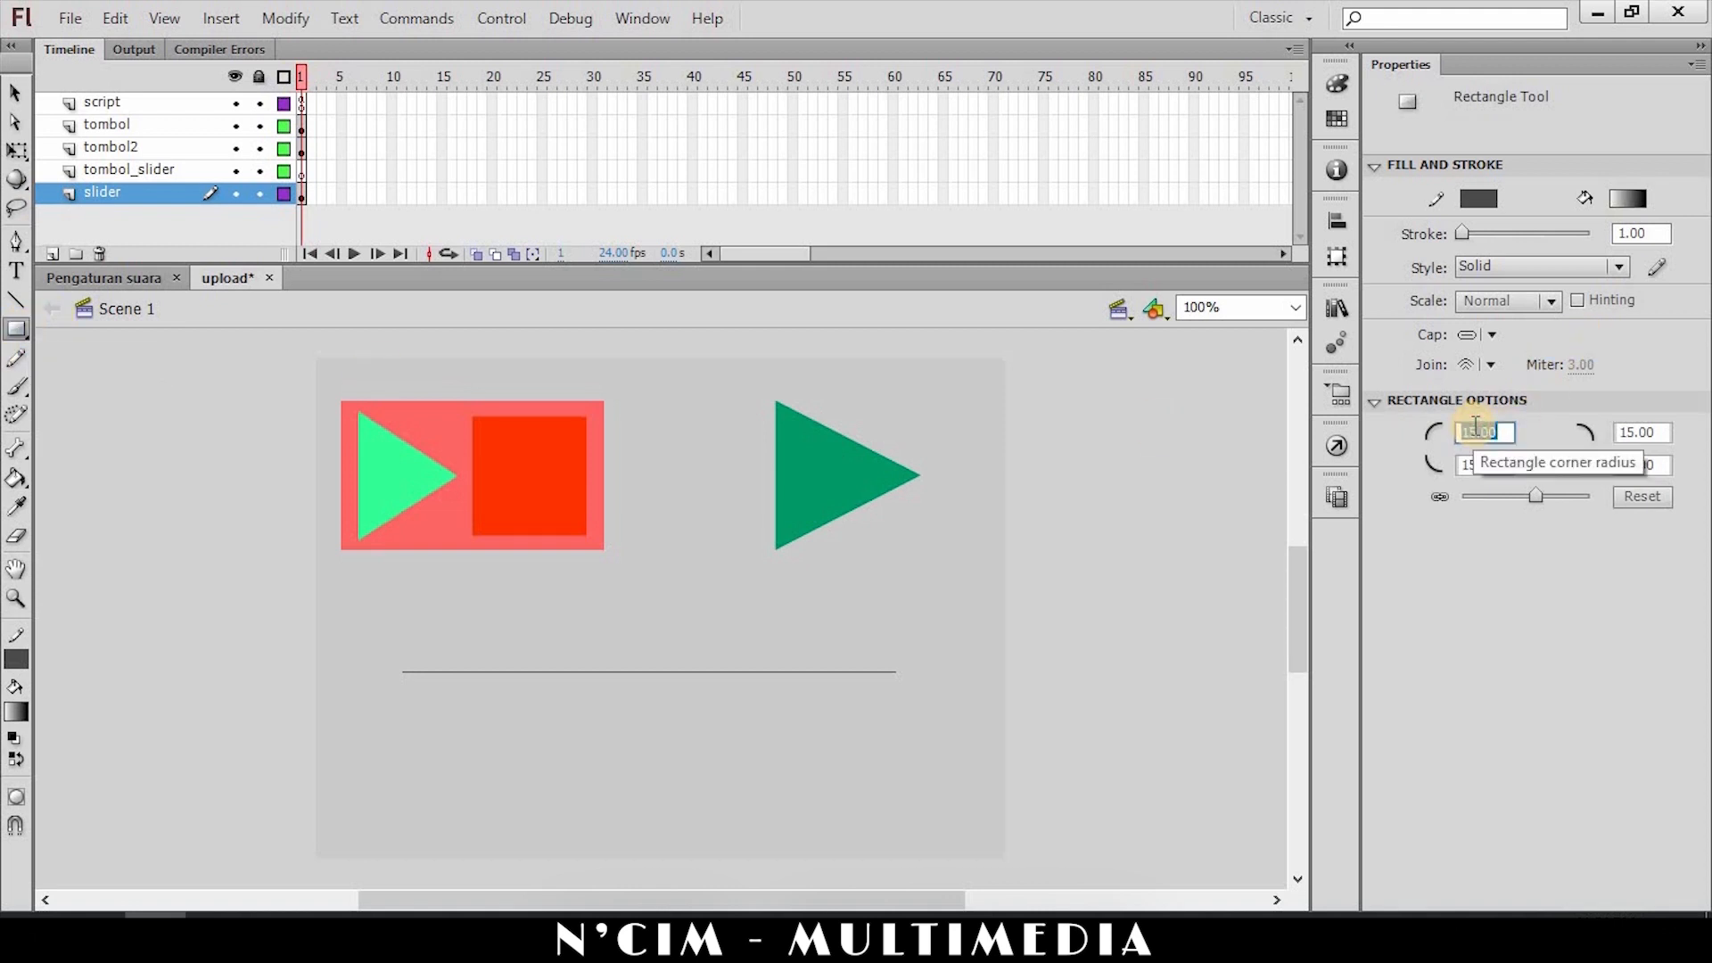
text(30)
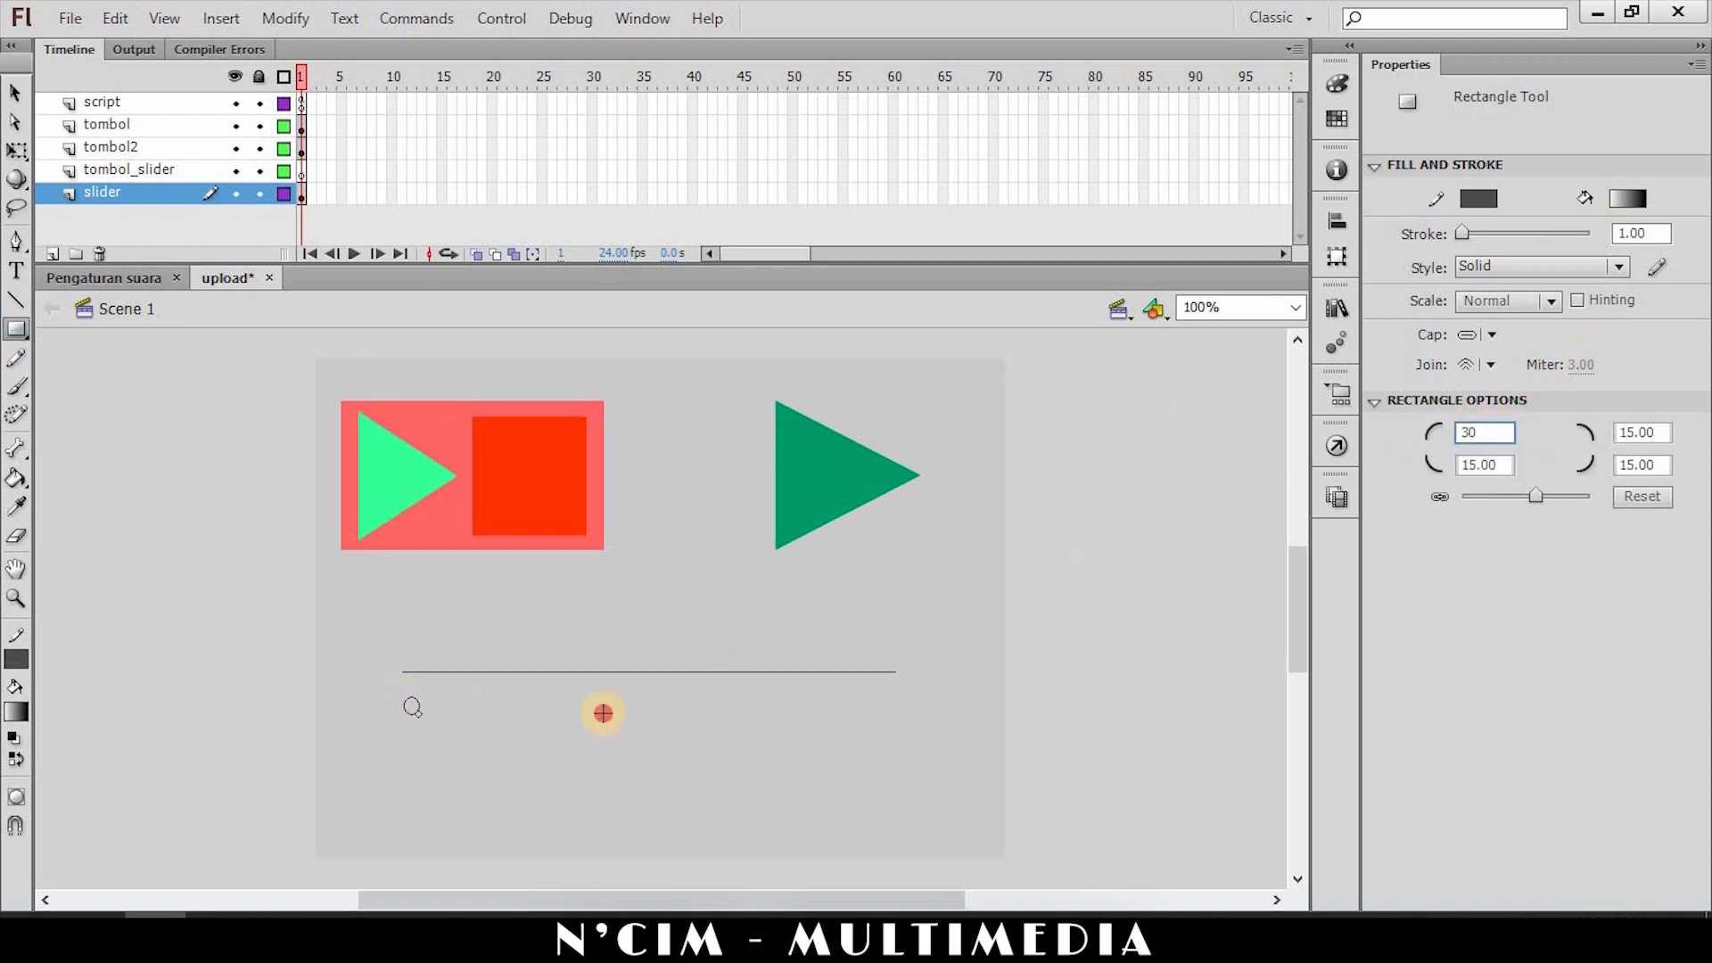
drag(404, 698, 917, 719)
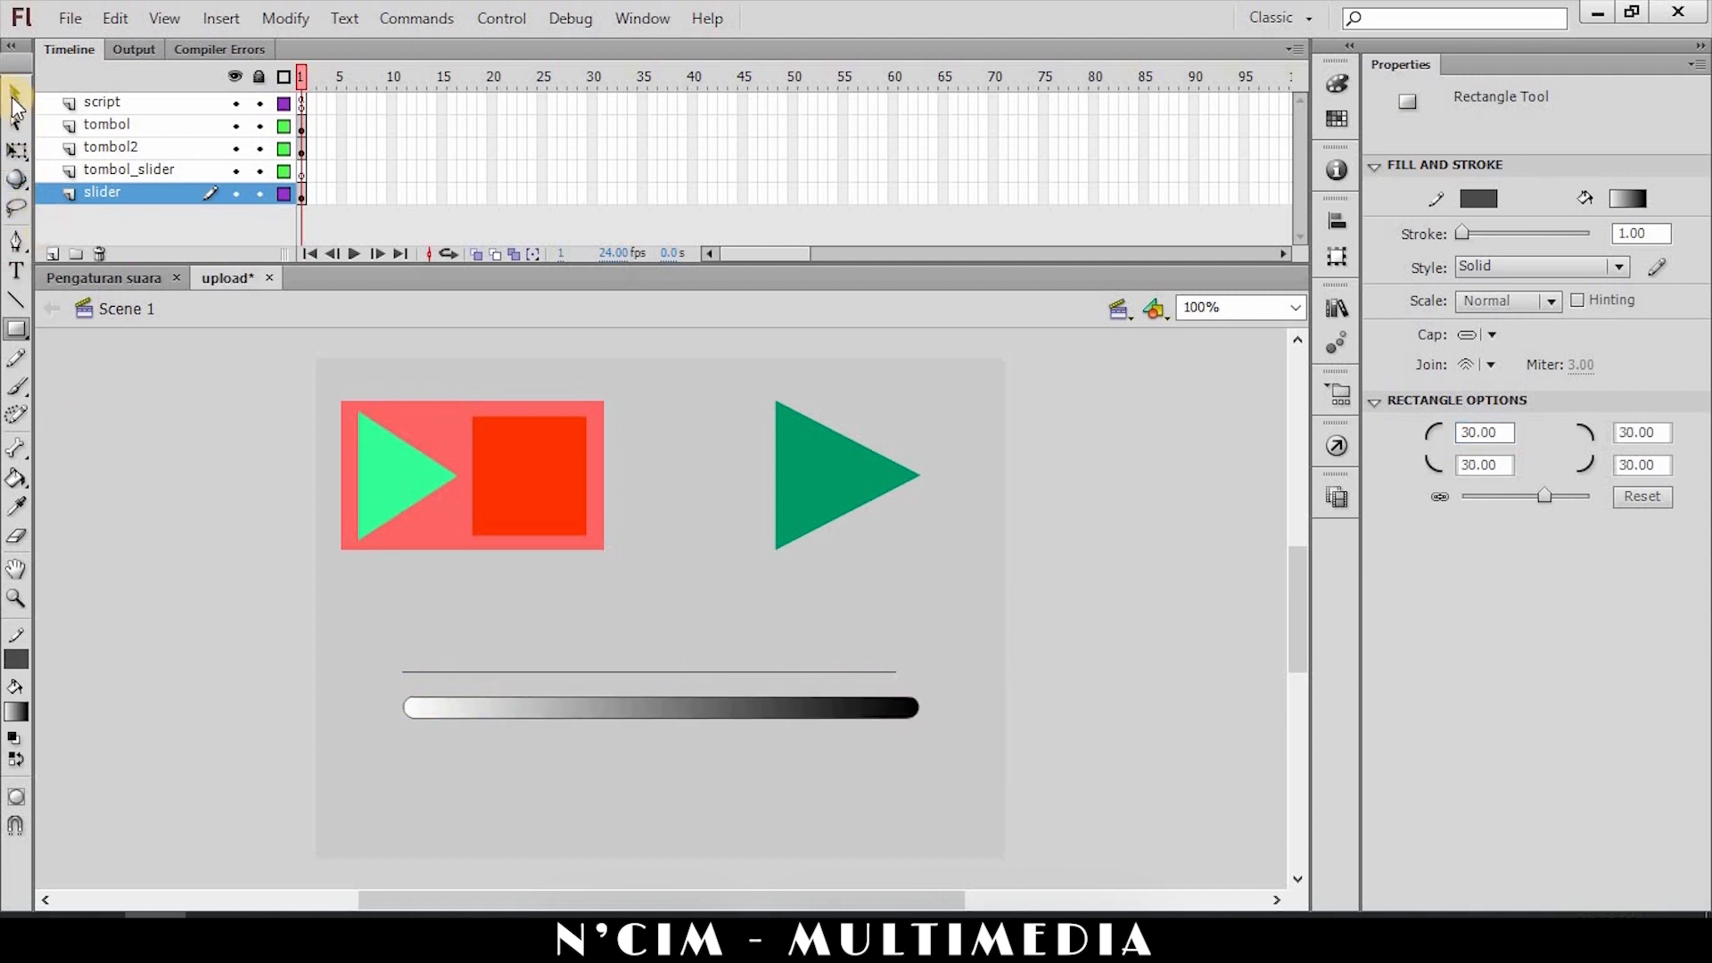
Delete the thin straight line and move the rounded bar up to about X 66, Y 225.
click(15, 94)
click(619, 670)
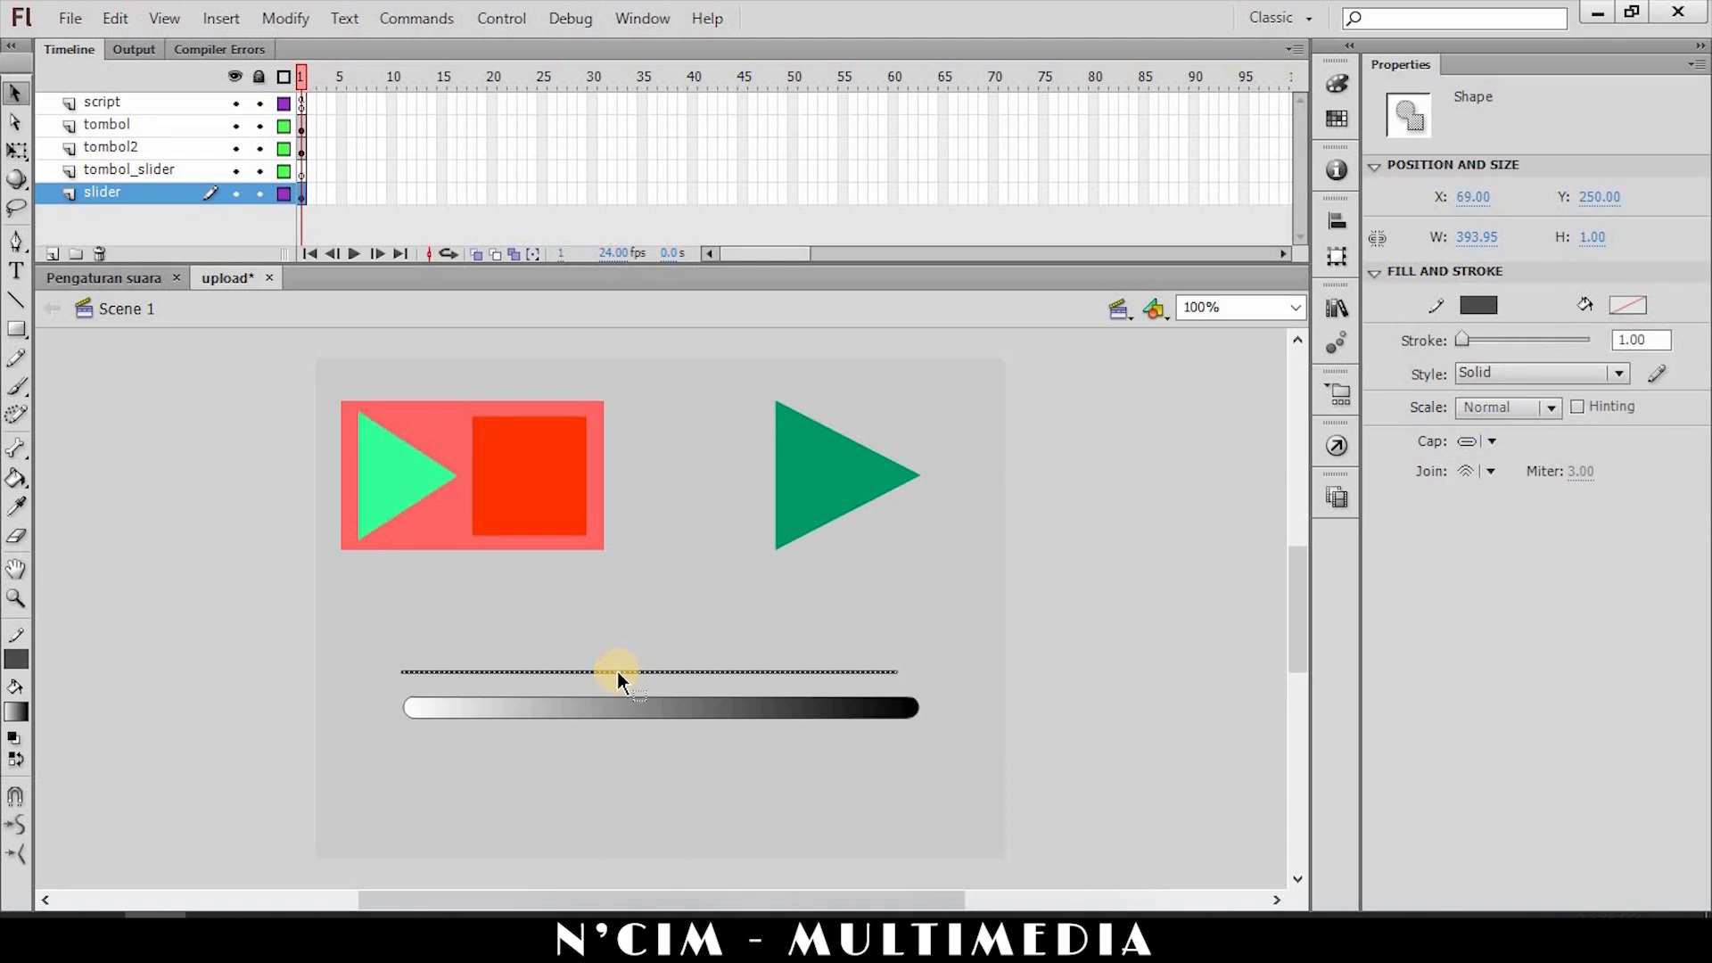
key(Delete)
click(355, 664)
drag(993, 783, 993, 783)
drag(763, 703, 758, 647)
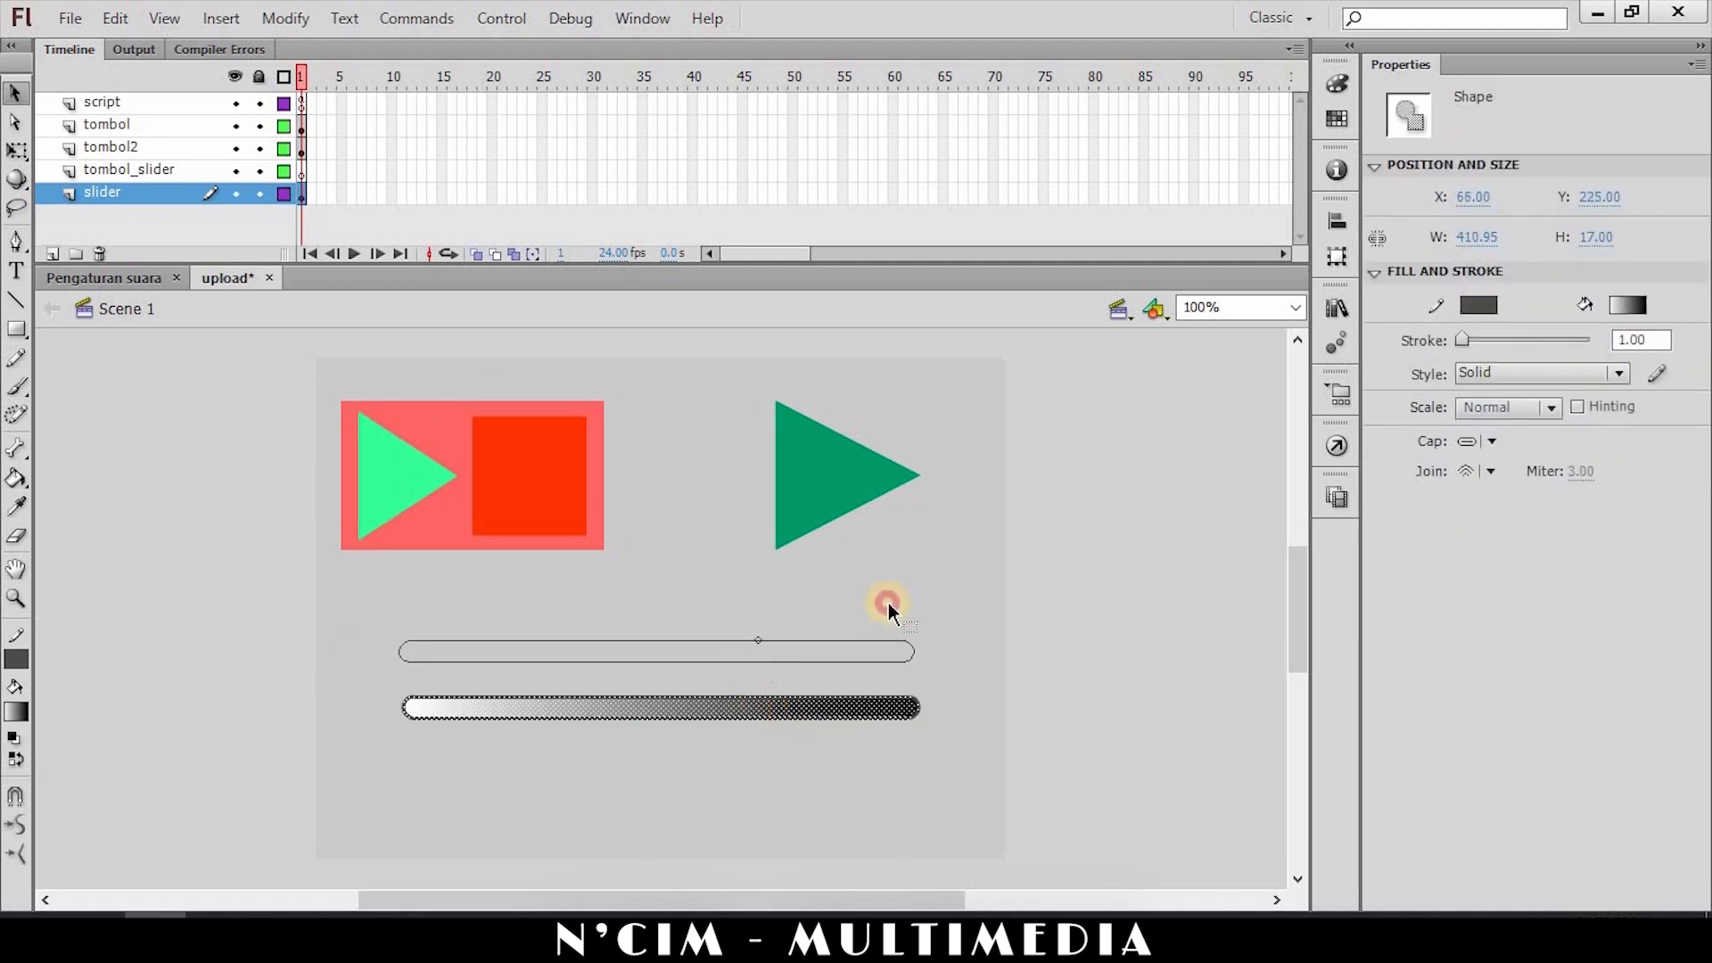
Remove the stroke colour from the rounded slider bar.
click(1474, 328)
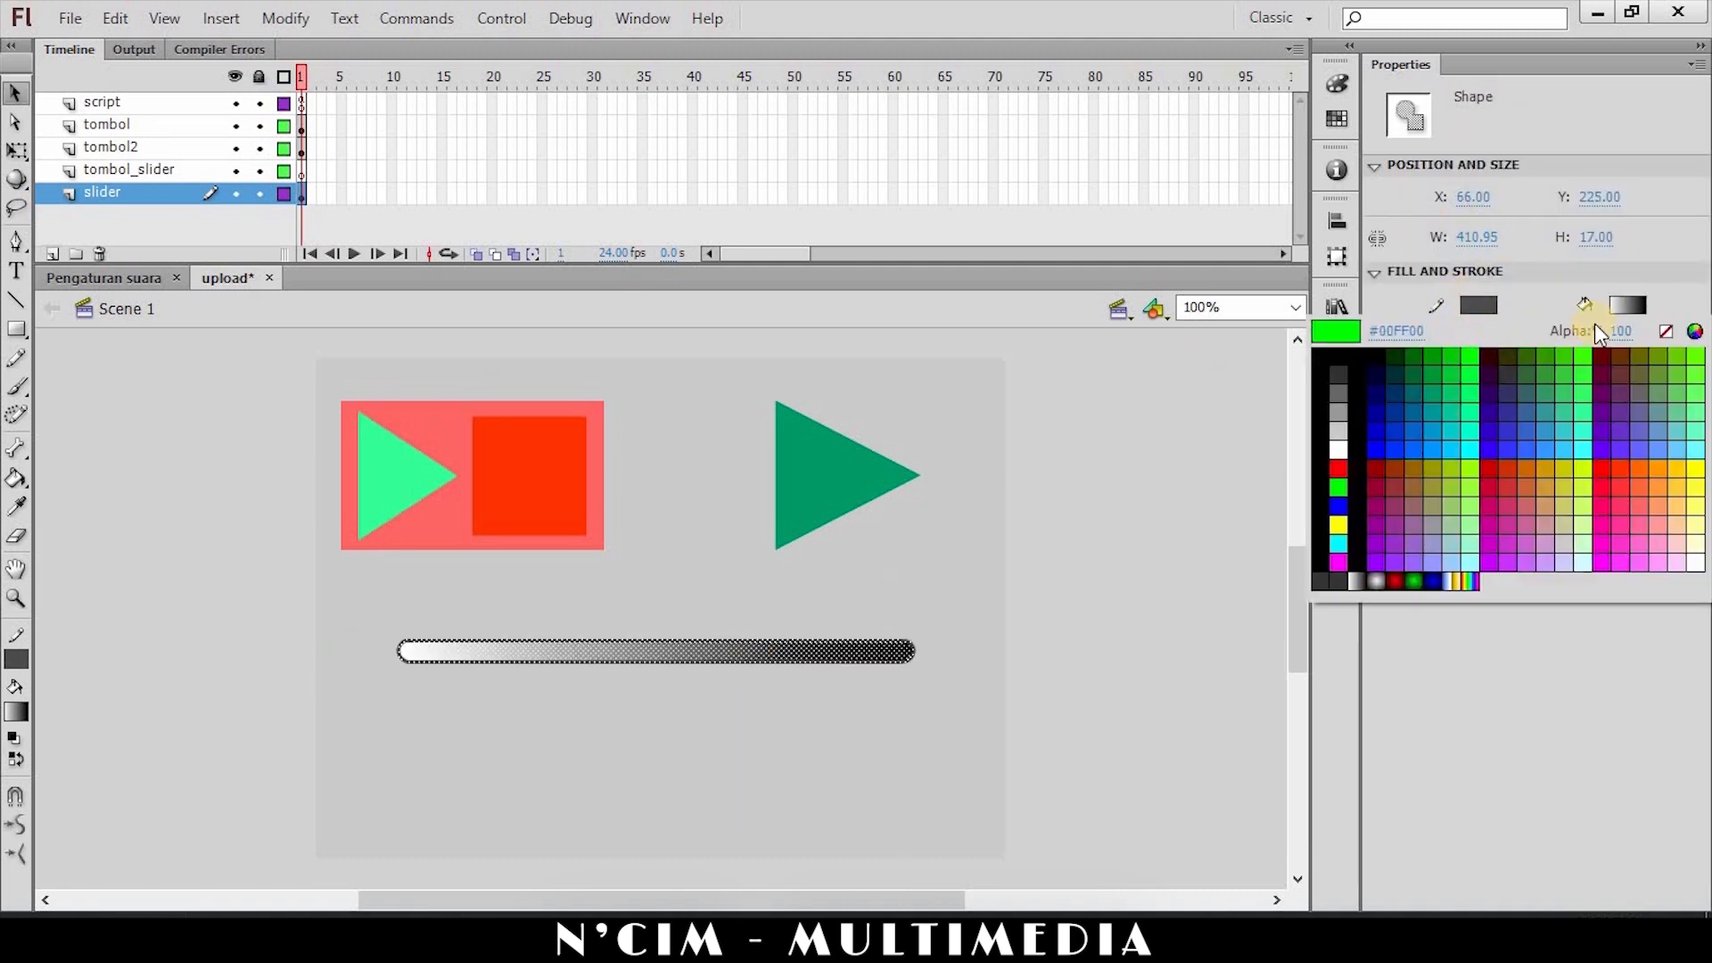
click(1683, 329)
click(1208, 360)
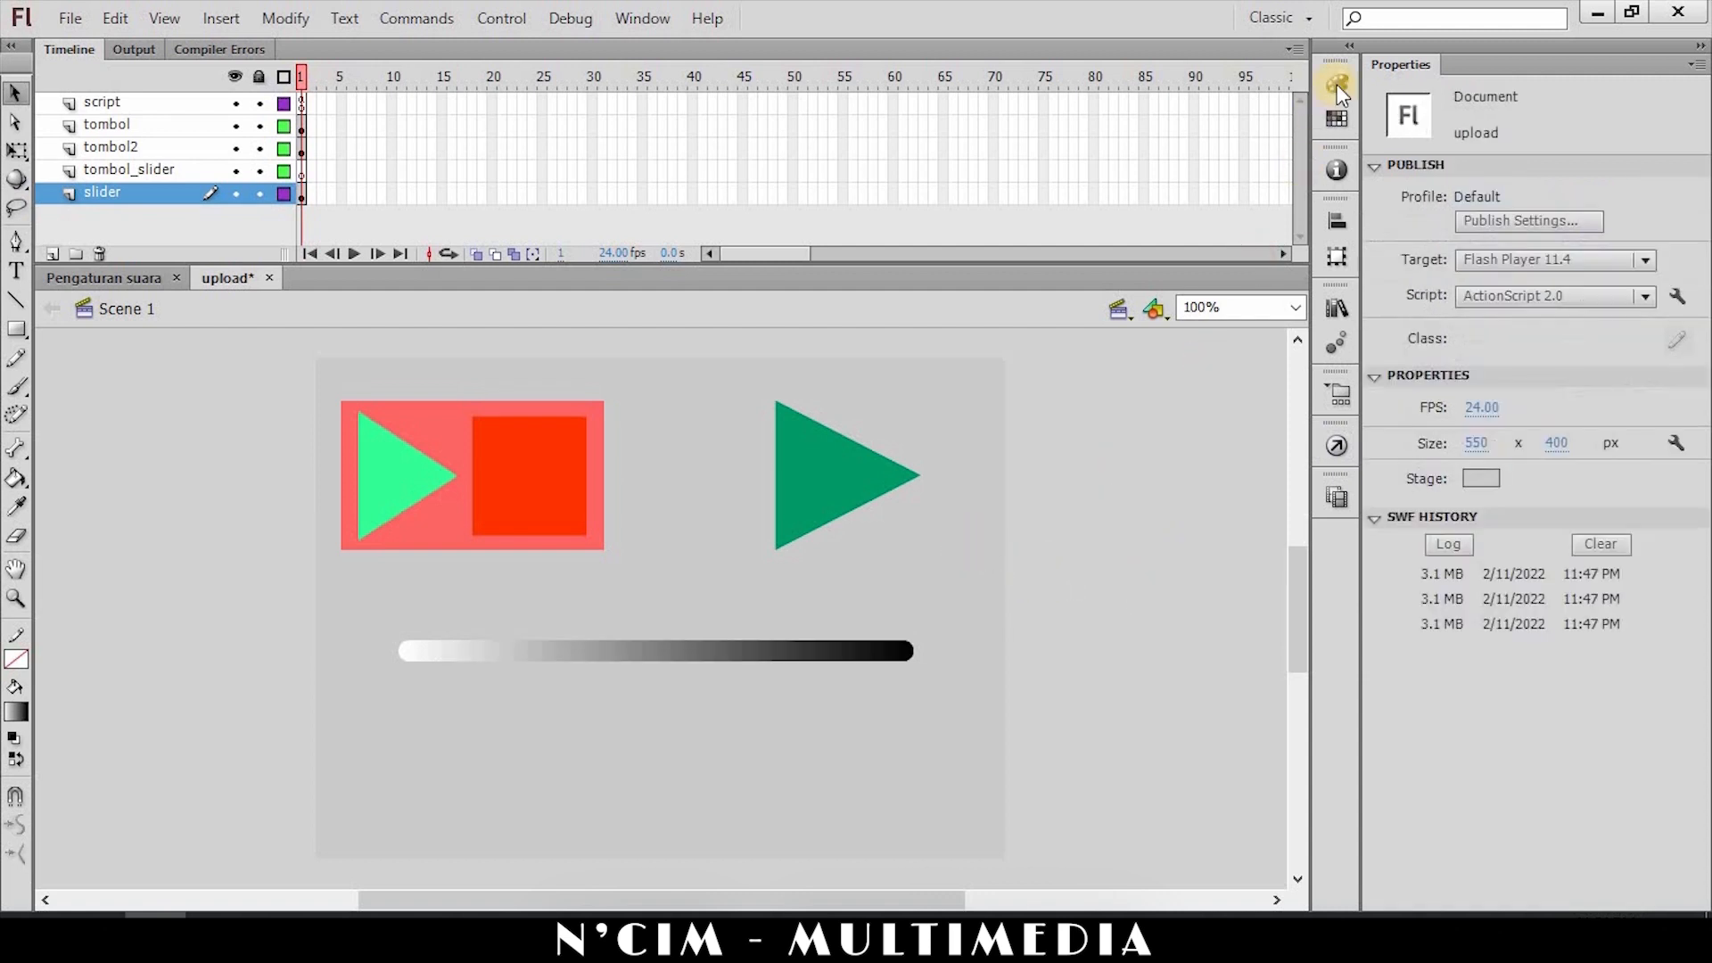
click(1336, 84)
click(580, 713)
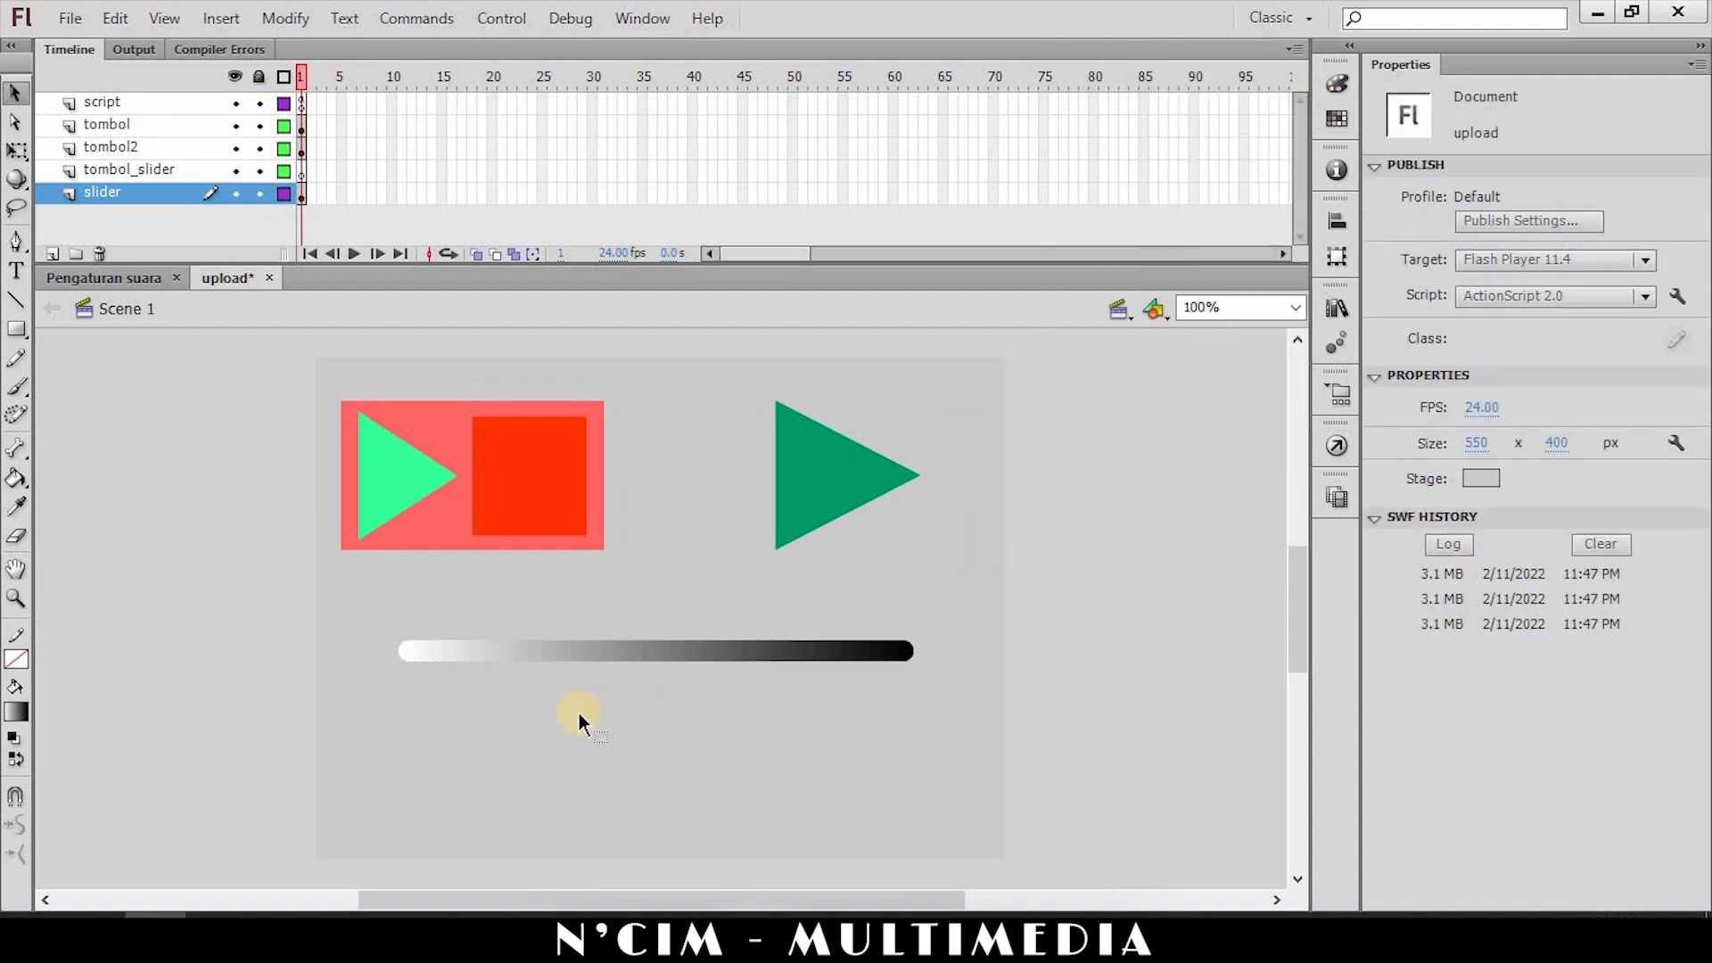
click(606, 644)
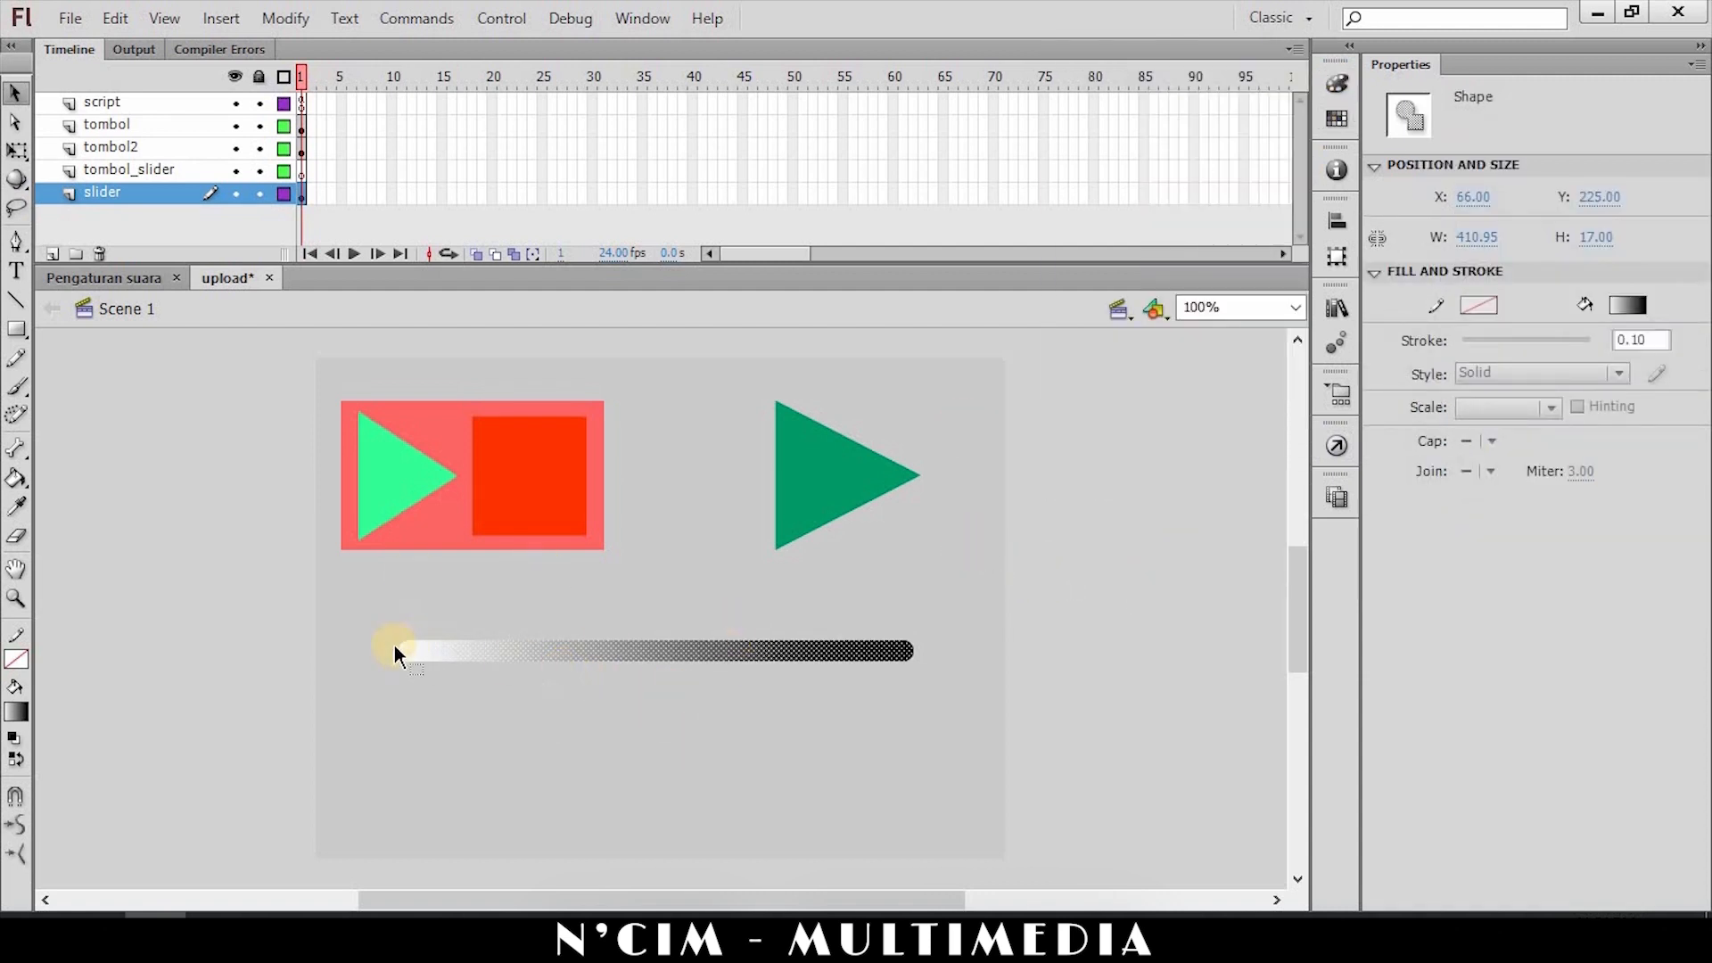
click(718, 635)
click(897, 697)
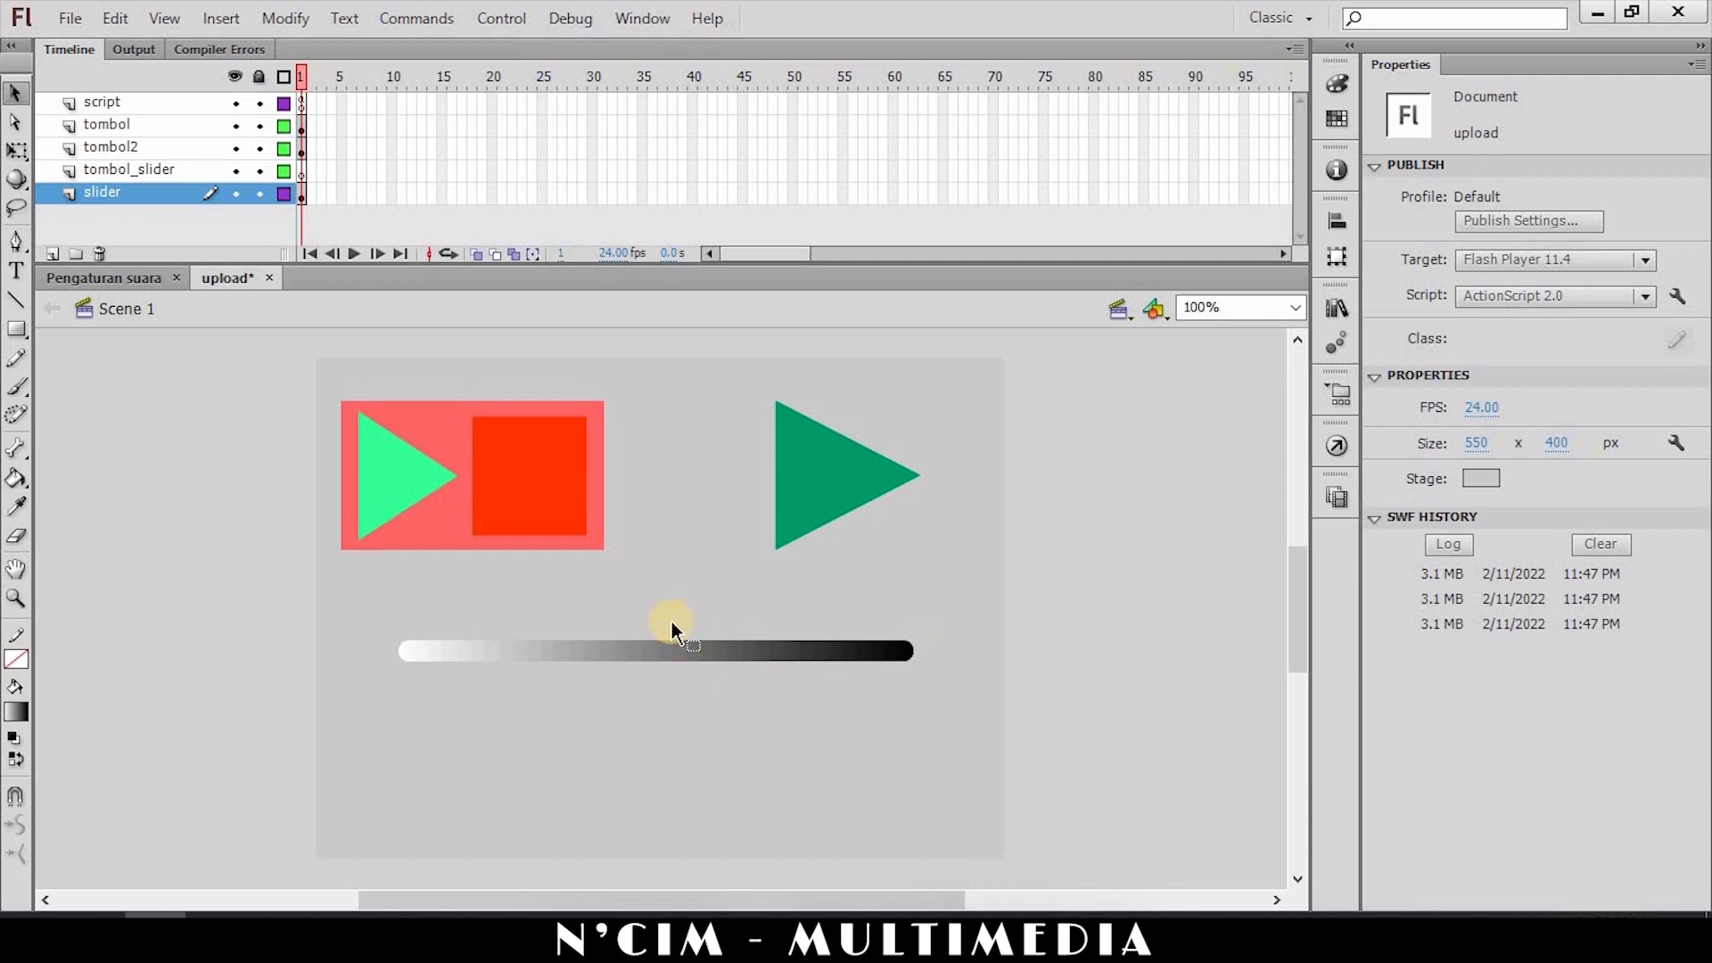
Rotate the rounded bar's linear gradient to run vertically and shrink it to just beyond the bar's height with Gradient Transform.
click(647, 655)
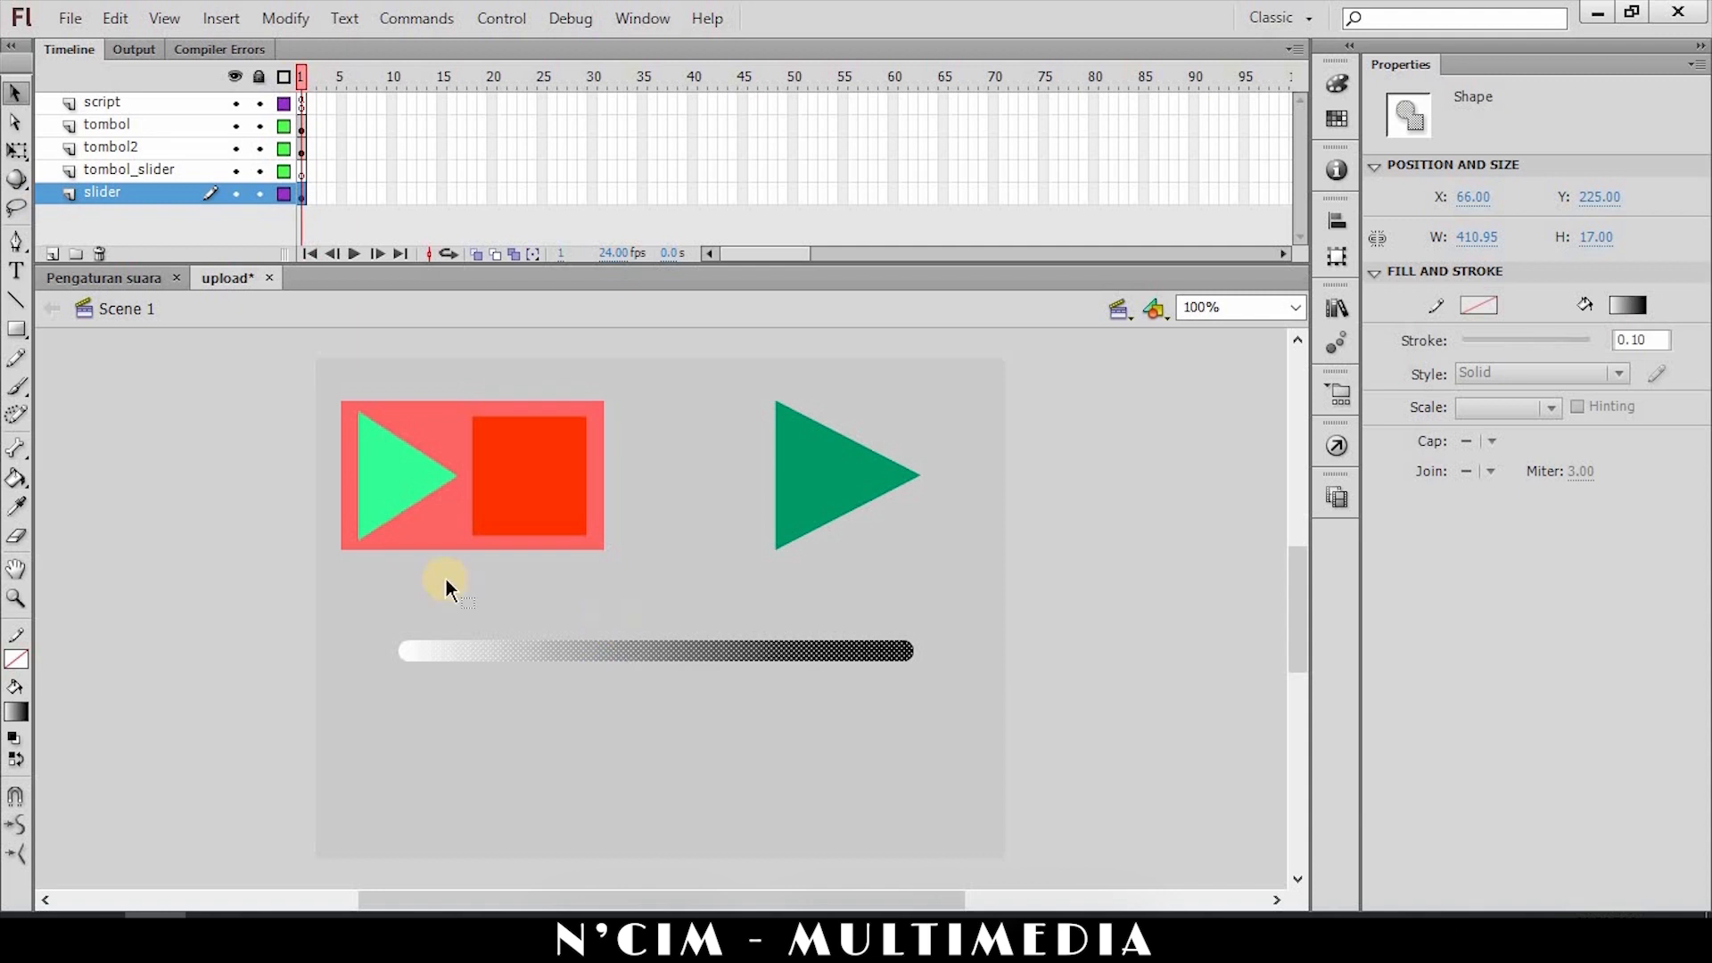
drag(17, 149, 100, 161)
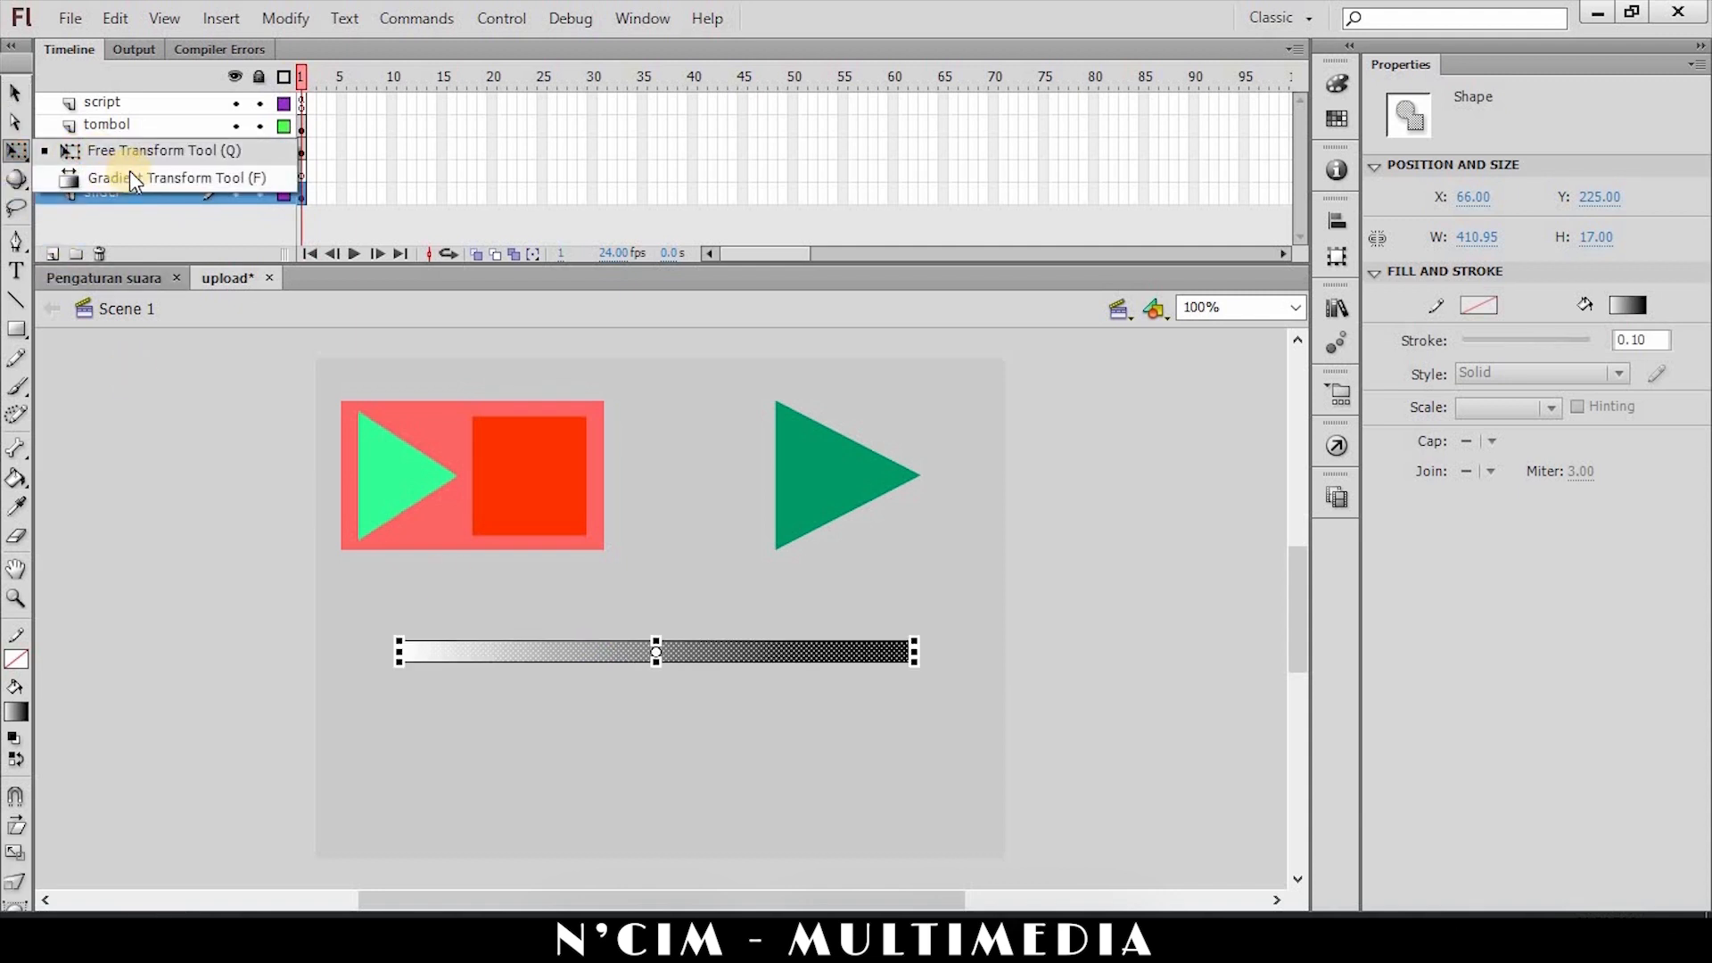
click(178, 175)
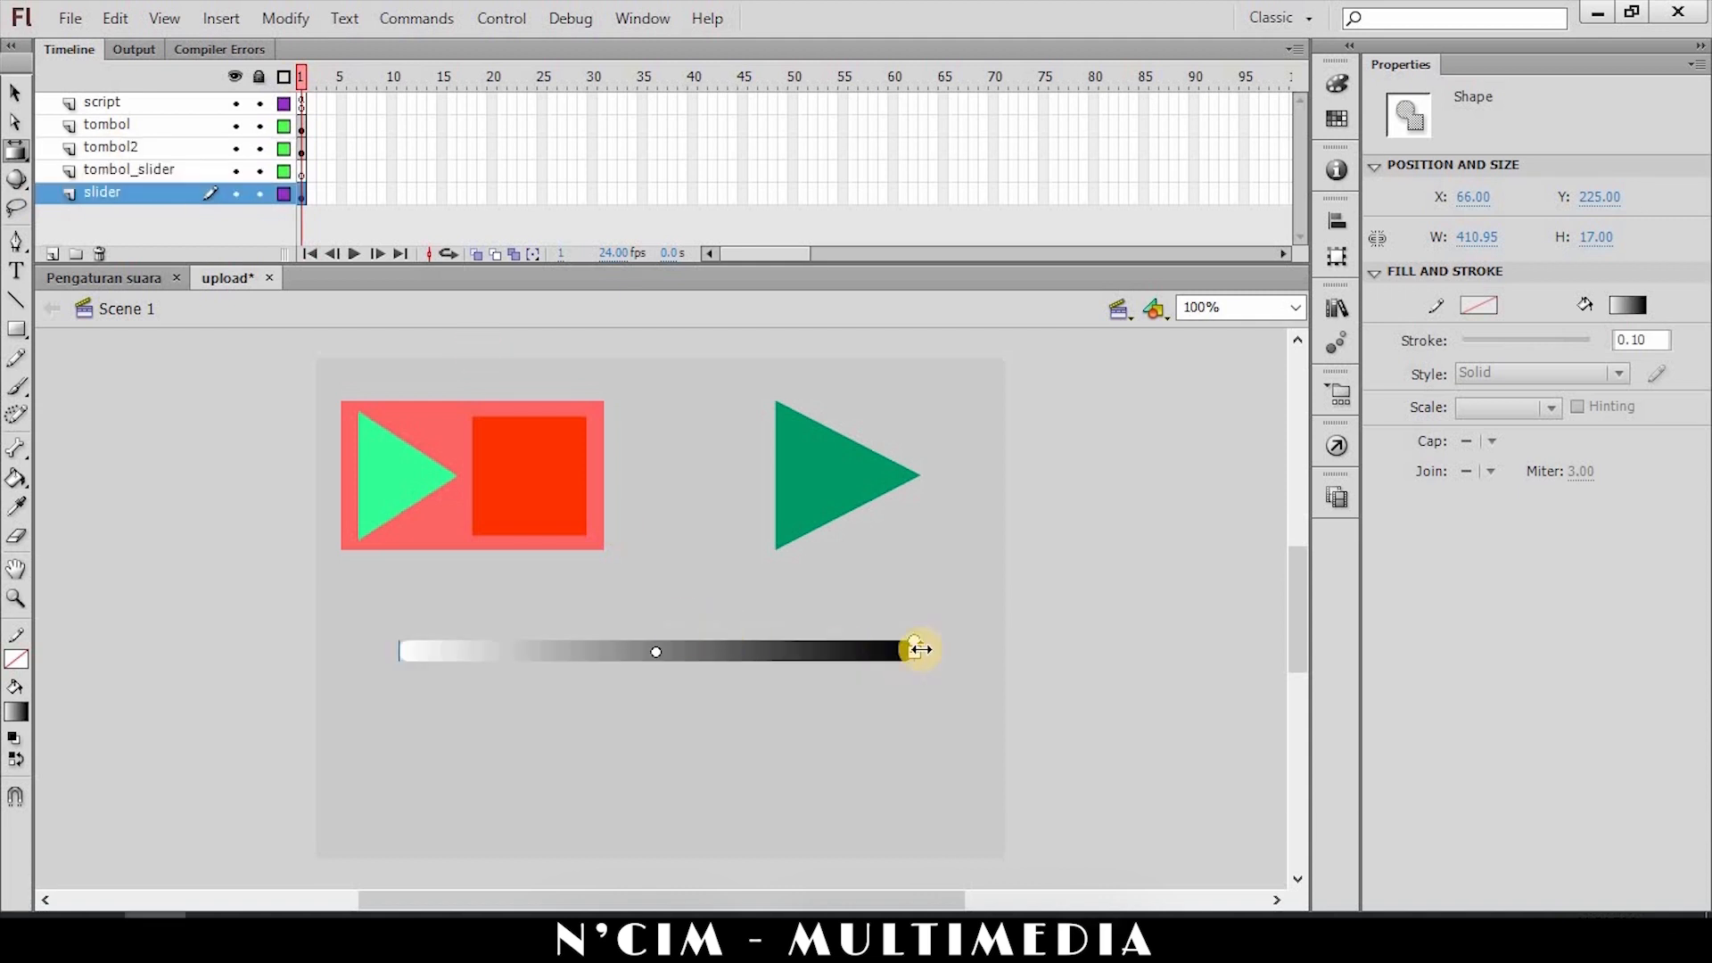
click(652, 519)
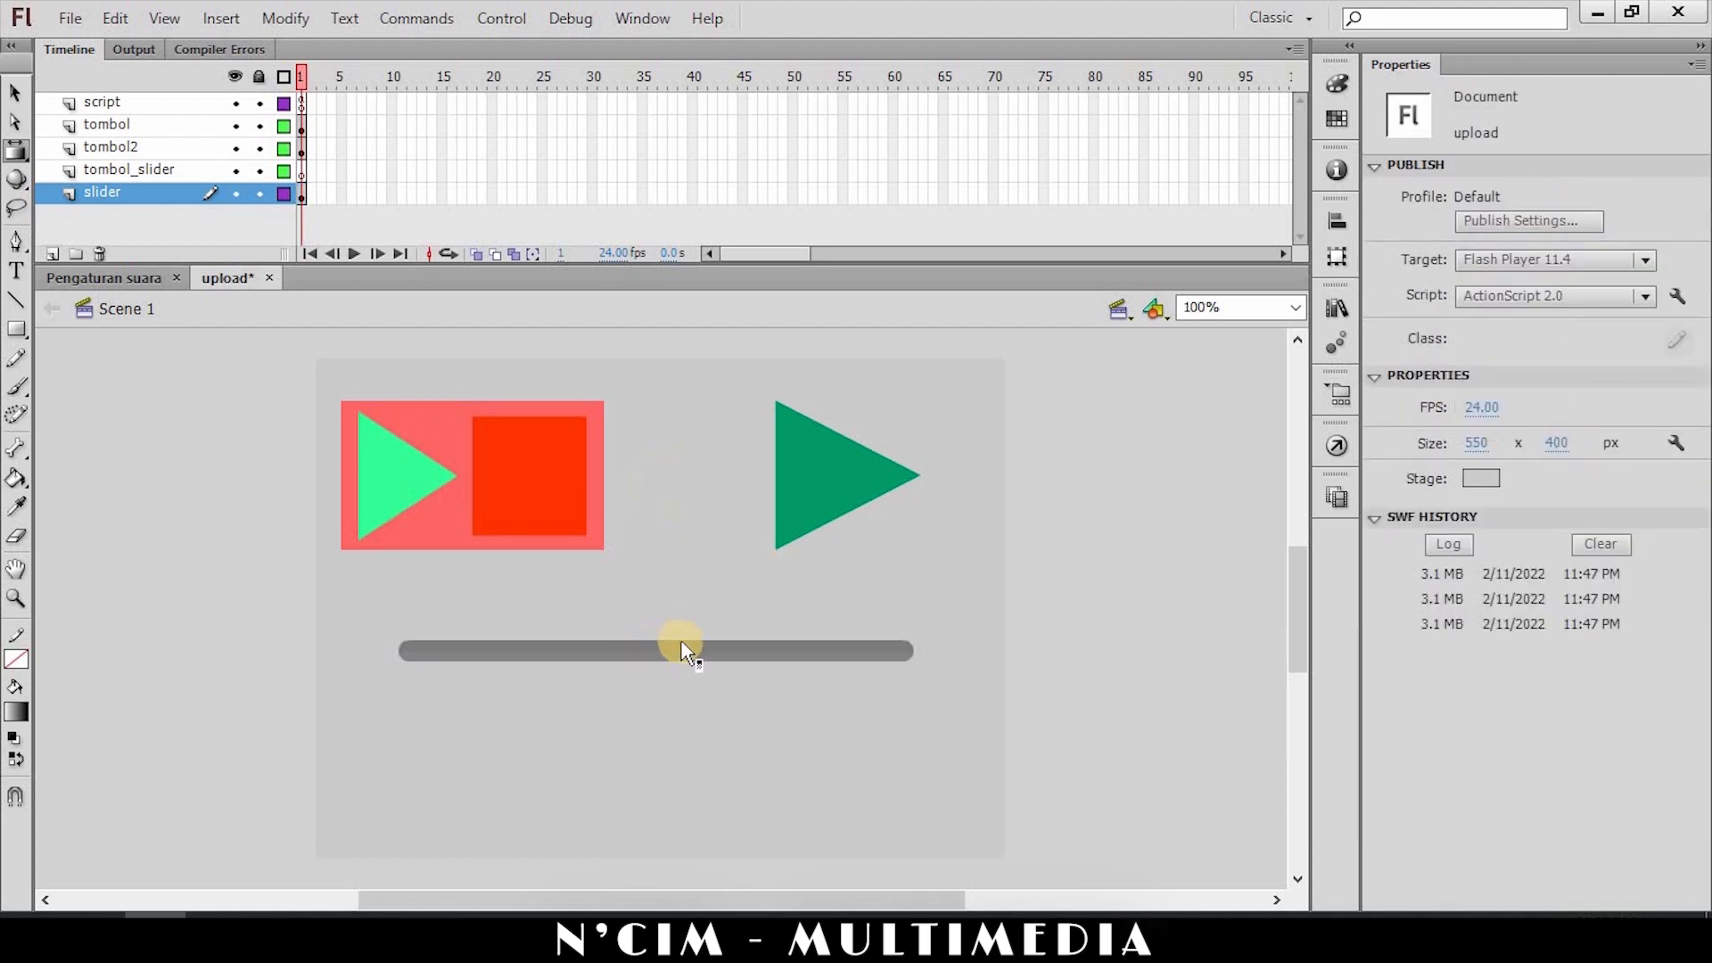
click(545, 660)
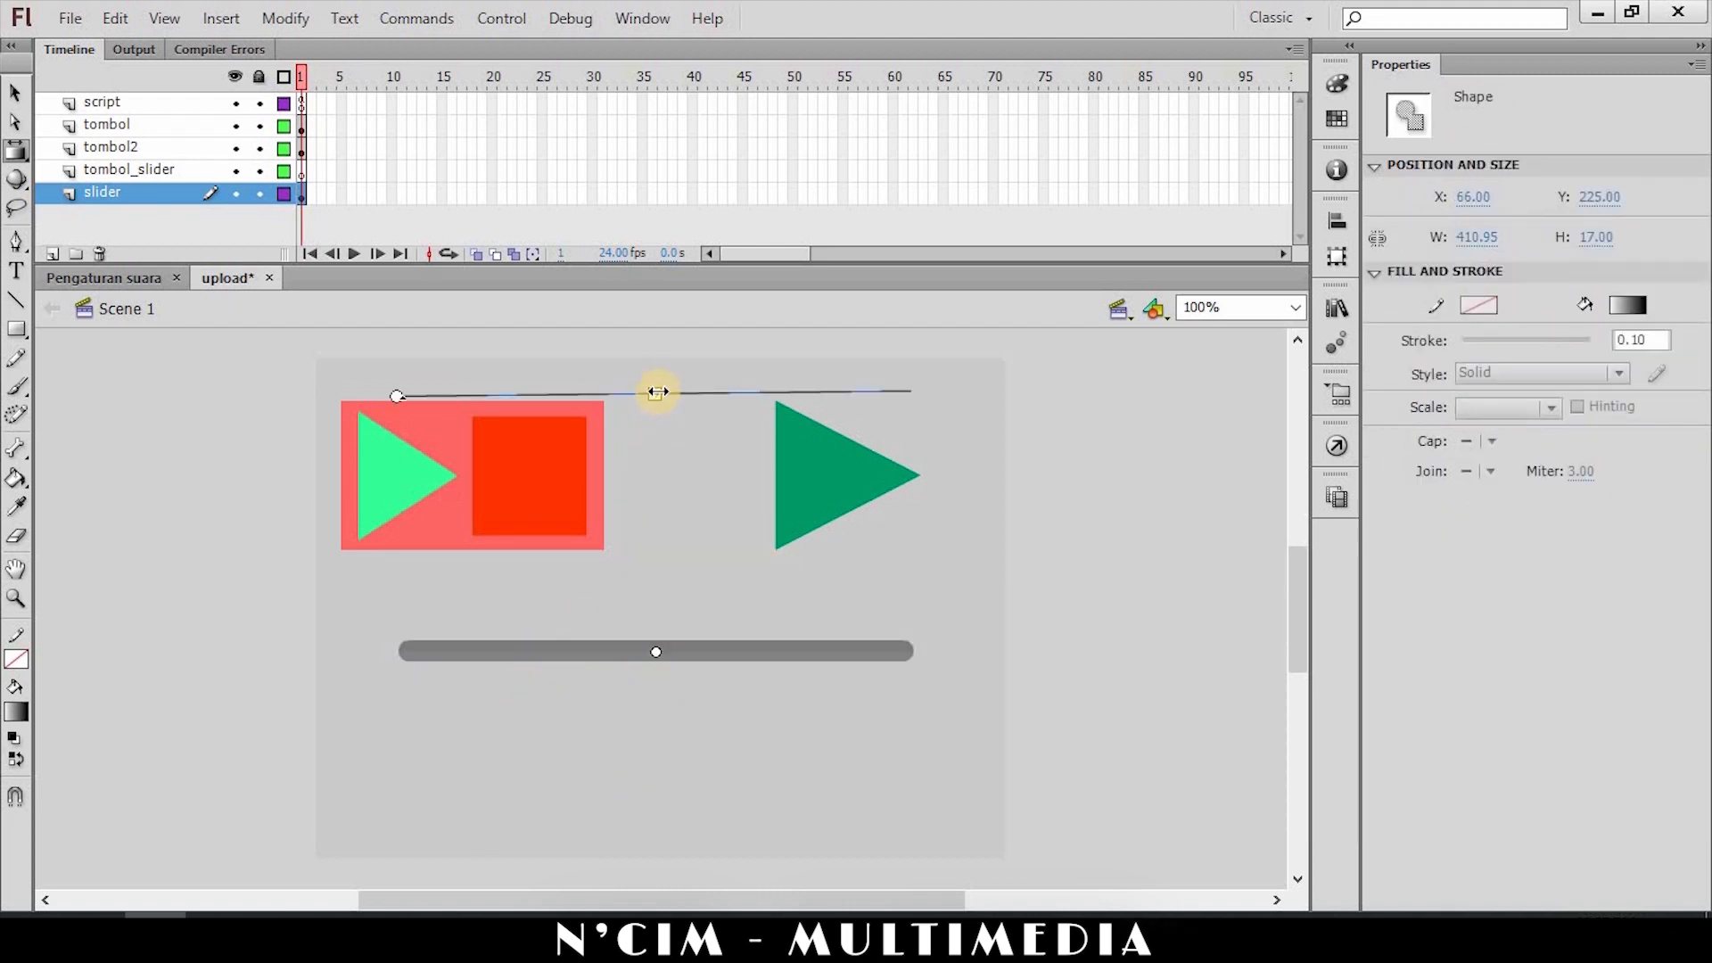
drag(654, 393, 654, 619)
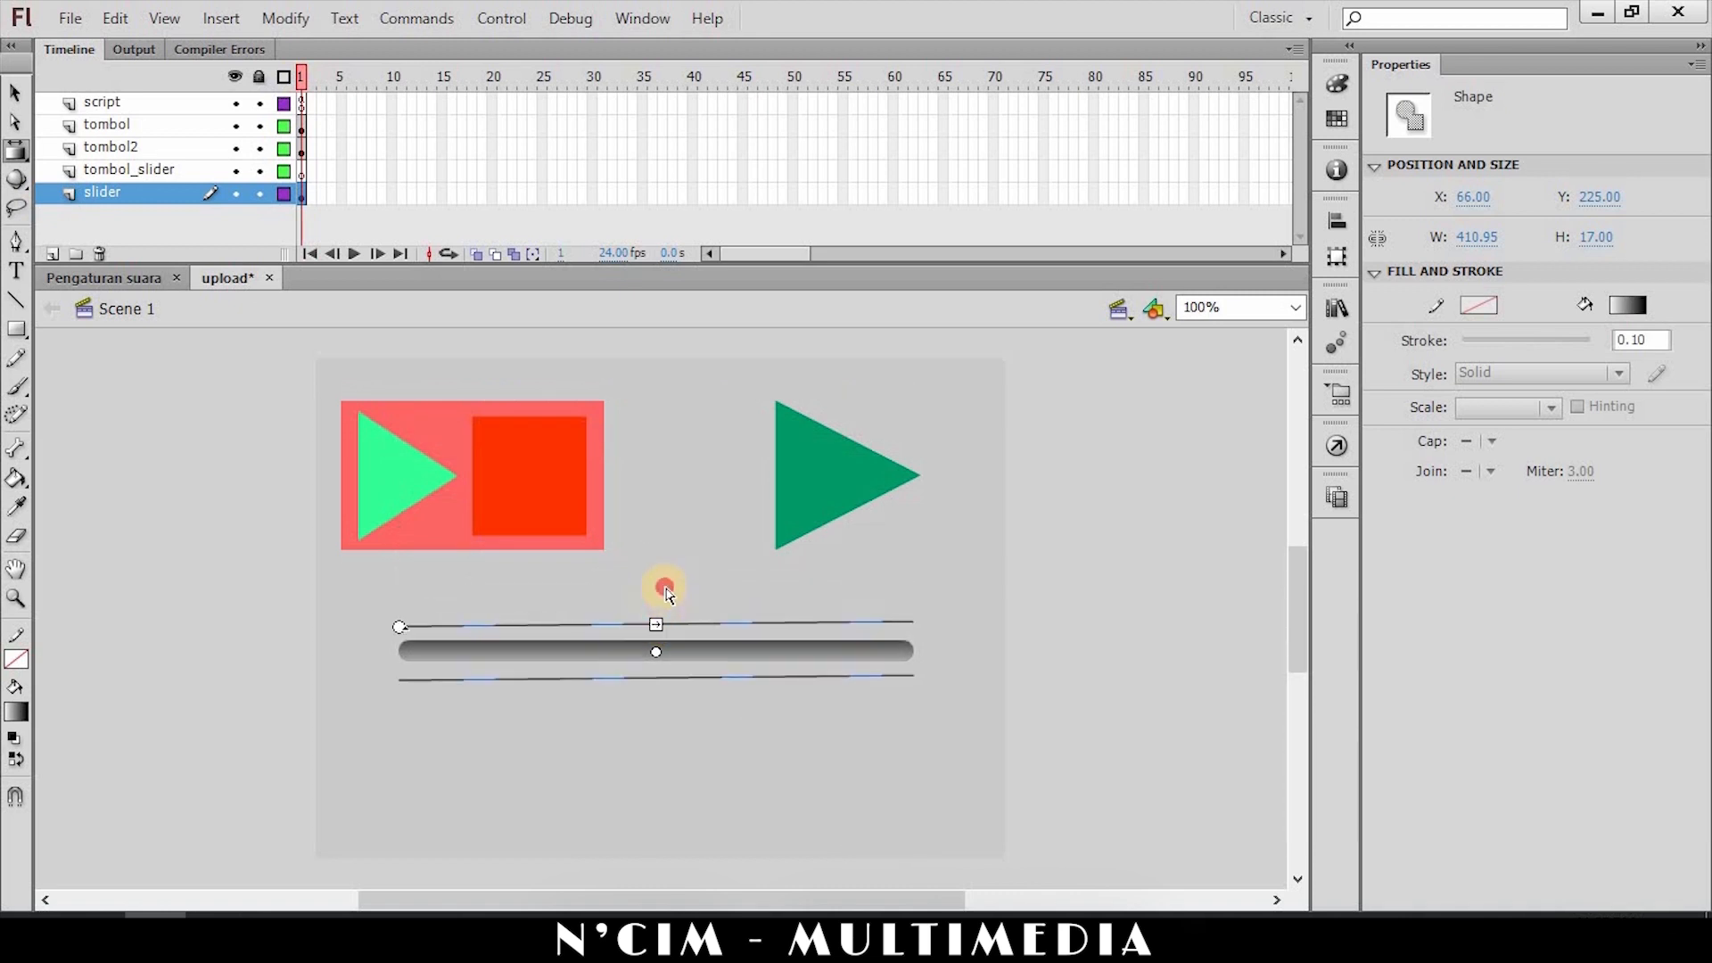
click(666, 585)
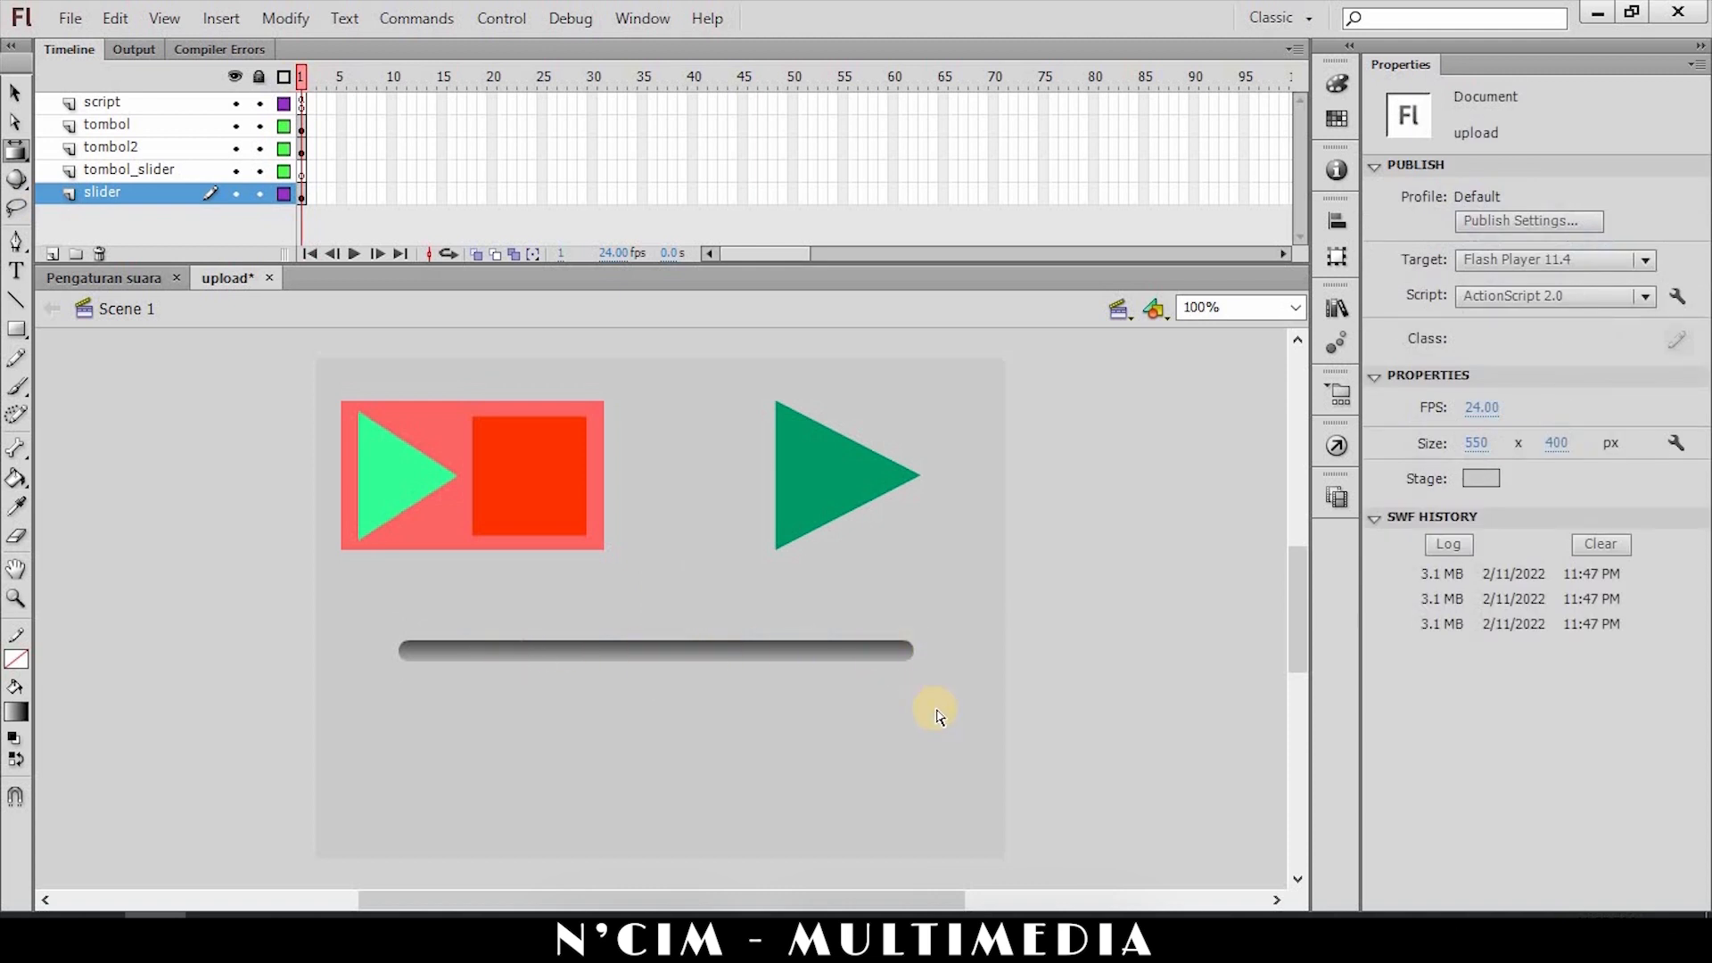
click(784, 651)
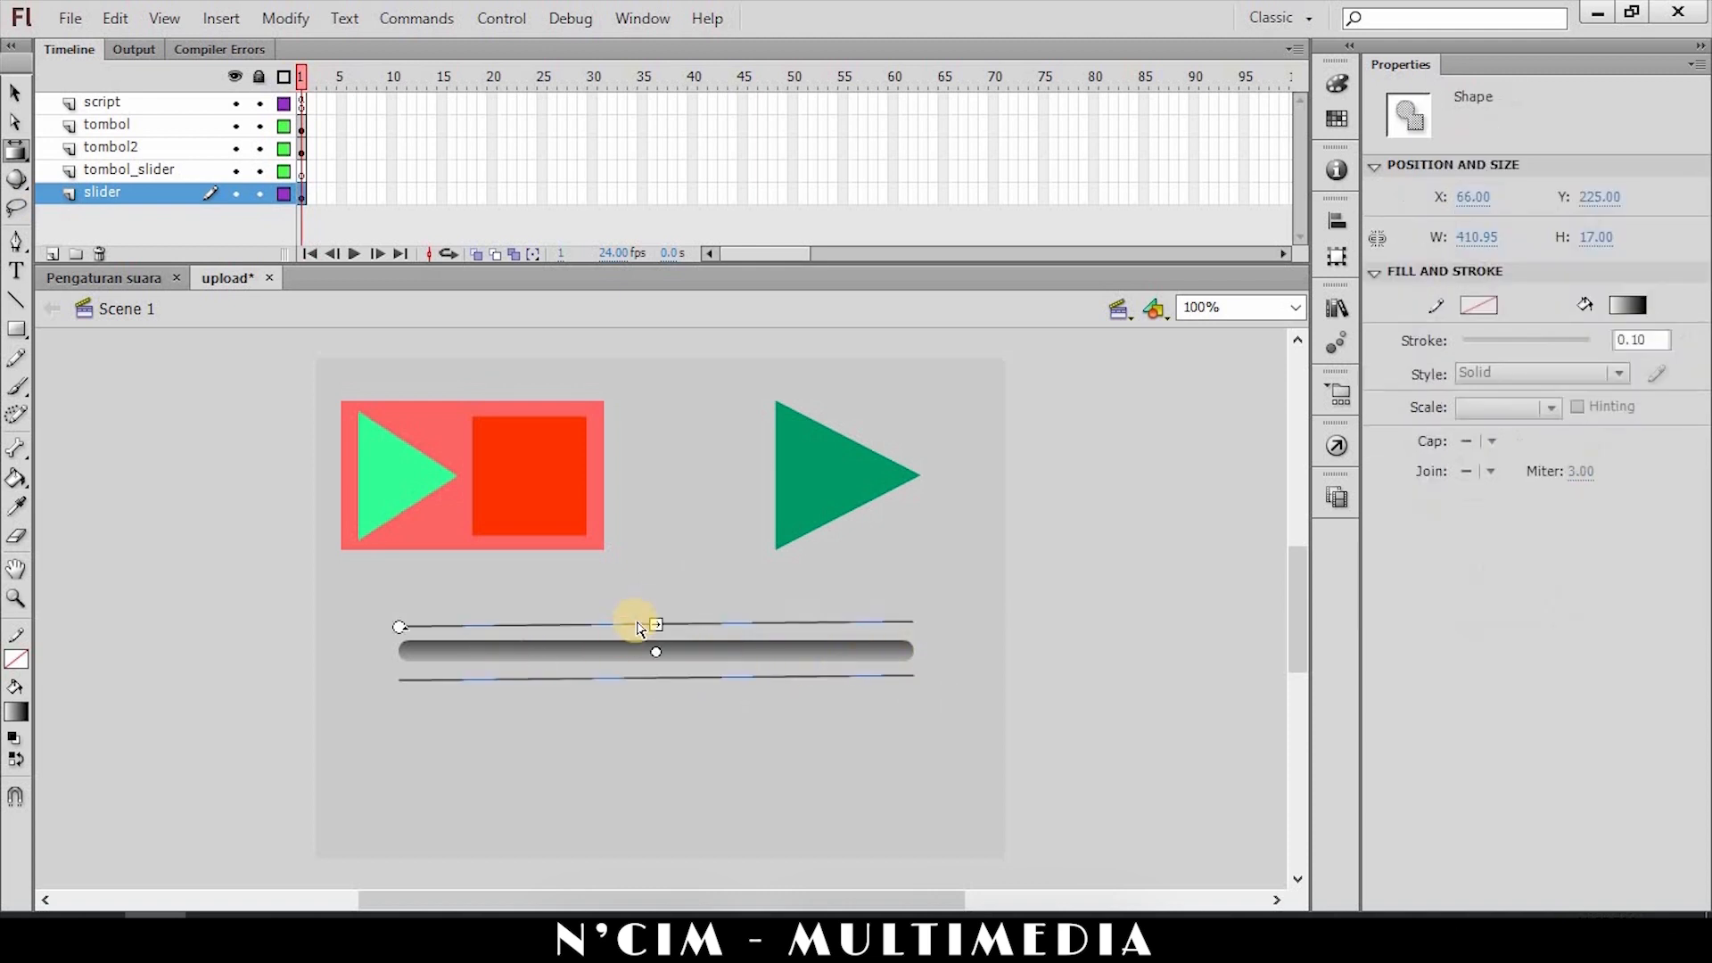
right_click(745, 655)
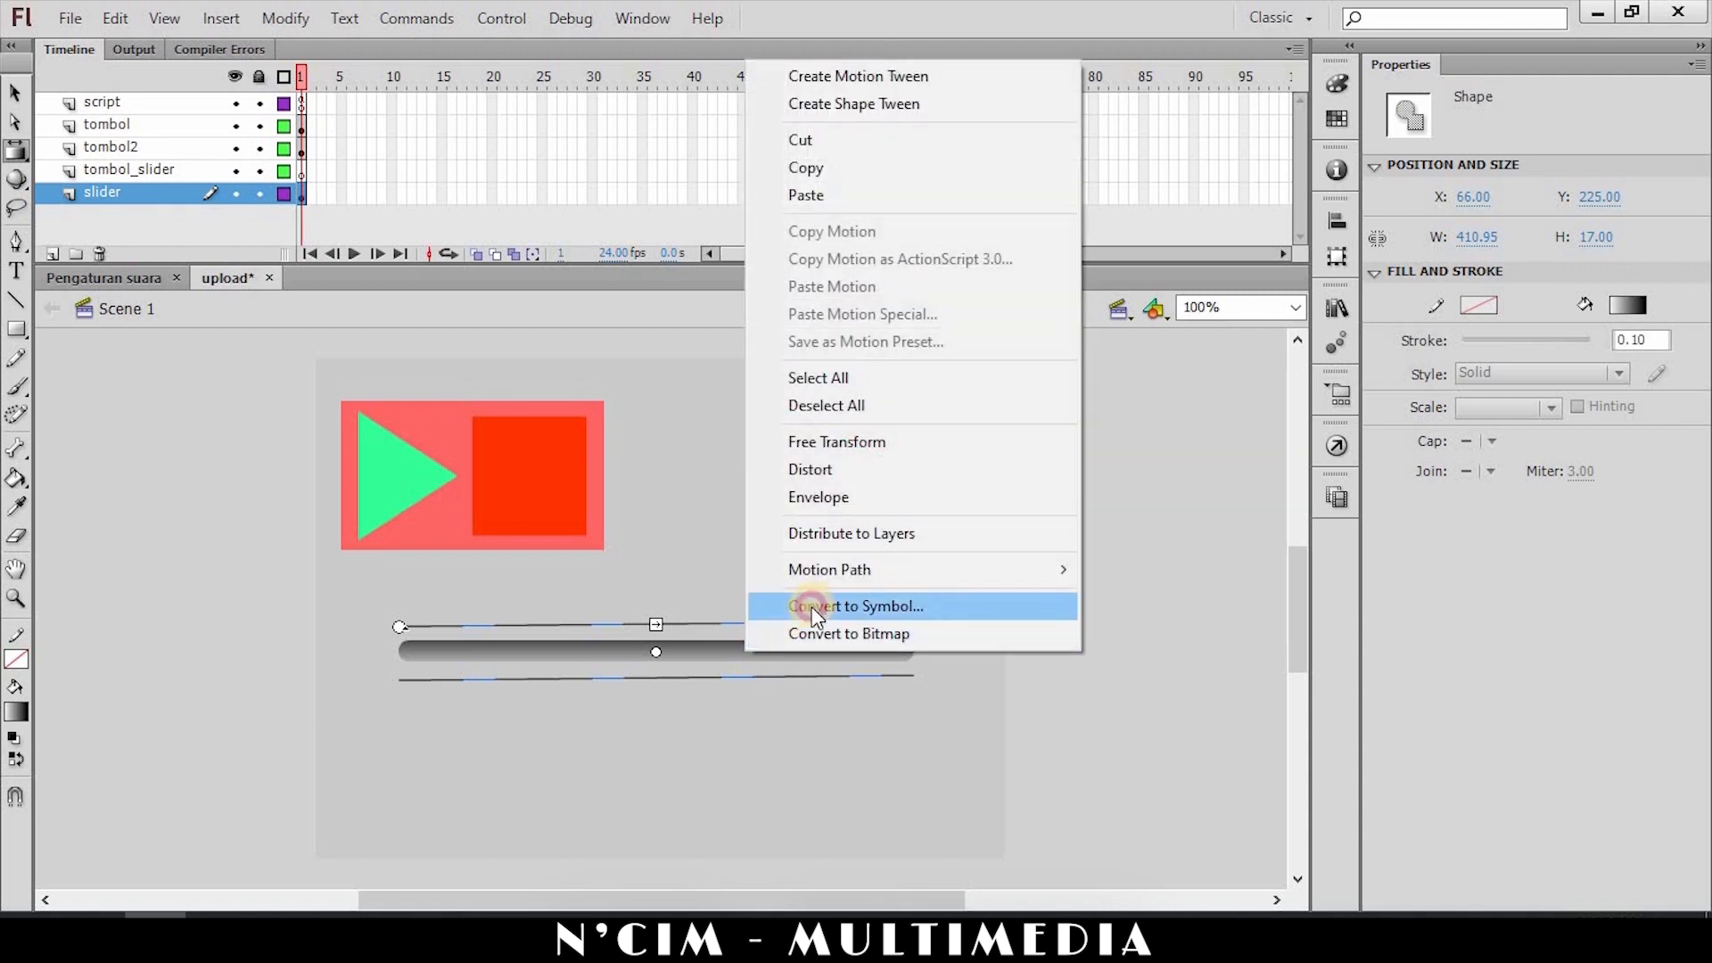
click(811, 605)
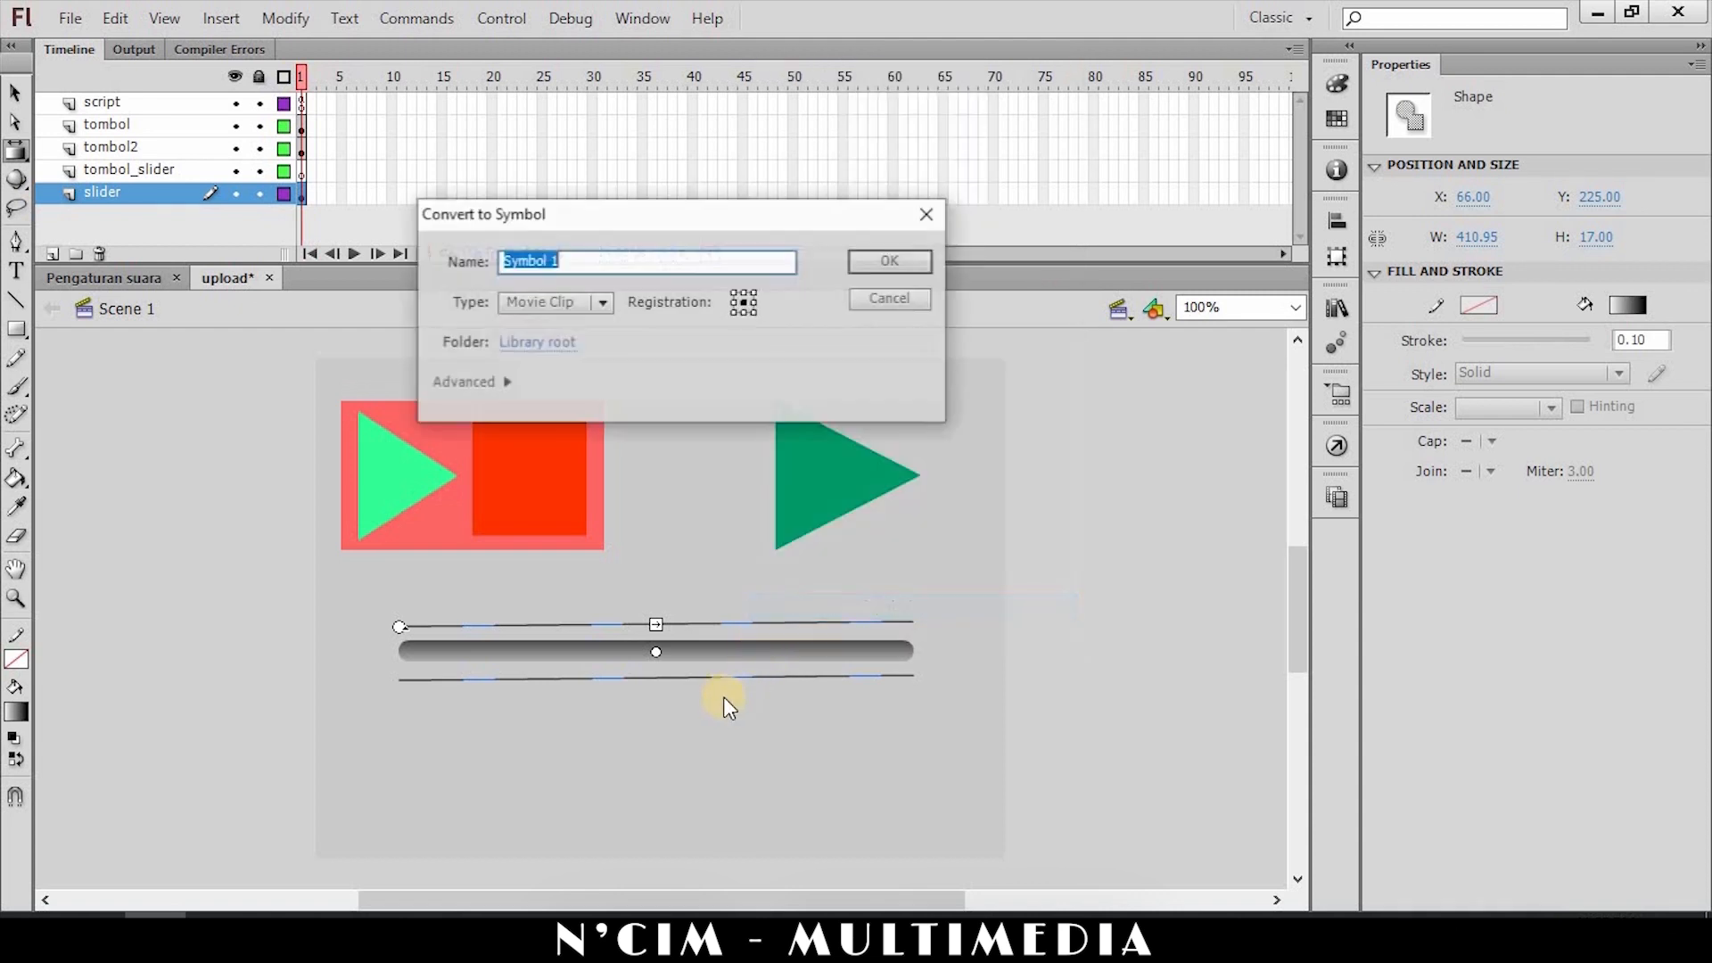
click(556, 304)
click(563, 326)
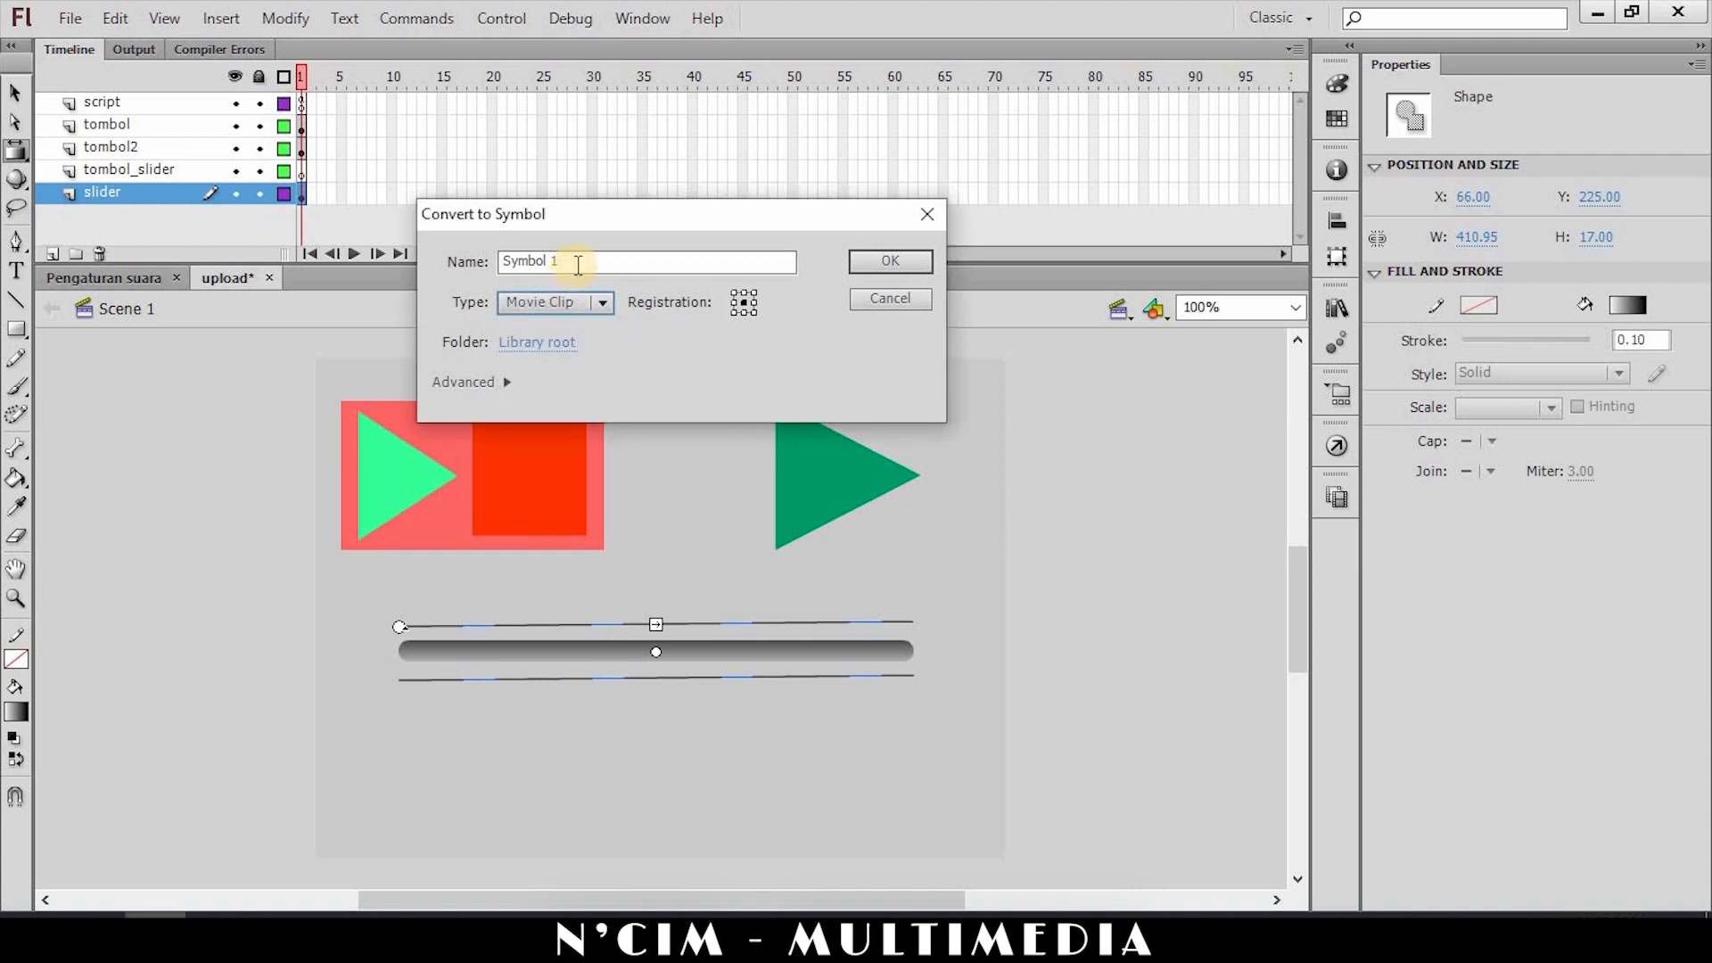
drag(569, 259, 443, 283)
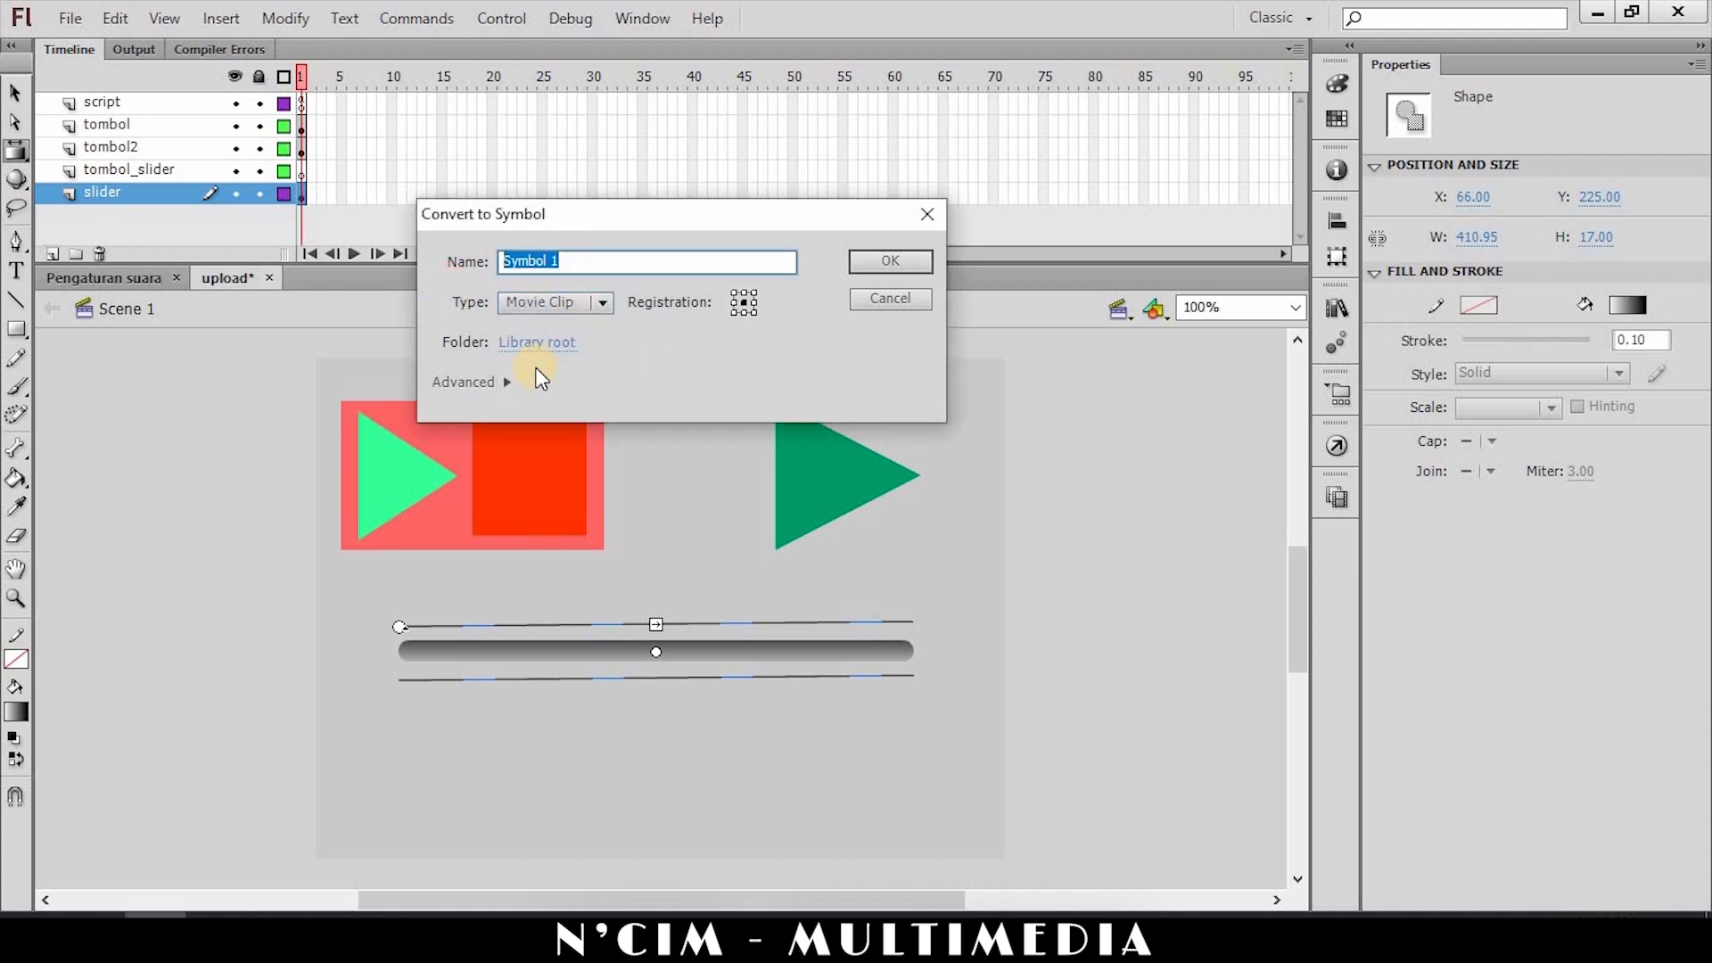
text(slider_on)
click(732, 304)
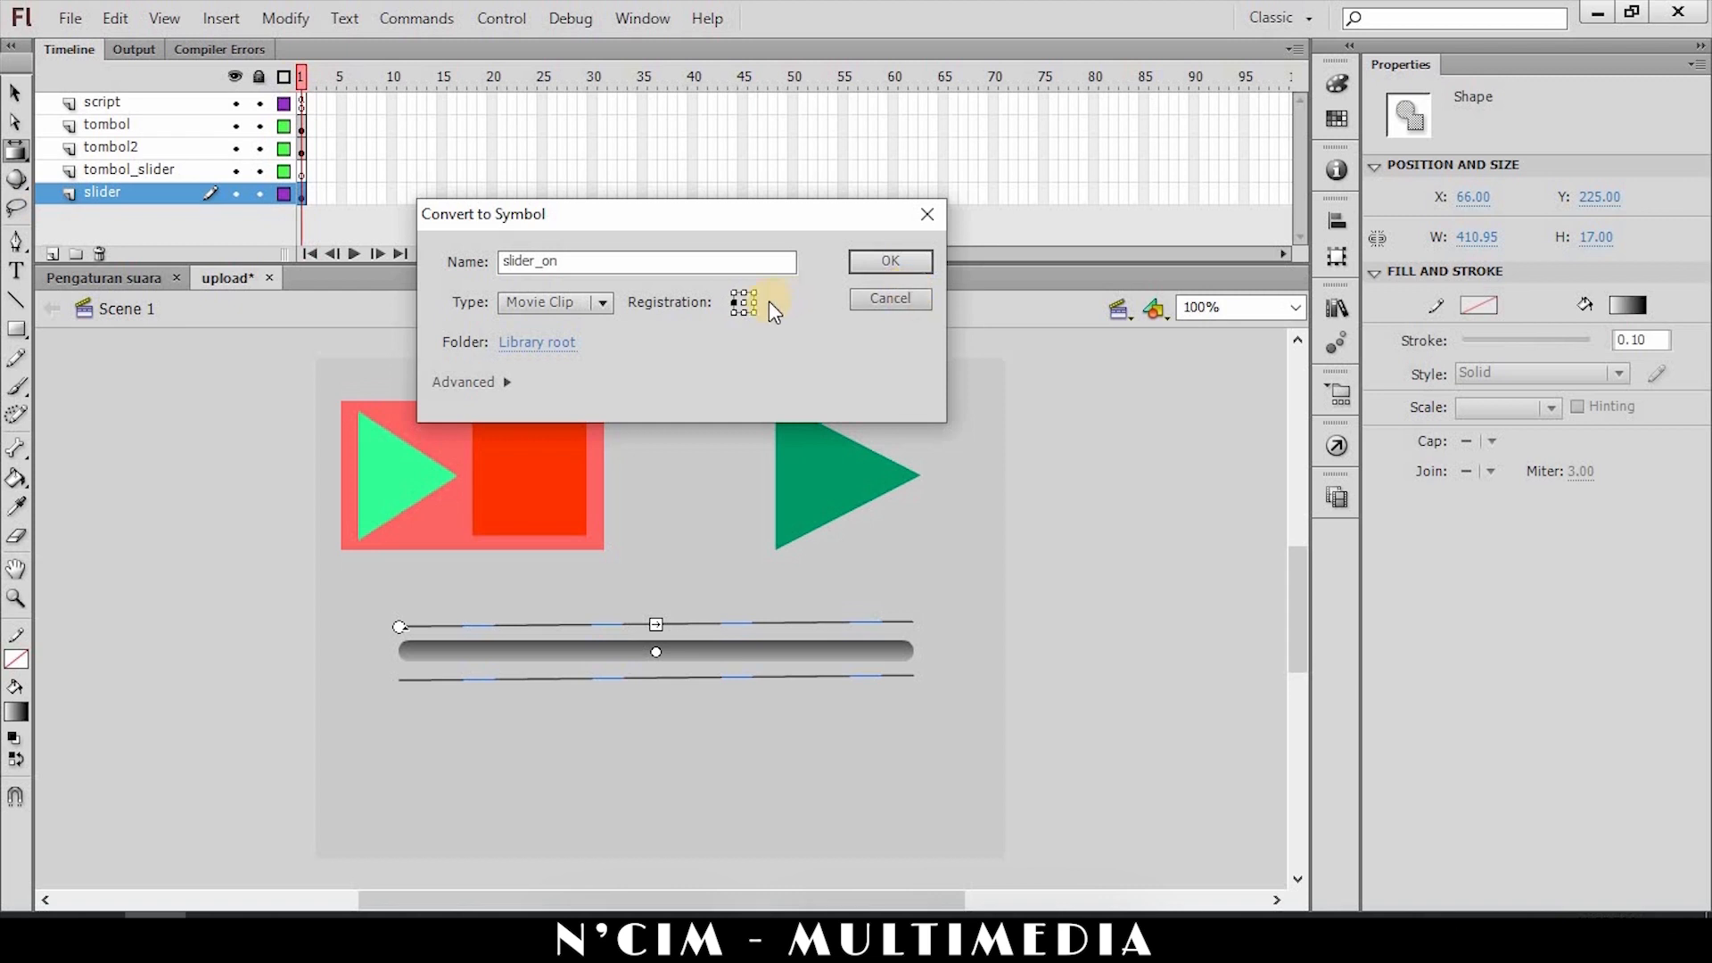
click(890, 299)
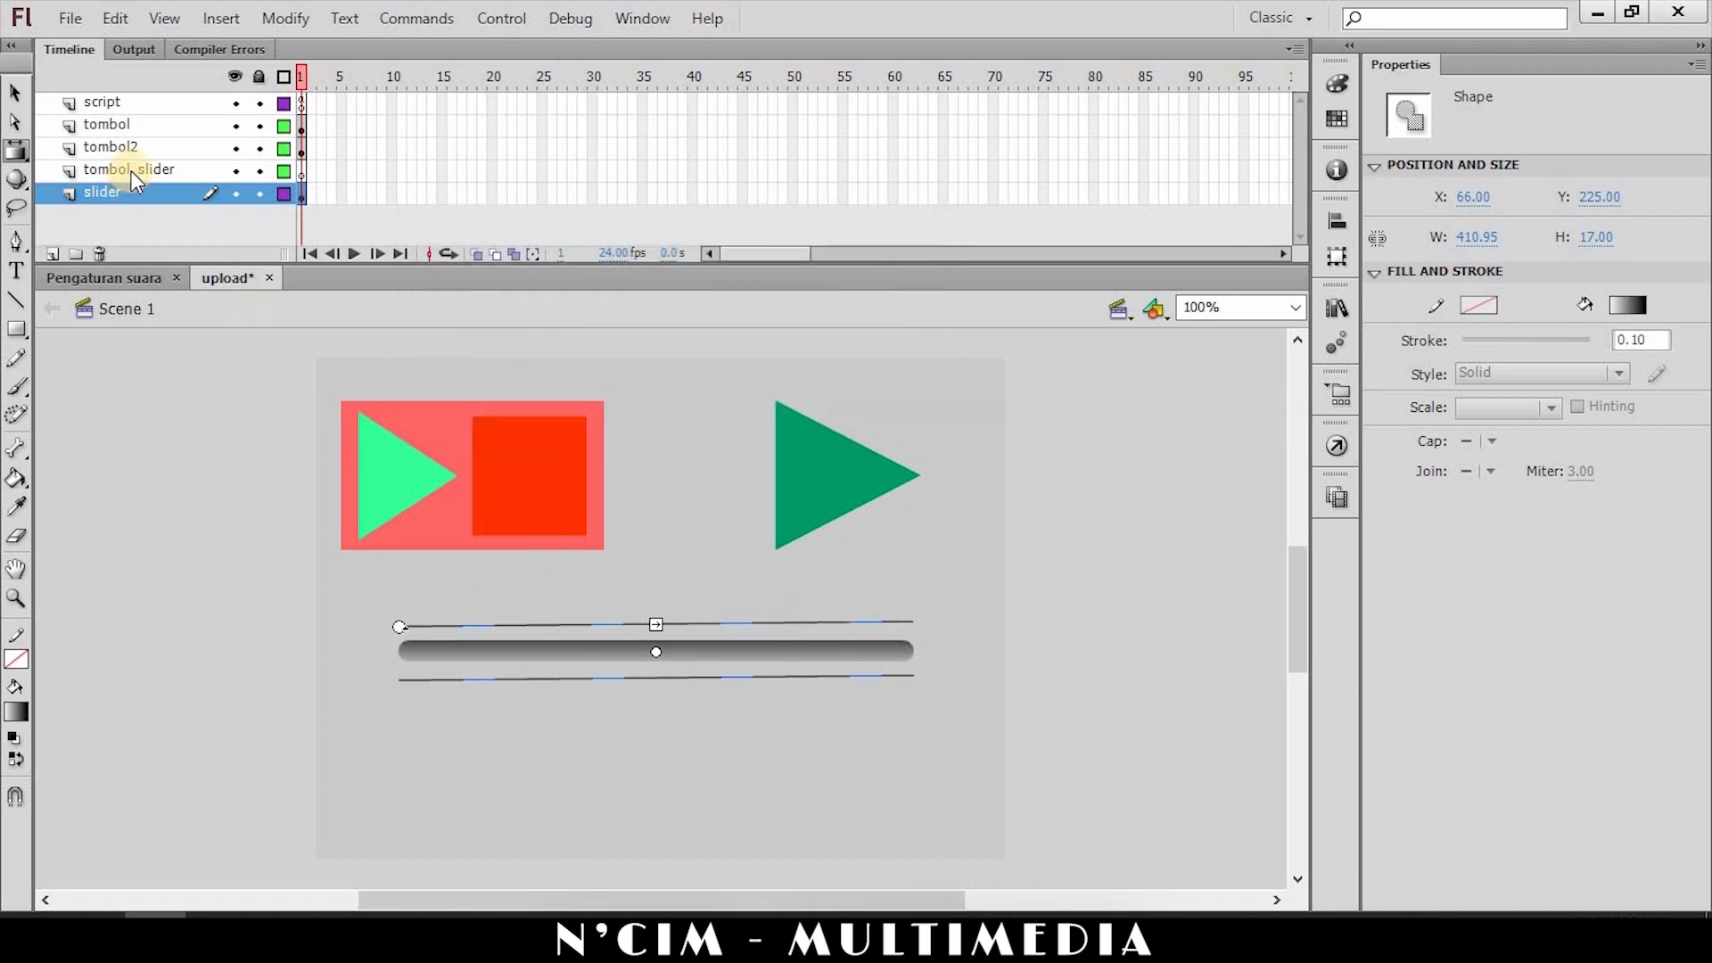
Convert the rounded bar to a Movie Clip symbol named slider_on with its registration point at the middle left.
right_click(737, 667)
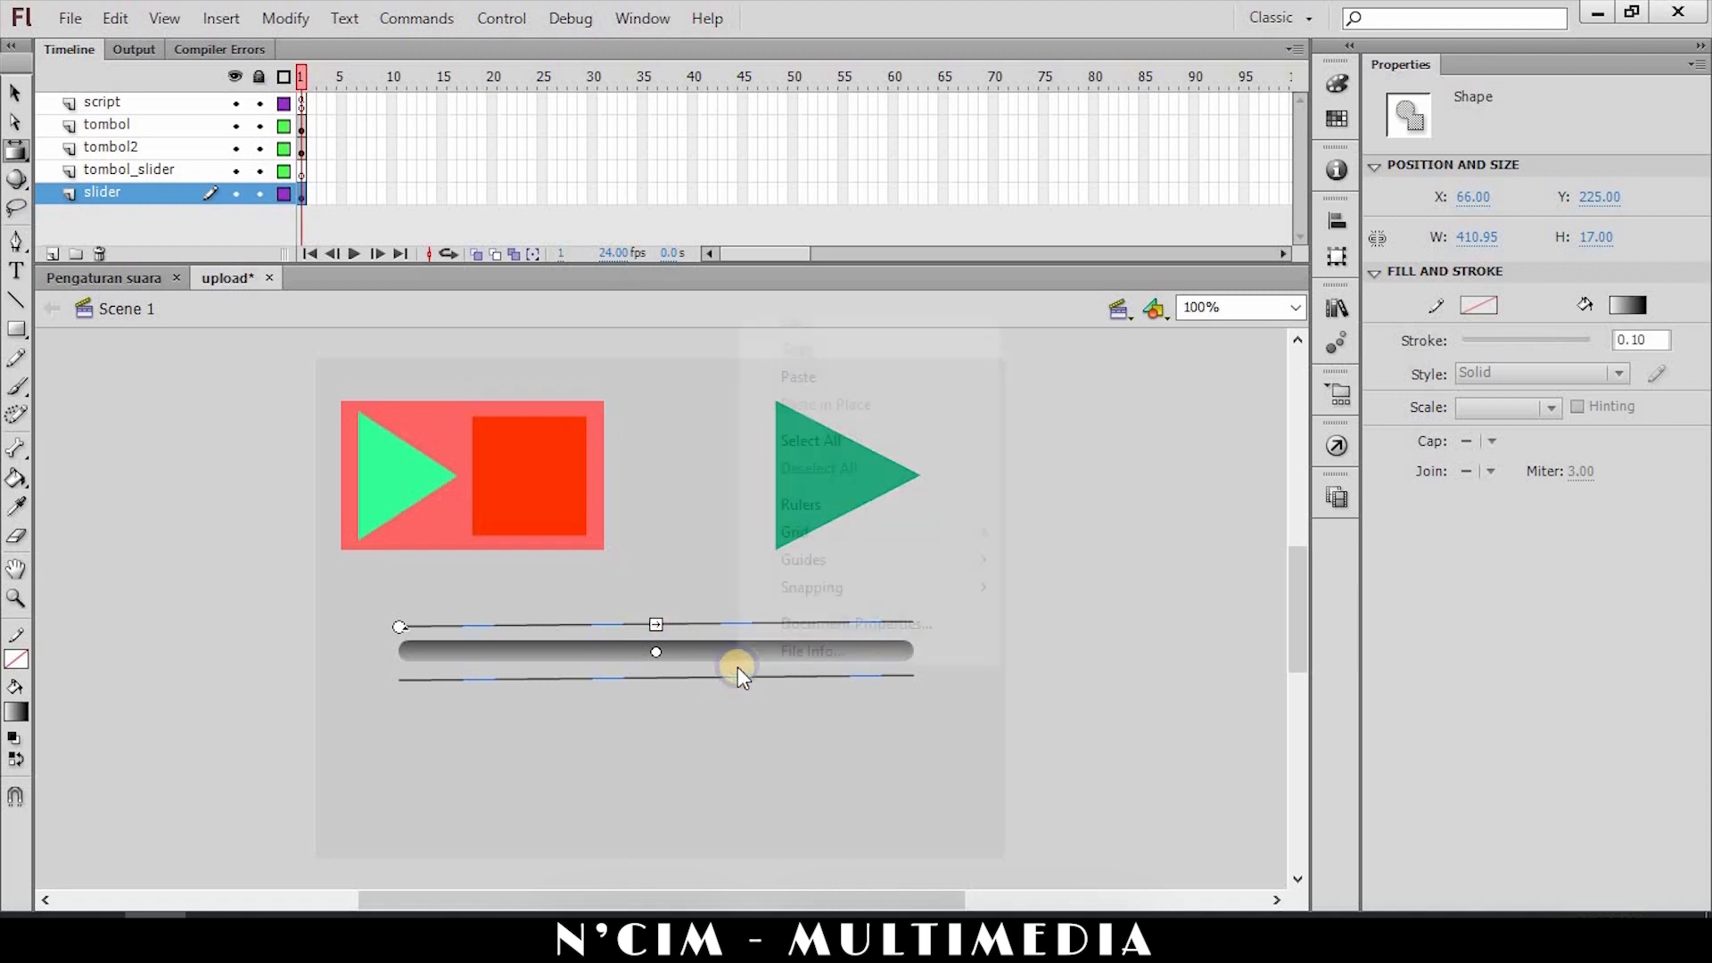
click(673, 660)
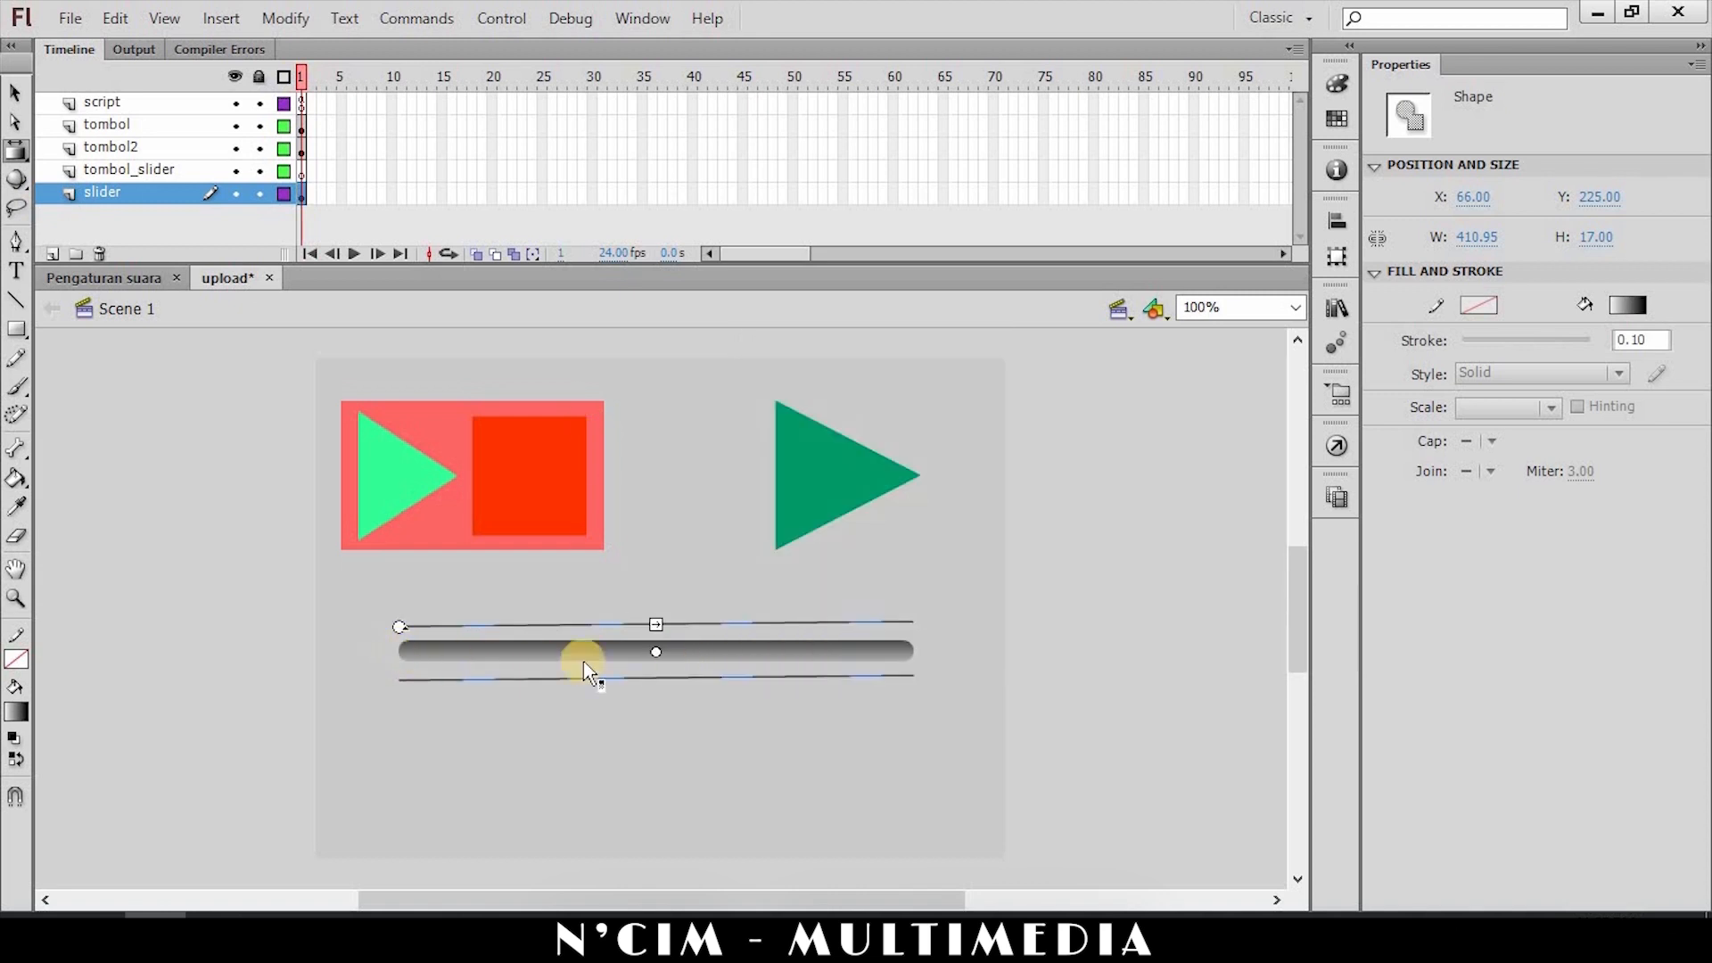
right_click(688, 652)
click(812, 603)
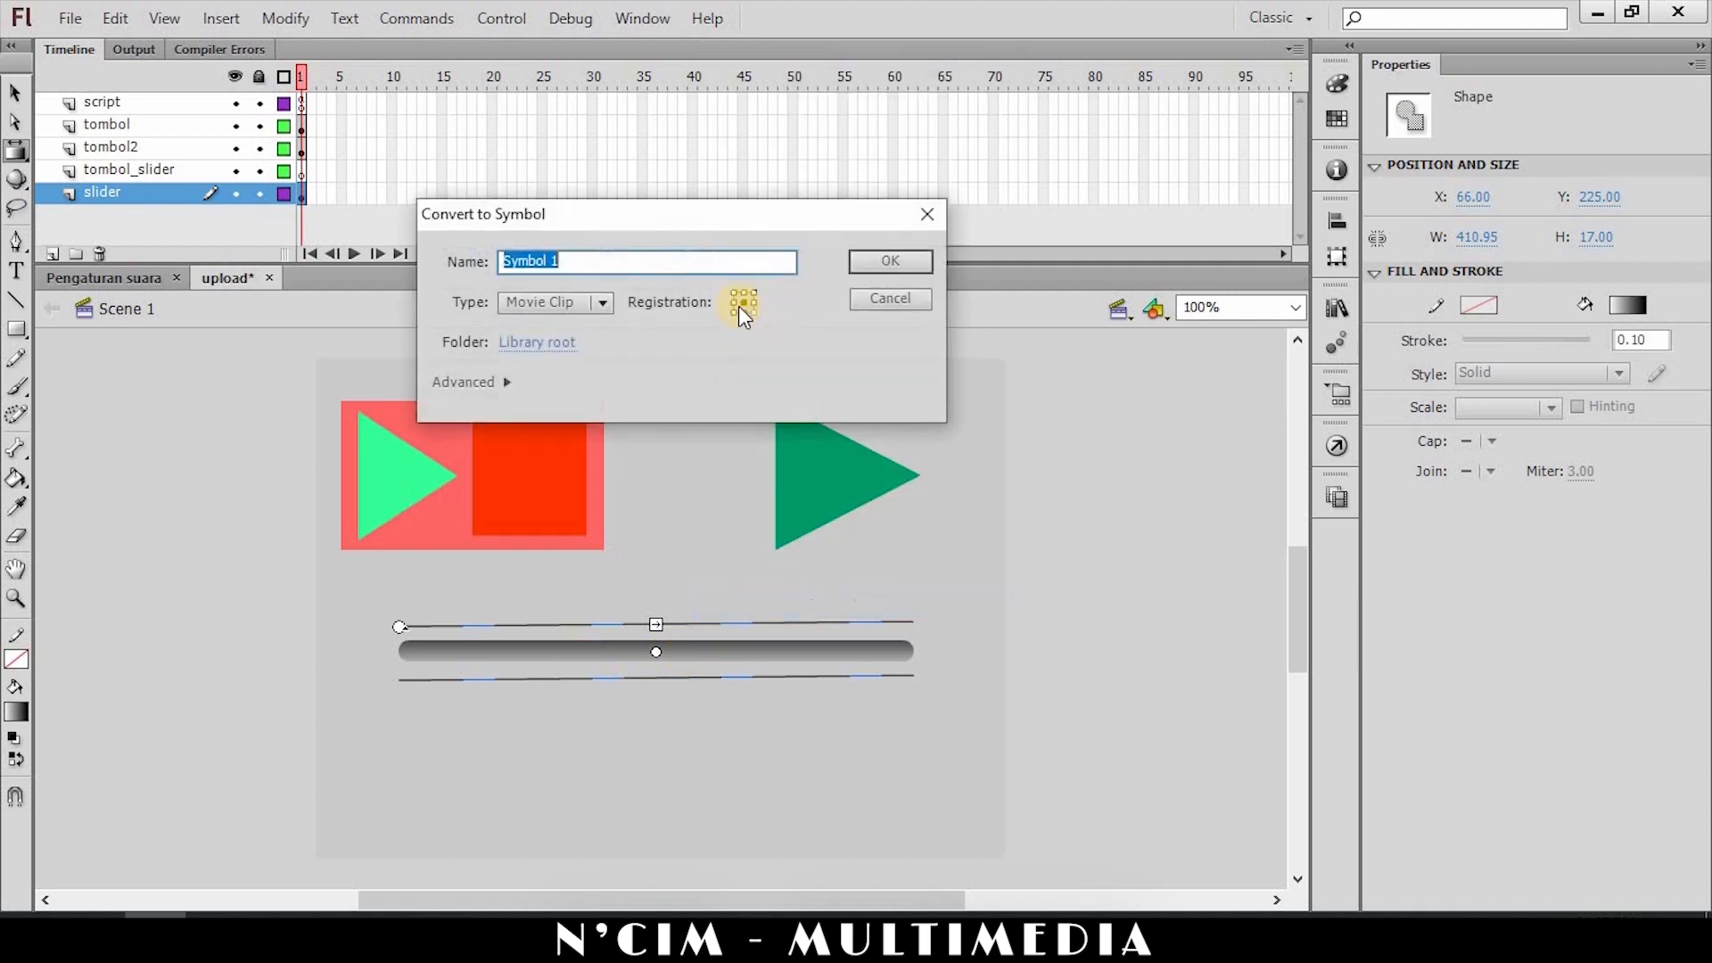
click(733, 302)
double_click(583, 267)
text(slider_on)
click(557, 301)
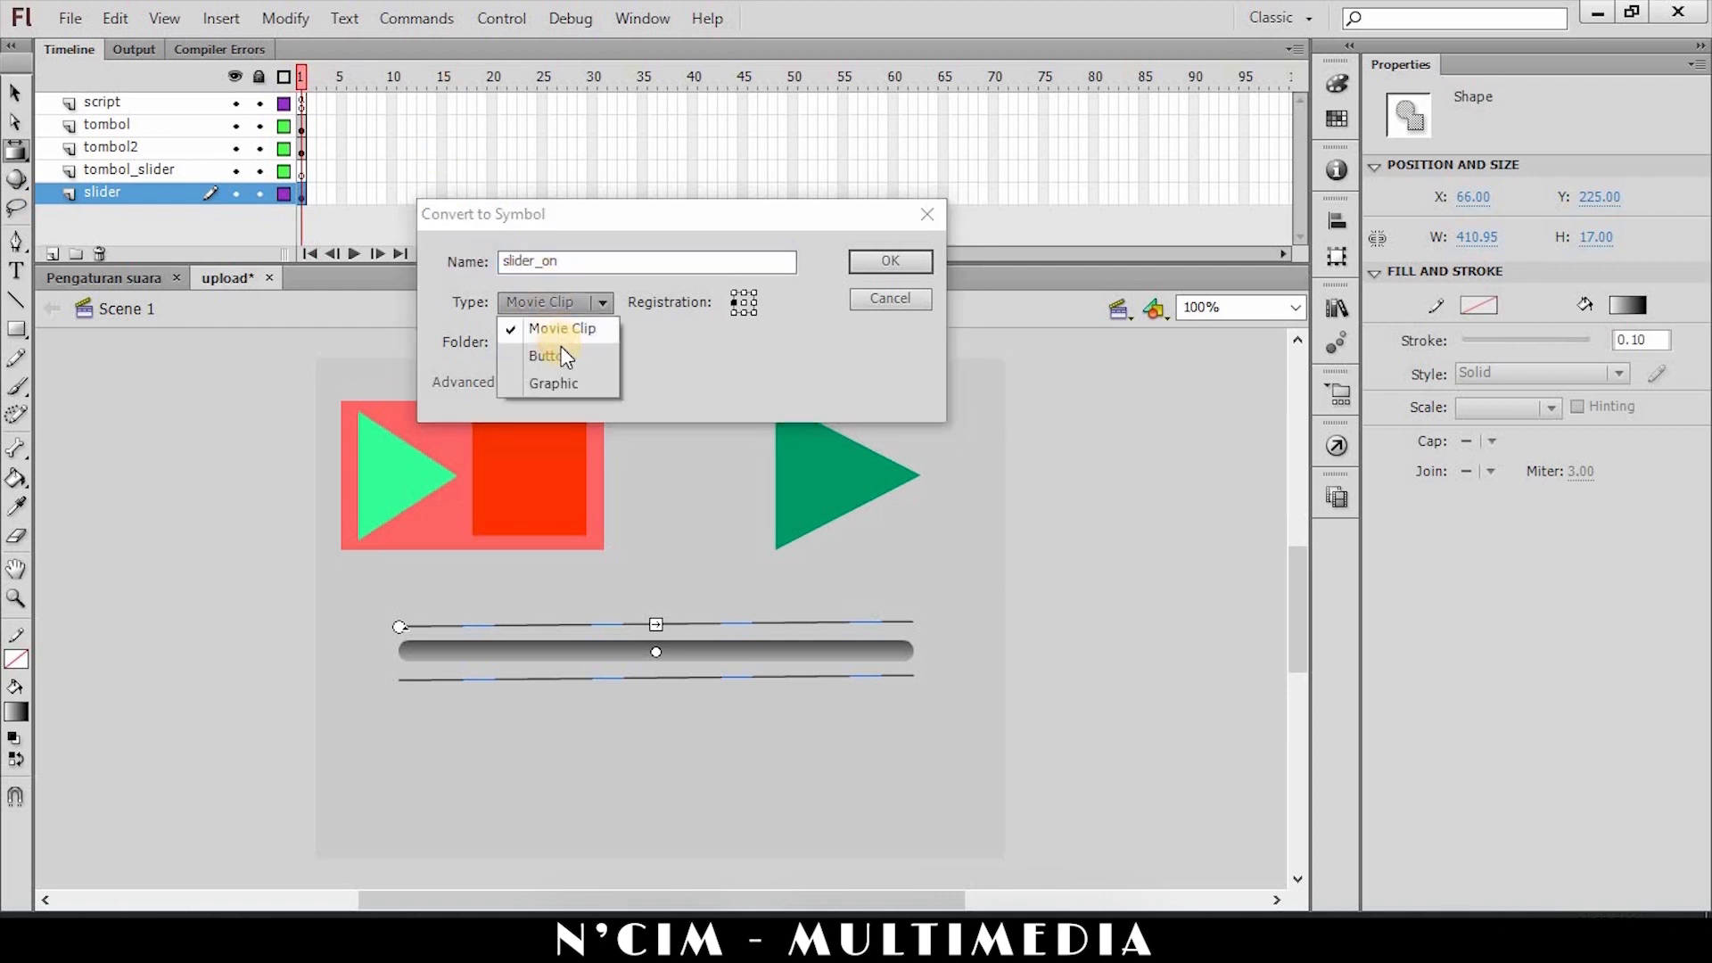
click(603, 304)
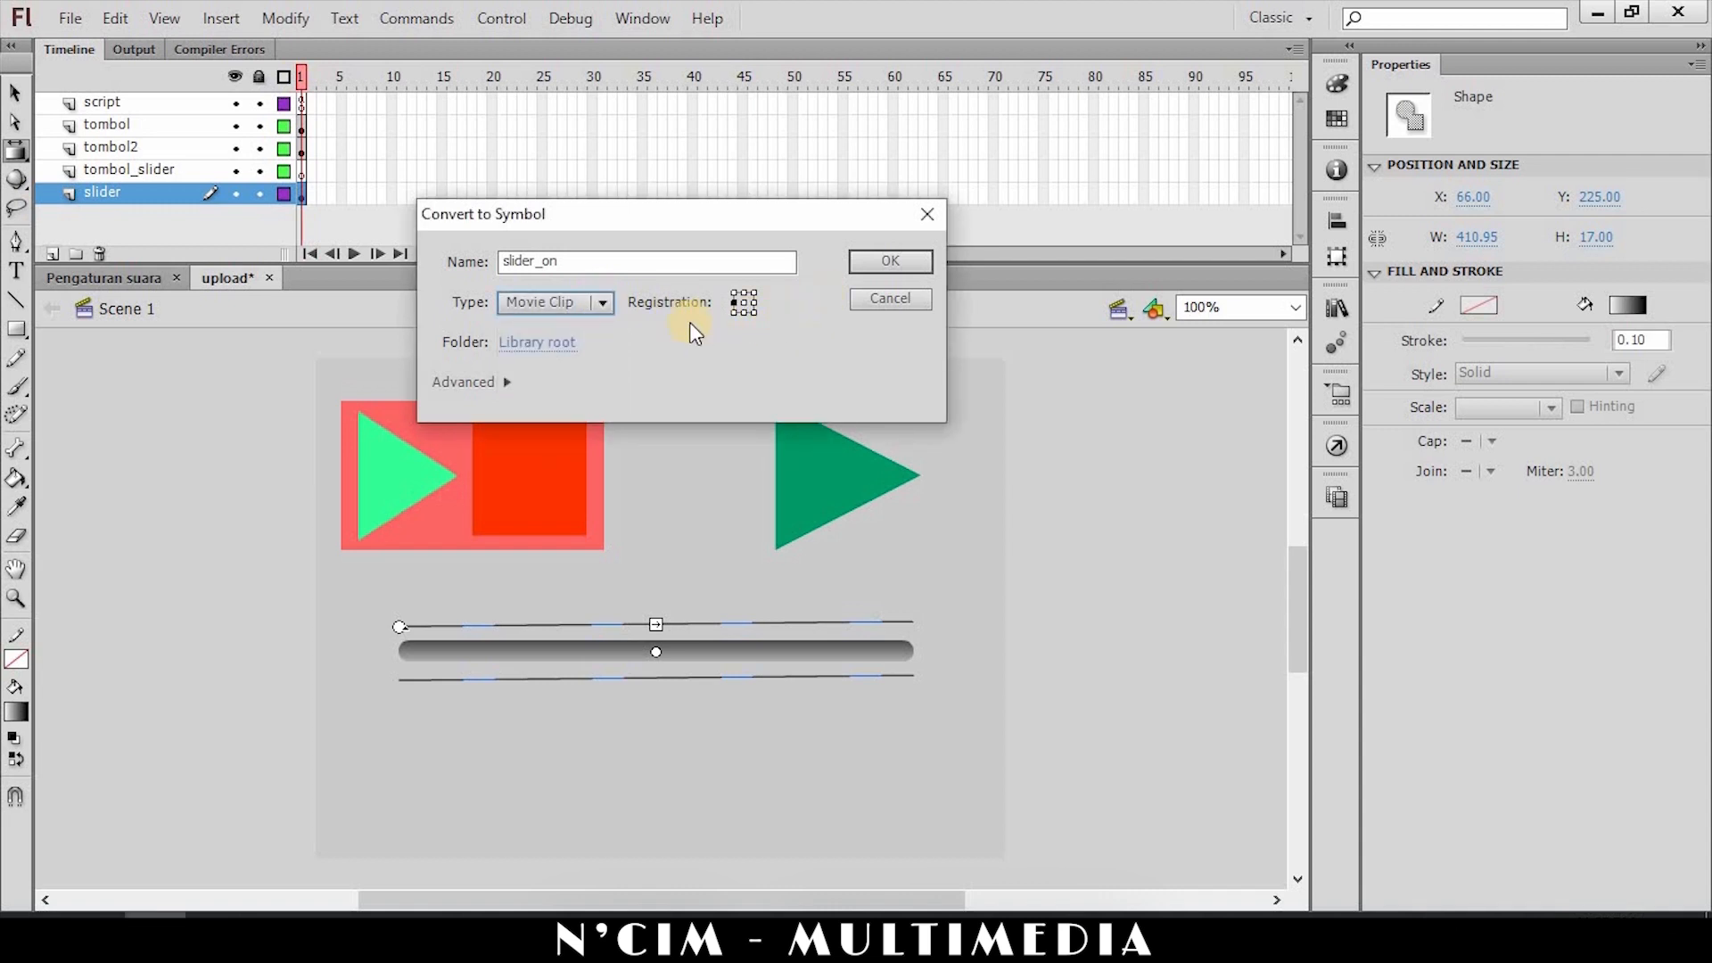
click(907, 258)
click(892, 263)
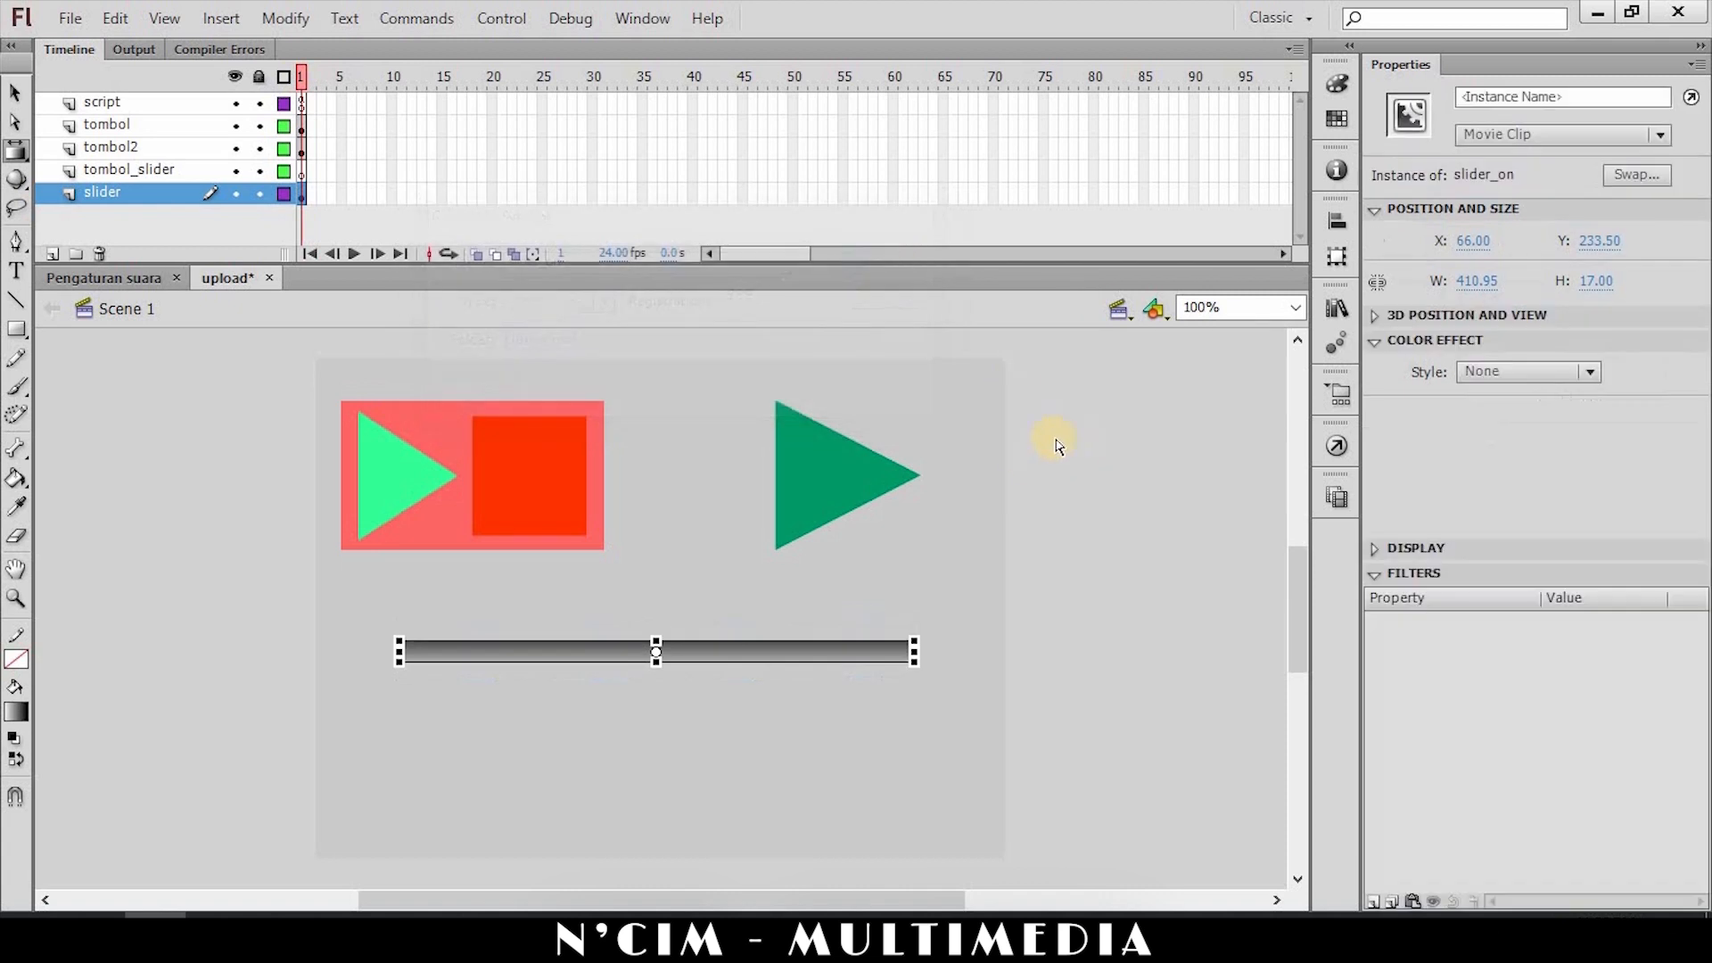
click(781, 798)
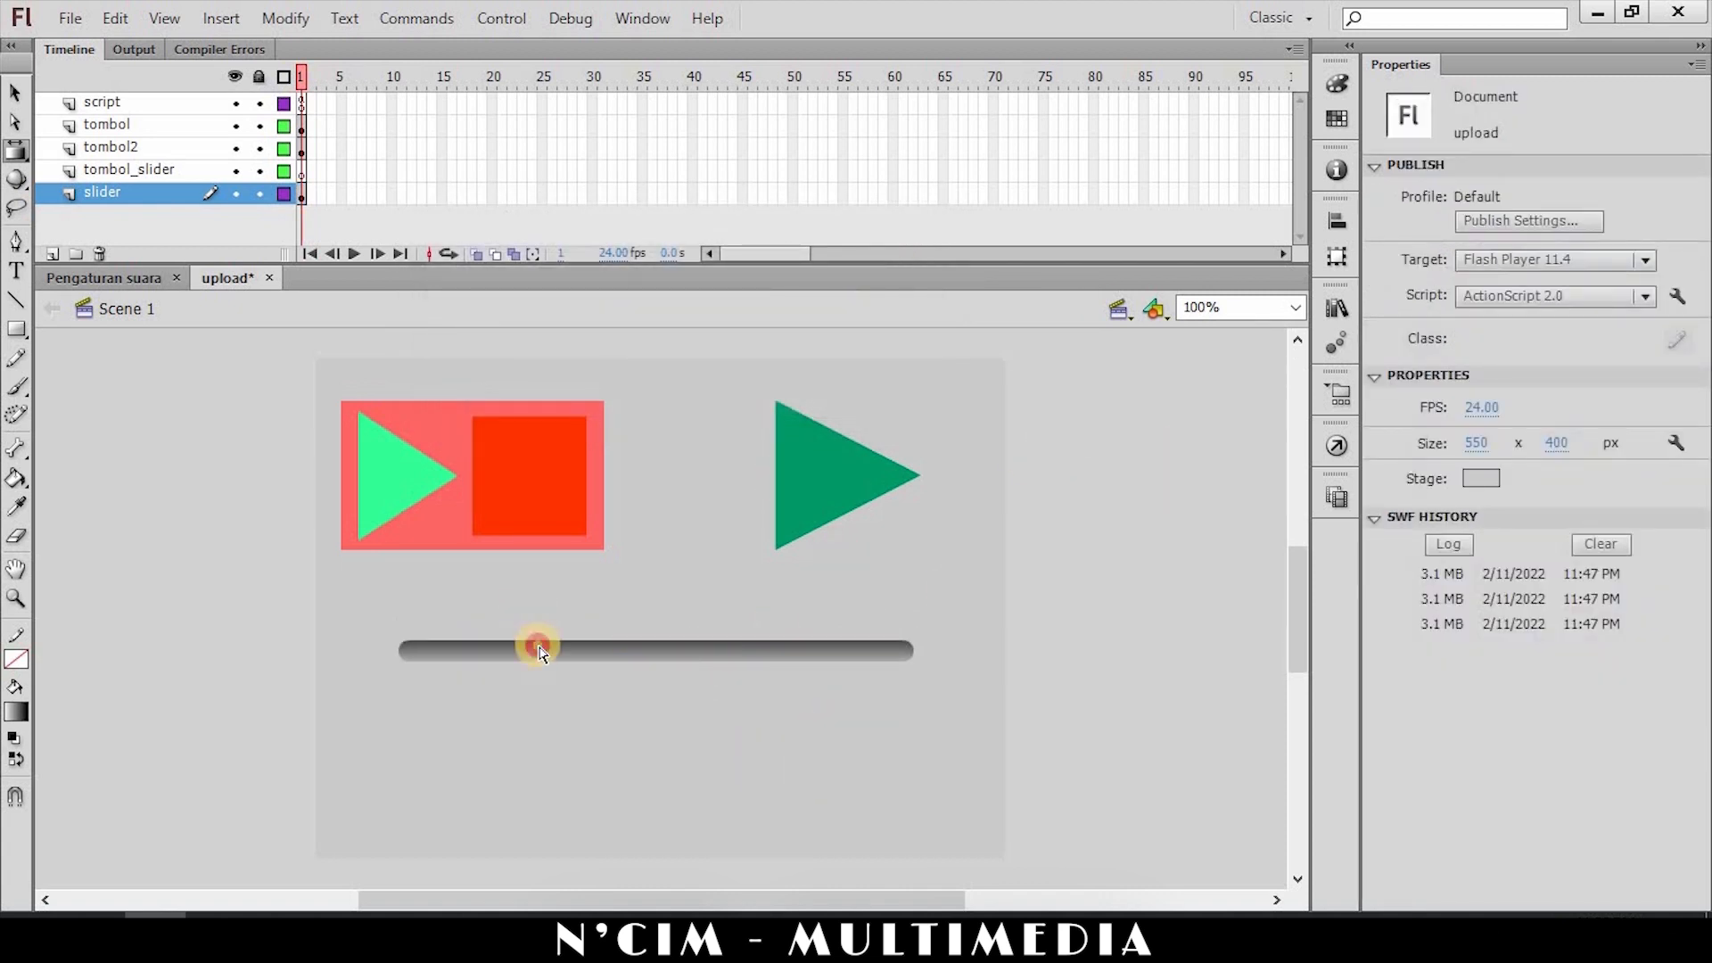
Give the slider bar movie clip on the slider layer the instance name track_slider.
click(301, 195)
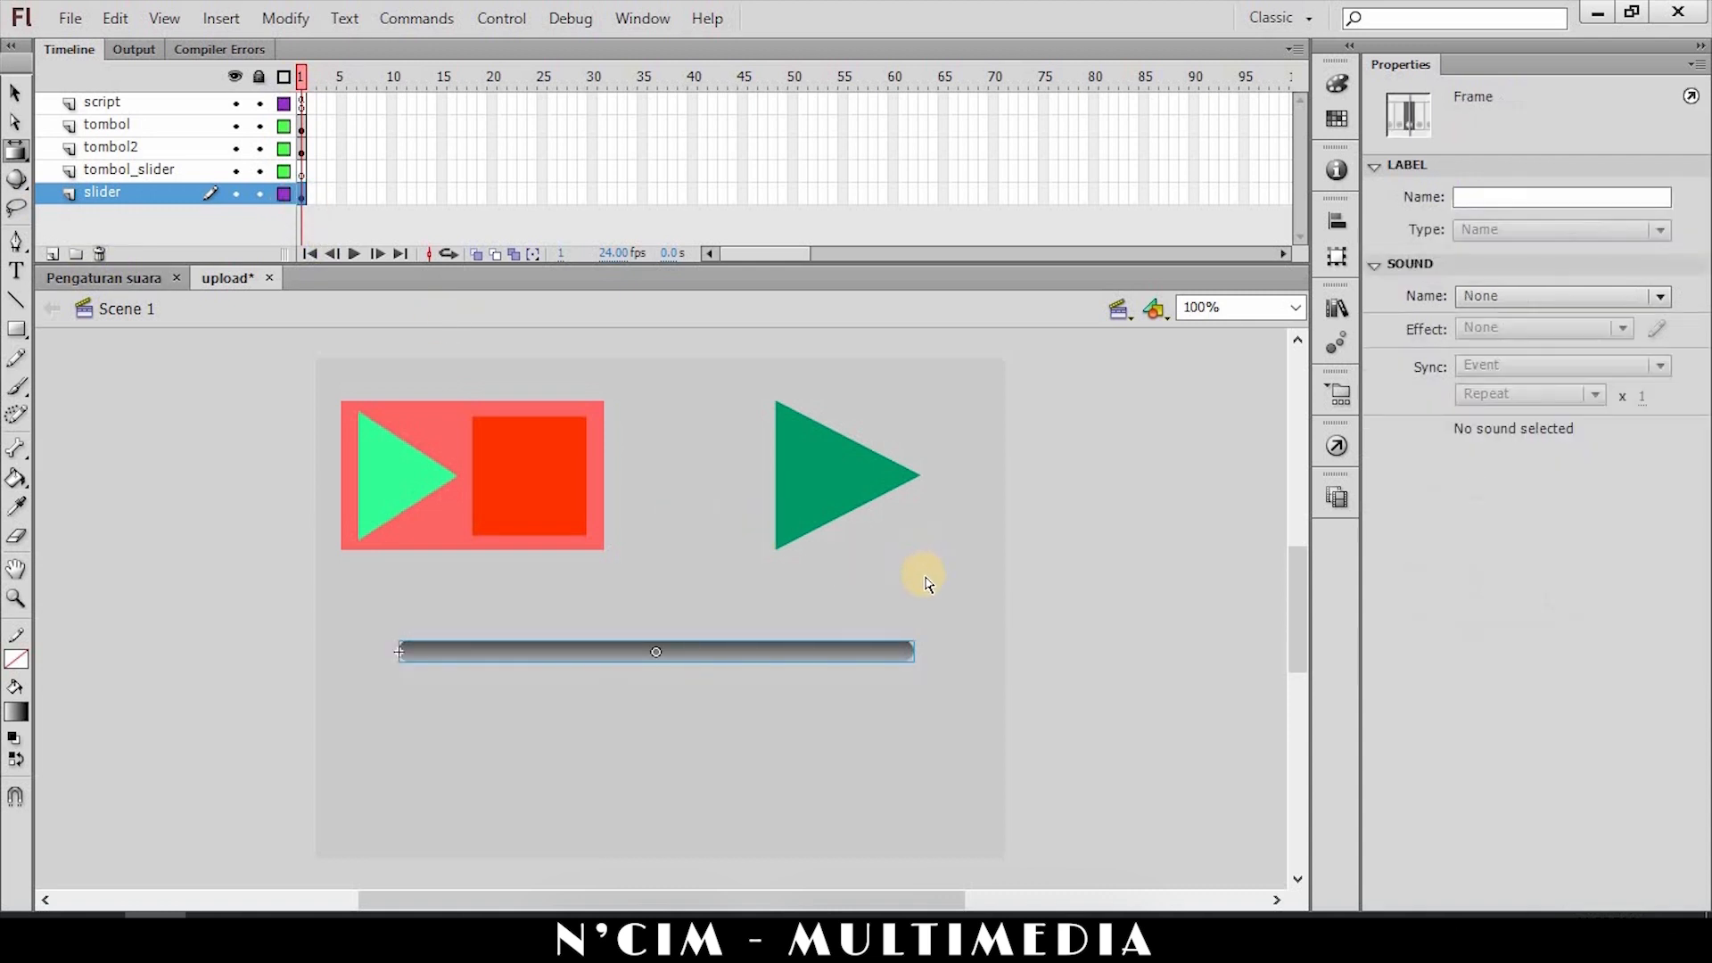
click(15, 93)
click(881, 673)
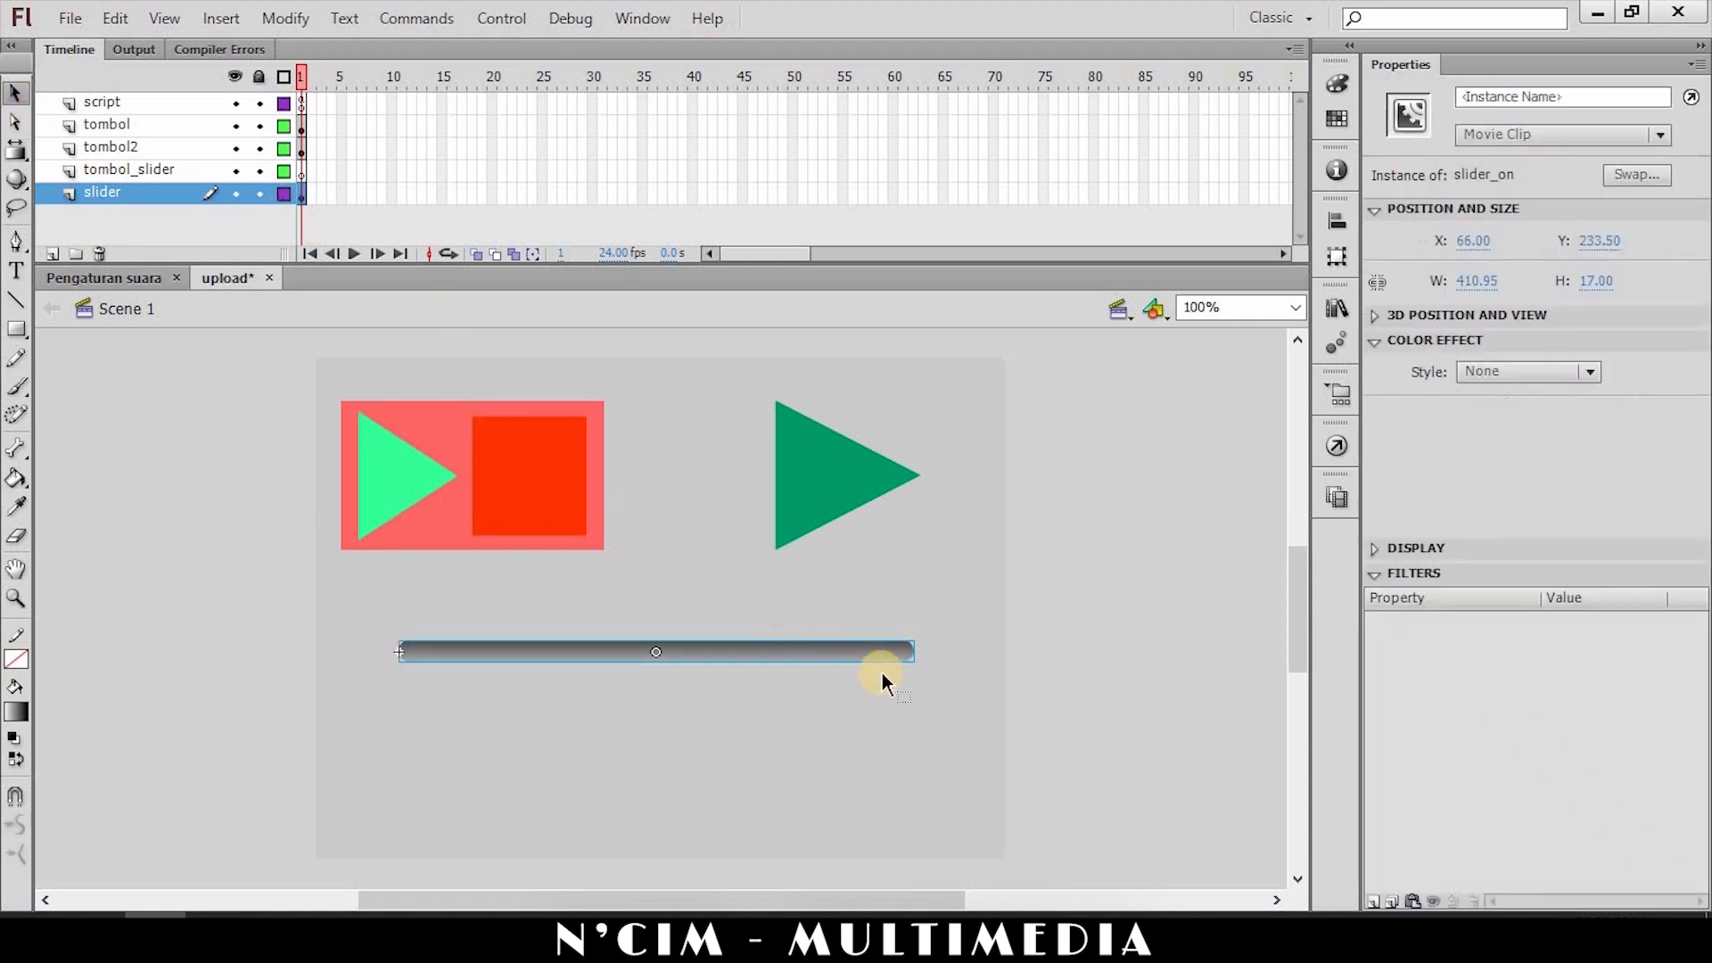
click(1482, 100)
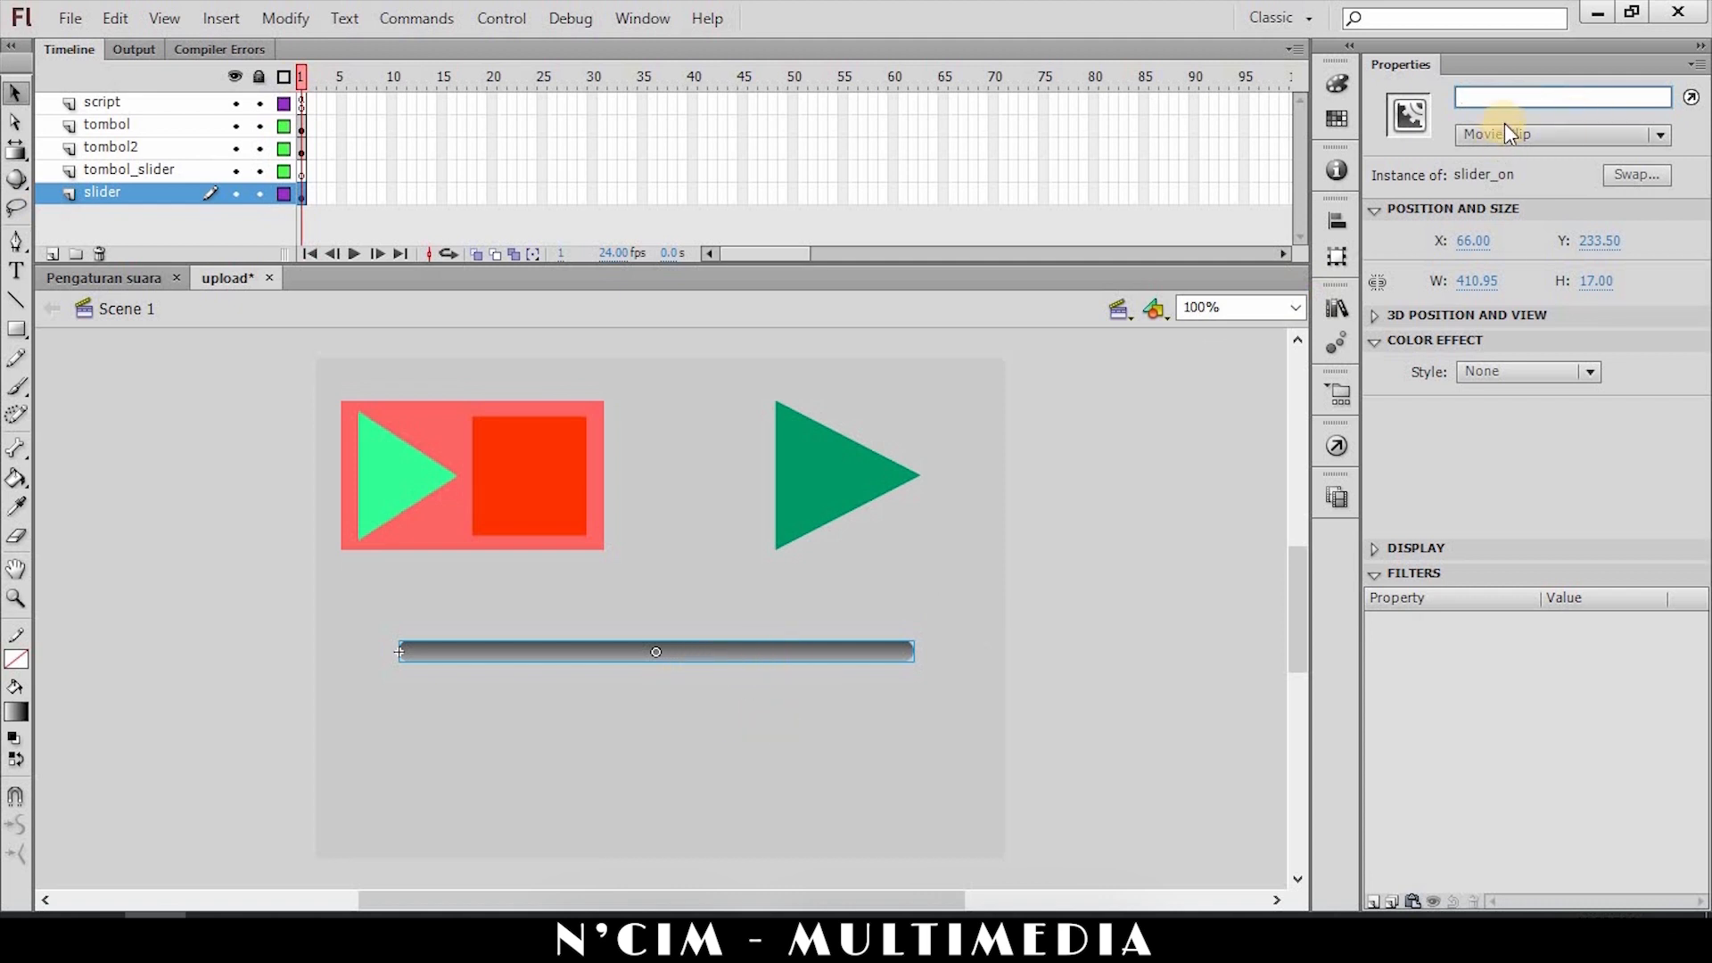
text(slide)
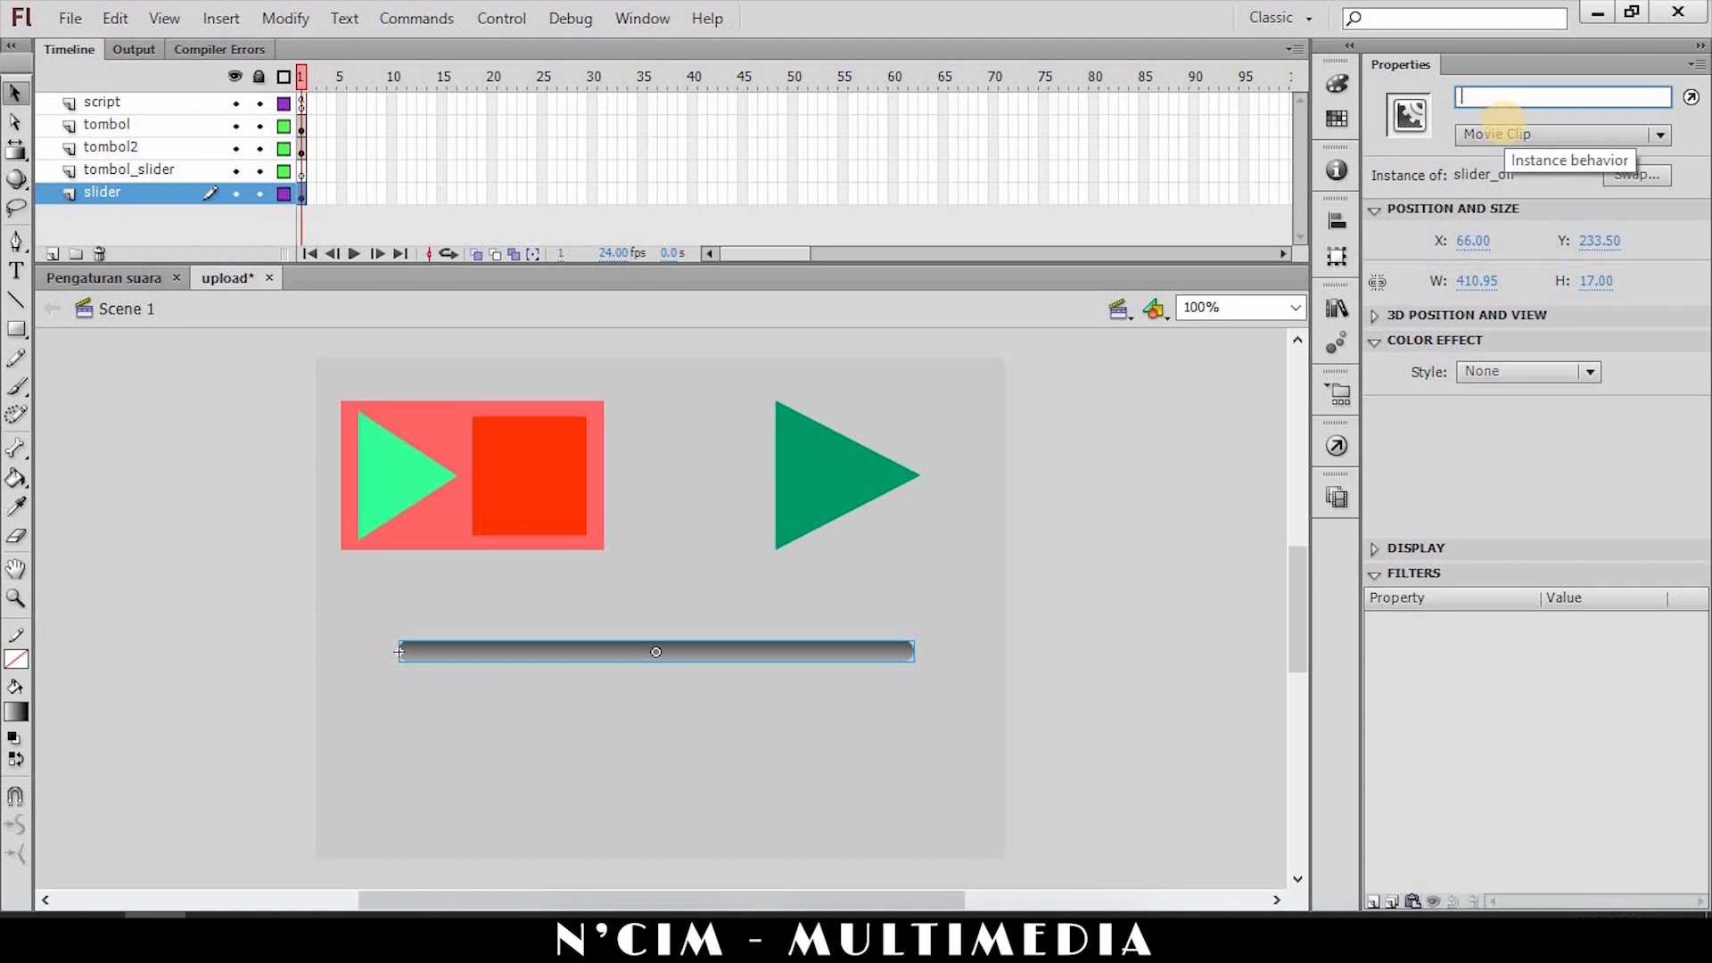
text(trak)
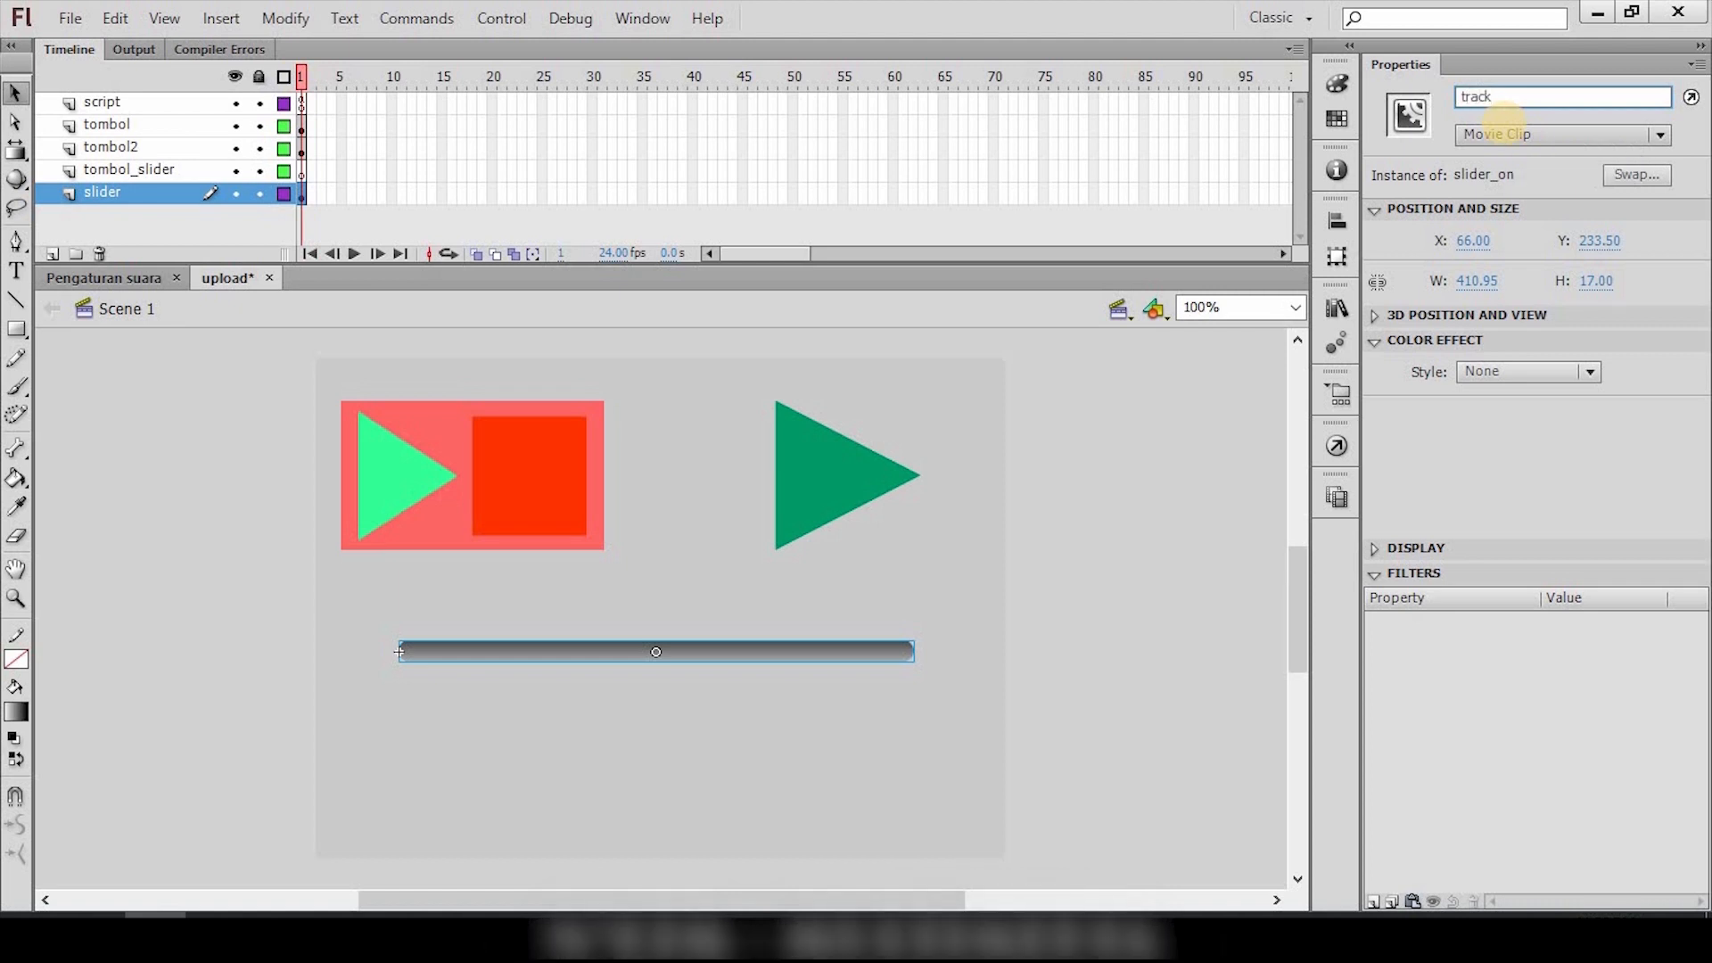
key(BackSpace)
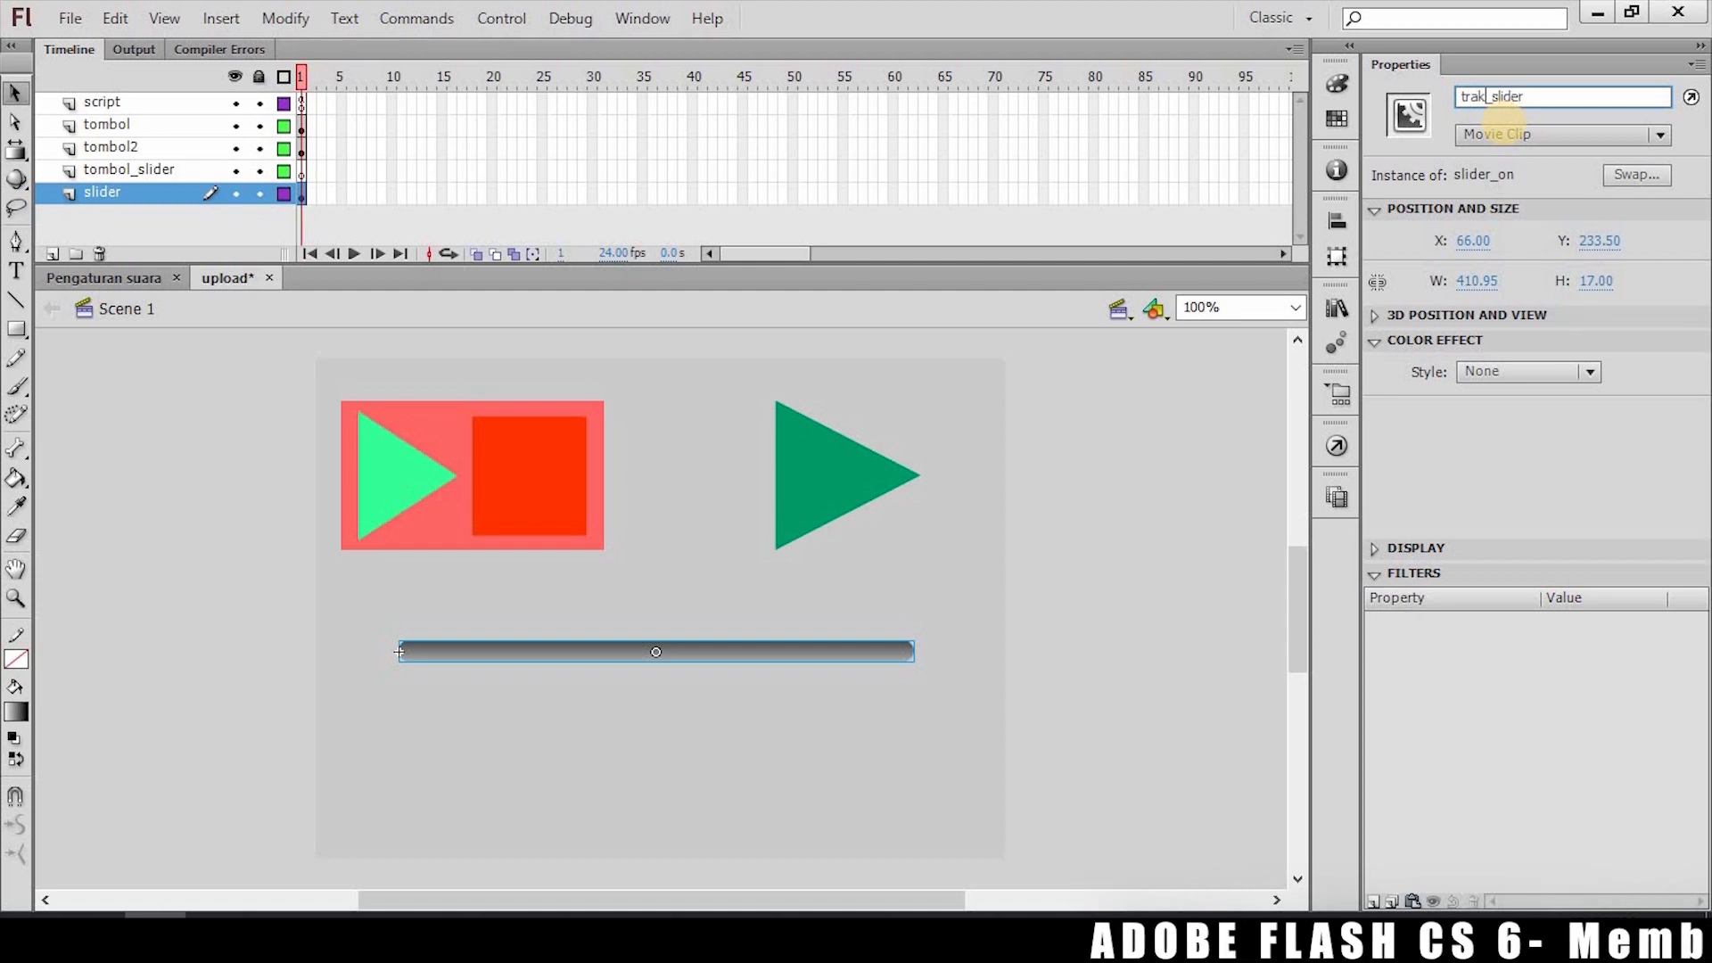
text(c)
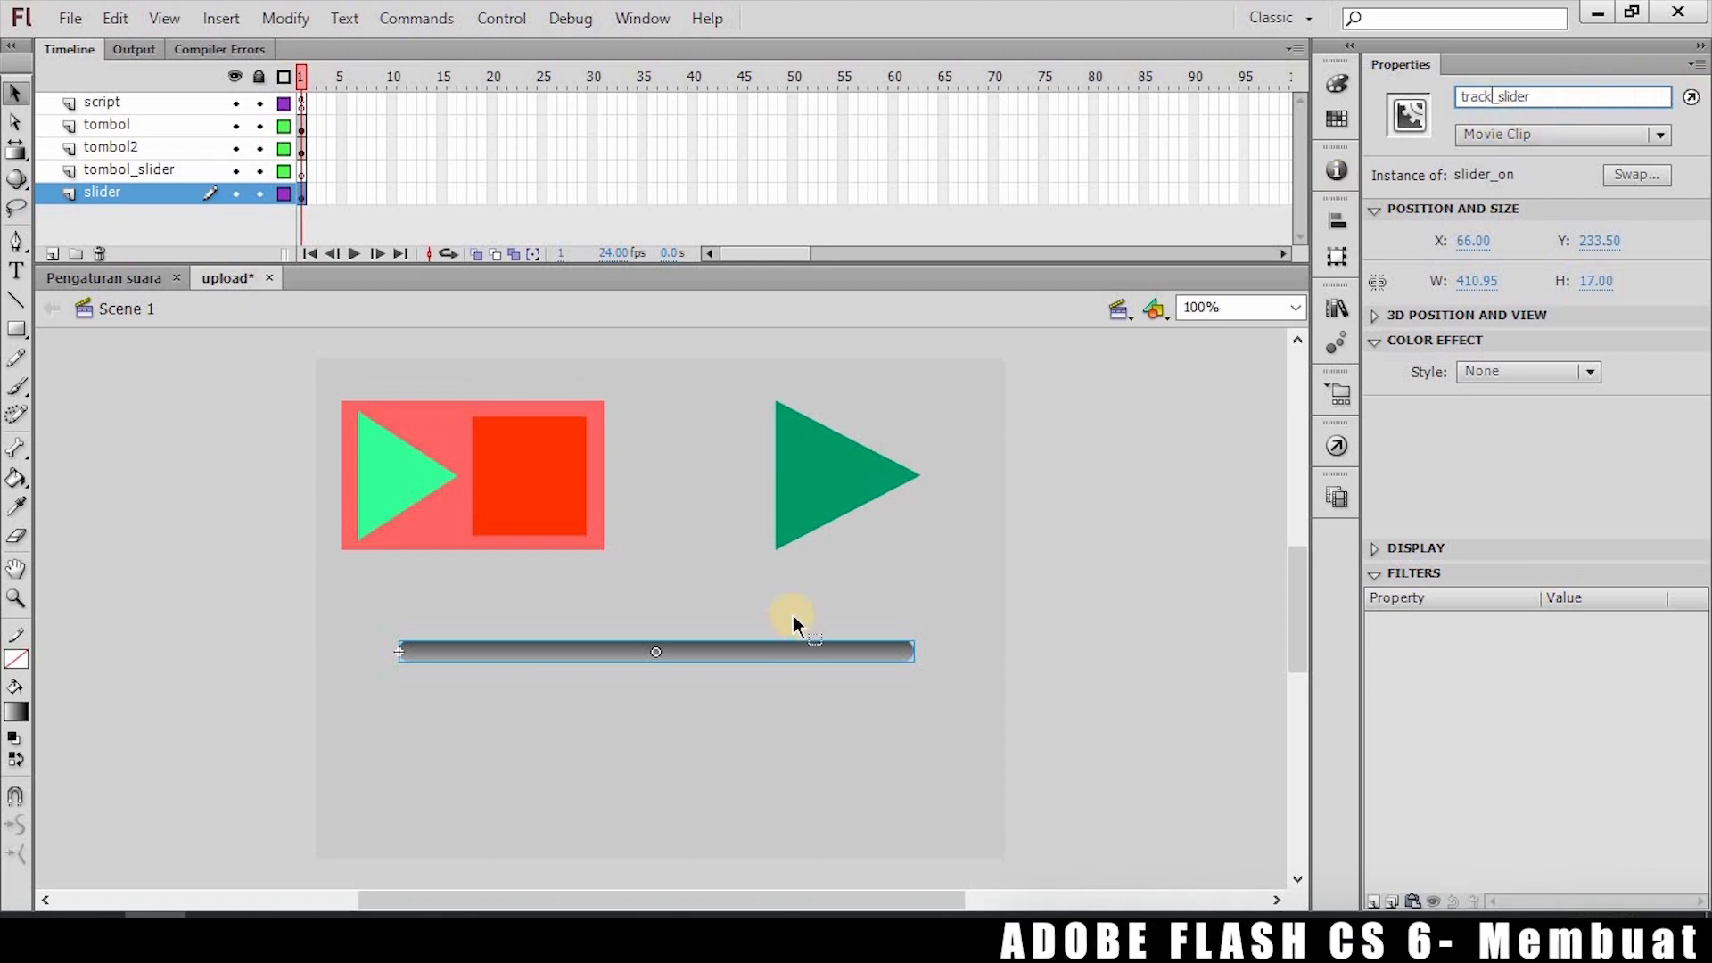
click(699, 645)
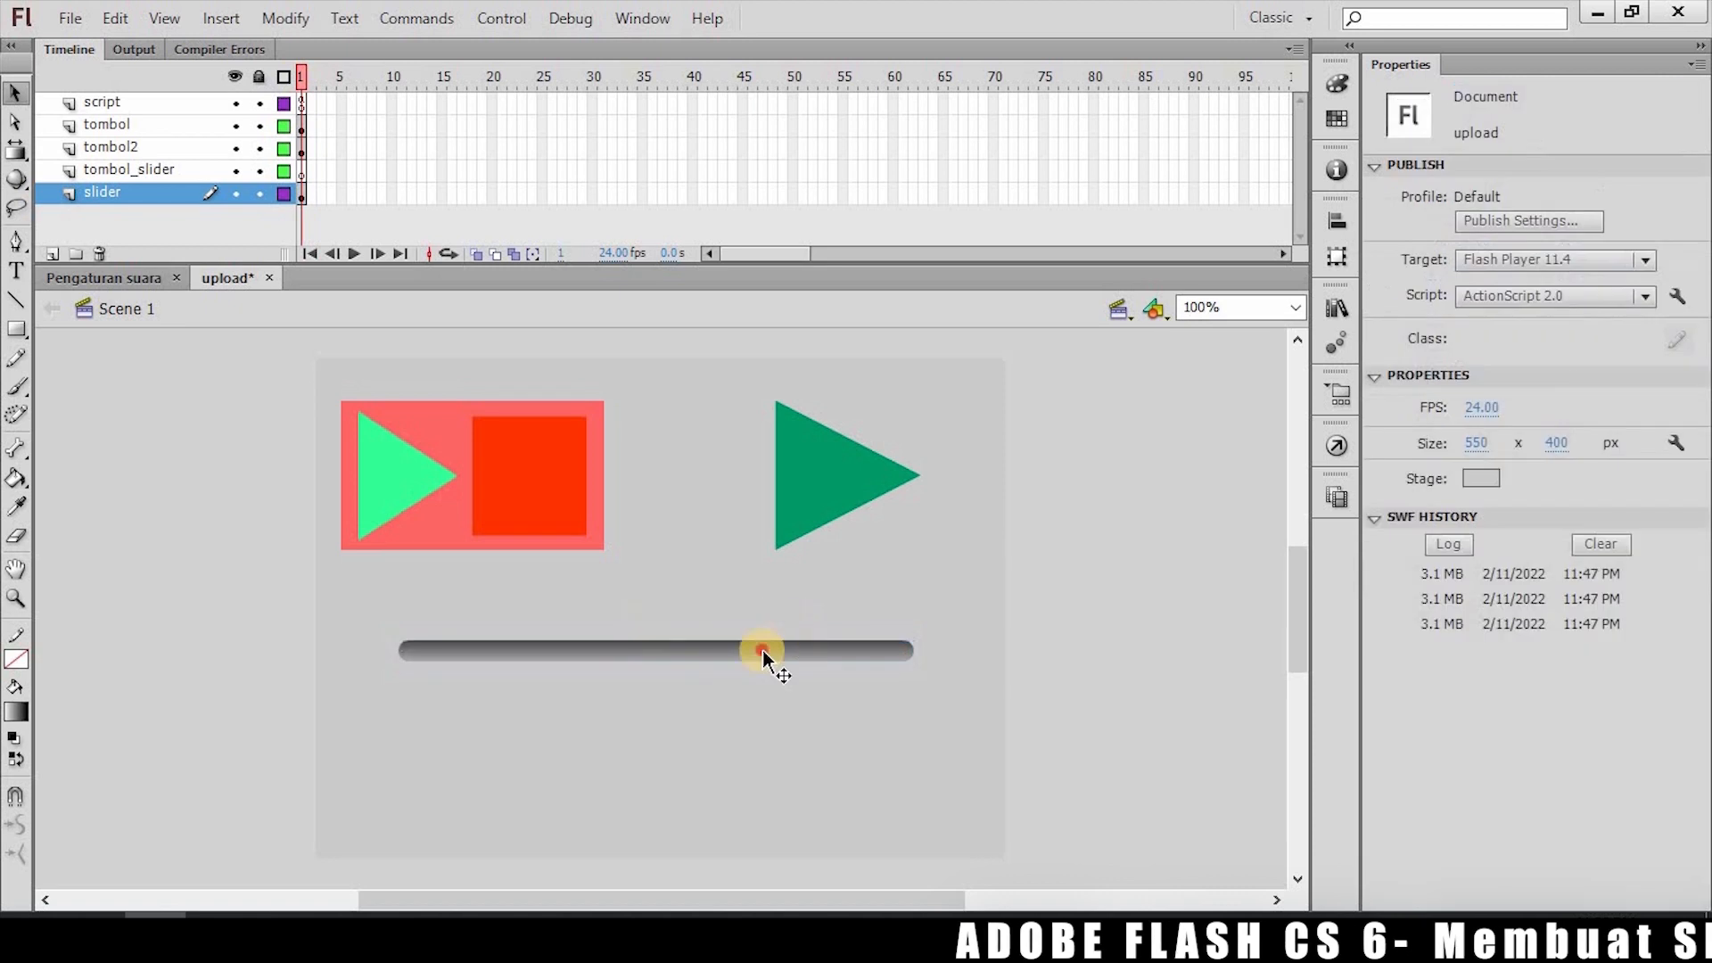
Examine the ActionScript on frame 1 of the script layer, close it and reselect the slider bar.
click(757, 654)
click(303, 105)
click(304, 105)
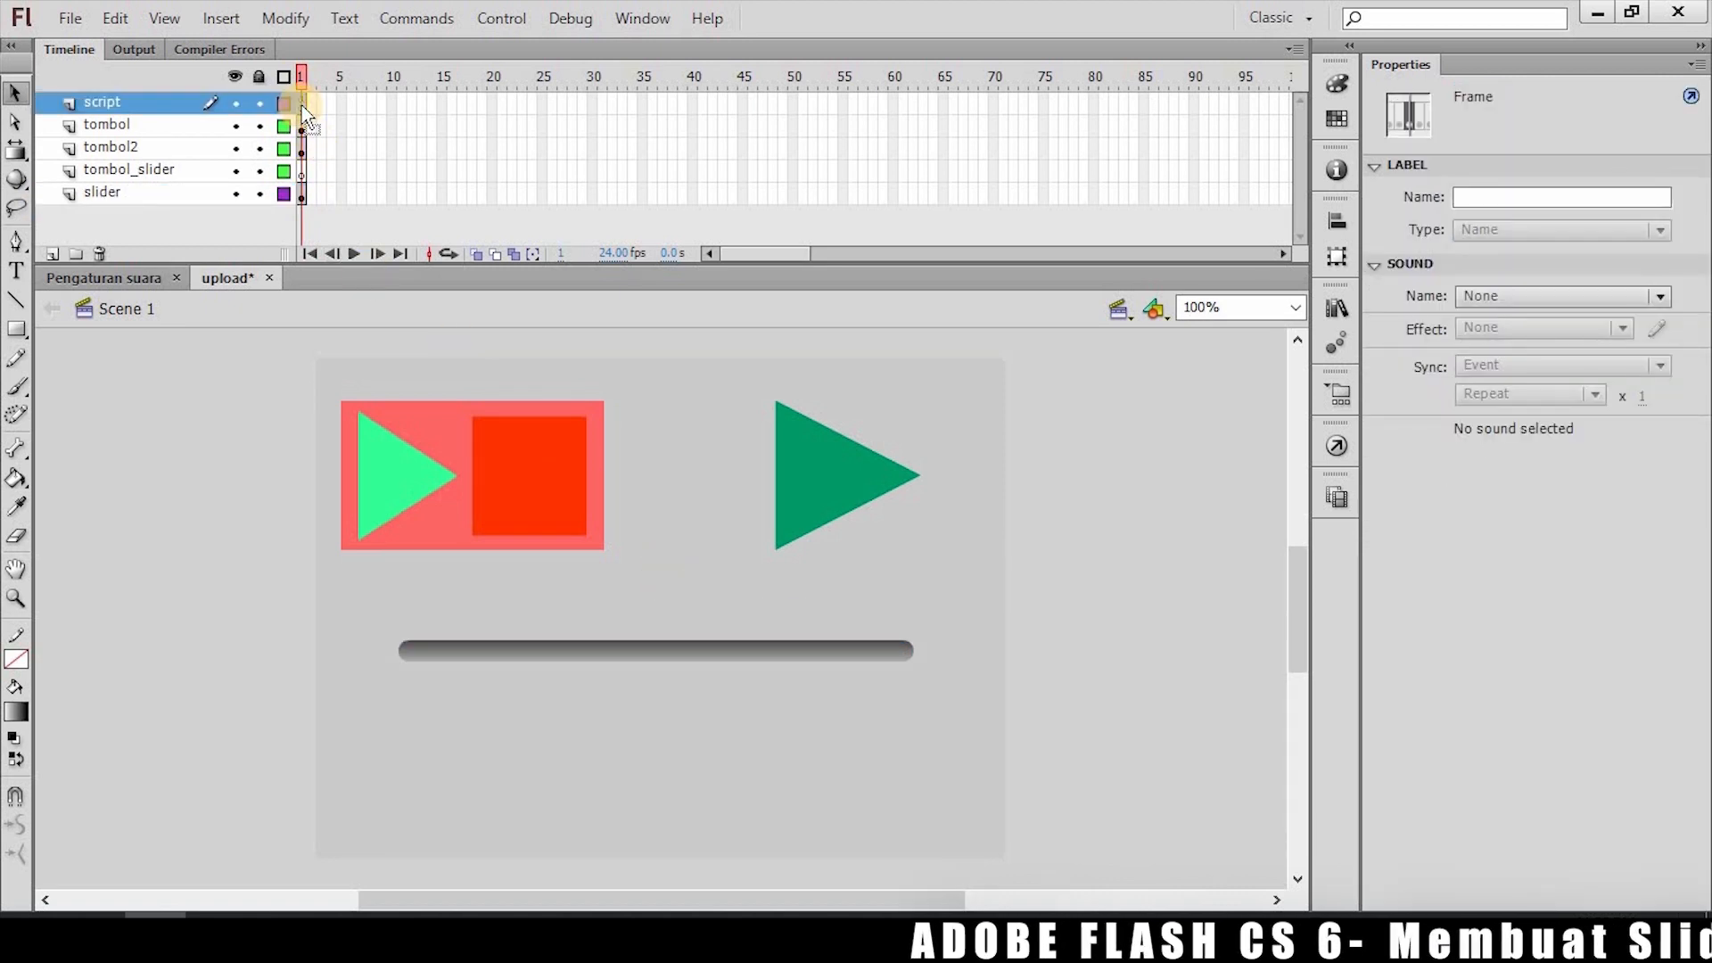
key(F9)
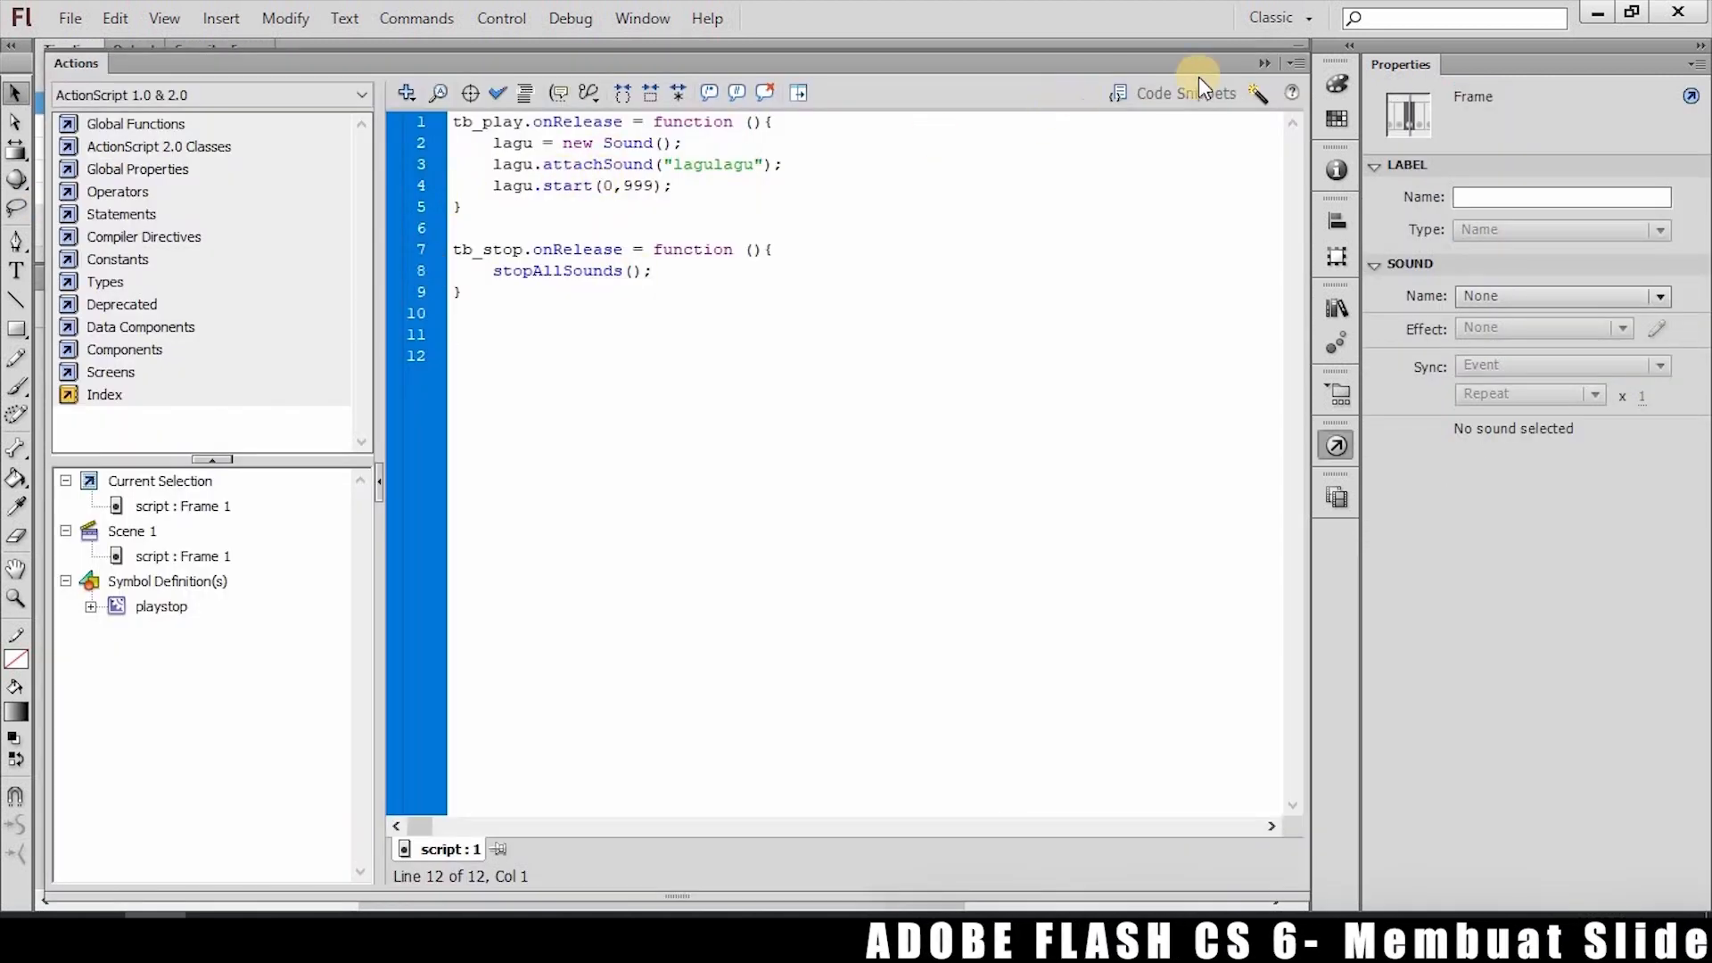
click(1264, 62)
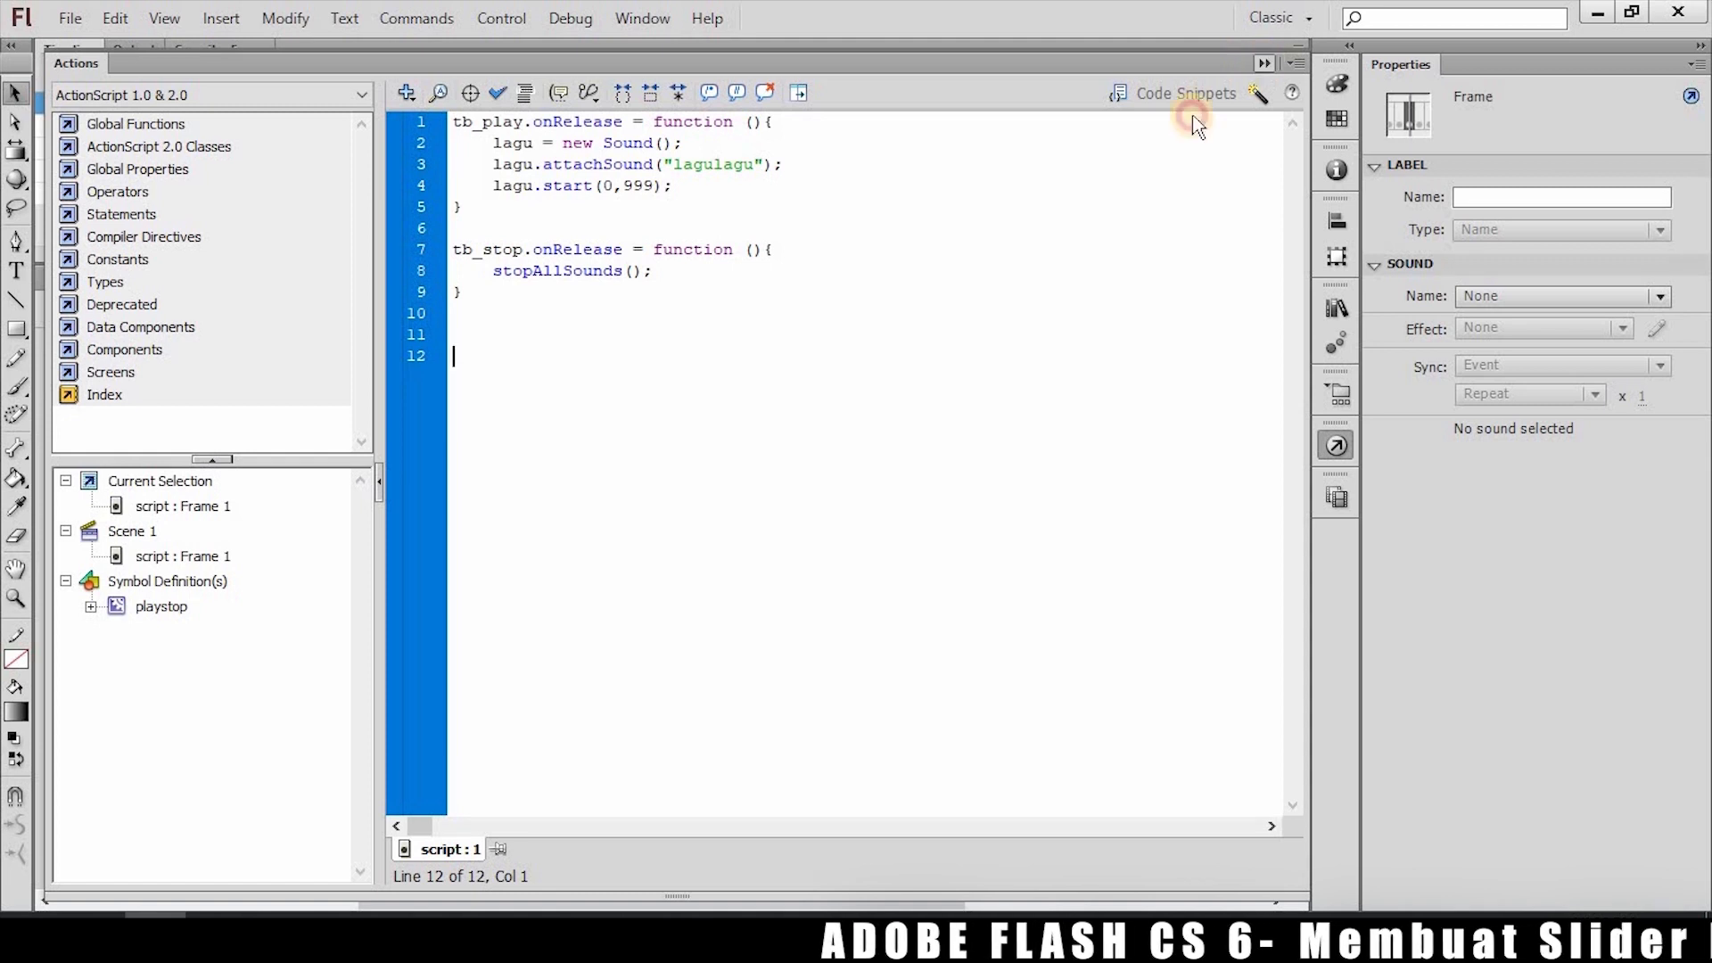
drag(981, 543, 383, 678)
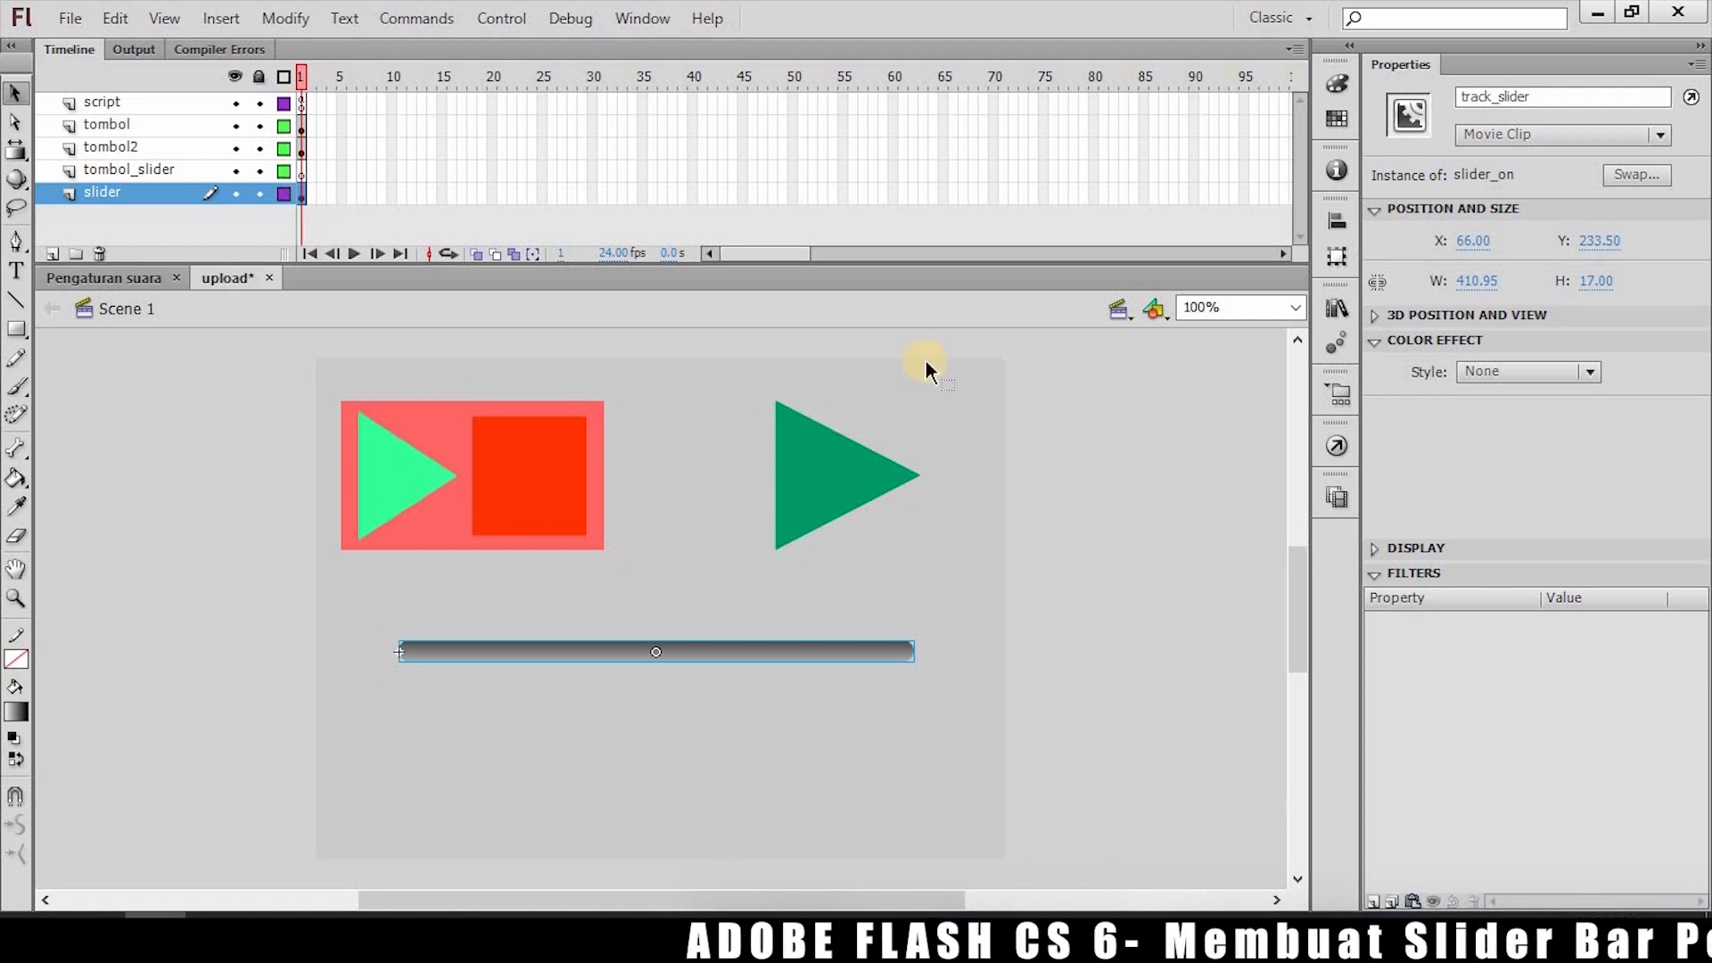
click(437, 452)
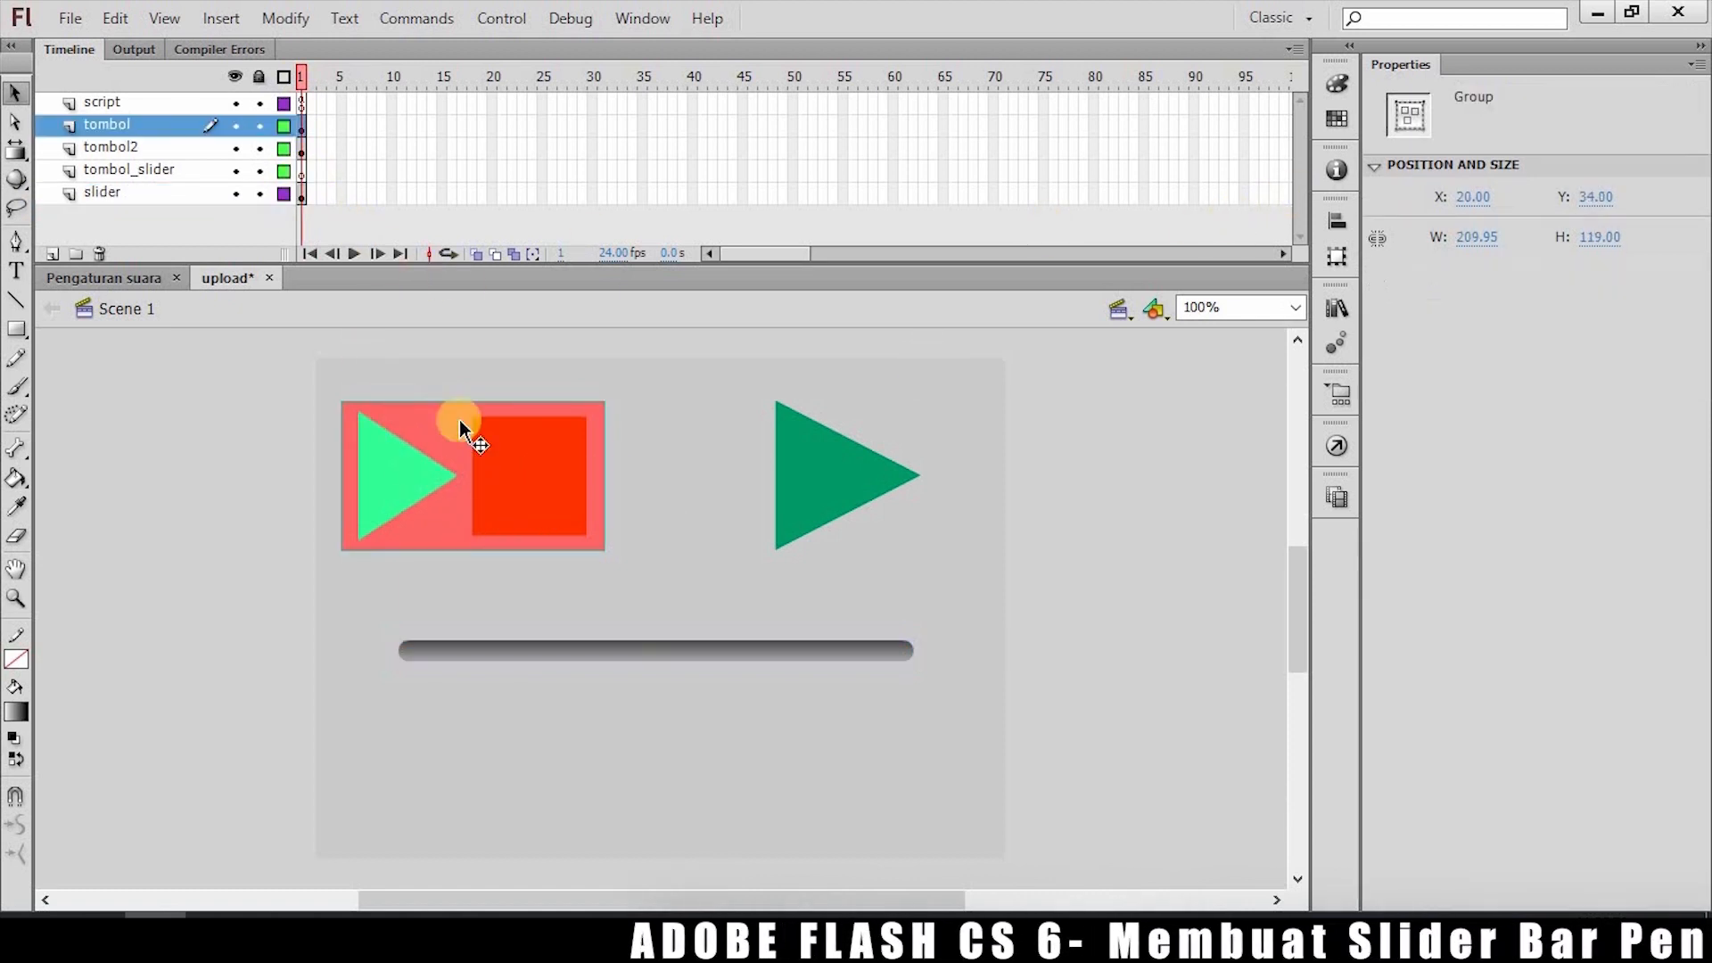
click(542, 652)
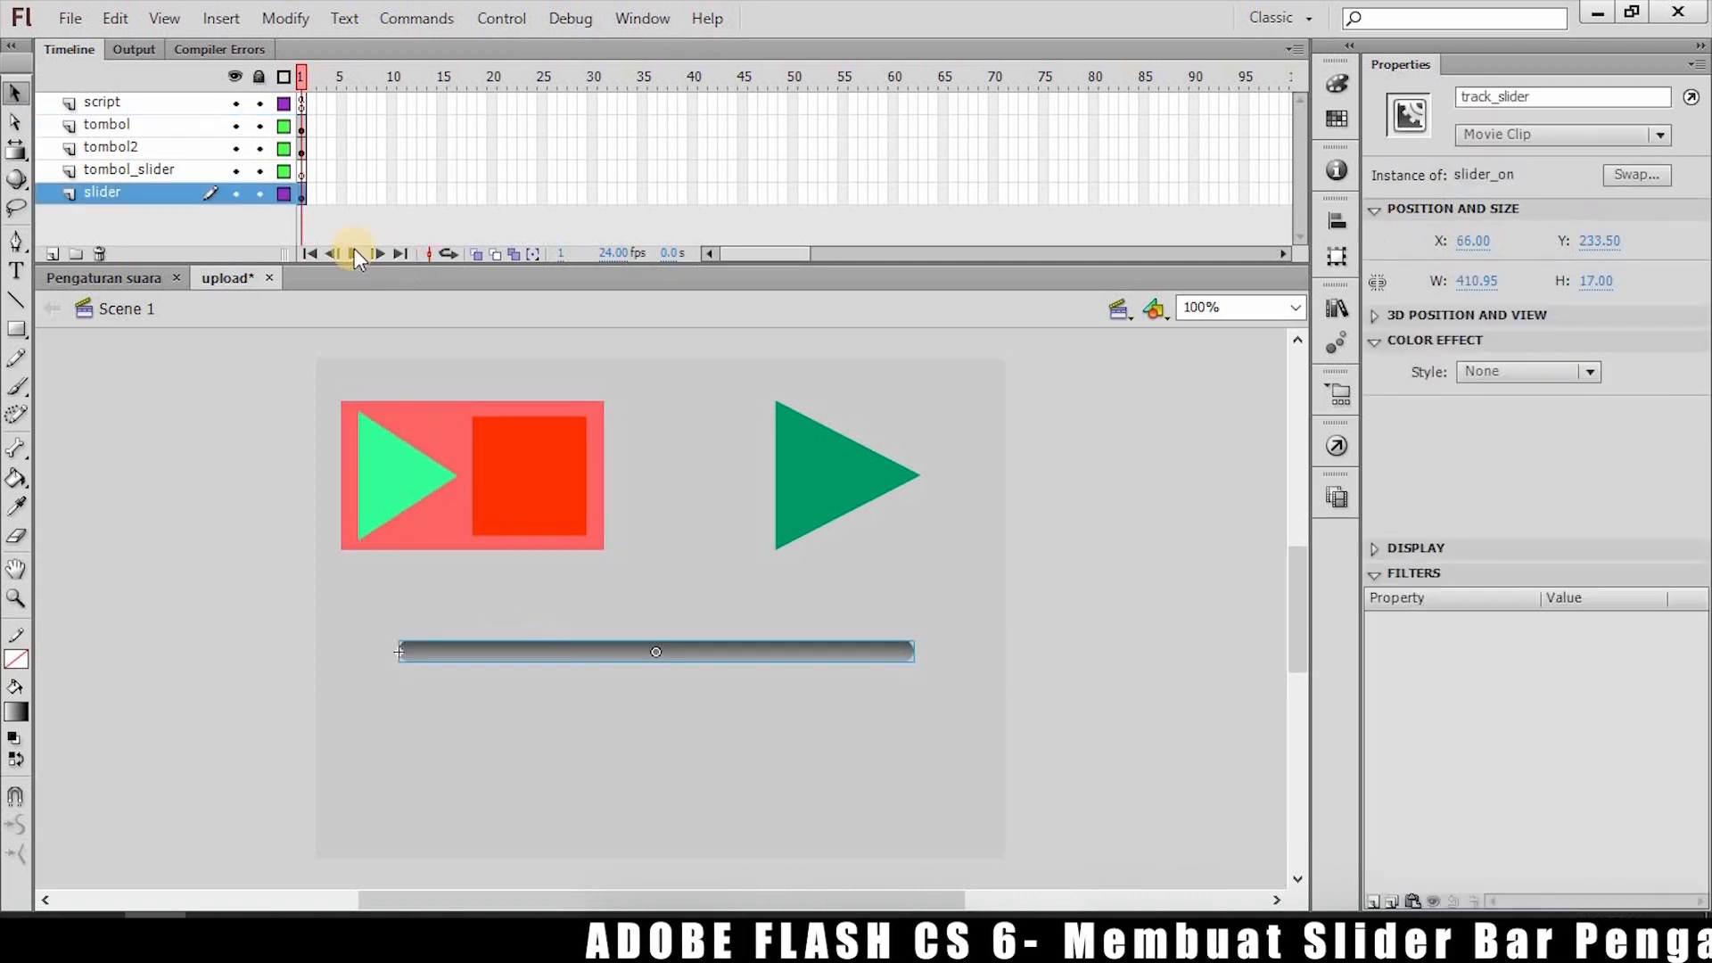
Set the slider bar's width to 450 px and shift the bar to about X 52, Y 232.5 on the stage.
click(145, 170)
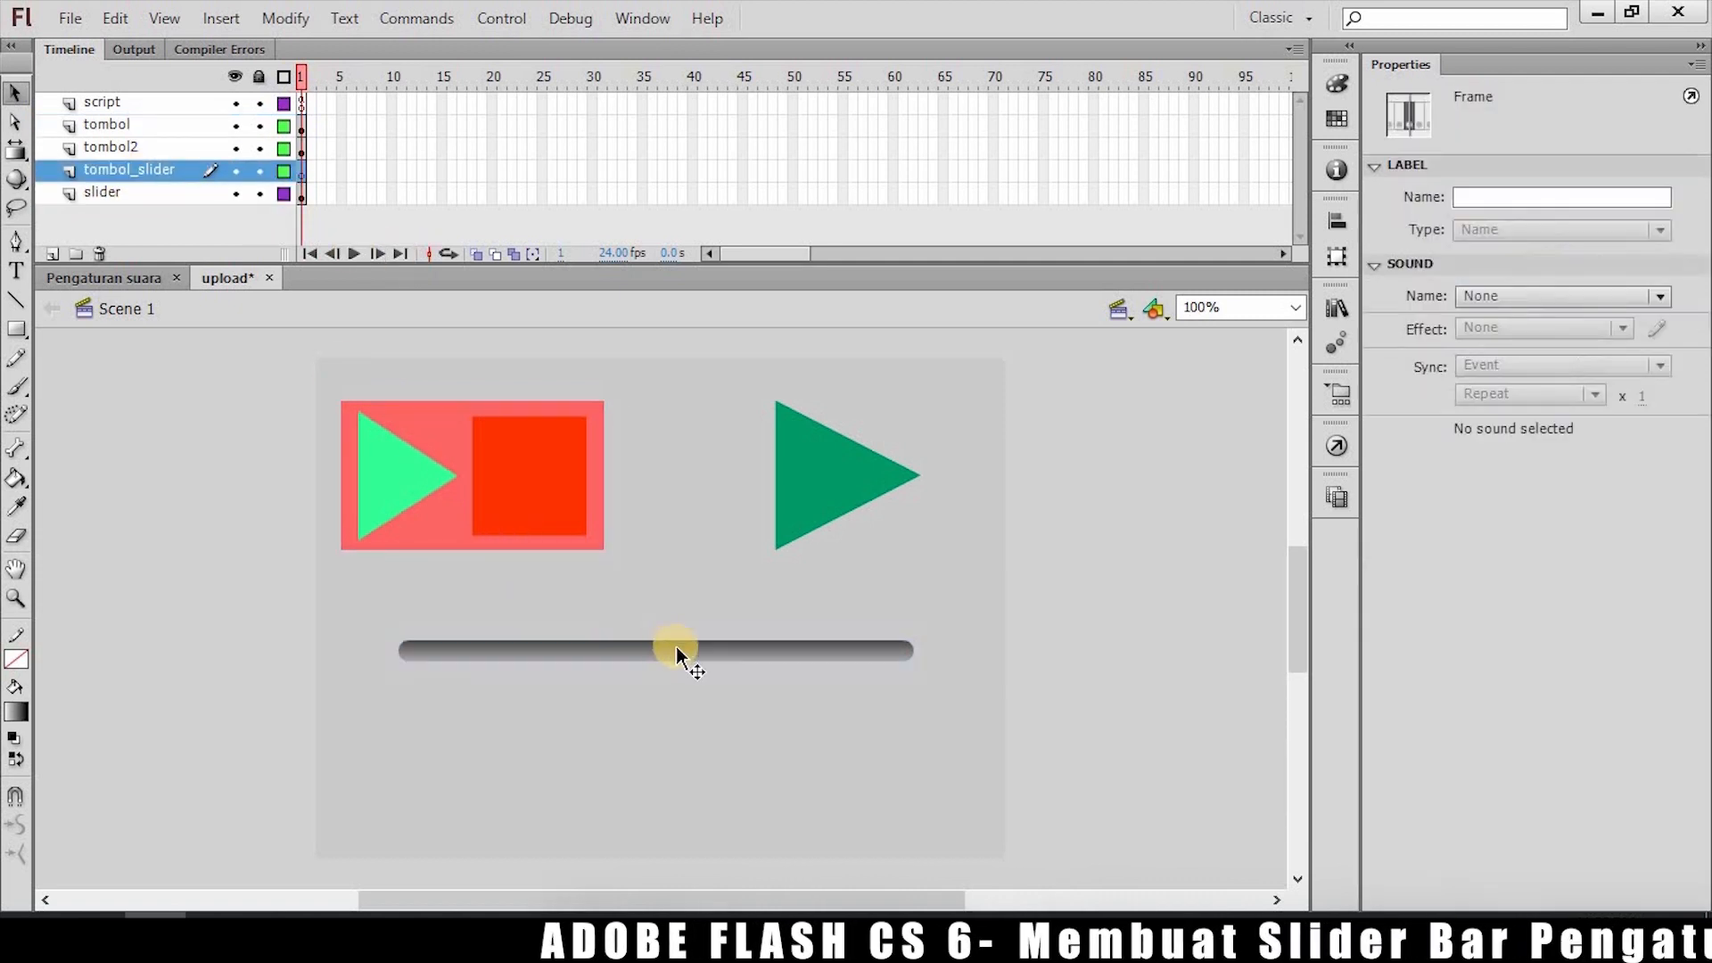
click(553, 657)
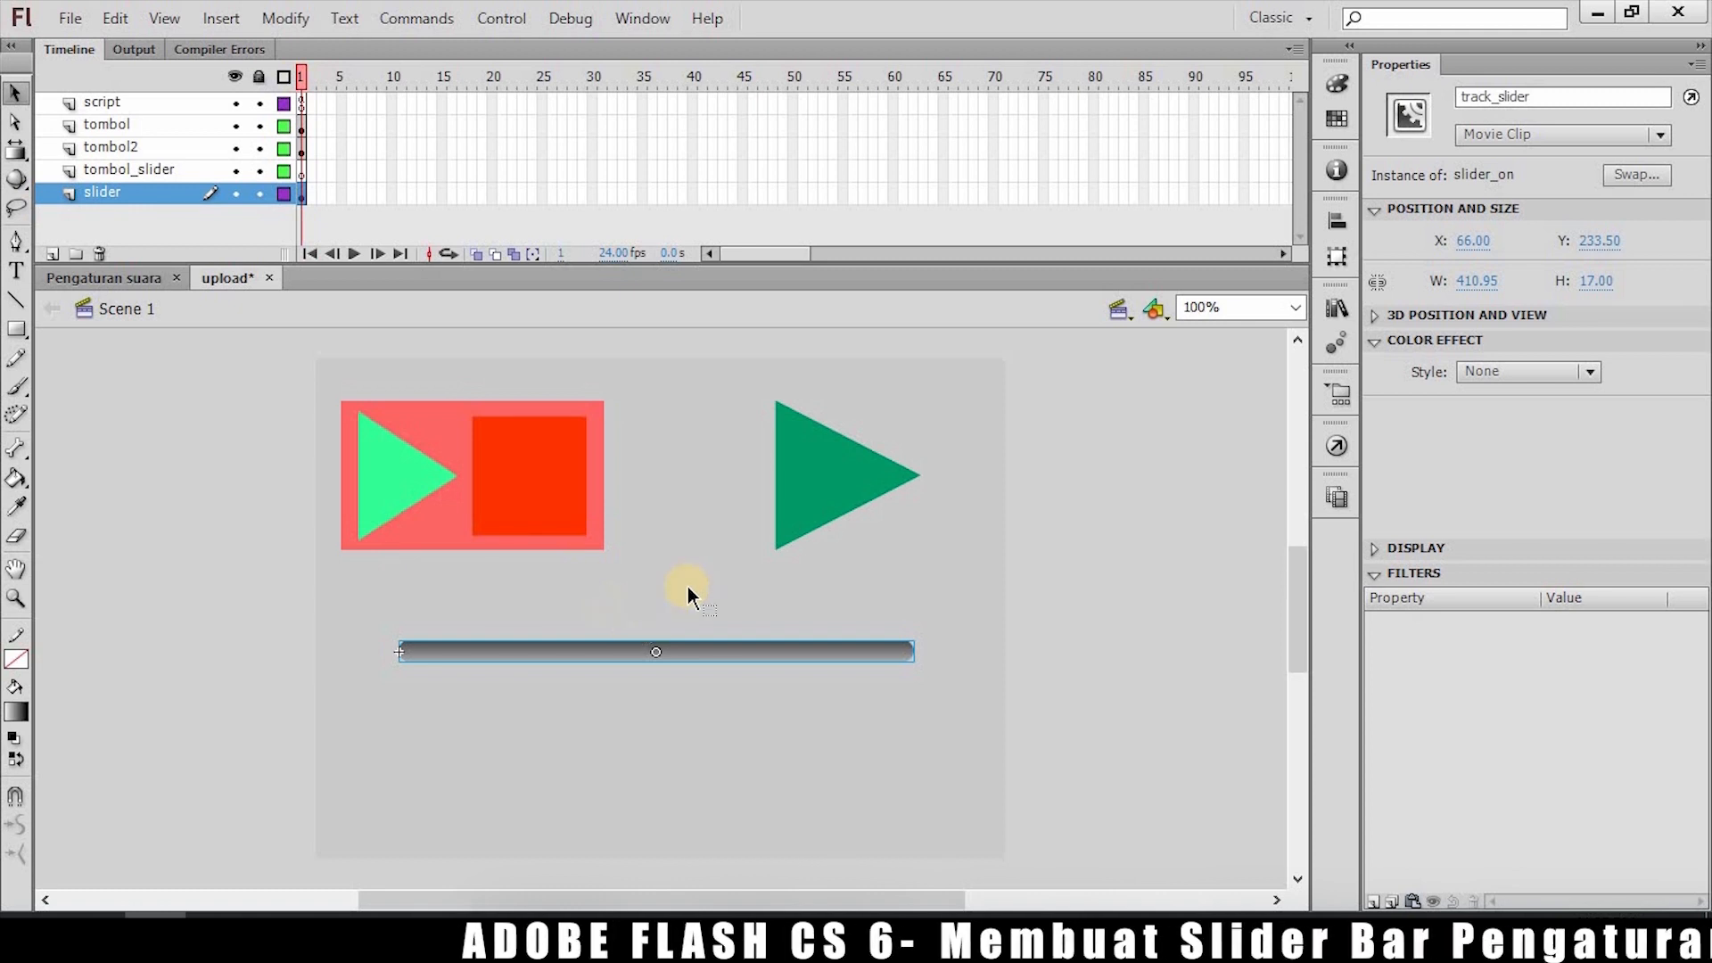
click(1476, 281)
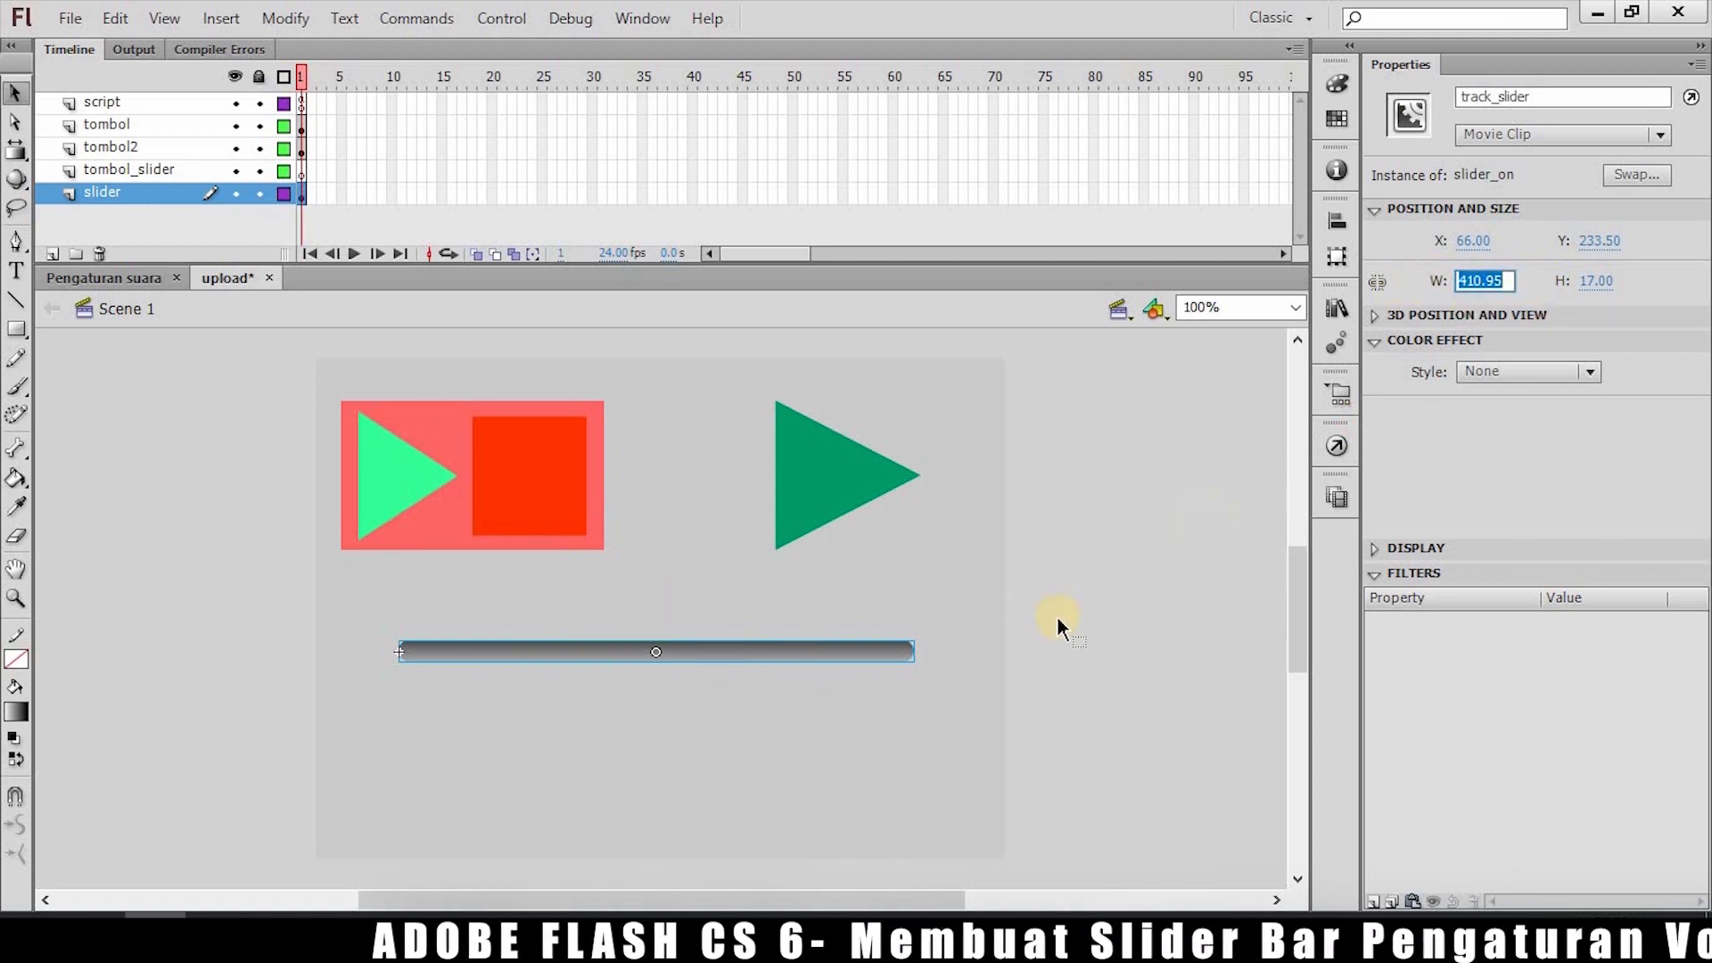
text(450)
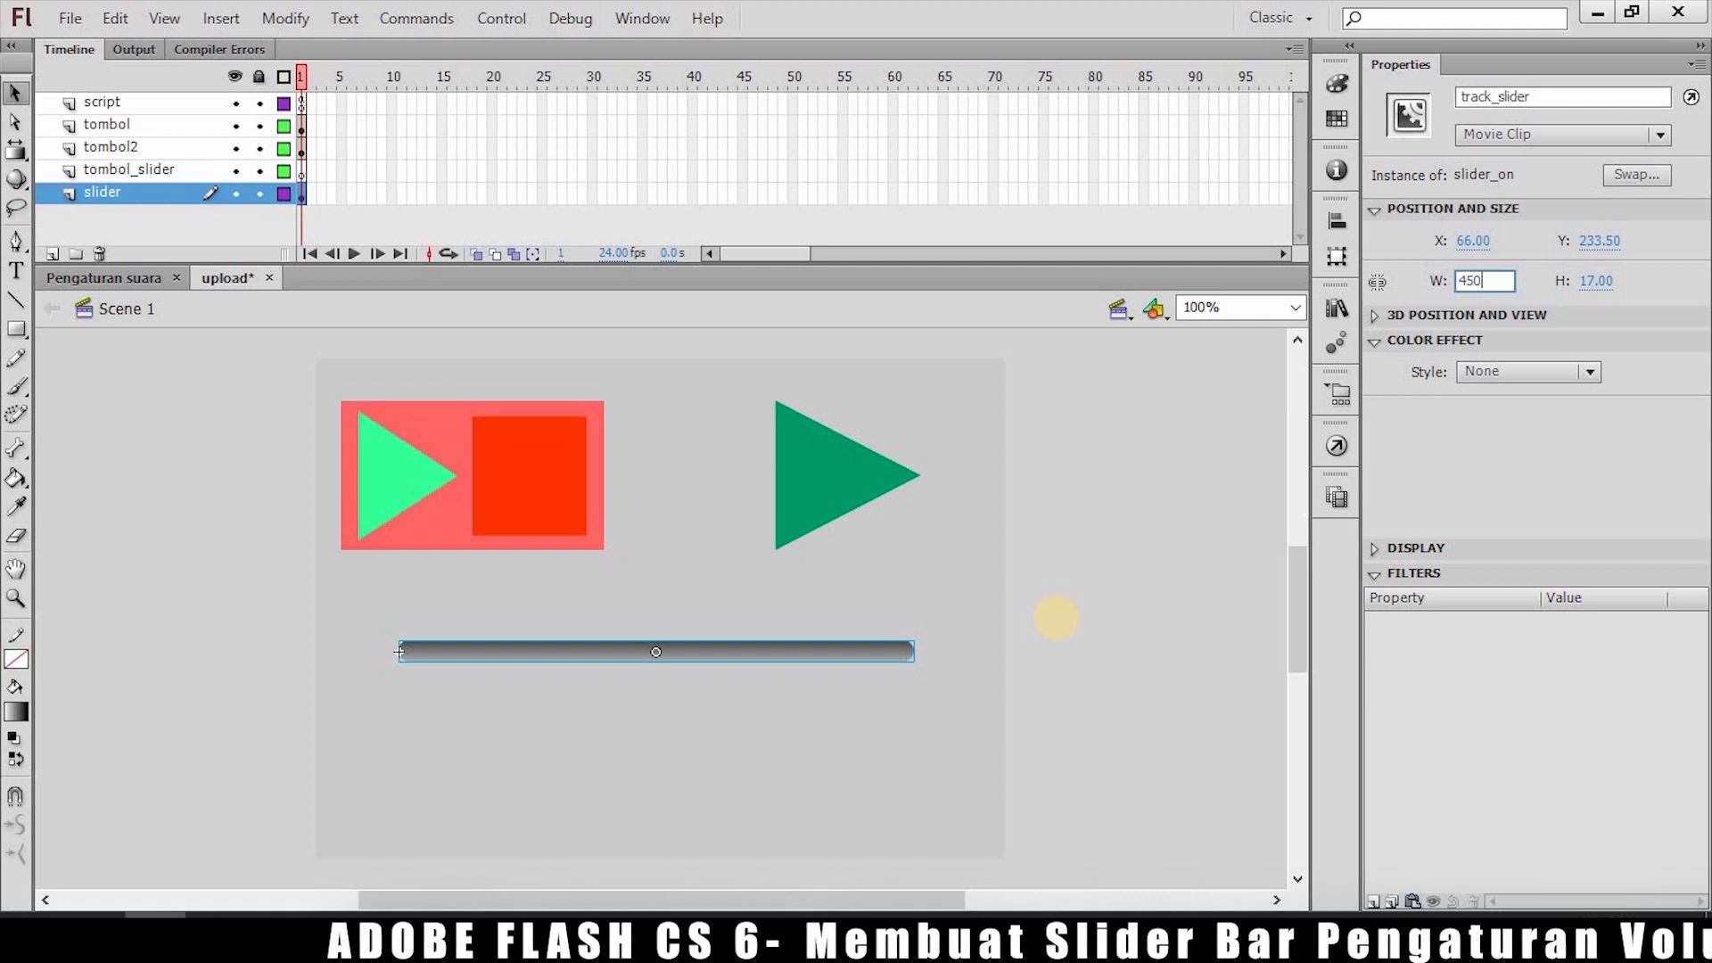
key(Return)
drag(859, 657, 847, 656)
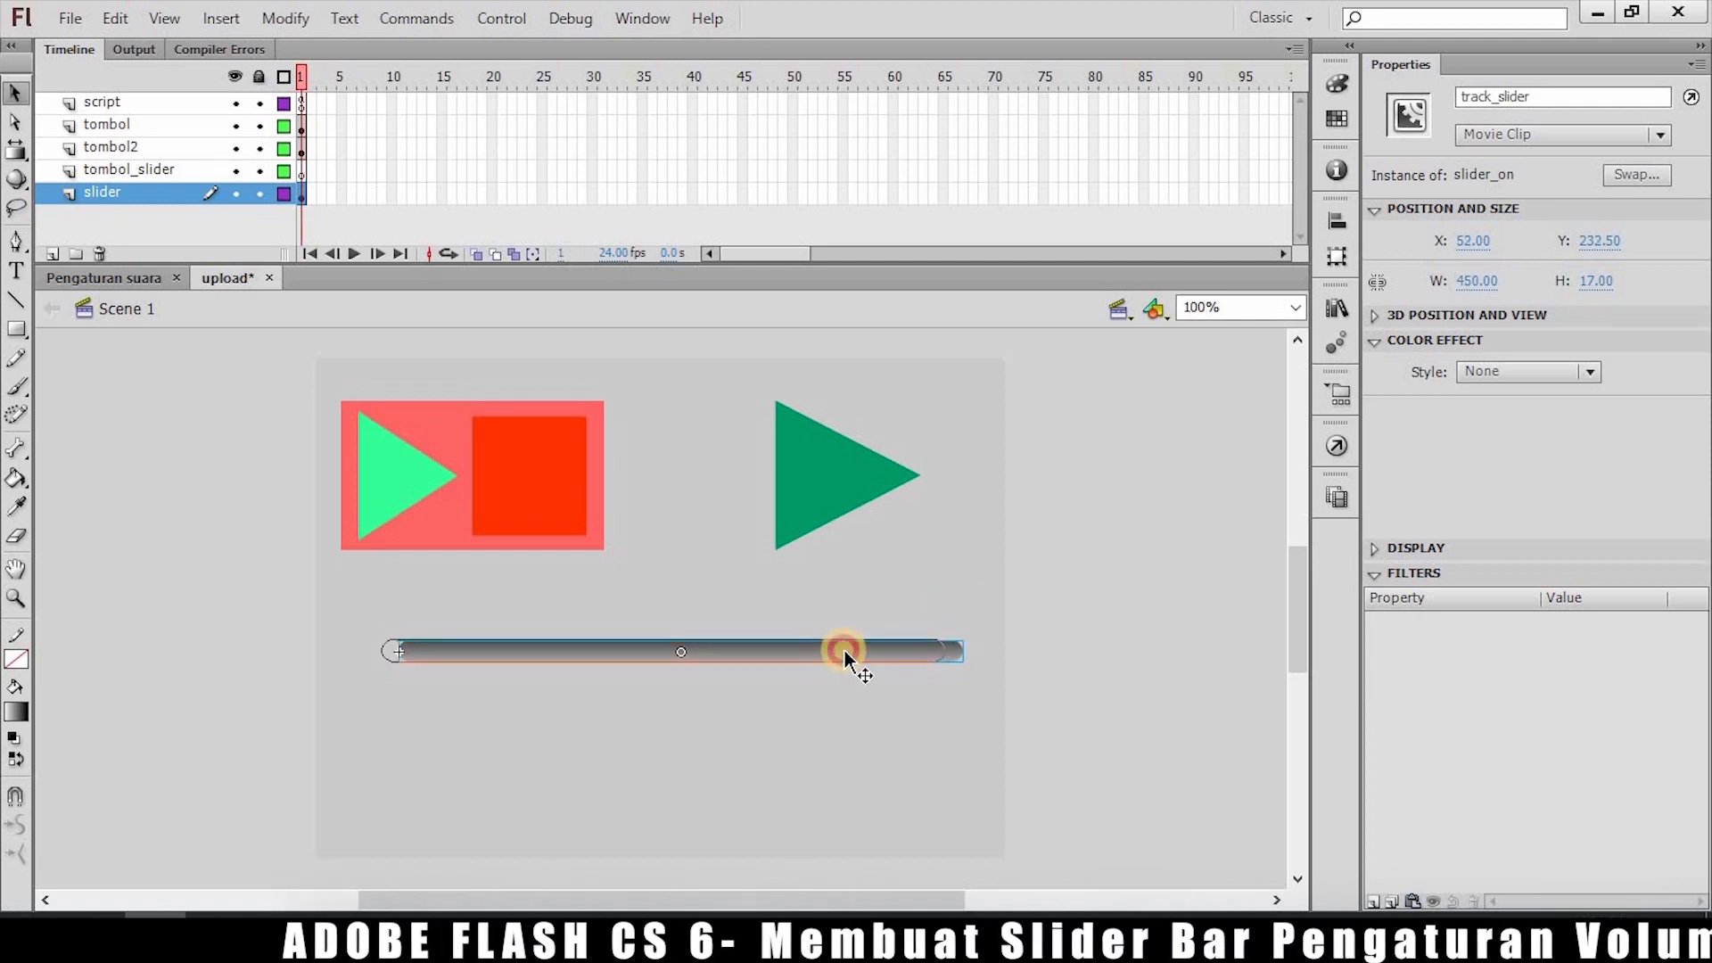
Reduce the slider bar's height, trying 15 px and settling on 10 px.
click(1581, 282)
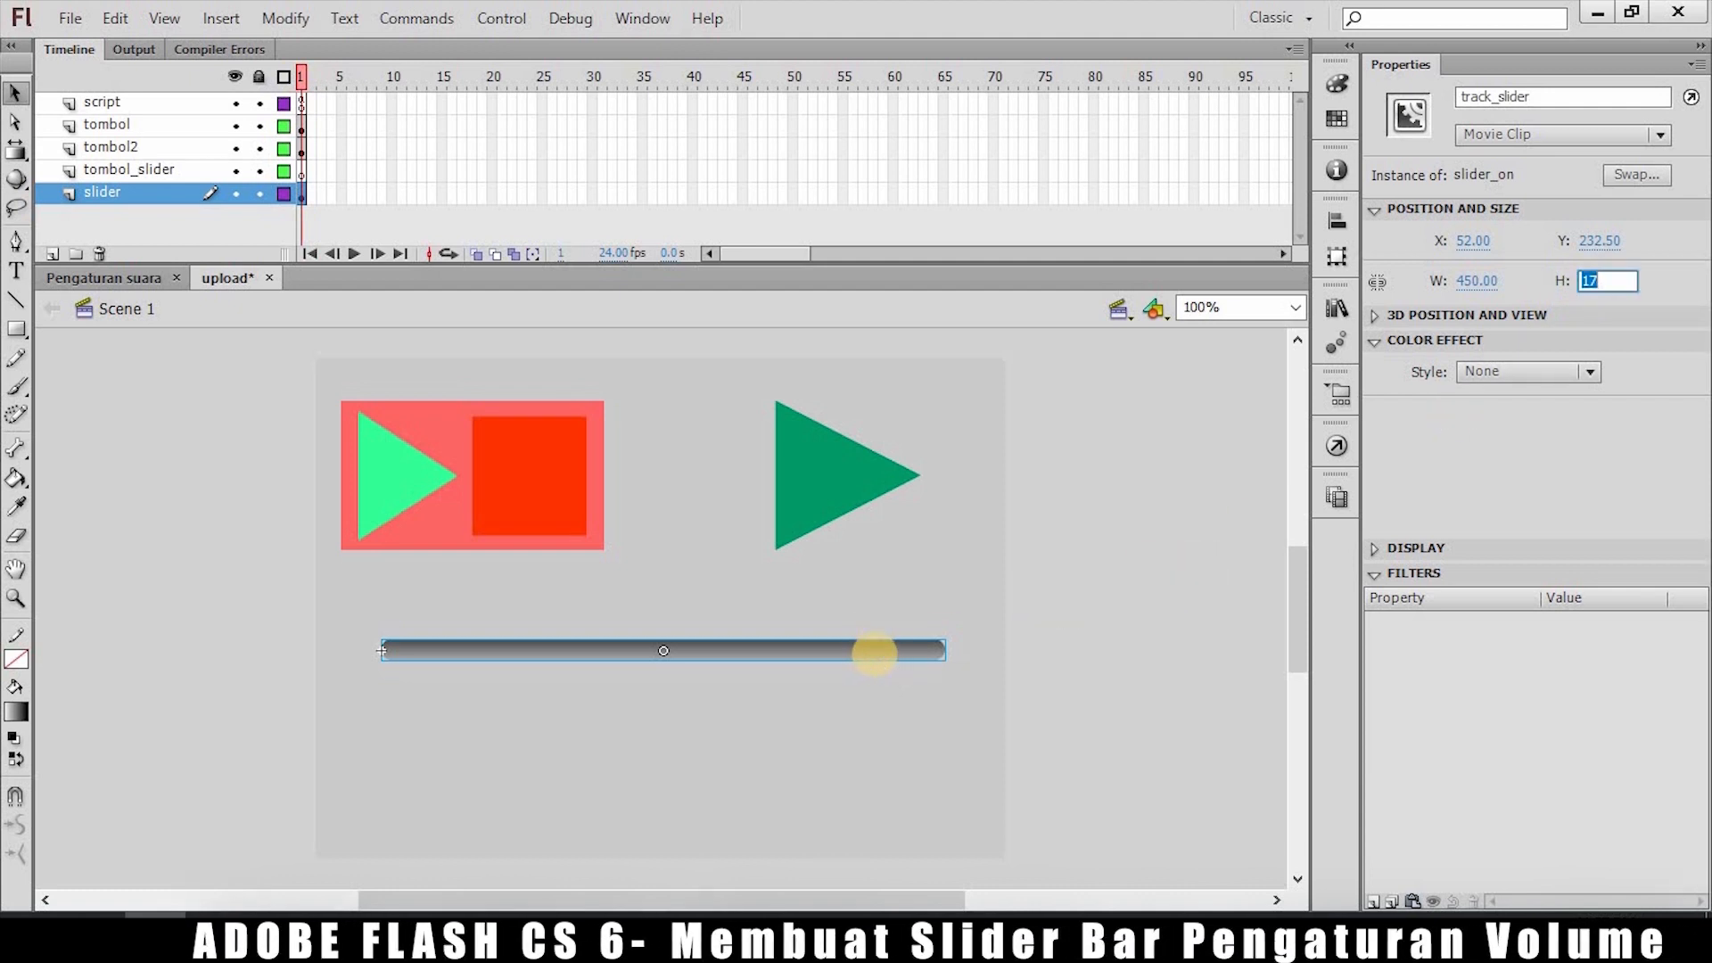
text(15)
key(Return)
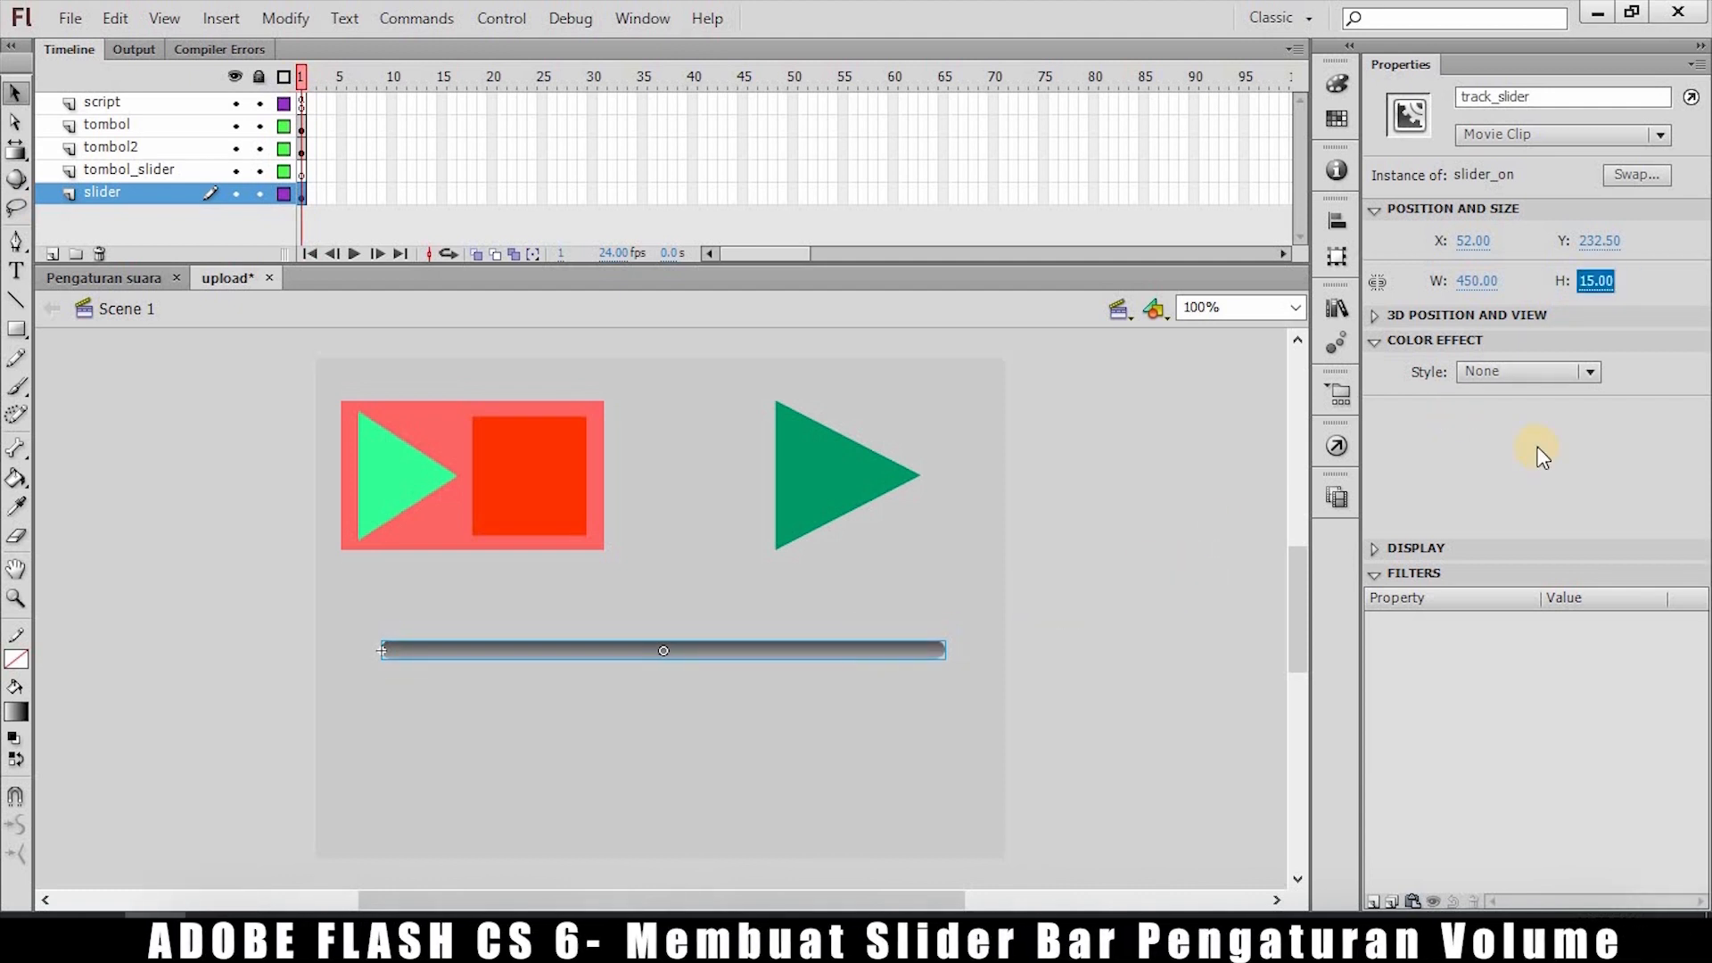
text(10)
key(Return)
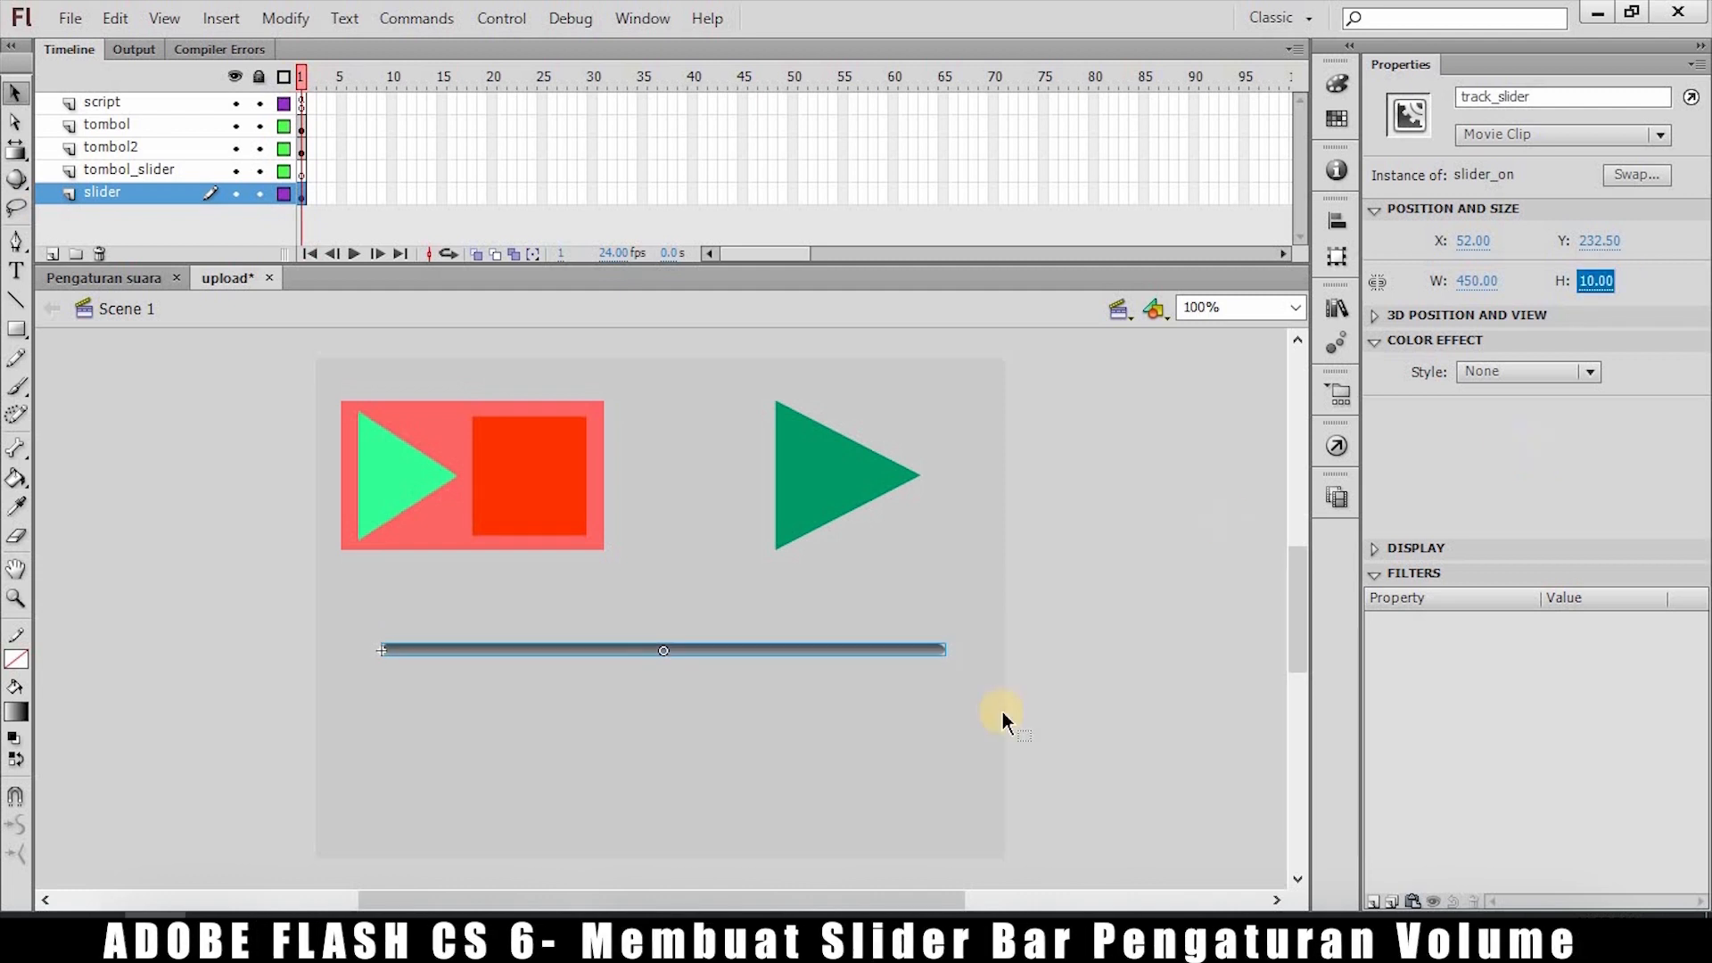
Deselect the slider bar and make tombol_slider the active layer with the Rectangle tool ready.
click(854, 763)
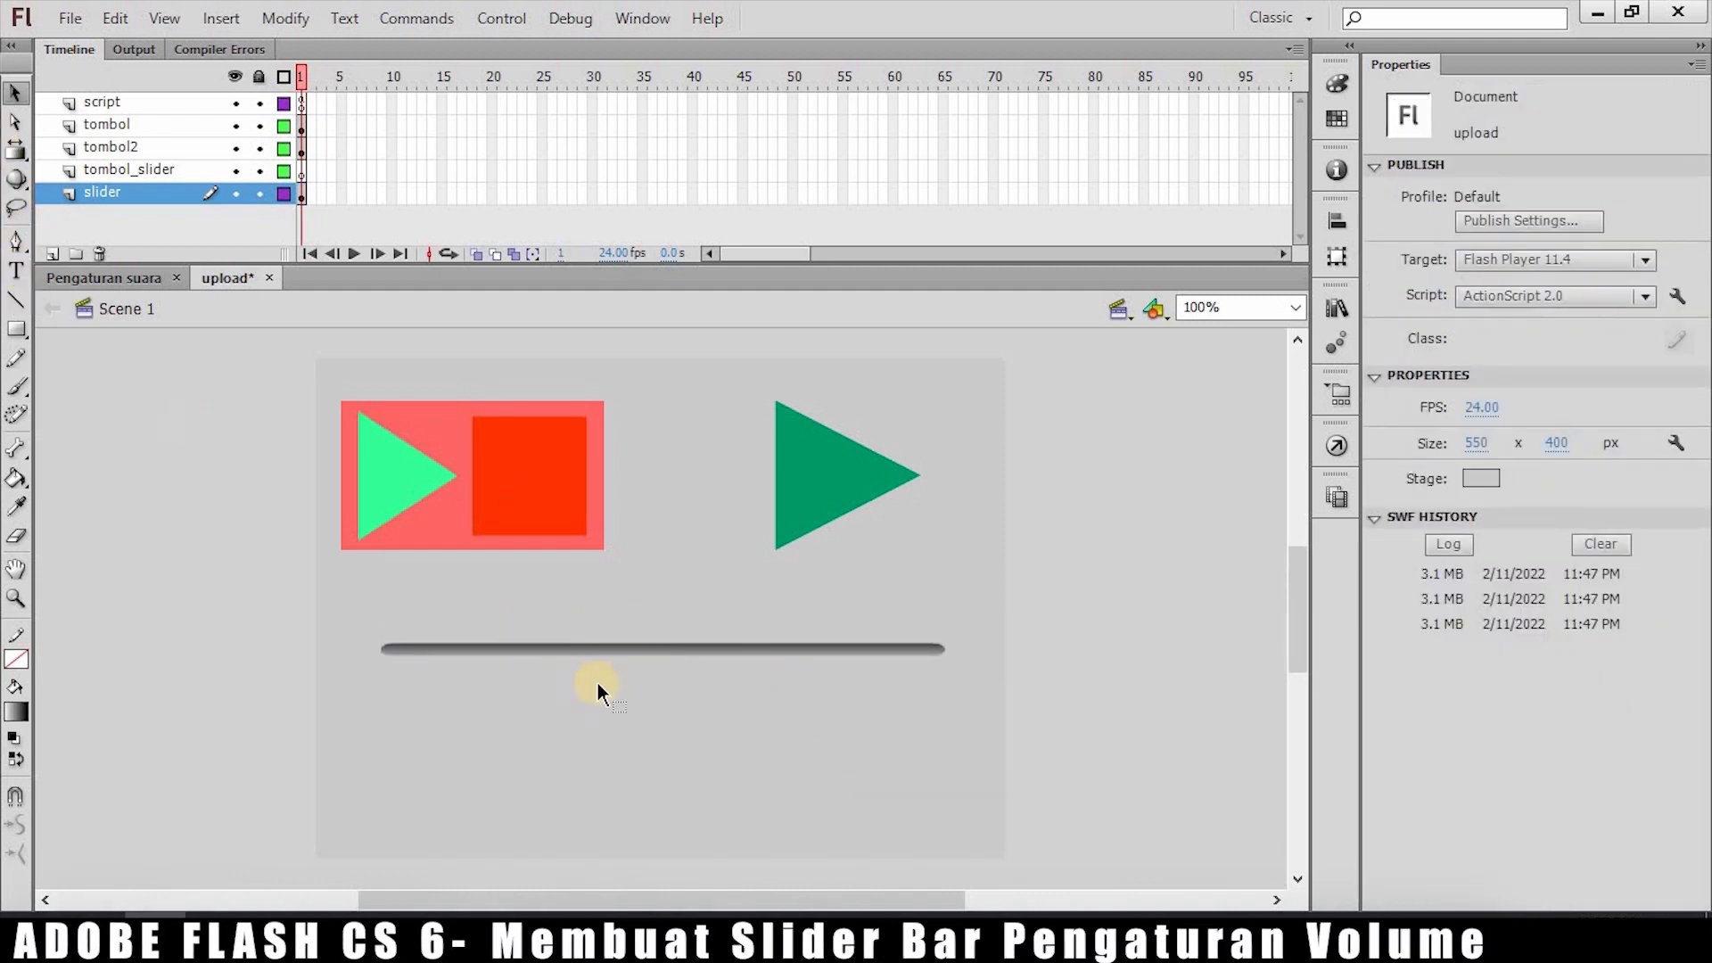
click(15, 331)
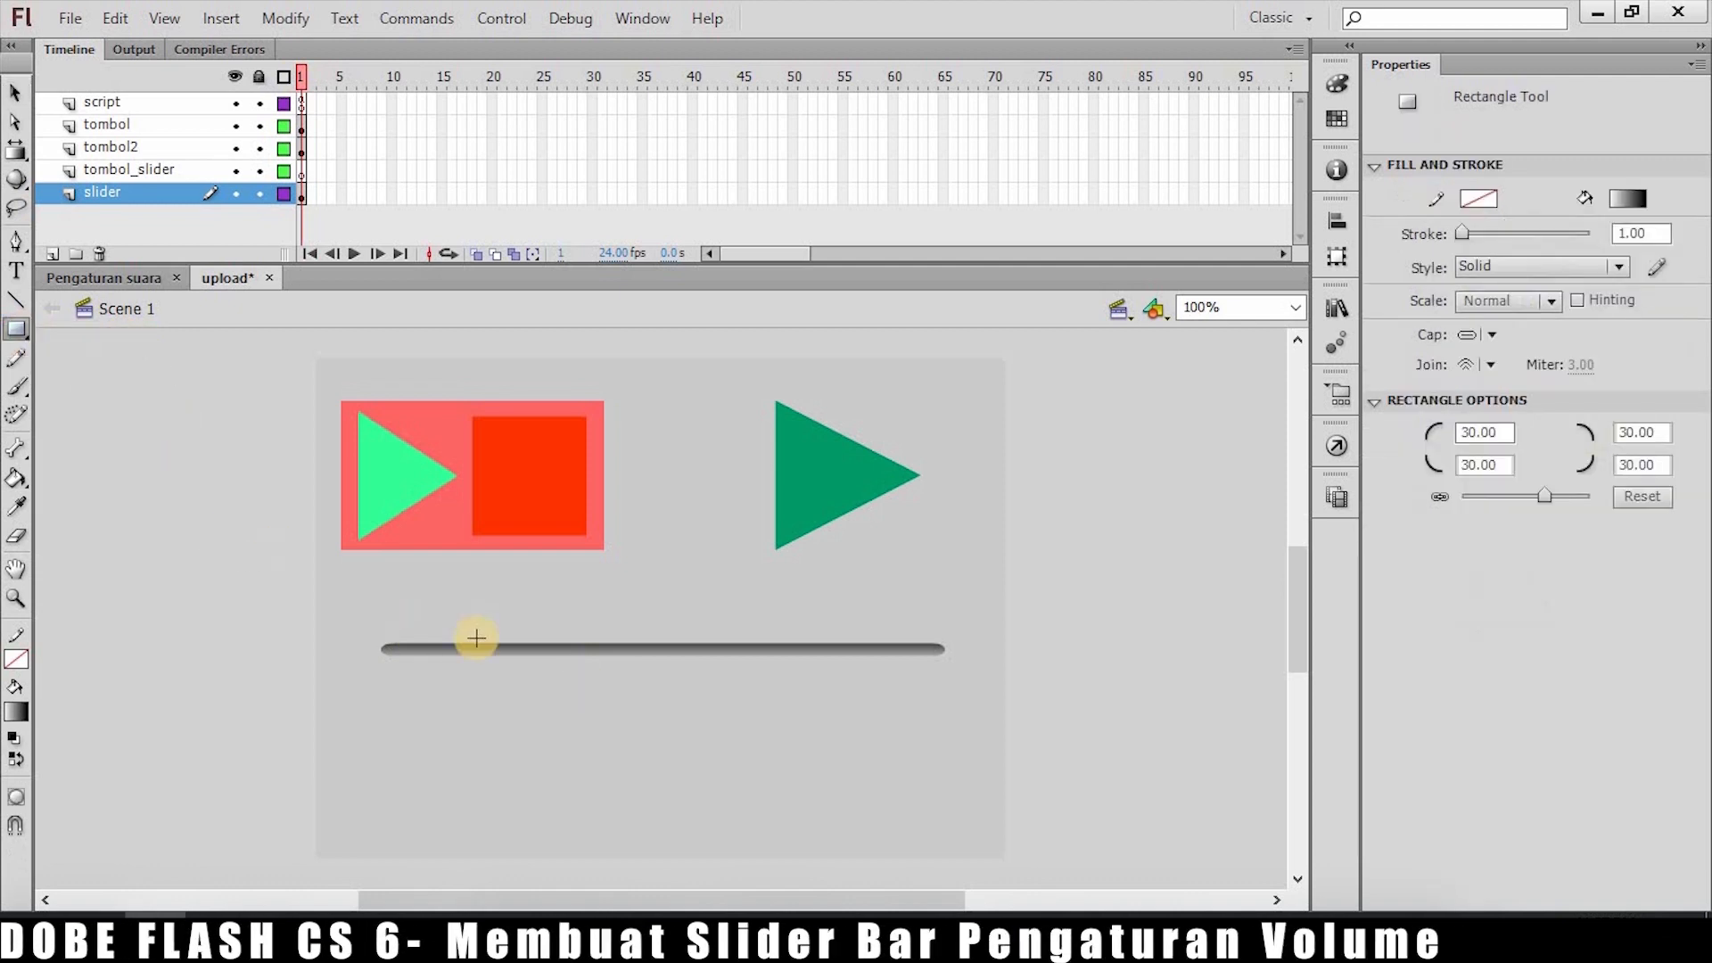
click(139, 166)
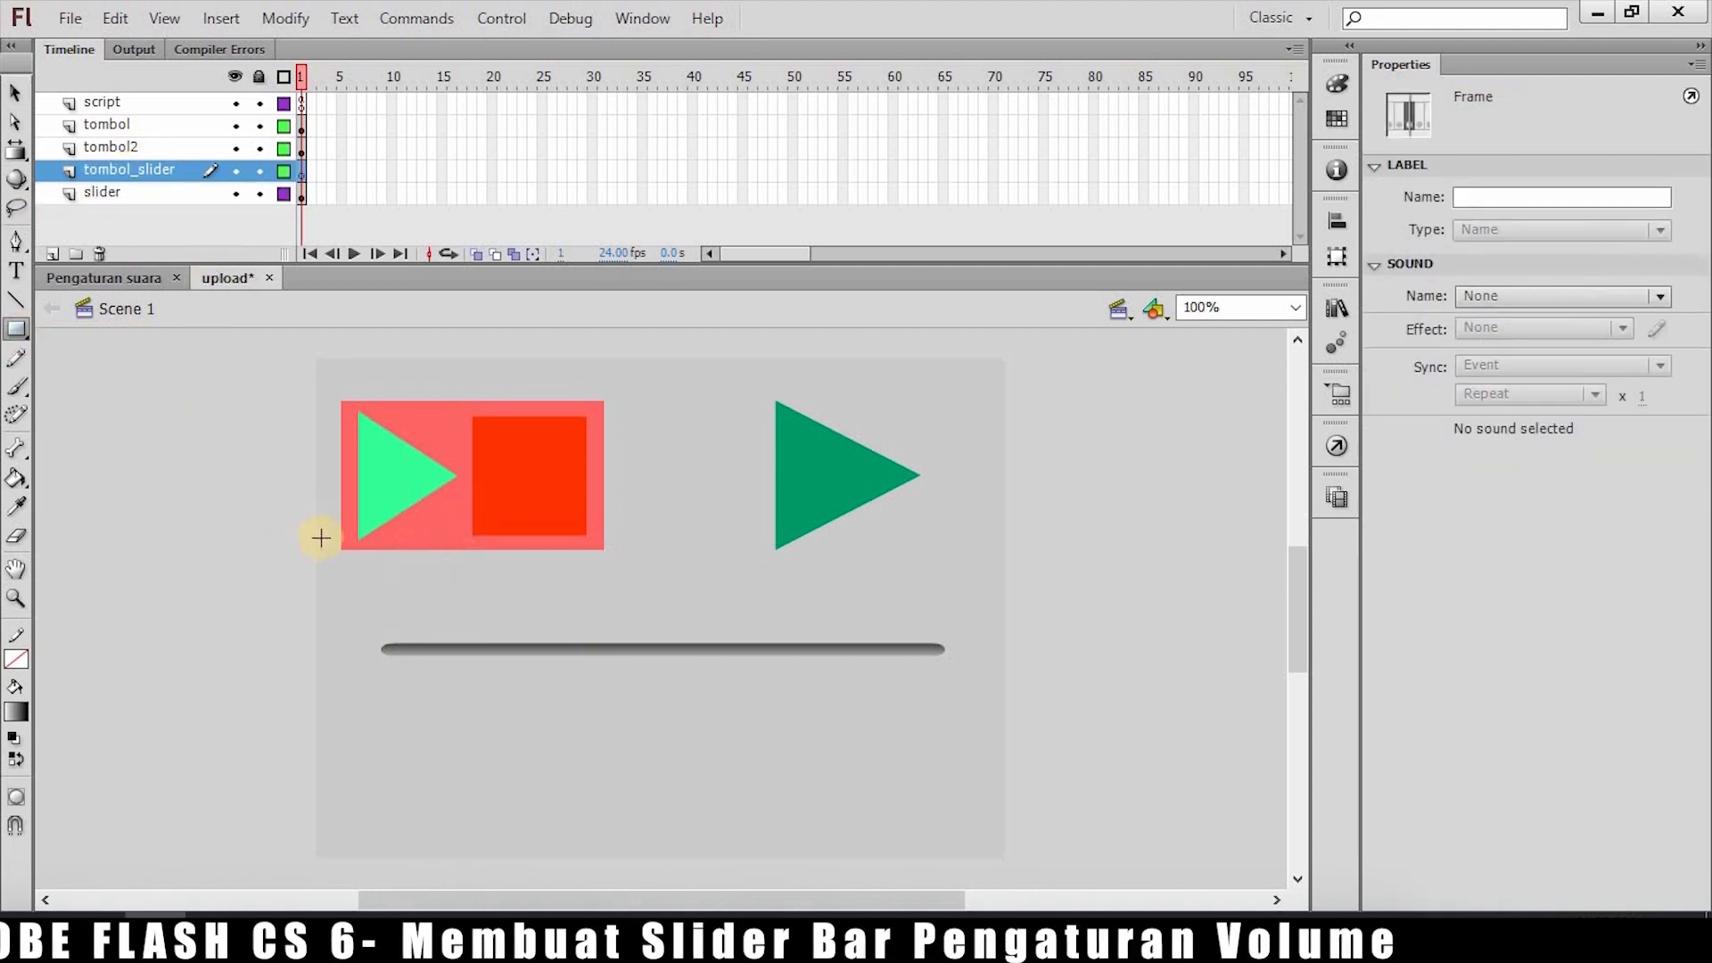
drag(401, 634, 471, 665)
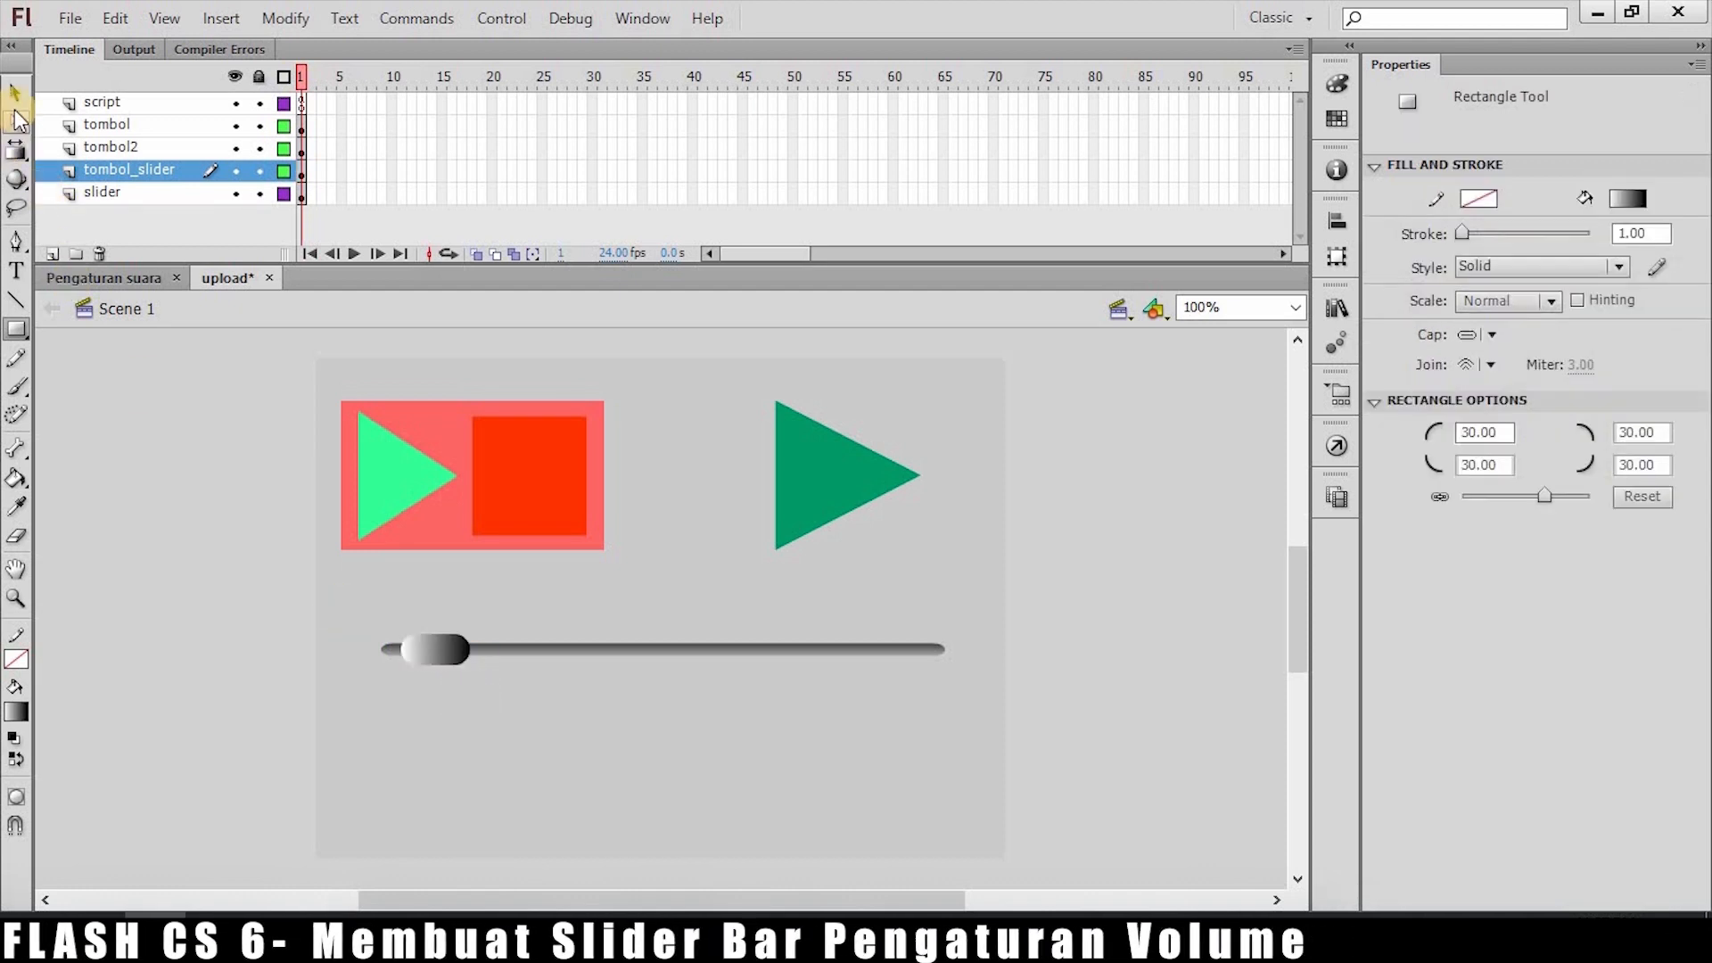
click(475, 605)
click(440, 650)
key(Delete)
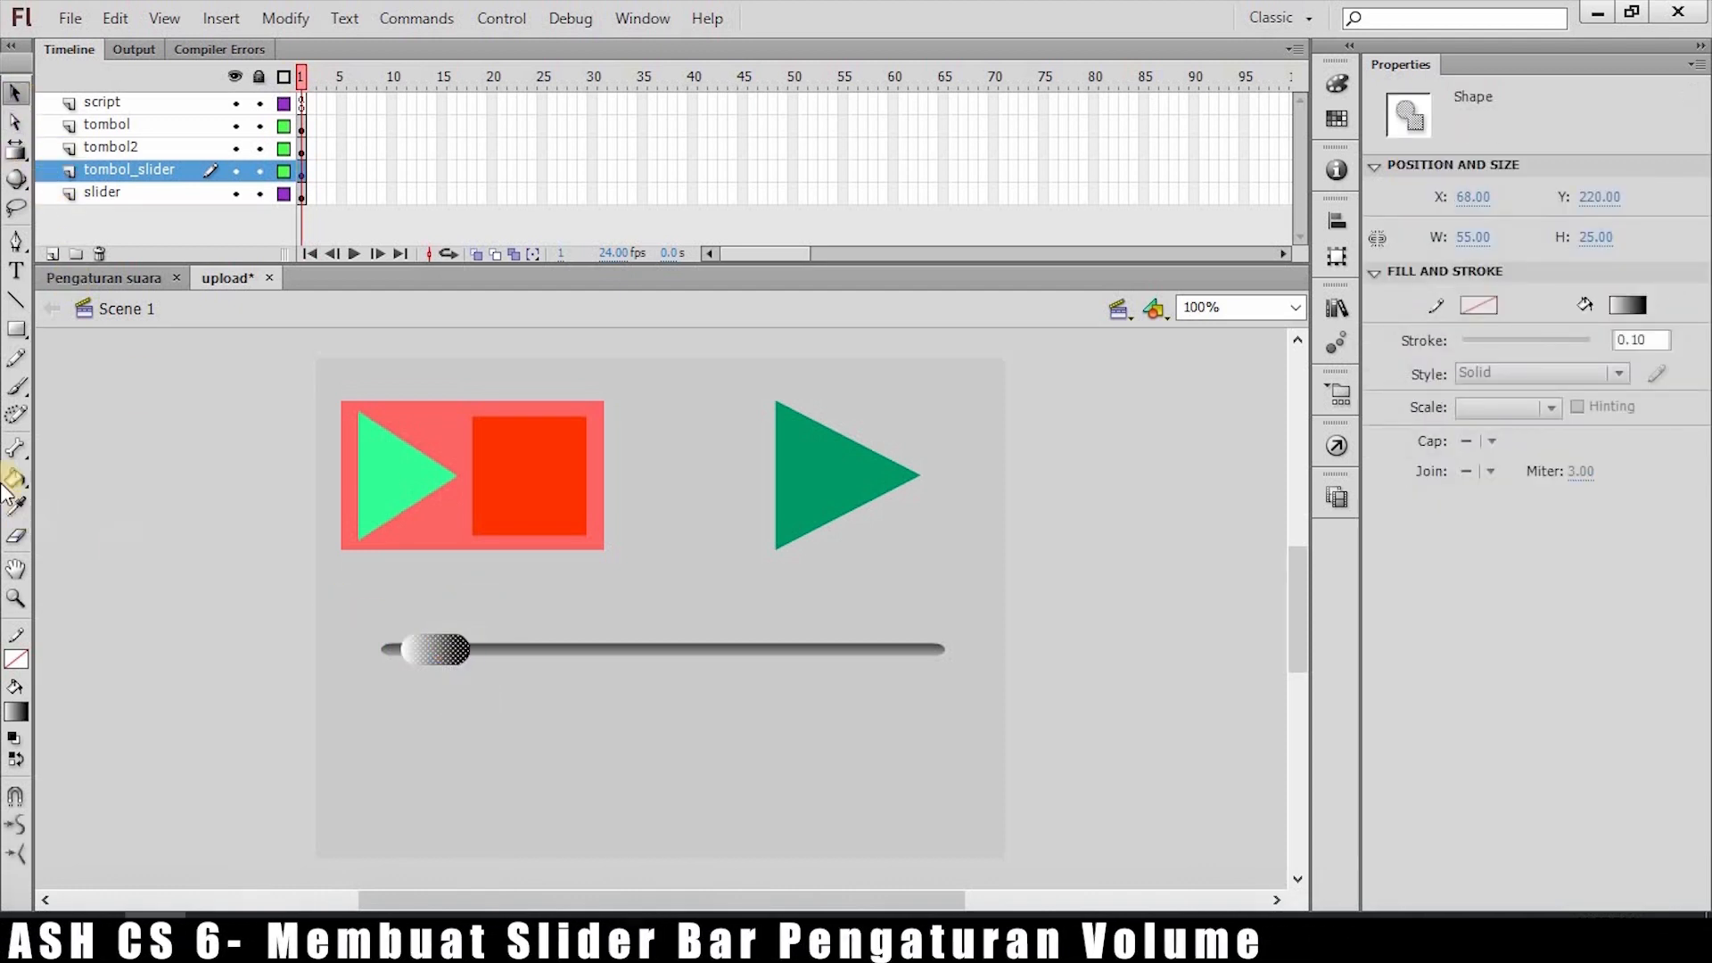
Draw a rounded rectangle with corner radius 15, about 48 by 24 px, over the track's left end on the tombol_slider layer.
click(16, 329)
double_click(1476, 431)
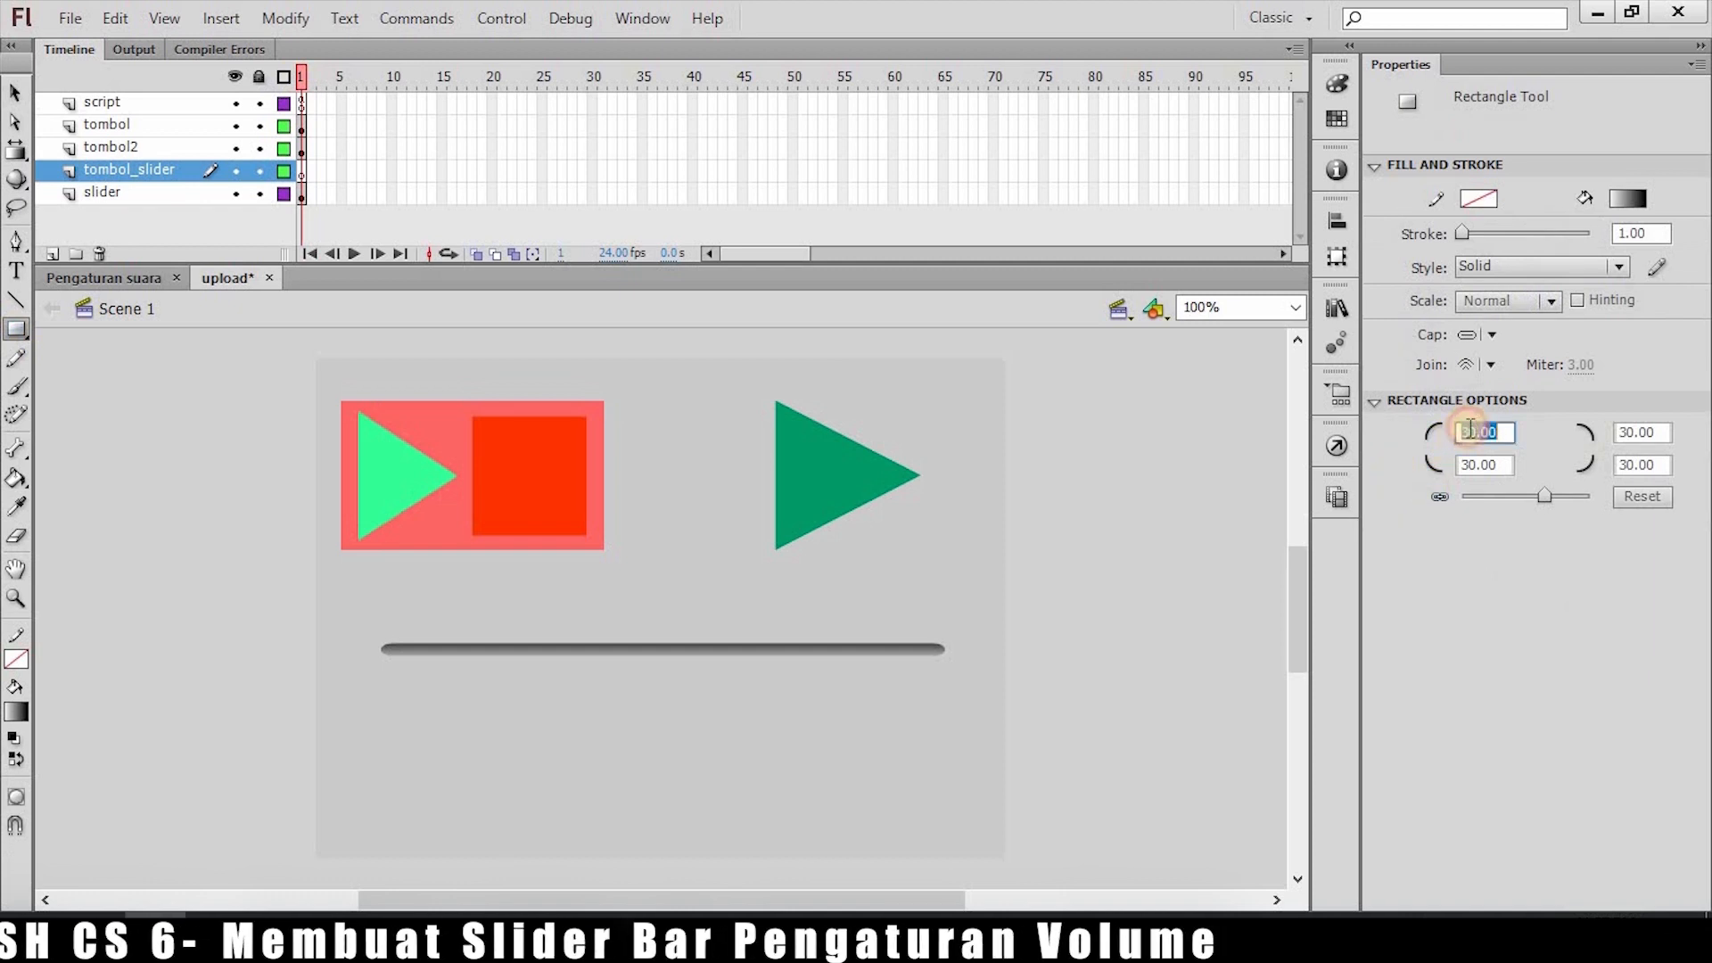
text(15)
key(Return)
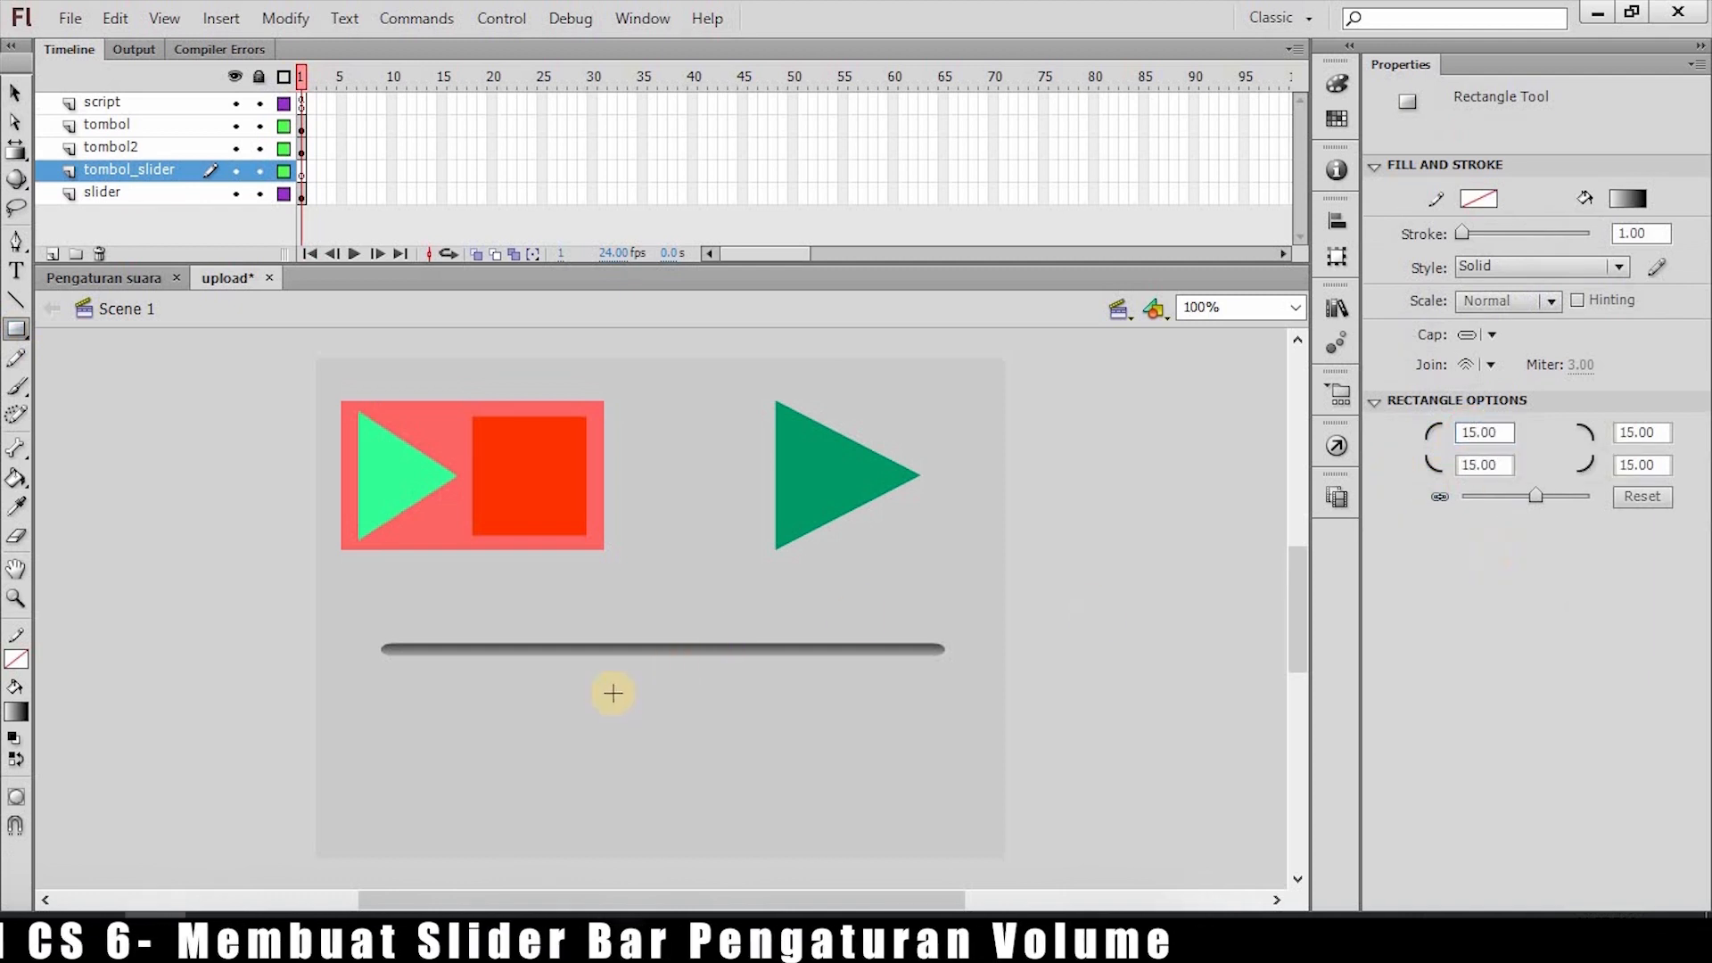
drag(401, 634, 462, 663)
click(18, 94)
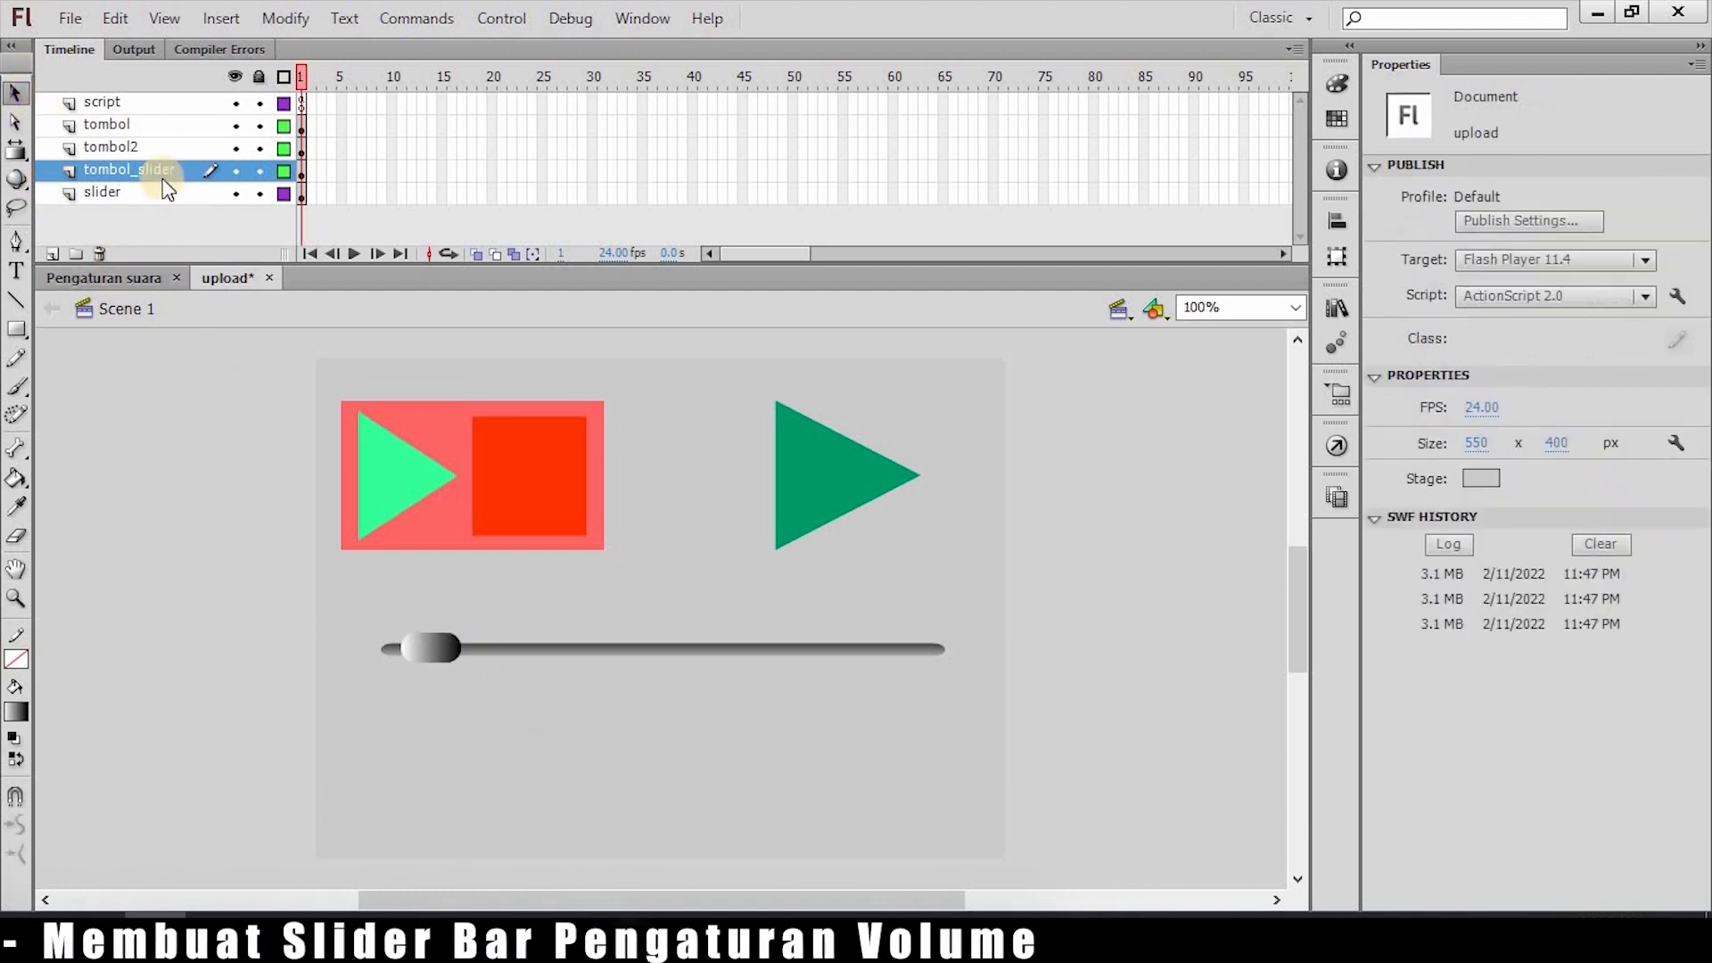
Convert the rounded button shape to a Movie Clip symbol named tbn_slider with its registration point at the center.
click(433, 662)
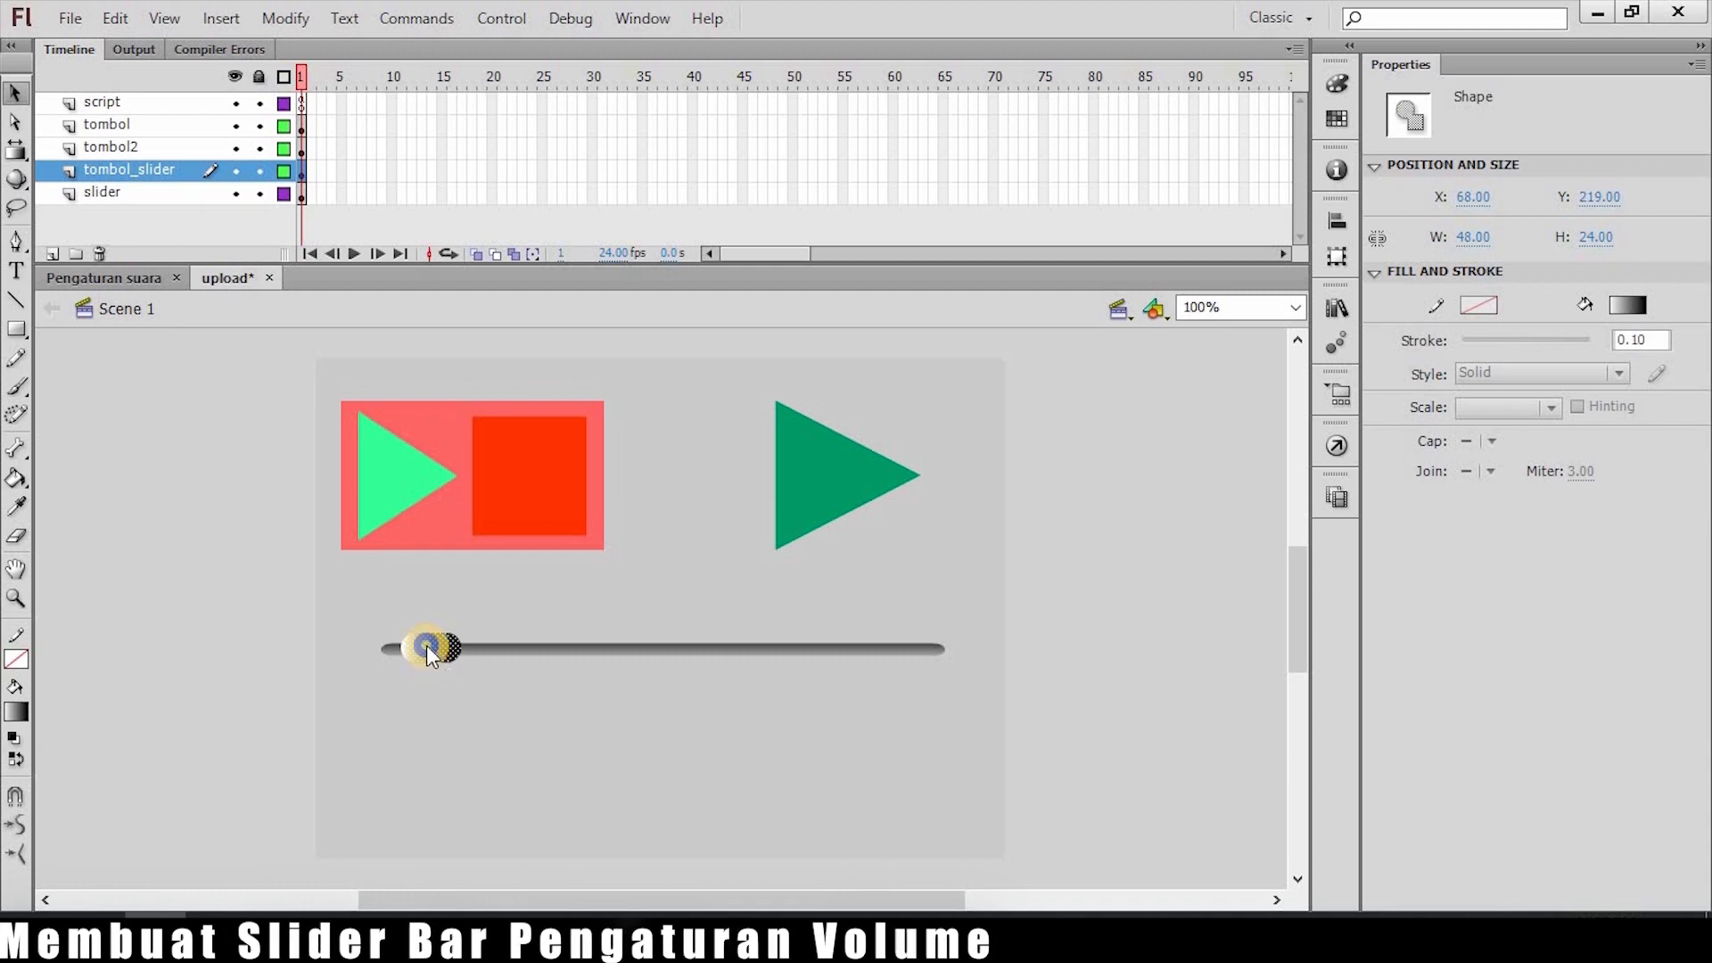
right_click(426, 646)
click(538, 599)
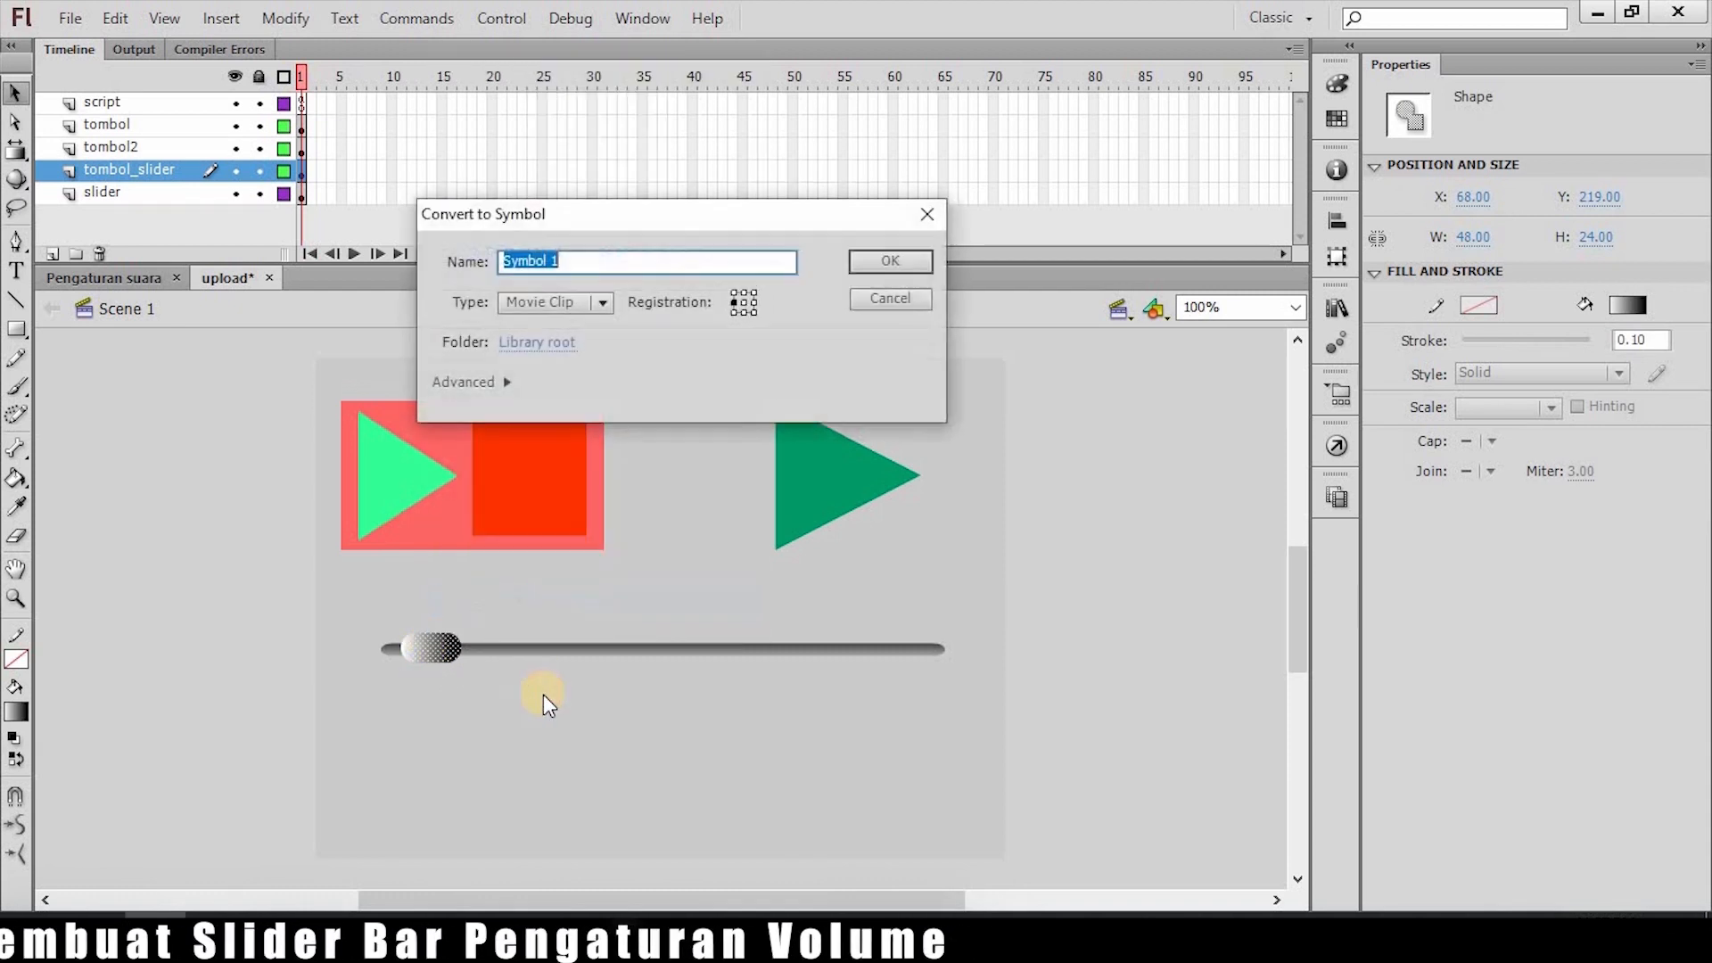
click(744, 301)
drag(562, 260, 501, 261)
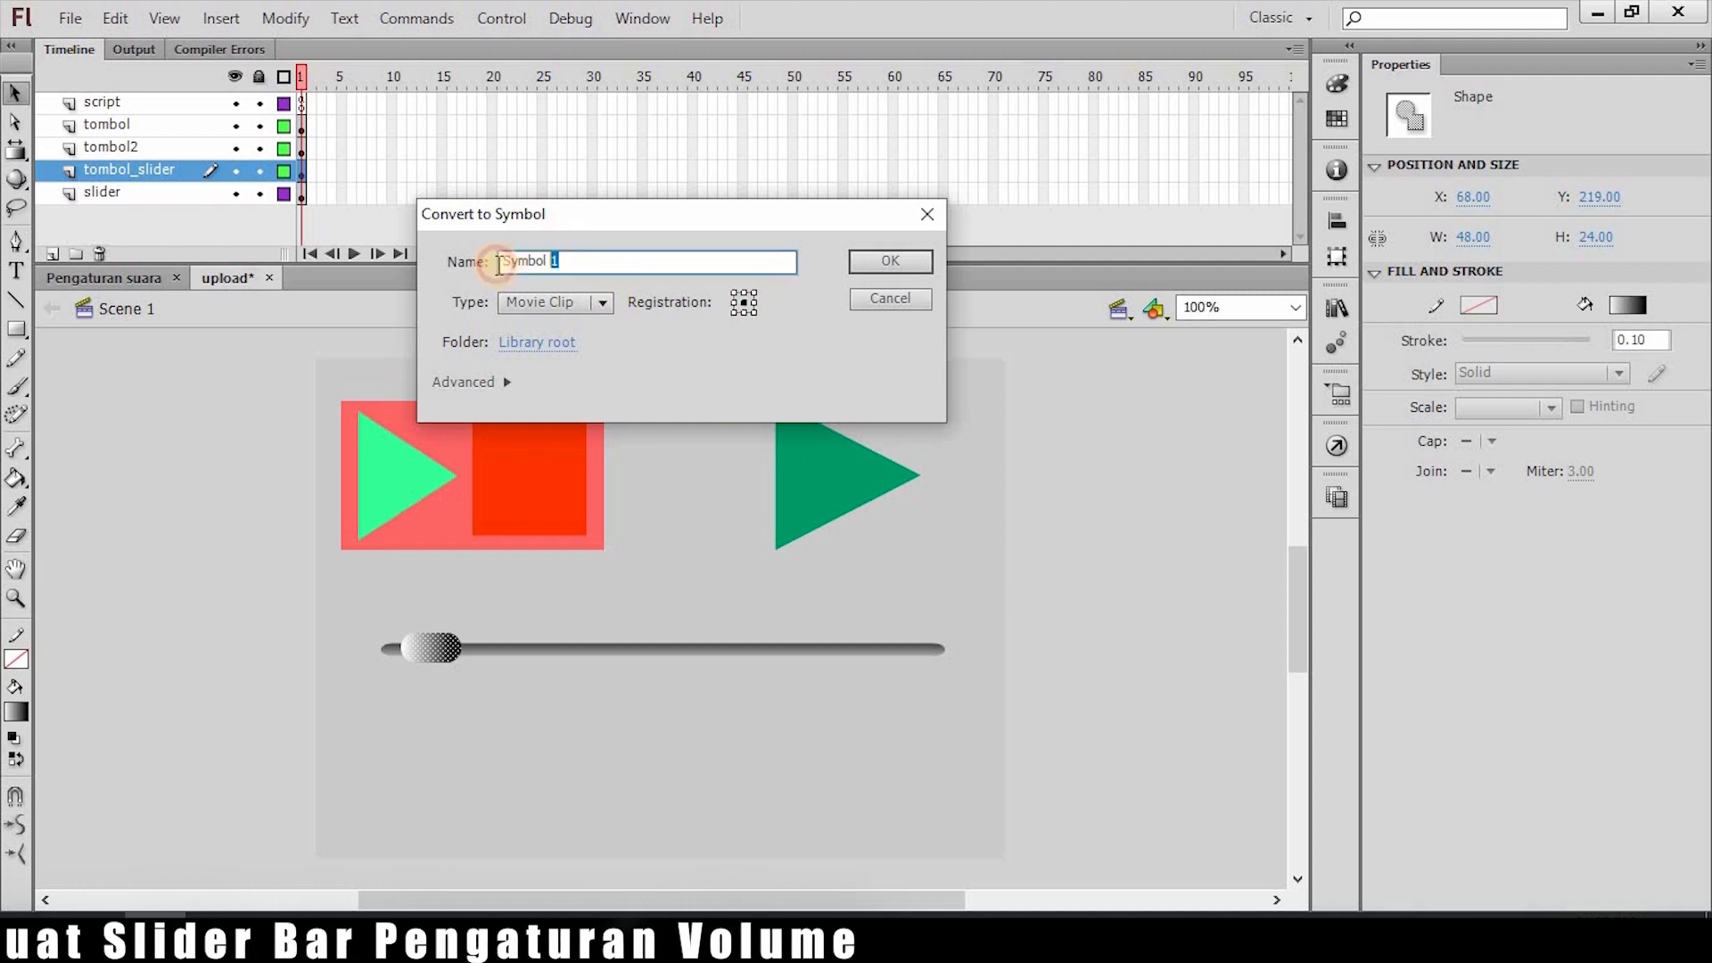
text(tbn_)
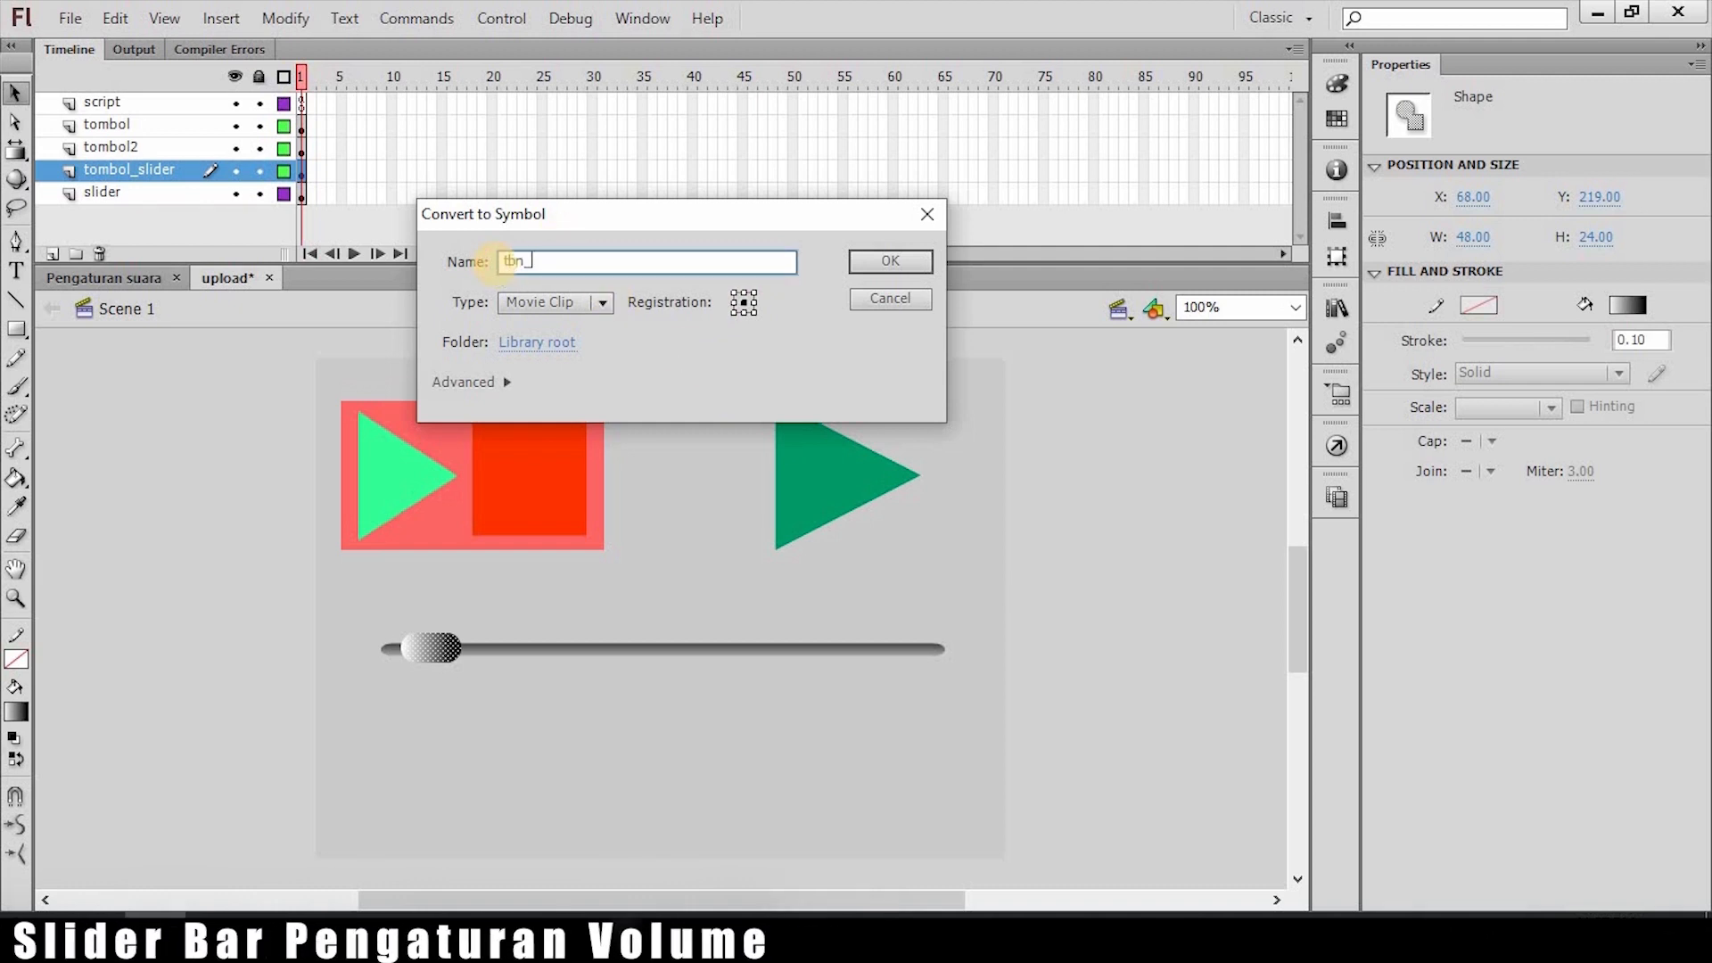
text(slider)
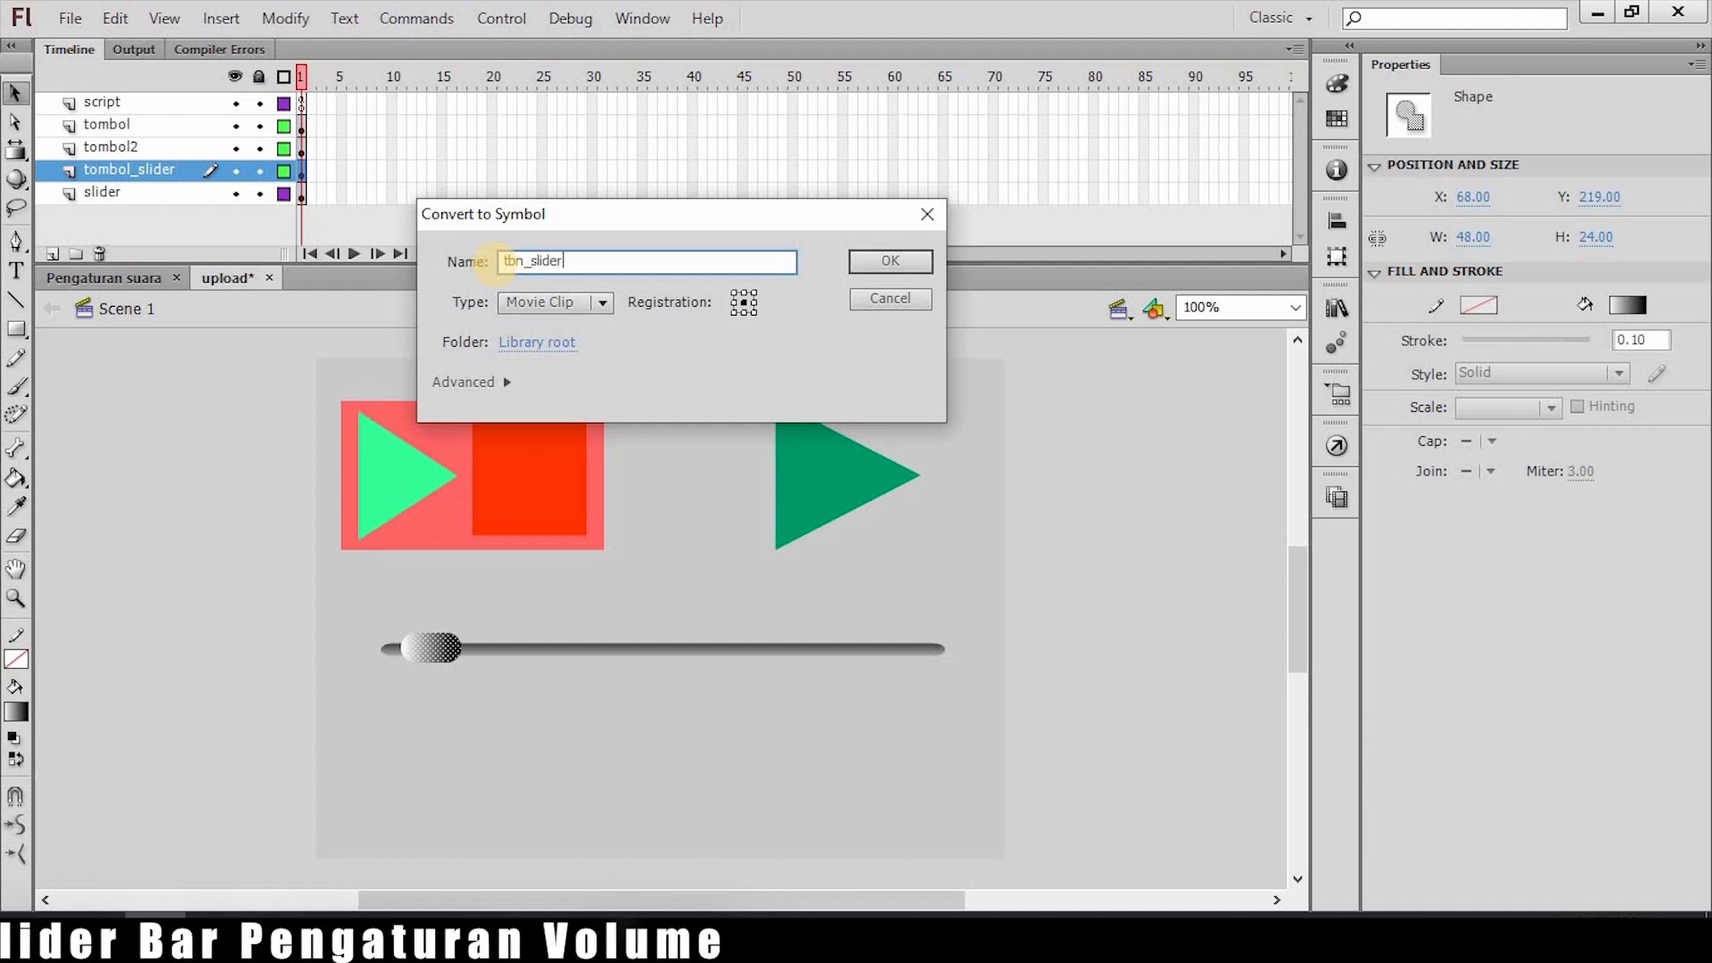
click(895, 265)
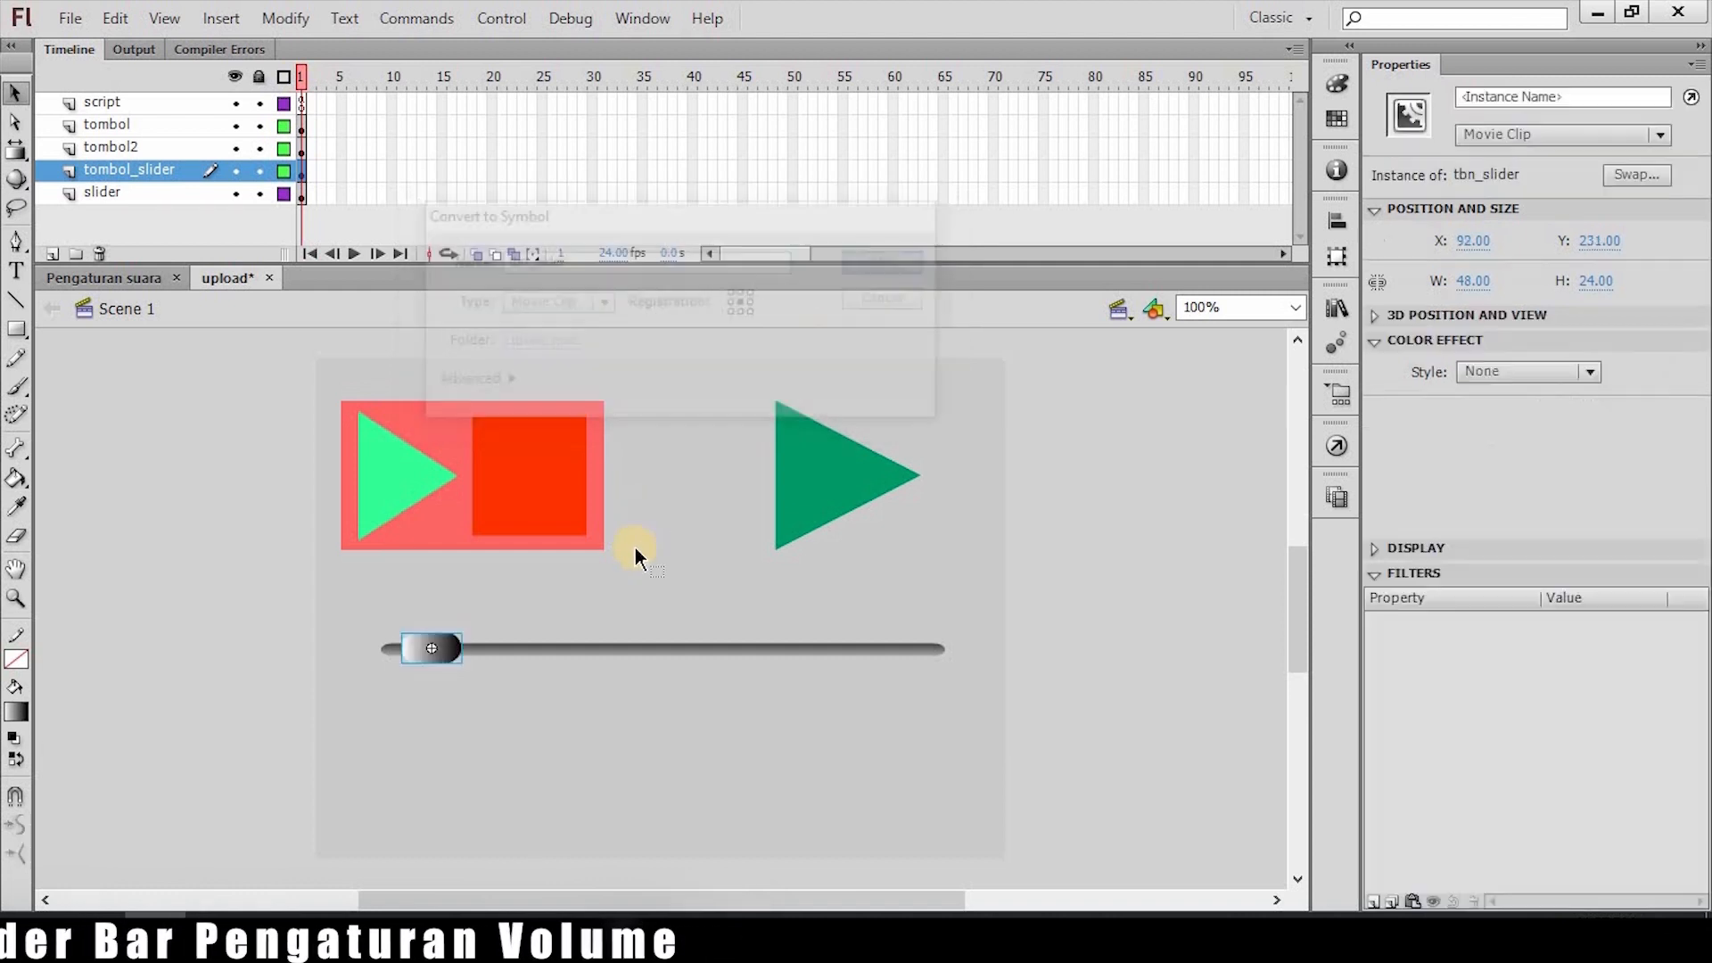
Open the tbn_slider symbol for editing and change its shape's fill to solid gray #666666.
click(604, 597)
click(414, 653)
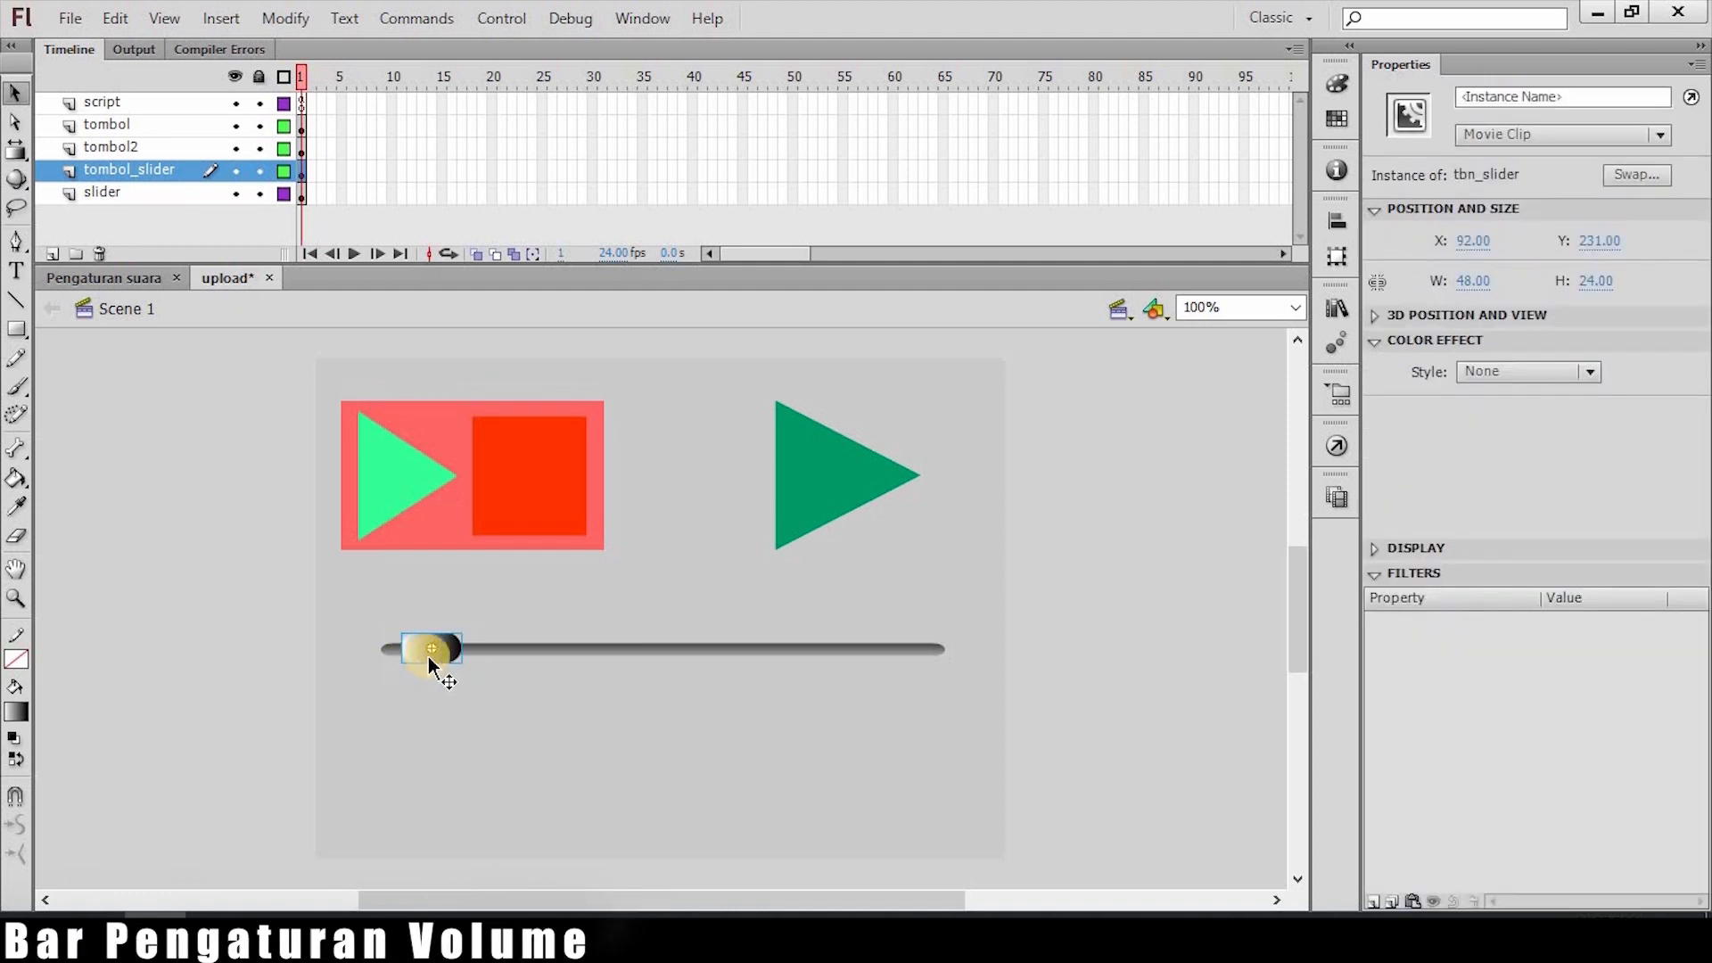
click(428, 676)
double_click(421, 658)
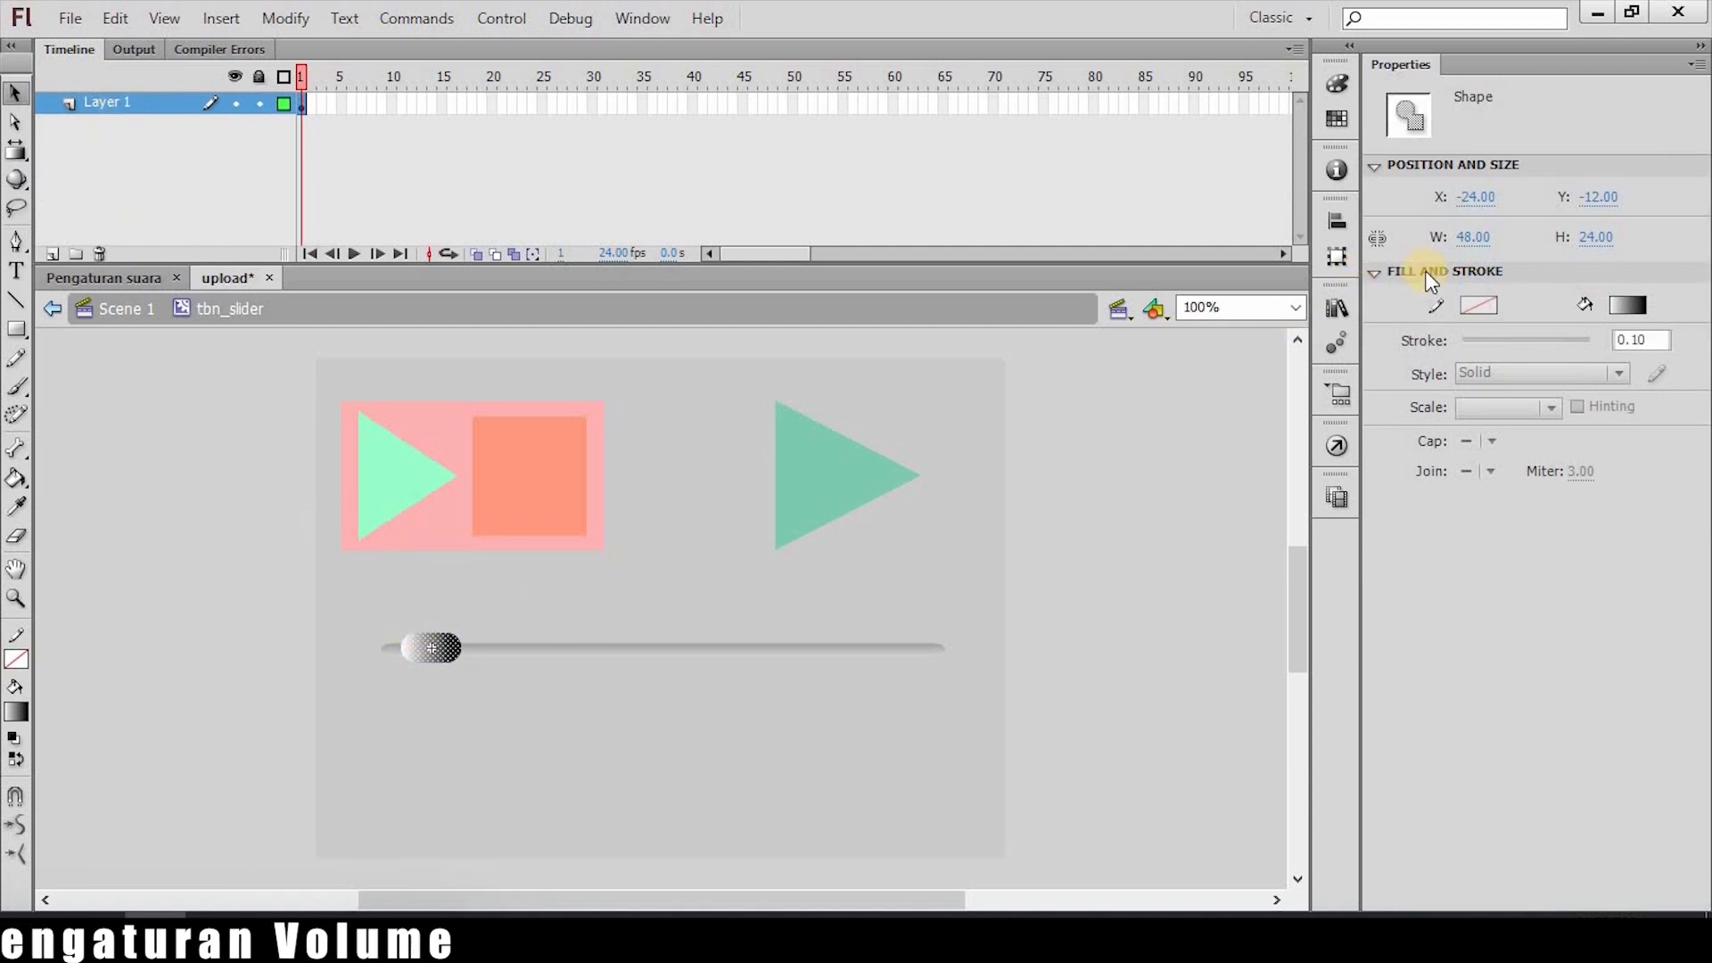
click(1626, 305)
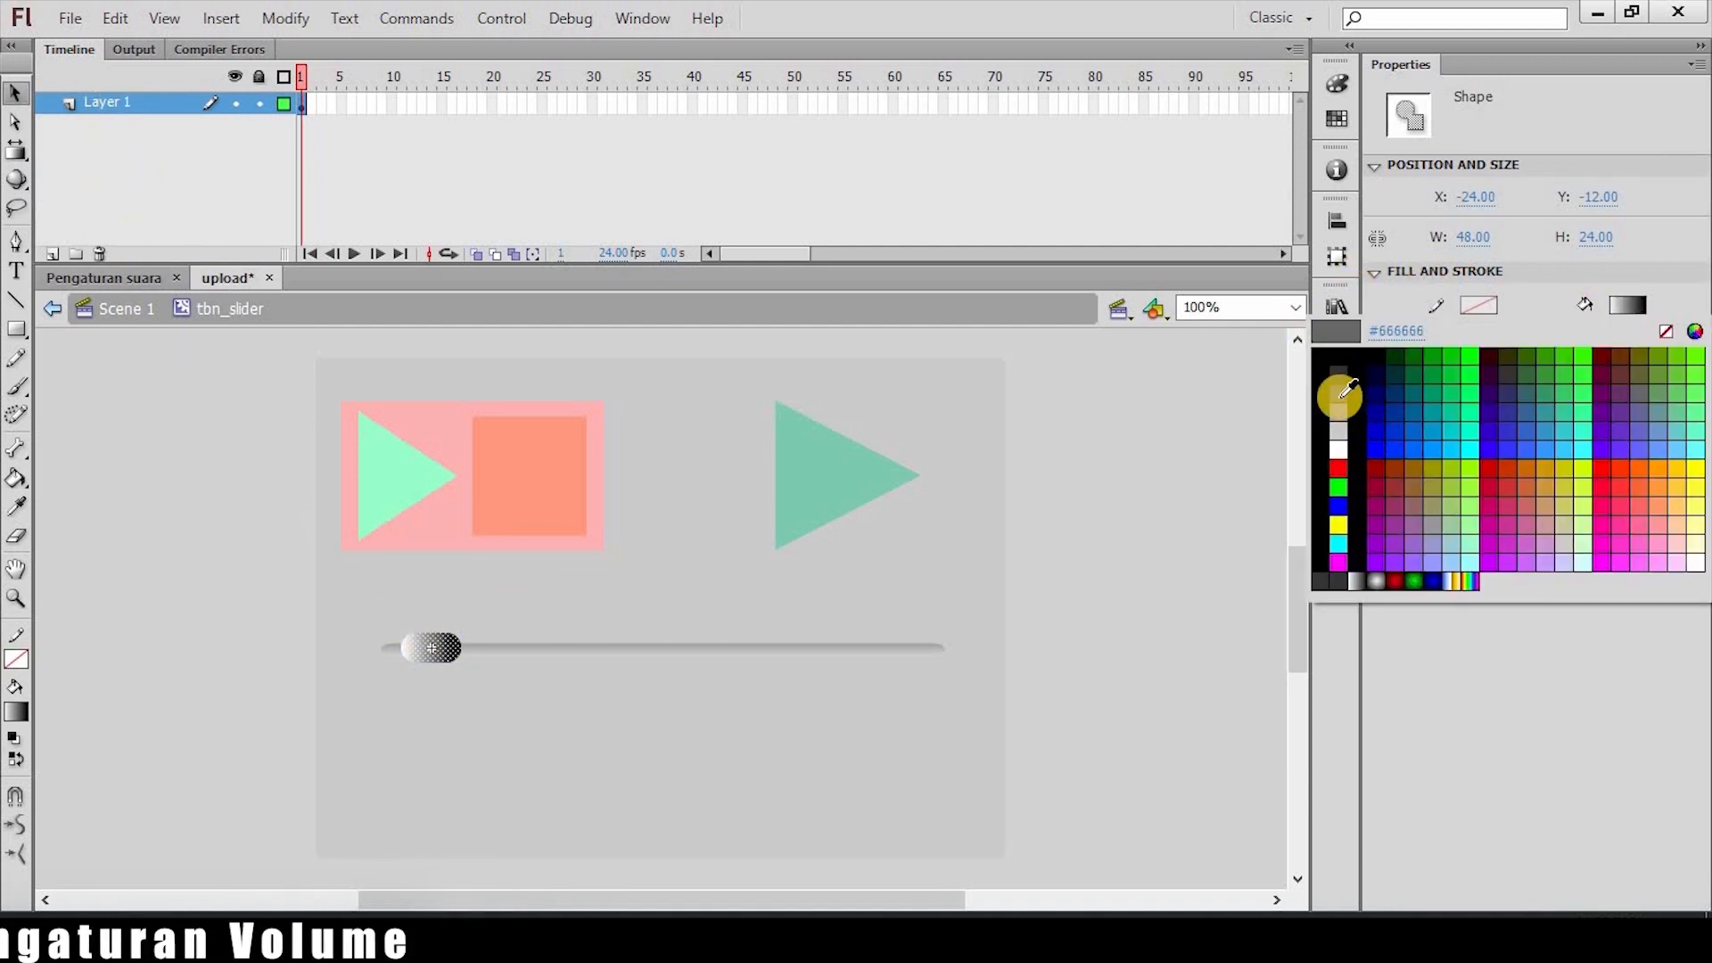
click(1340, 394)
click(526, 629)
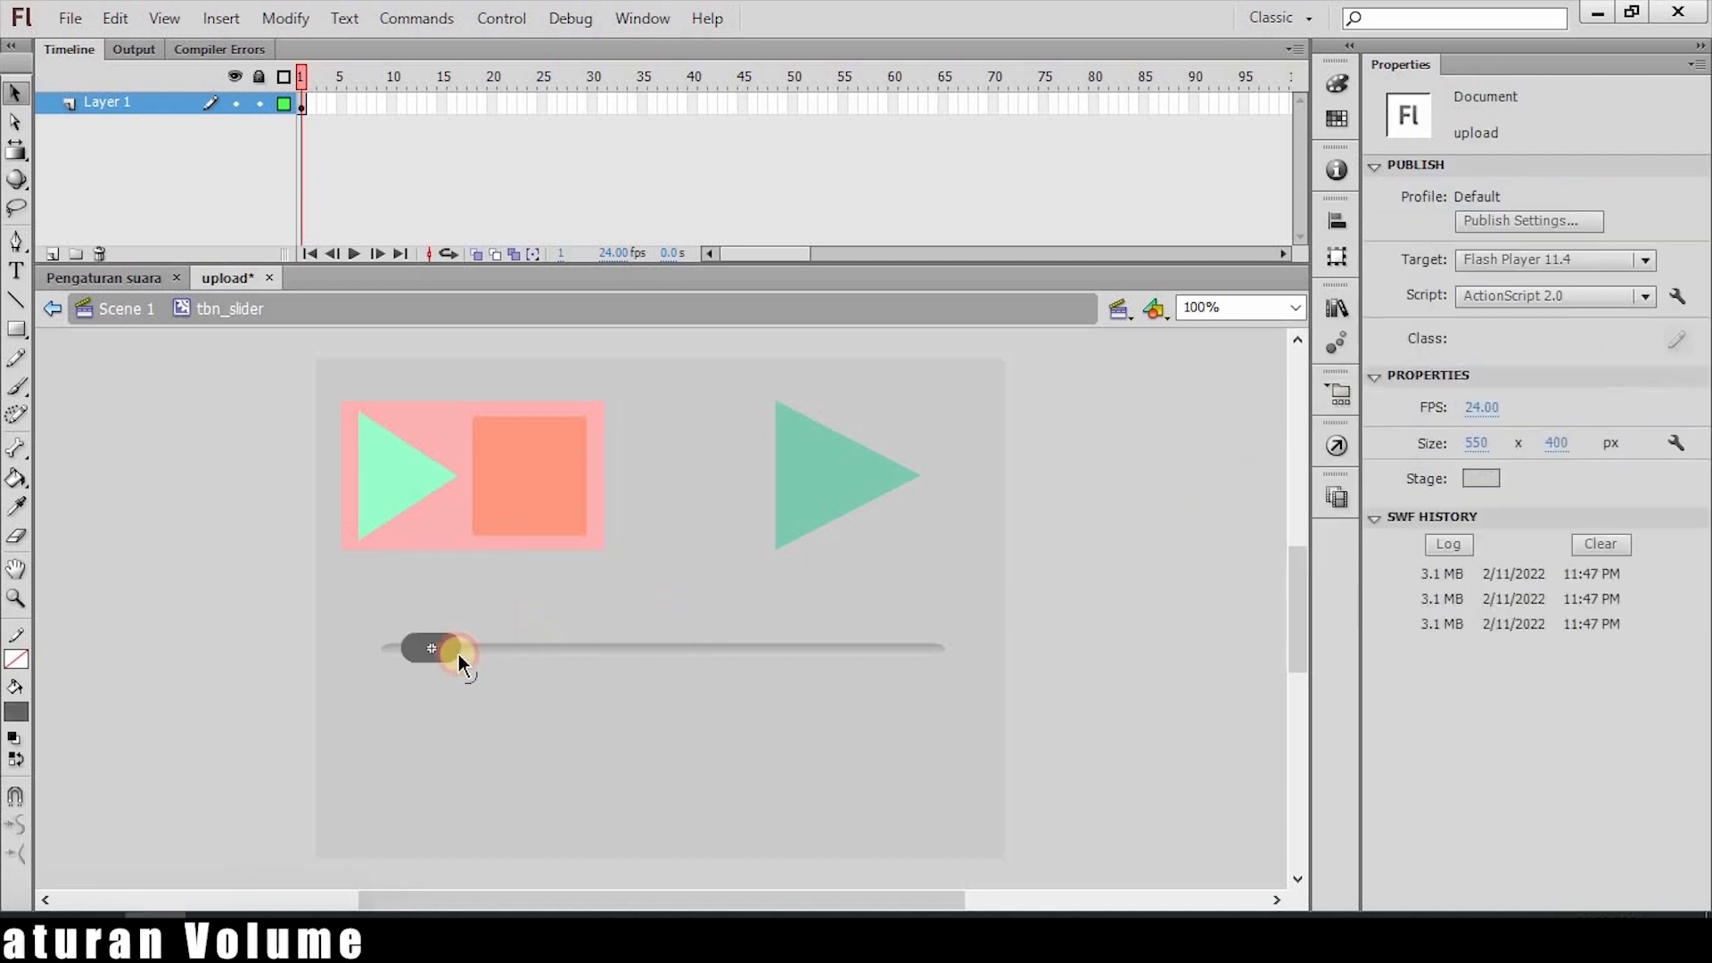
Add a new layer above Layer 1 inside tbn_slider and duplicate the button shape's frame onto it.
click(459, 655)
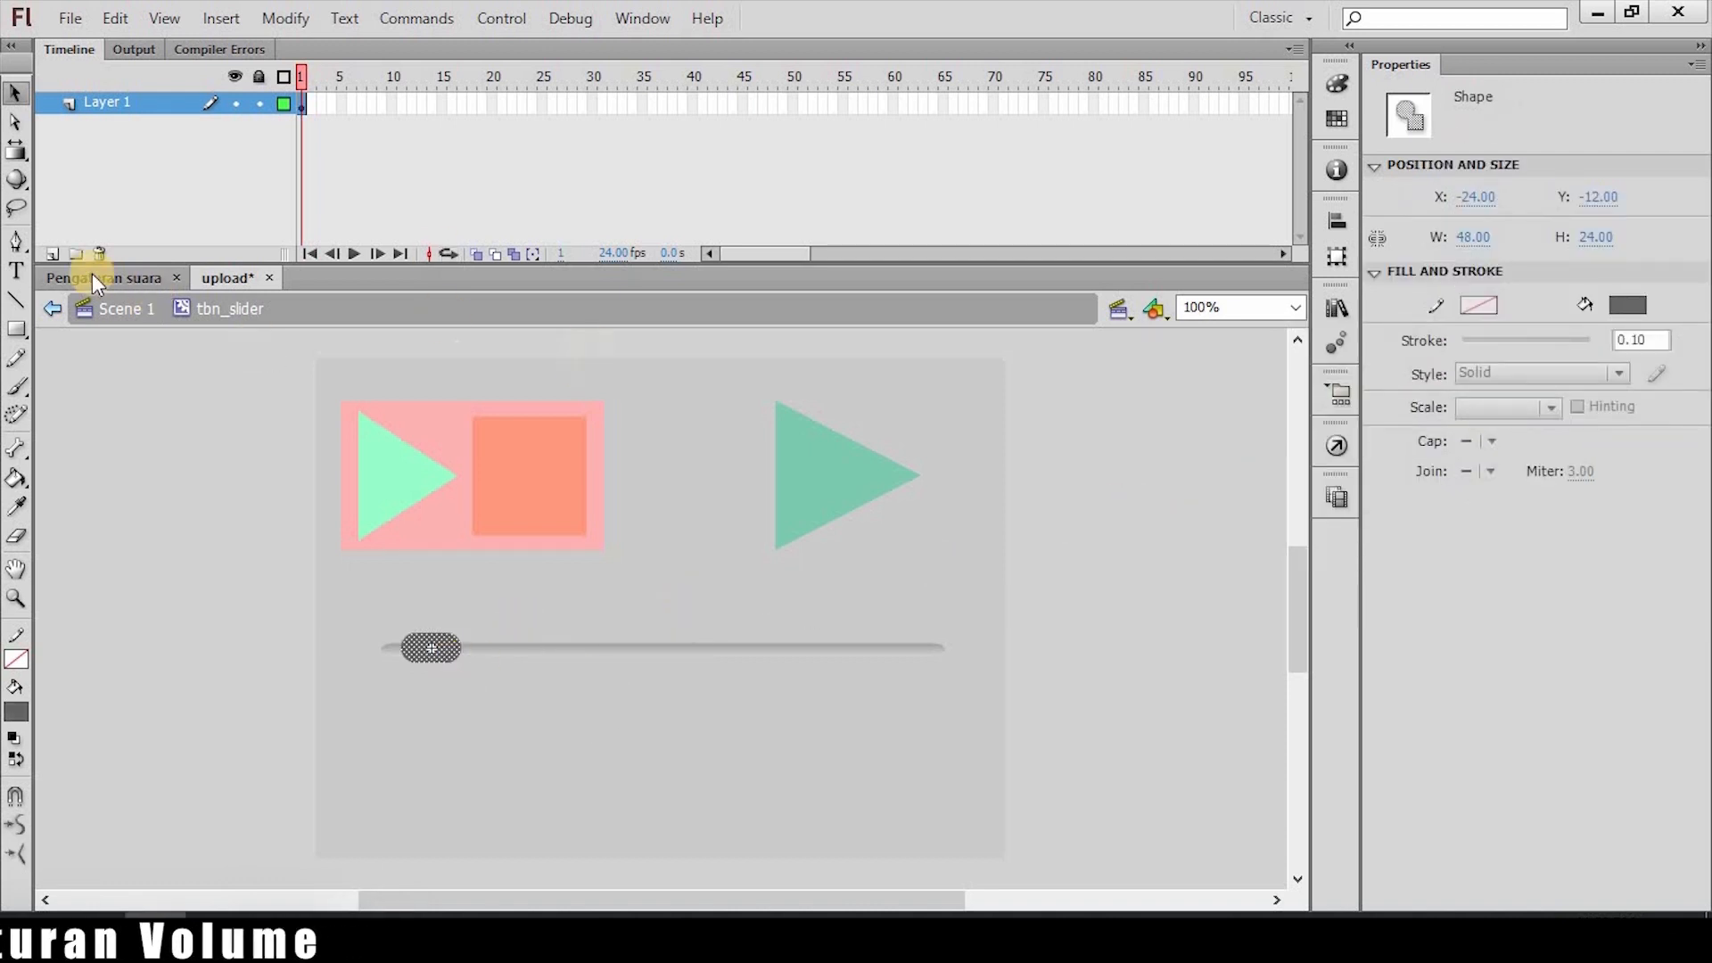
click(53, 254)
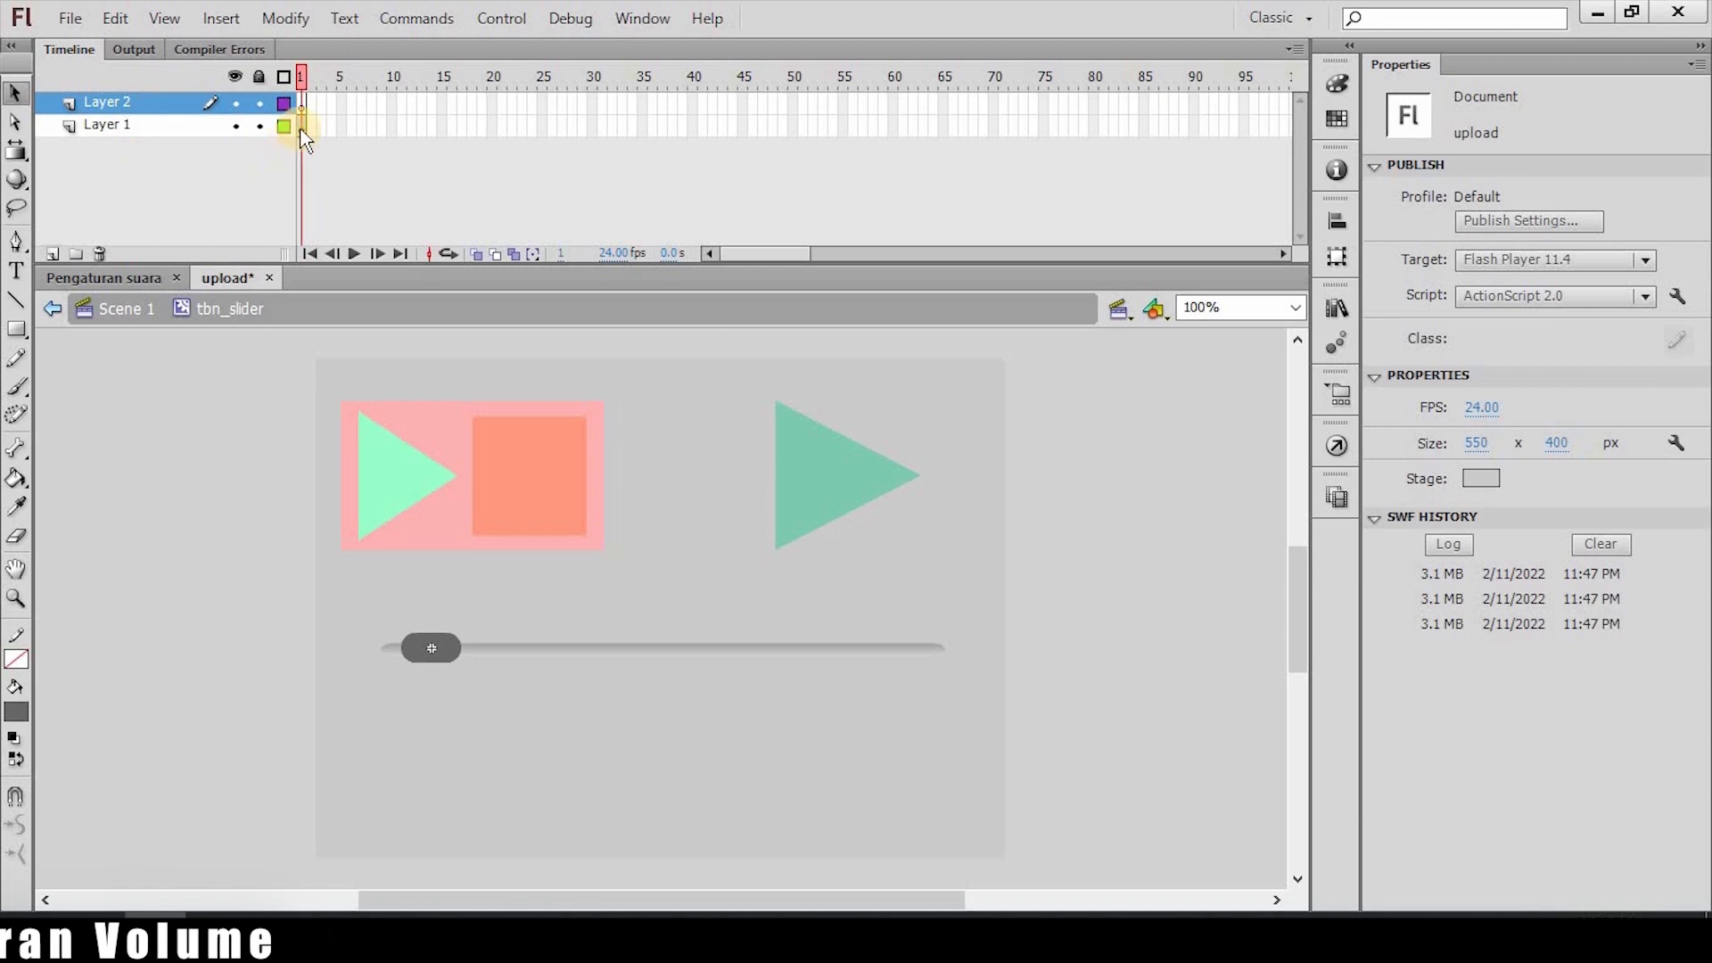
click(136, 124)
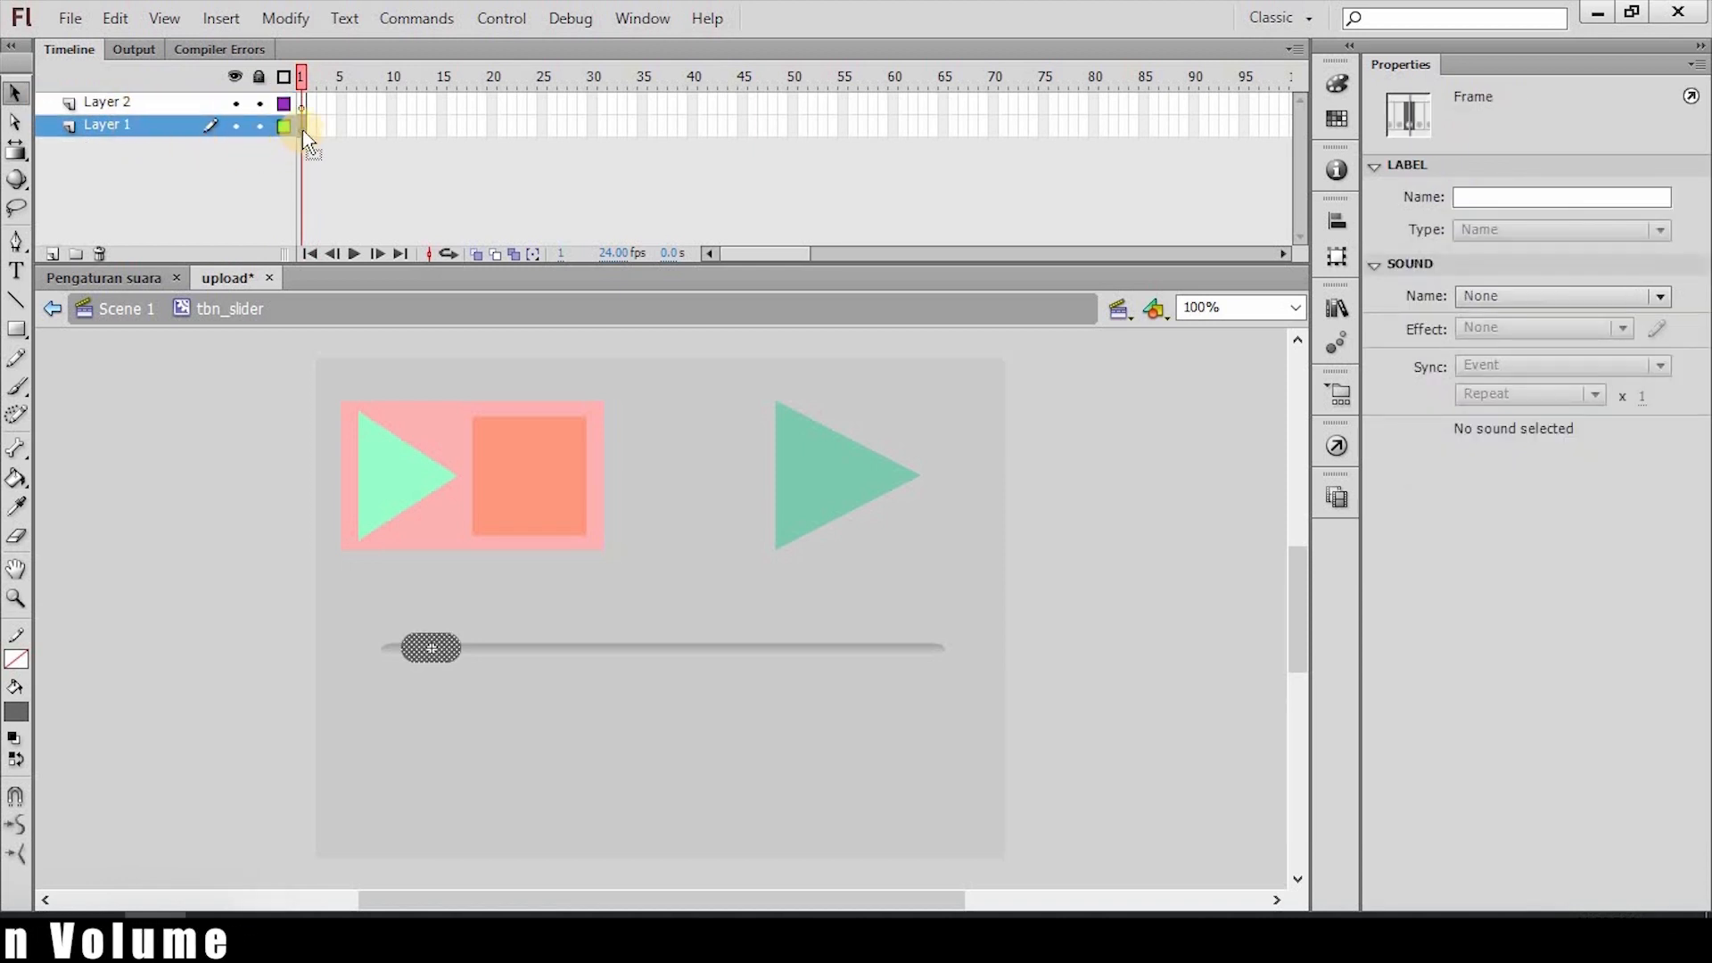
drag(305, 134, 278, 108)
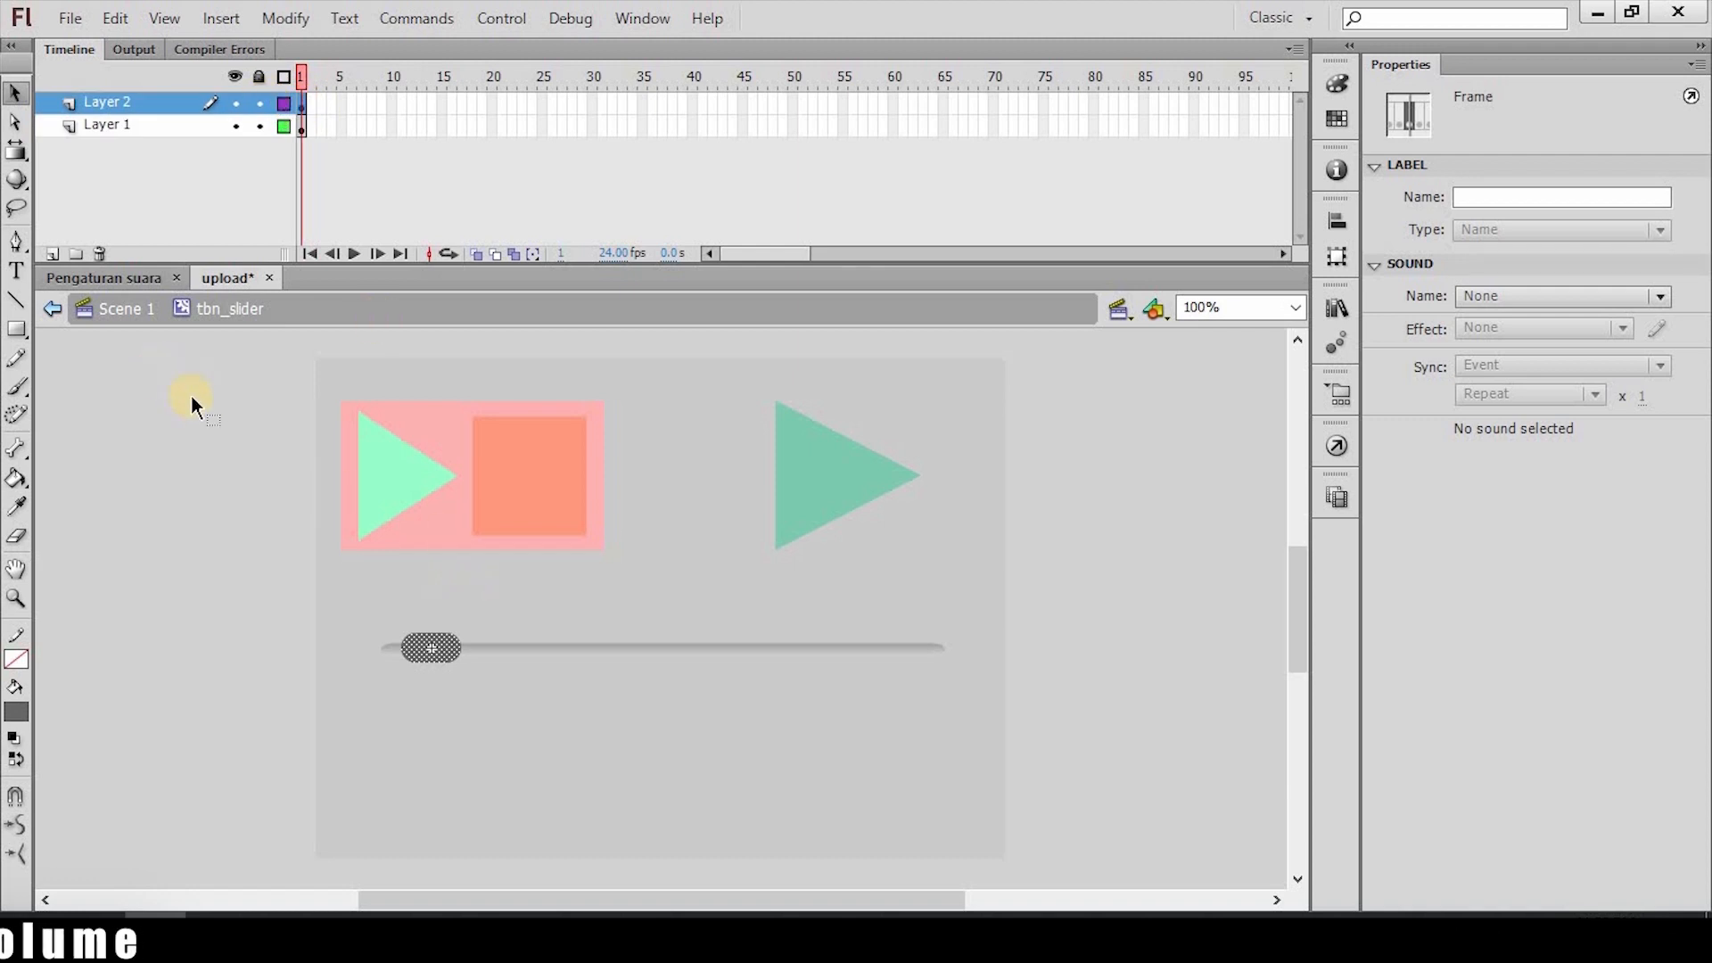
Scale the Layer 2 copy of the button shape about its center to roughly 40.3 by 17.8 px with Free Transform.
click(17, 149)
click(19, 153)
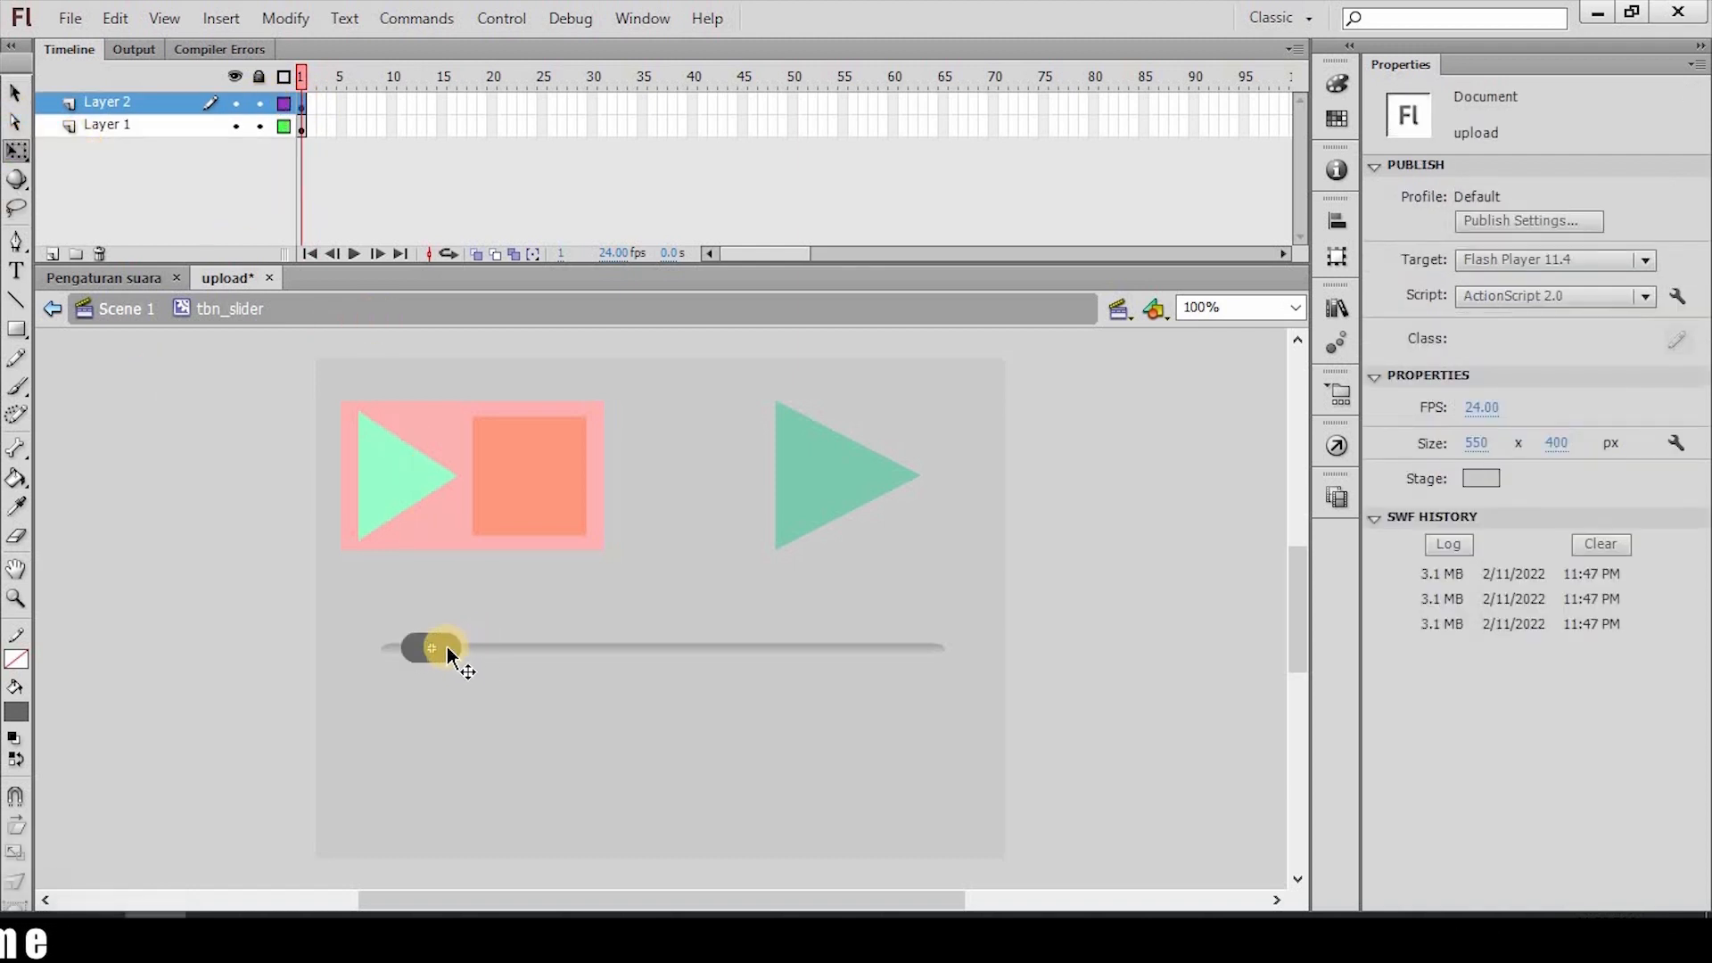
click(446, 645)
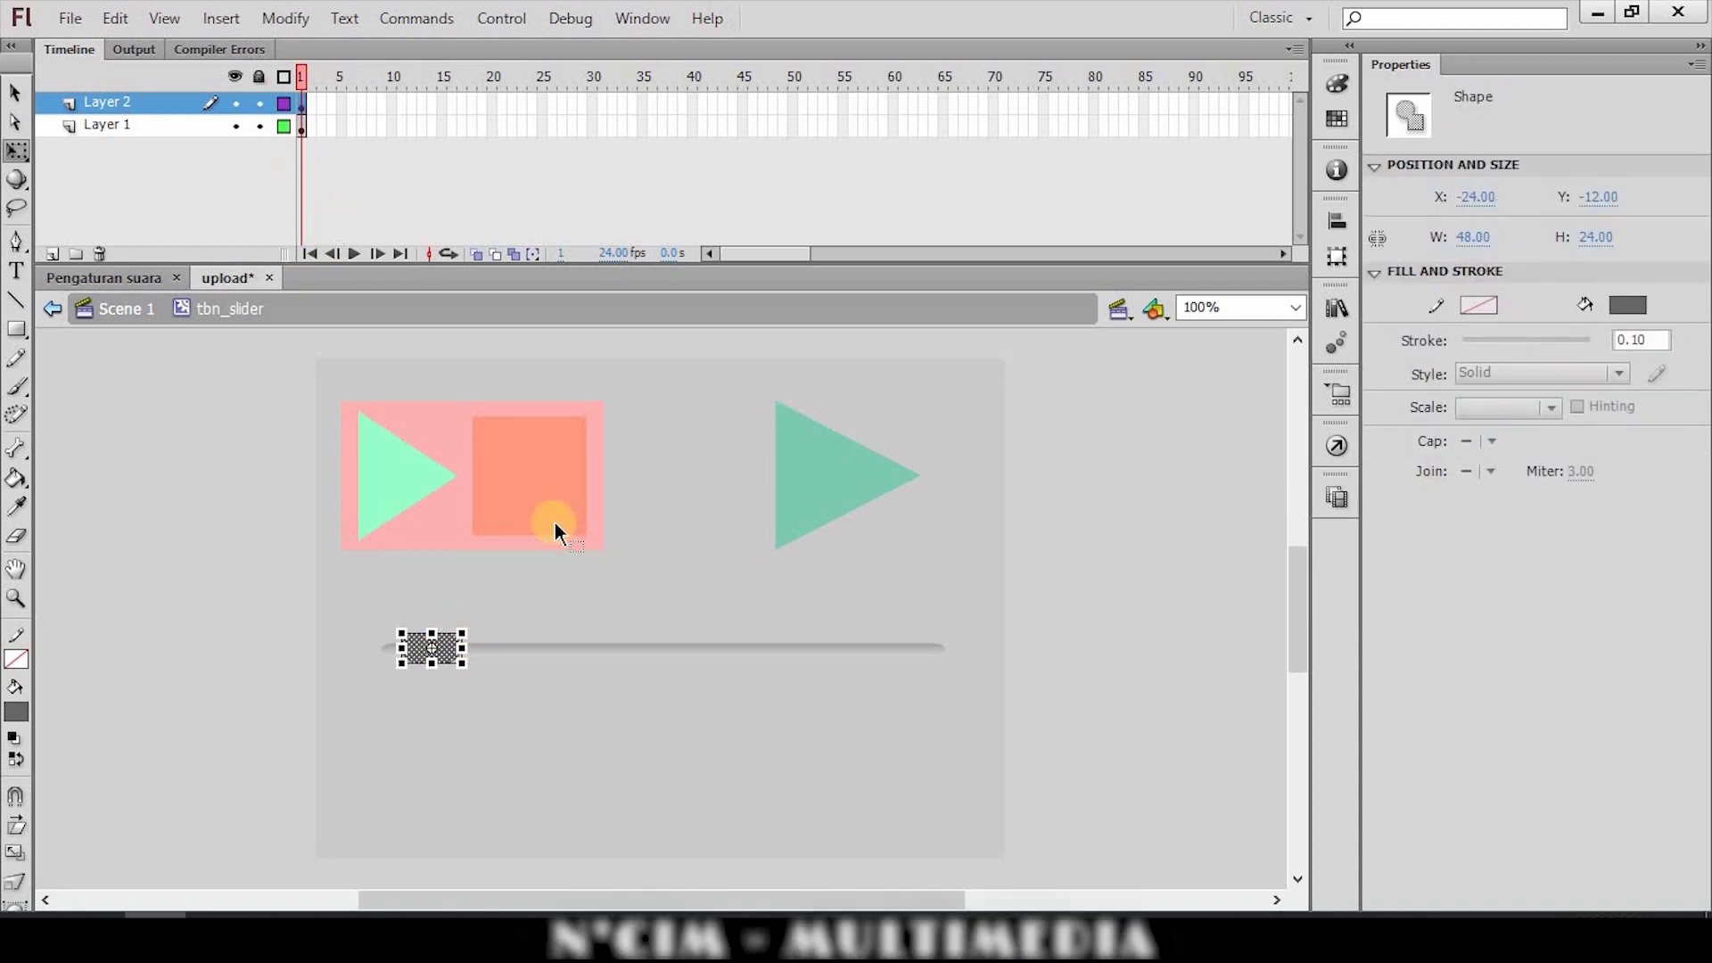
mouse_move(453, 638)
mouse_down()
mouse_move(440, 642)
mouse_move(458, 635)
mouse_up()
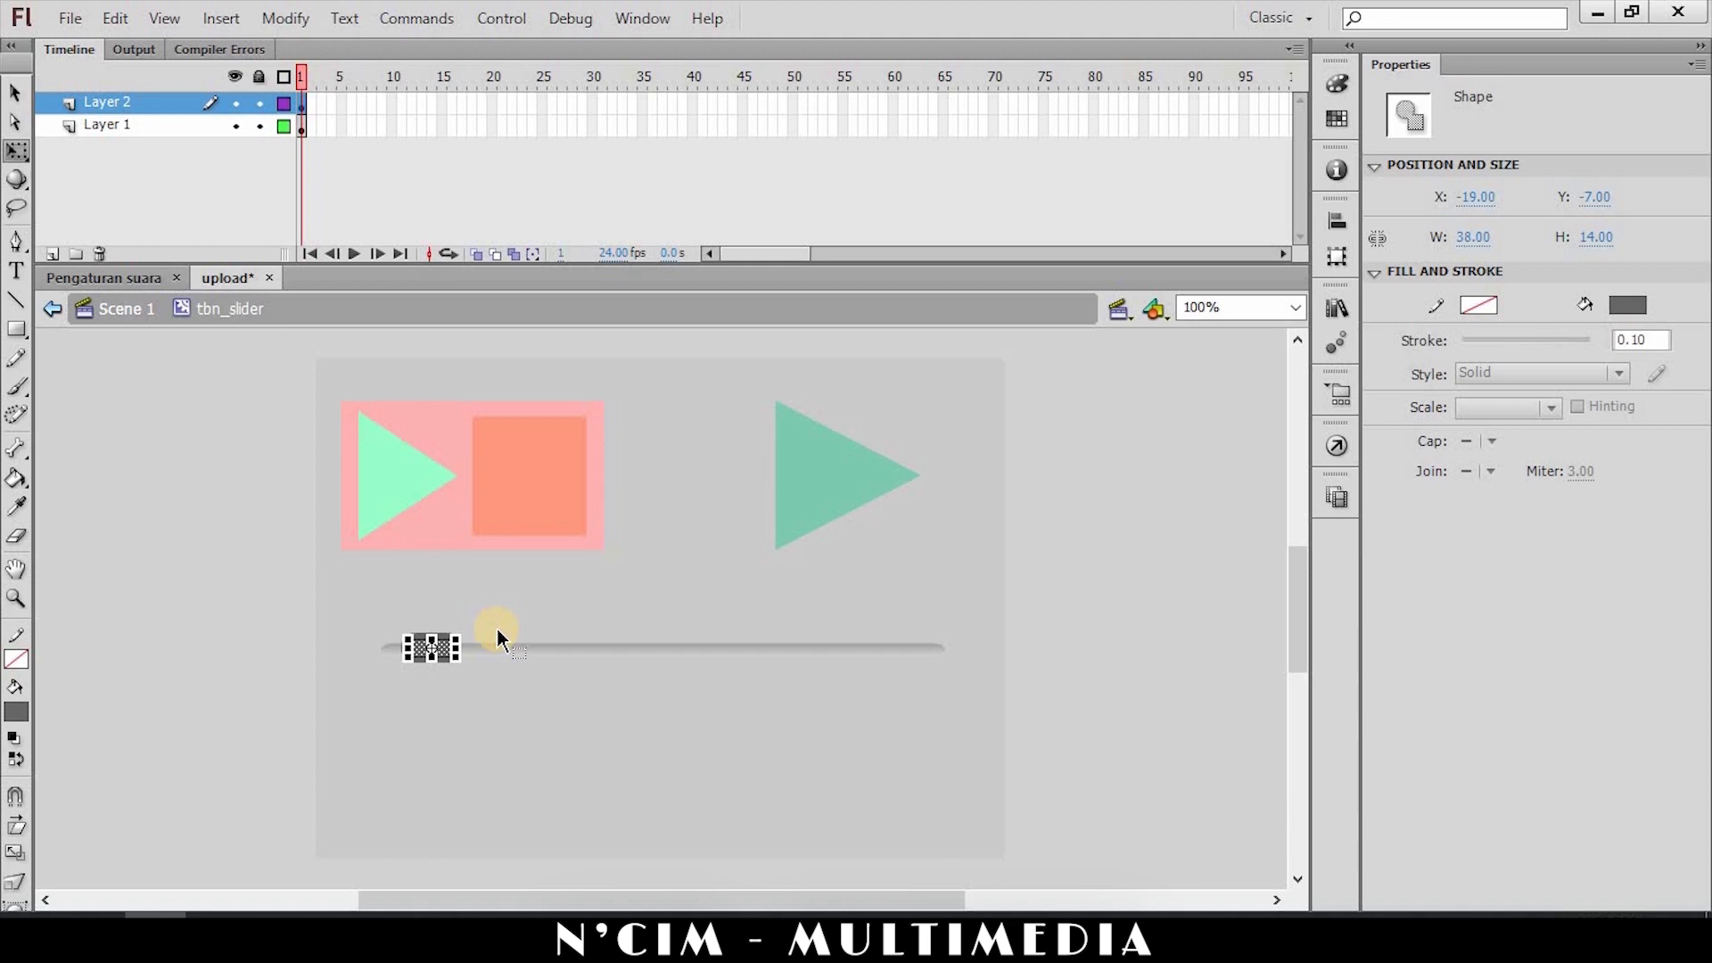
key(ctrl+equal)
key(ctrl+equal)
key(ctrl+equal)
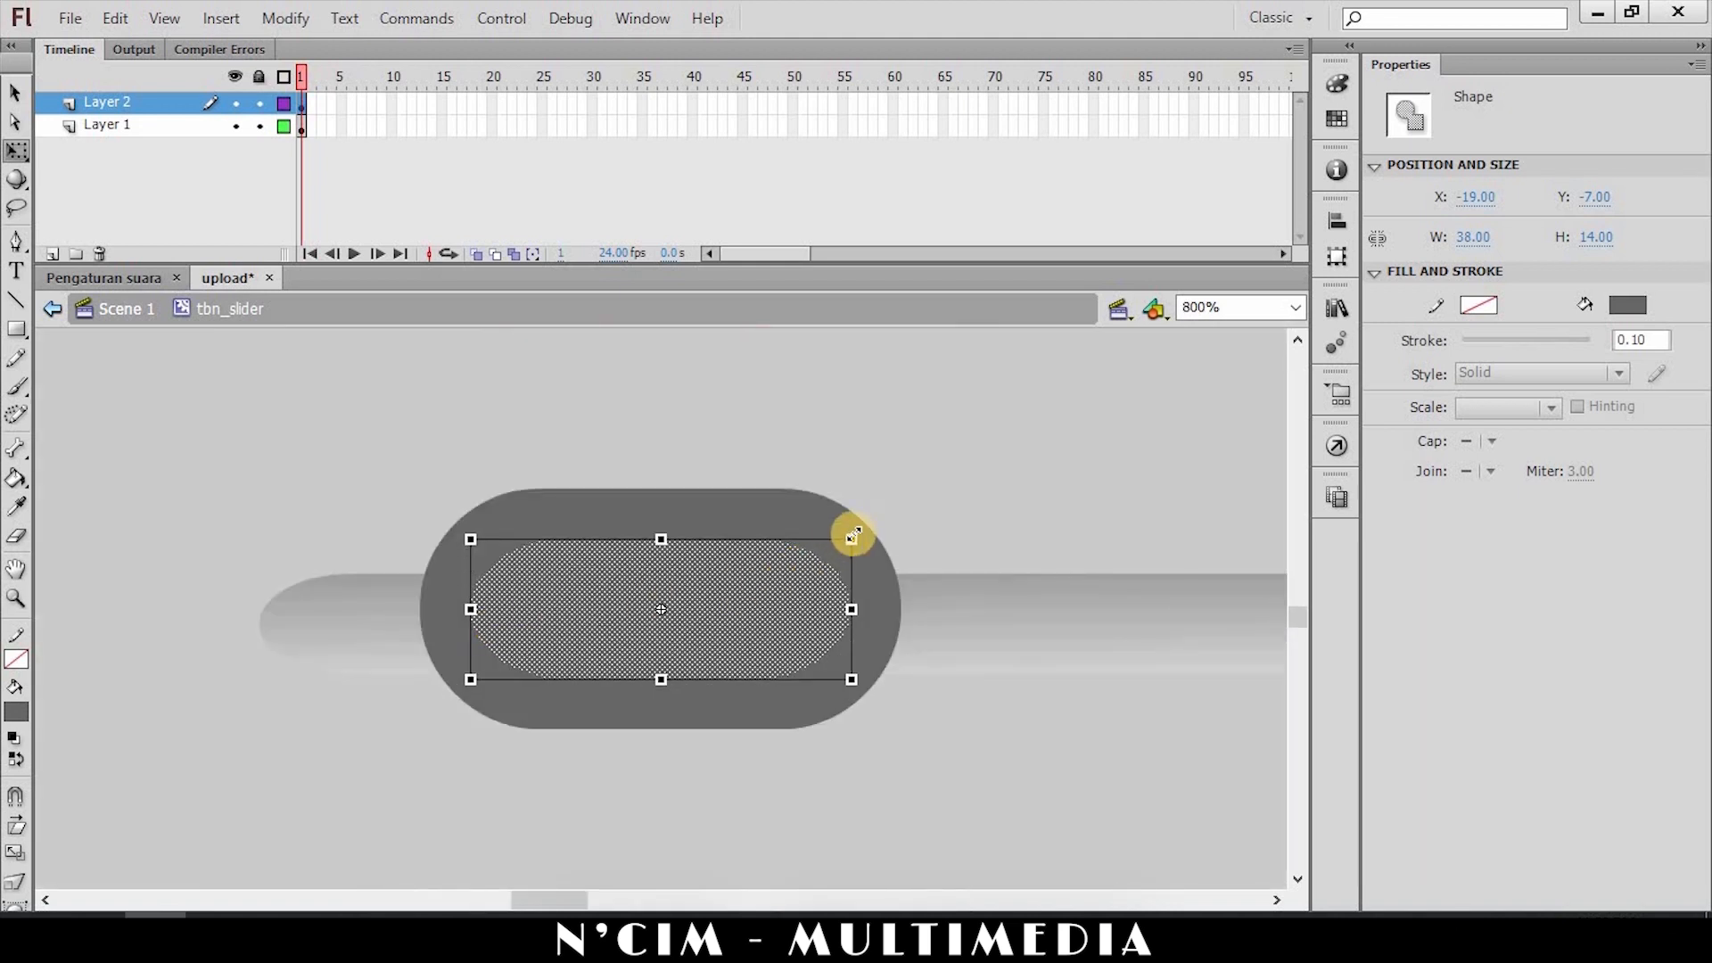
drag(846, 539, 862, 519)
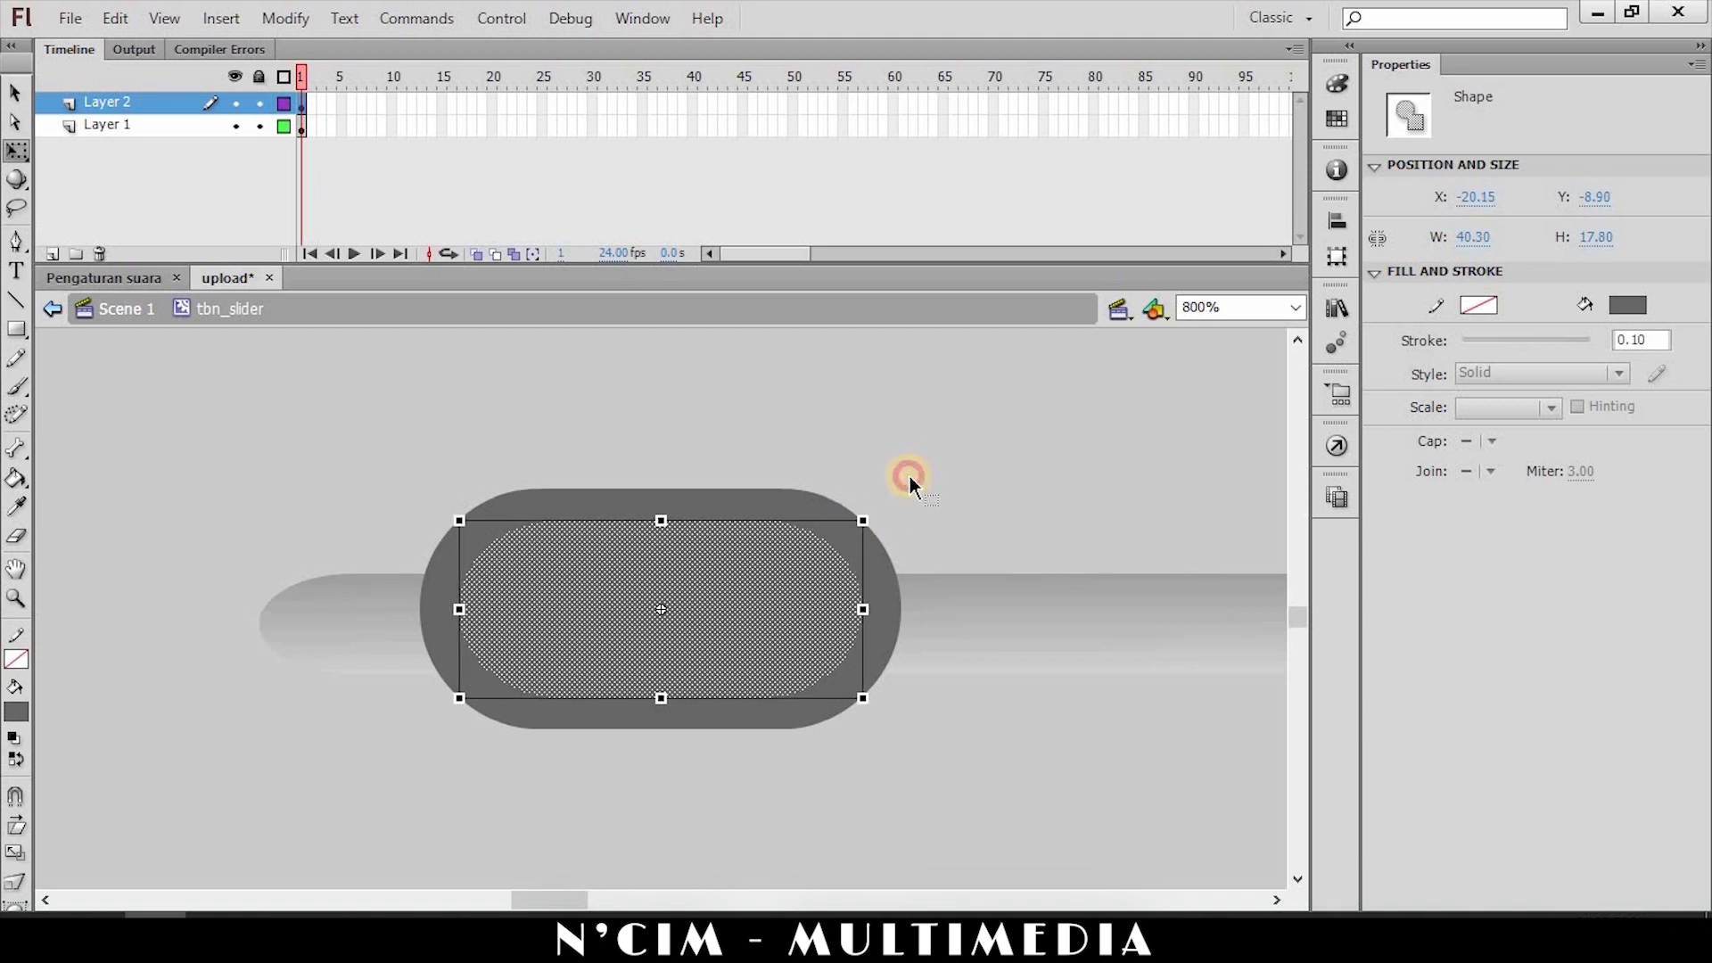
Fill the smaller inner button shape on Layer 2 of tbn_slider with a solid darker gray.
click(909, 476)
click(778, 588)
click(1626, 306)
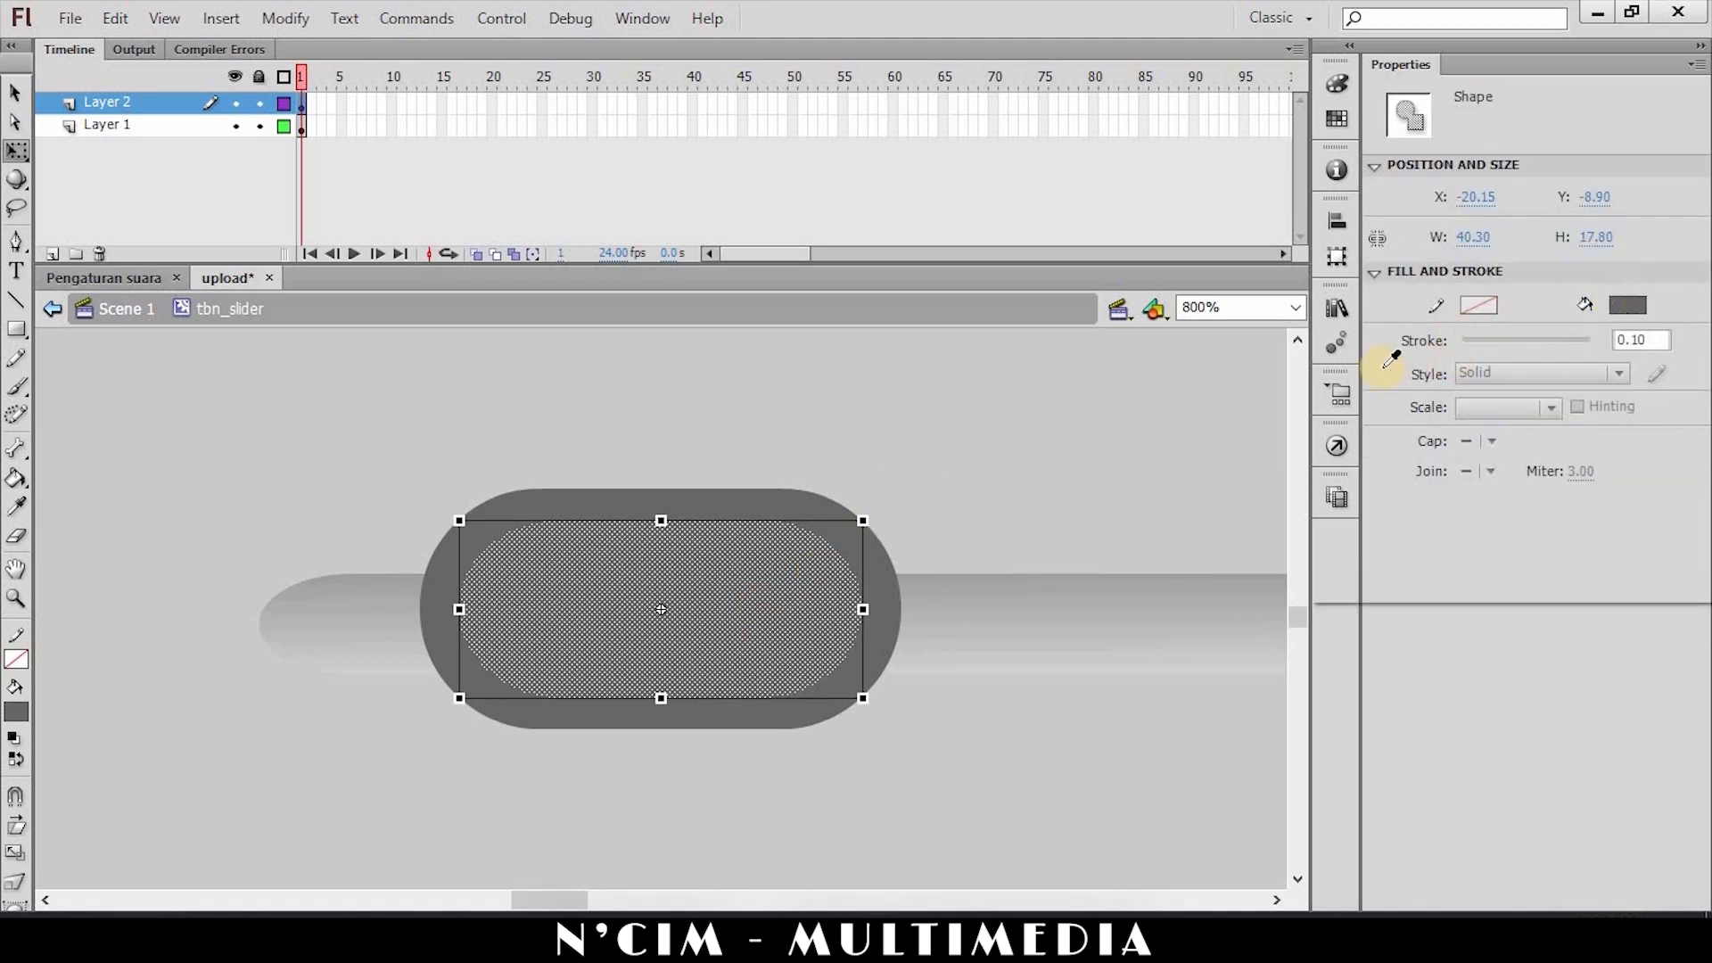
click(1340, 383)
click(941, 479)
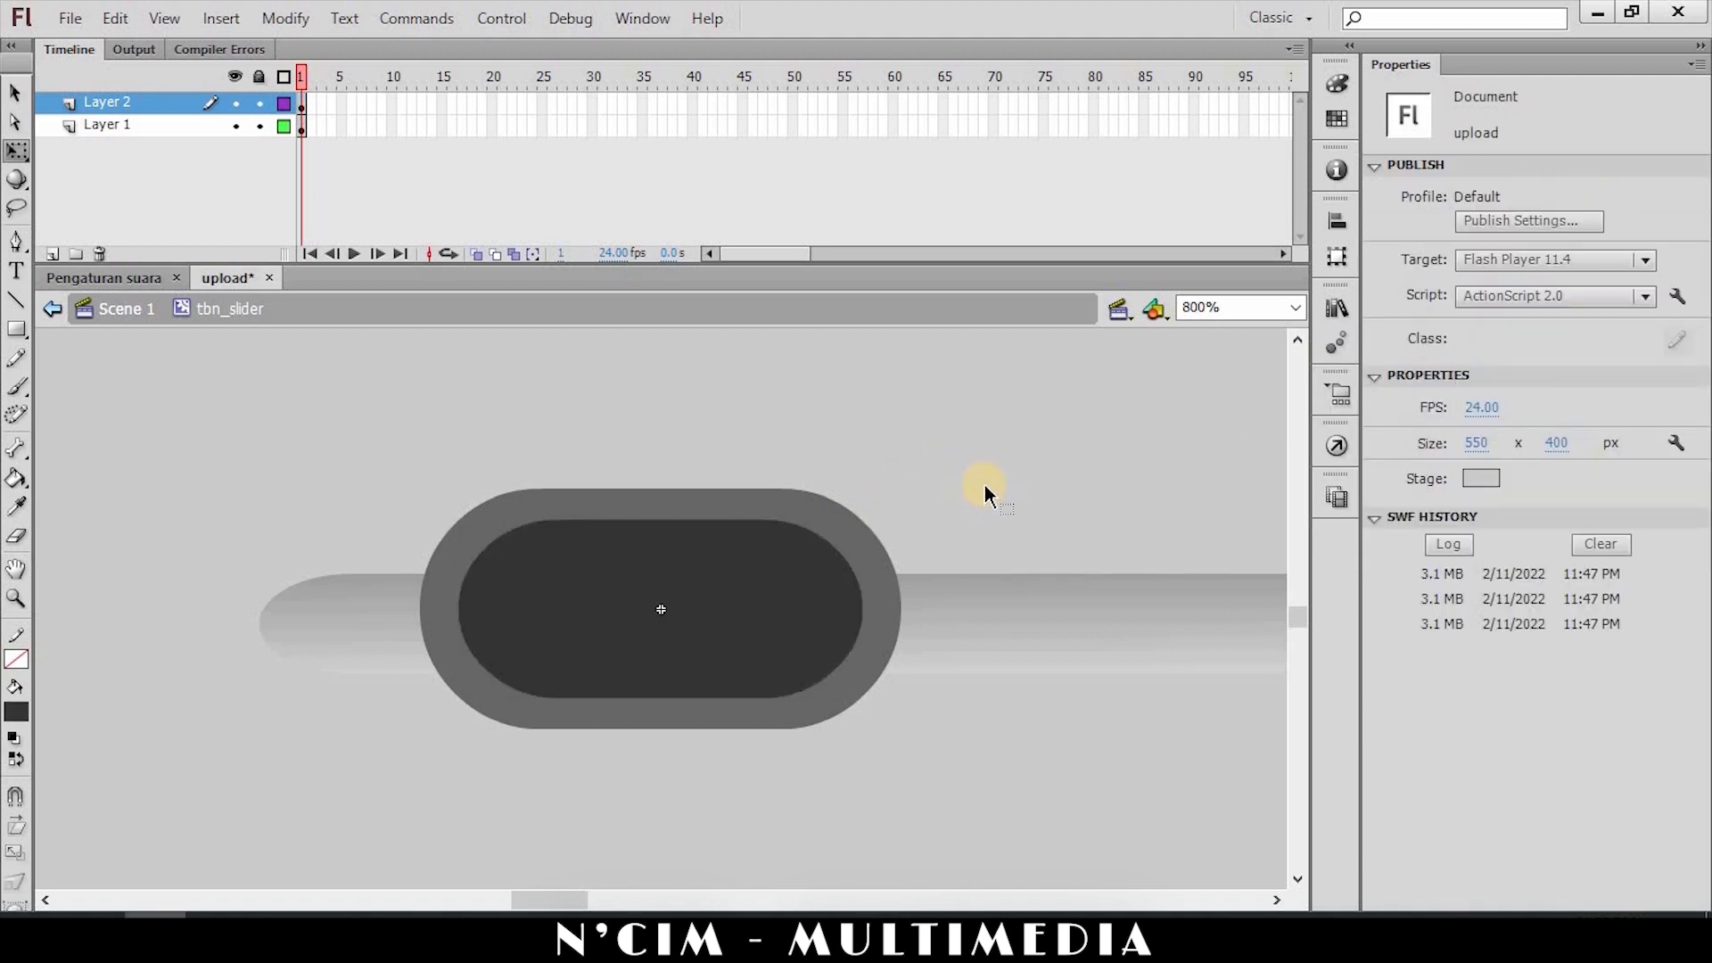
key(ctrl+minus)
key(ctrl+minus)
key(ctrl+minus)
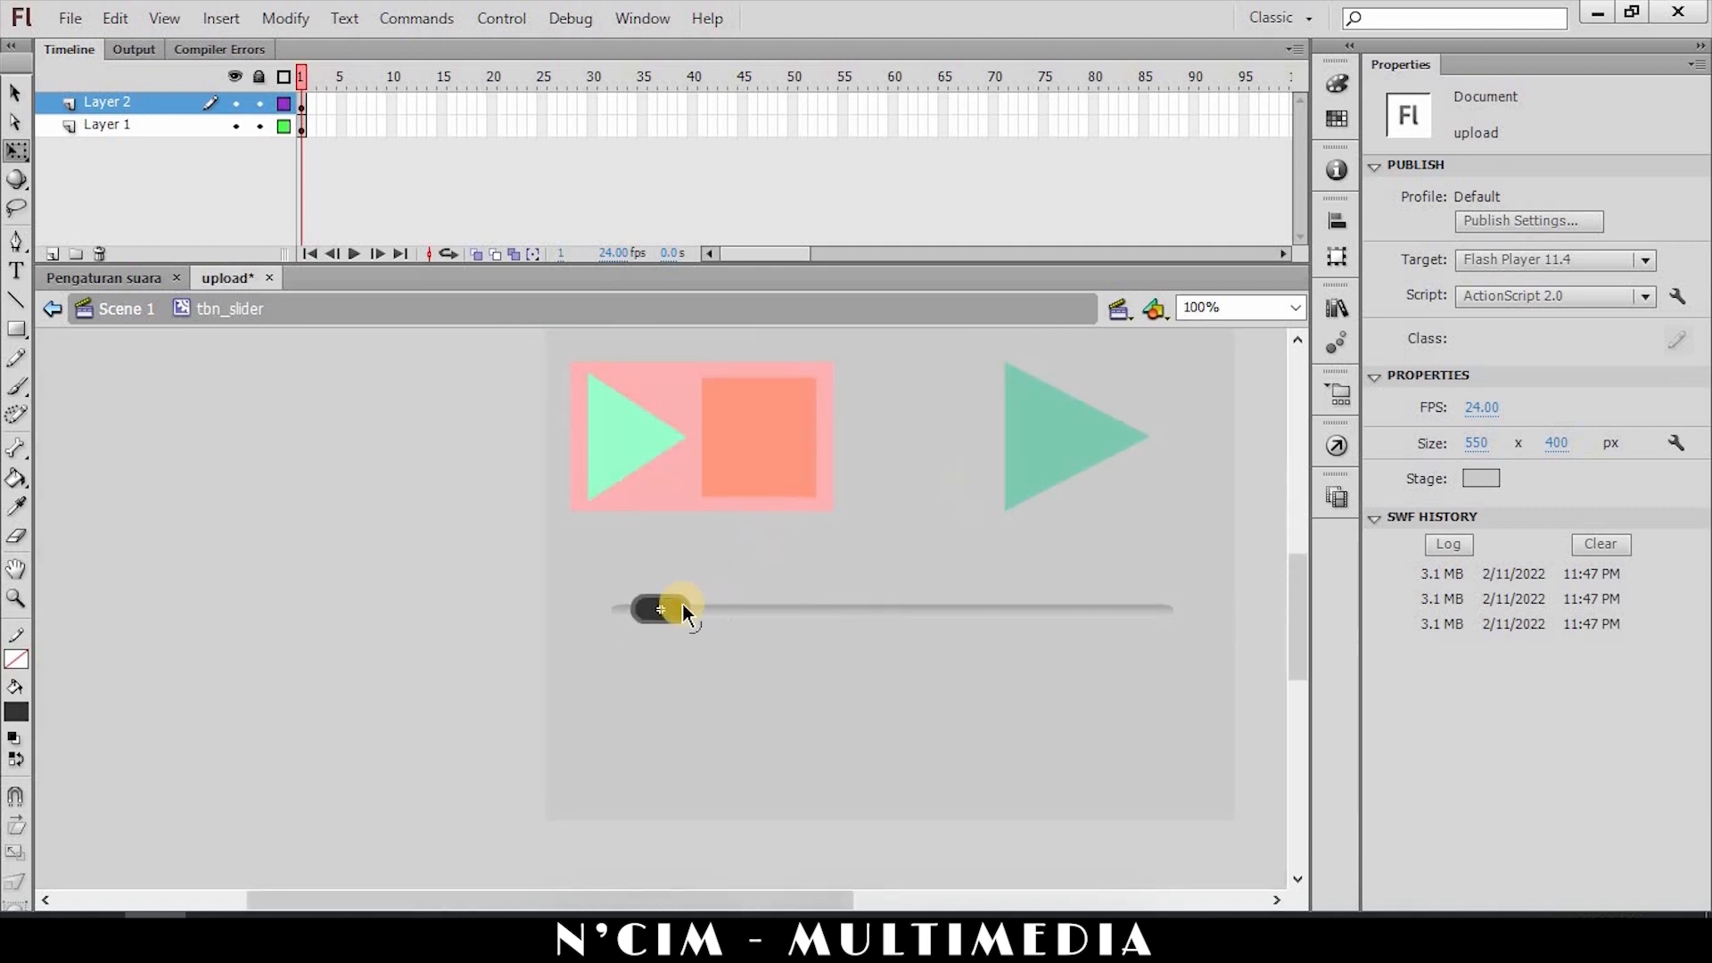
Apply a white-to-black linear gradient fill to the inner button shape on Layer 2.
click(685, 605)
key(ctrl+equal)
key(ctrl+equal)
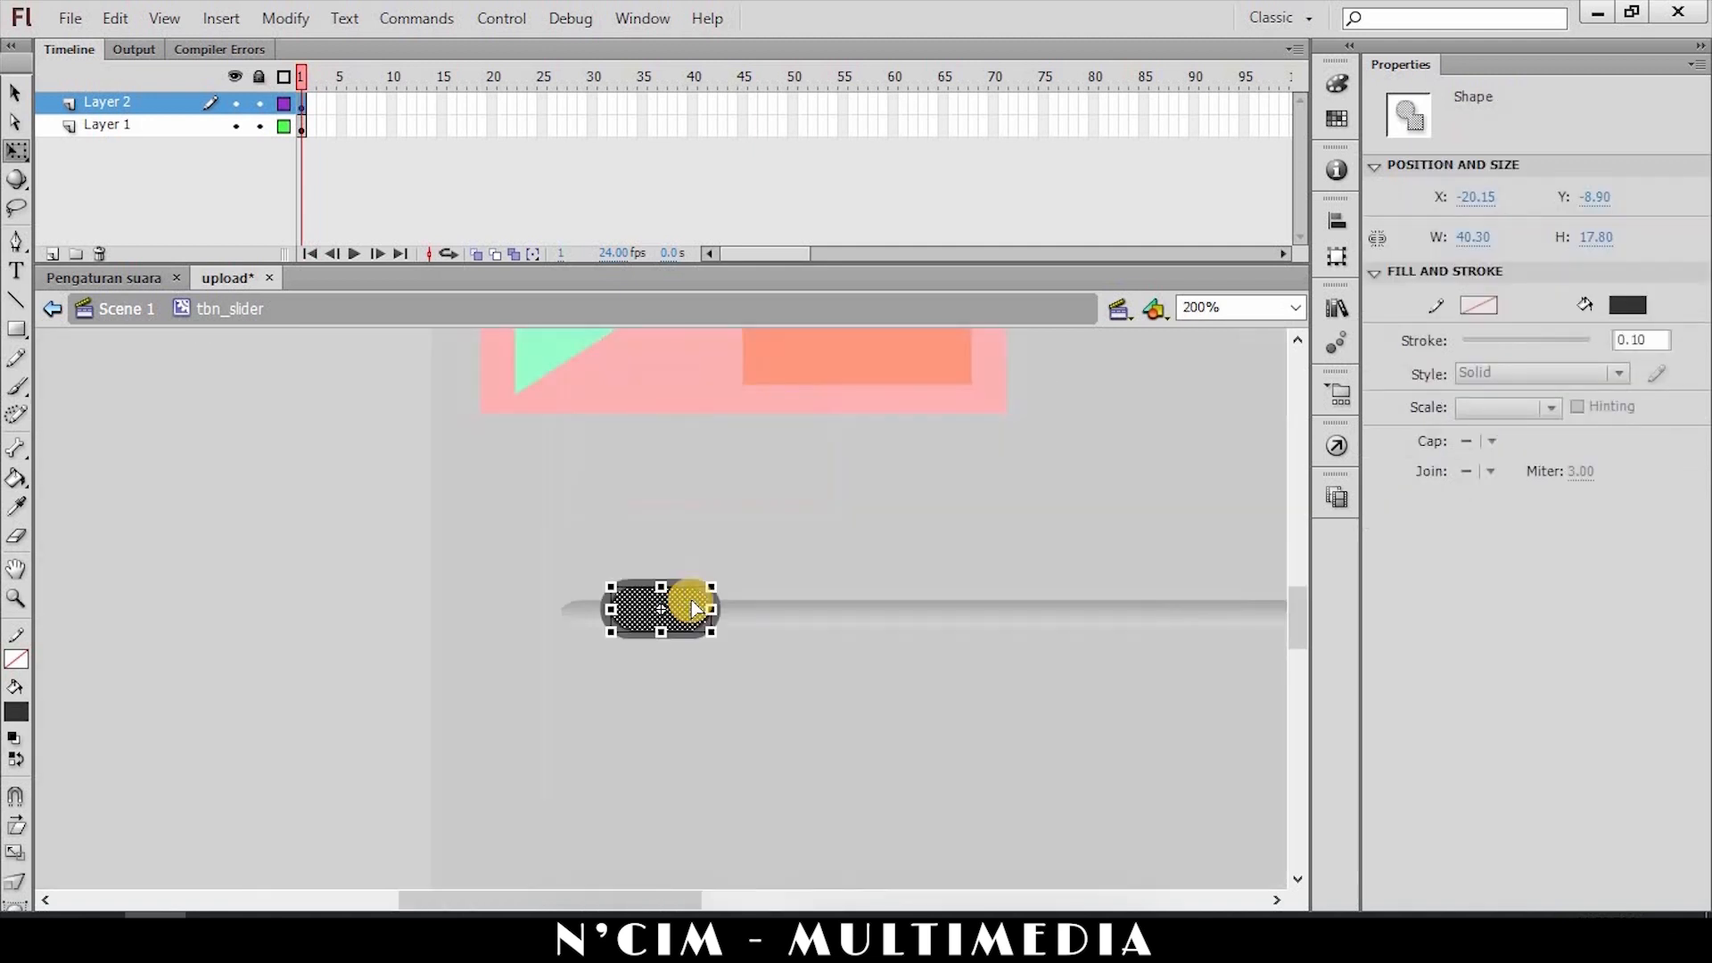
click(17, 712)
click(70, 681)
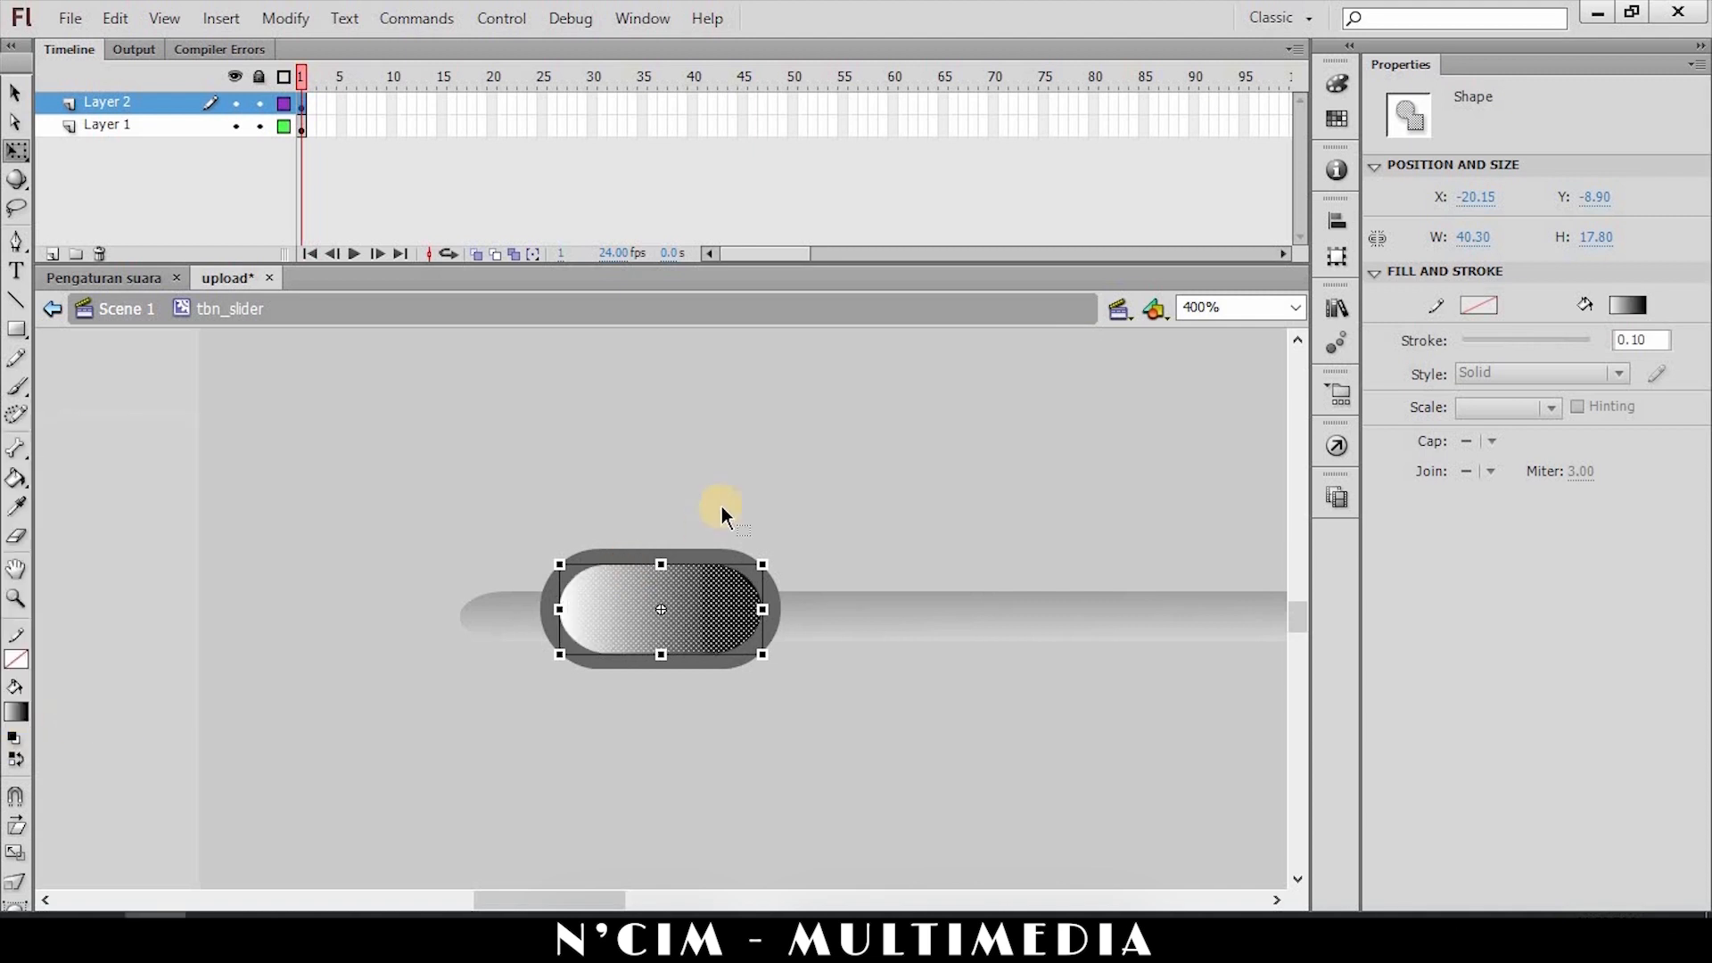
Rotate the inner shape's gradient with Gradient Transform so it runs vertically, with the black end at the top.
click(729, 489)
click(613, 573)
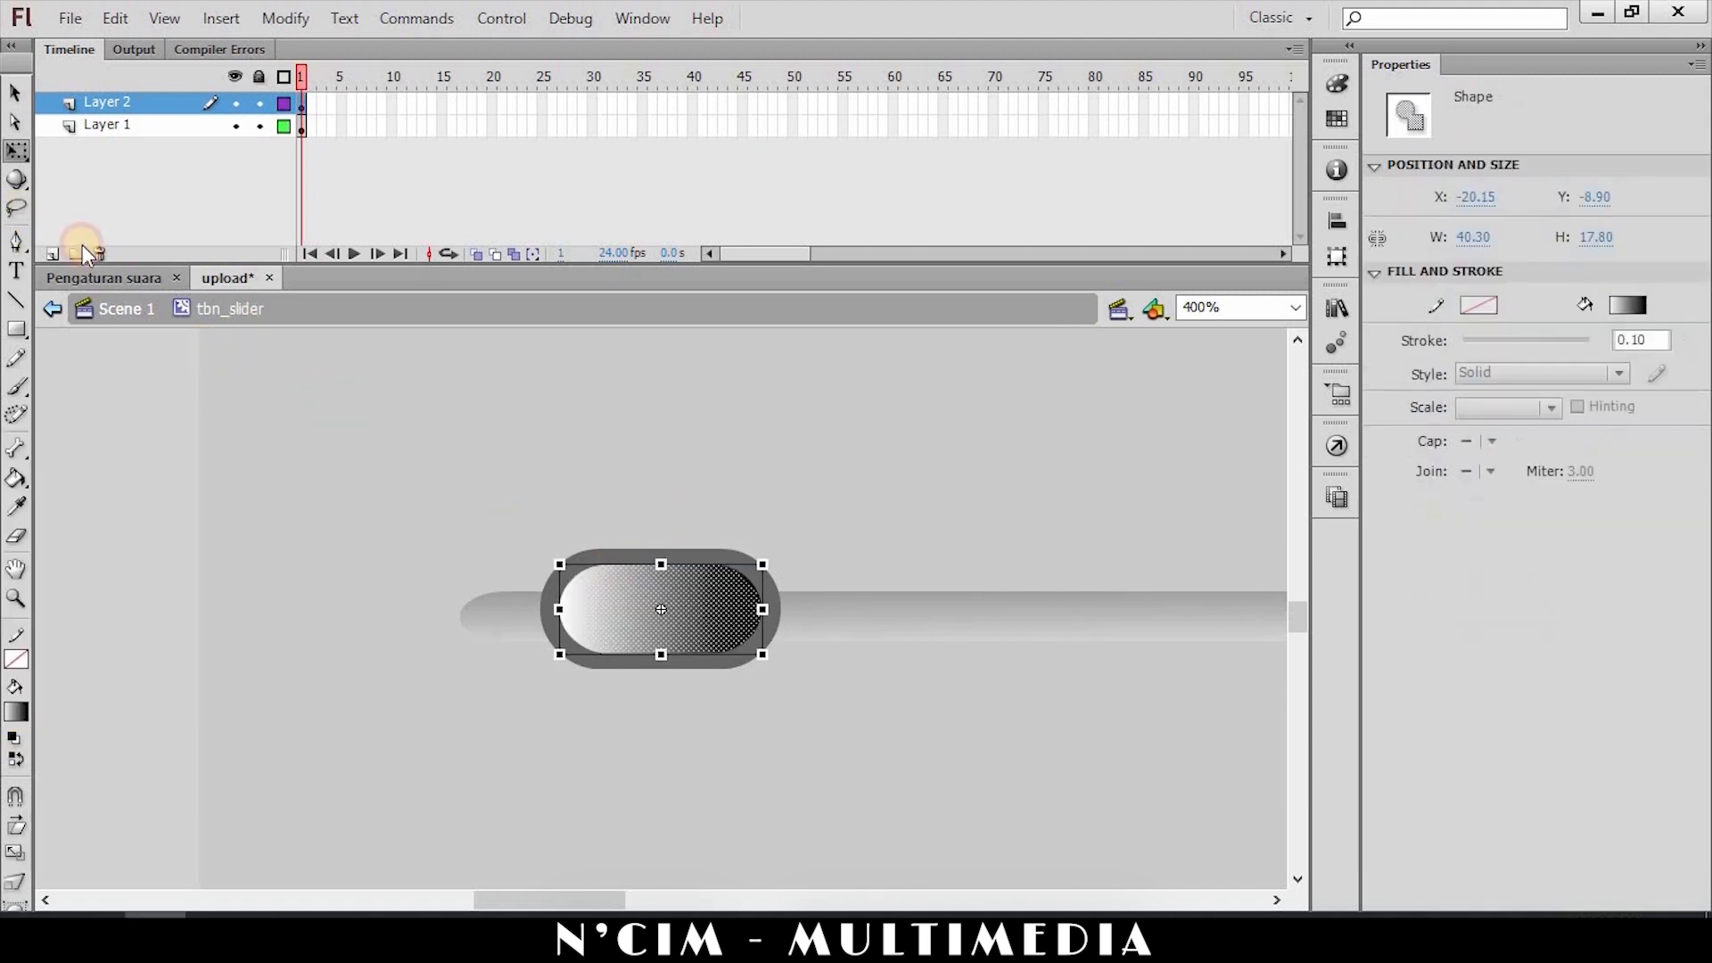
drag(18, 156, 89, 177)
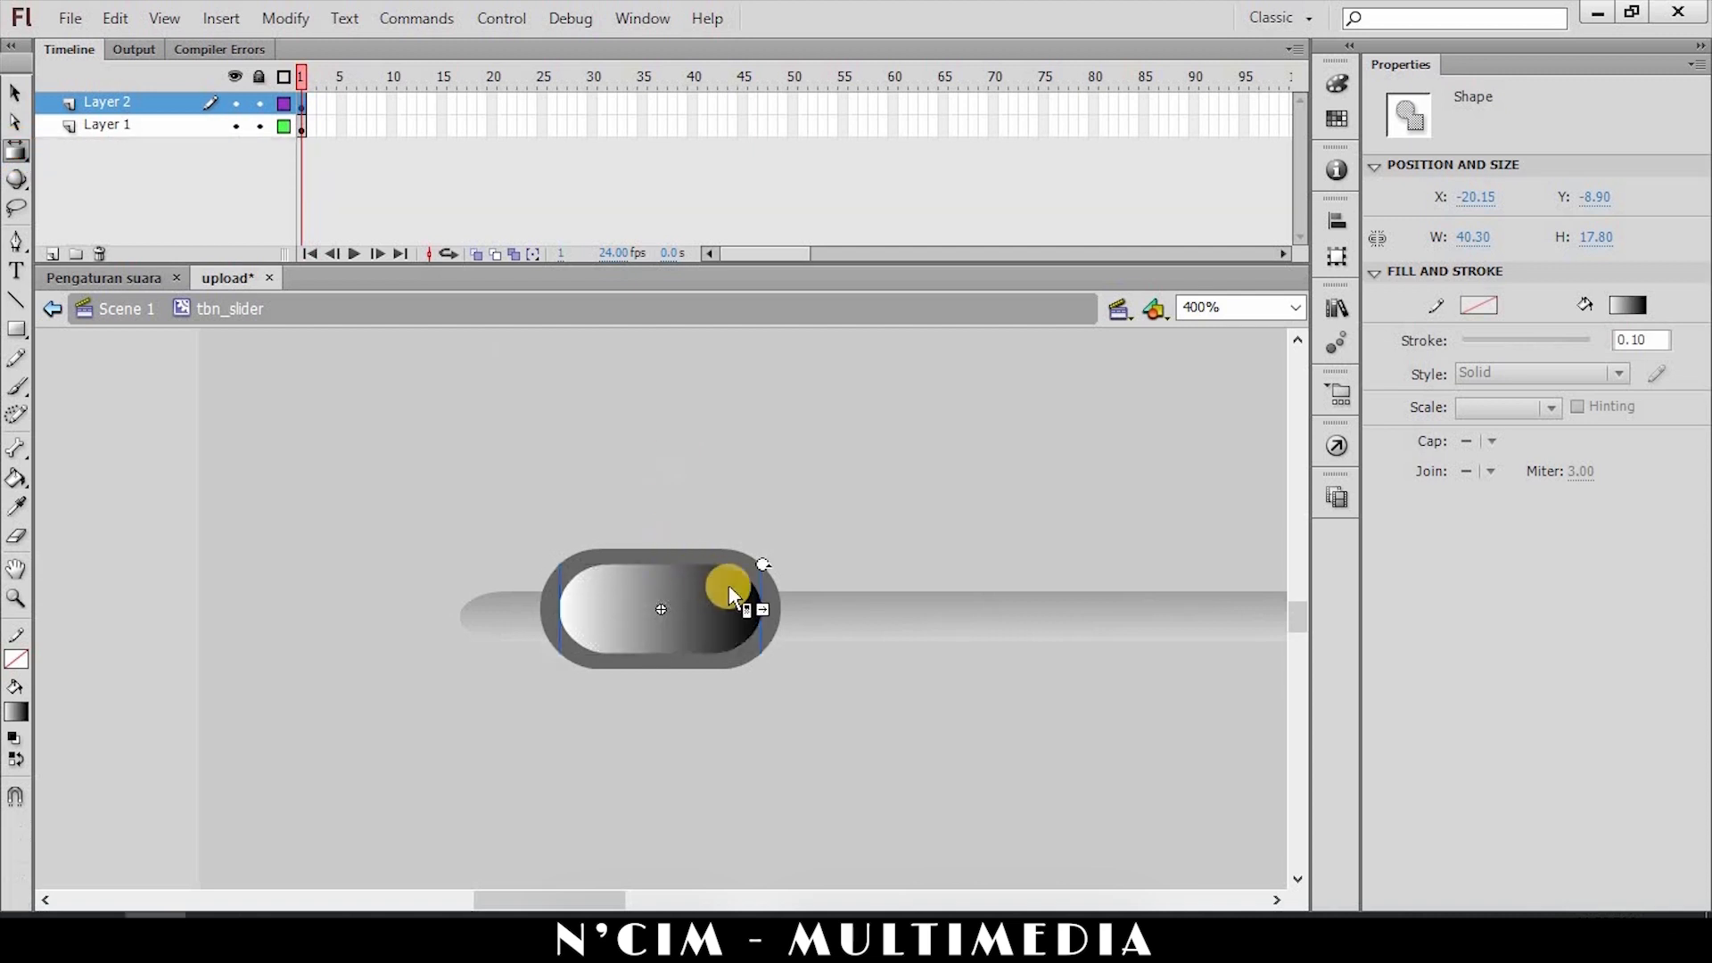
drag(765, 563, 662, 510)
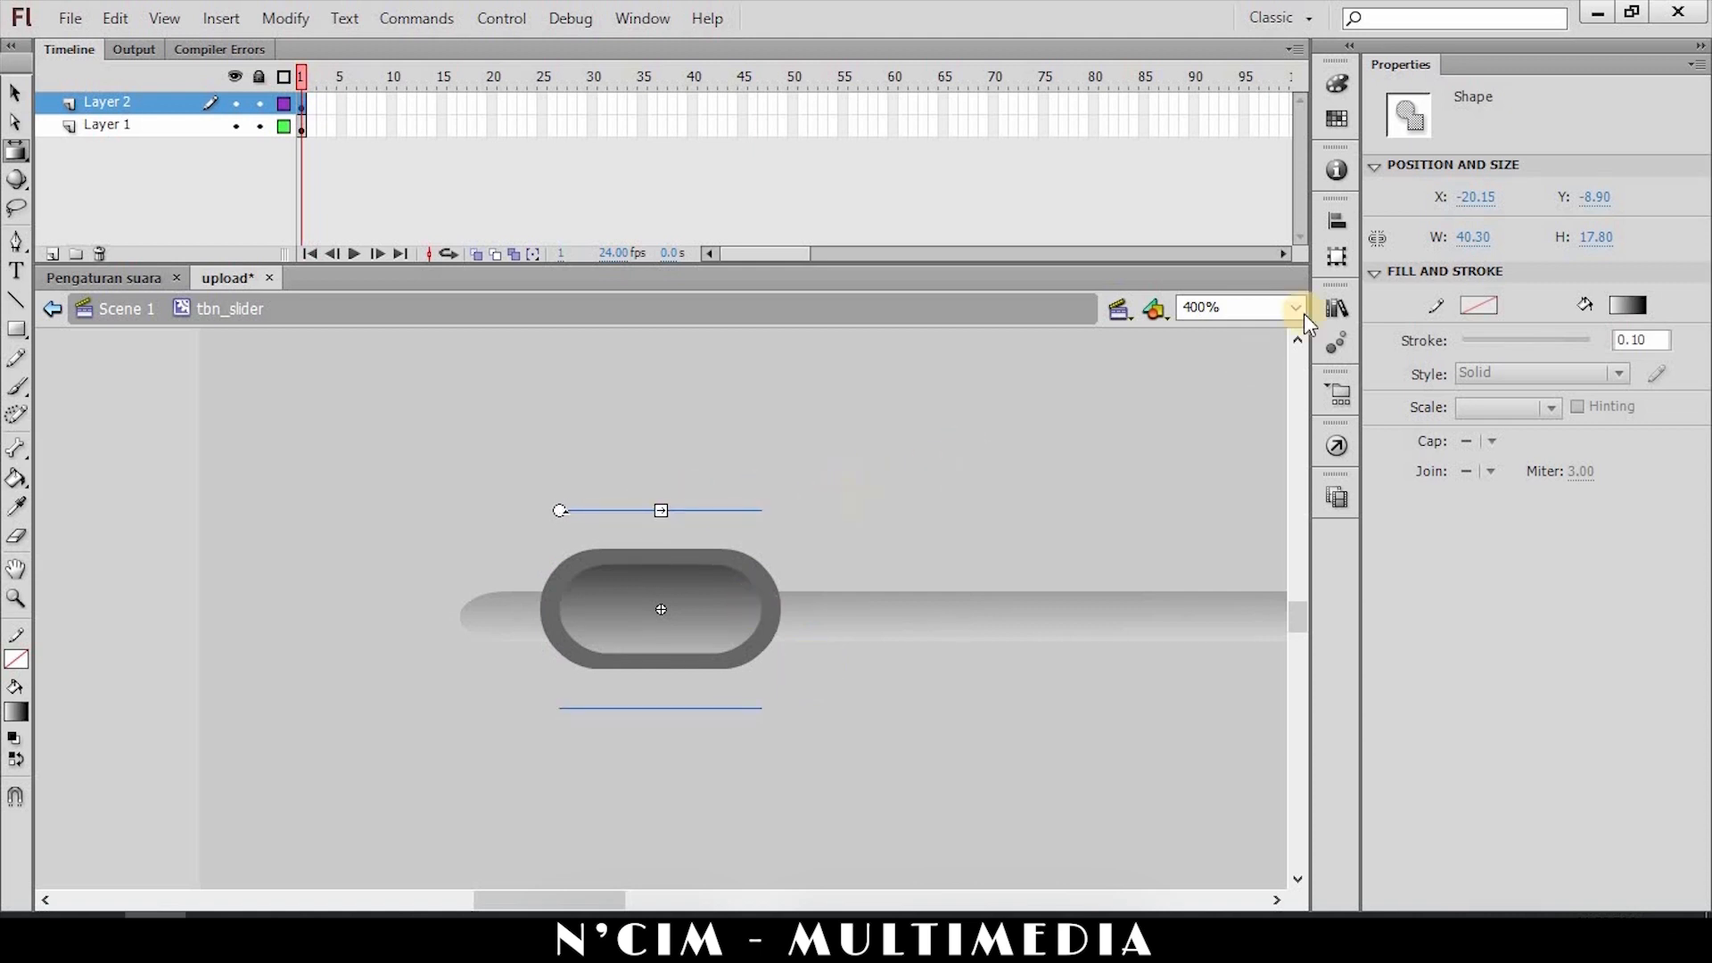
Shift the black stop of the inner shape's linear gradient inward to darken the upper part of the button.
click(1337, 83)
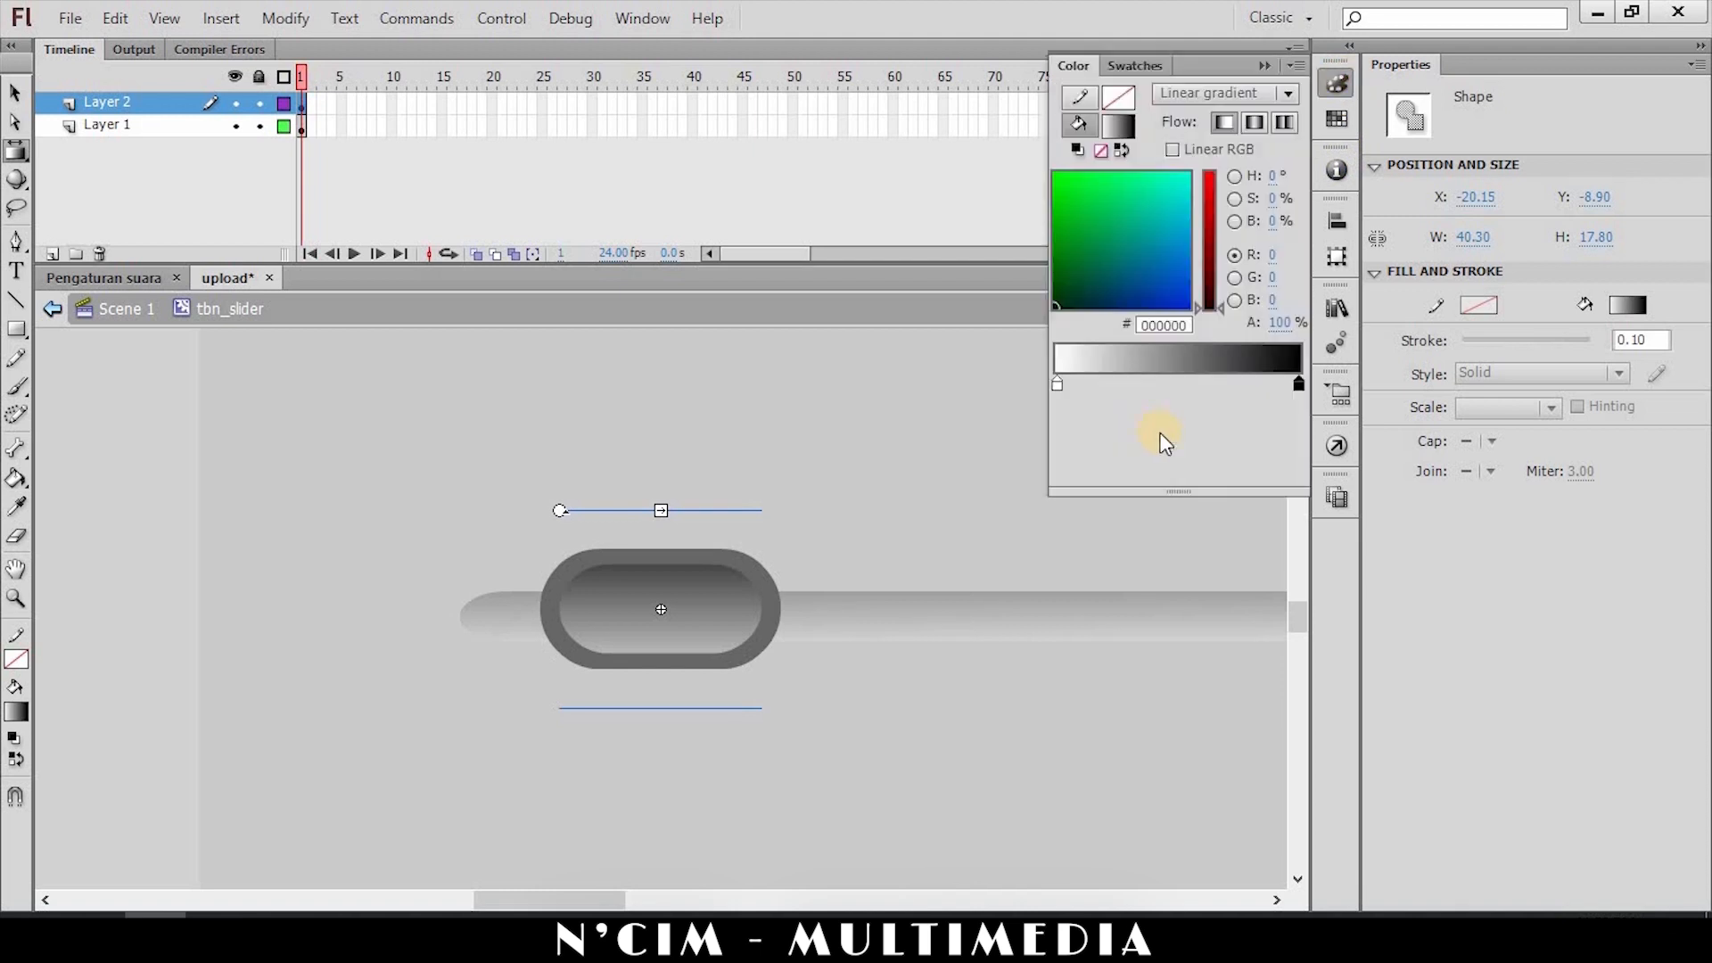
click(1297, 383)
drag(1298, 385, 1244, 386)
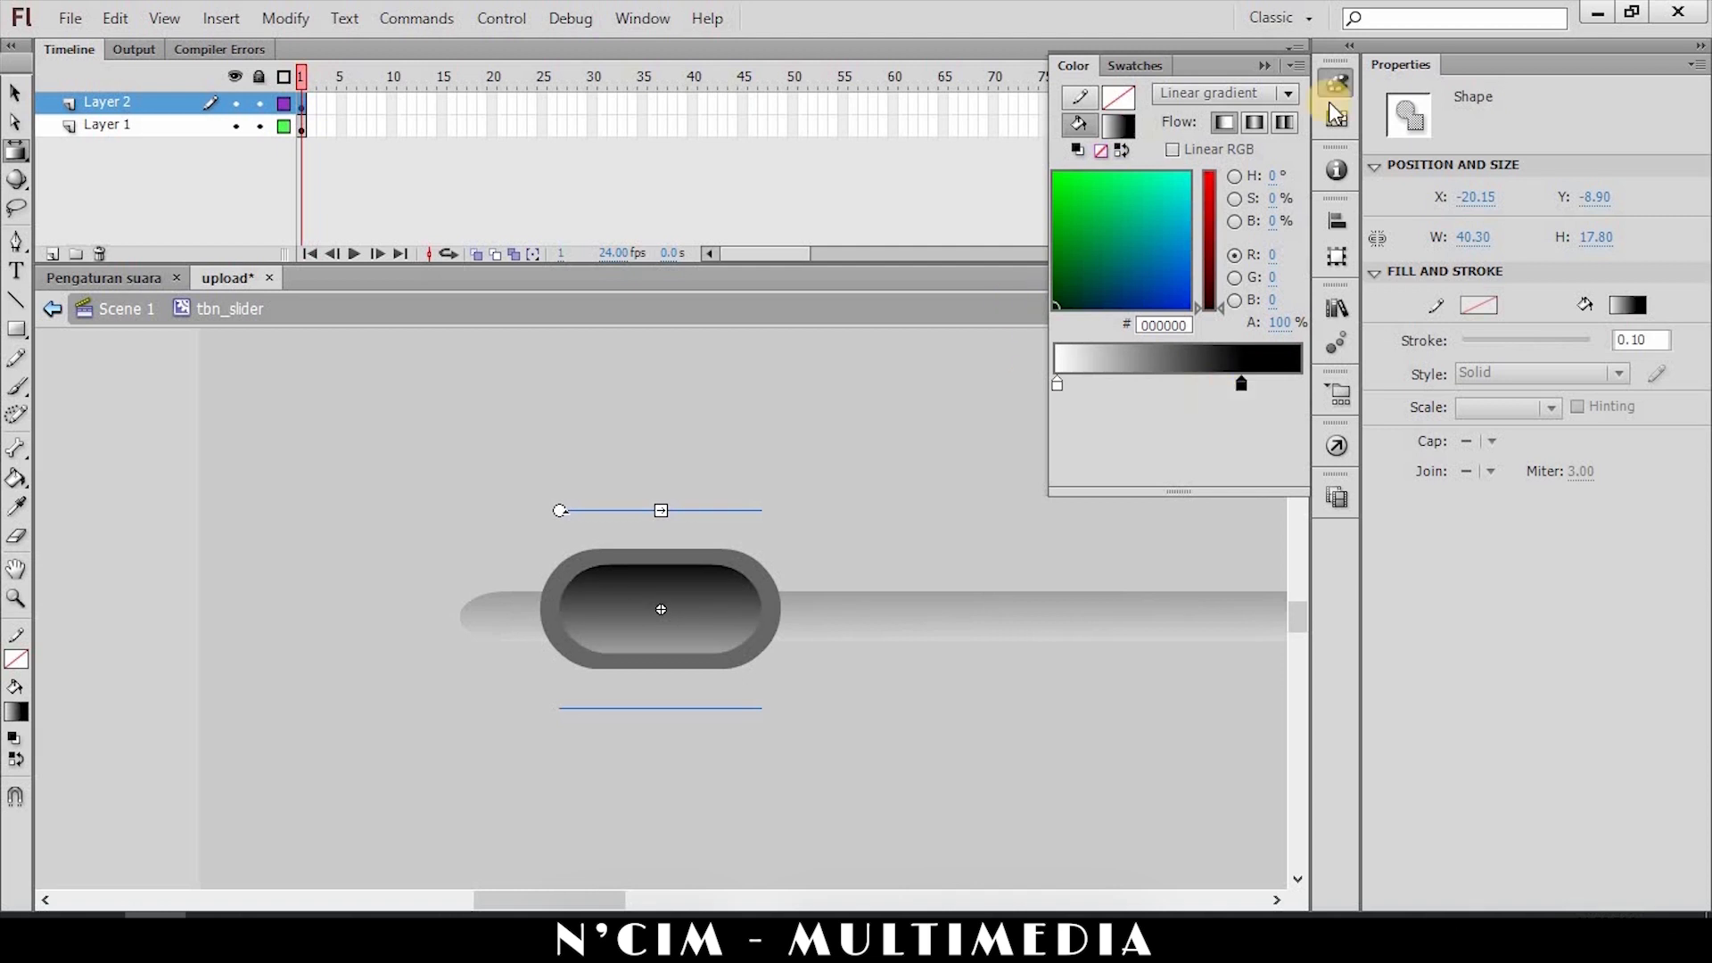
click(1035, 259)
click(853, 457)
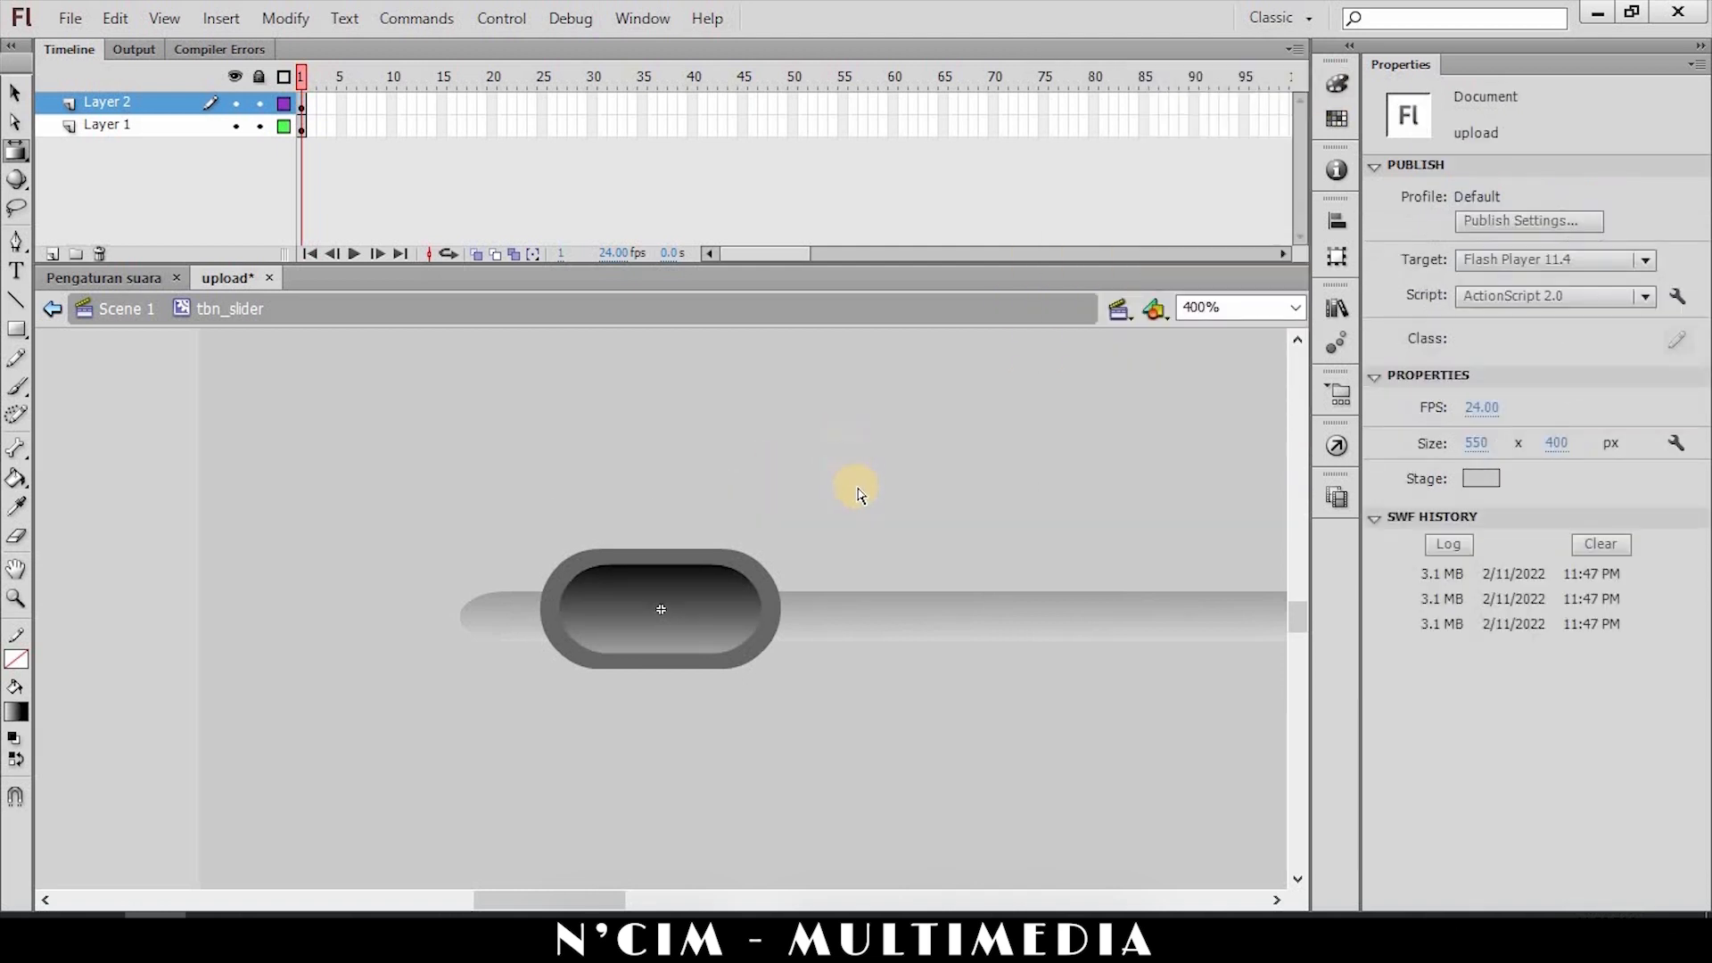
Leave tbn_slider for Scene 1 and fit the whole stage in the window.
click(146, 328)
click(702, 580)
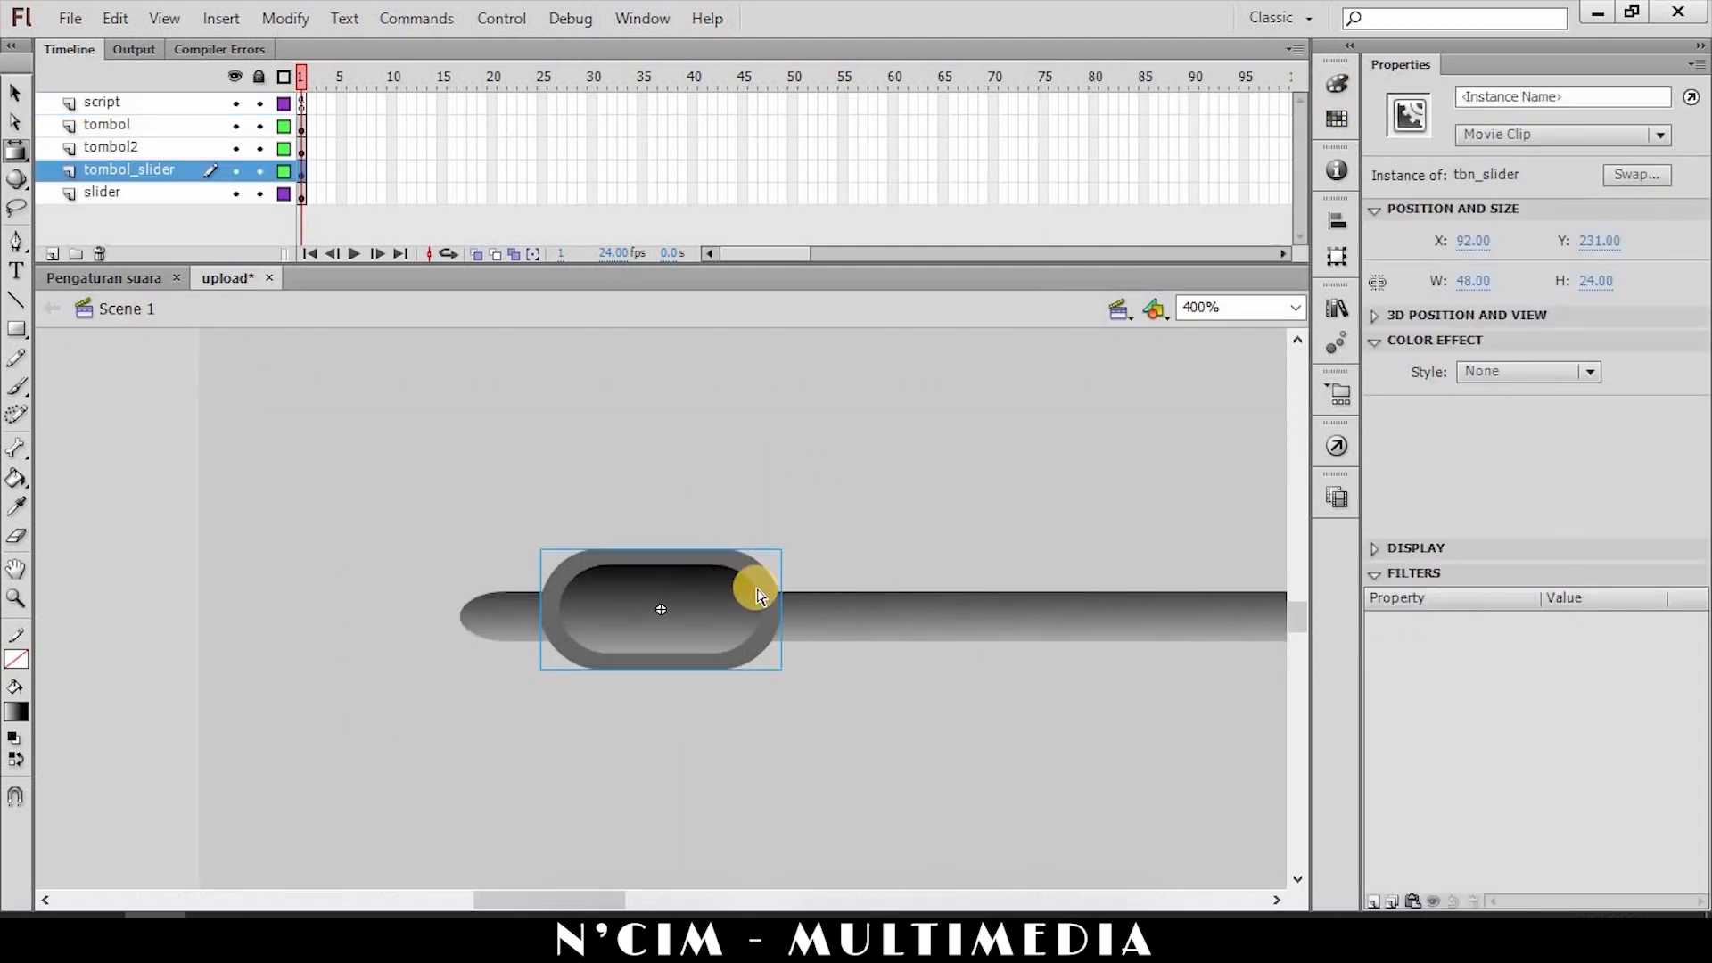
click(1295, 306)
click(1144, 407)
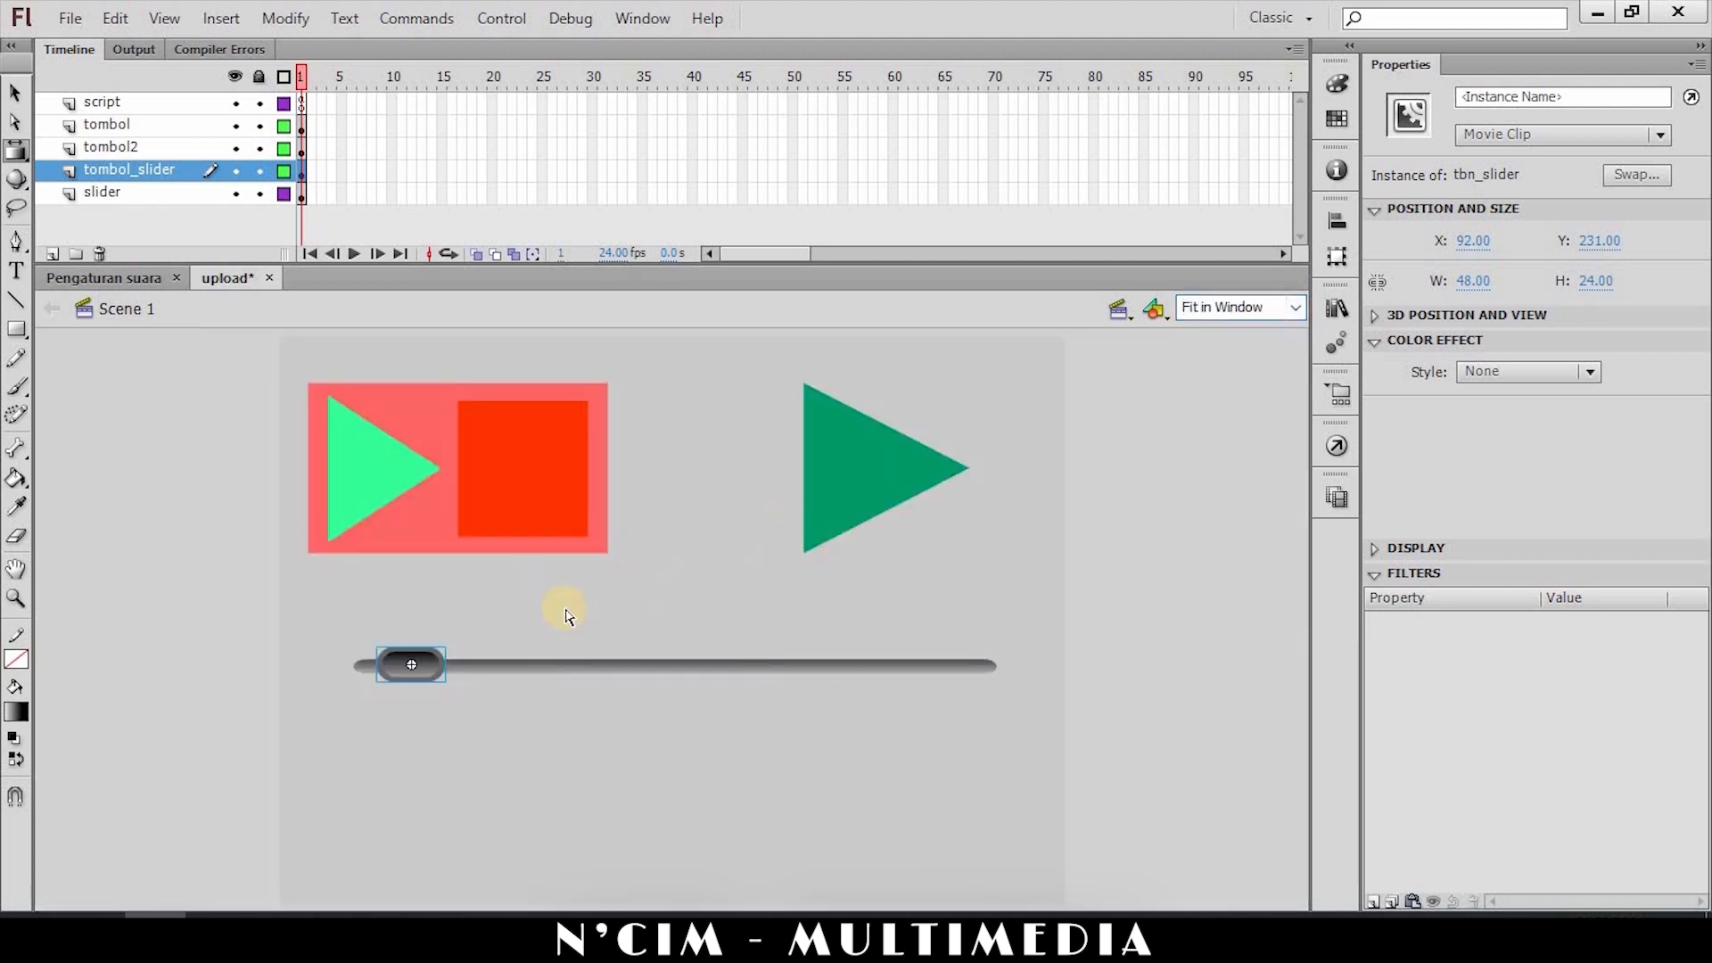
click(495, 755)
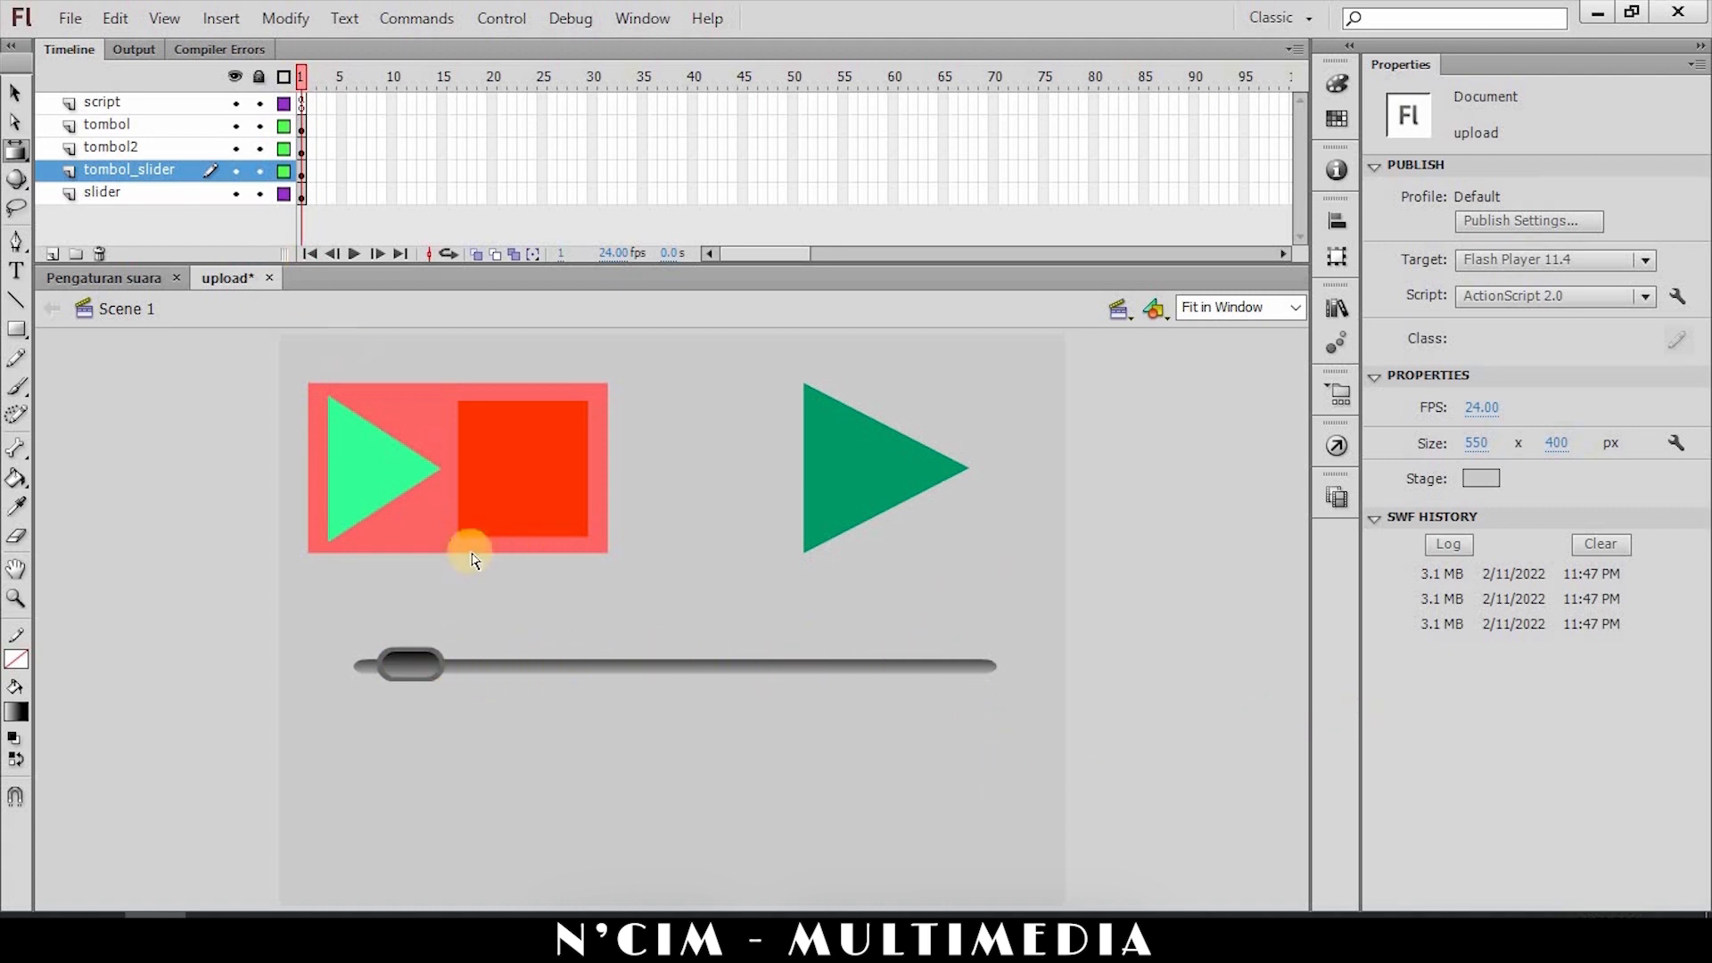
click(32, 105)
click(410, 662)
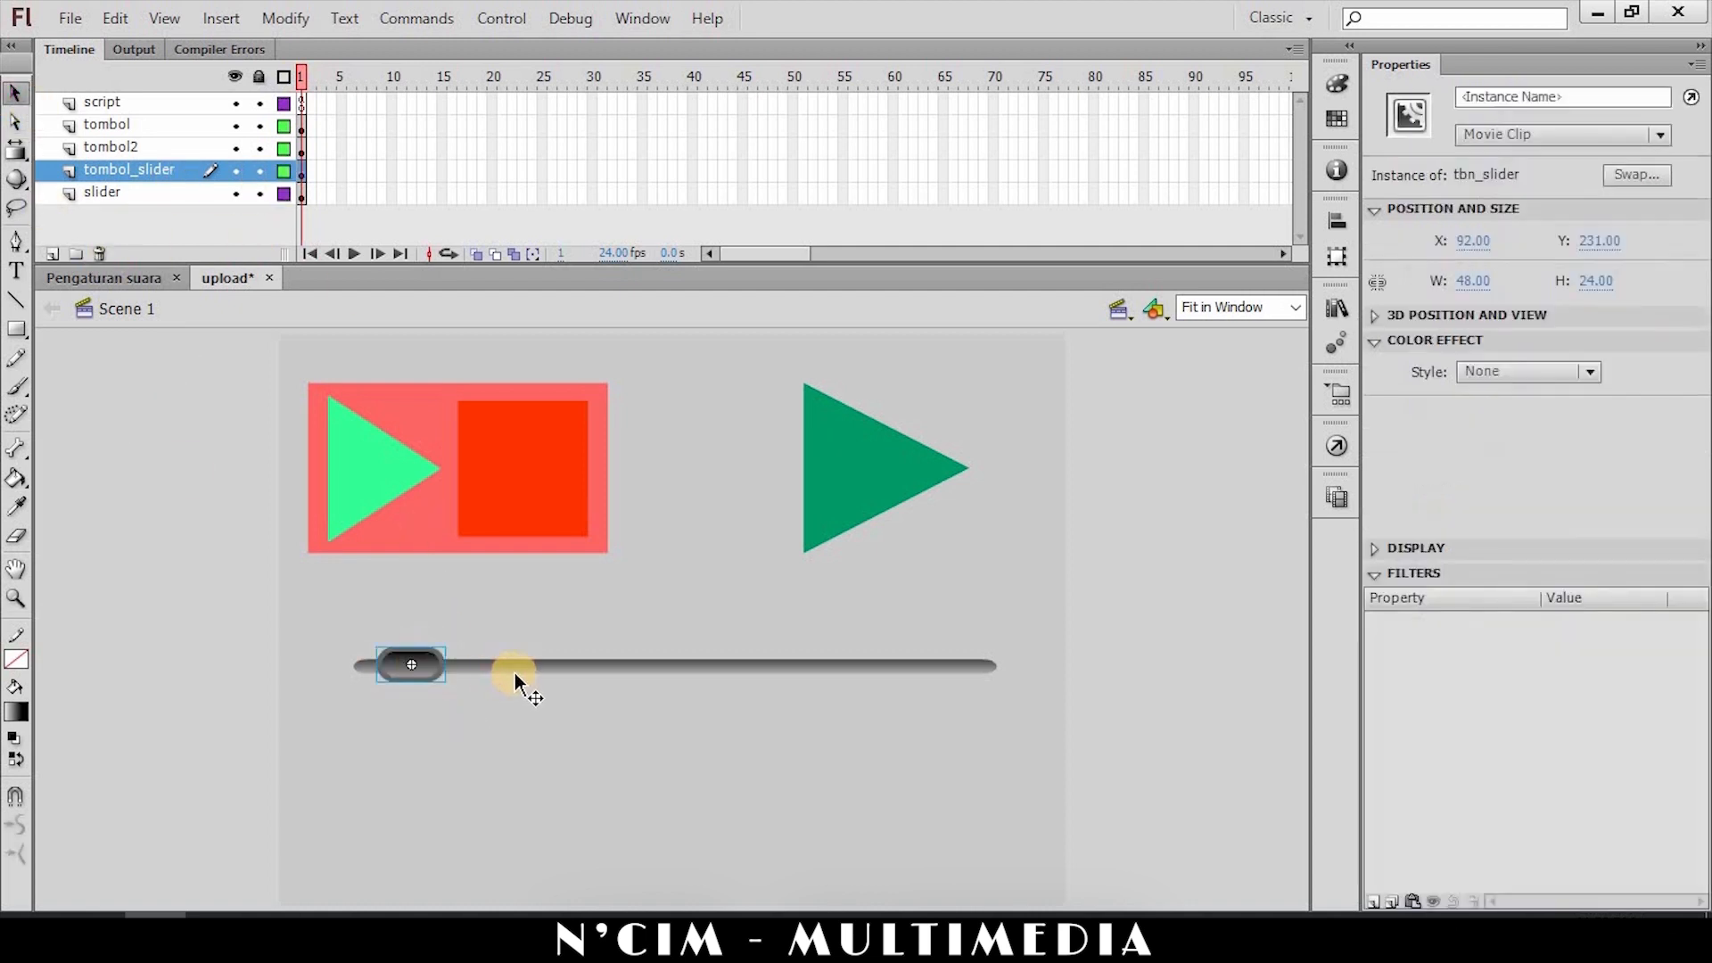
click(447, 674)
click(435, 678)
click(95, 101)
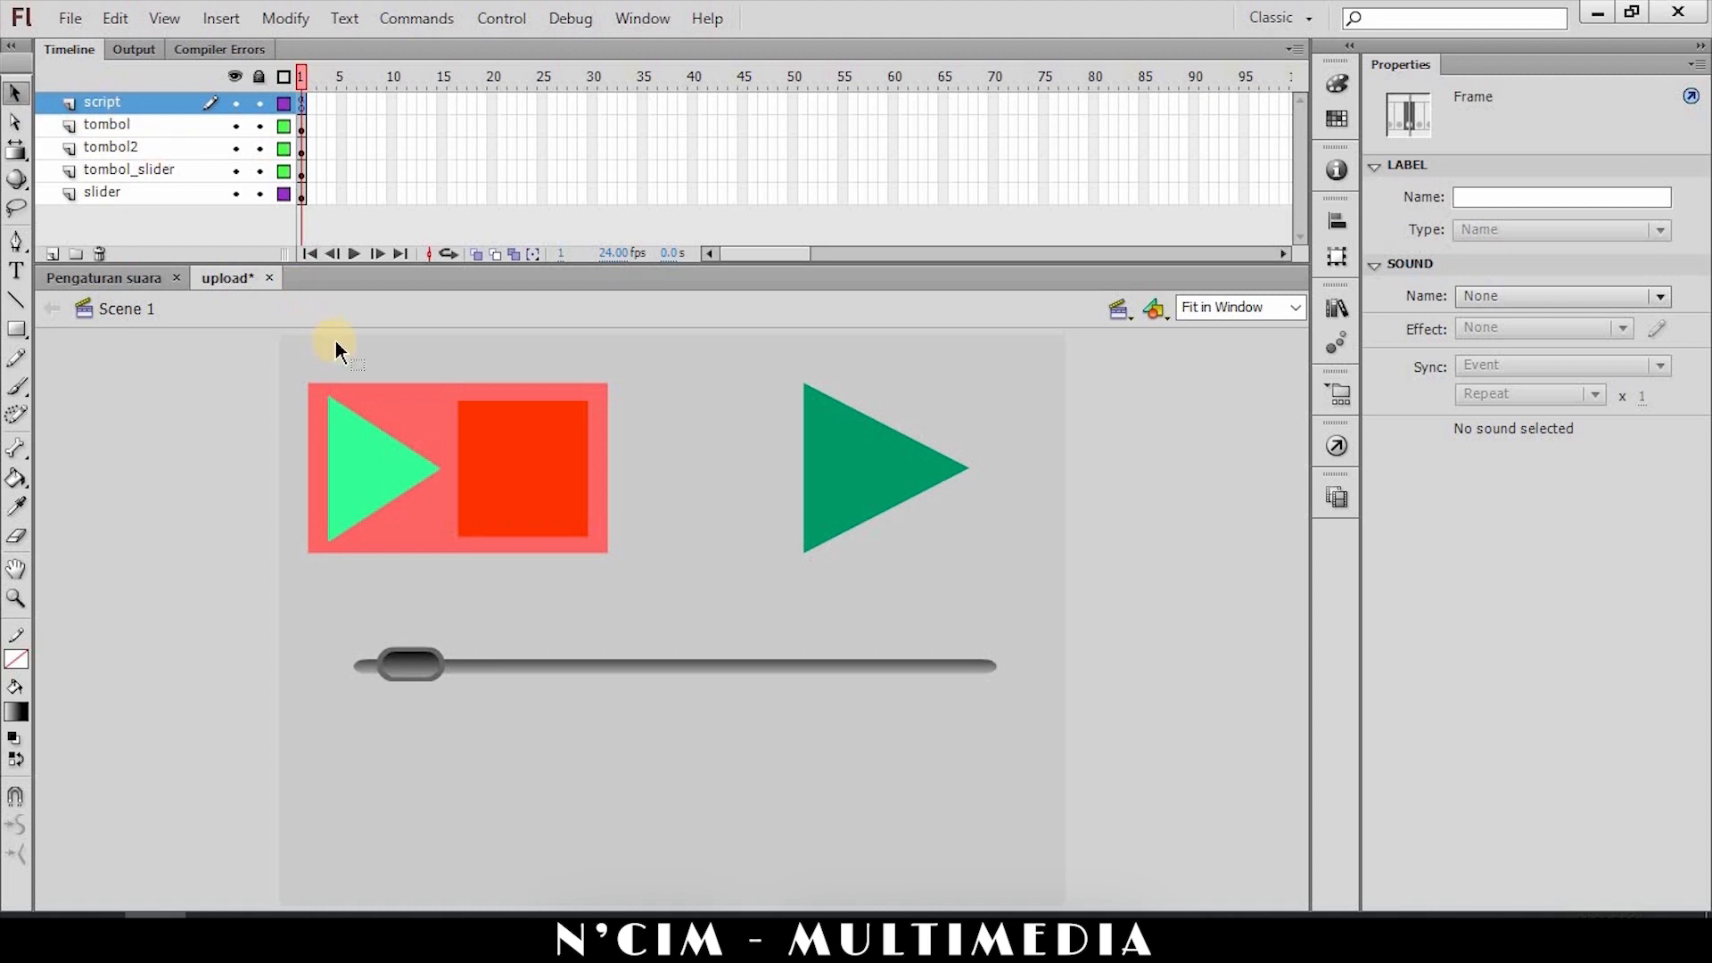
drag(301, 409, 612, 571)
click(457, 479)
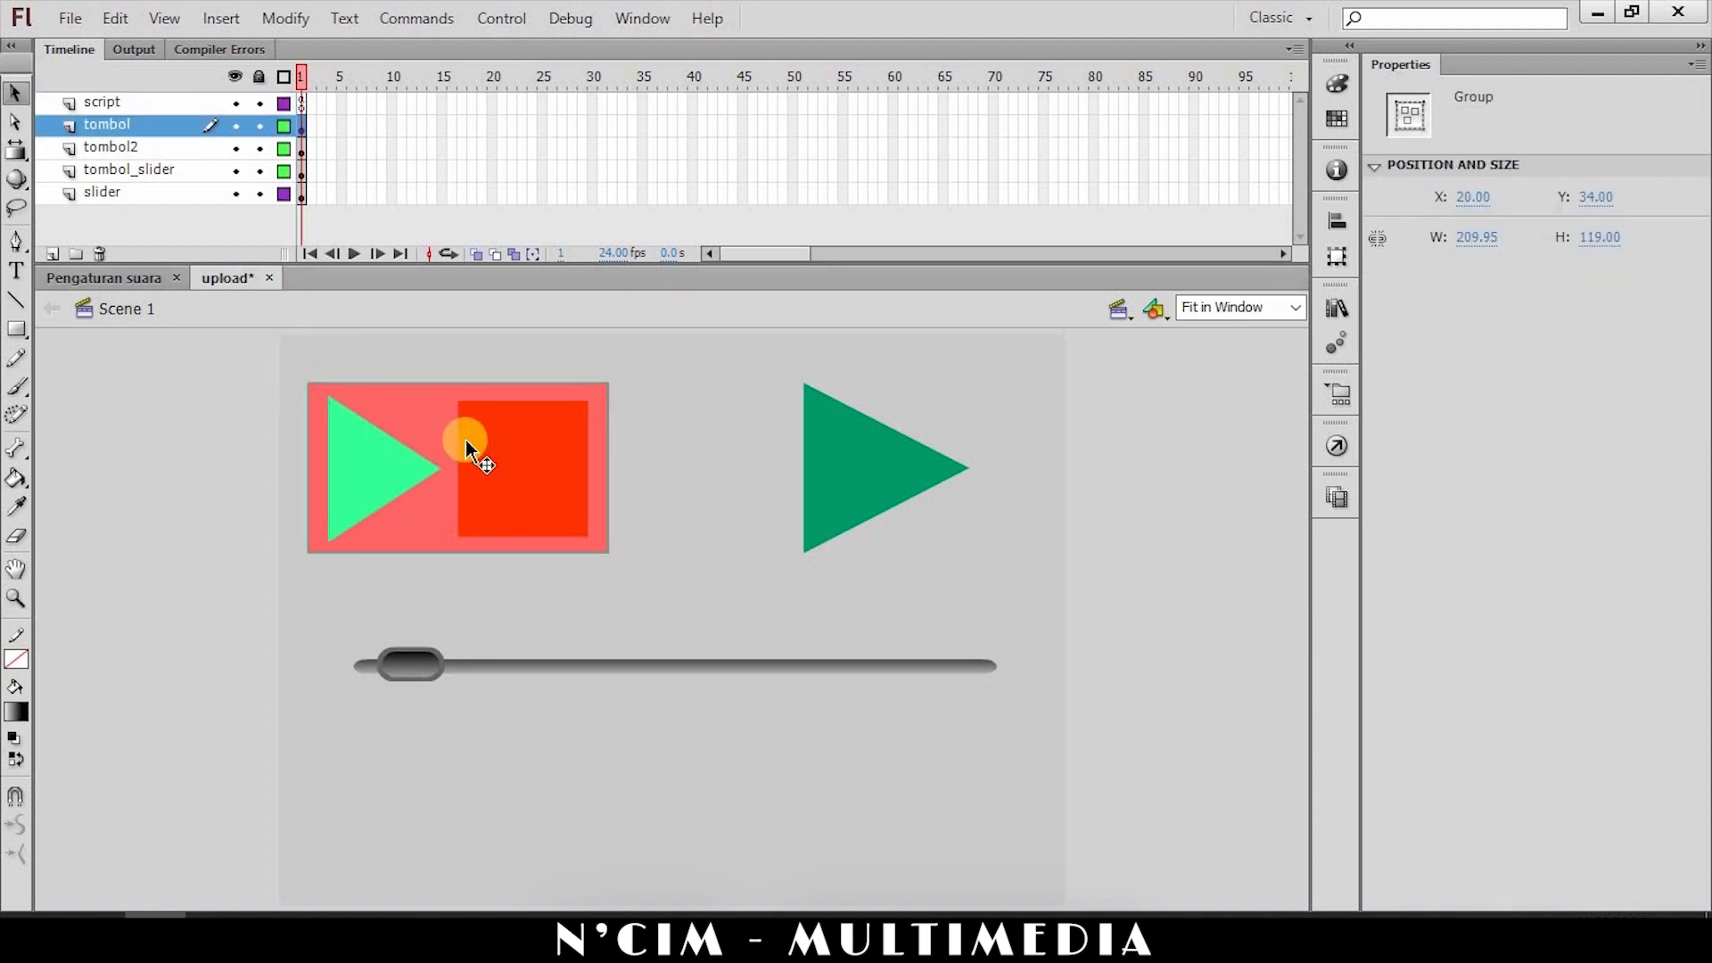
Review the ActionScript on frame 1 of the script layer, checking the lagu sound variable in the tb_play function.
click(302, 103)
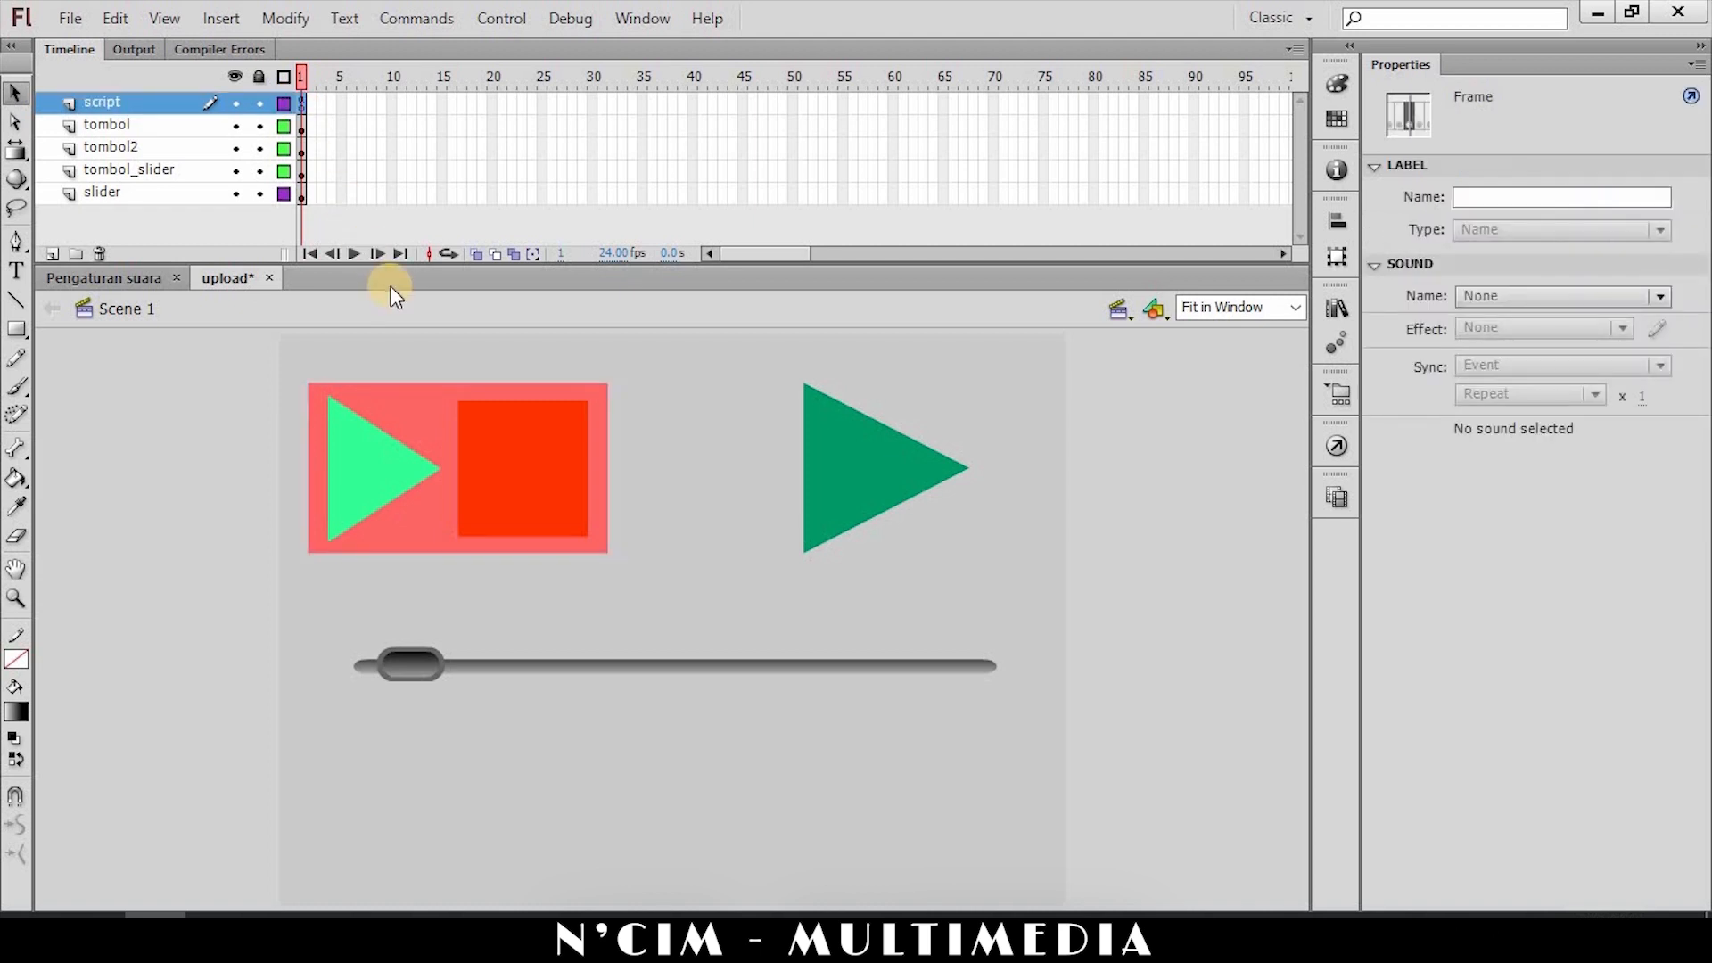
key(F9)
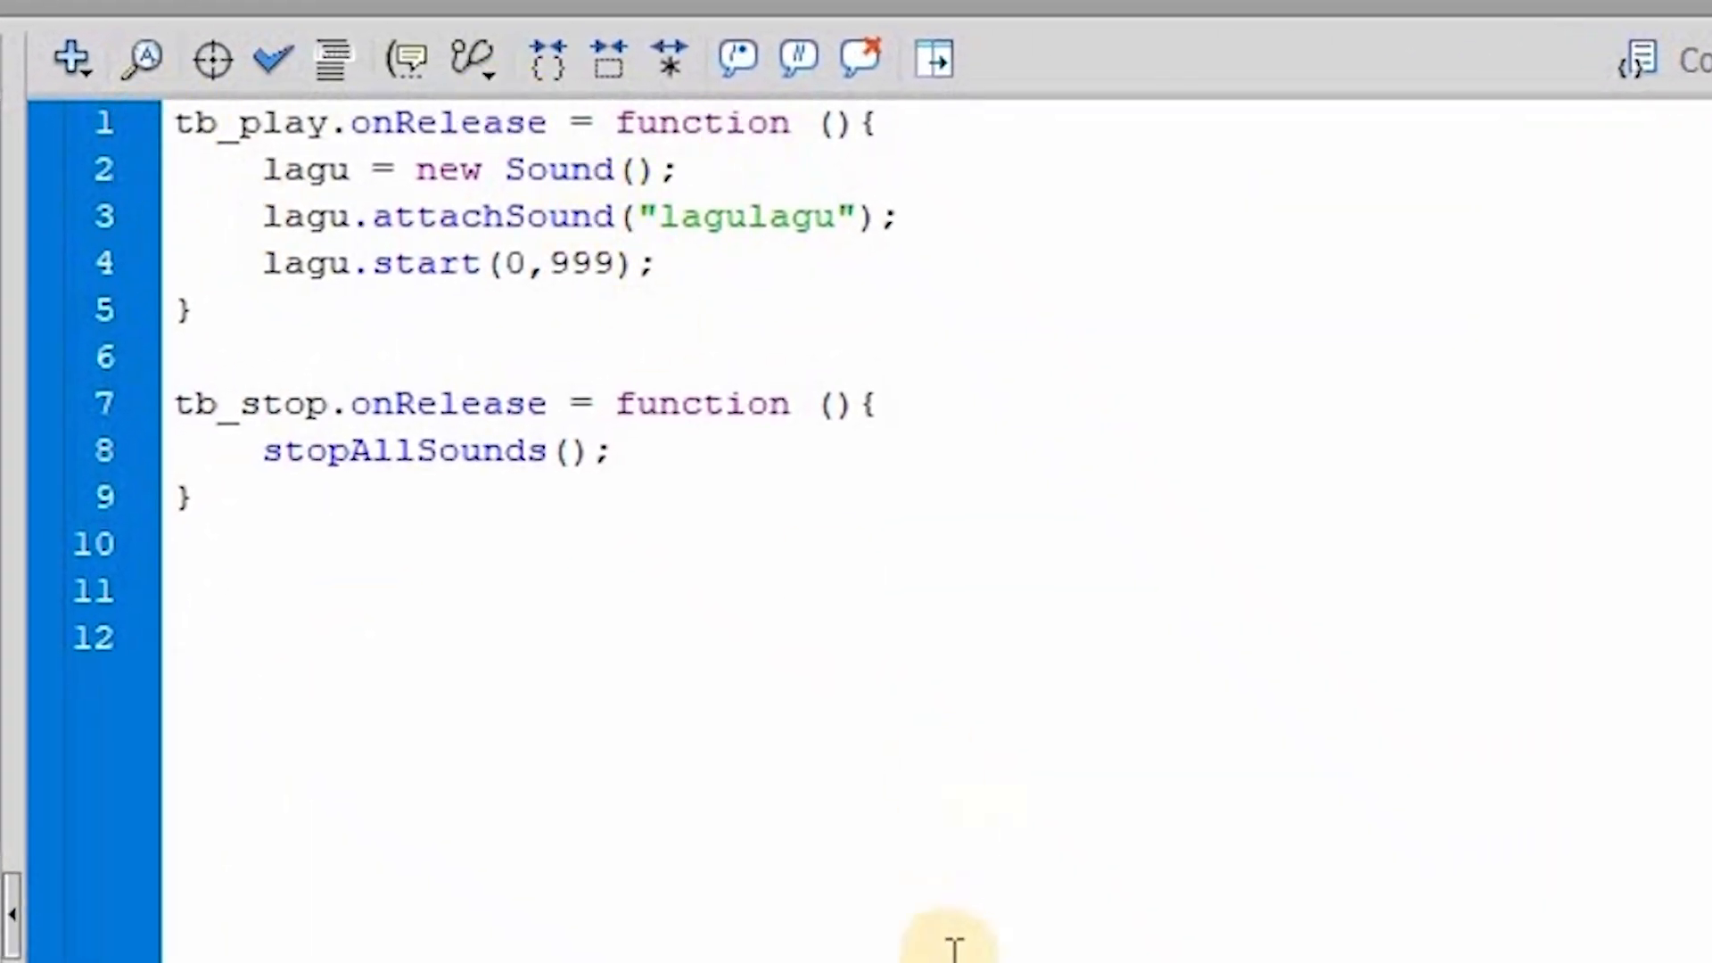
double_click(298, 170)
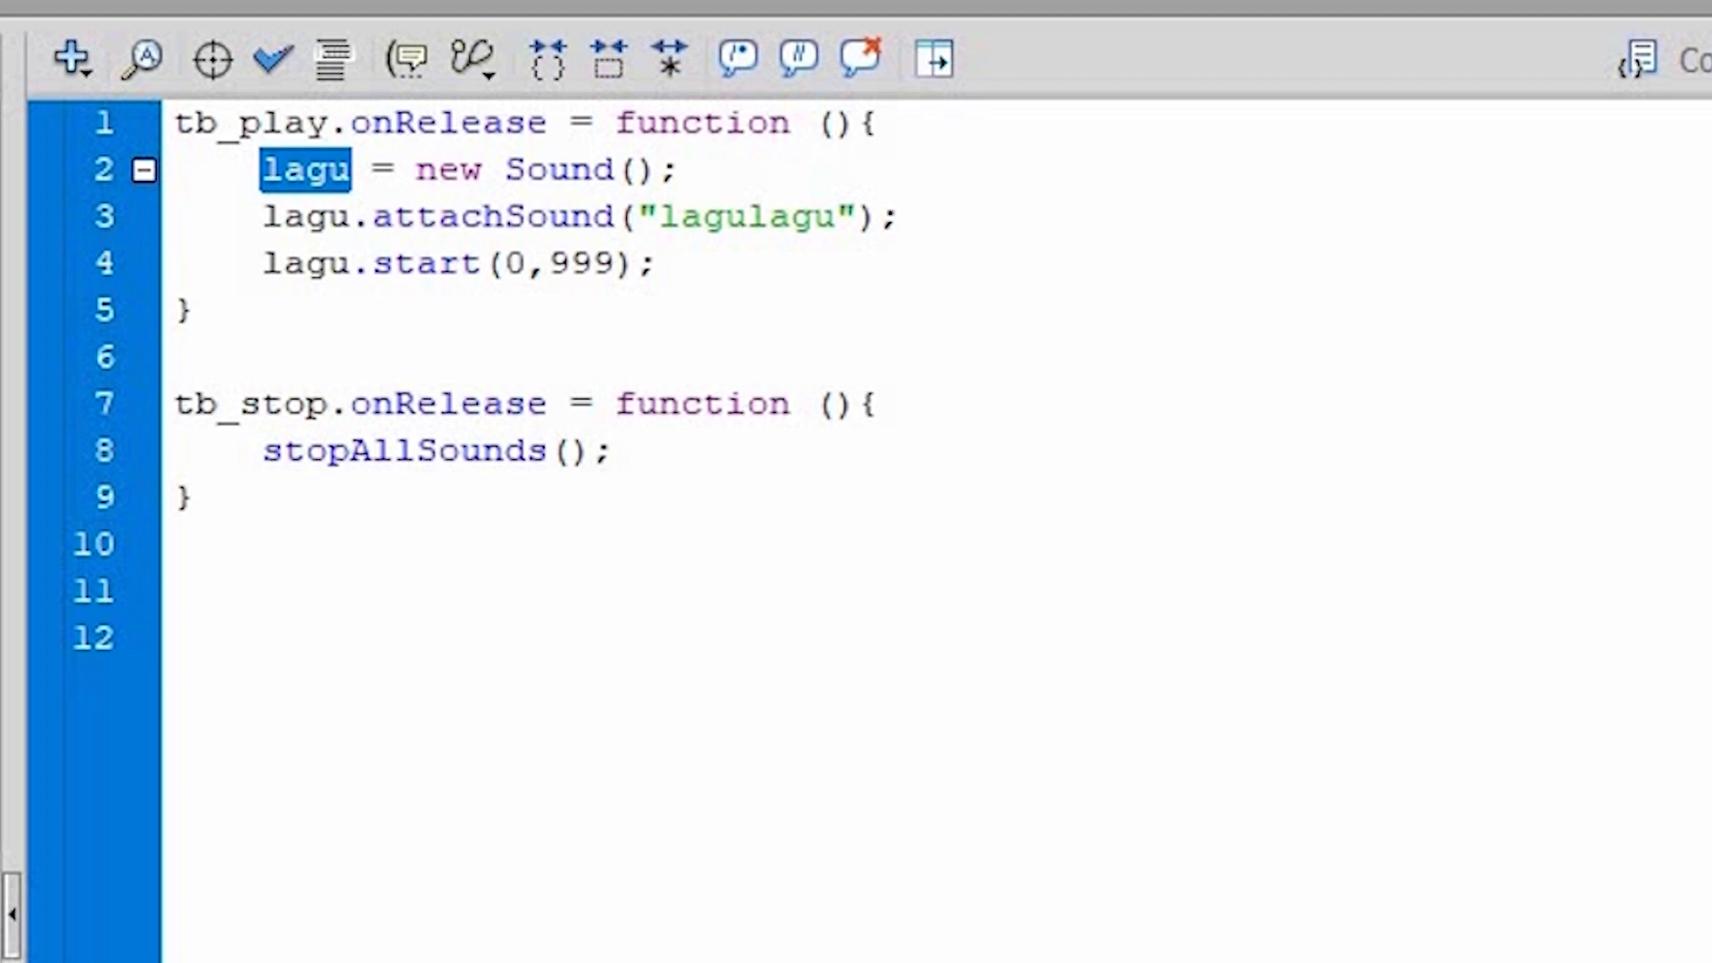
key(Left)
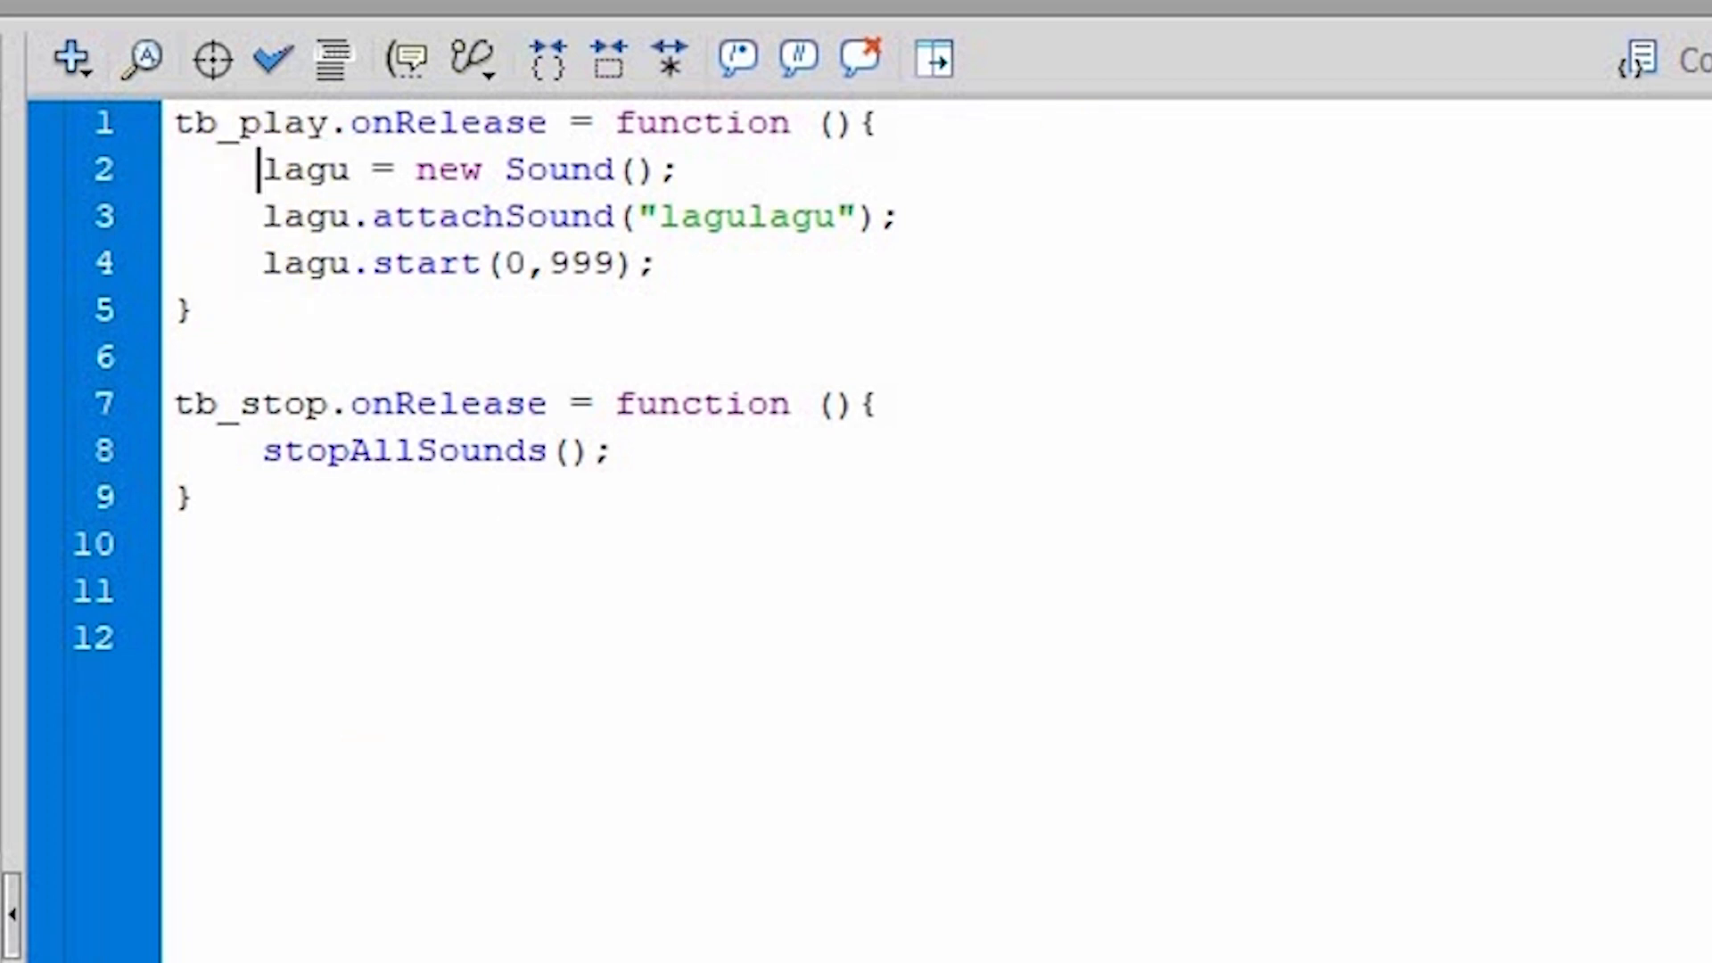
key(F9)
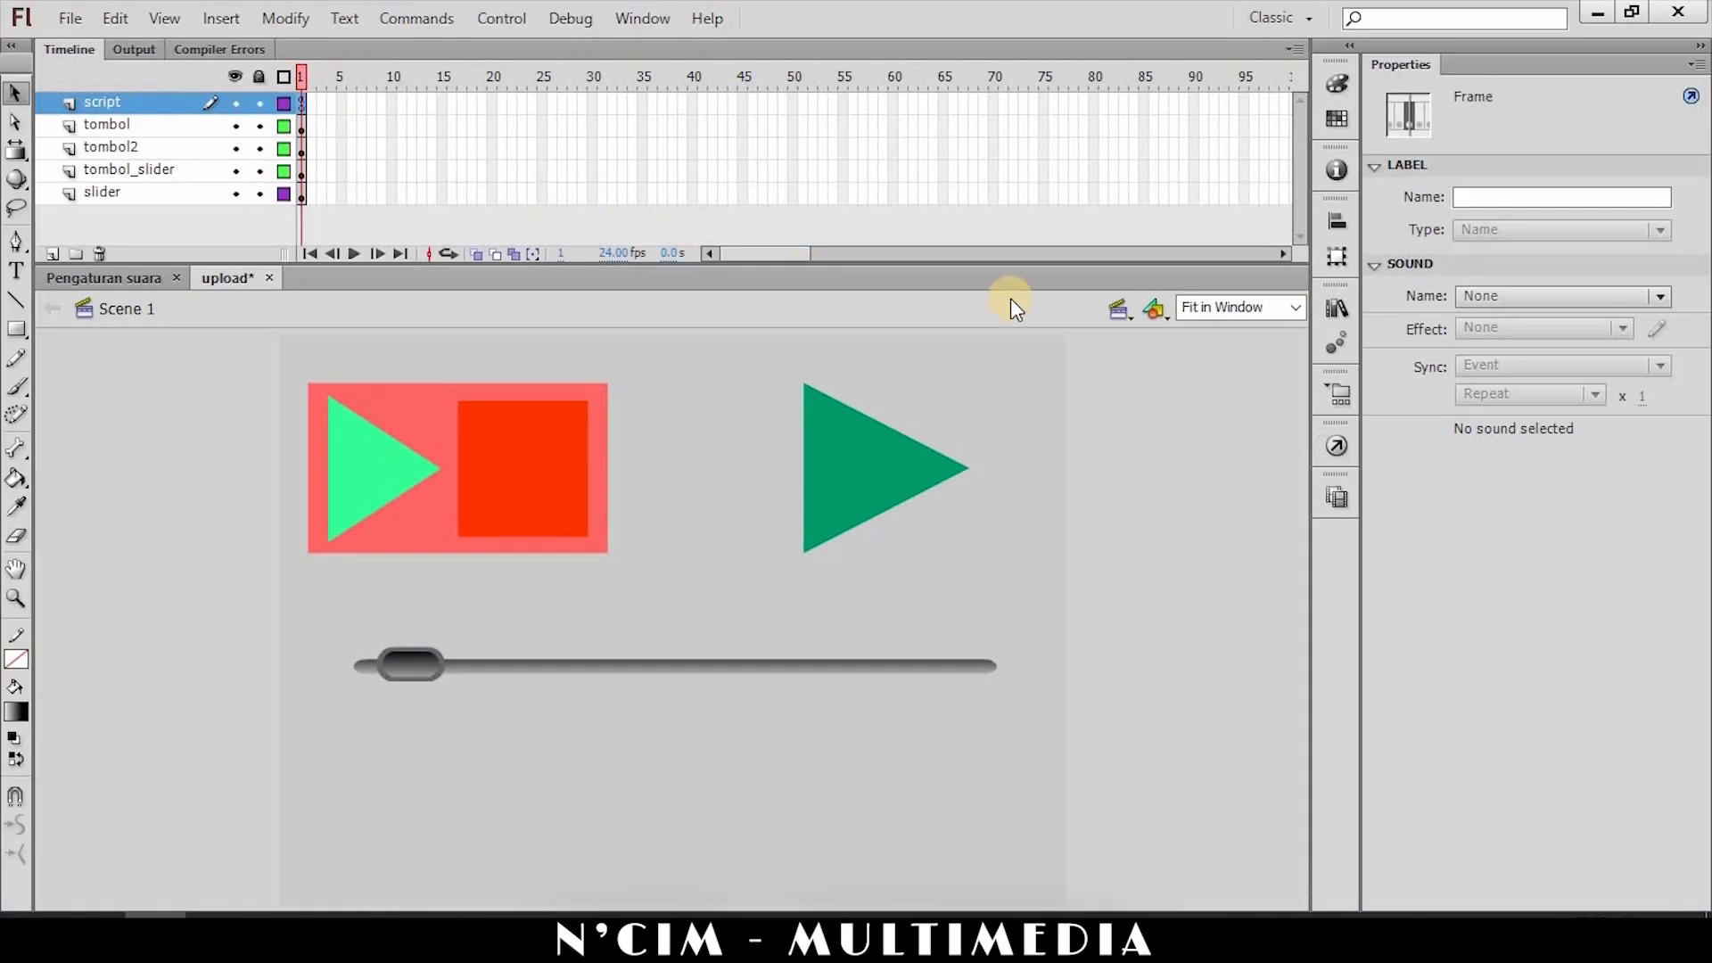
Set the linkage identifier of GMV Stormy And Life.mp3 to musikGUE, with Export for ActionScript and Export in frame 1 enabled.
click(1336, 308)
click(1111, 727)
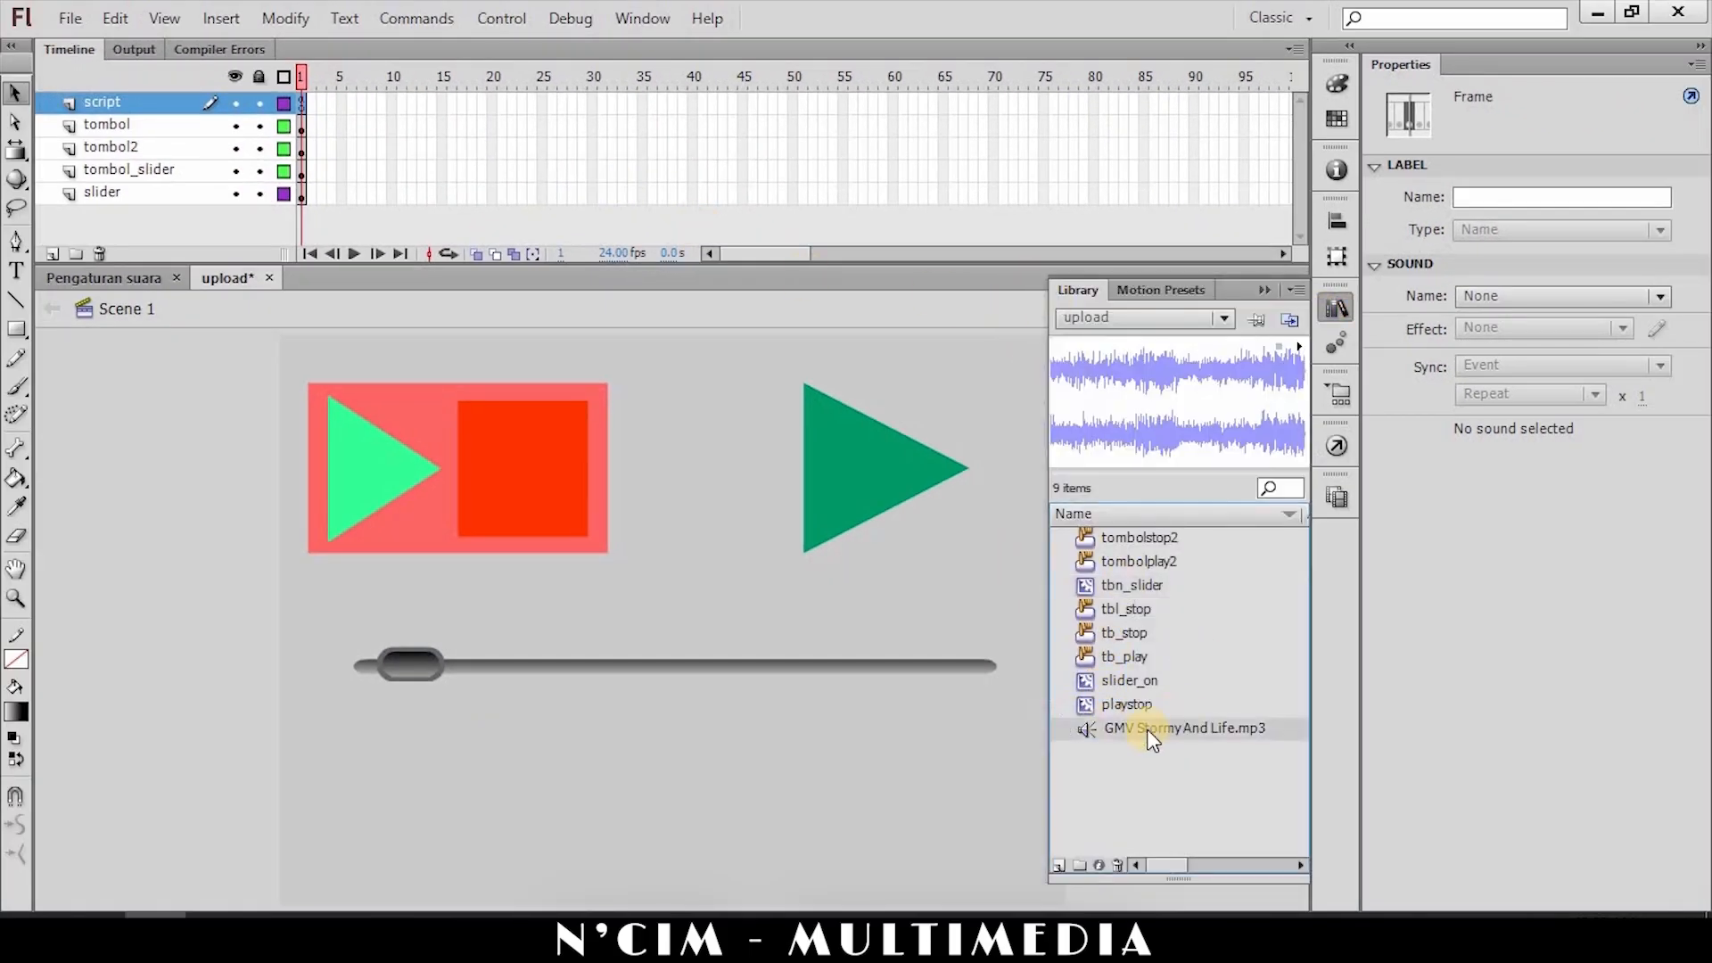
right_click(1147, 730)
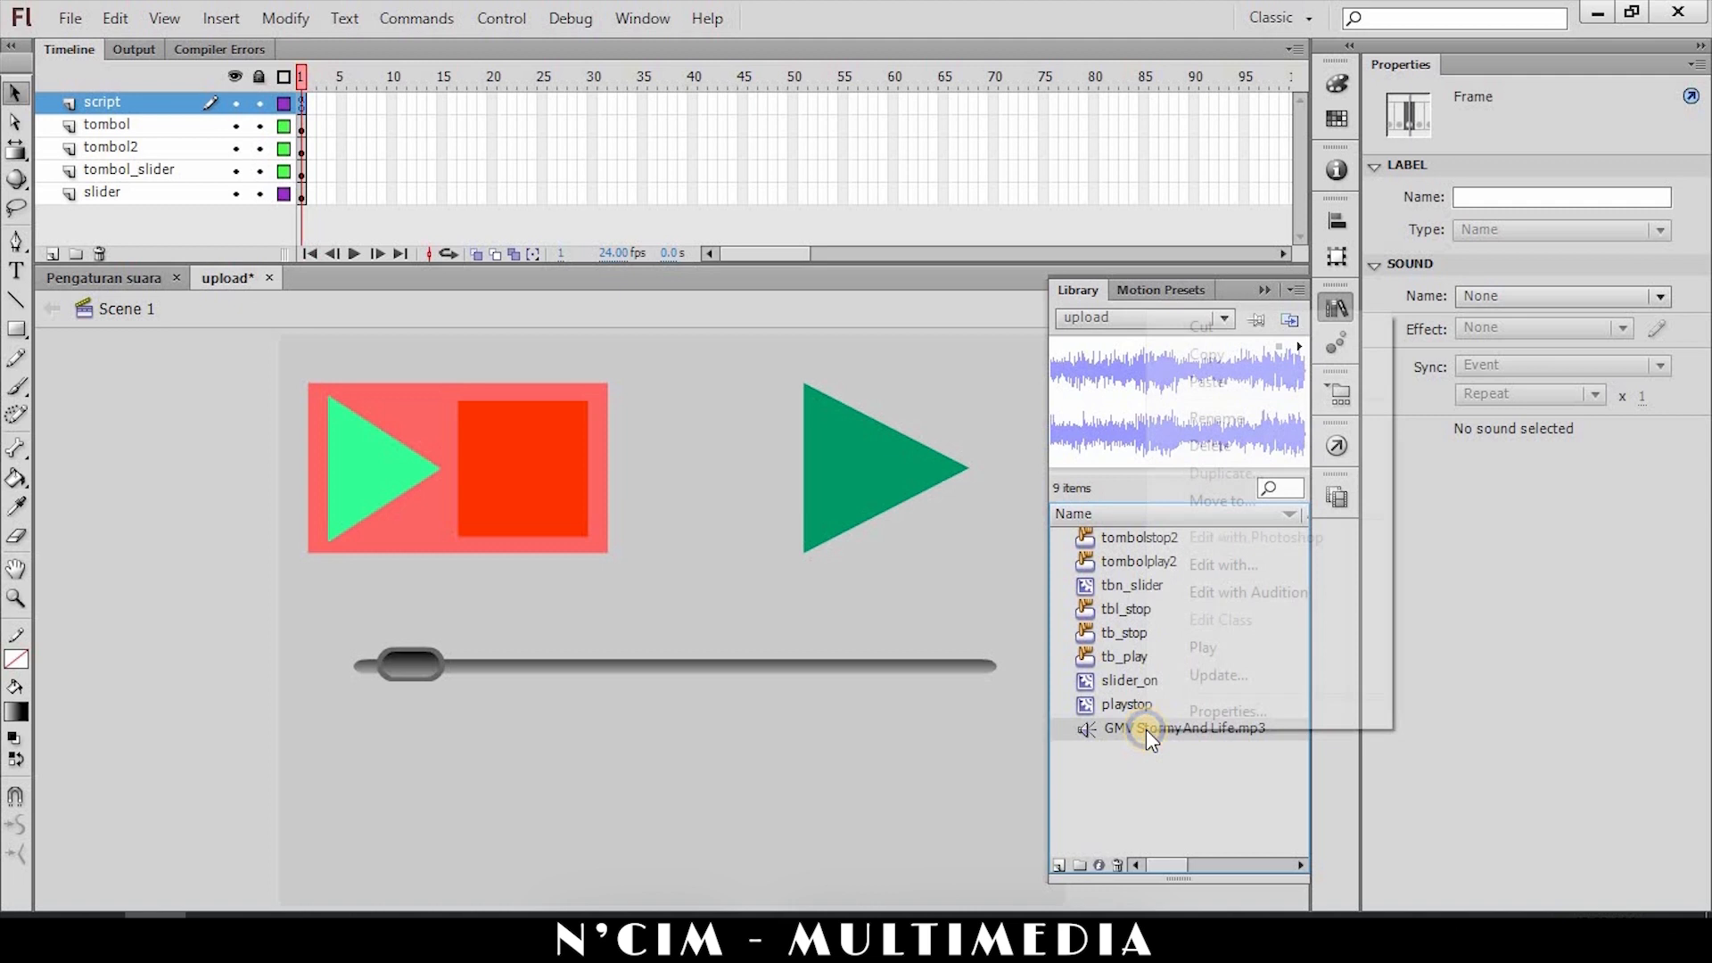
click(1196, 706)
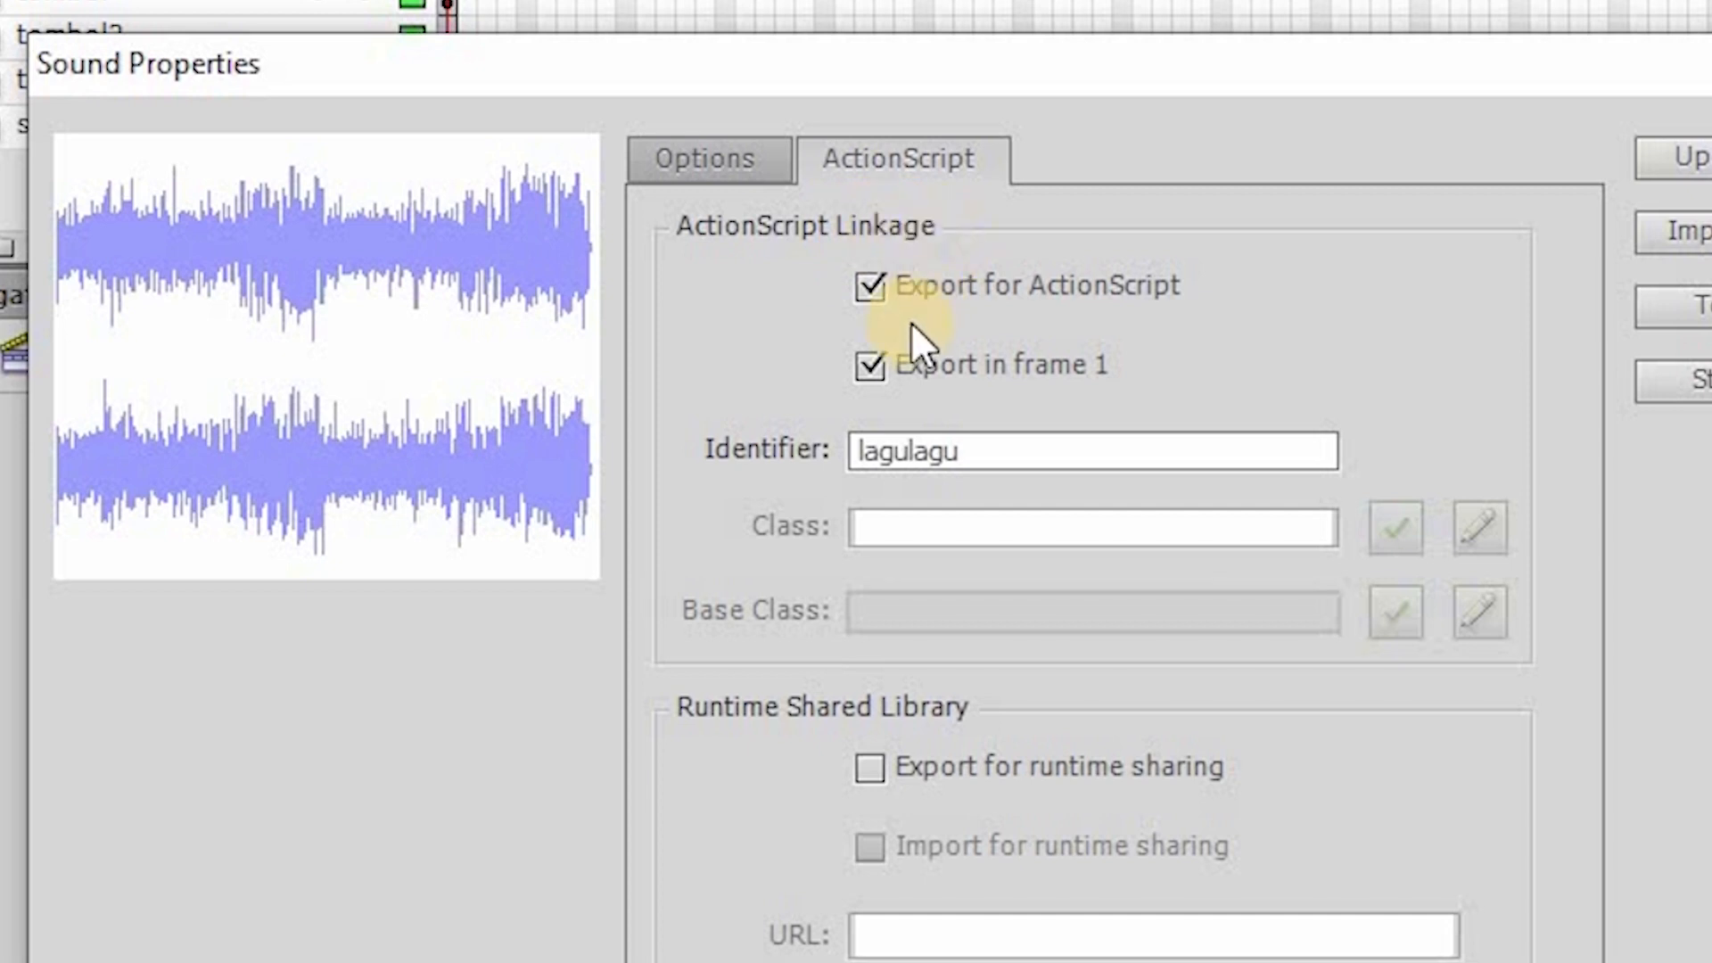
click(871, 287)
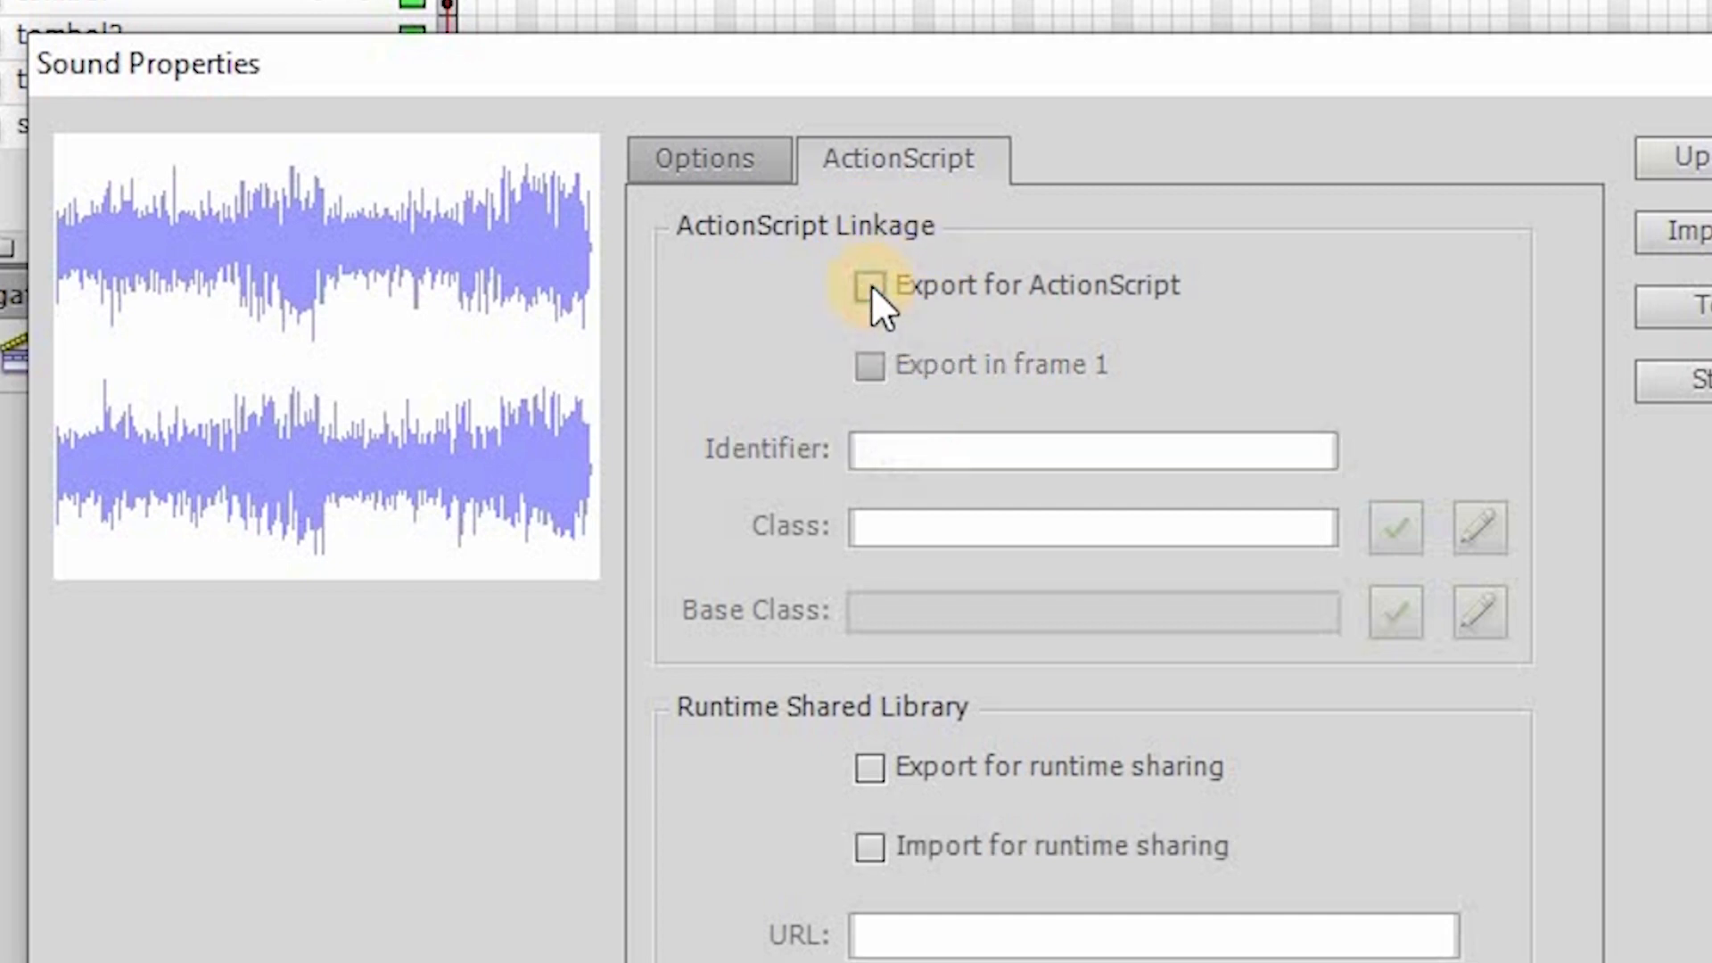
click(871, 285)
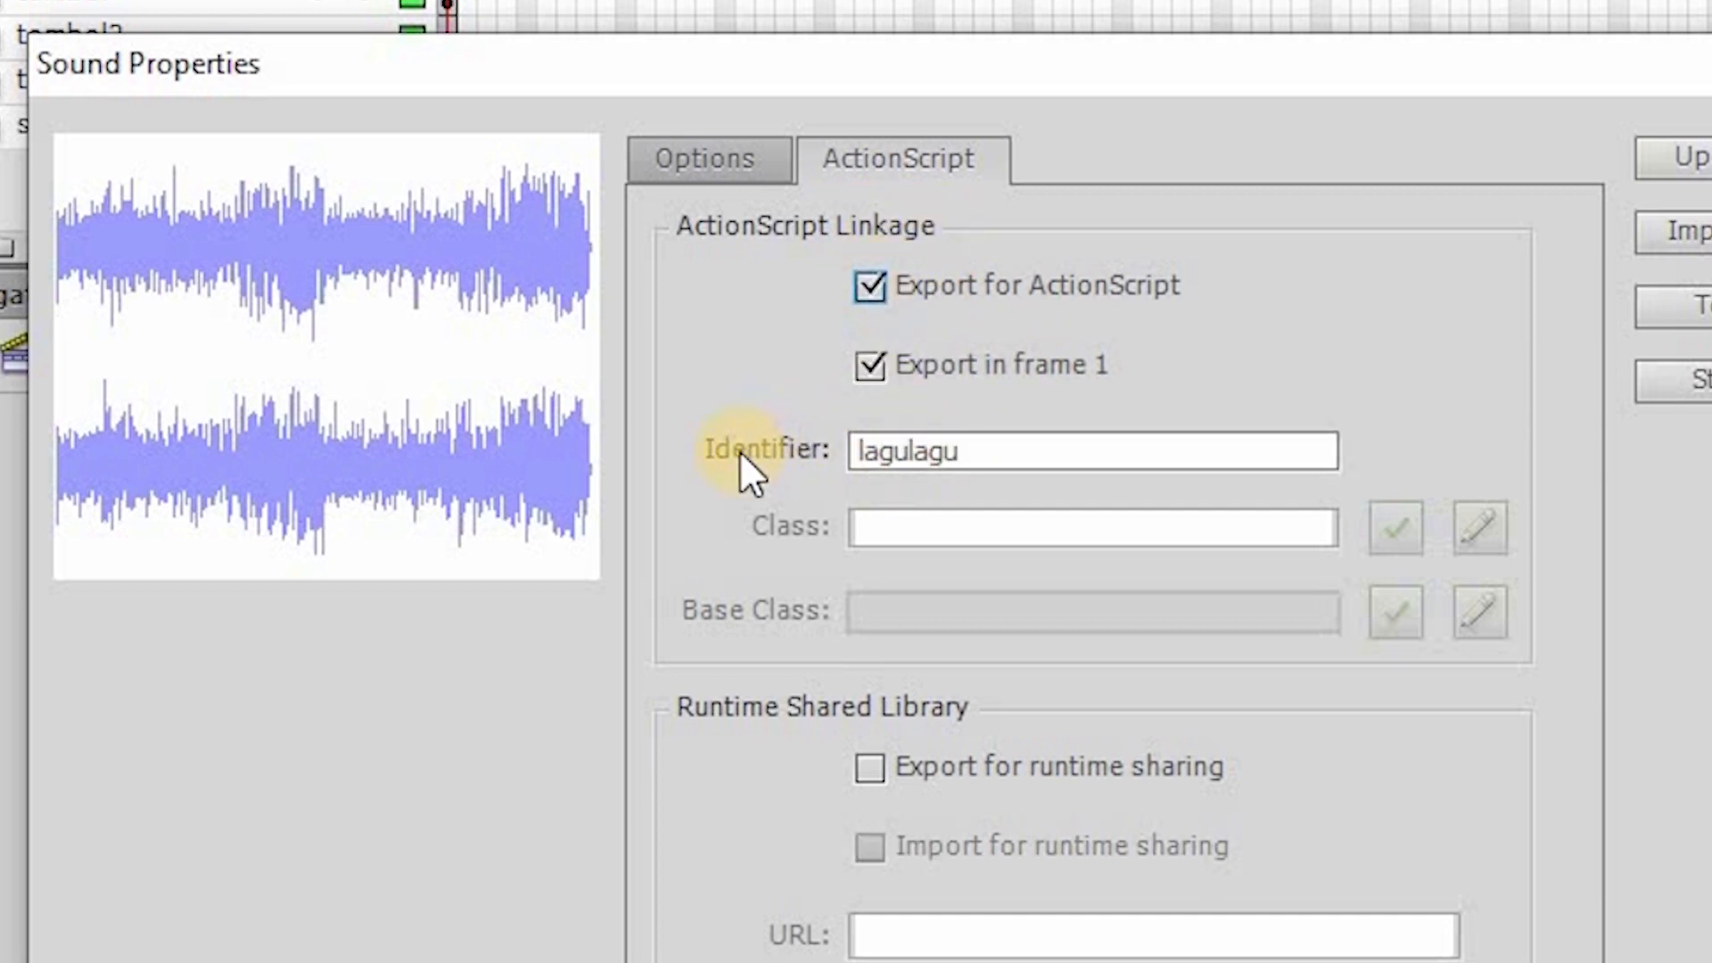
double_click(901, 450)
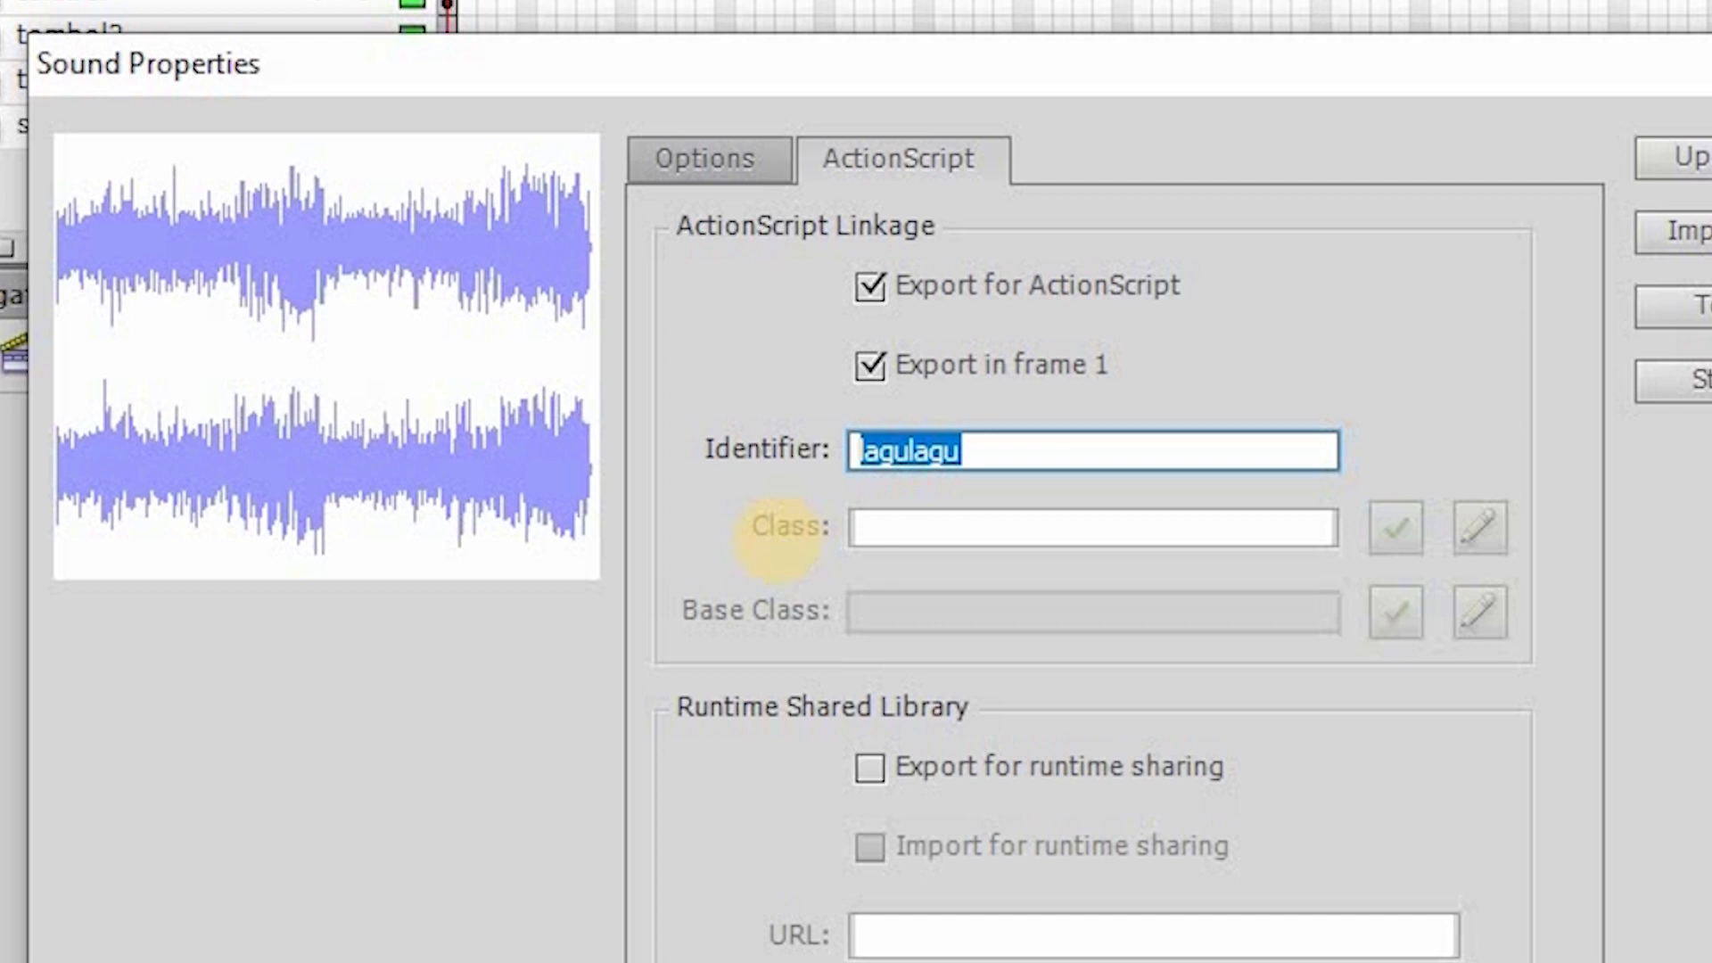
text(musik)
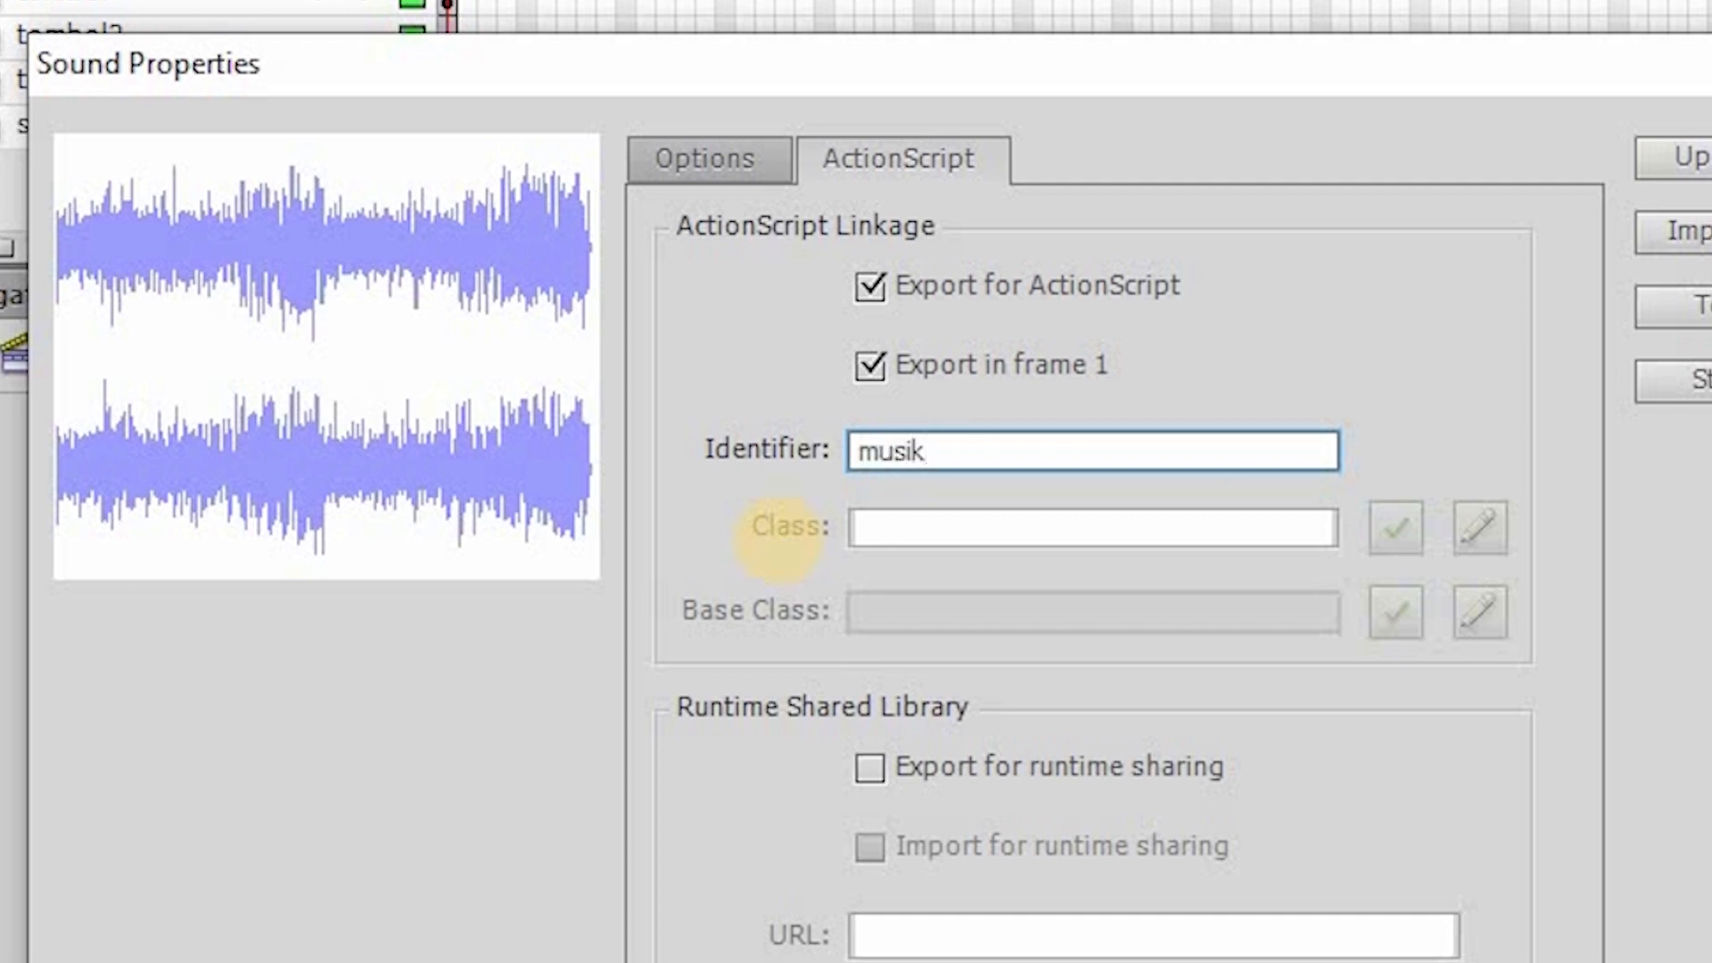
text(GUE)
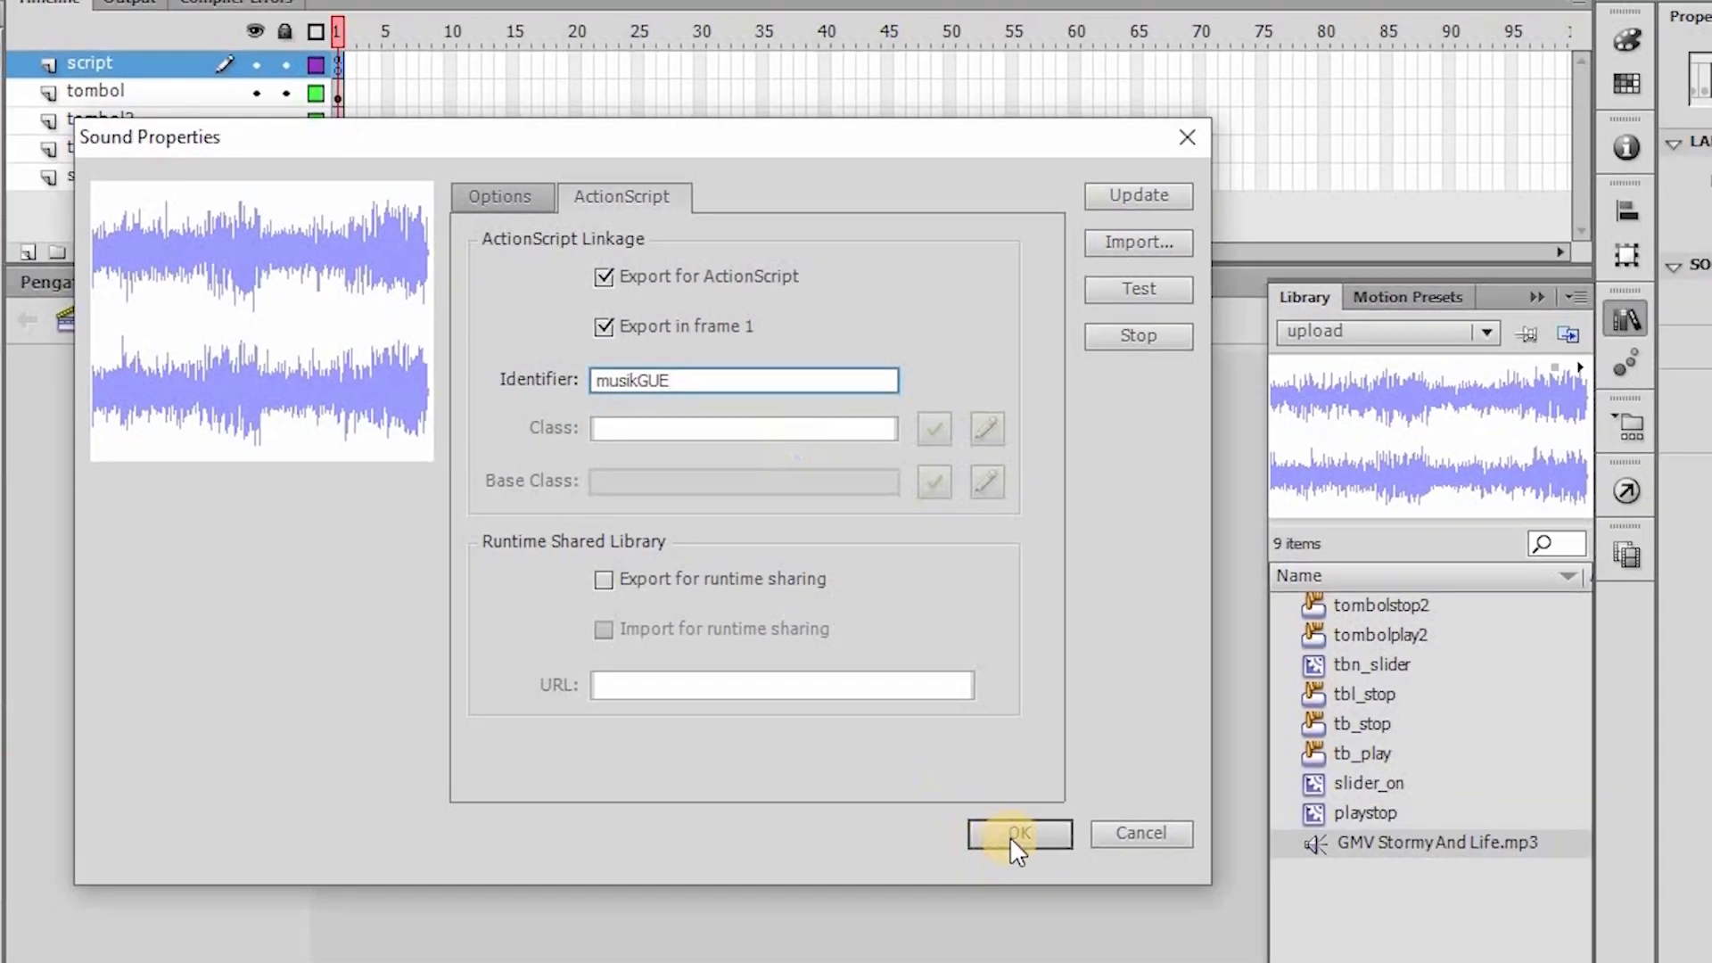
click(843, 721)
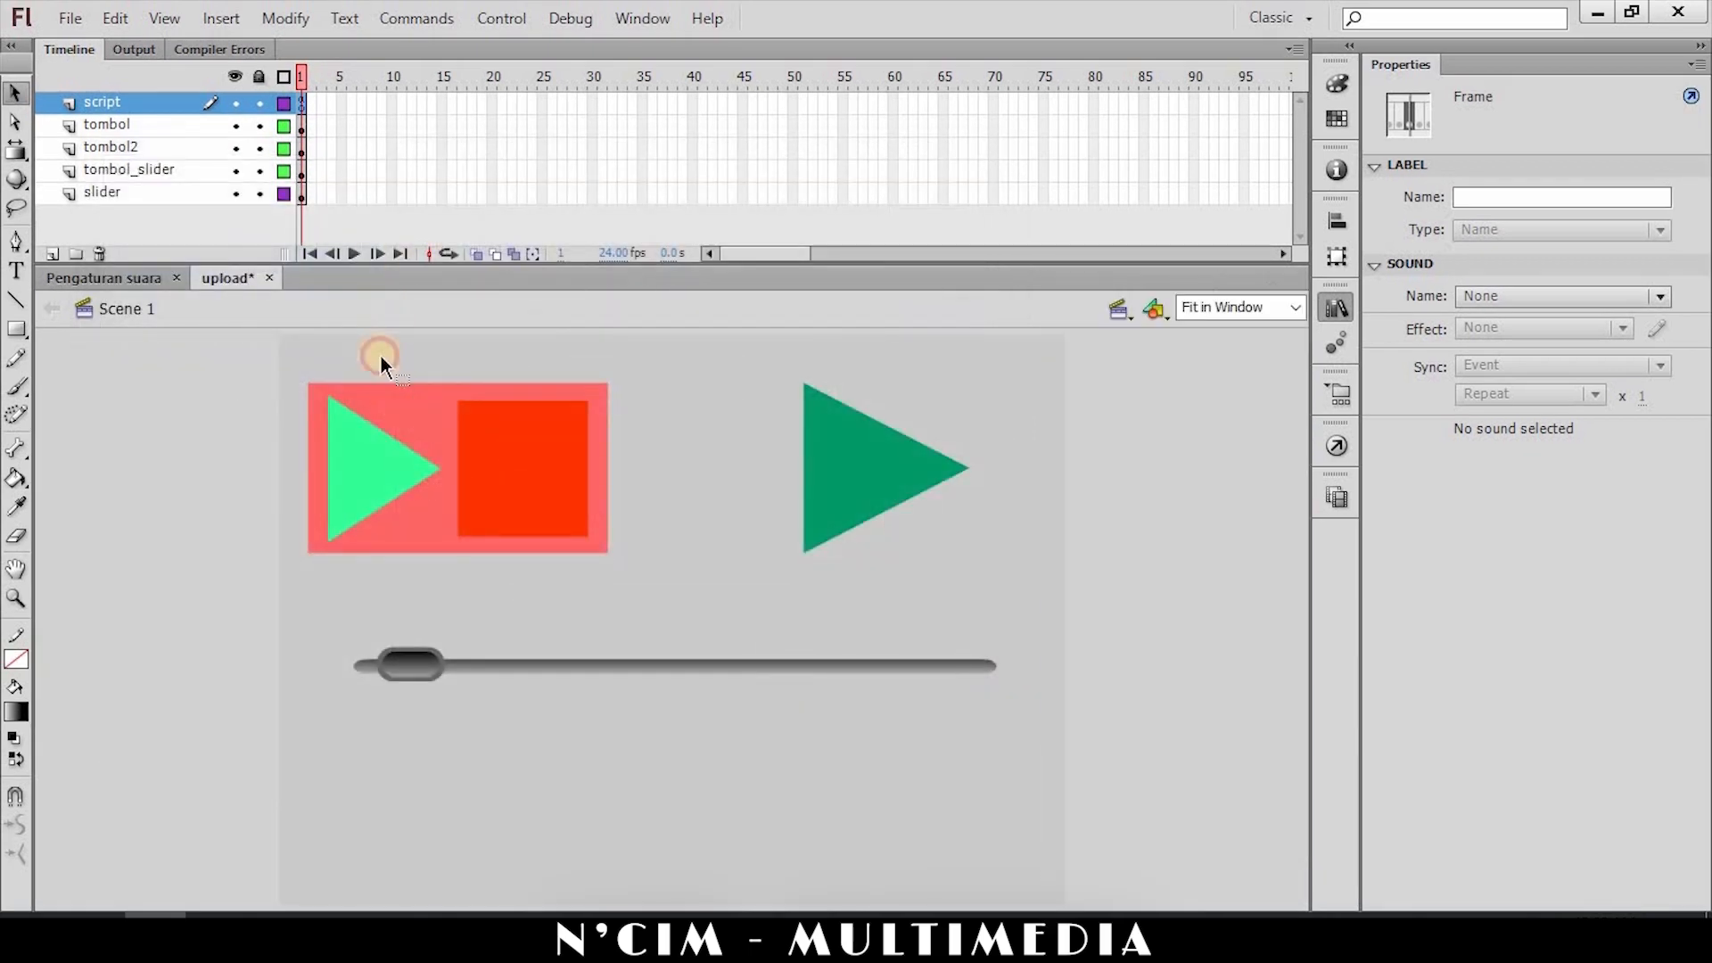
In the script layer's frame 1 code, replace the attachSound identifier in the tb_play function with "musikGUE".
click(301, 126)
click(303, 103)
key(F9)
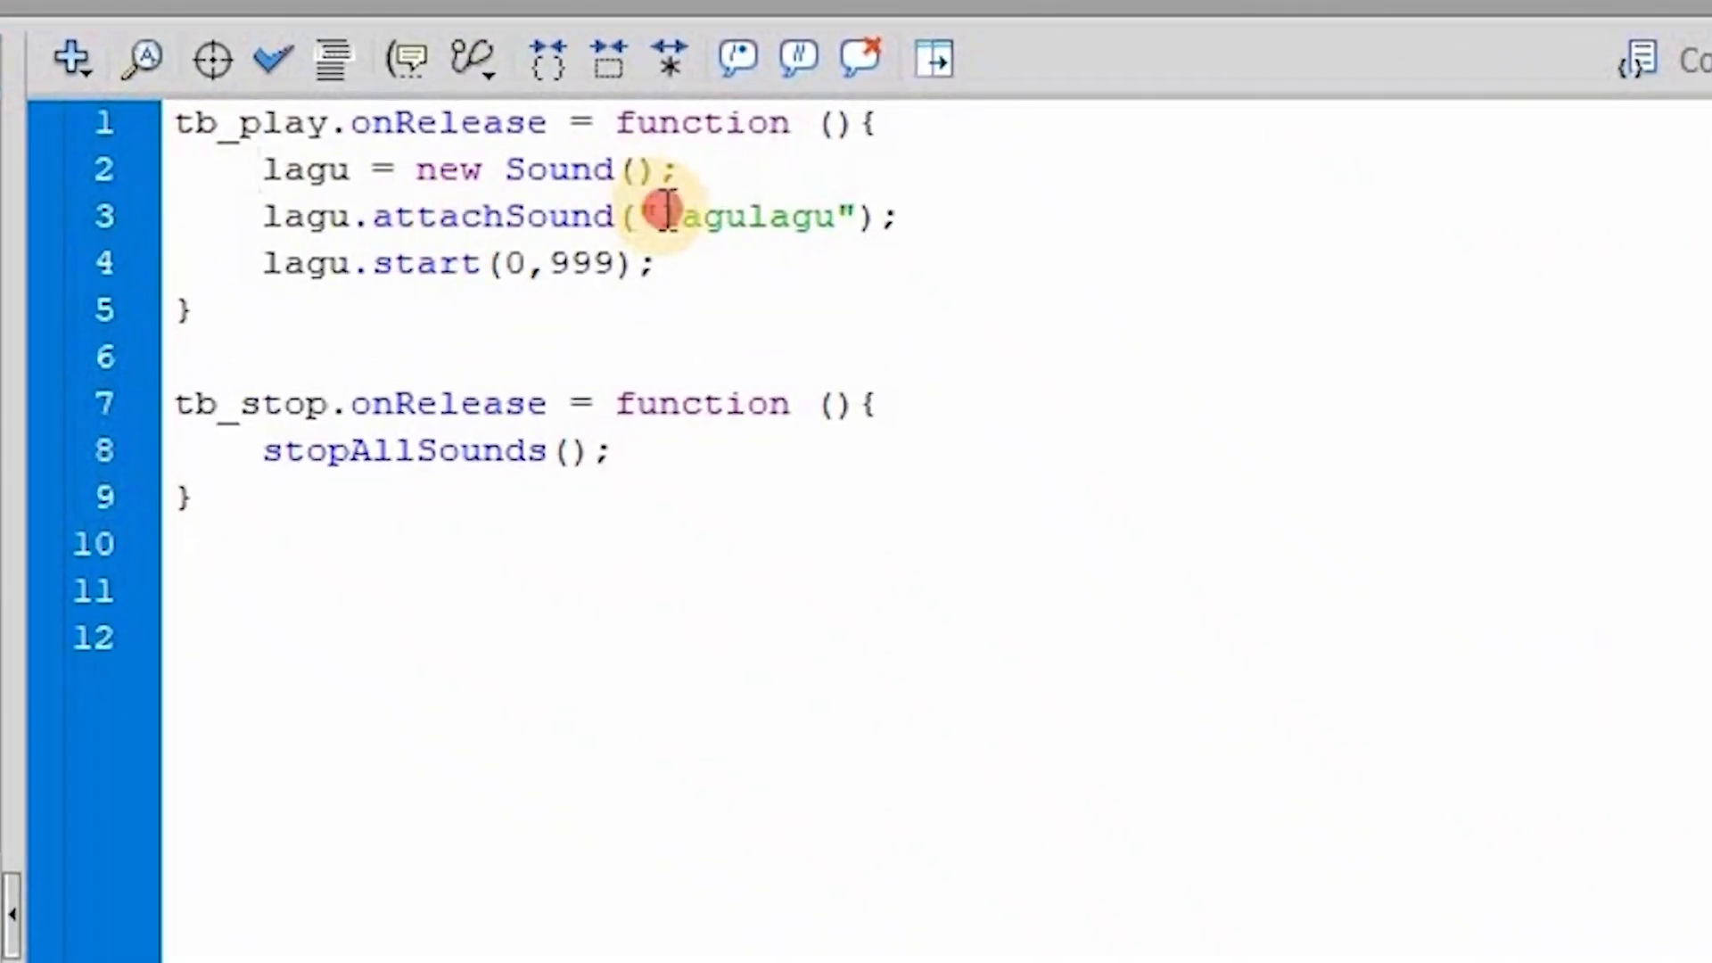
drag(658, 214, 841, 214)
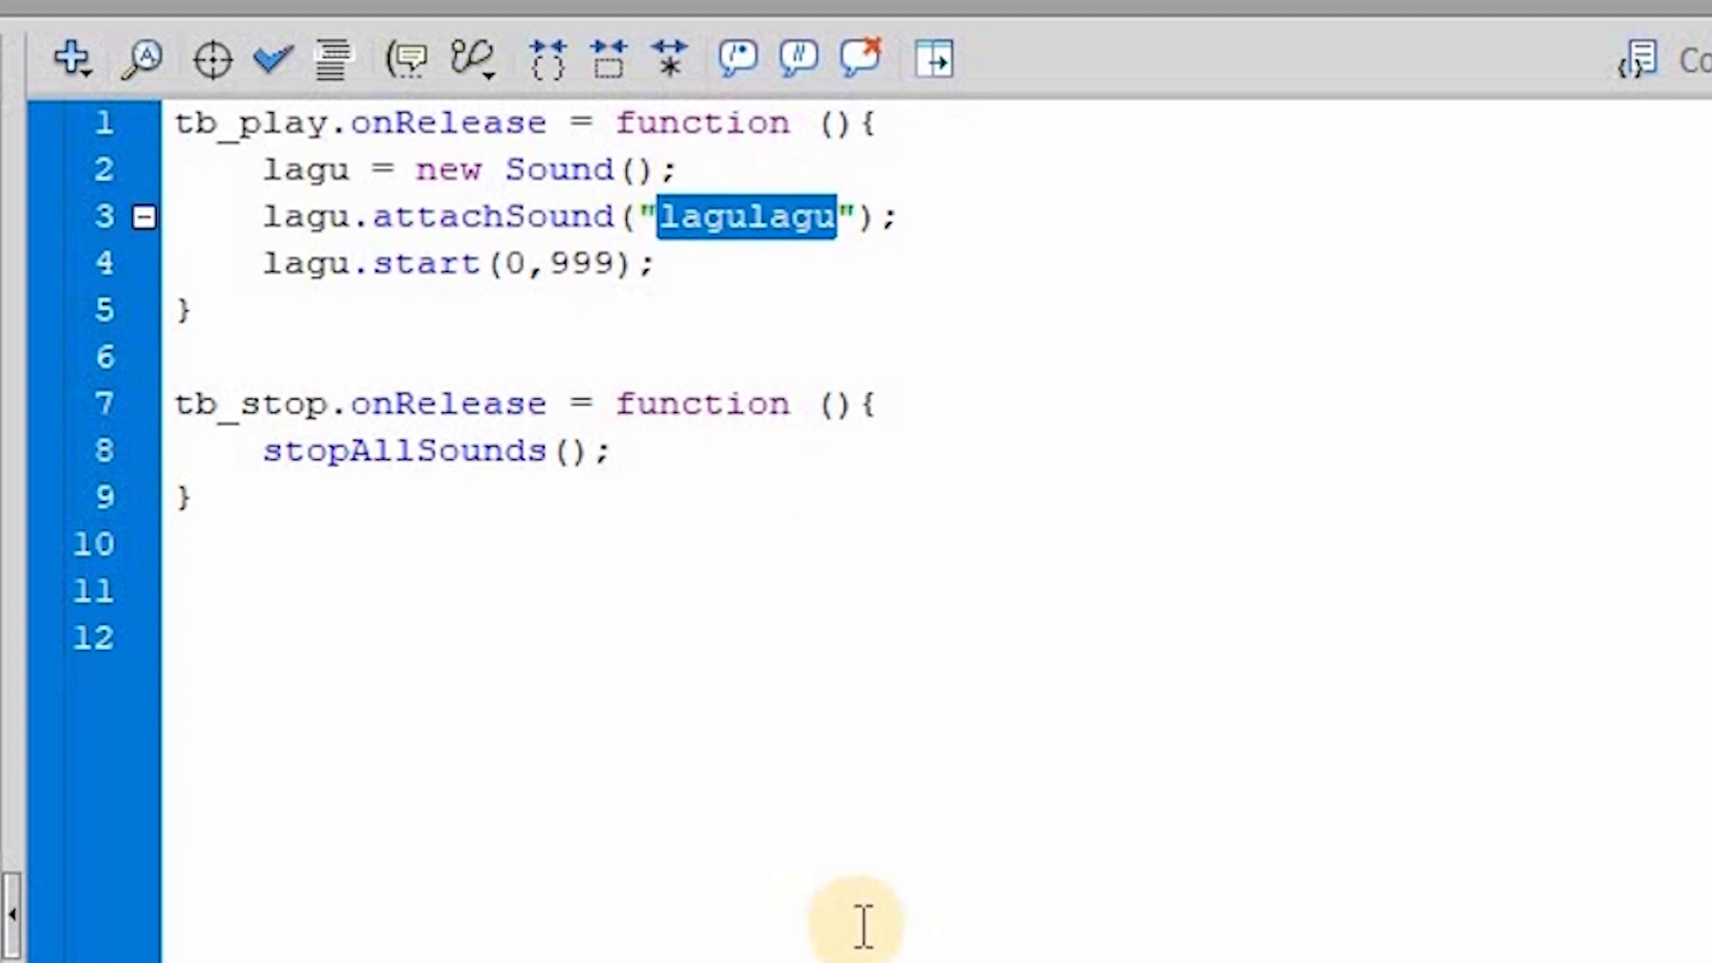
text(musik)
text(GUE)
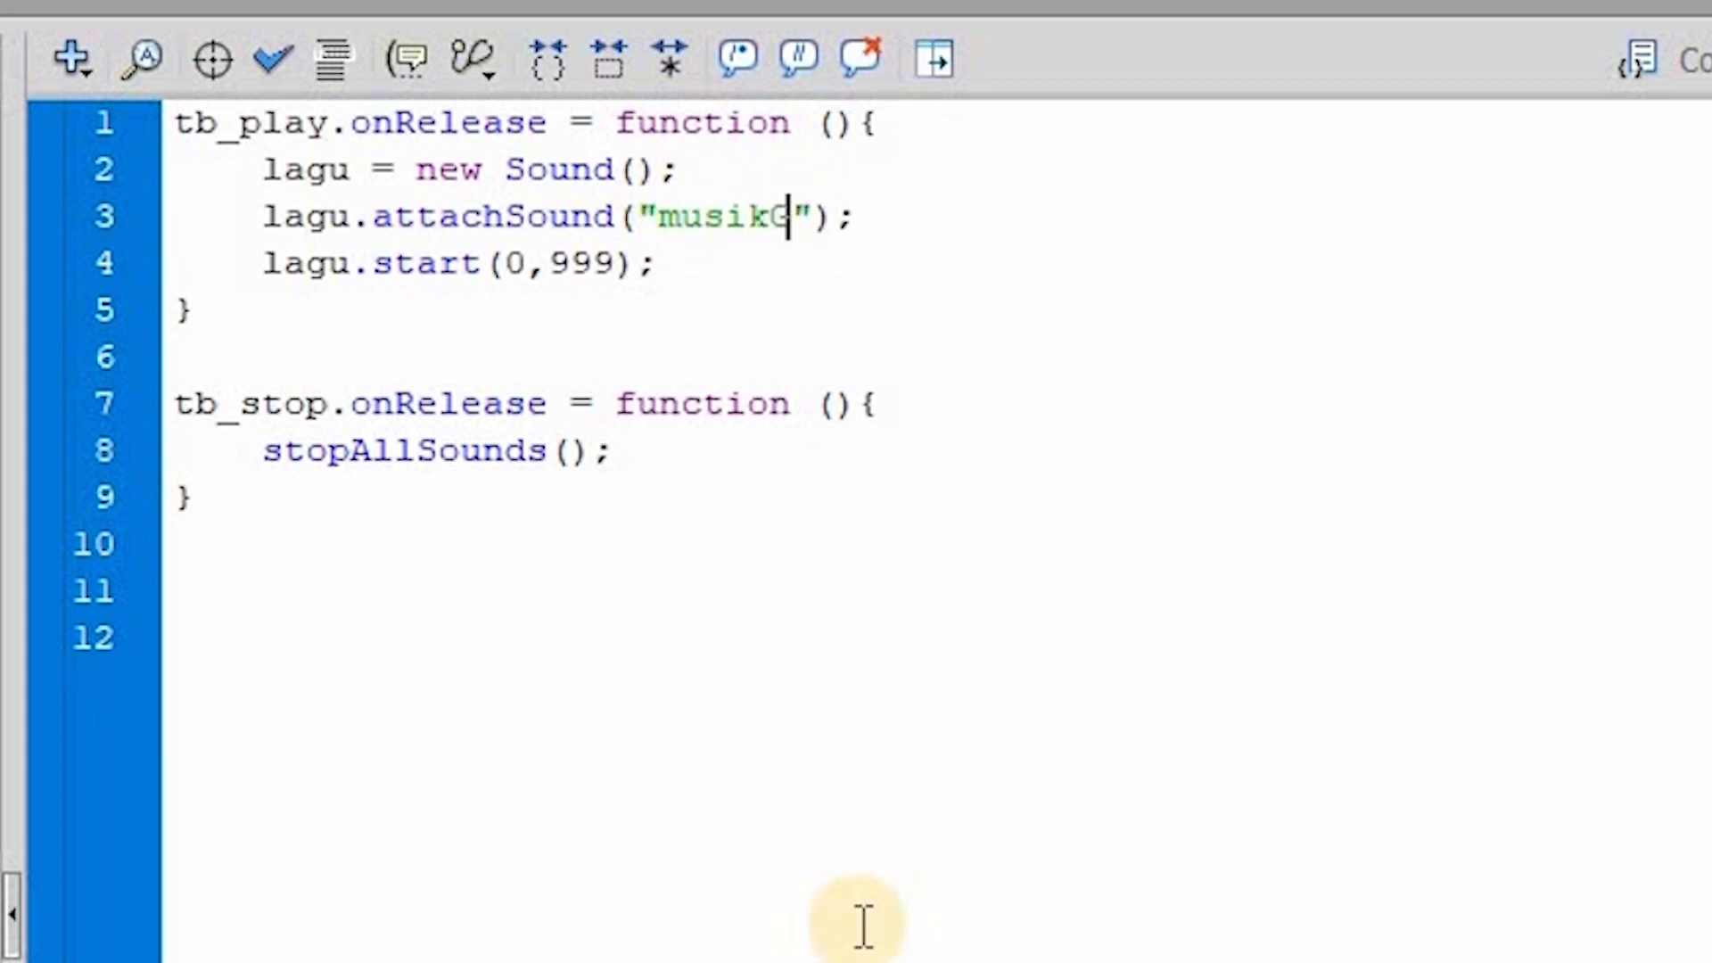
click(787, 624)
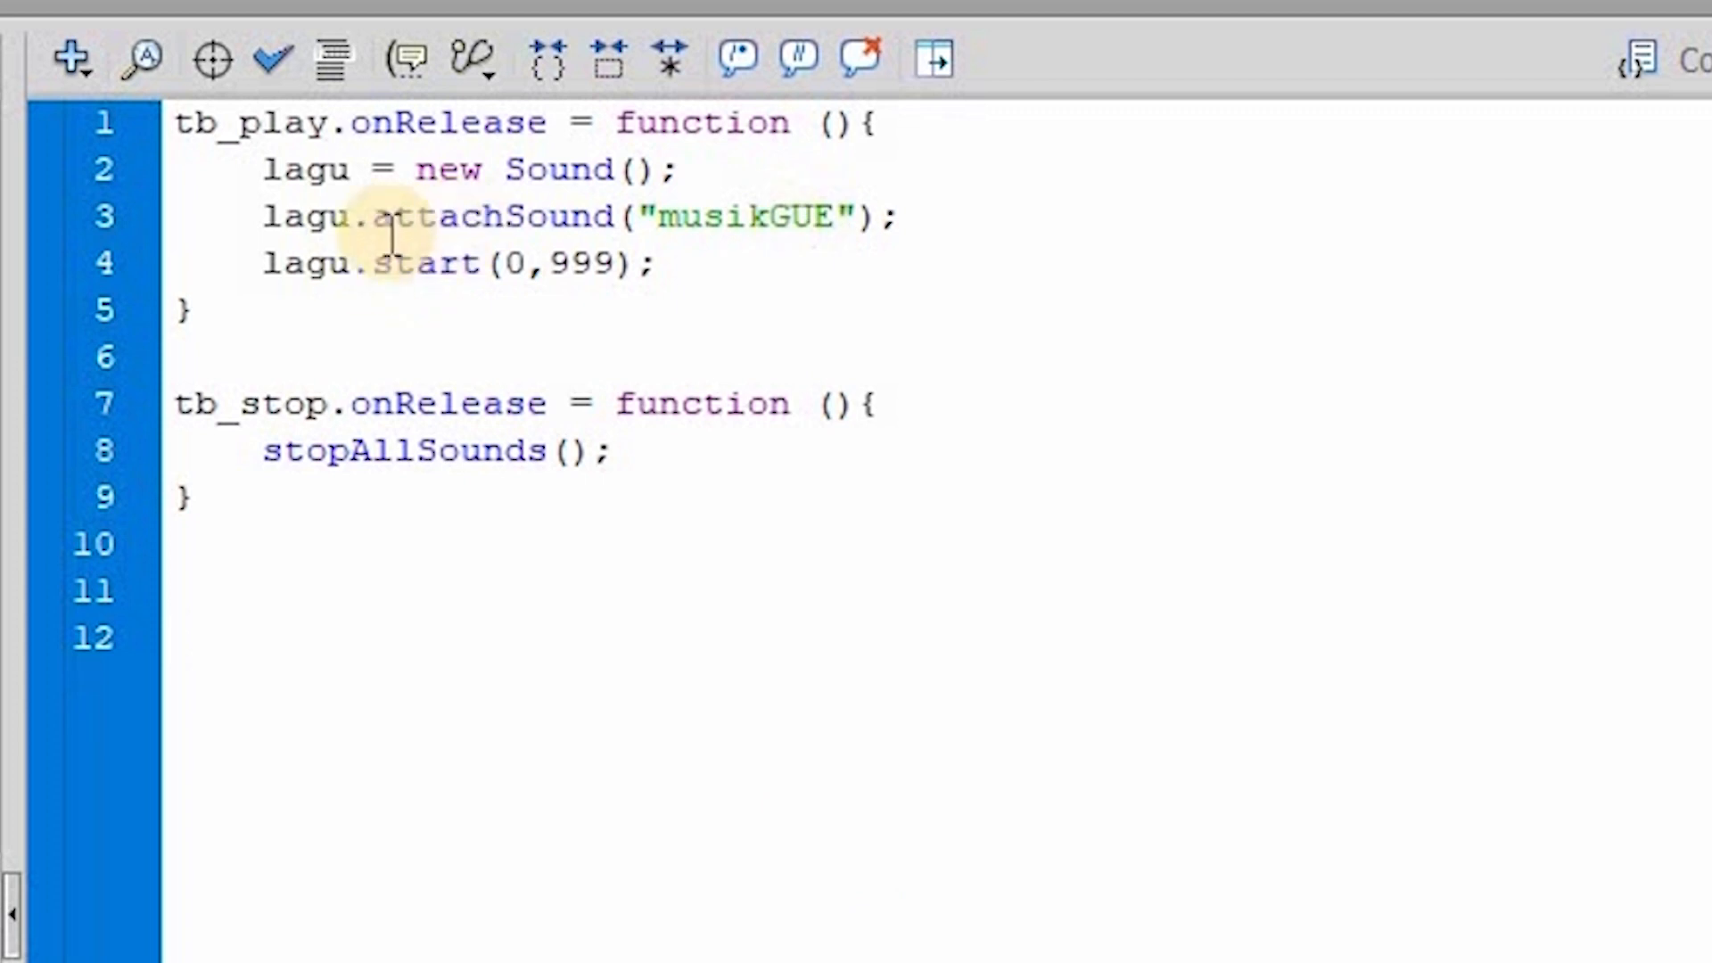
Rename the lagu variable to sound_gw in the new Sound() line of the tb_play function.
double_click(355, 170)
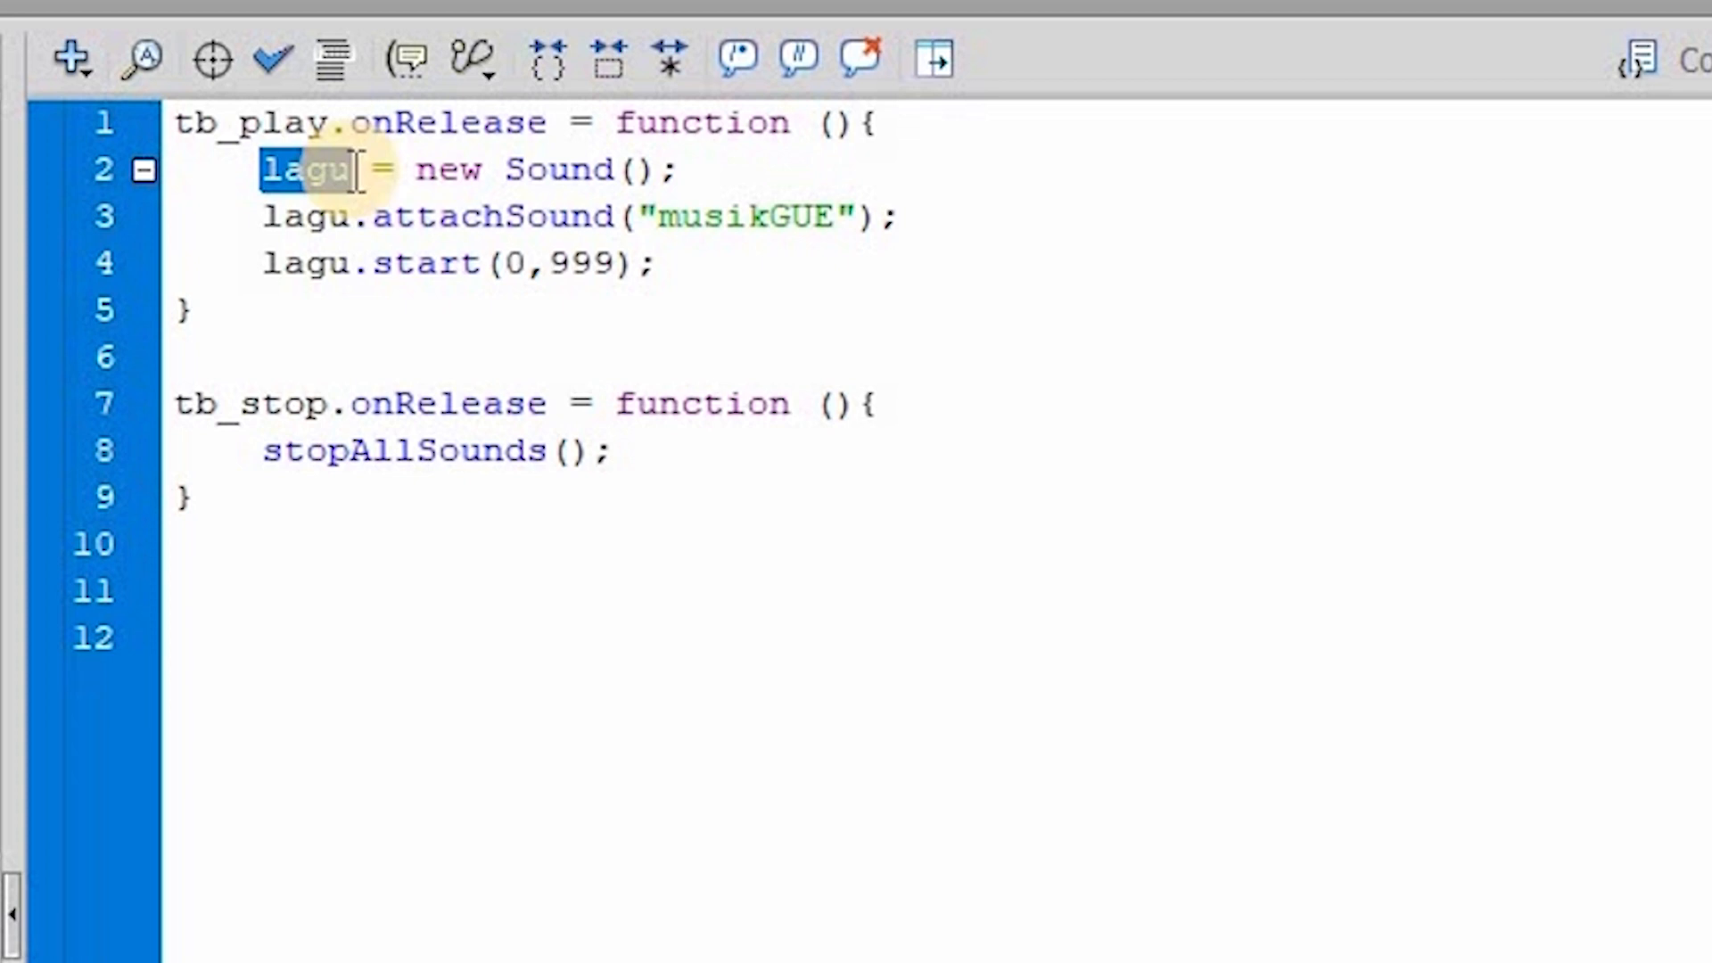
text(gu)
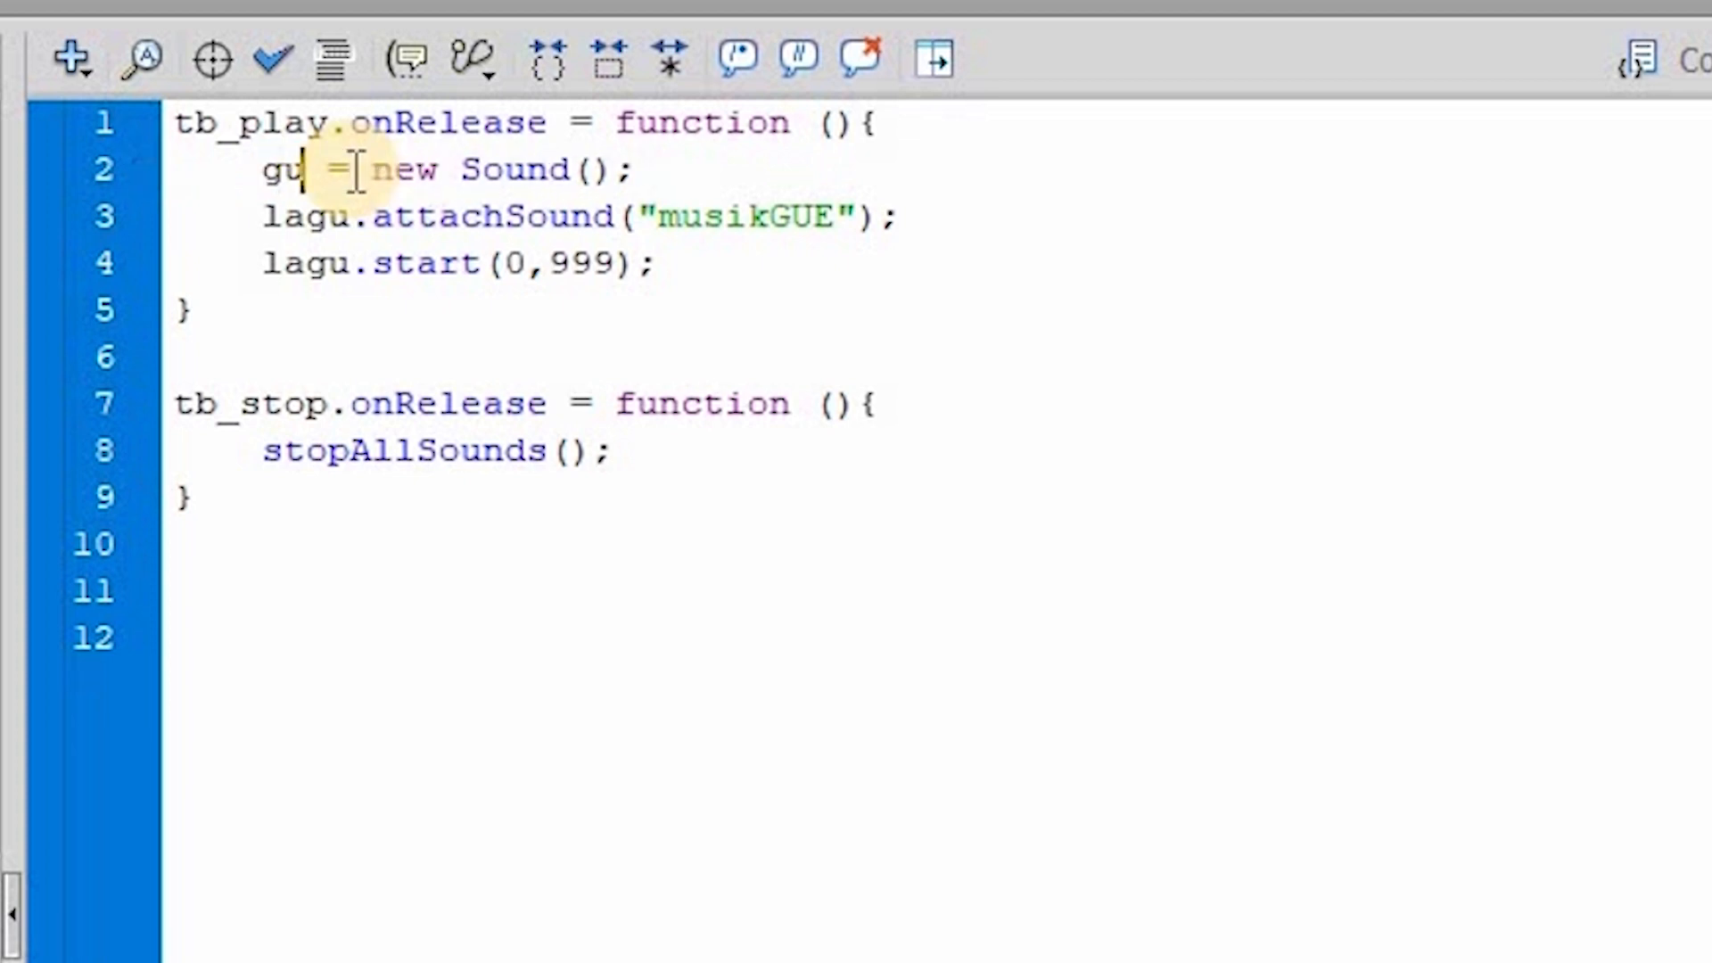
text(e)
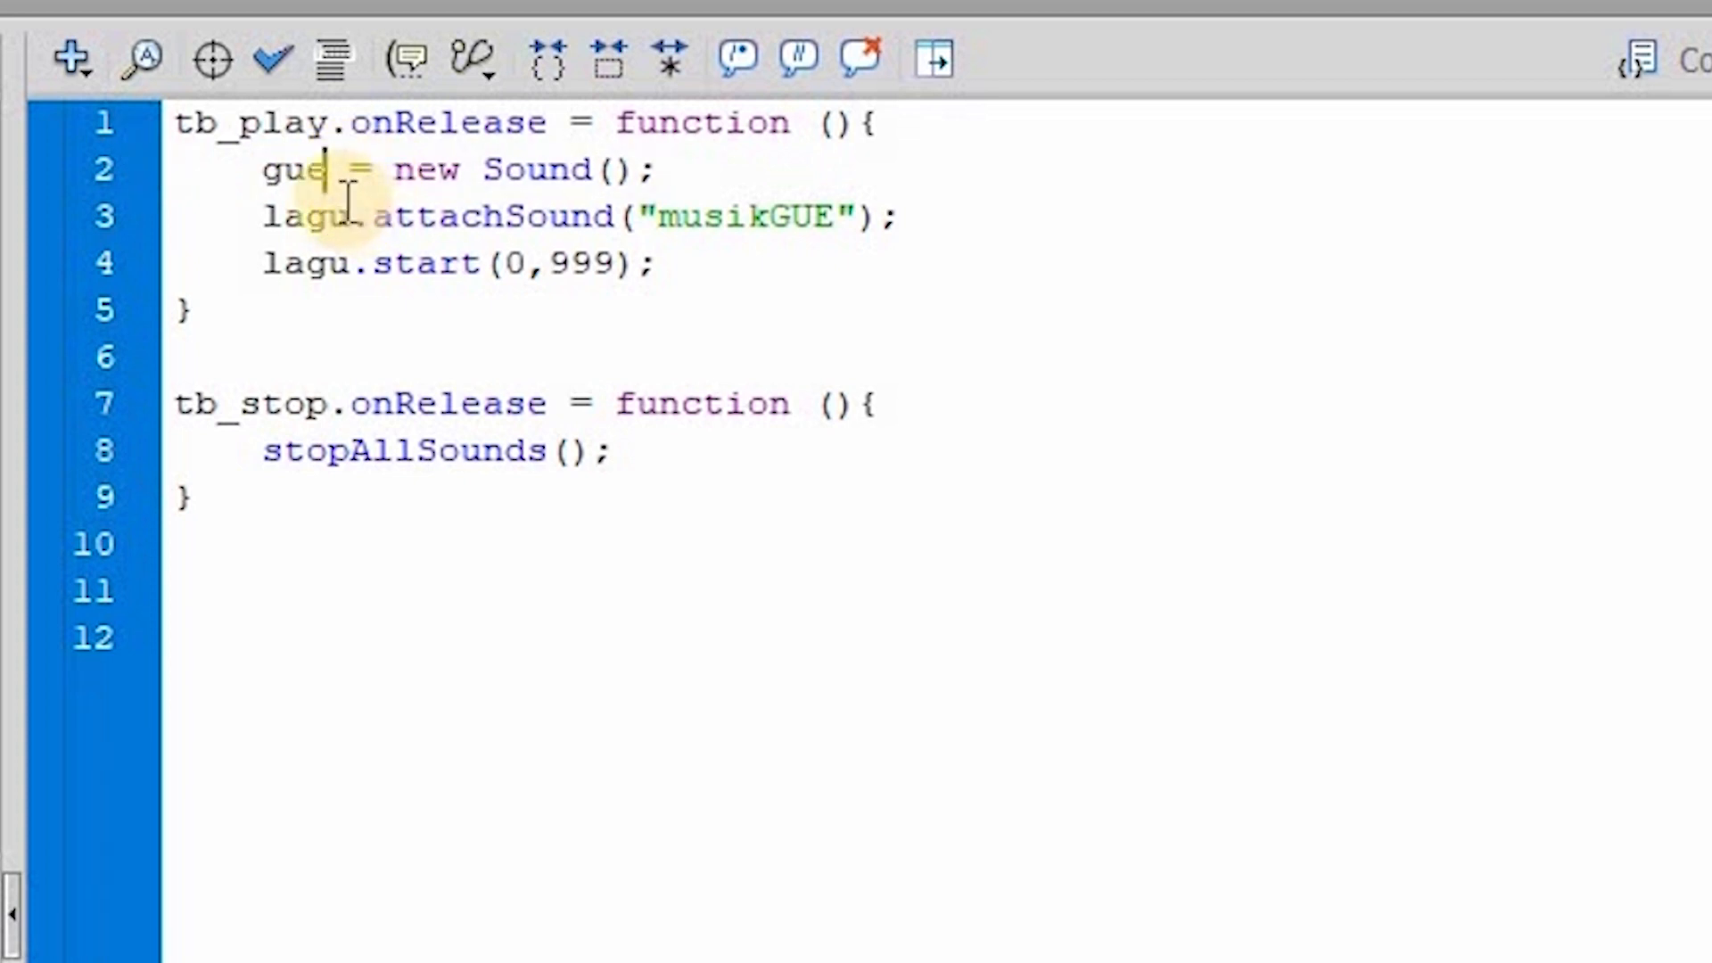
key(BackSpace)
key(BackSpace)
key(BackSpace)
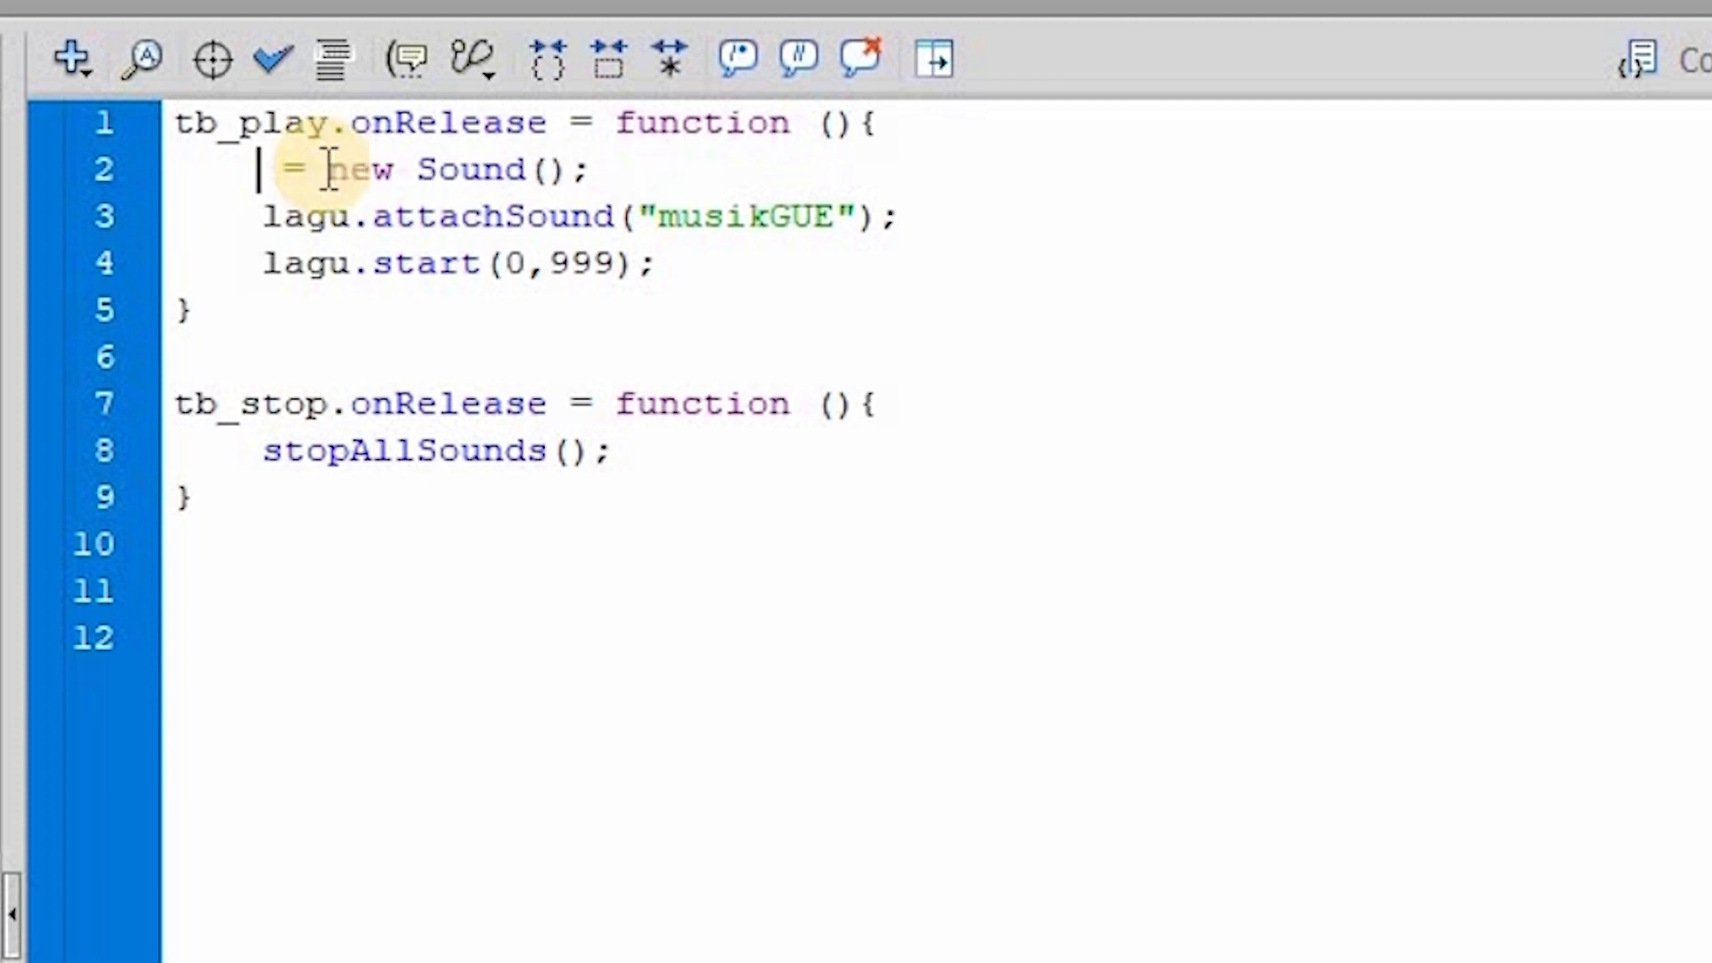
text(sou )
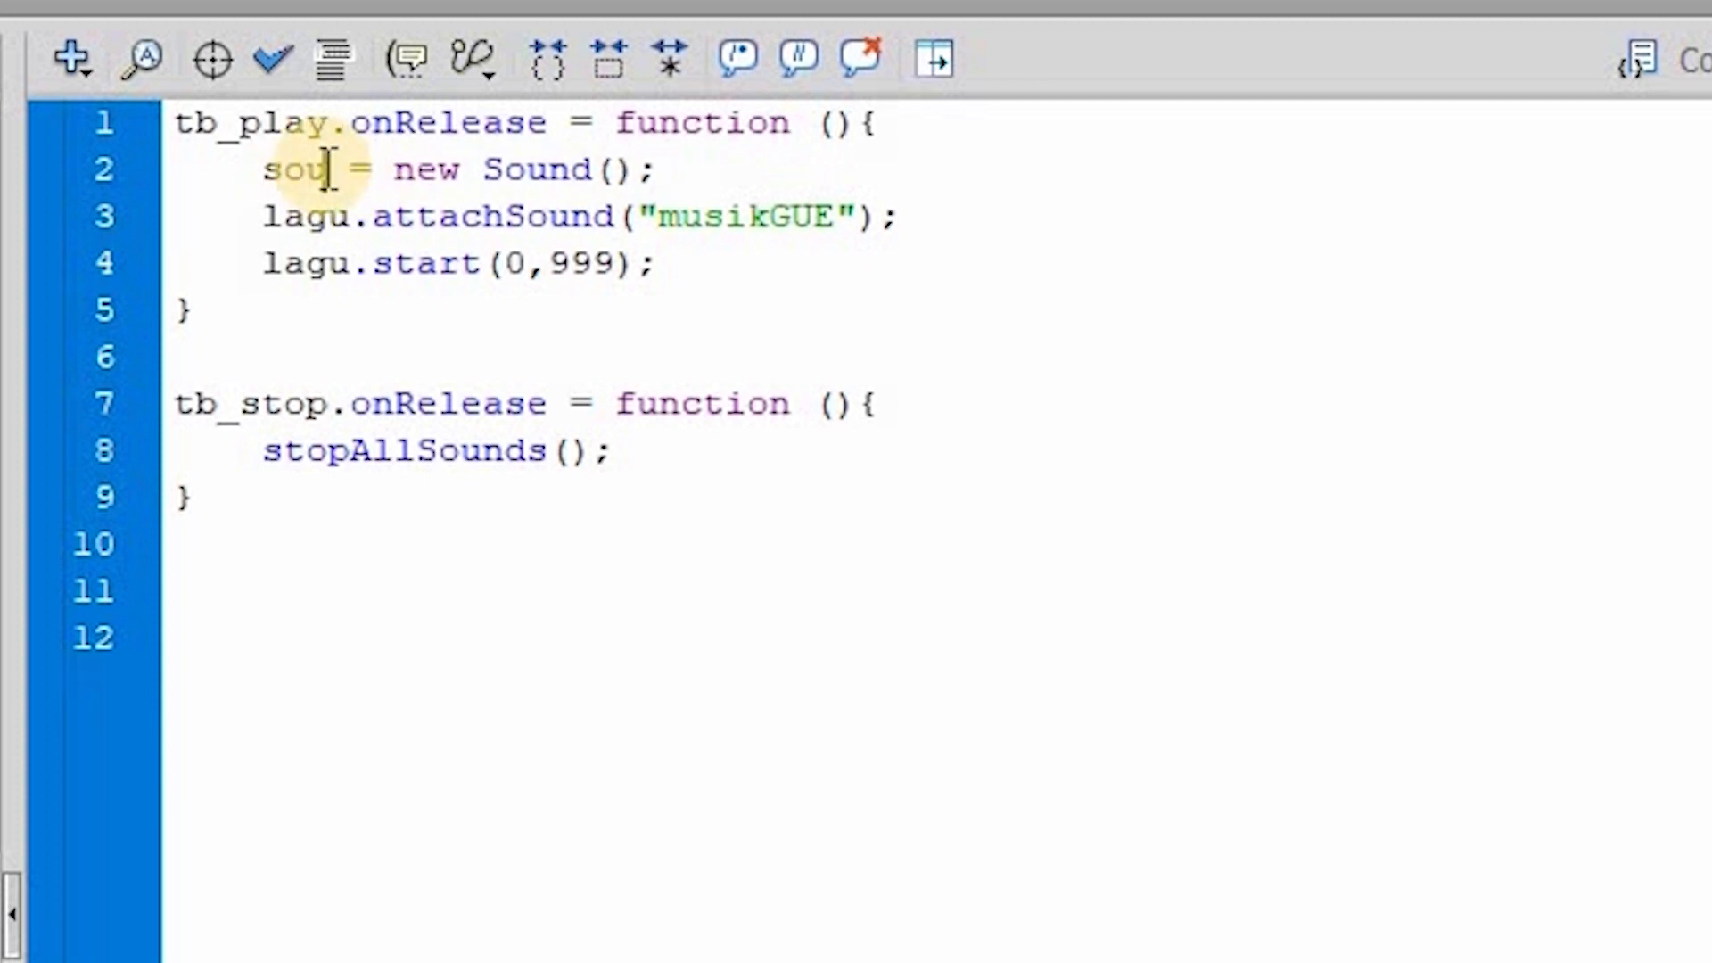
text(nd_)
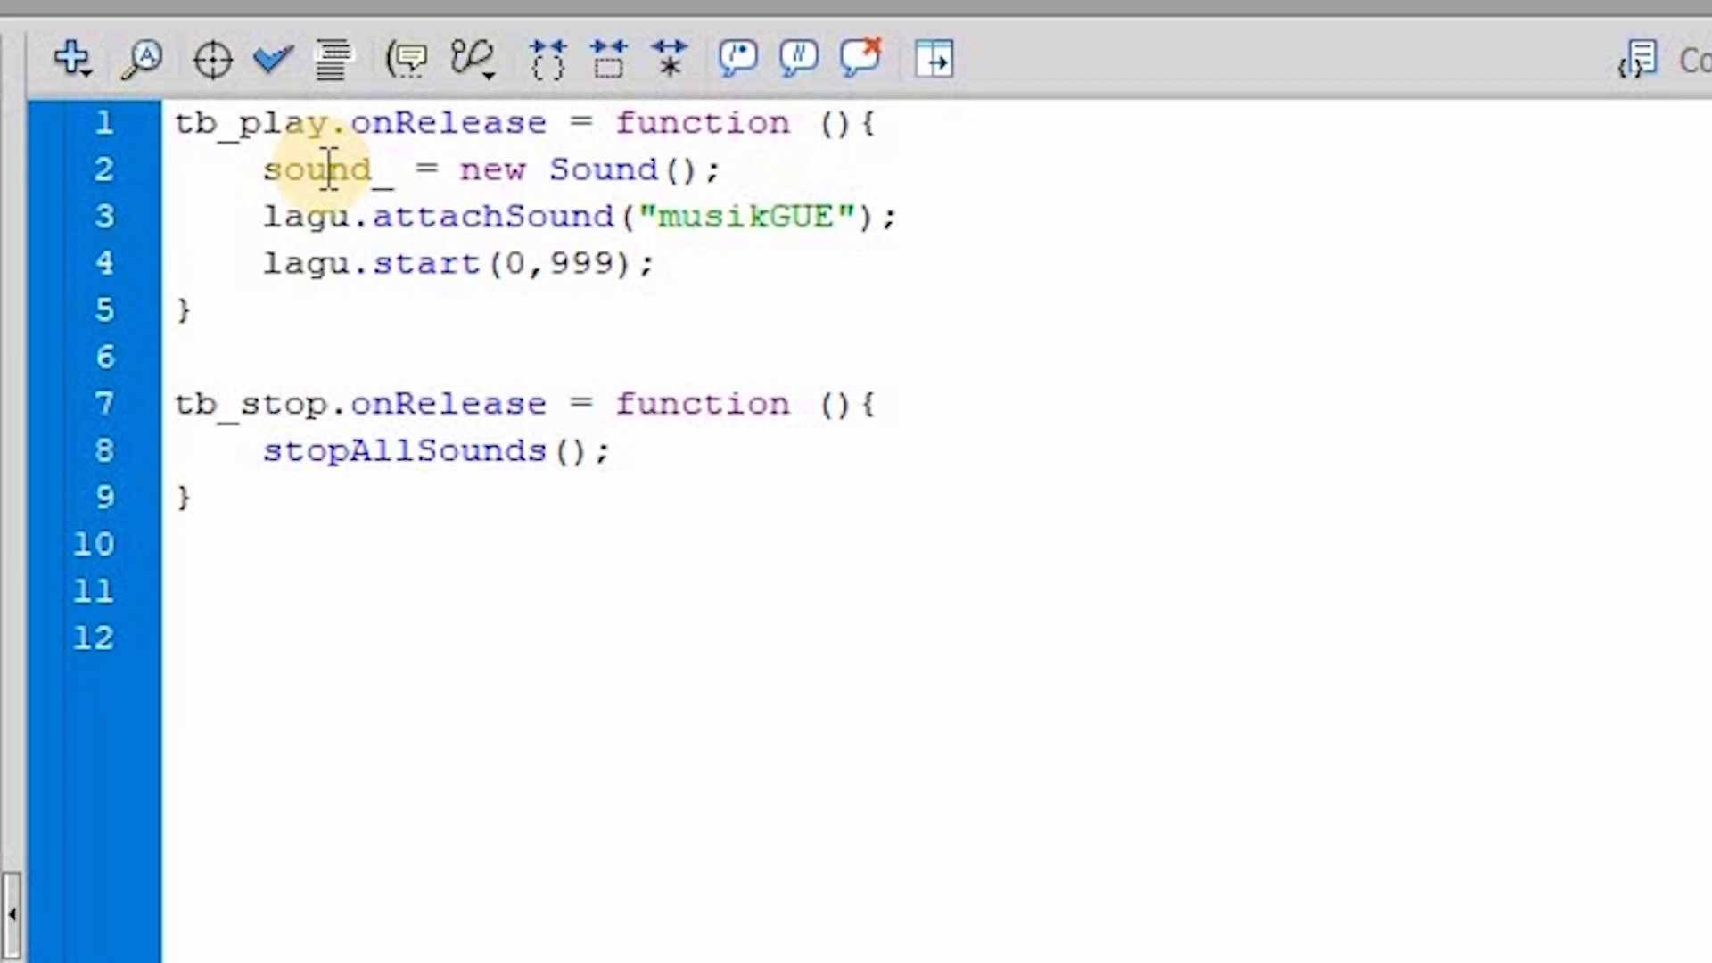
text(gw)
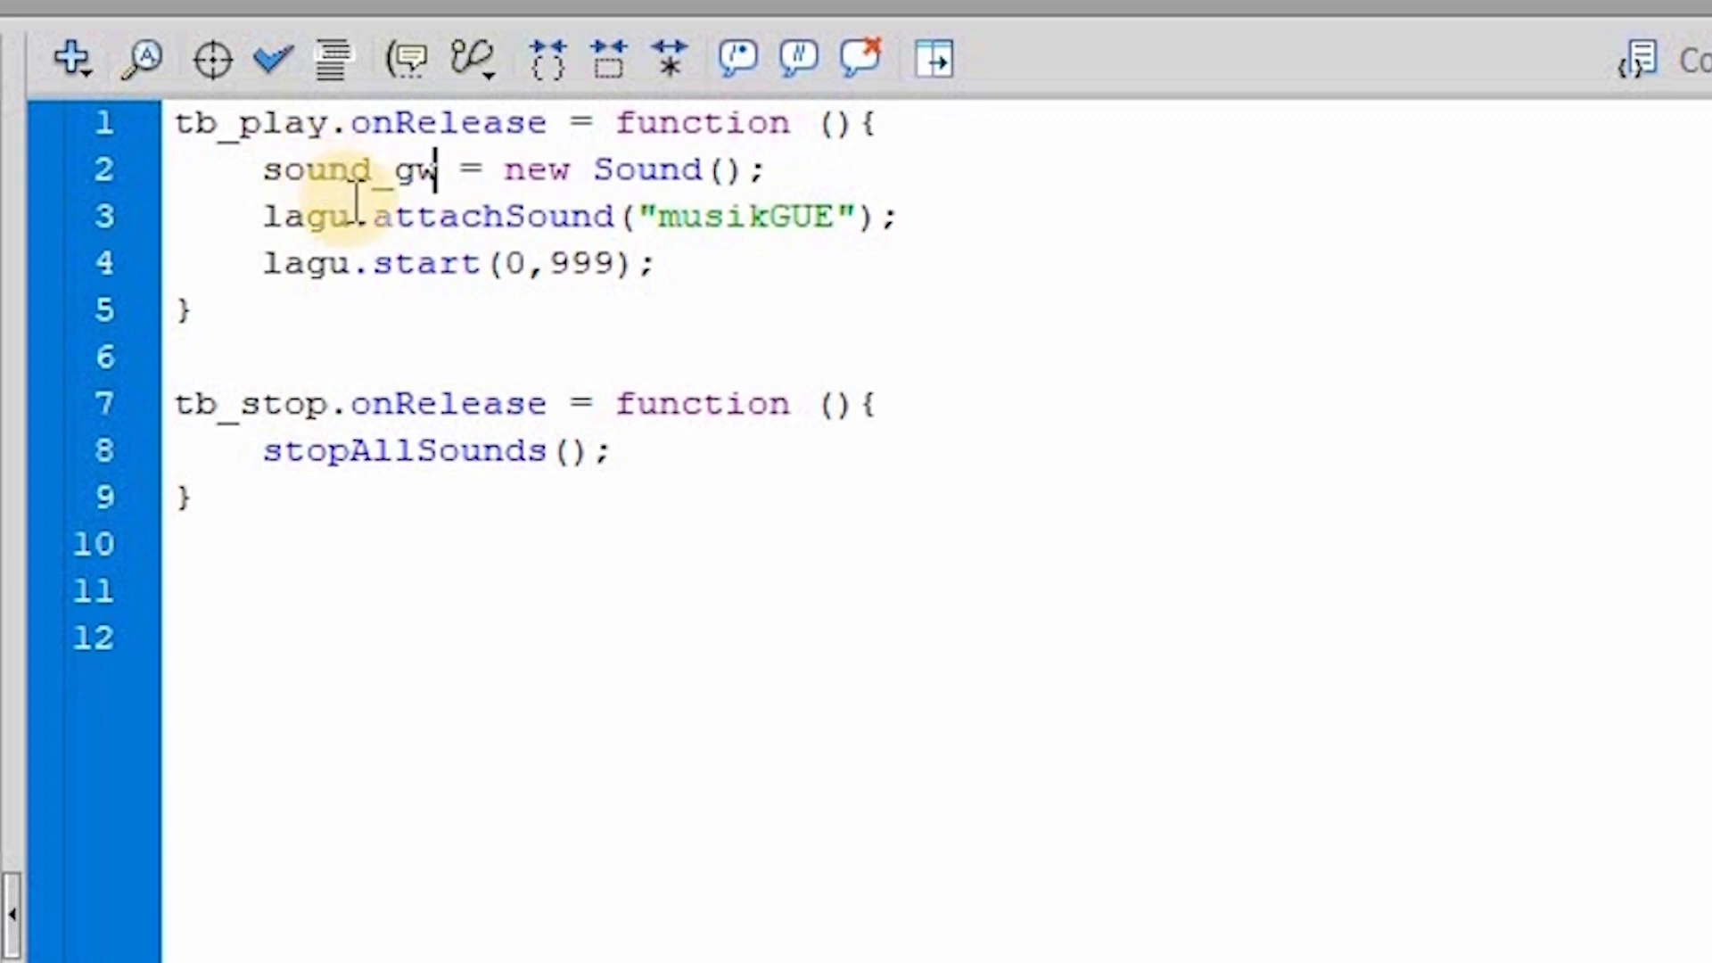
Copy the sound_gw name and use it to replace lagu in the attachSound line.
drag(262, 169, 440, 169)
key(ctrl+c)
click(276, 221)
triple_click(313, 222)
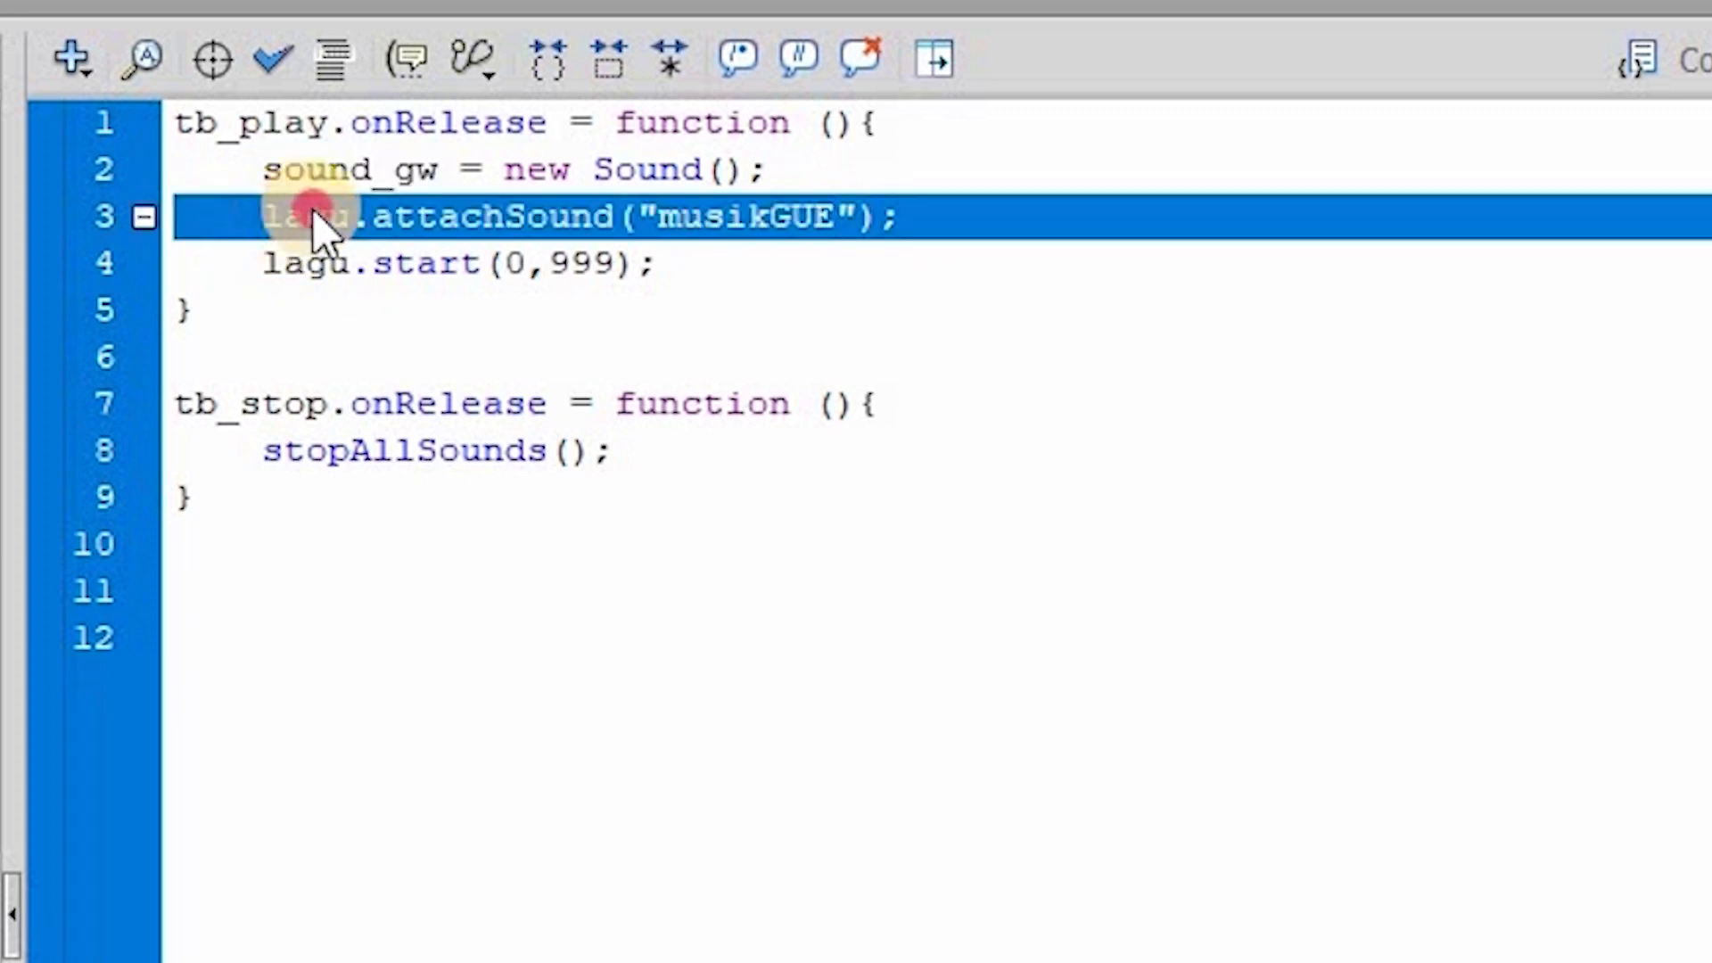
click(303, 217)
click(353, 218)
key(BackSpace)
key(BackSpace)
key(BackSpace)
key(BackSpace)
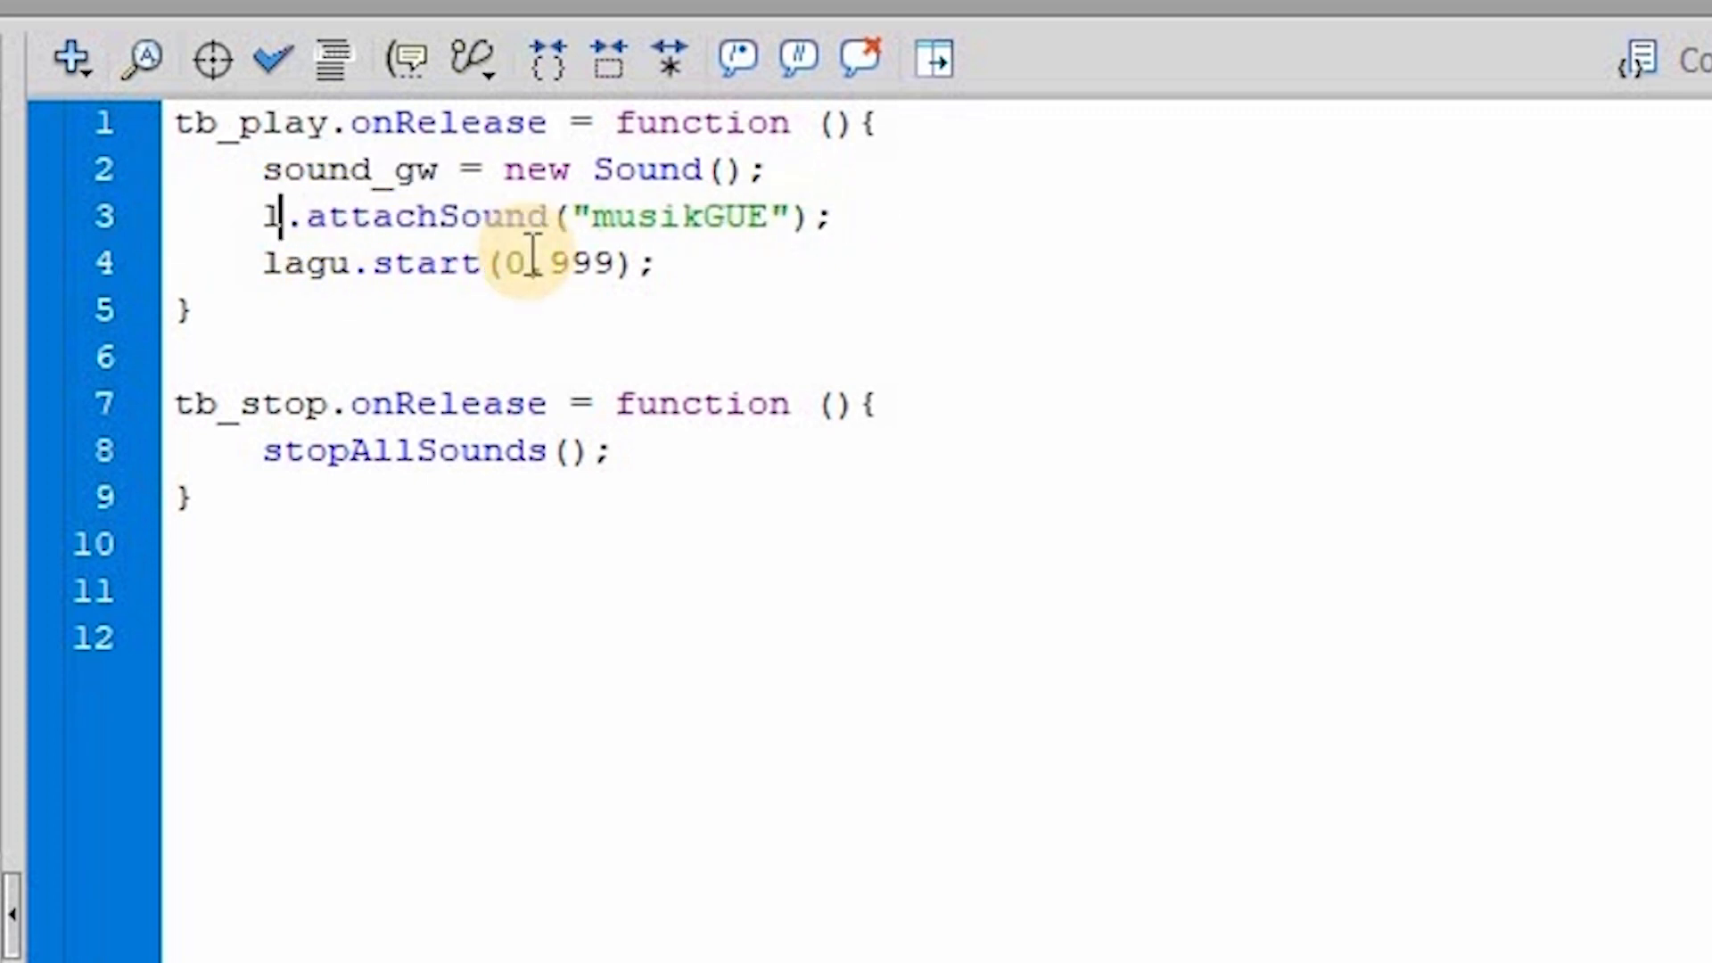
key(ctrl+v)
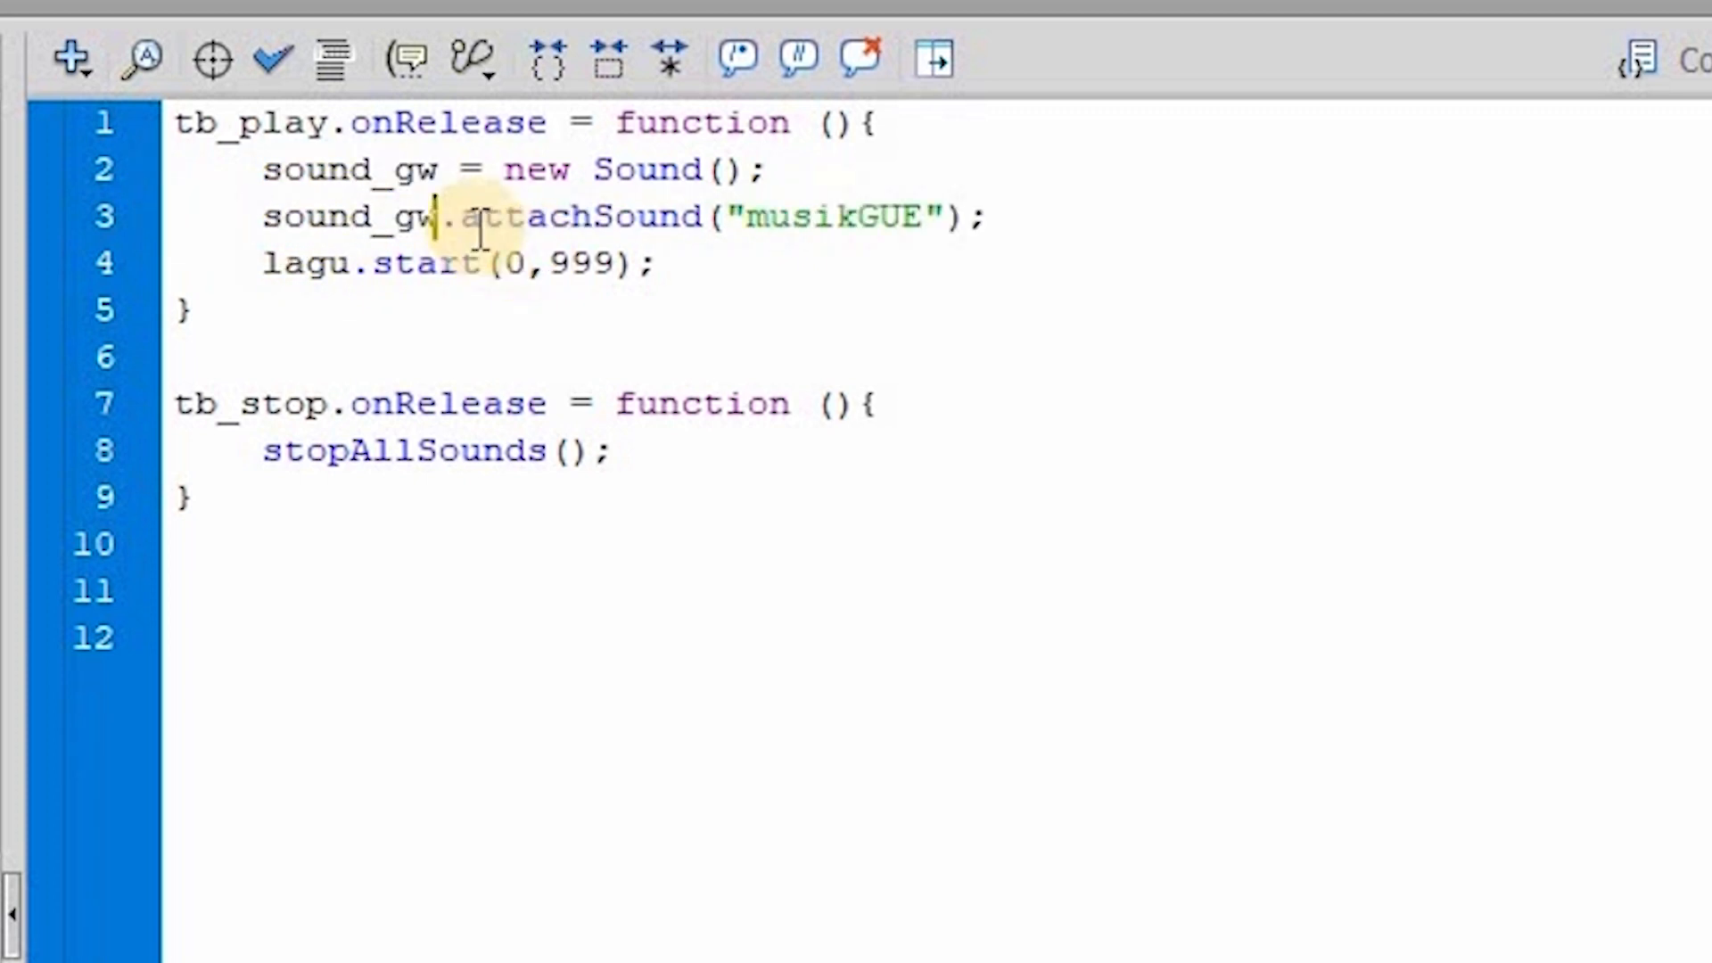
Replace lagu with sound_gw in the start(0,999) line of the tb_play function.
click(353, 264)
key(BackSpace)
key(BackSpace)
key(BackSpace)
key(BackSpace)
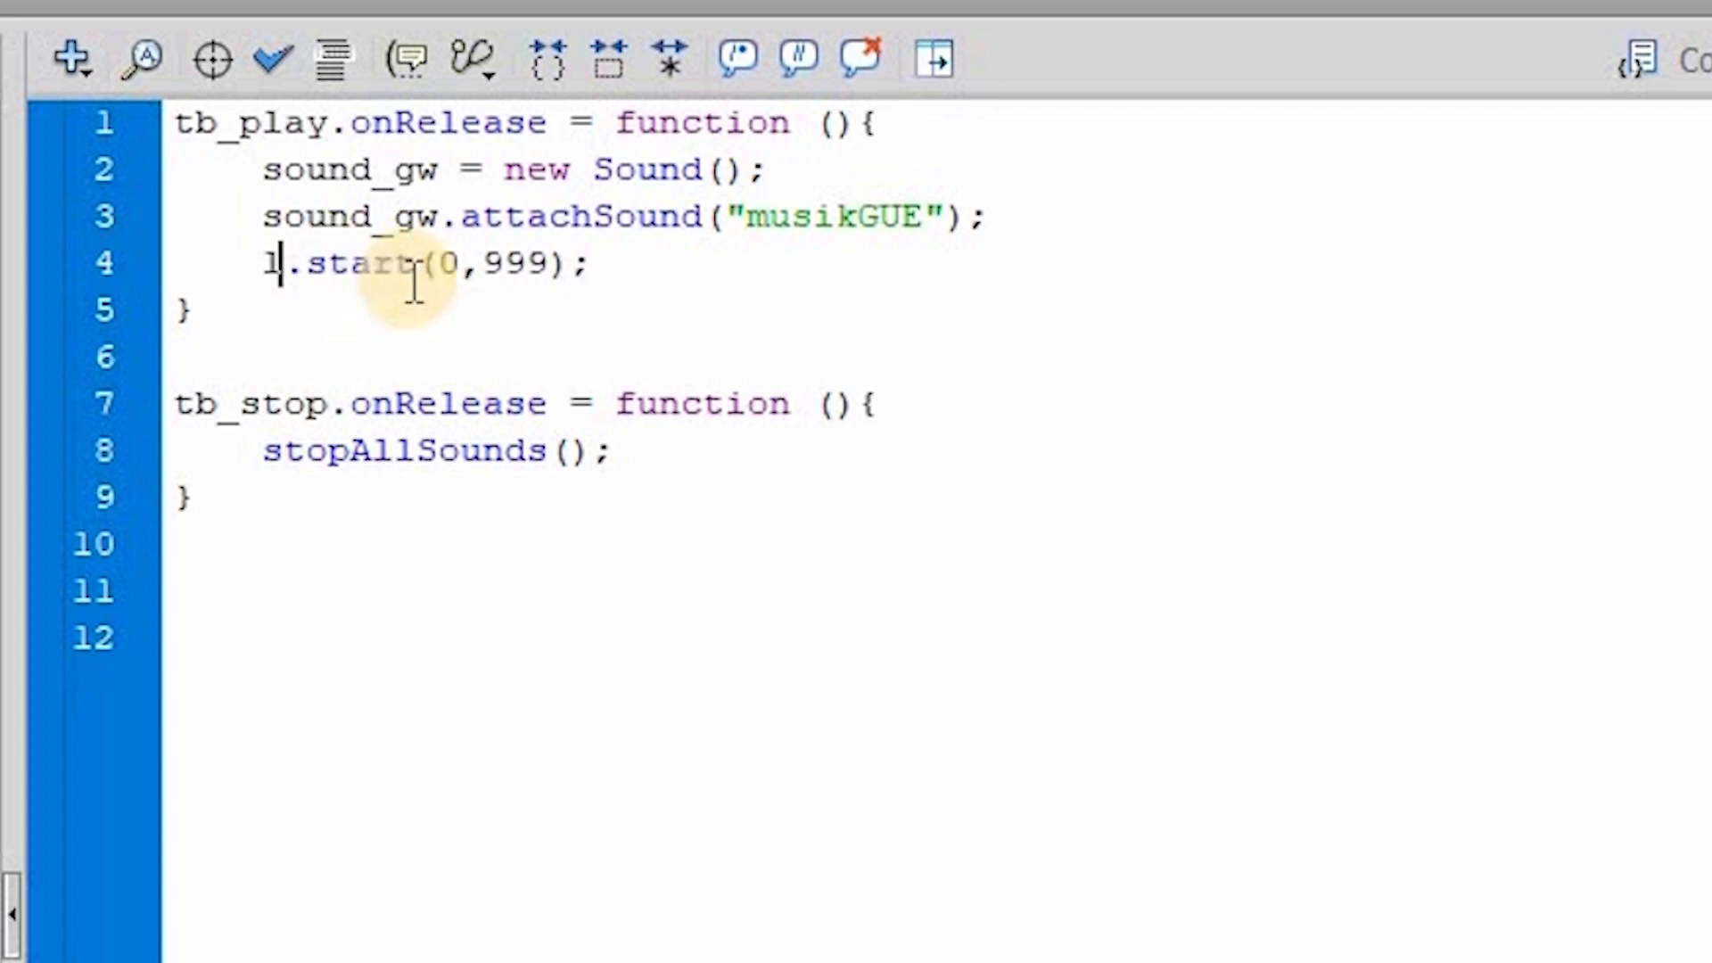
key(ctrl+v)
Run a test of the movie and close the preview window.
key(ctrl+Return)
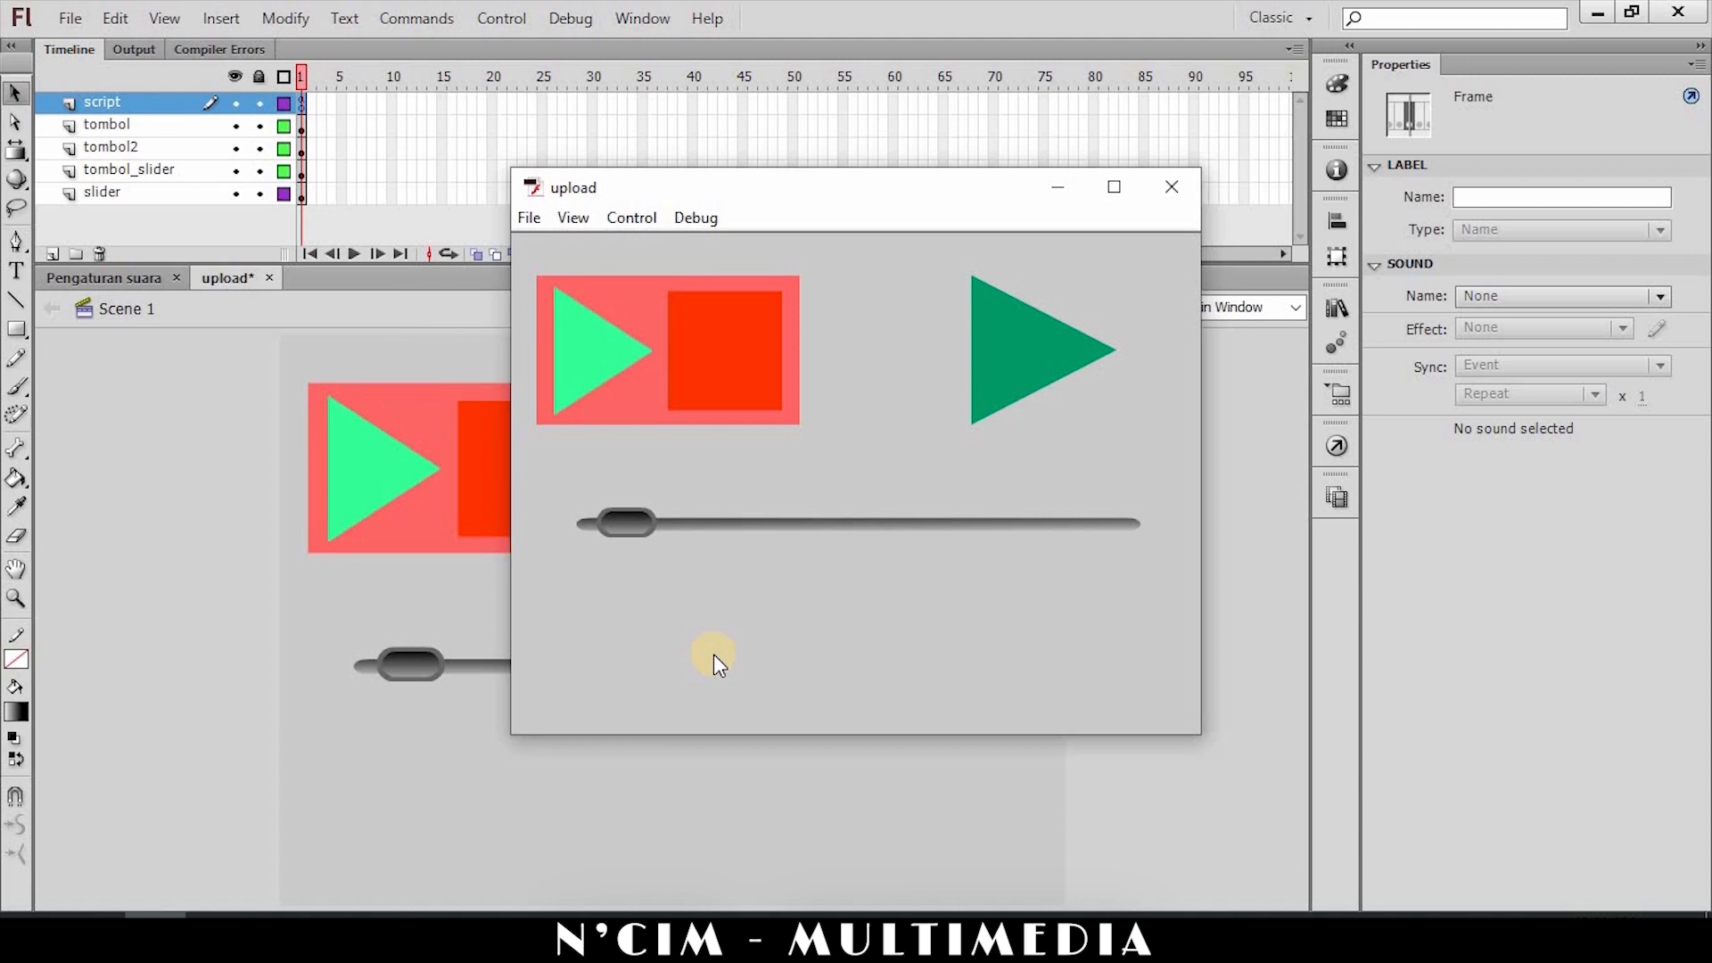
click(722, 715)
click(683, 563)
click(1172, 186)
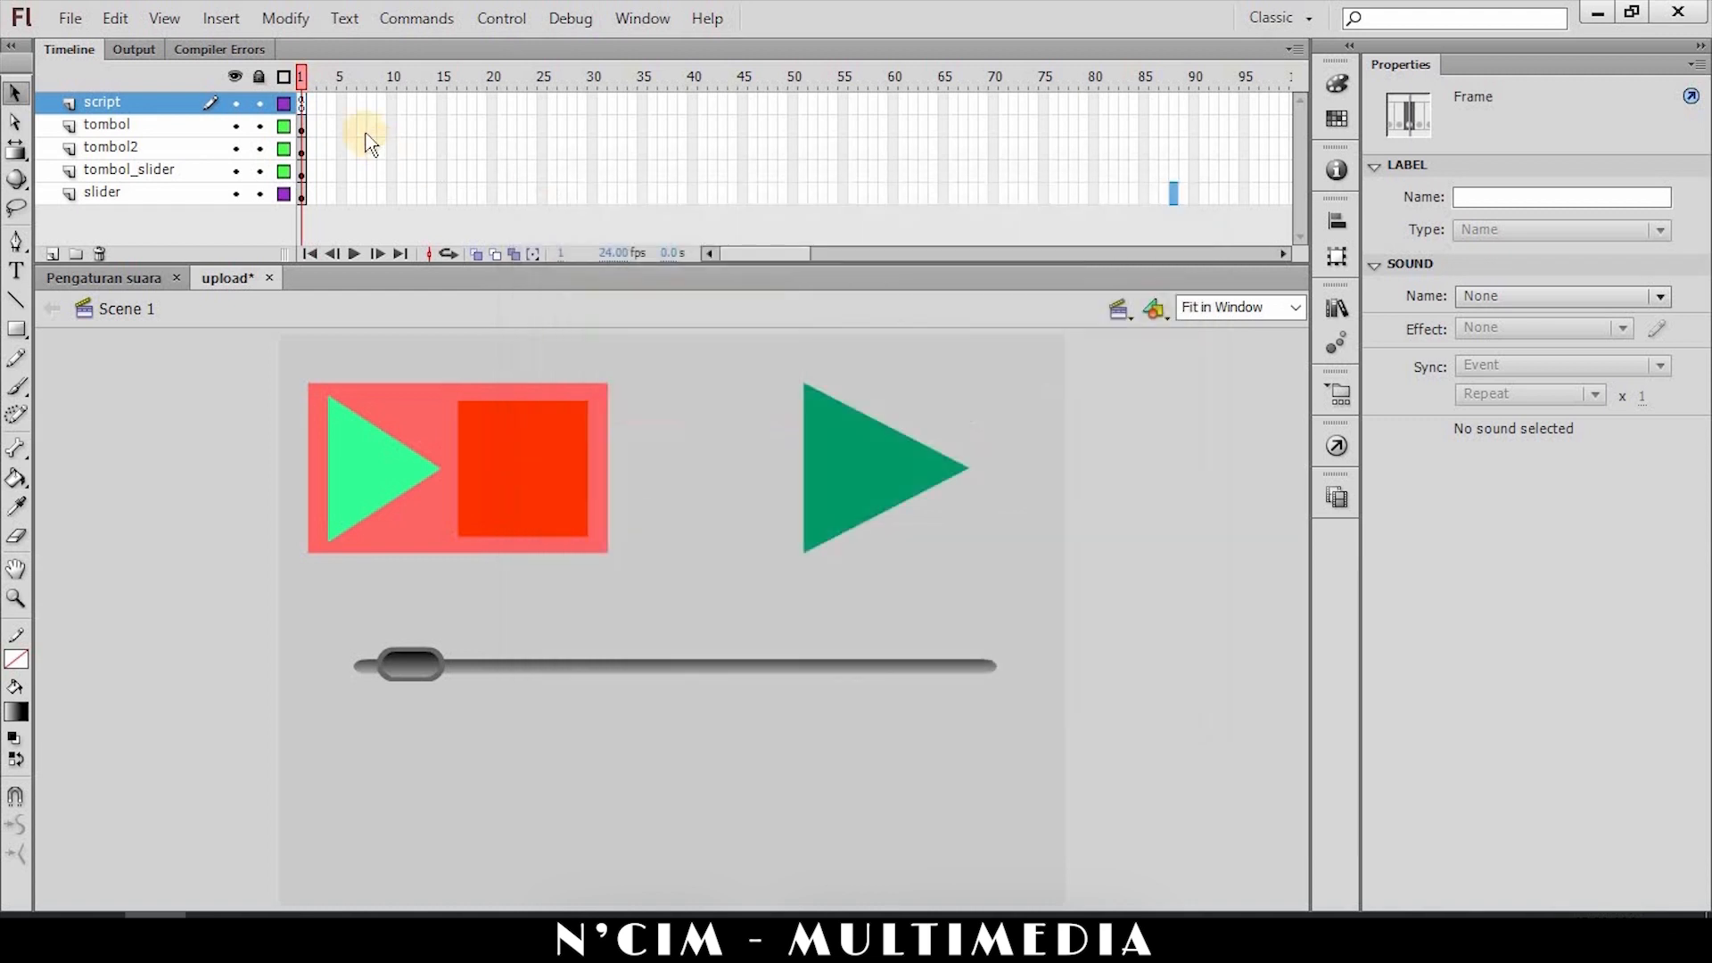
click(304, 103)
key(F9)
click(473, 314)
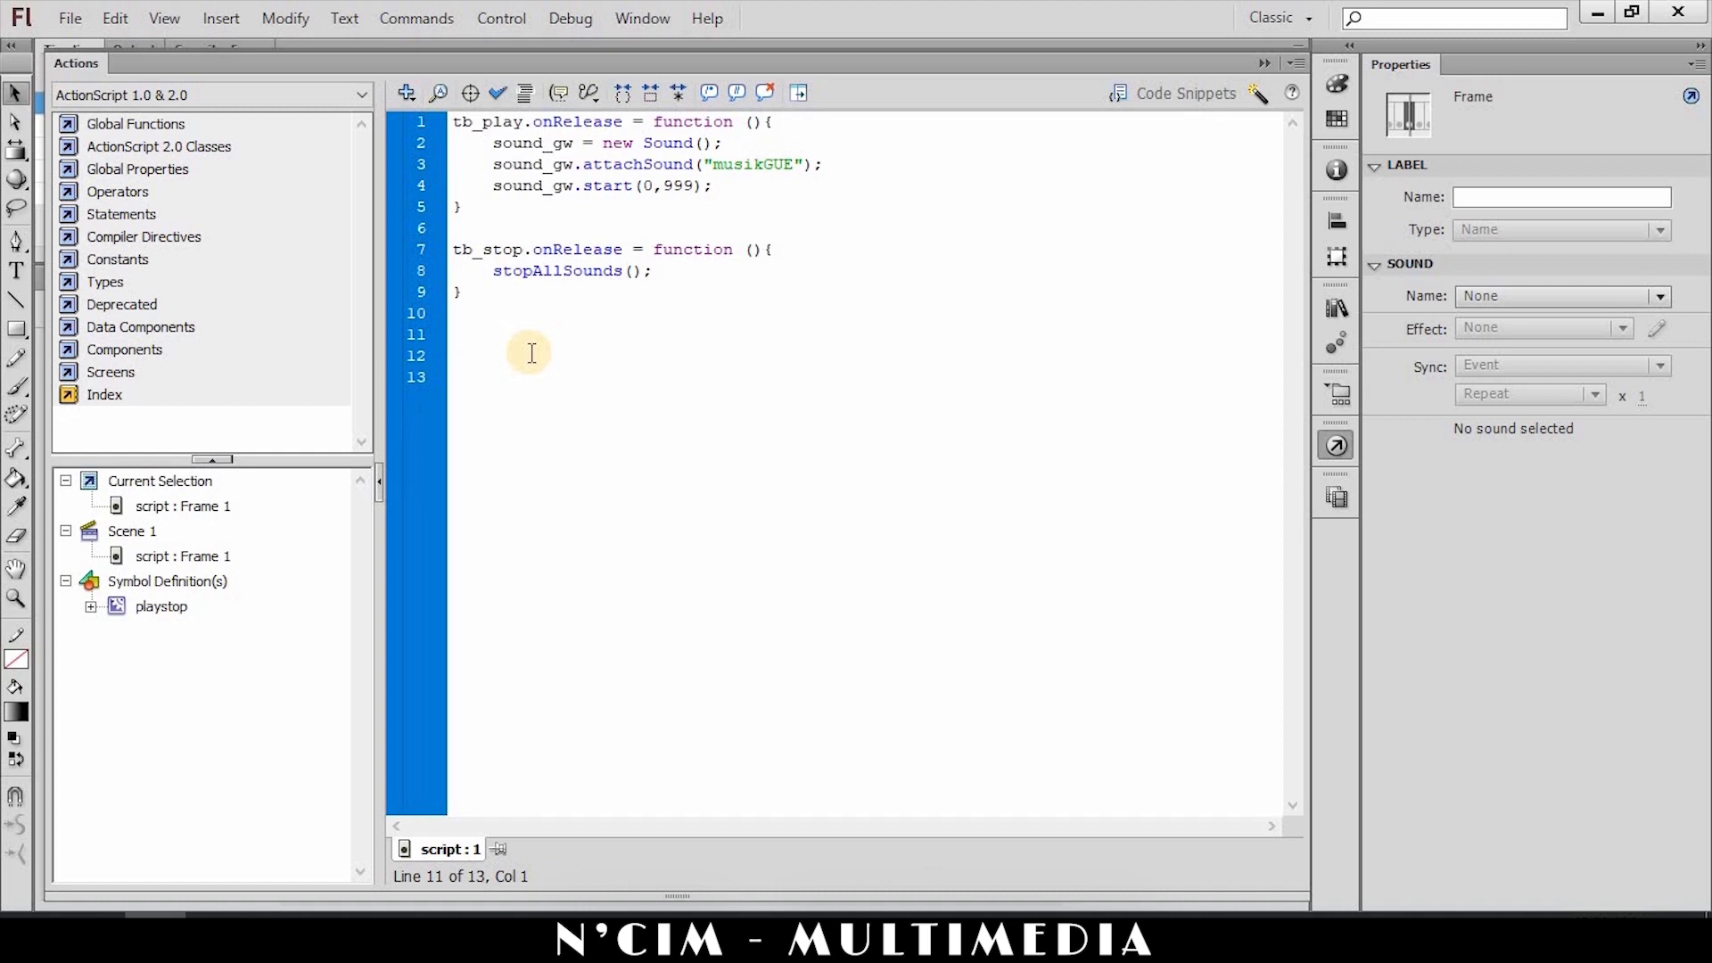
click(1258, 66)
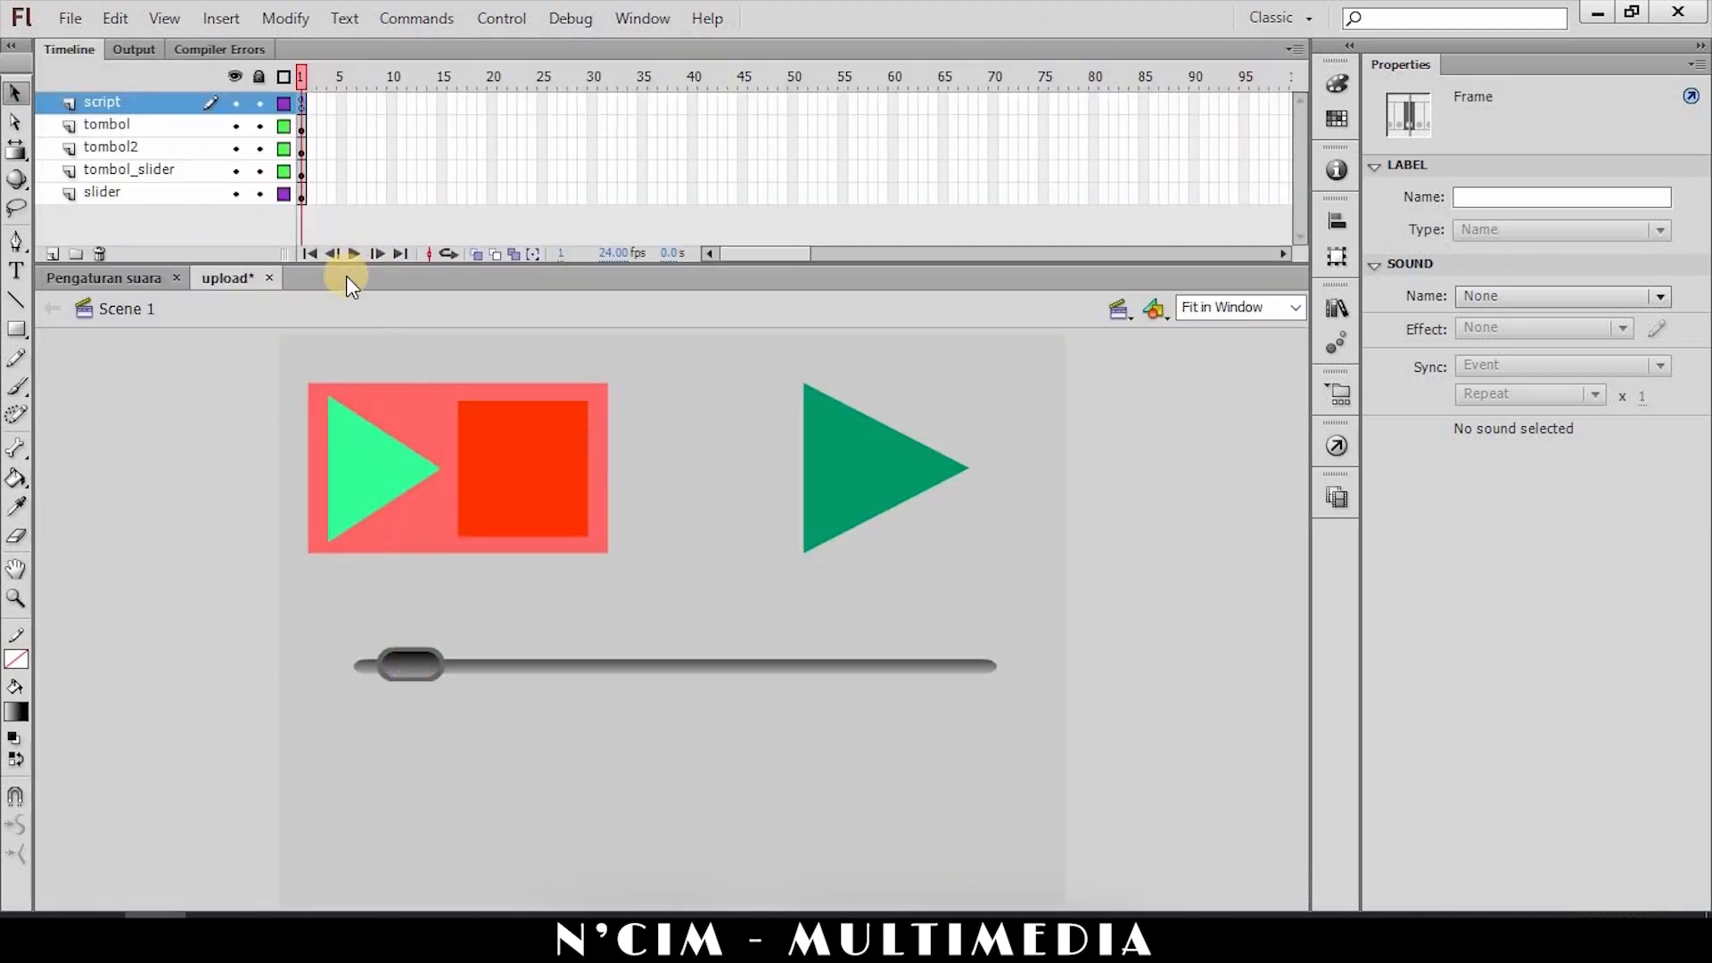
Nudge the slider button on the track to about X 90.25, Y 231.90.
click(390, 667)
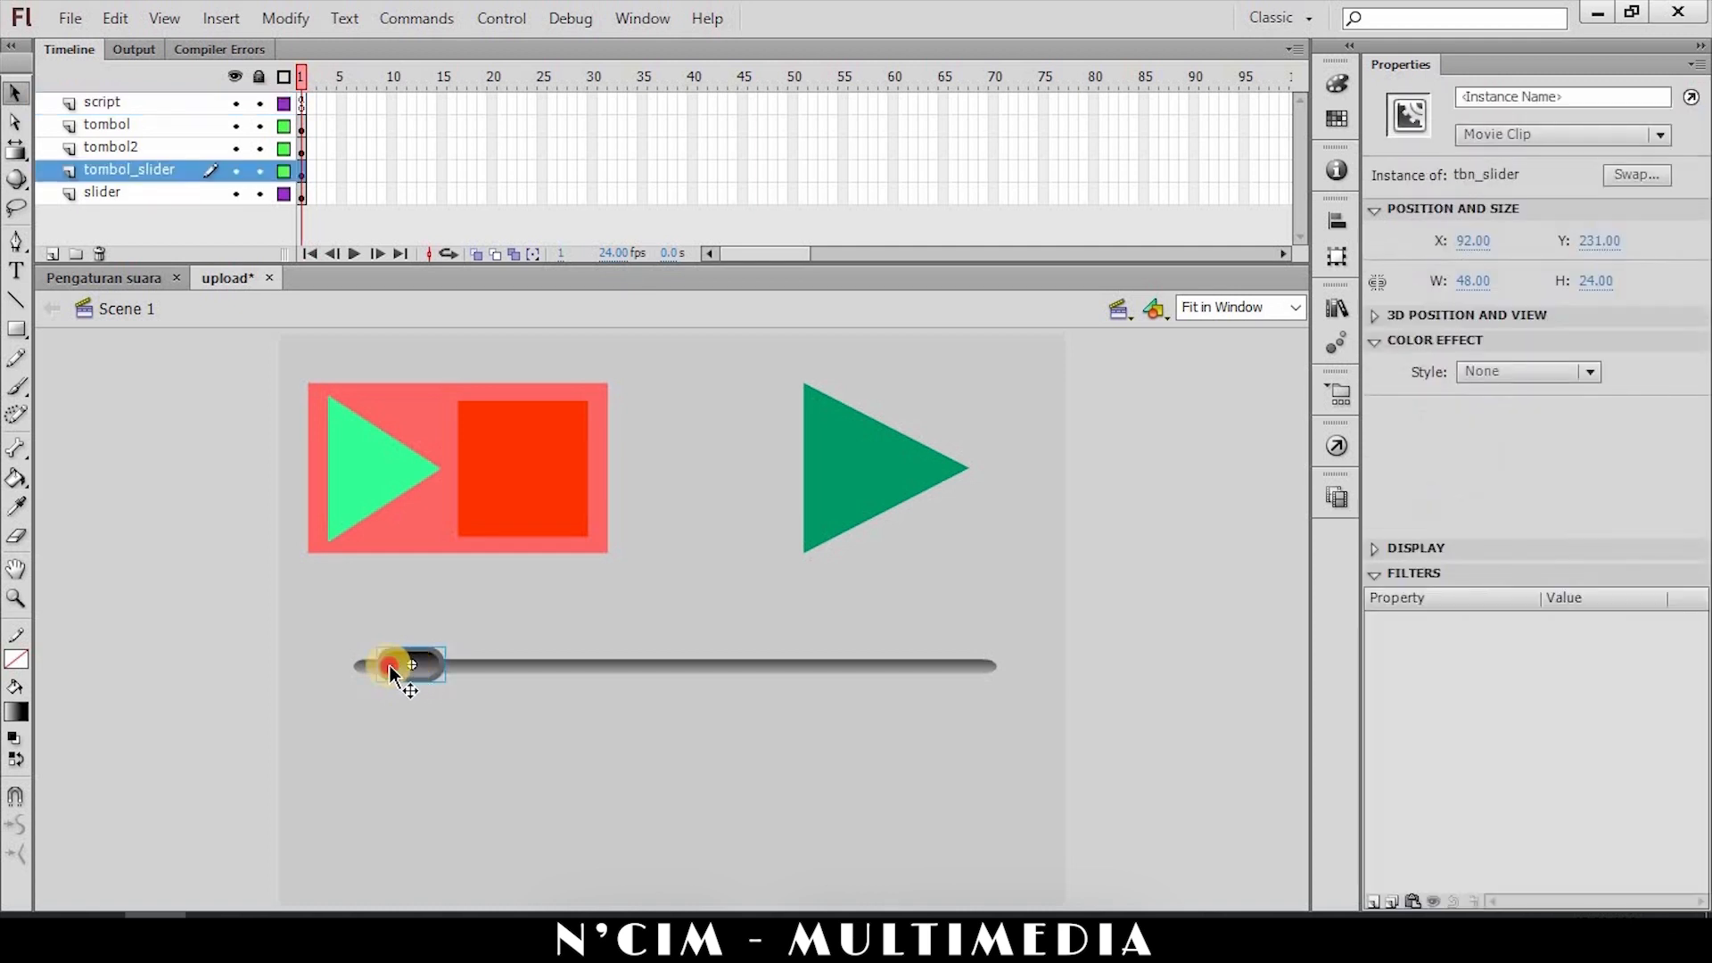
mouse_move(391, 671)
mouse_down()
mouse_move(988, 680)
mouse_move(421, 685)
mouse_move(410, 669)
mouse_up()
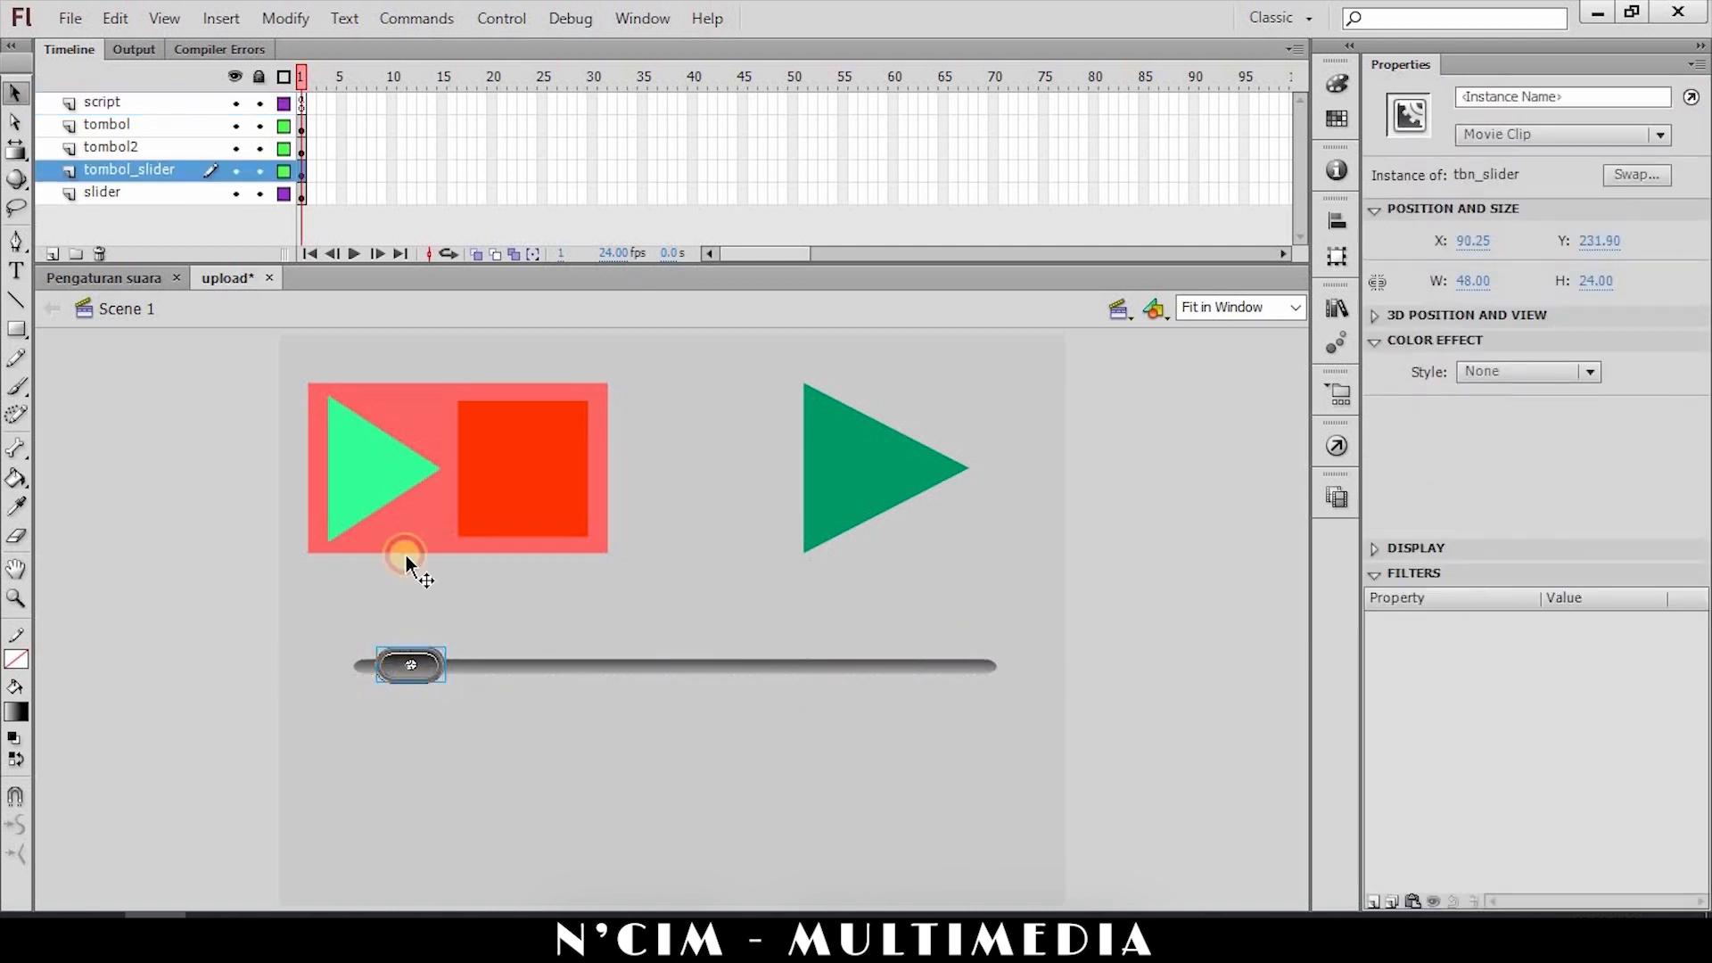
click(301, 103)
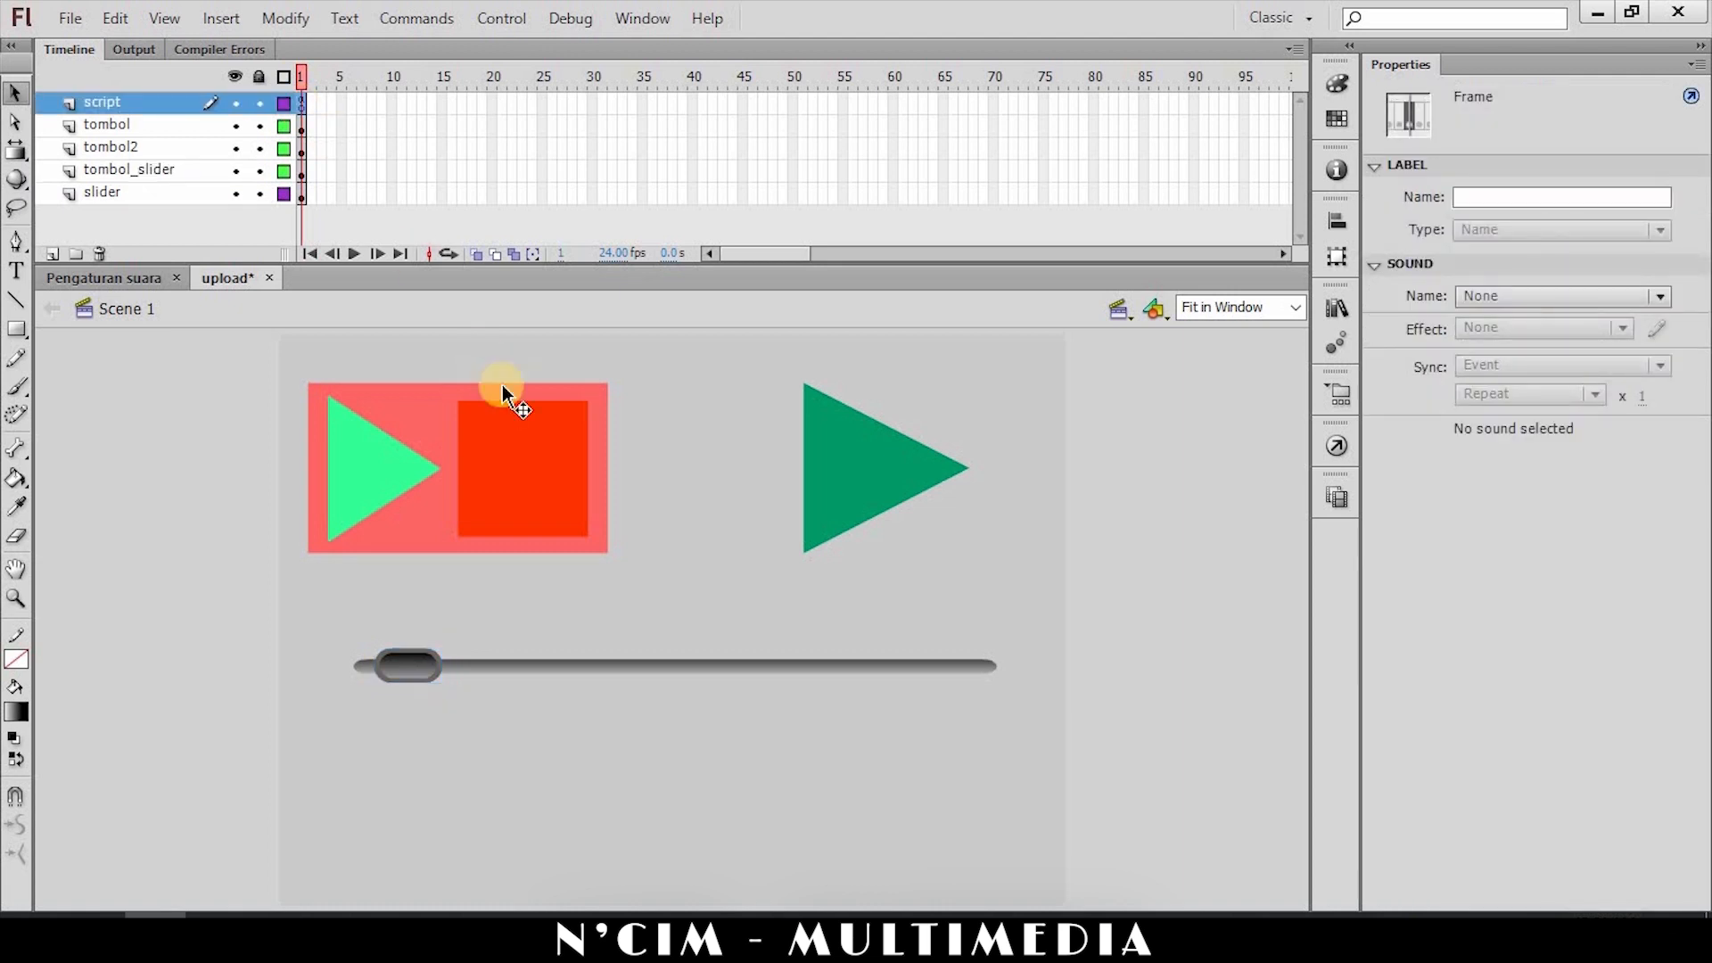
key(F9)
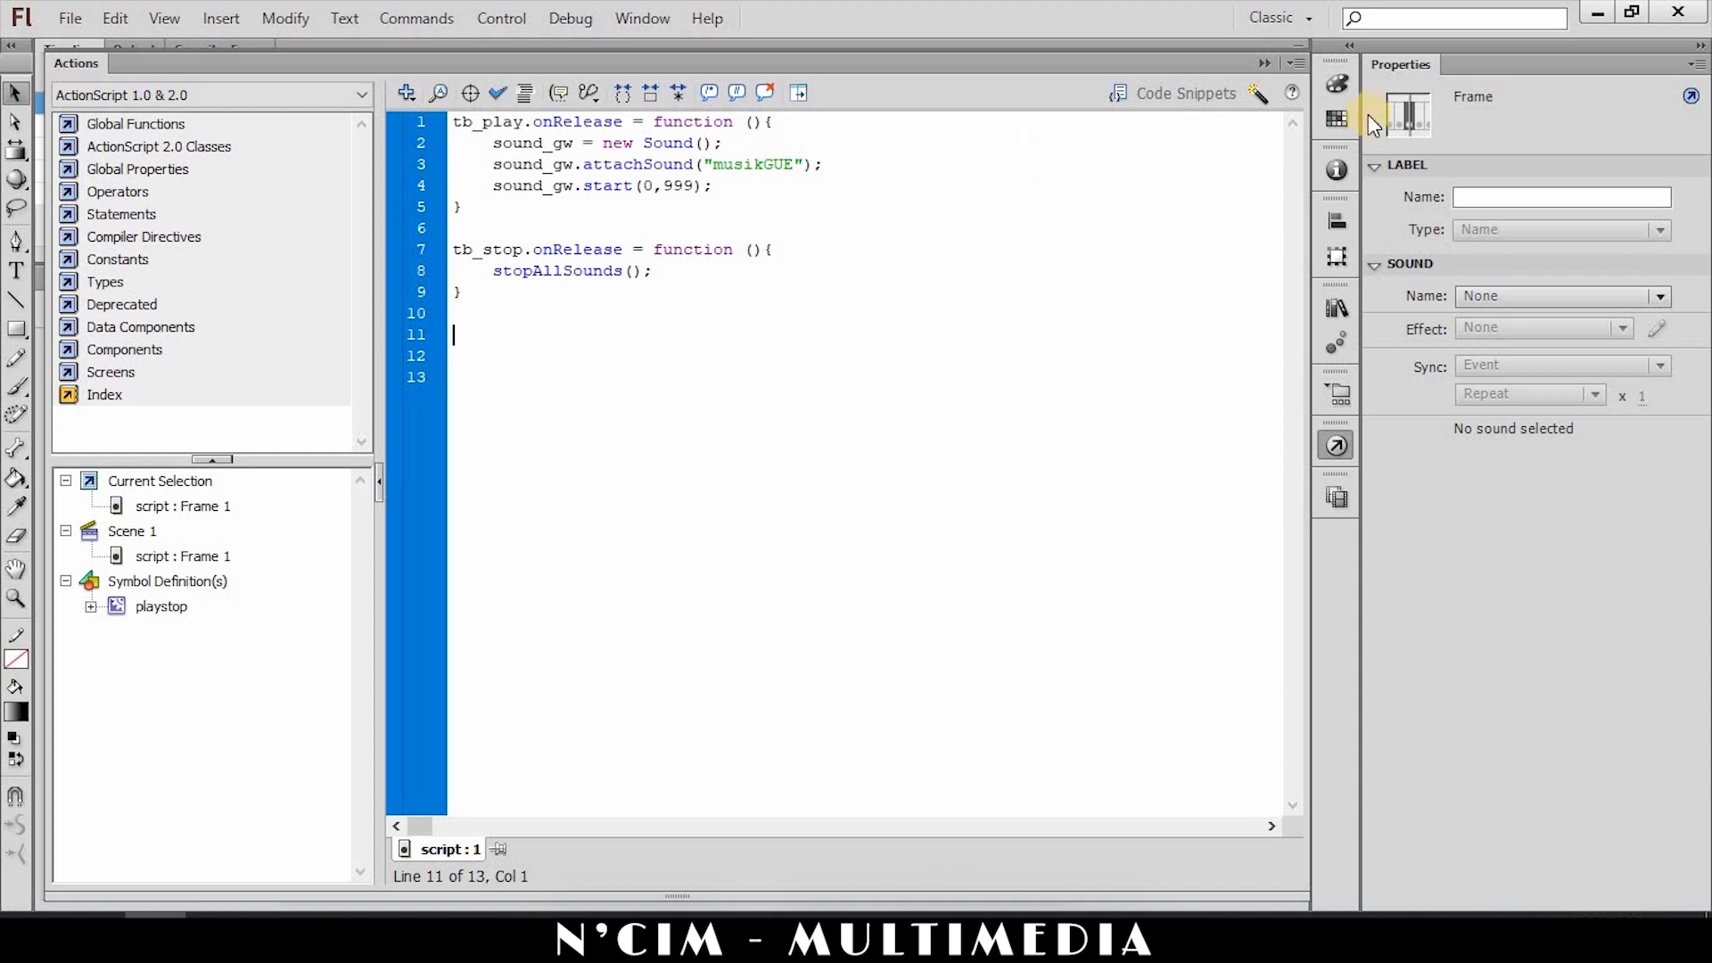
click(1270, 64)
Give the slider button on the stage the instance name slider_btn.
click(395, 668)
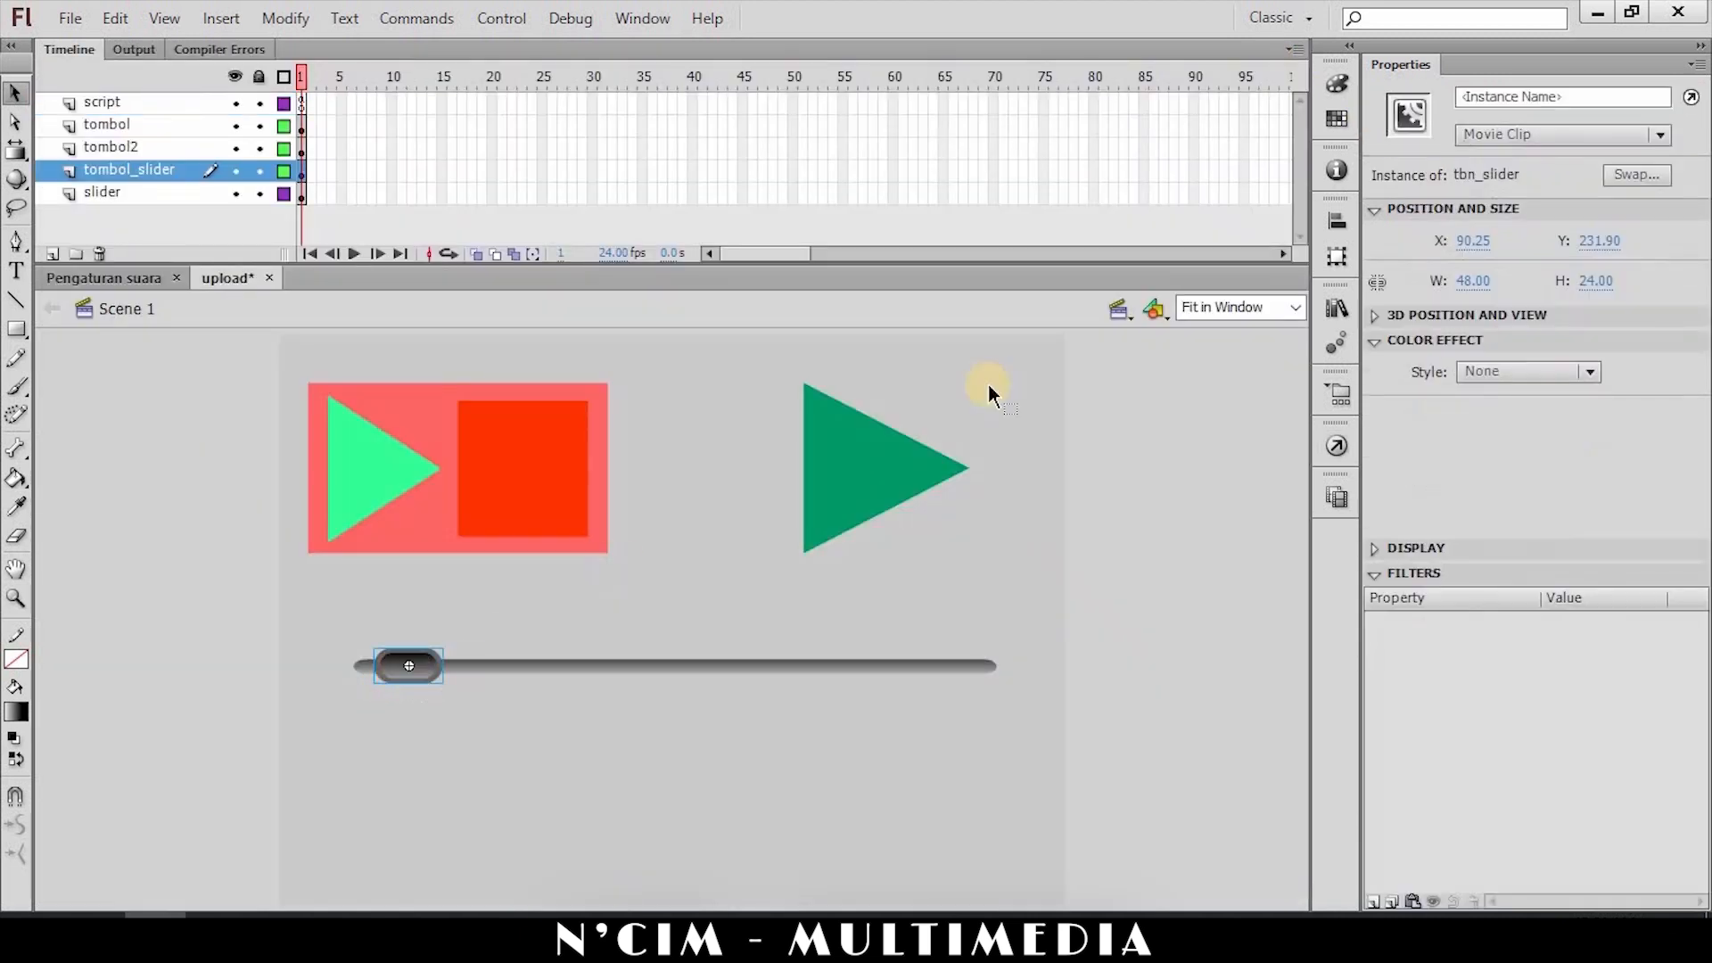
click(1519, 96)
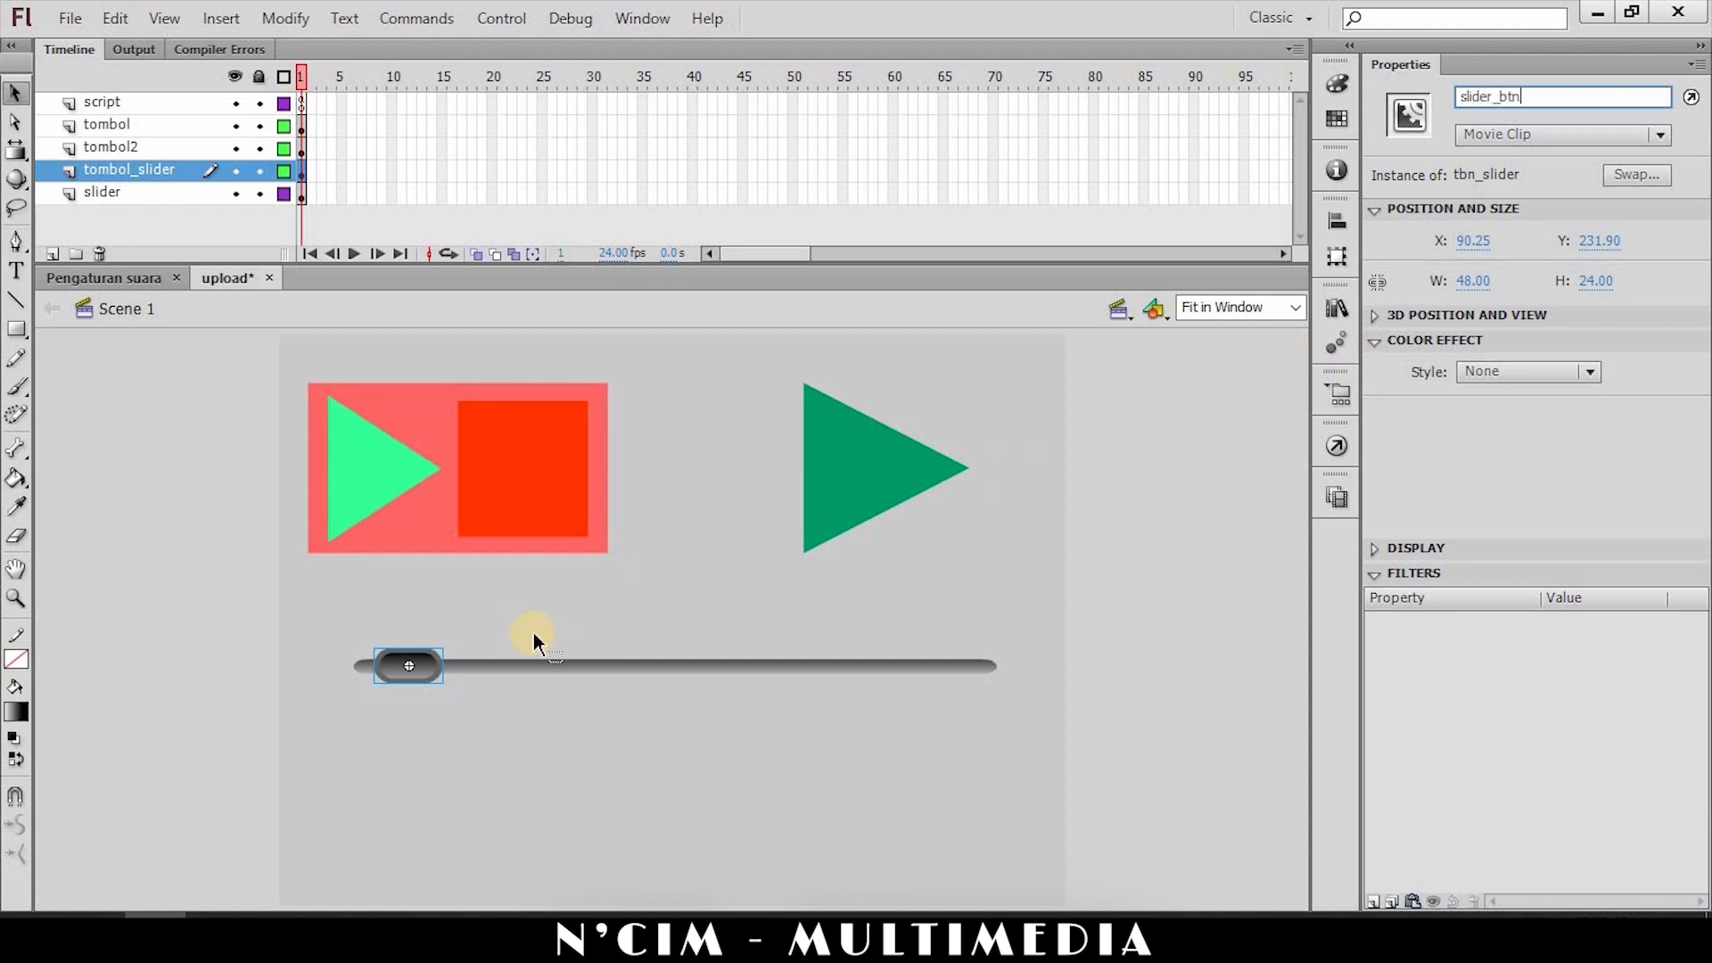
click(554, 595)
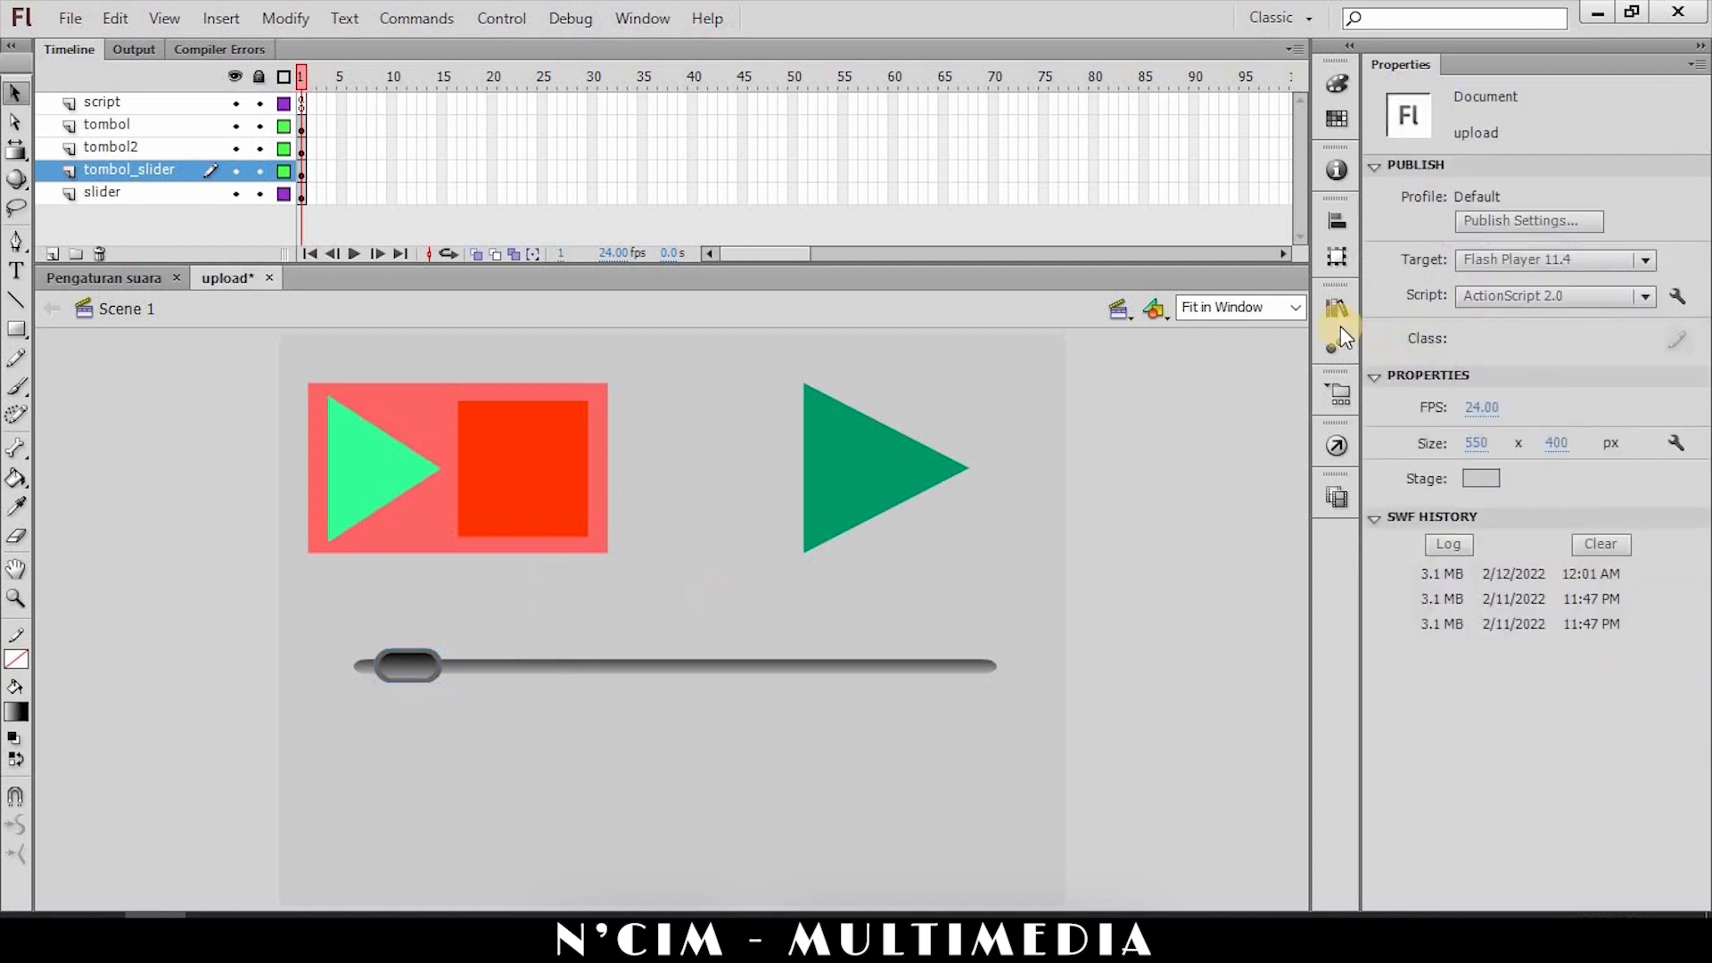
Check the instance names of the slider button and the slider track on the stage.
click(431, 669)
click(303, 104)
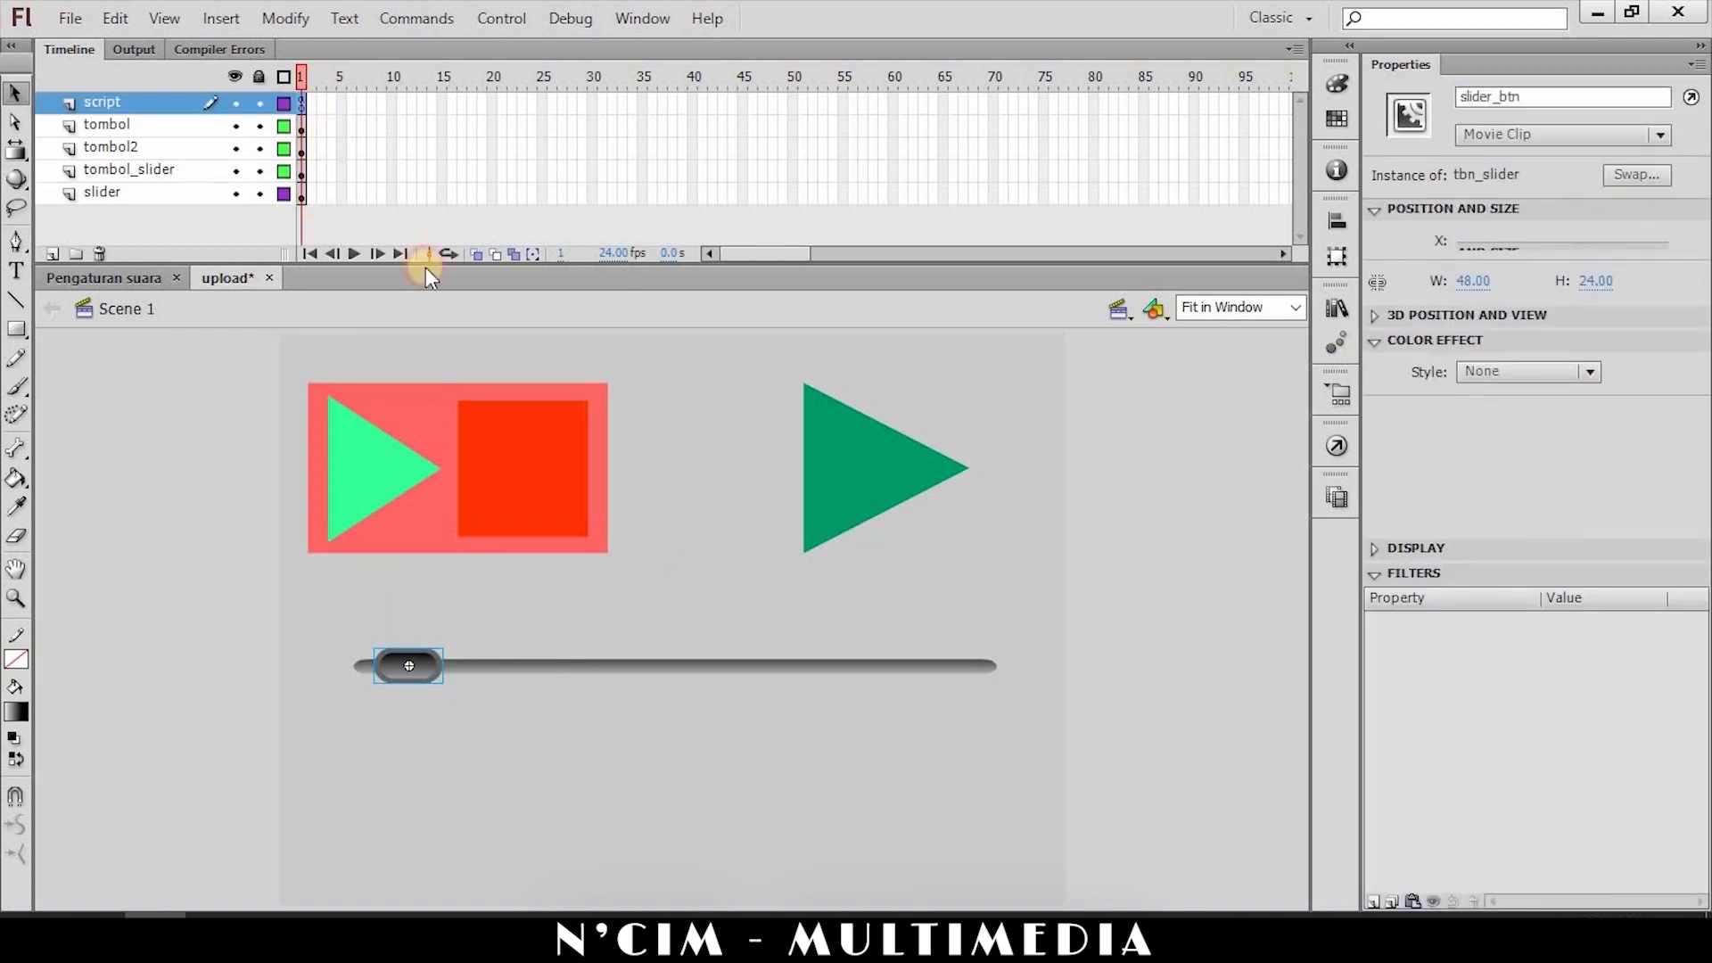
click(172, 191)
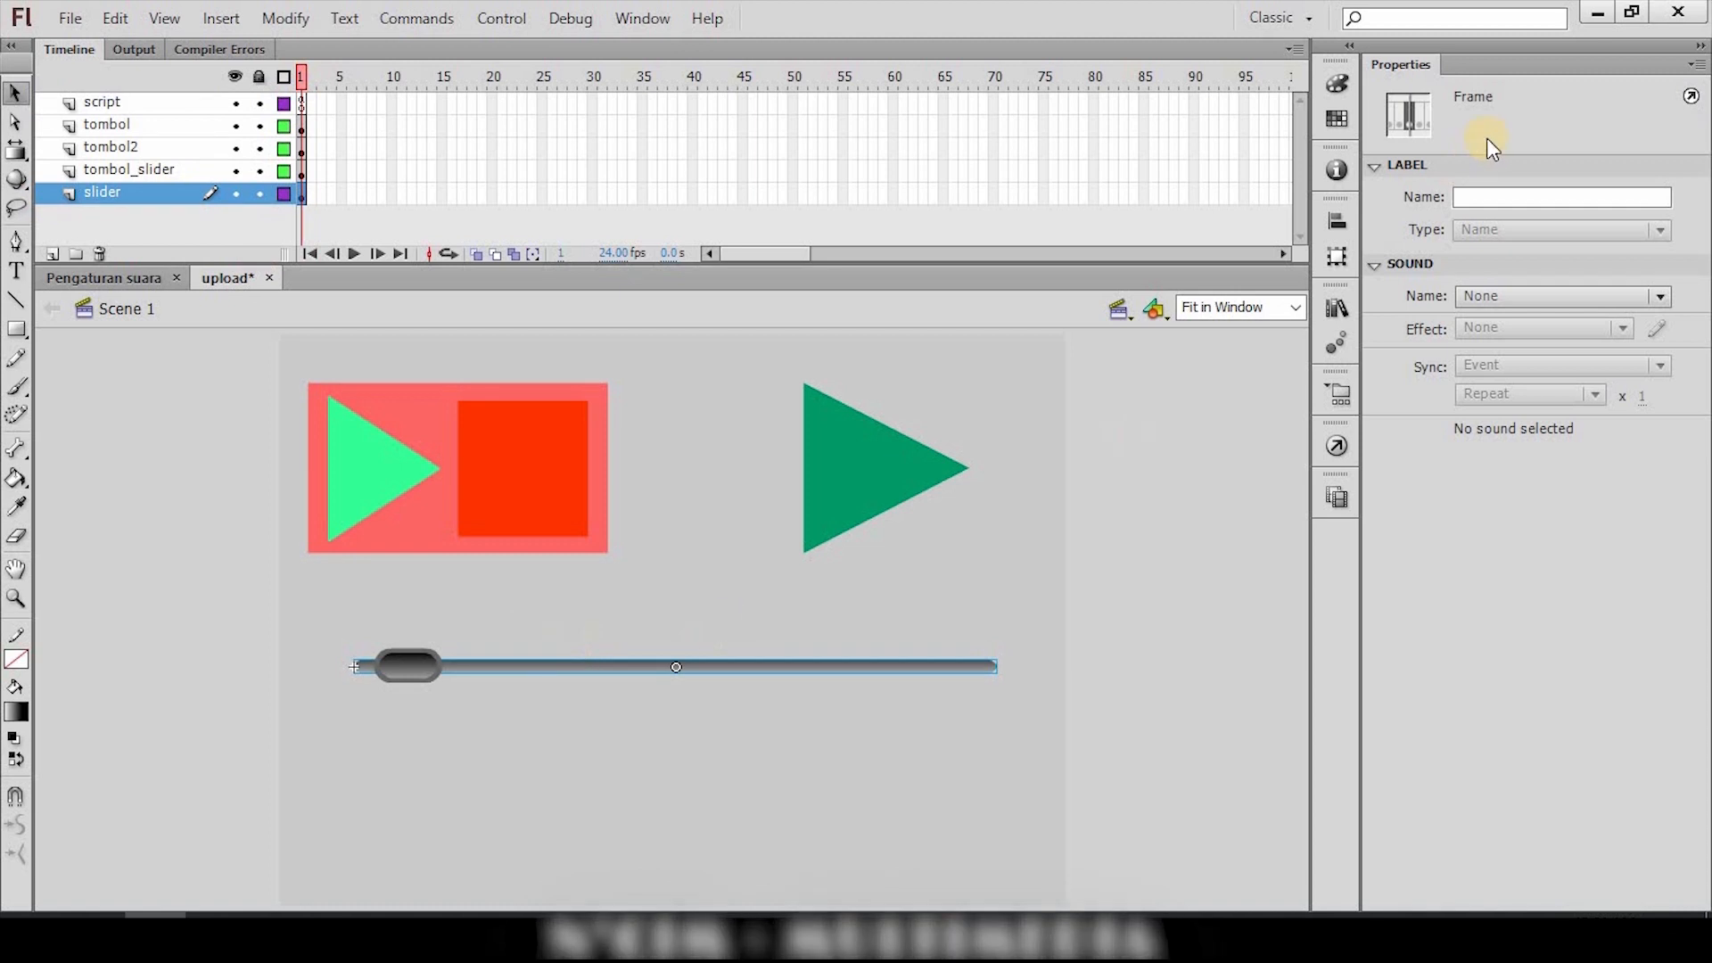
click(959, 682)
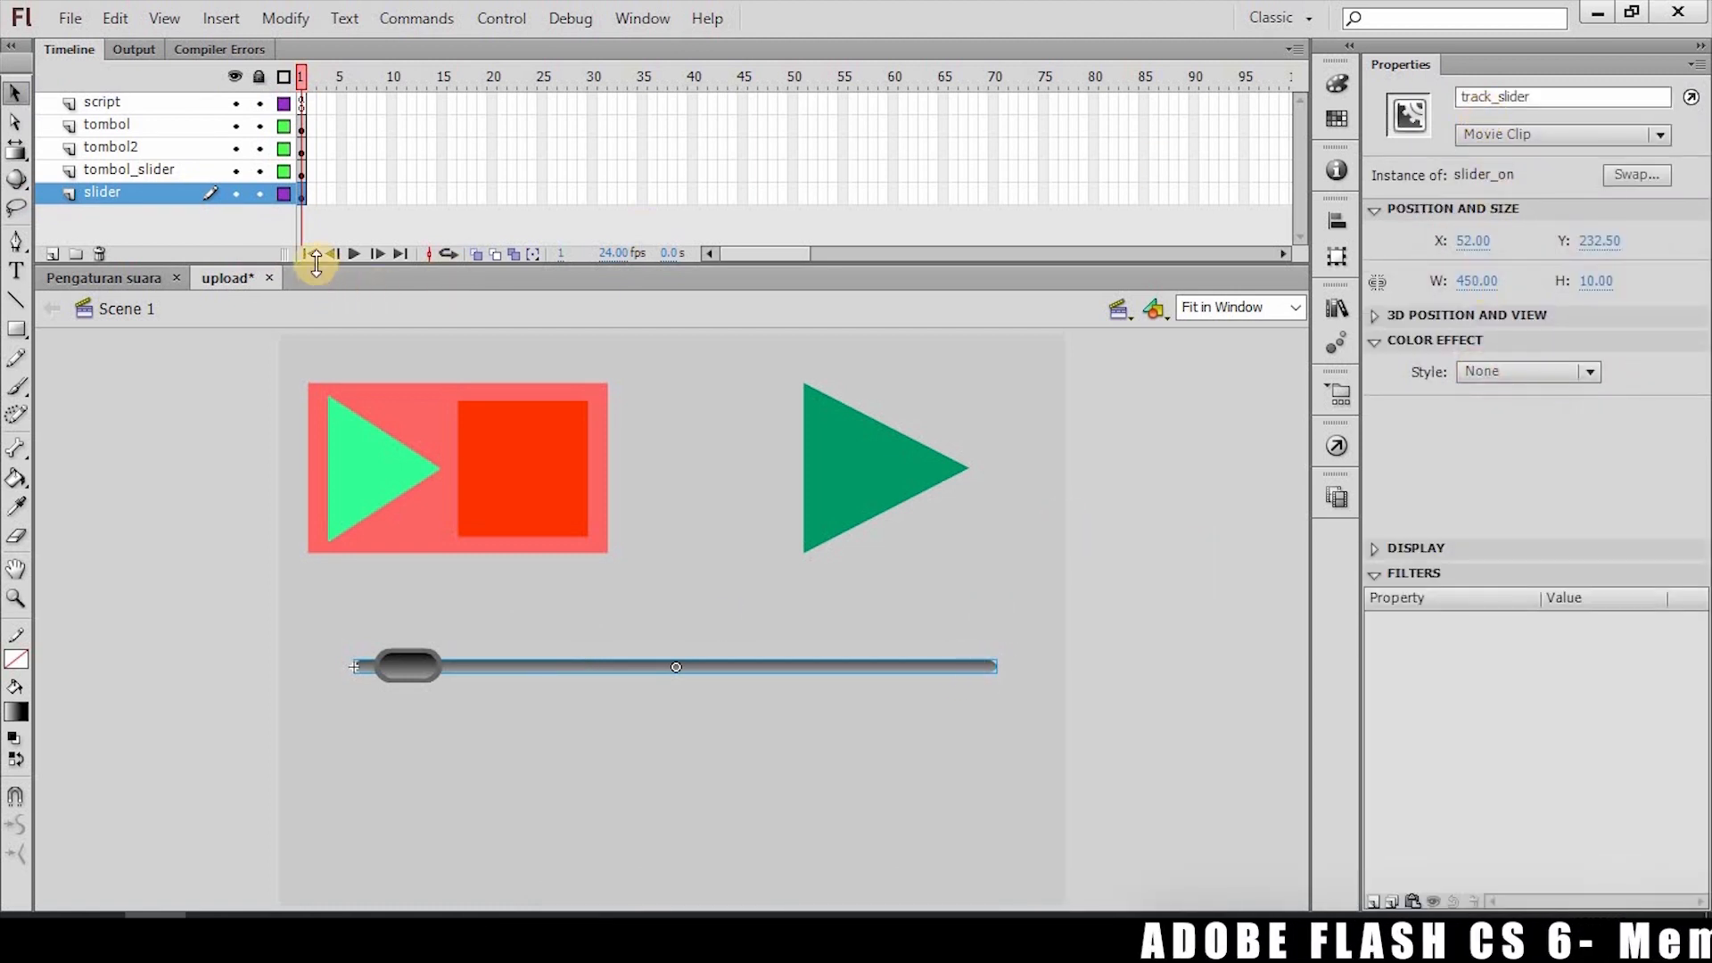
click(403, 674)
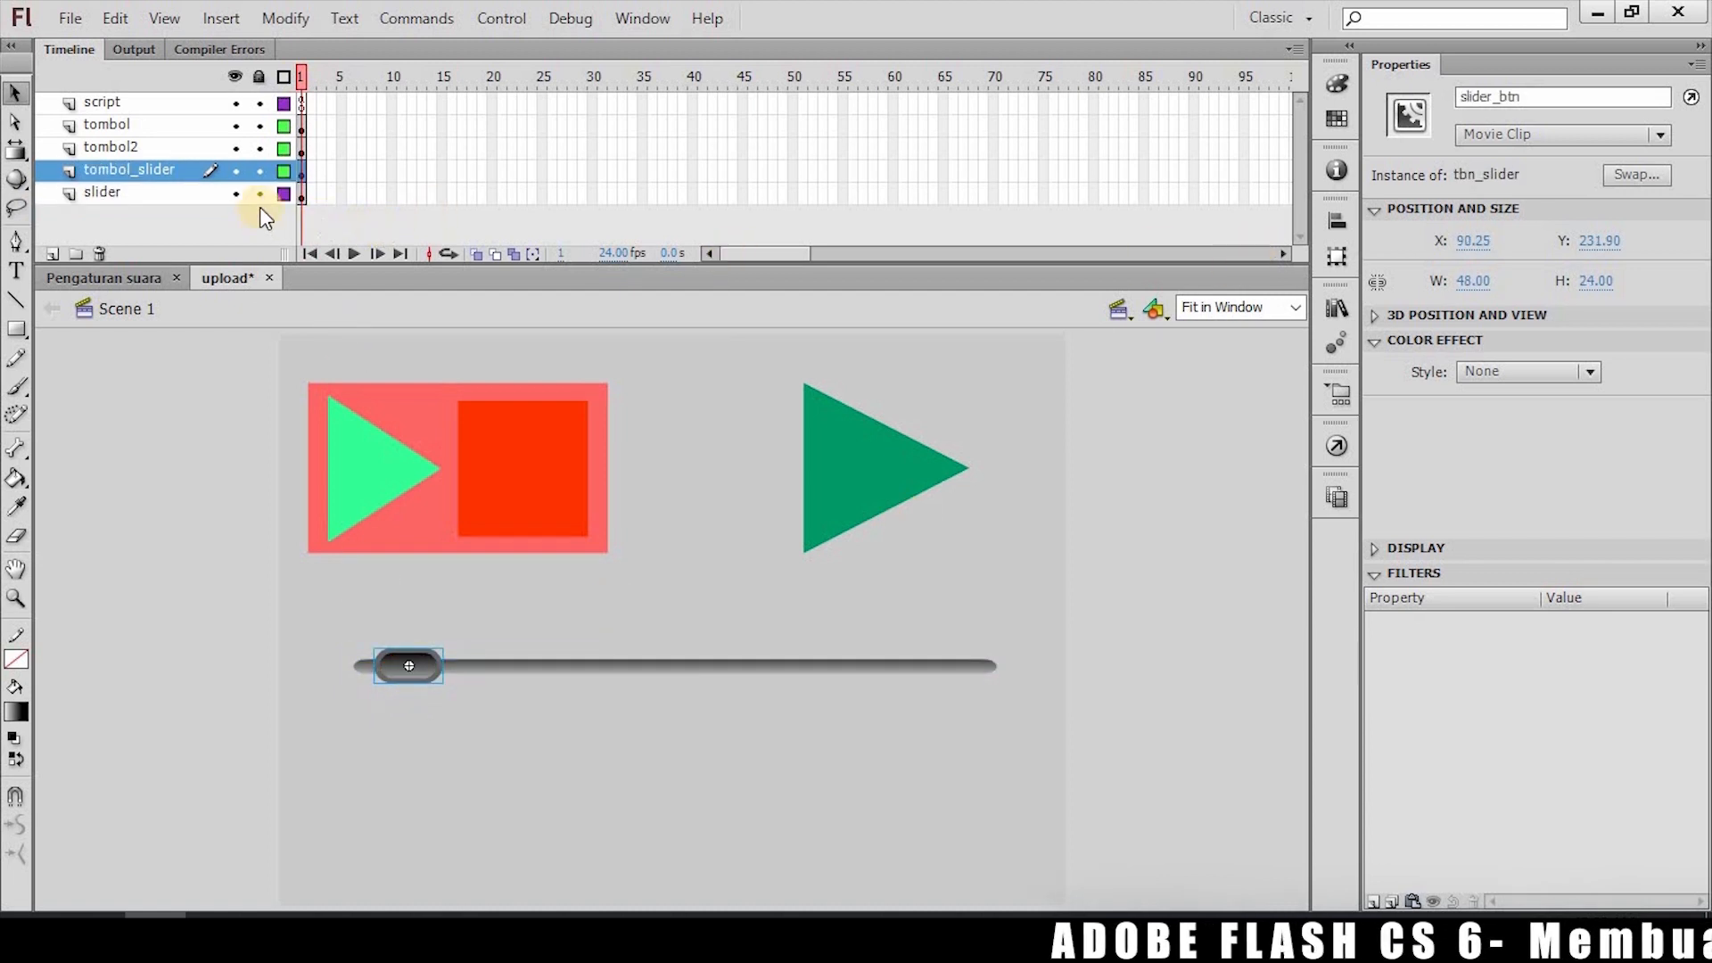
In the first frame of the script layer, add an empty slider_btn.onPress = function(){ } handler below the tb_stop code.
click(302, 103)
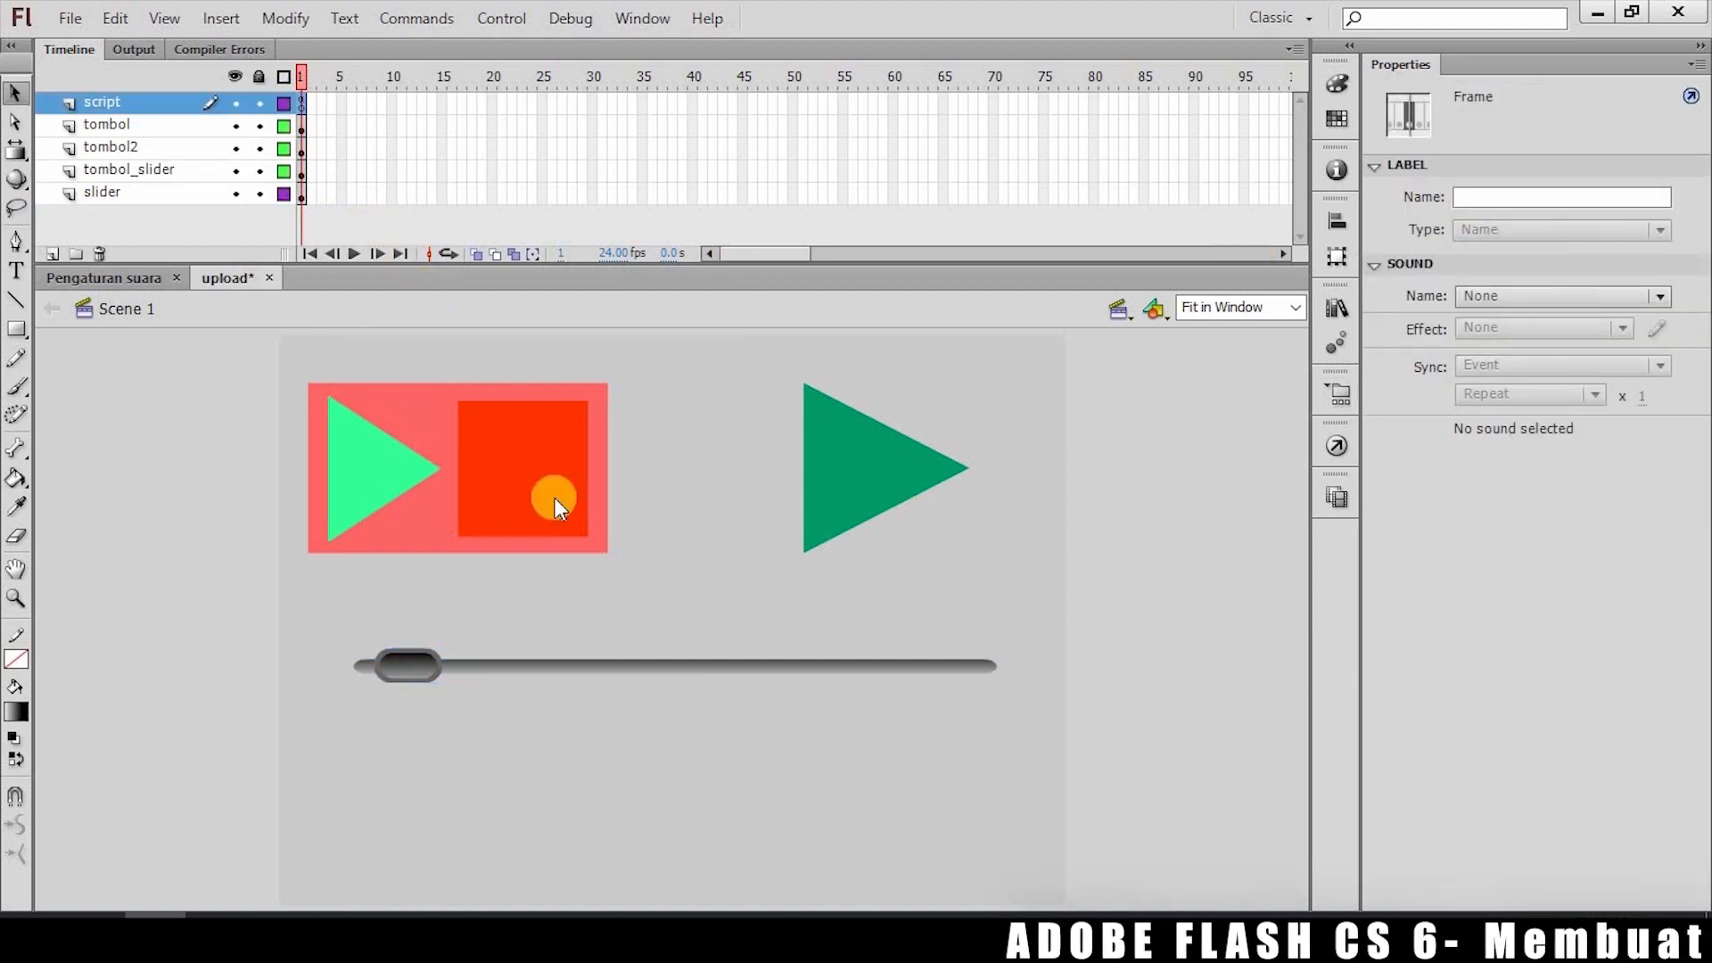
key(F9)
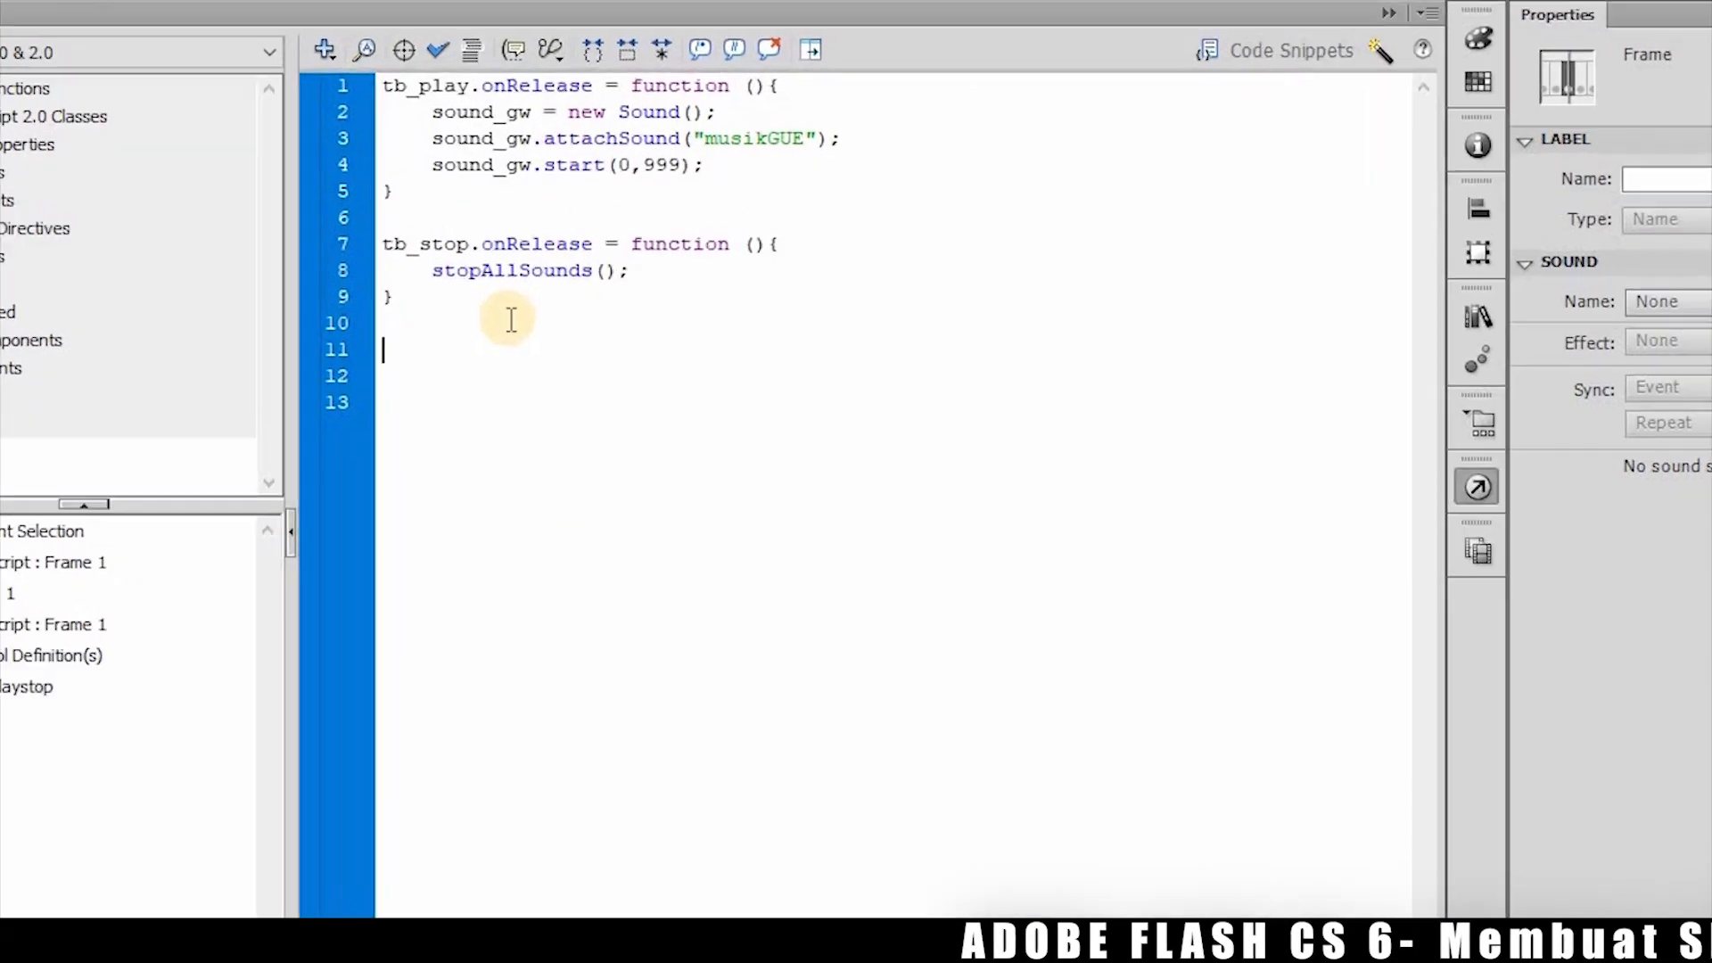
key(Return)
text(slider_)
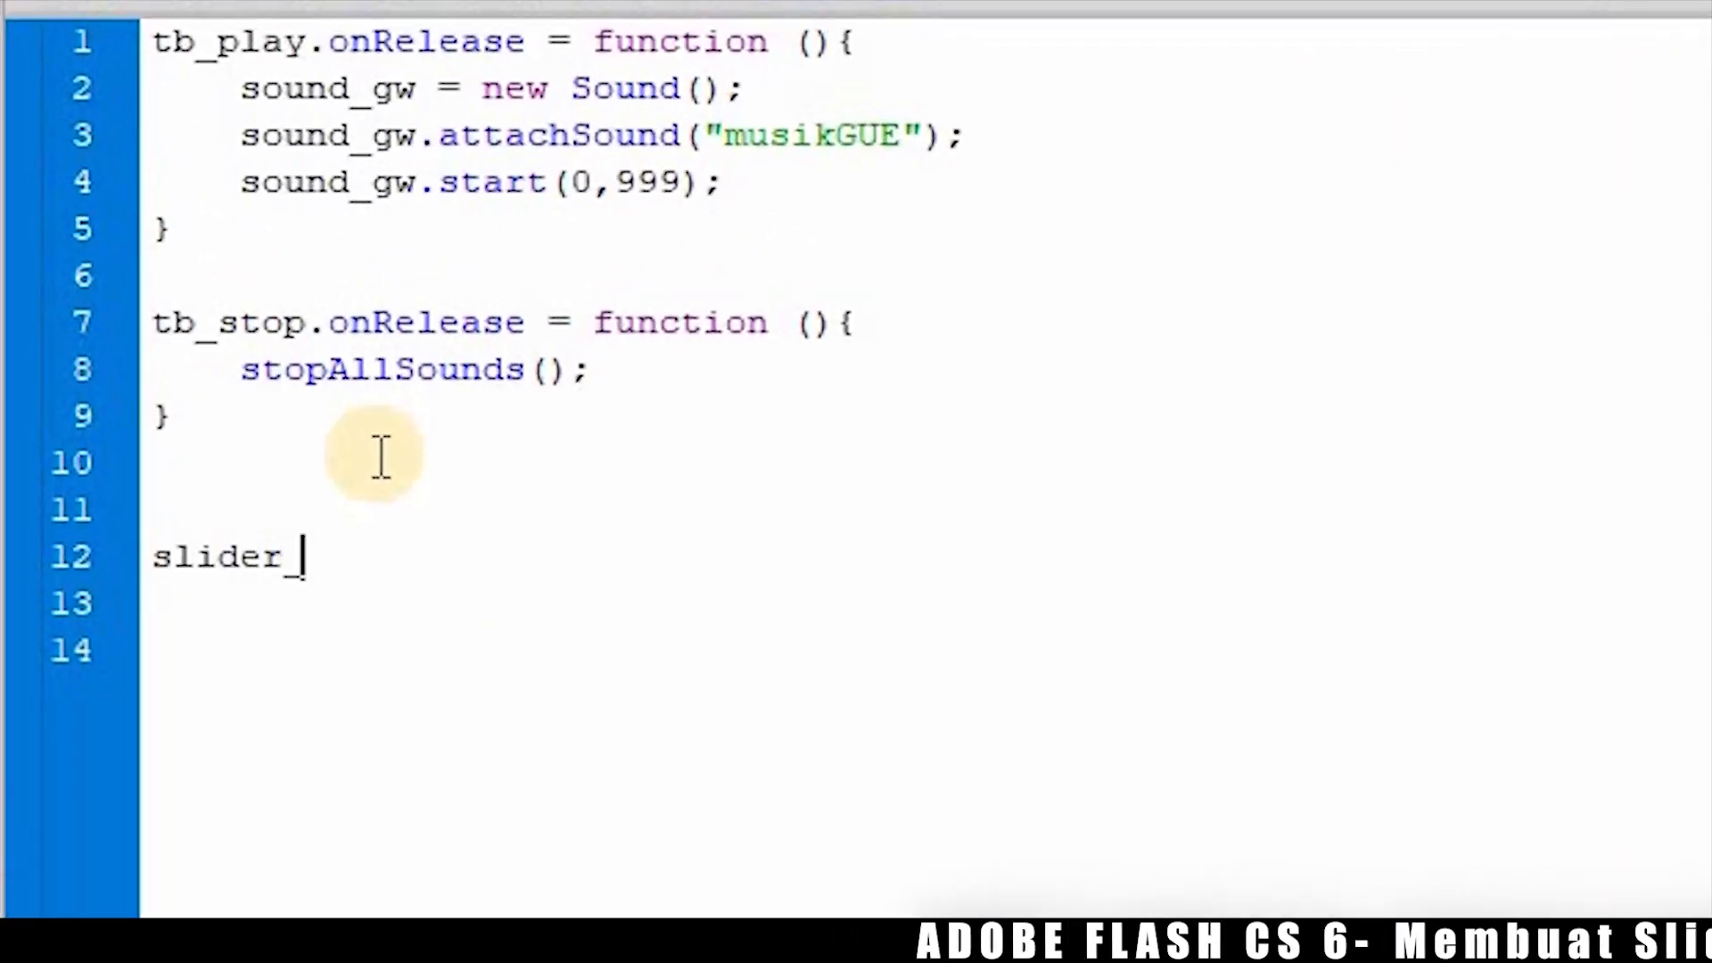
text(btn)
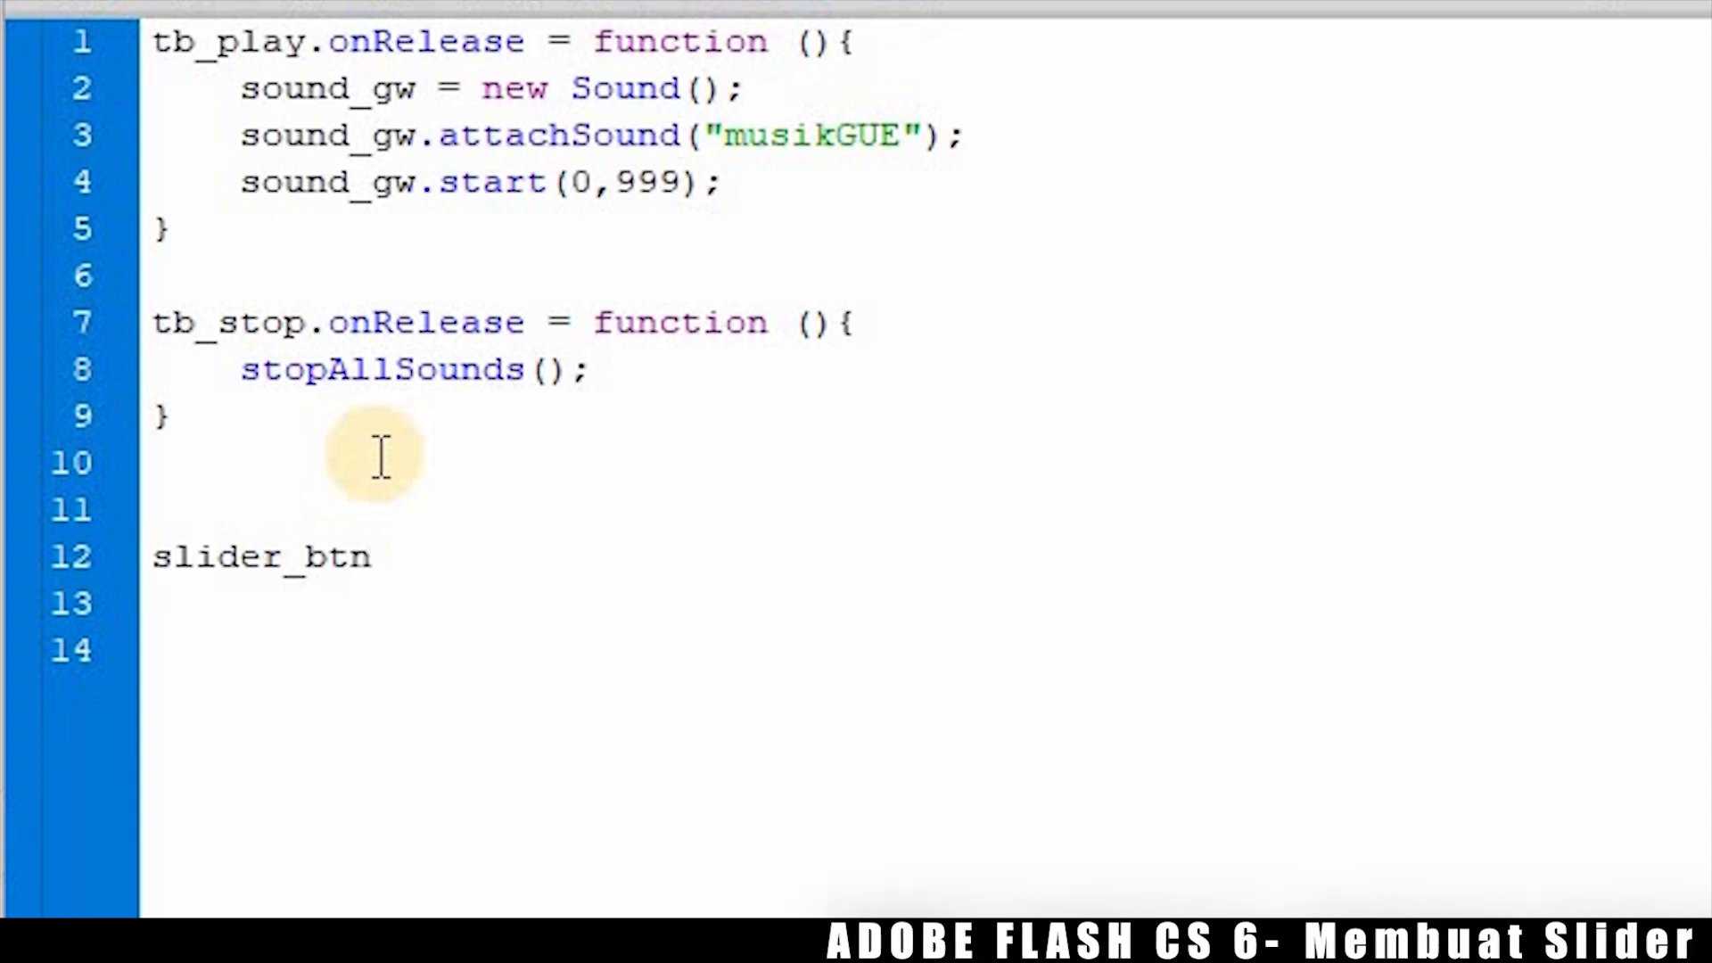
text(.onp)
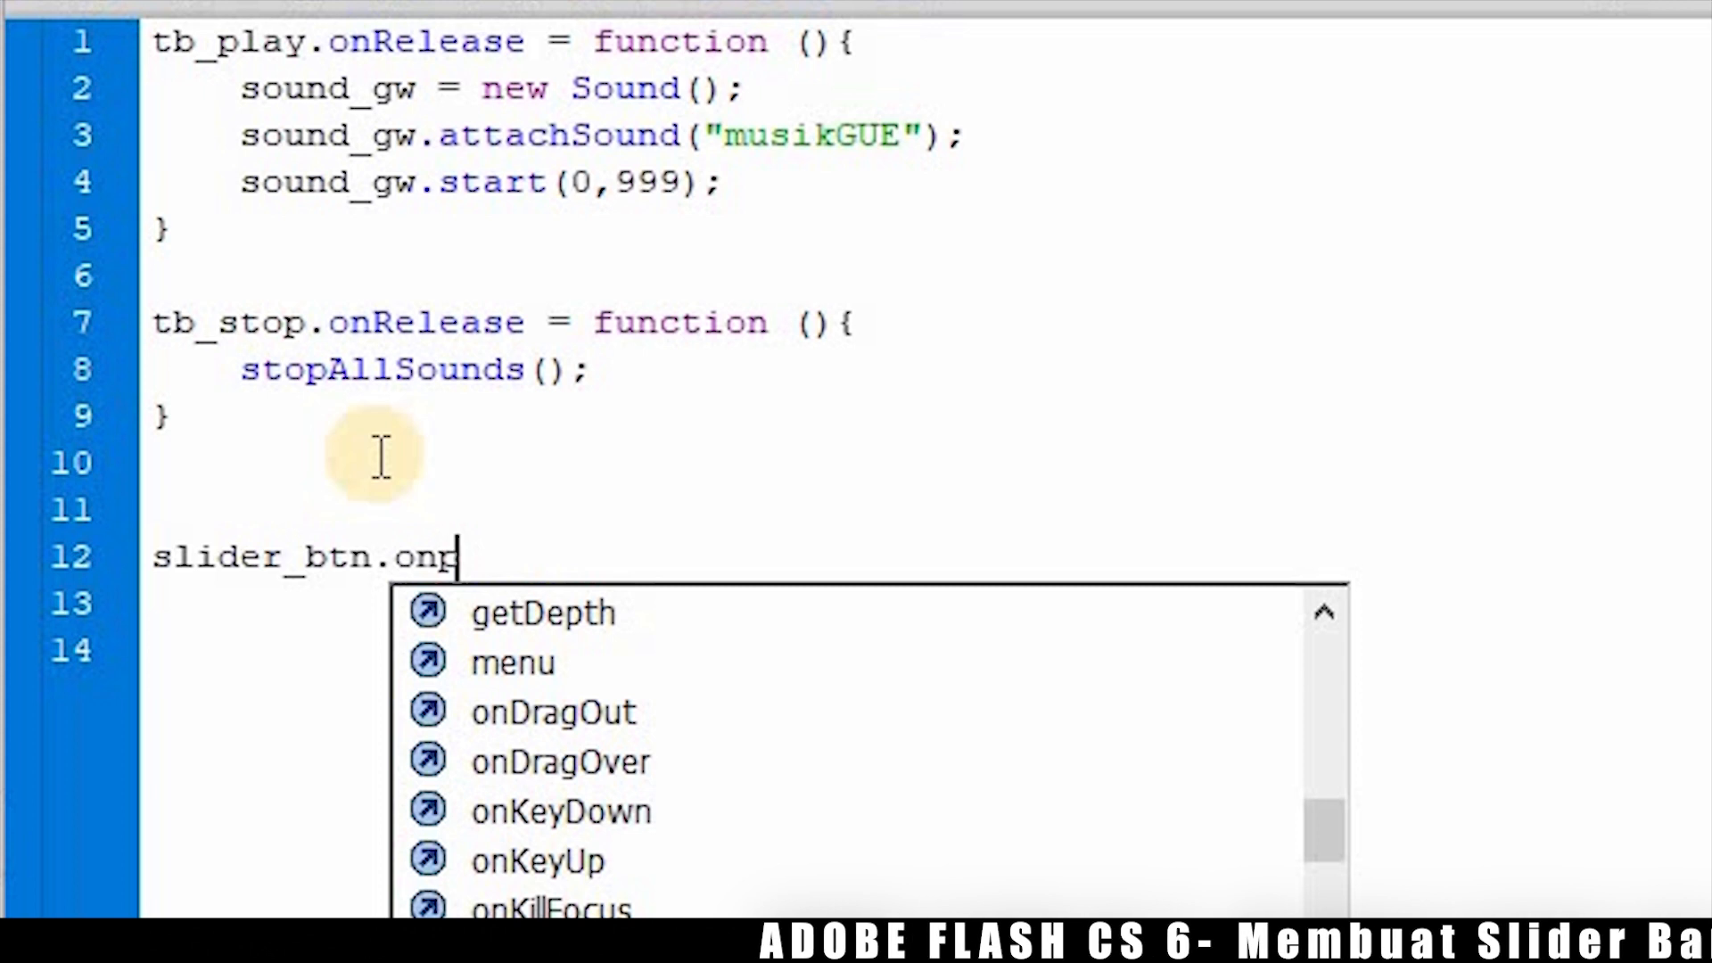
key(BackSpace)
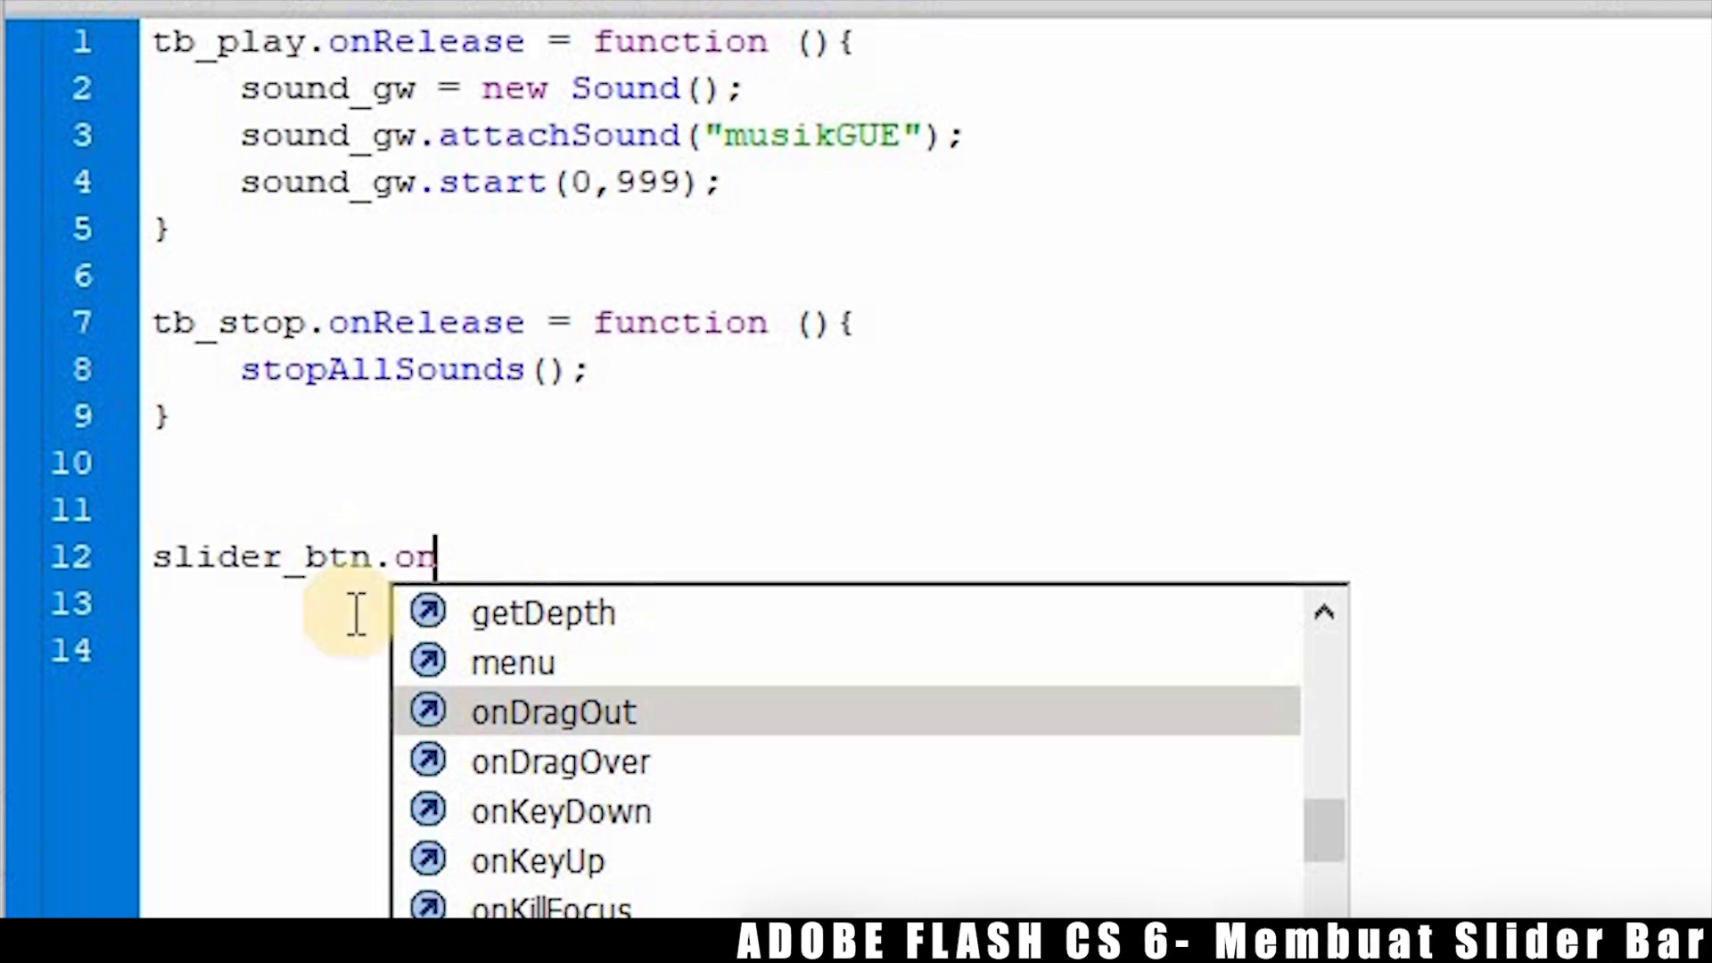
text(P)
key(Return)
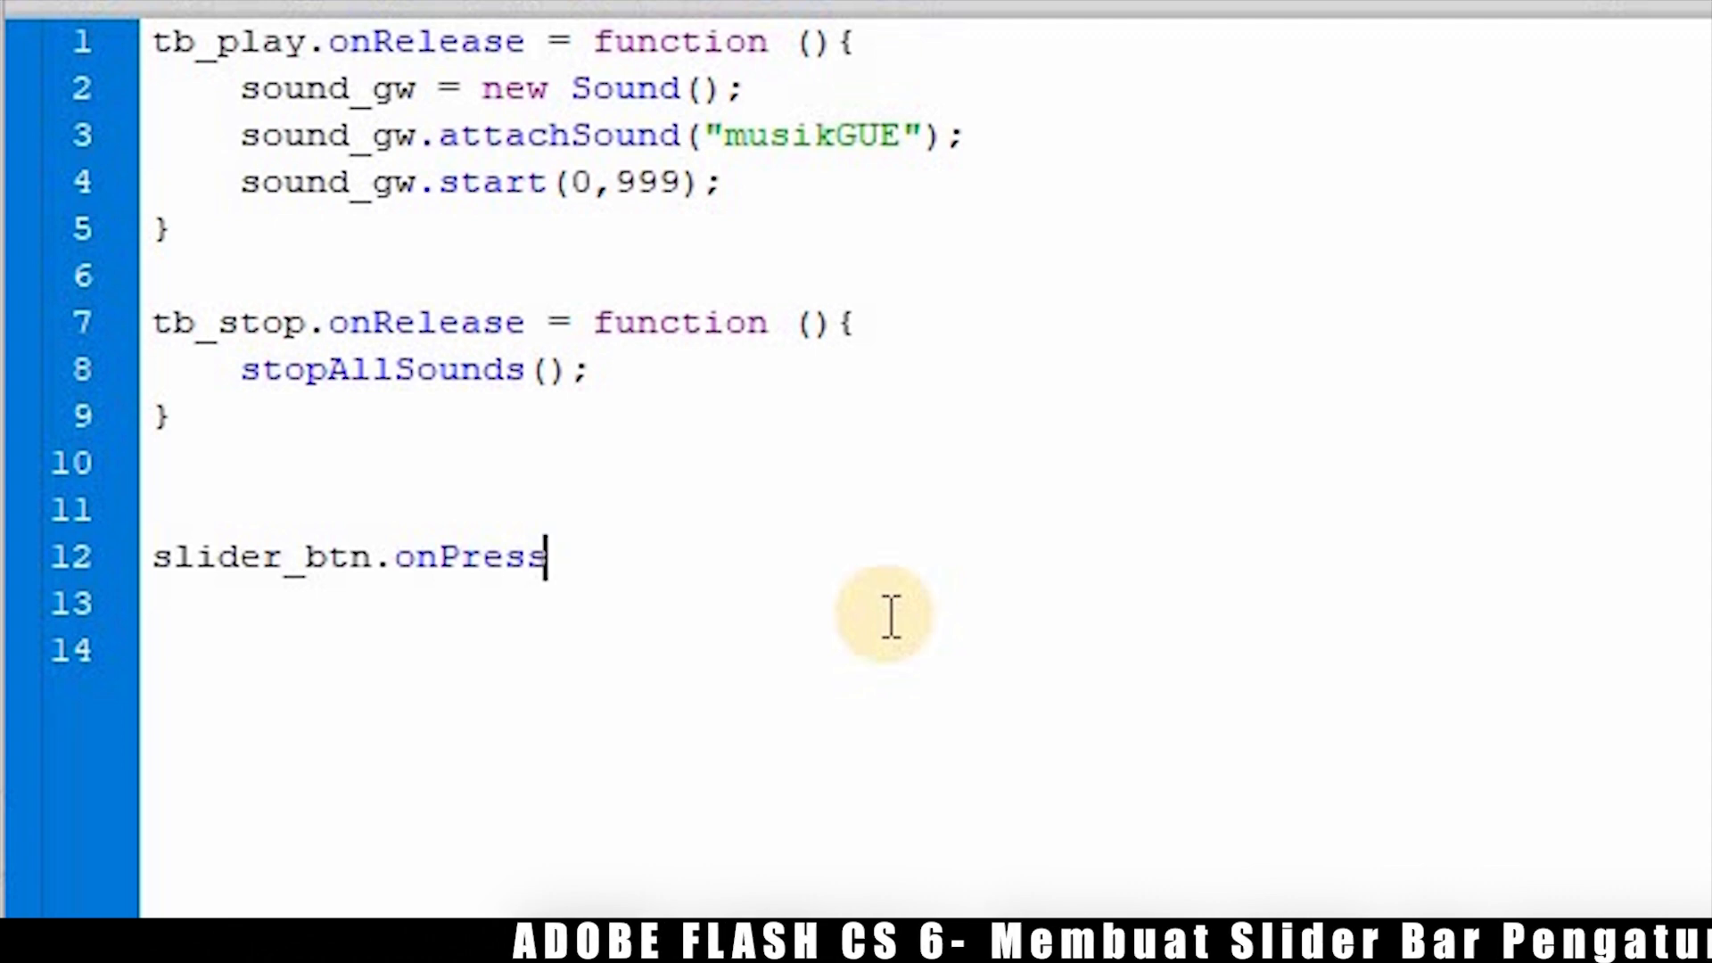
text(= func)
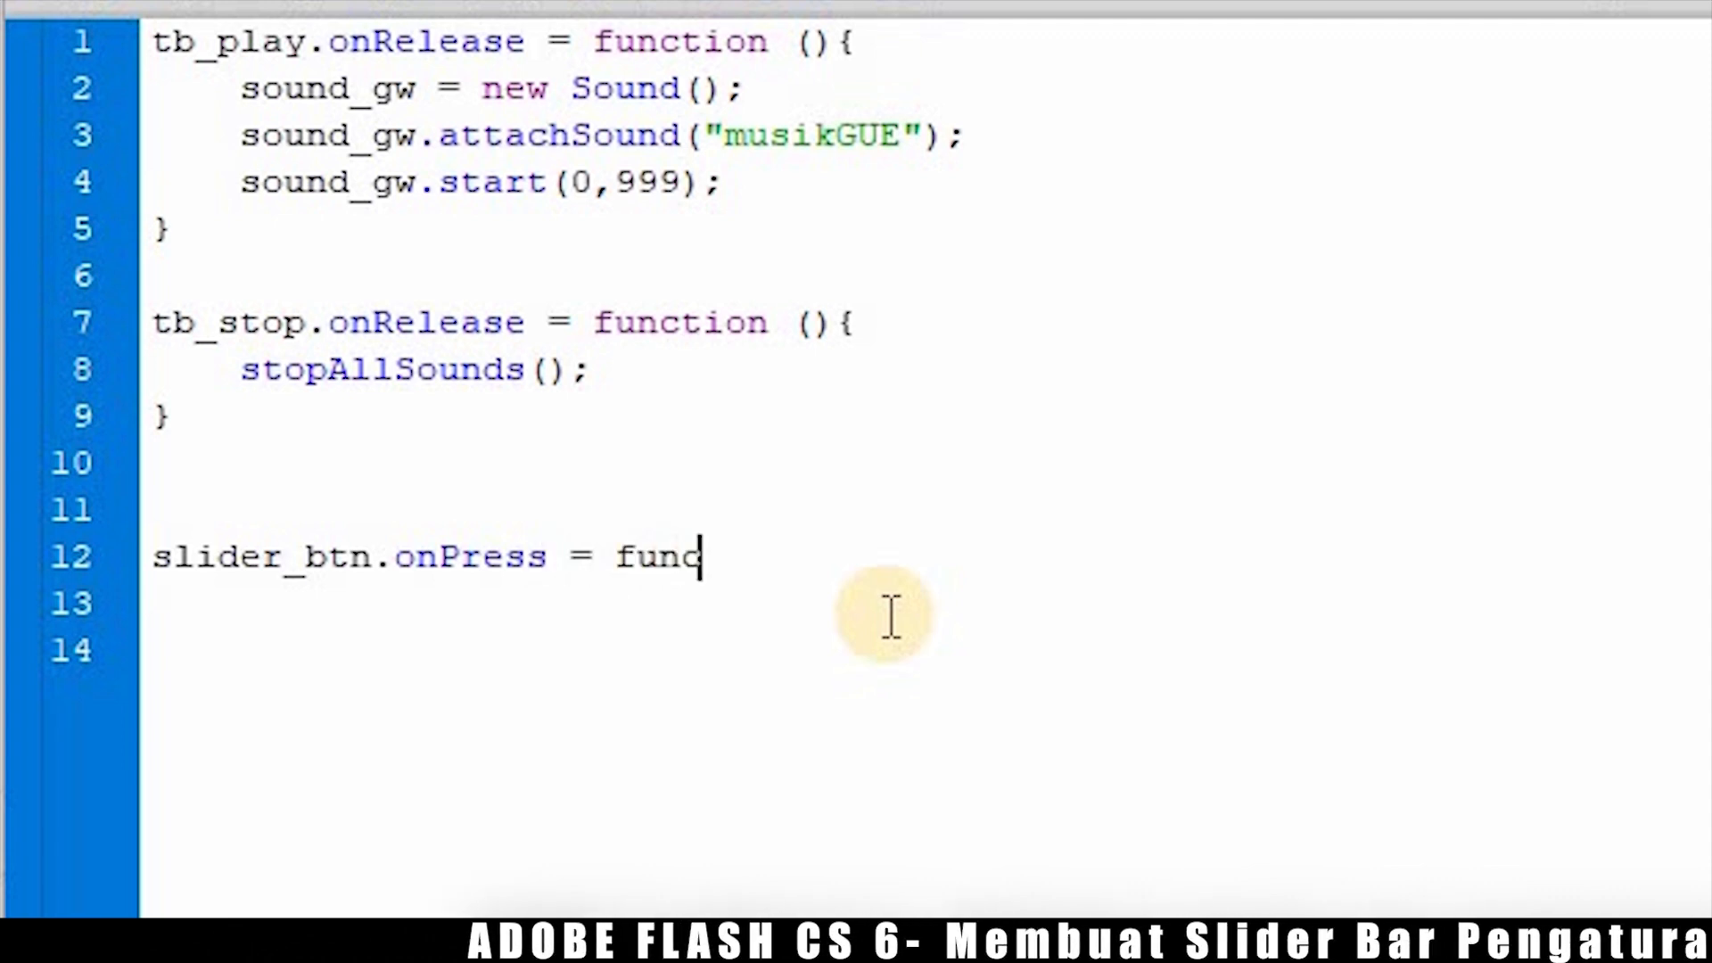
text(tion())
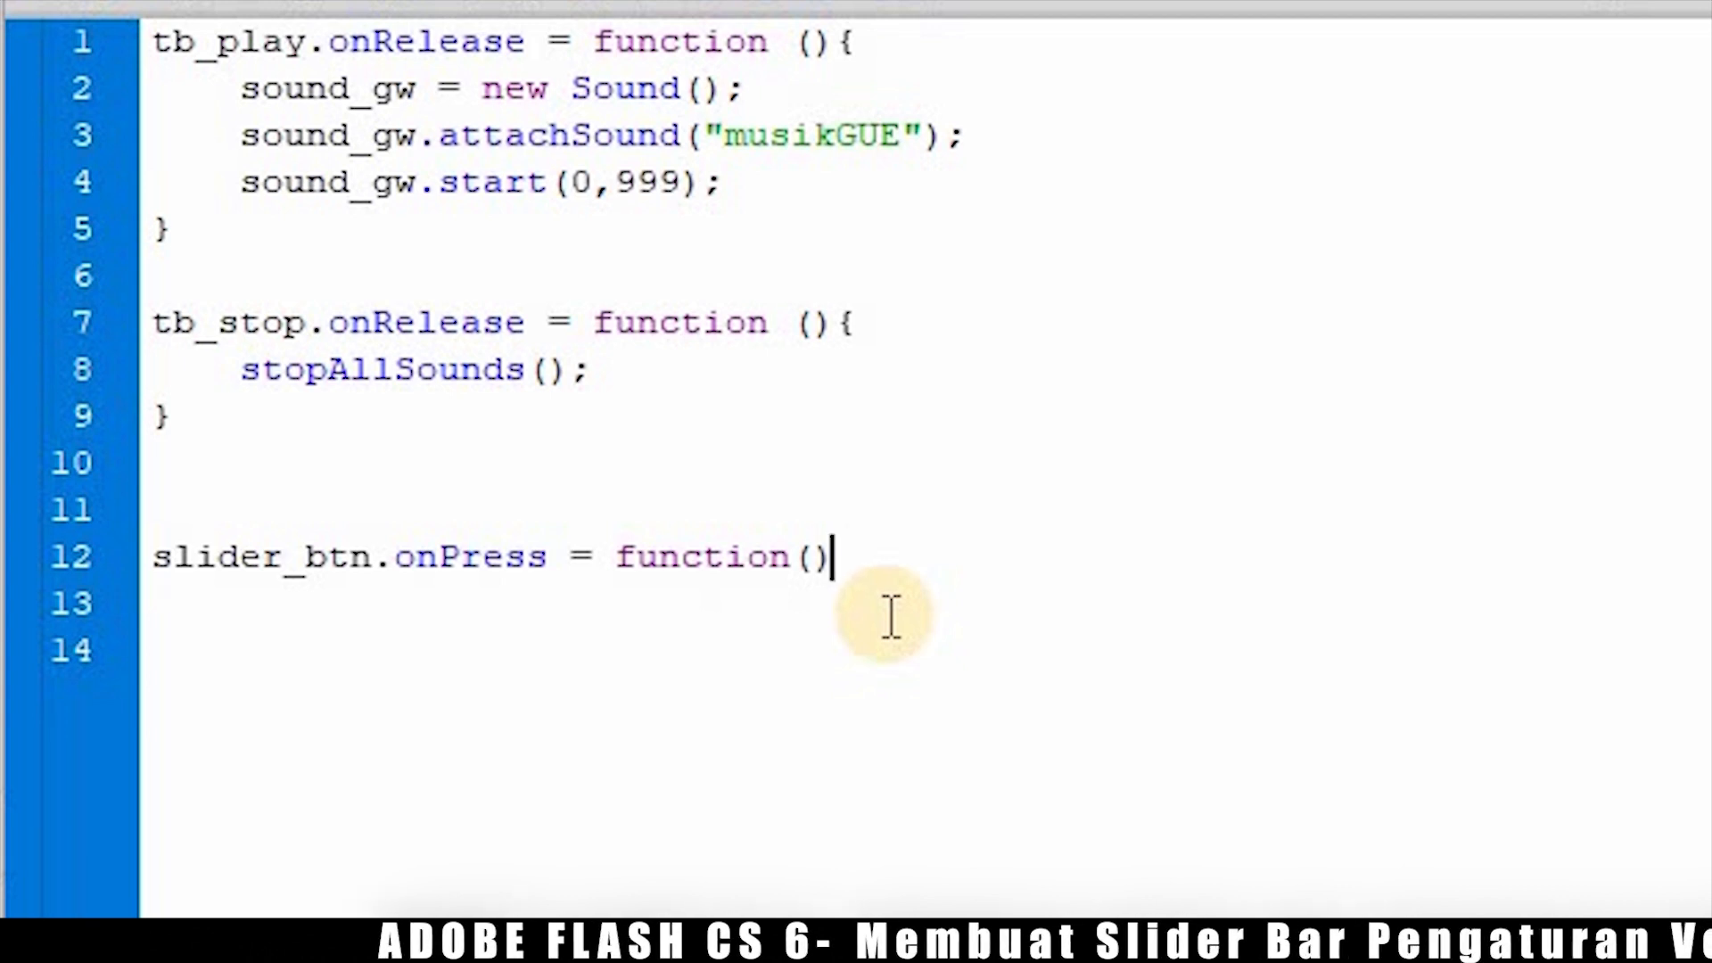
text({)
key(Return)
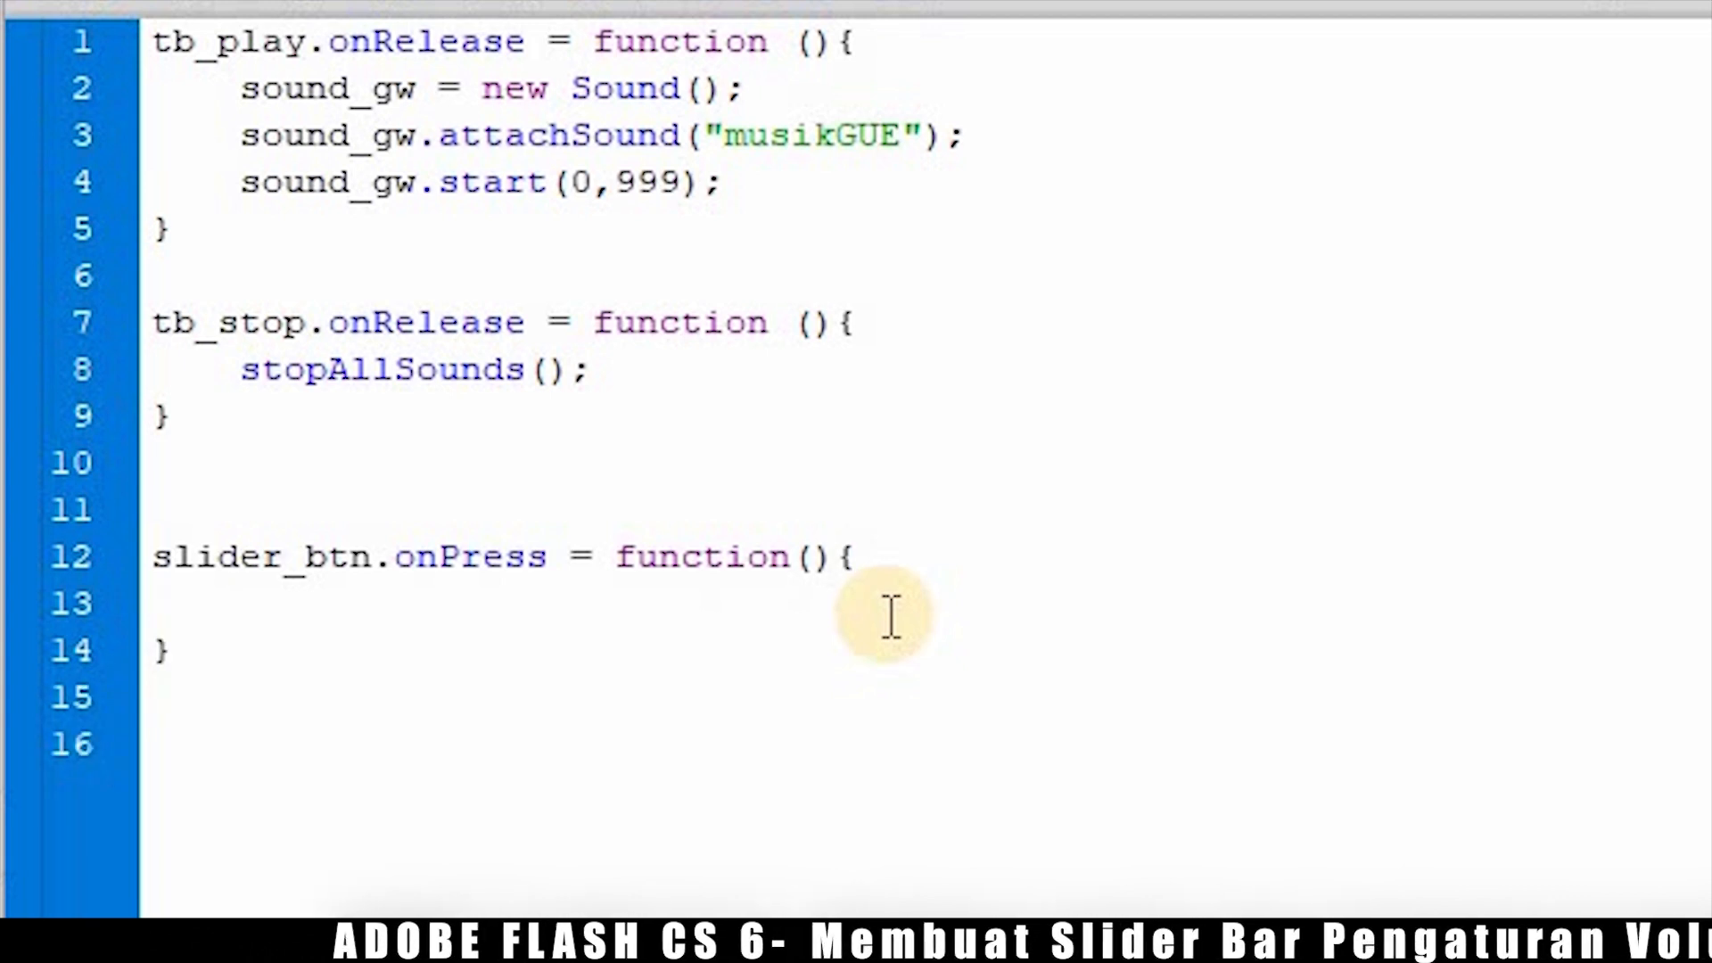
Inside the slider_btn.onPress handler, begin a this.startDrag( call with true, as its first argument.
click(891, 616)
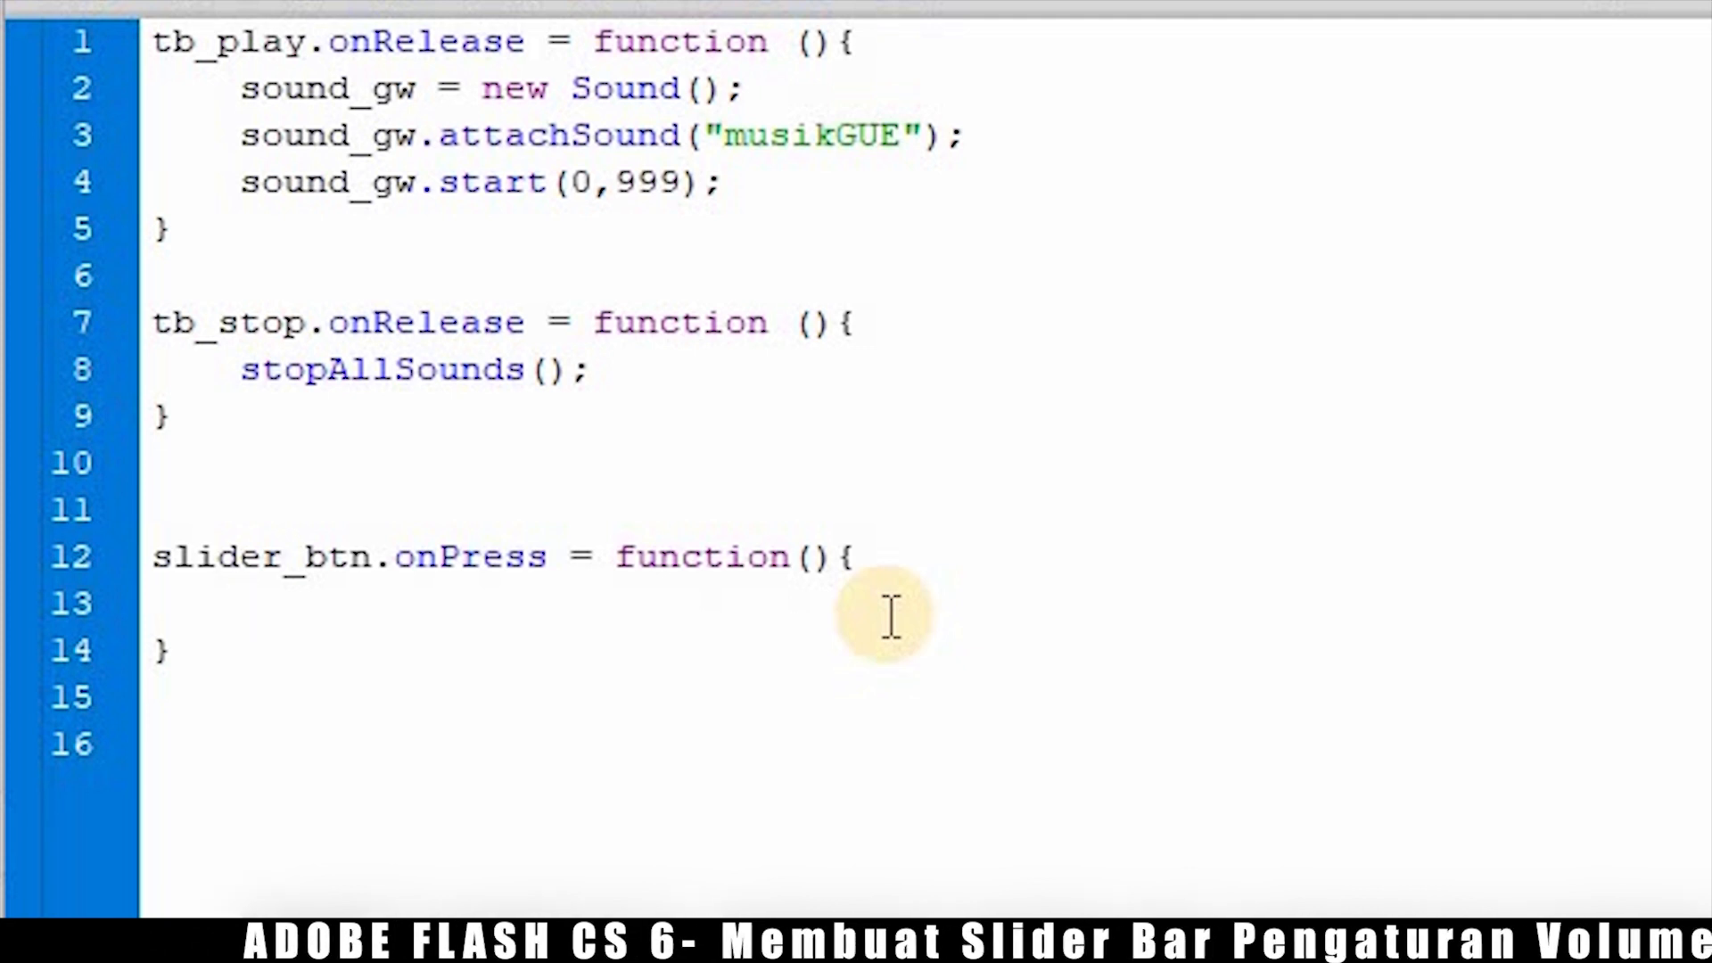
text(this.)
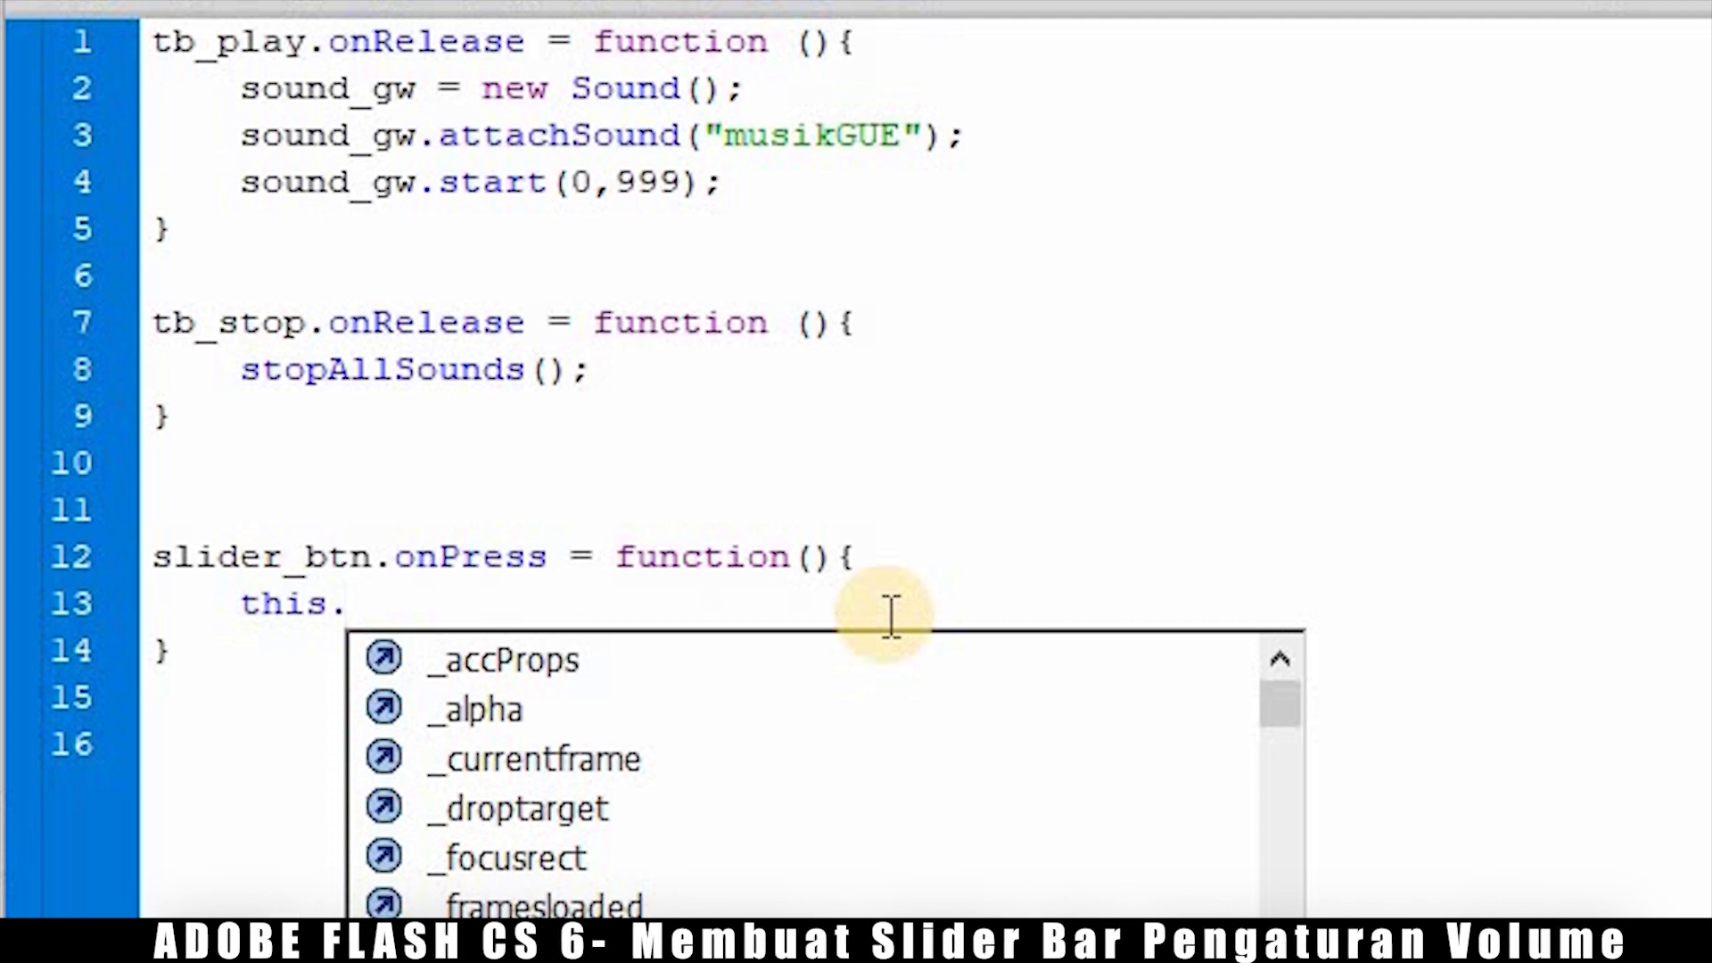
text(star)
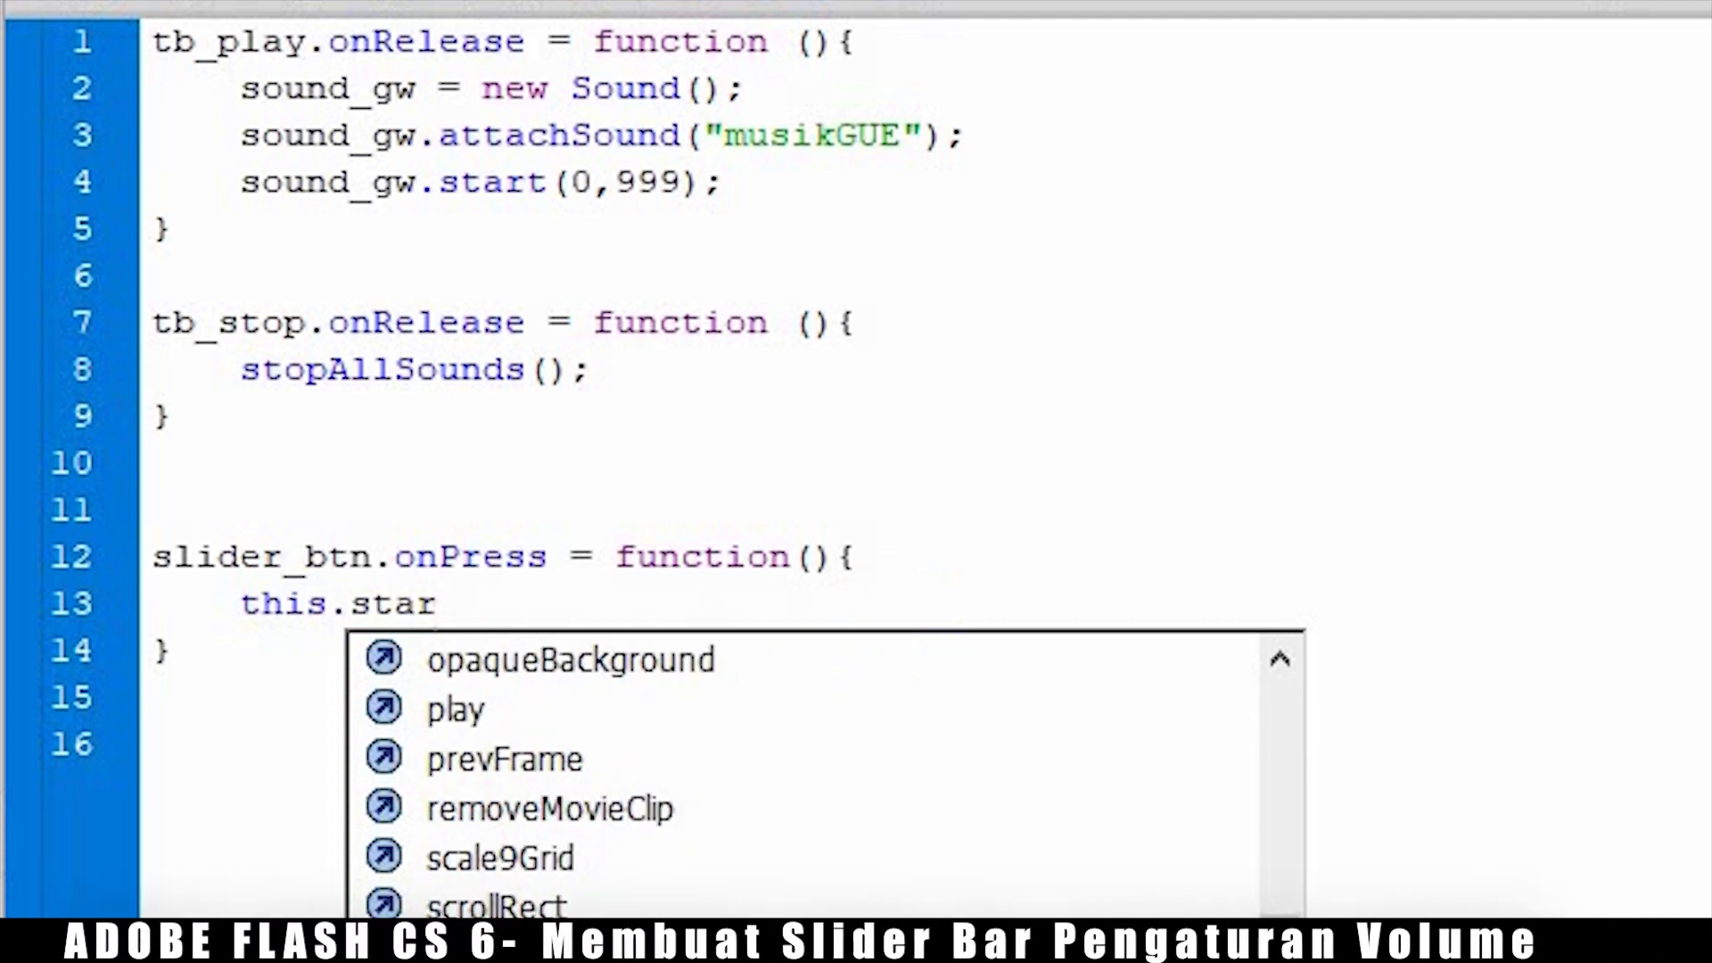
text(tDrag()
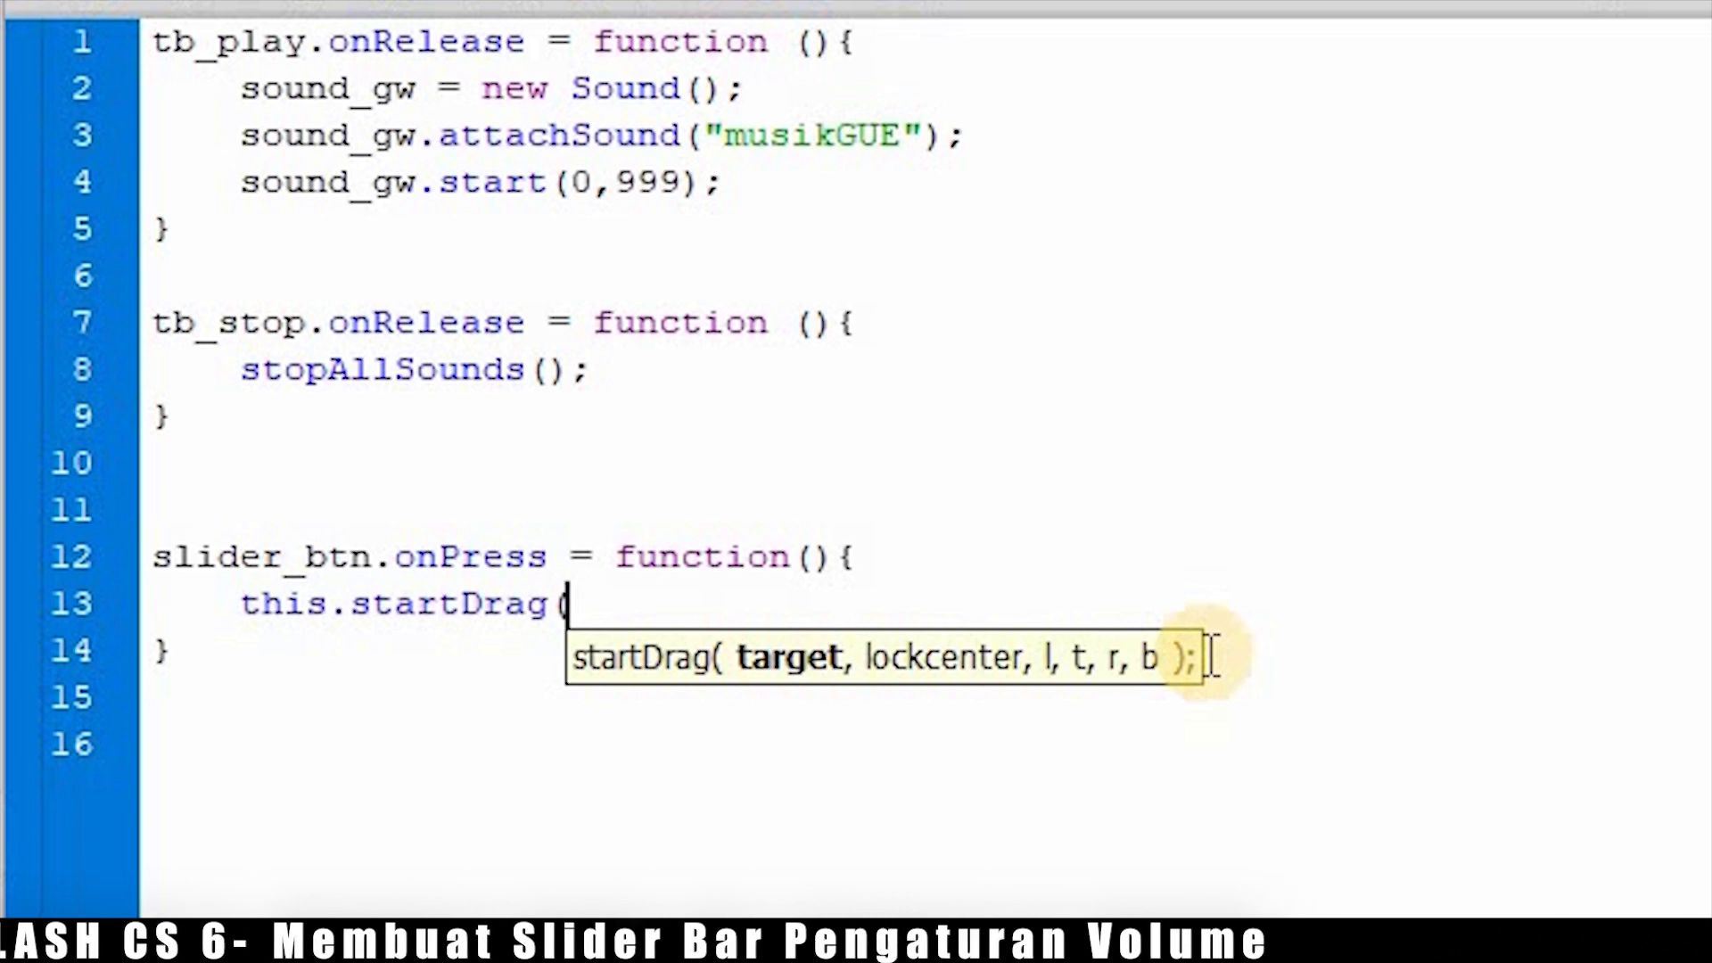
text(true,)
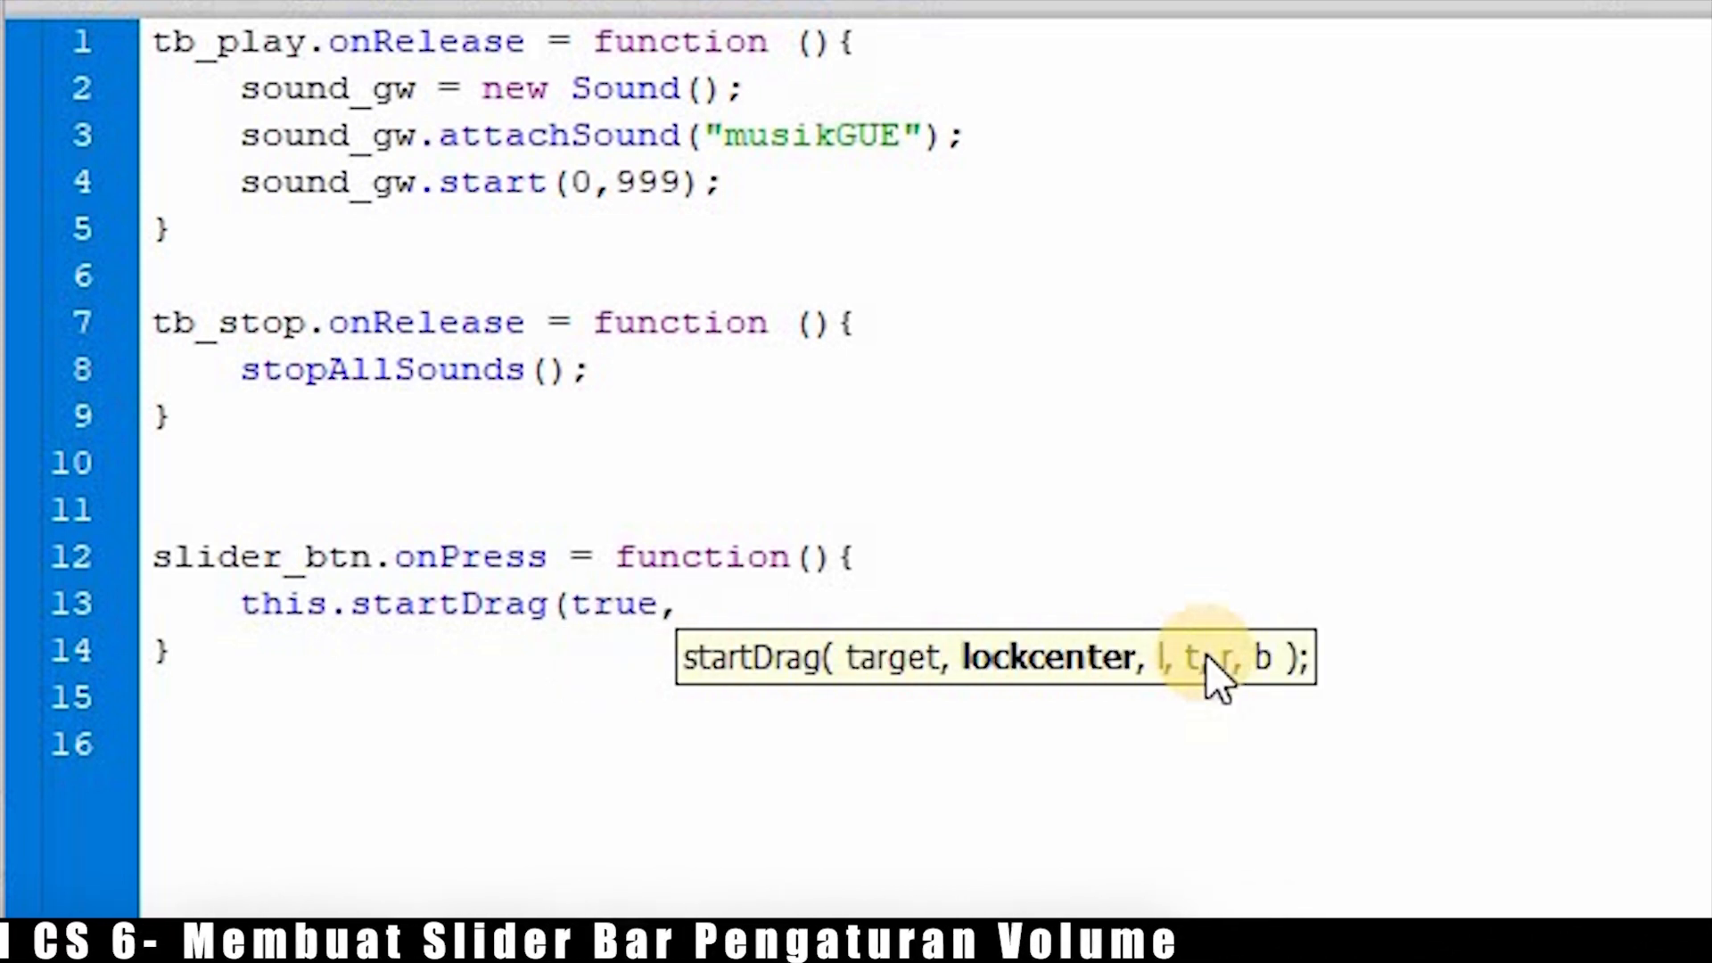
Add _root.track_slider._x, on a new line as the next startDrag argument, checking the track's instance name on the stage.
key(Return)
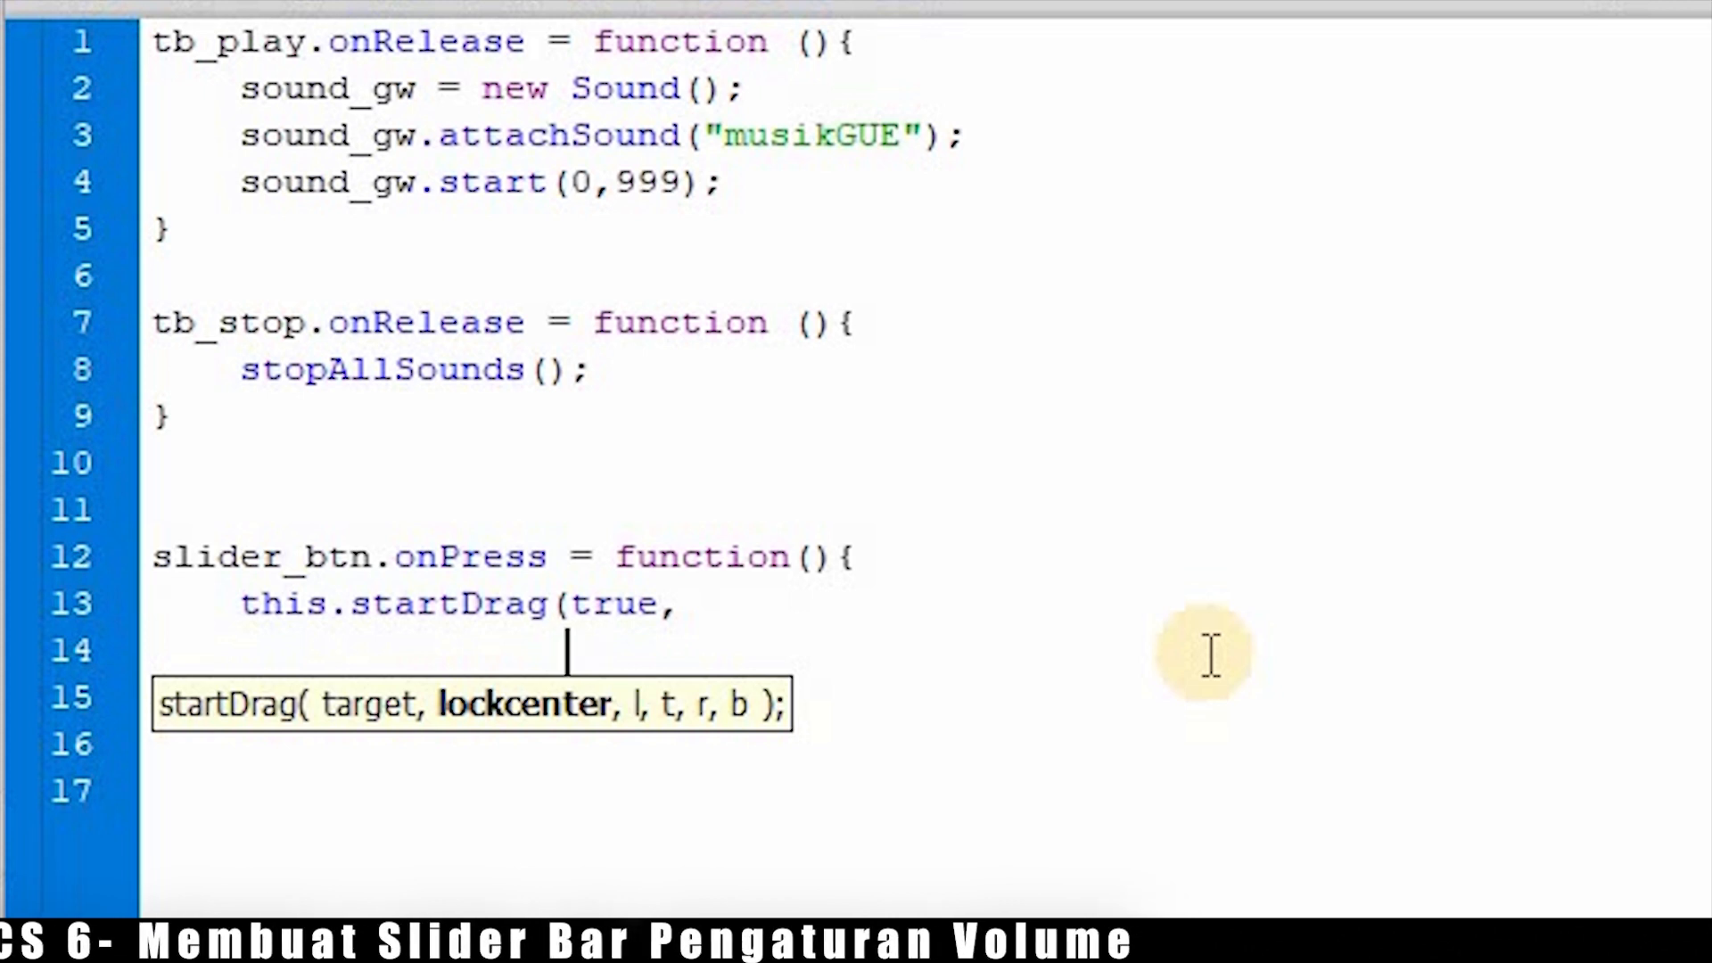
text(_root)
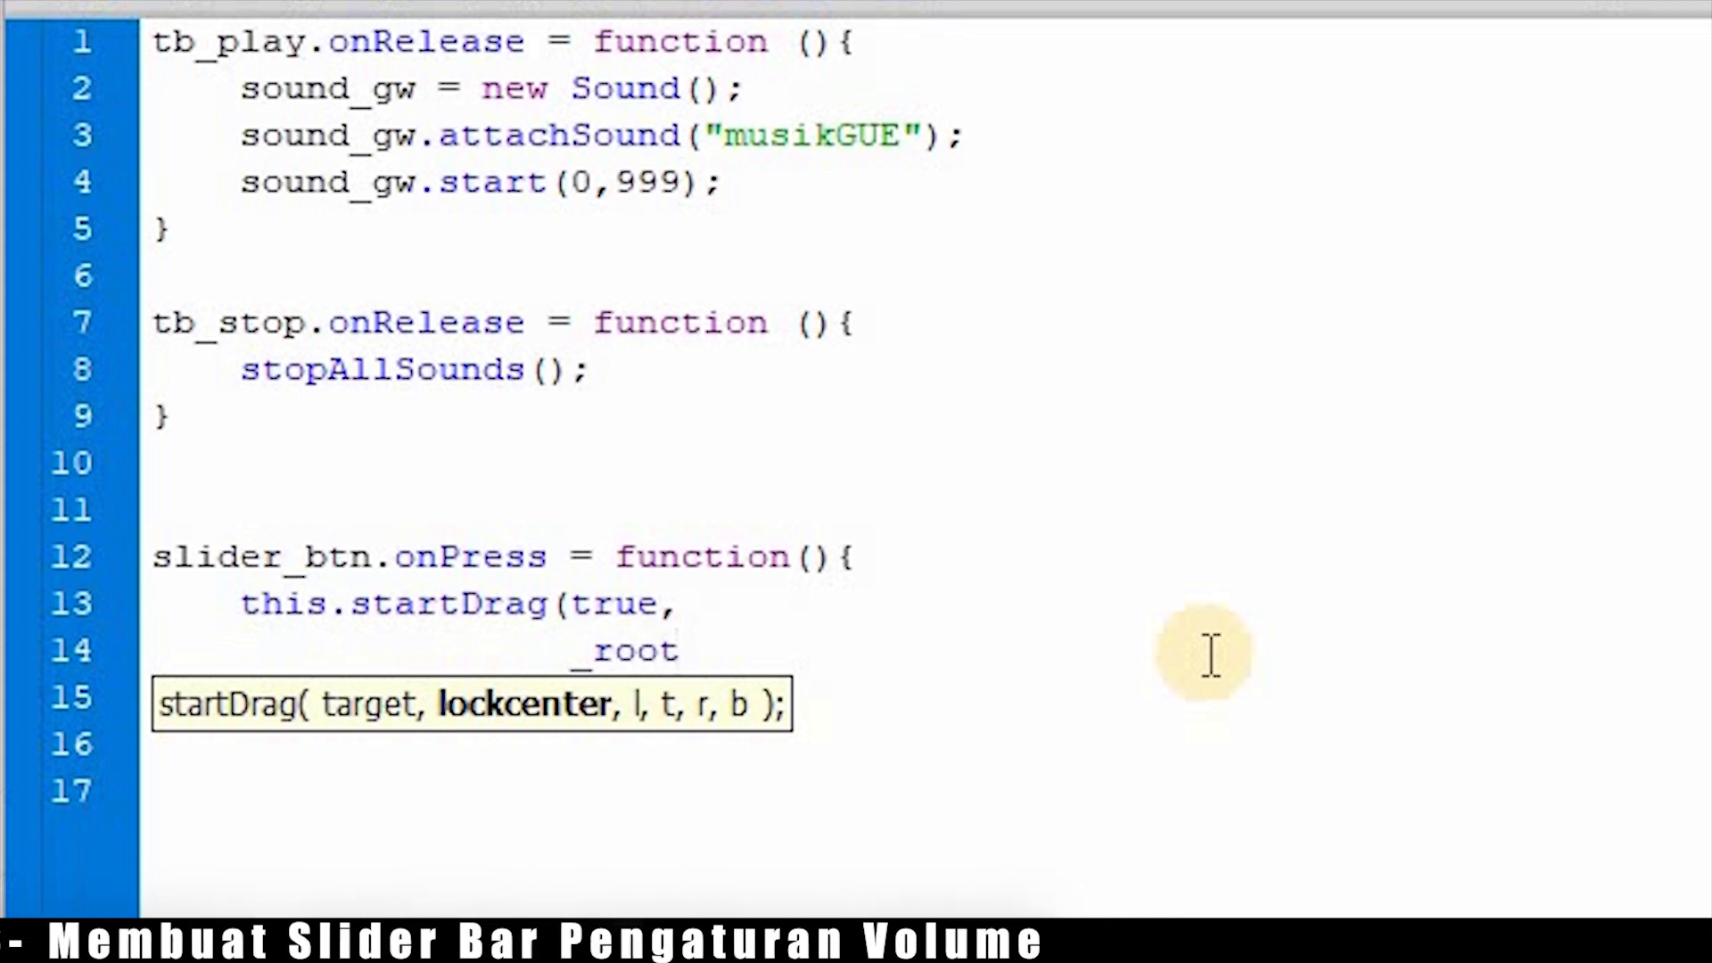
text(.)
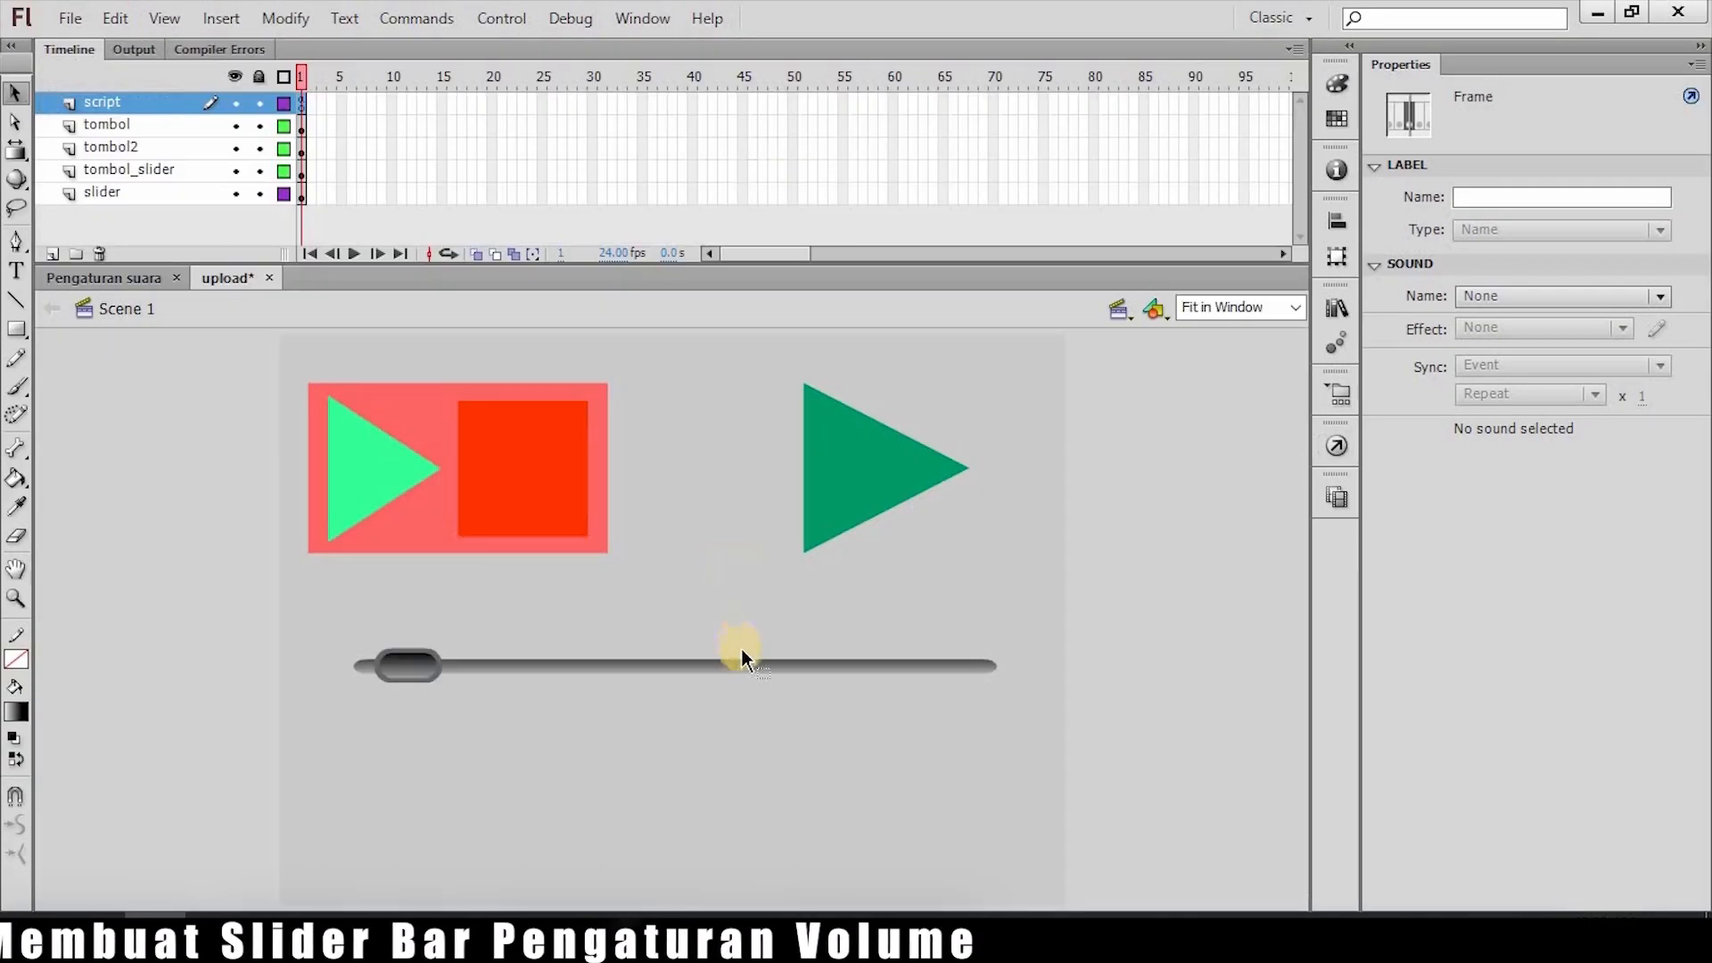
click(757, 663)
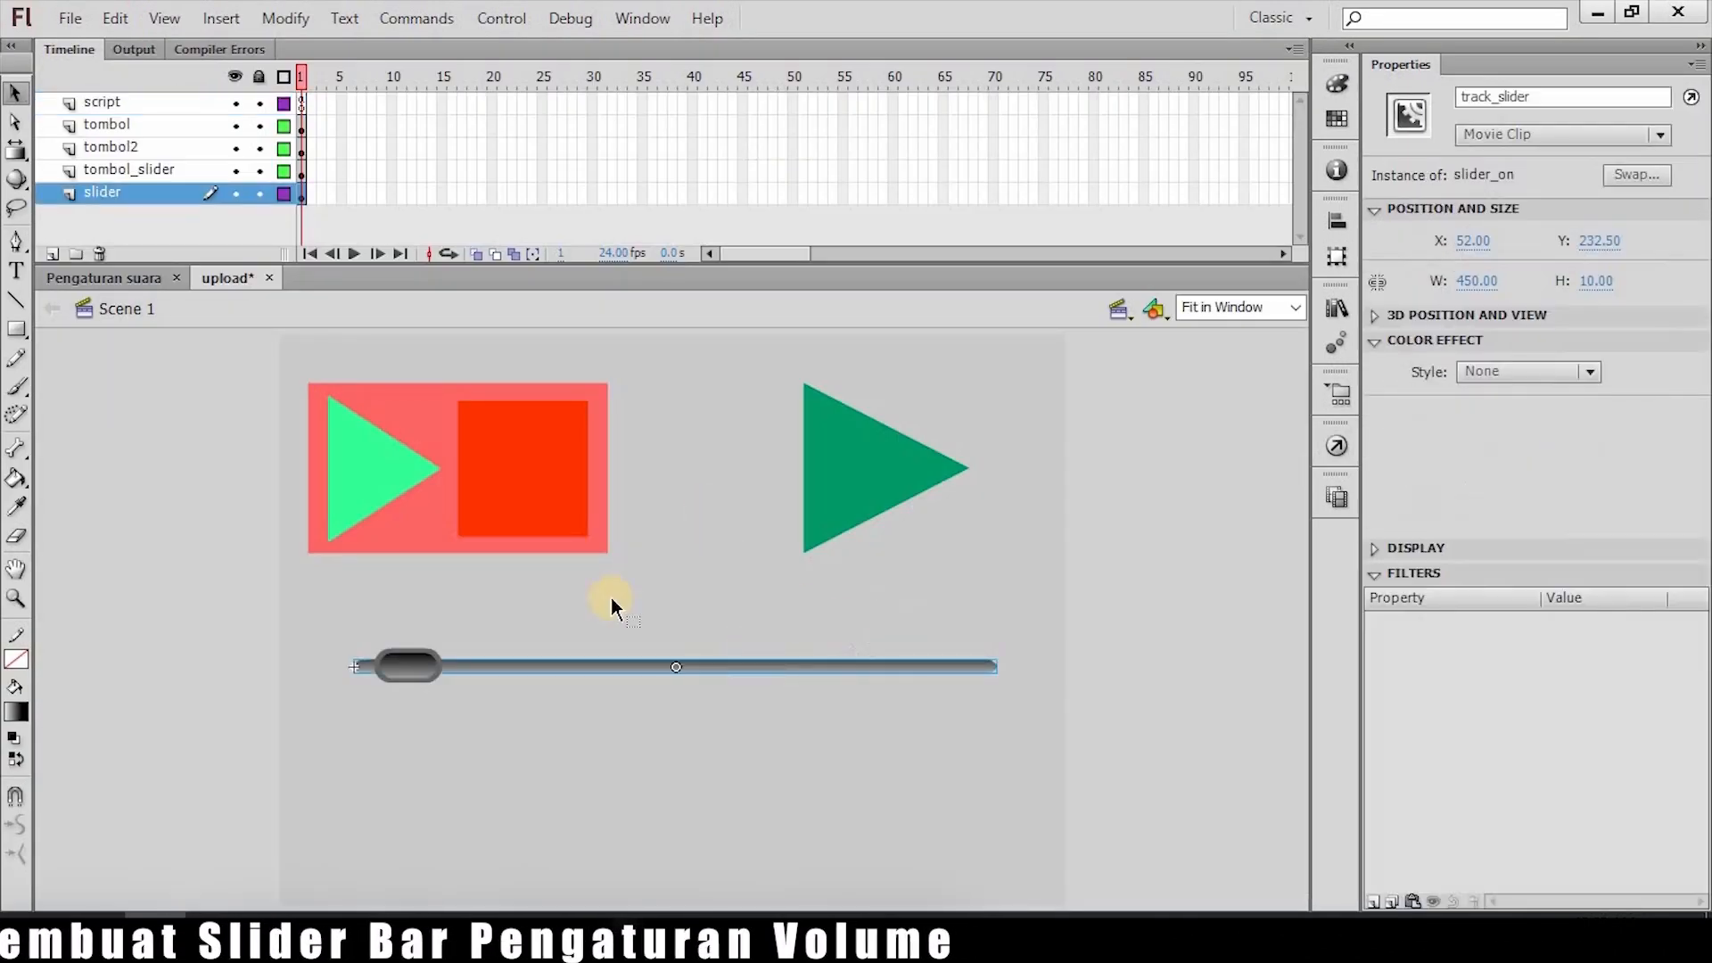
click(378, 671)
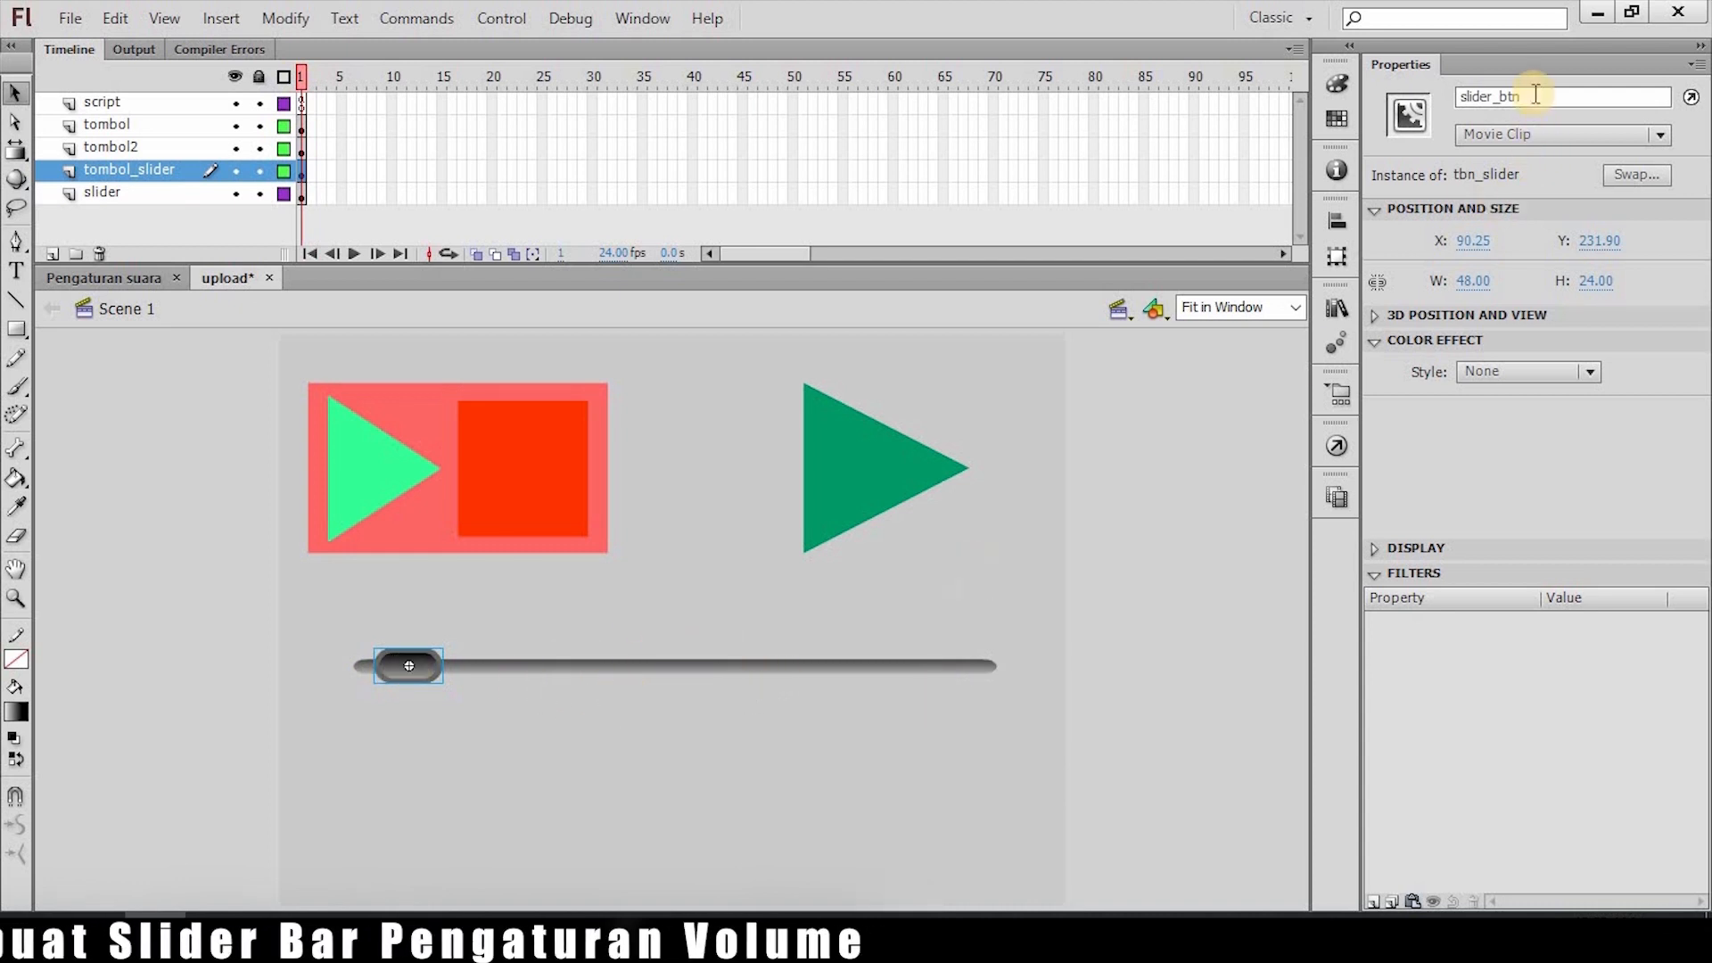
click(981, 666)
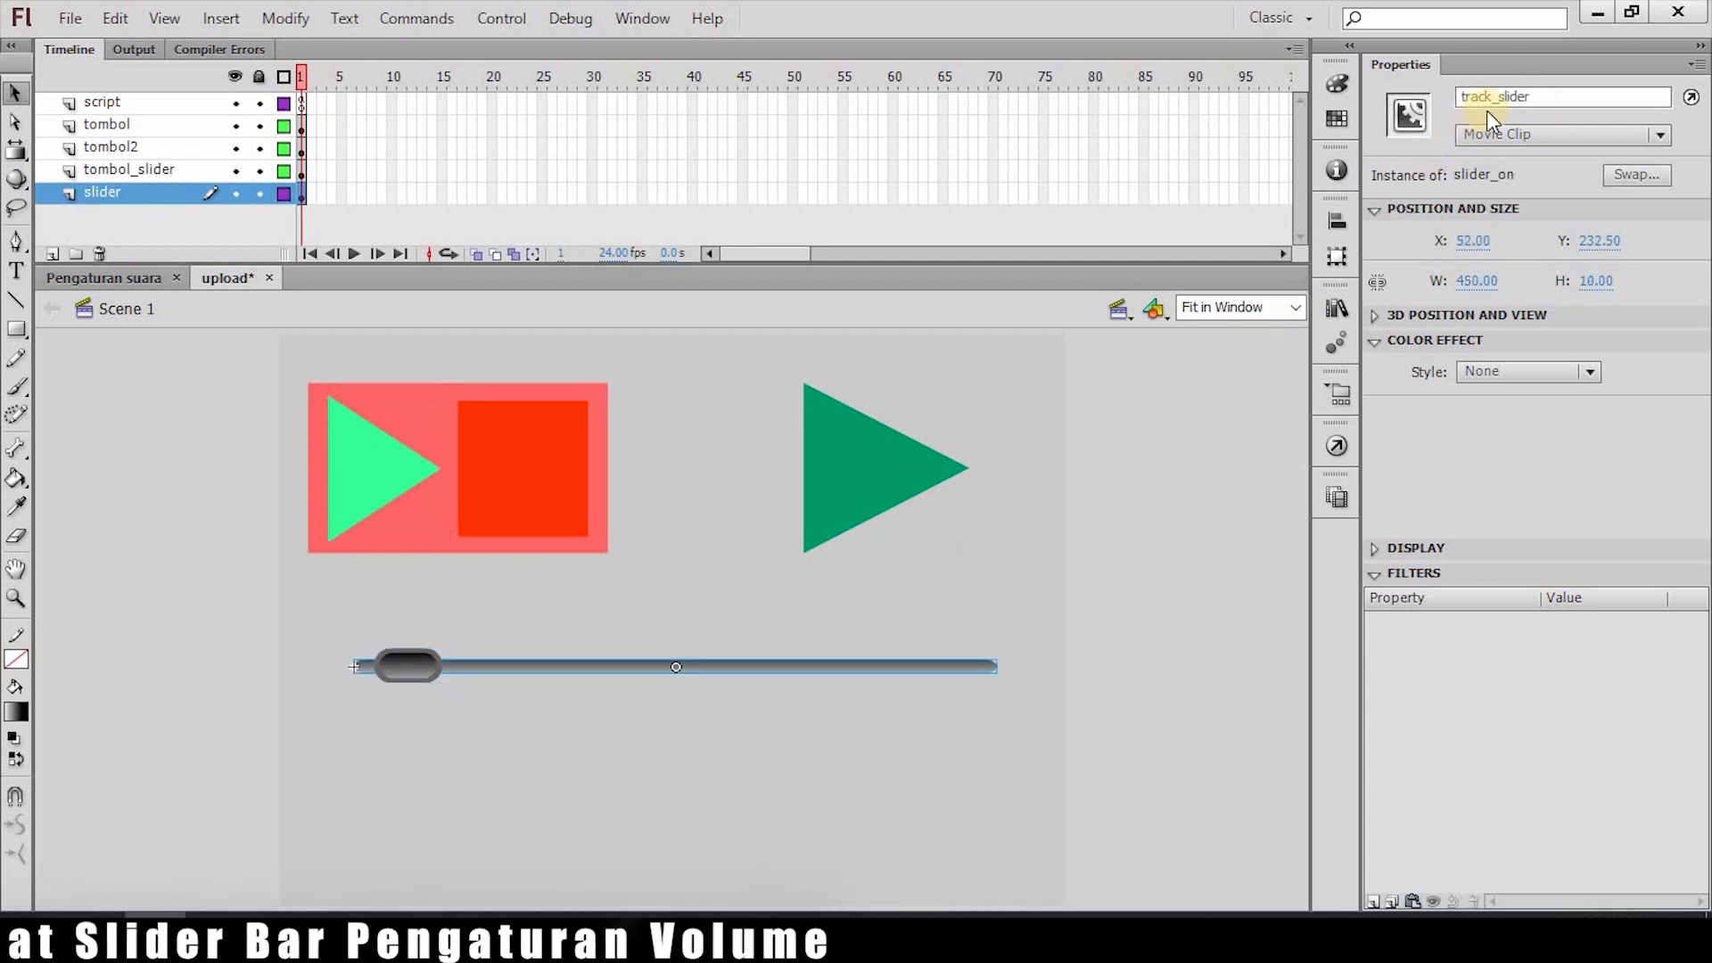
double_click(1540, 94)
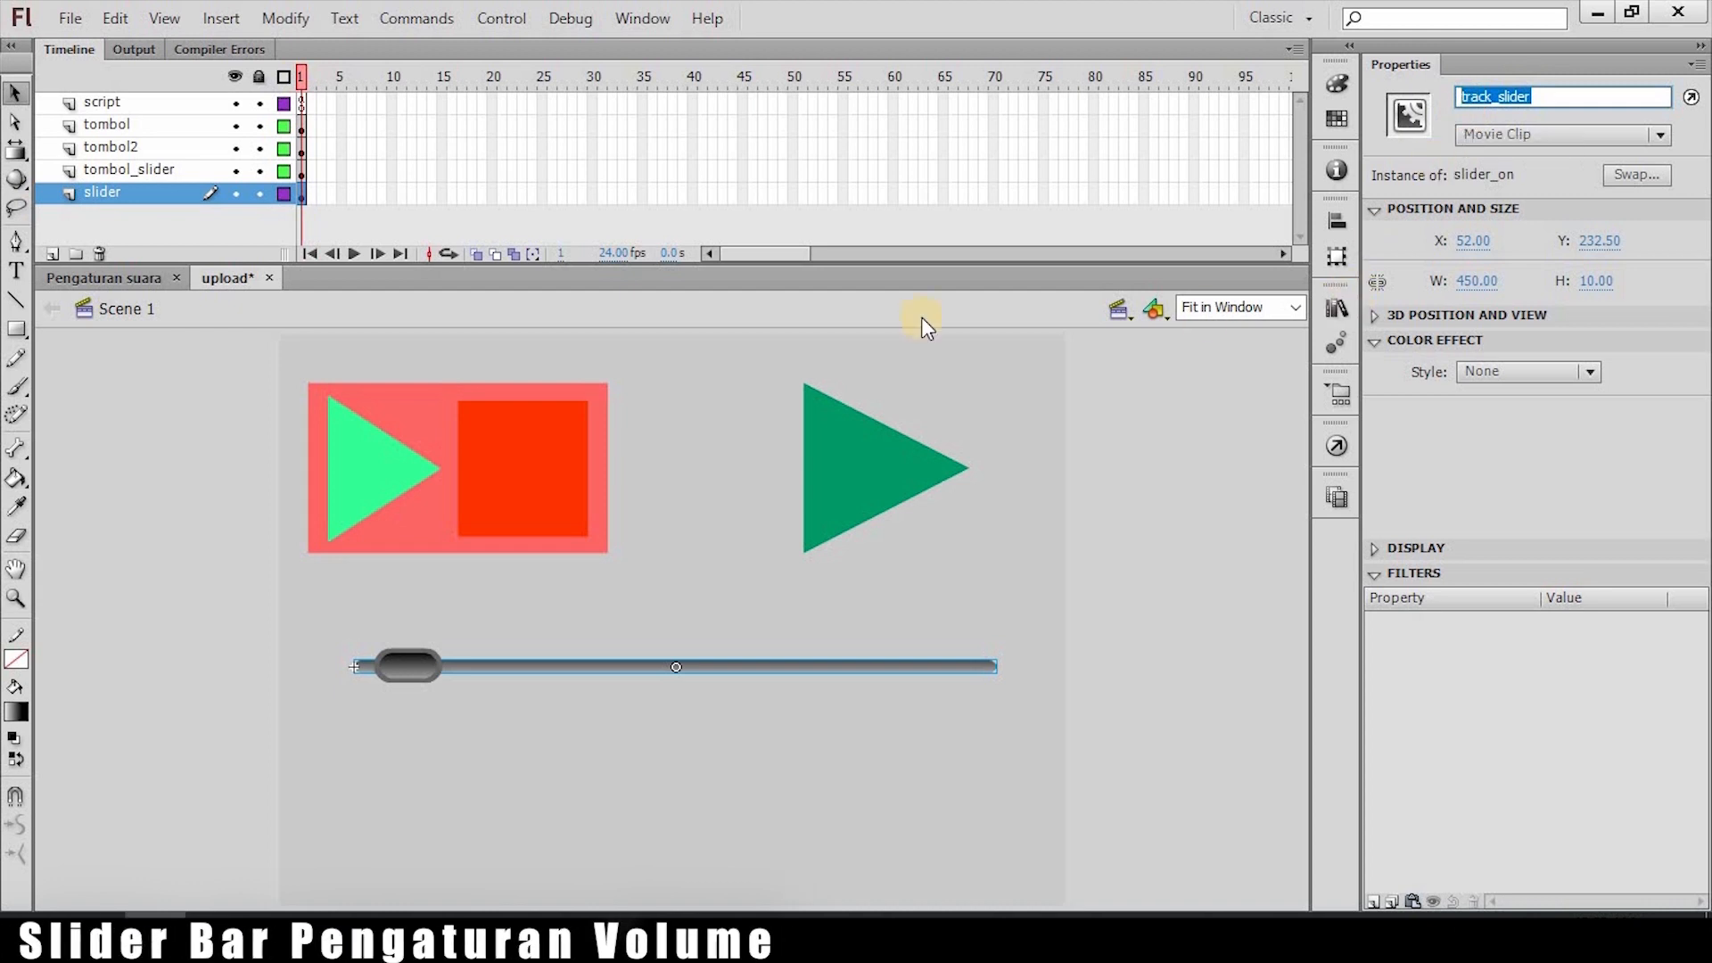
click(300, 104)
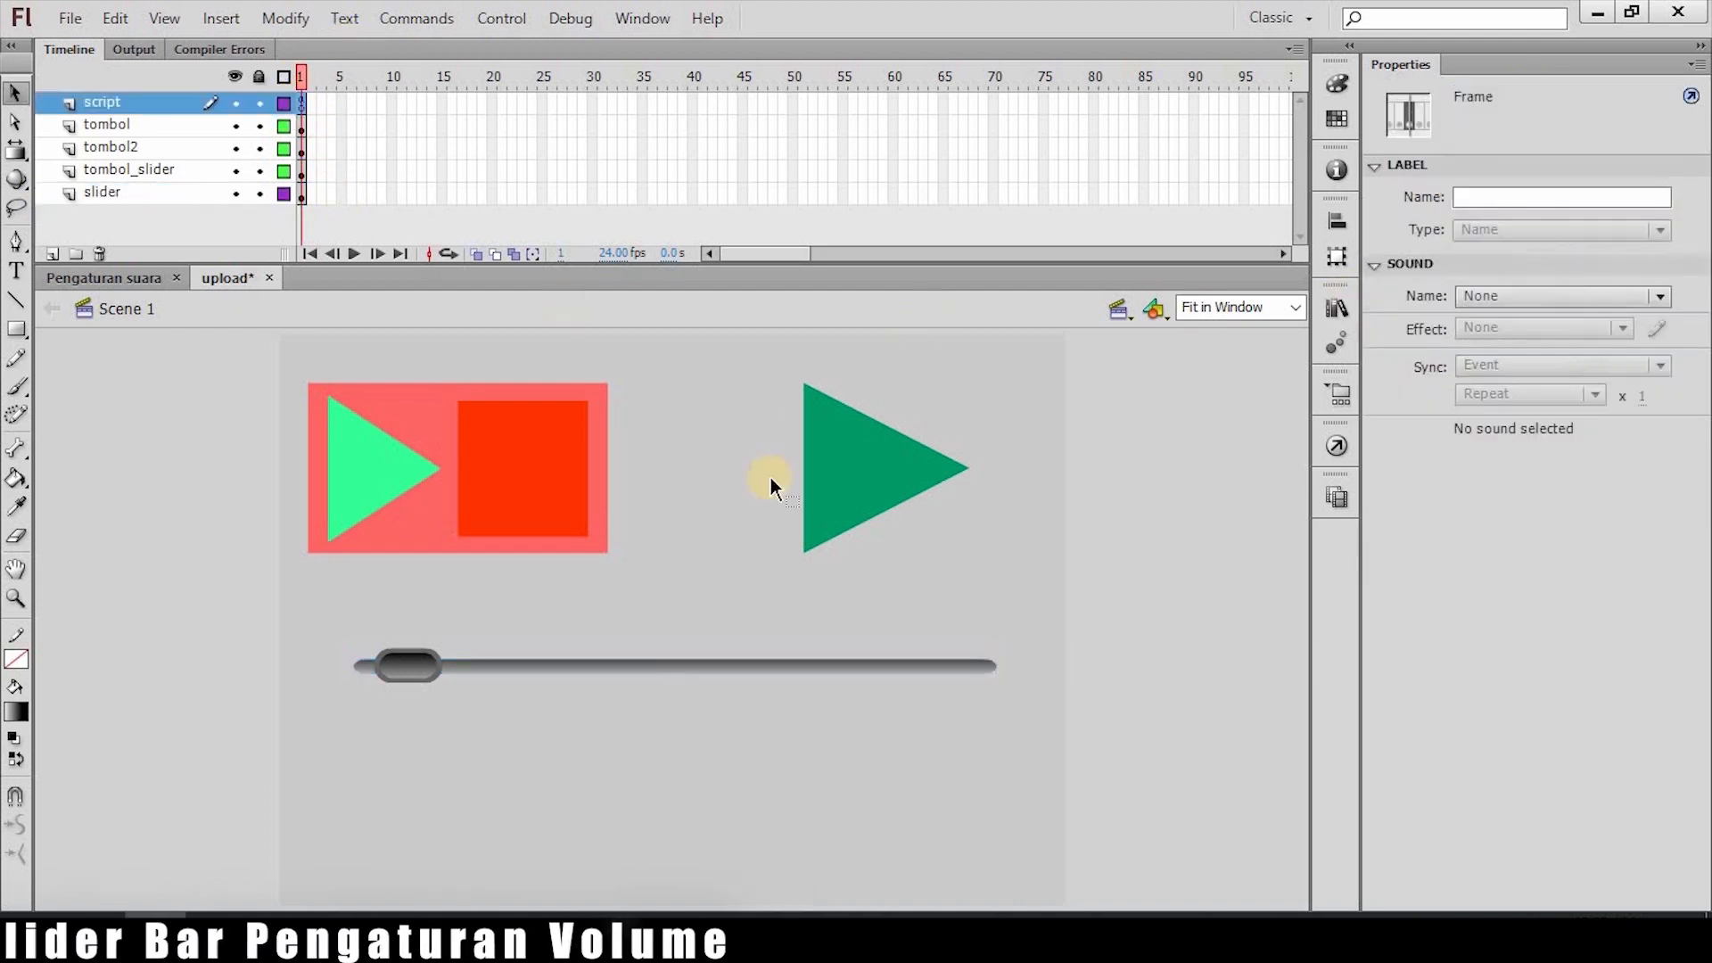
key(F9)
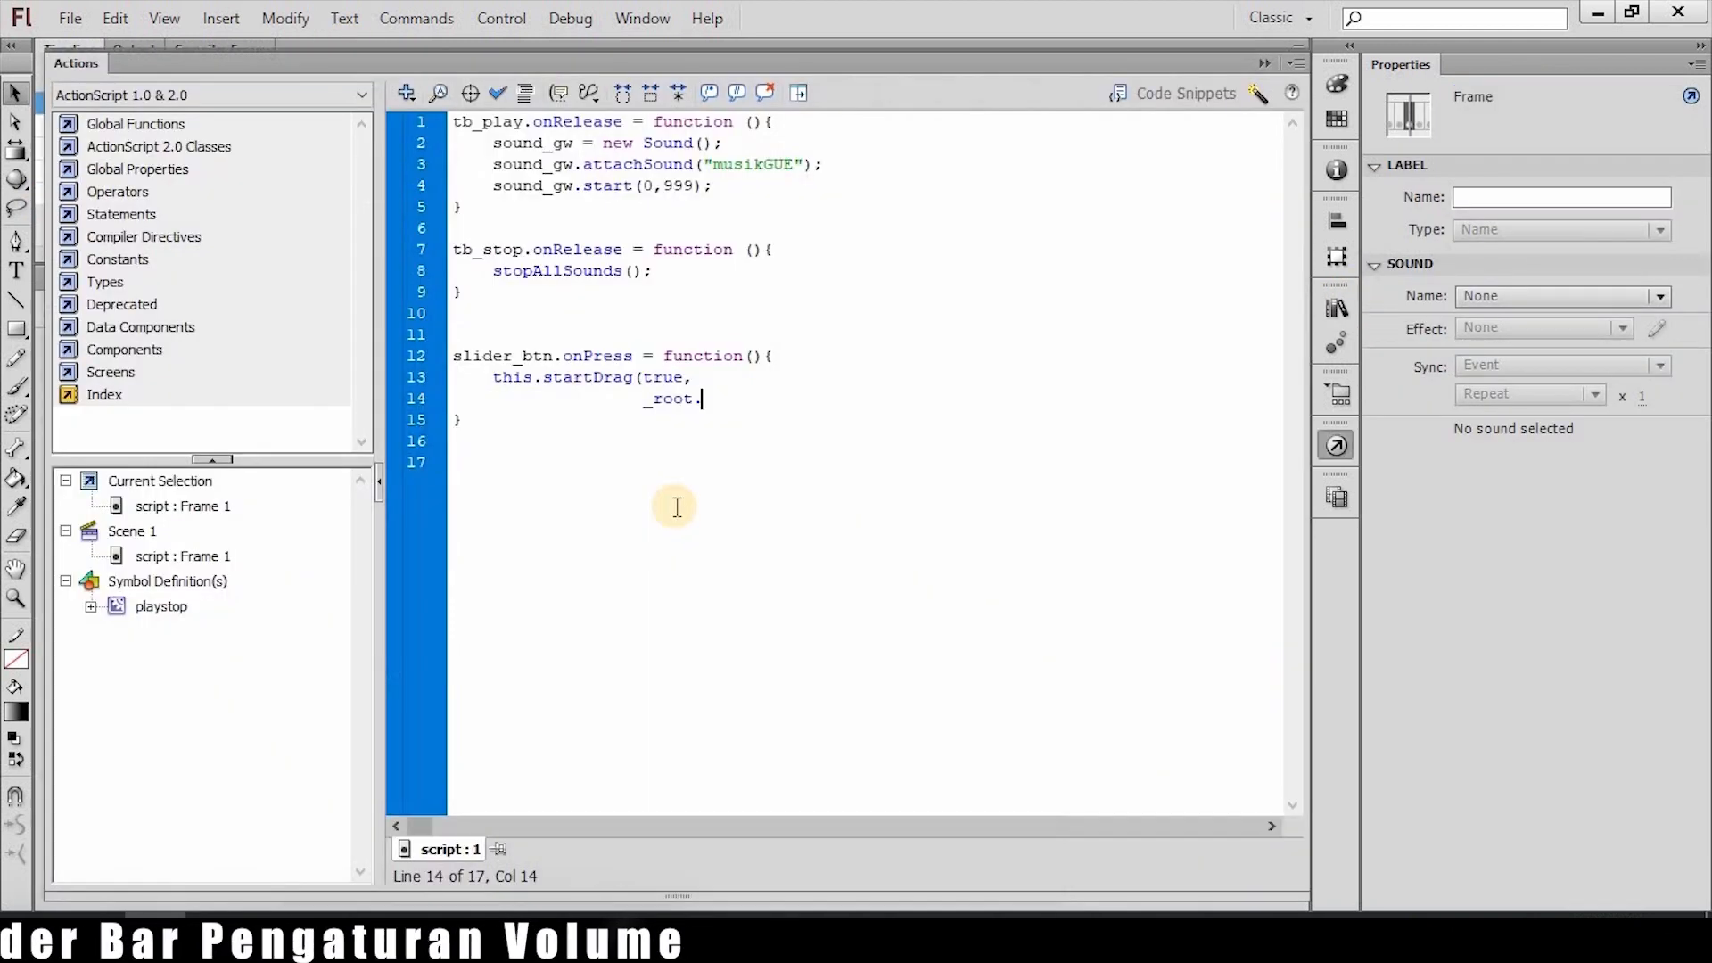
text(track_slider)
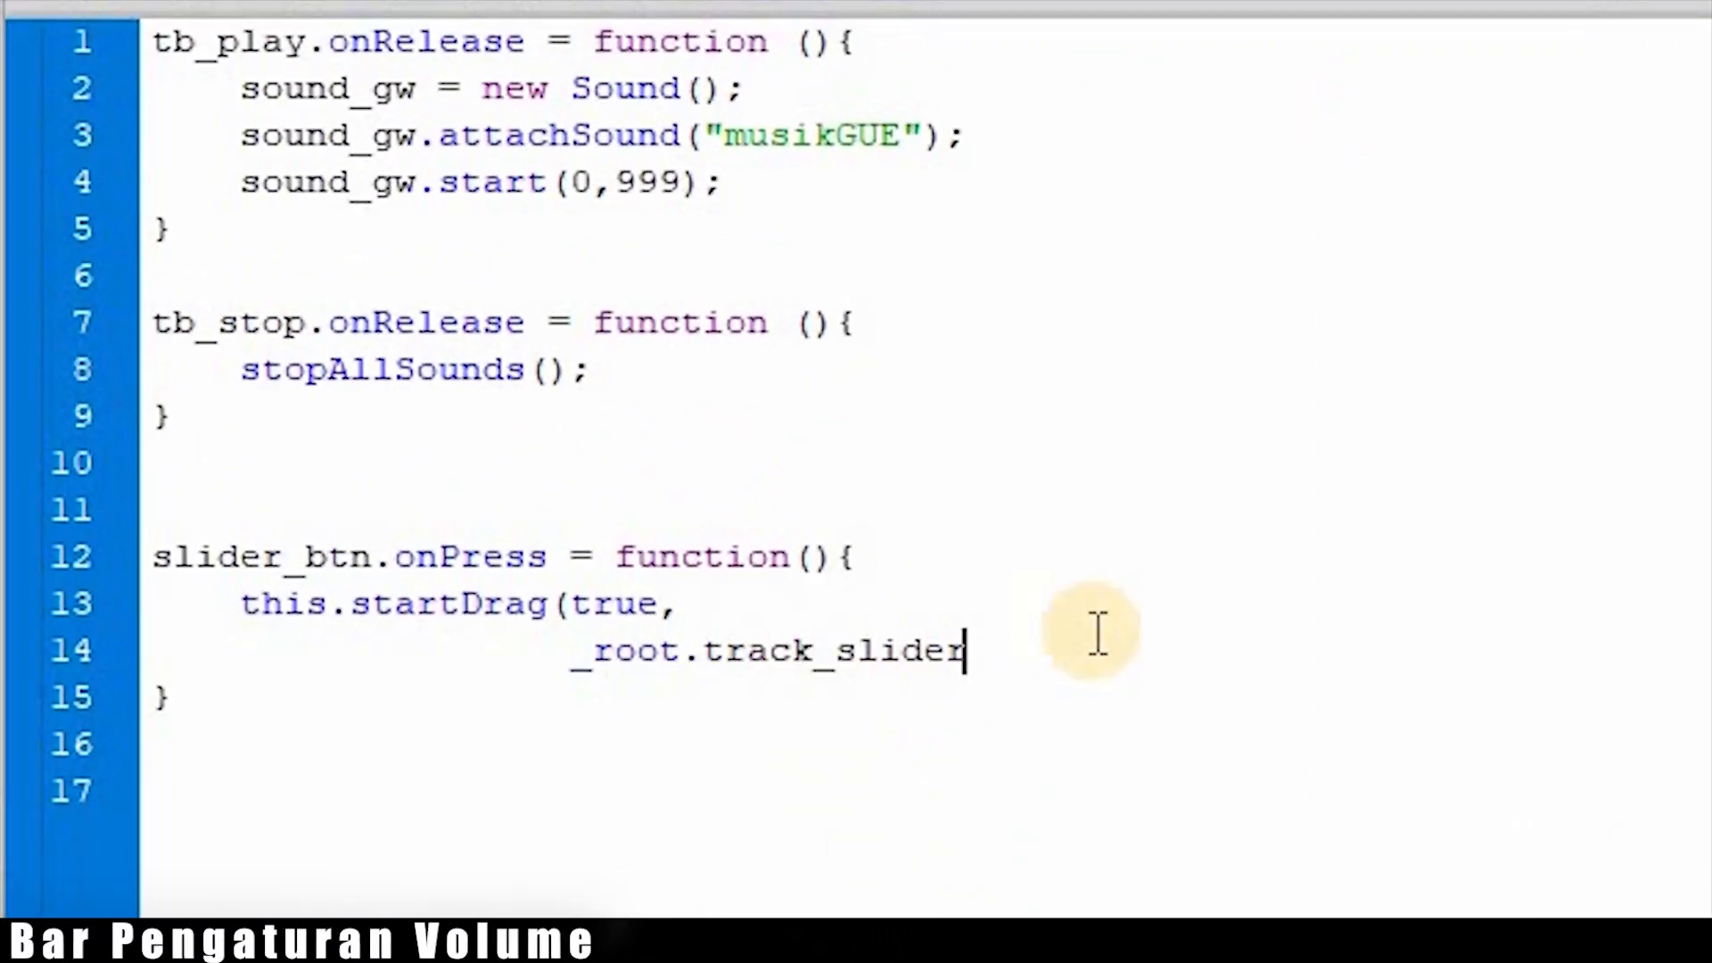
text(._)
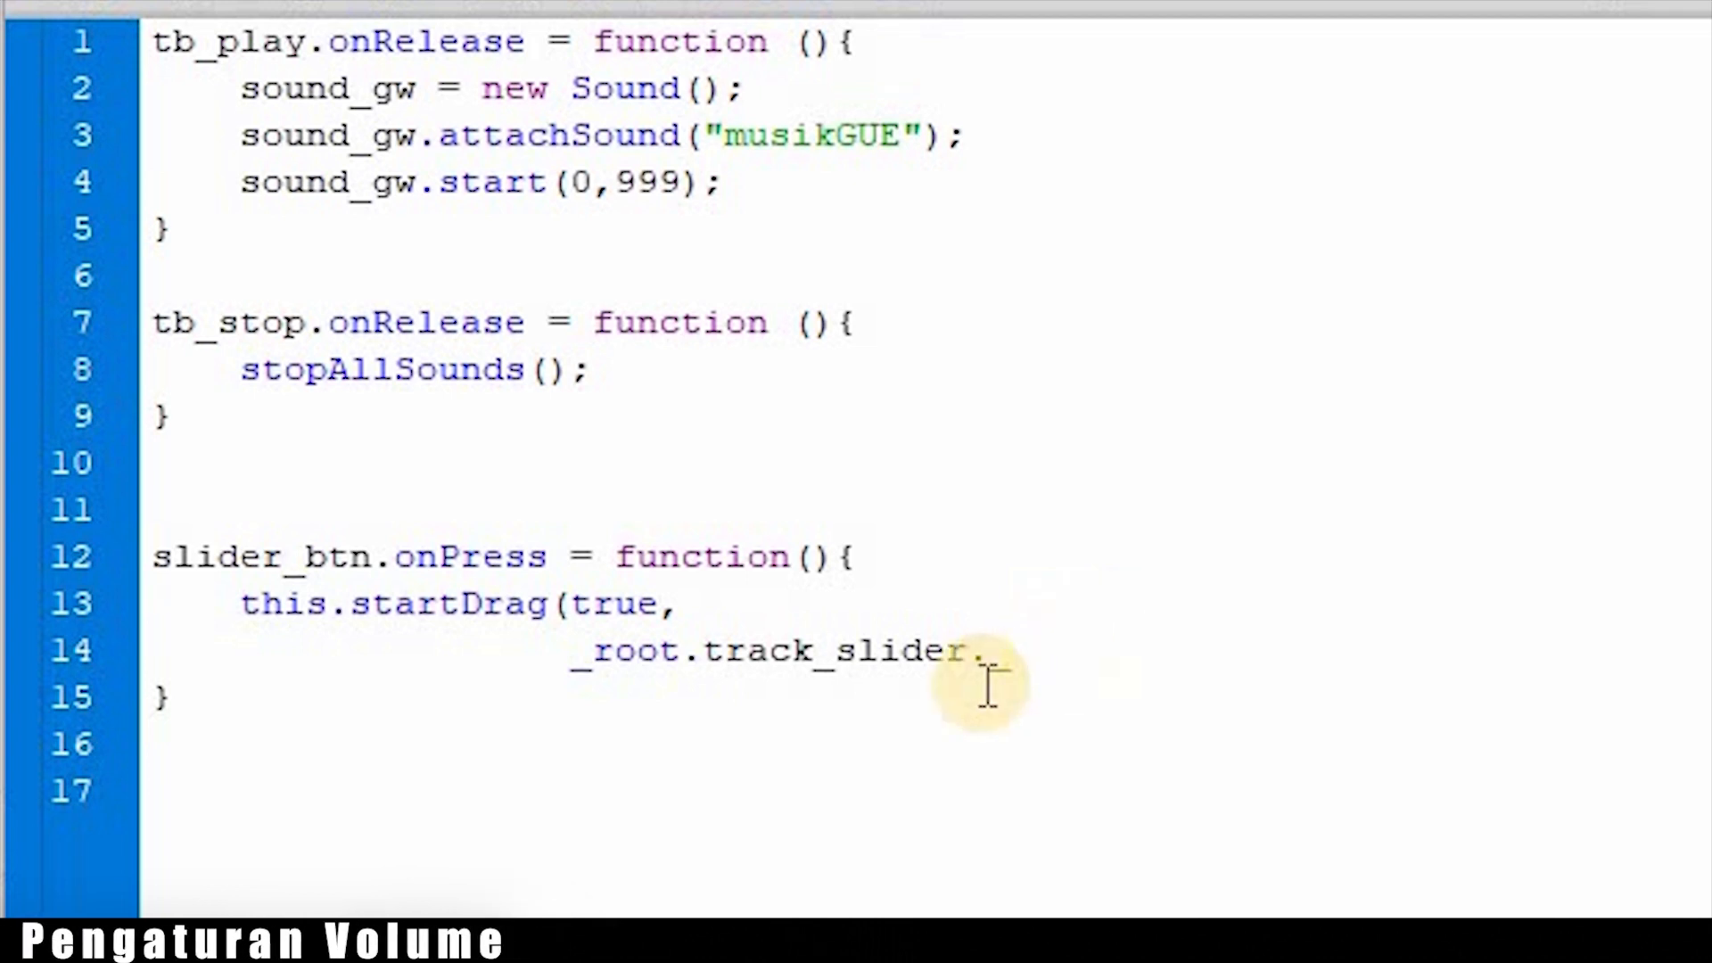
text(x,)
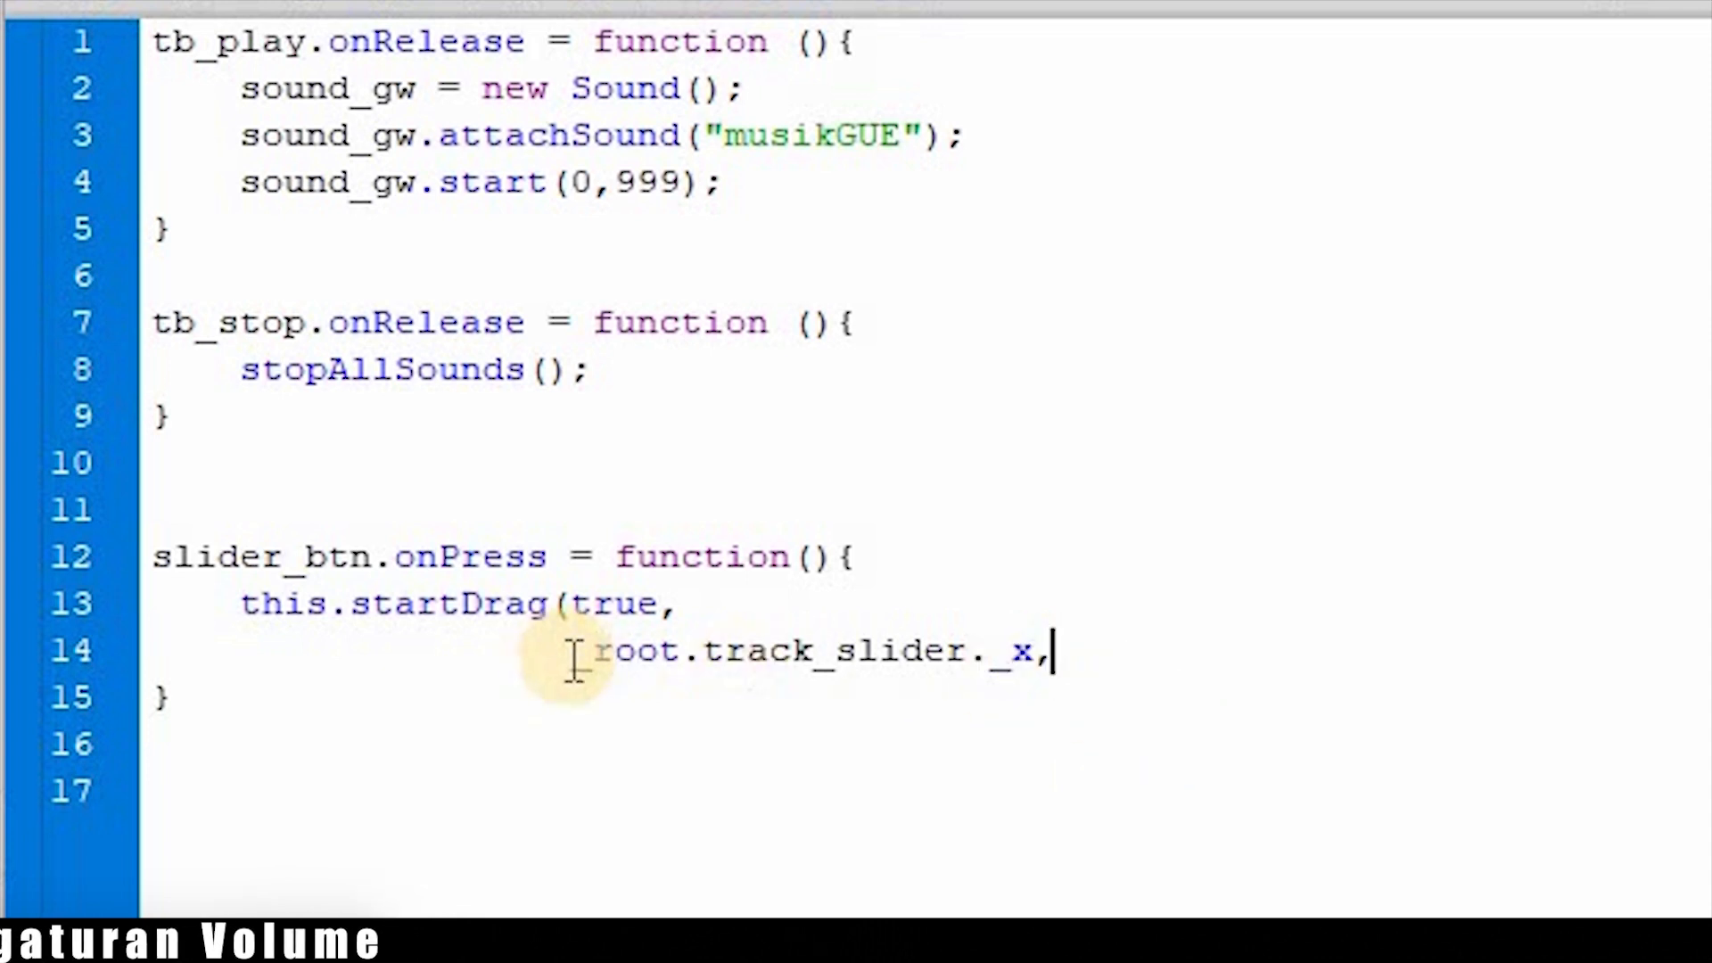
Duplicate the _root.track_slider._x argument onto the next line and change it to _root.track_slider._y, with a trailing comma.
drag(572, 652, 1052, 645)
key(ctrl+c)
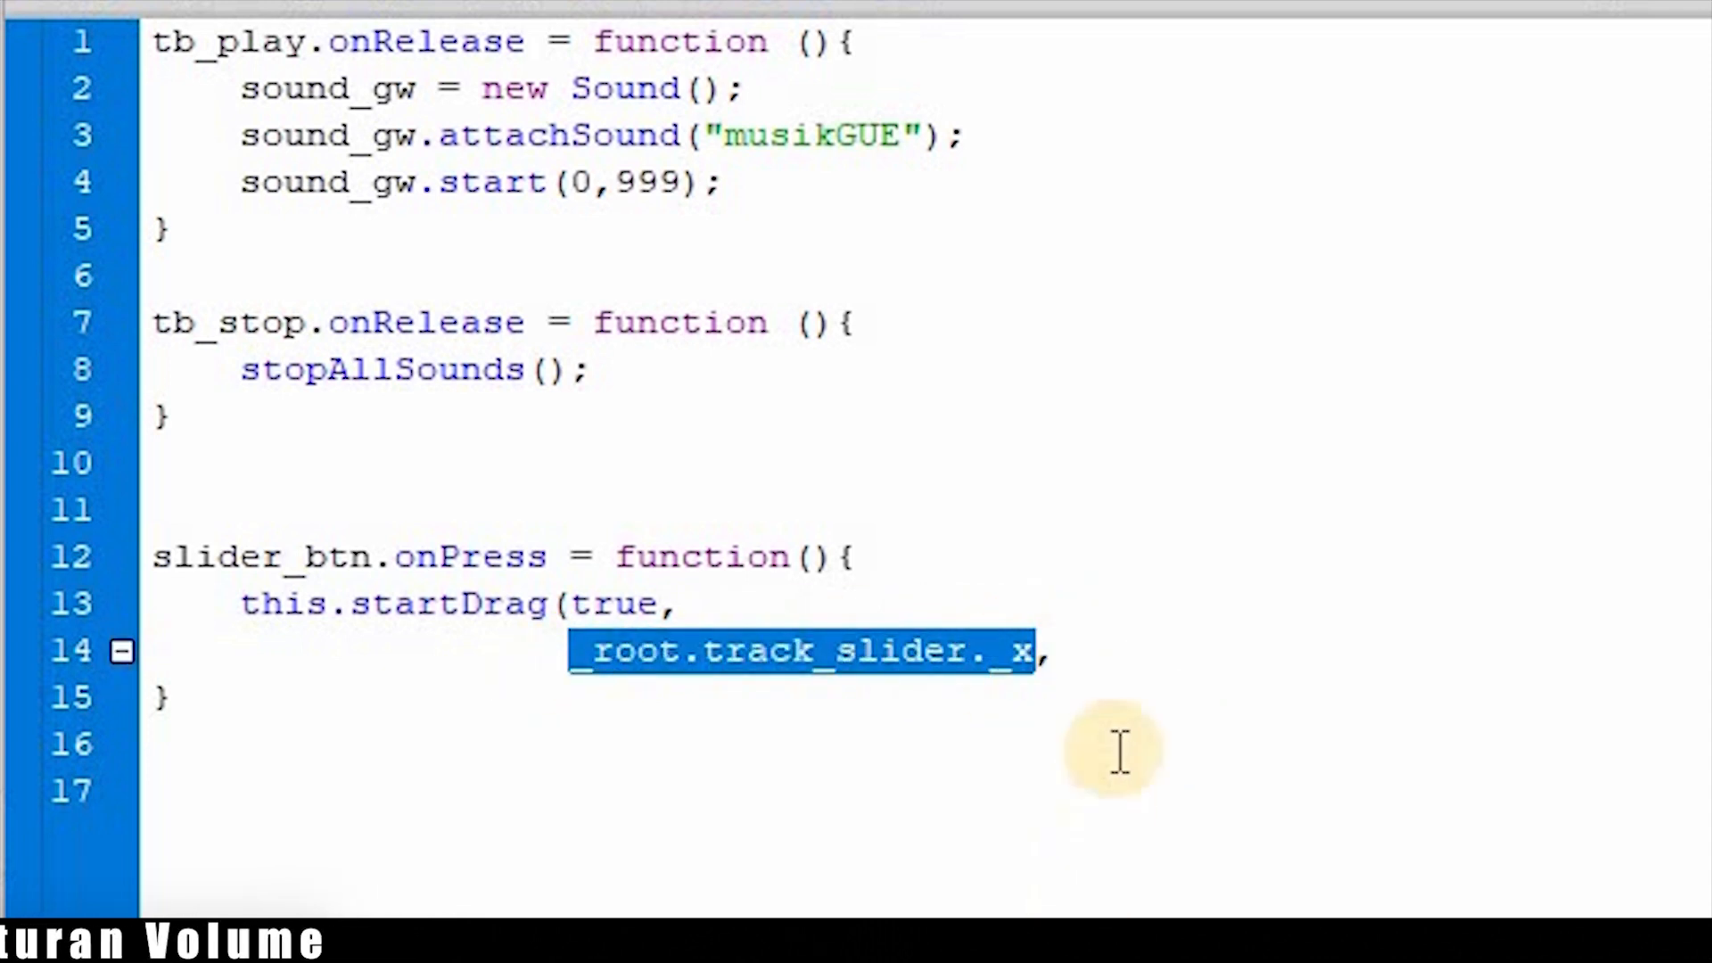
click(1699, 222)
click(1125, 639)
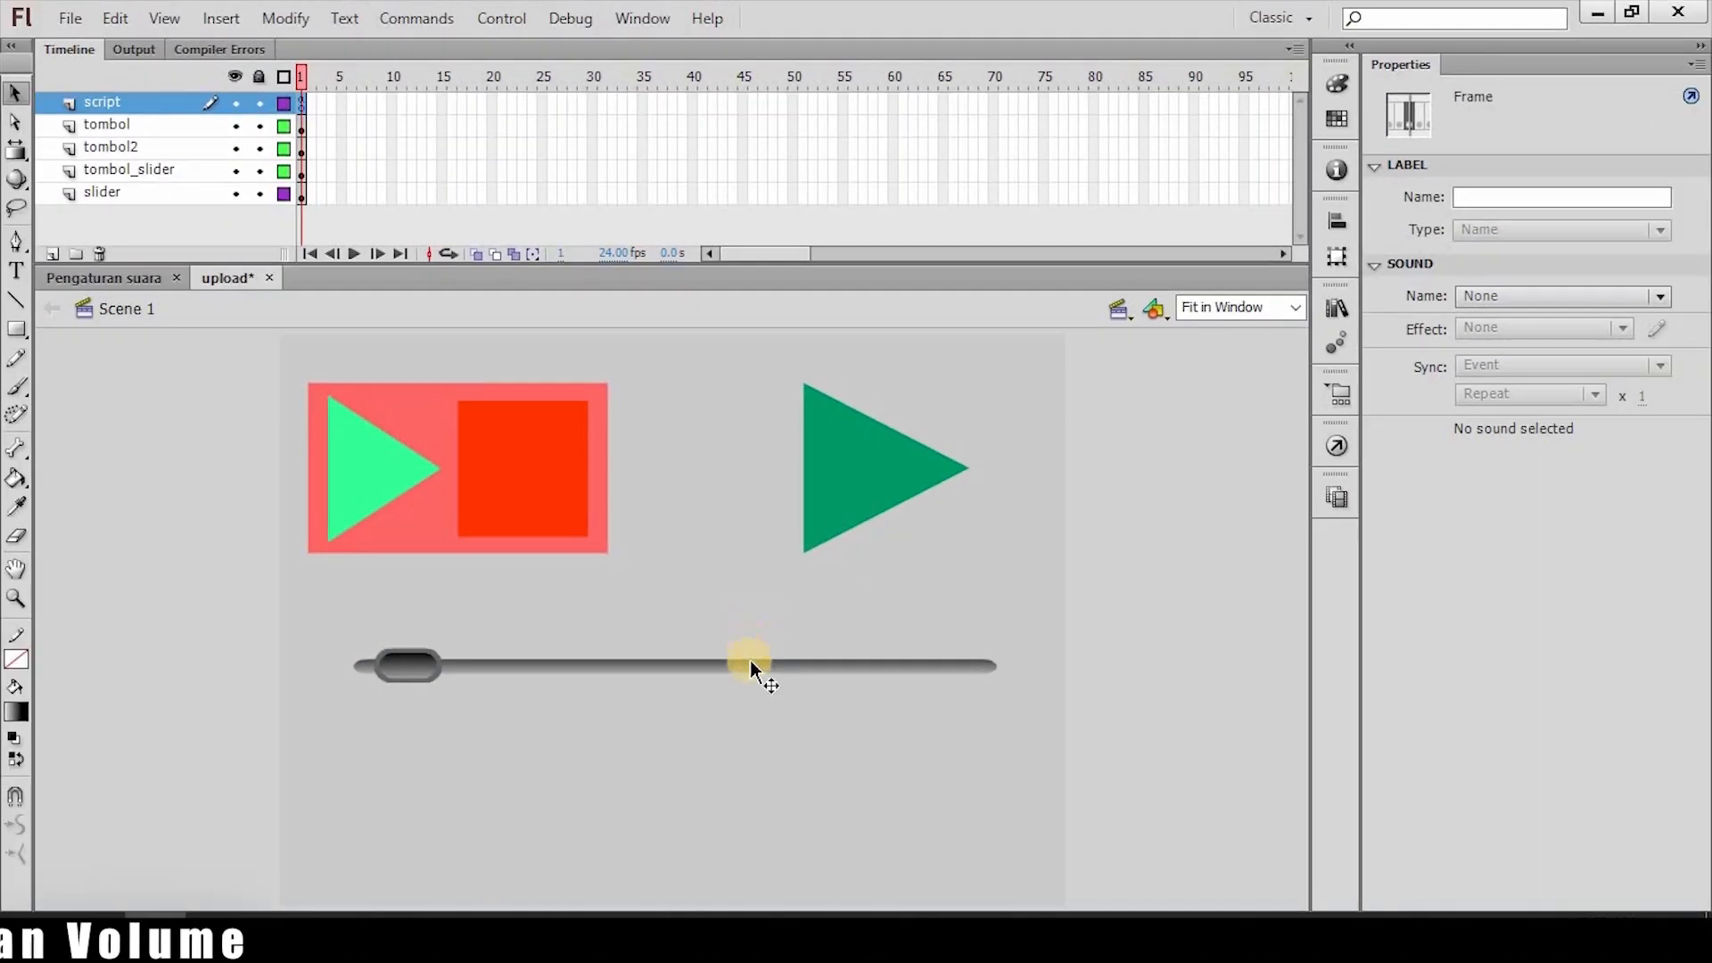
click(459, 667)
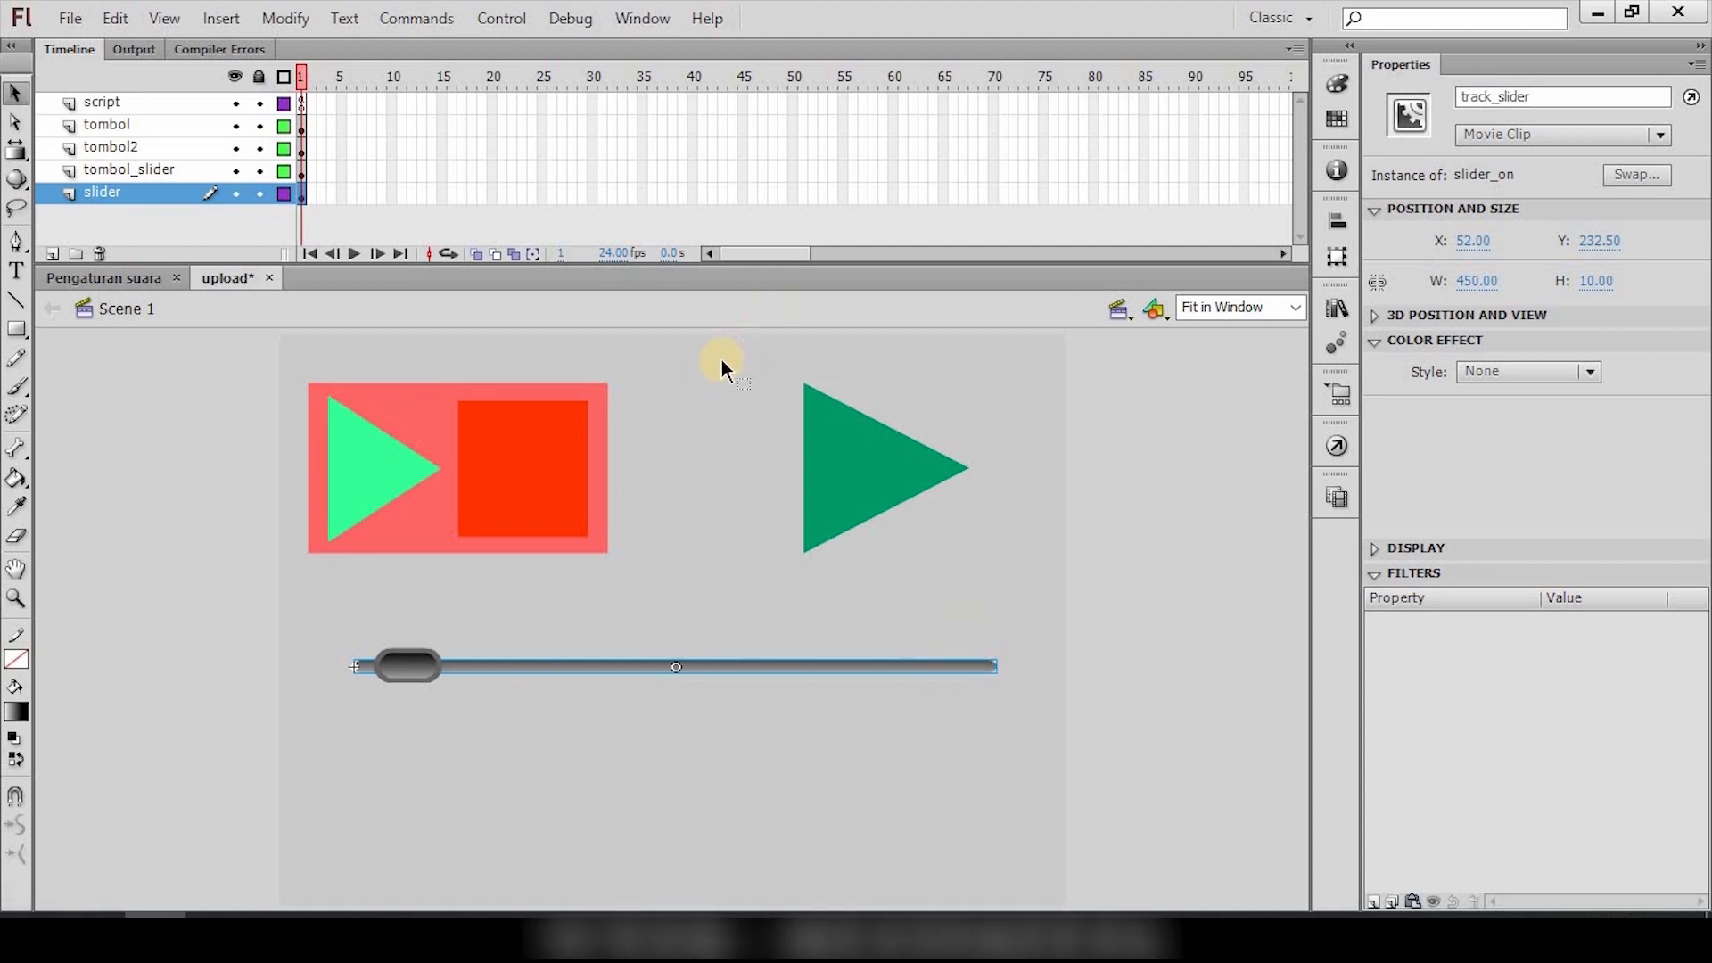
click(301, 102)
key(F9)
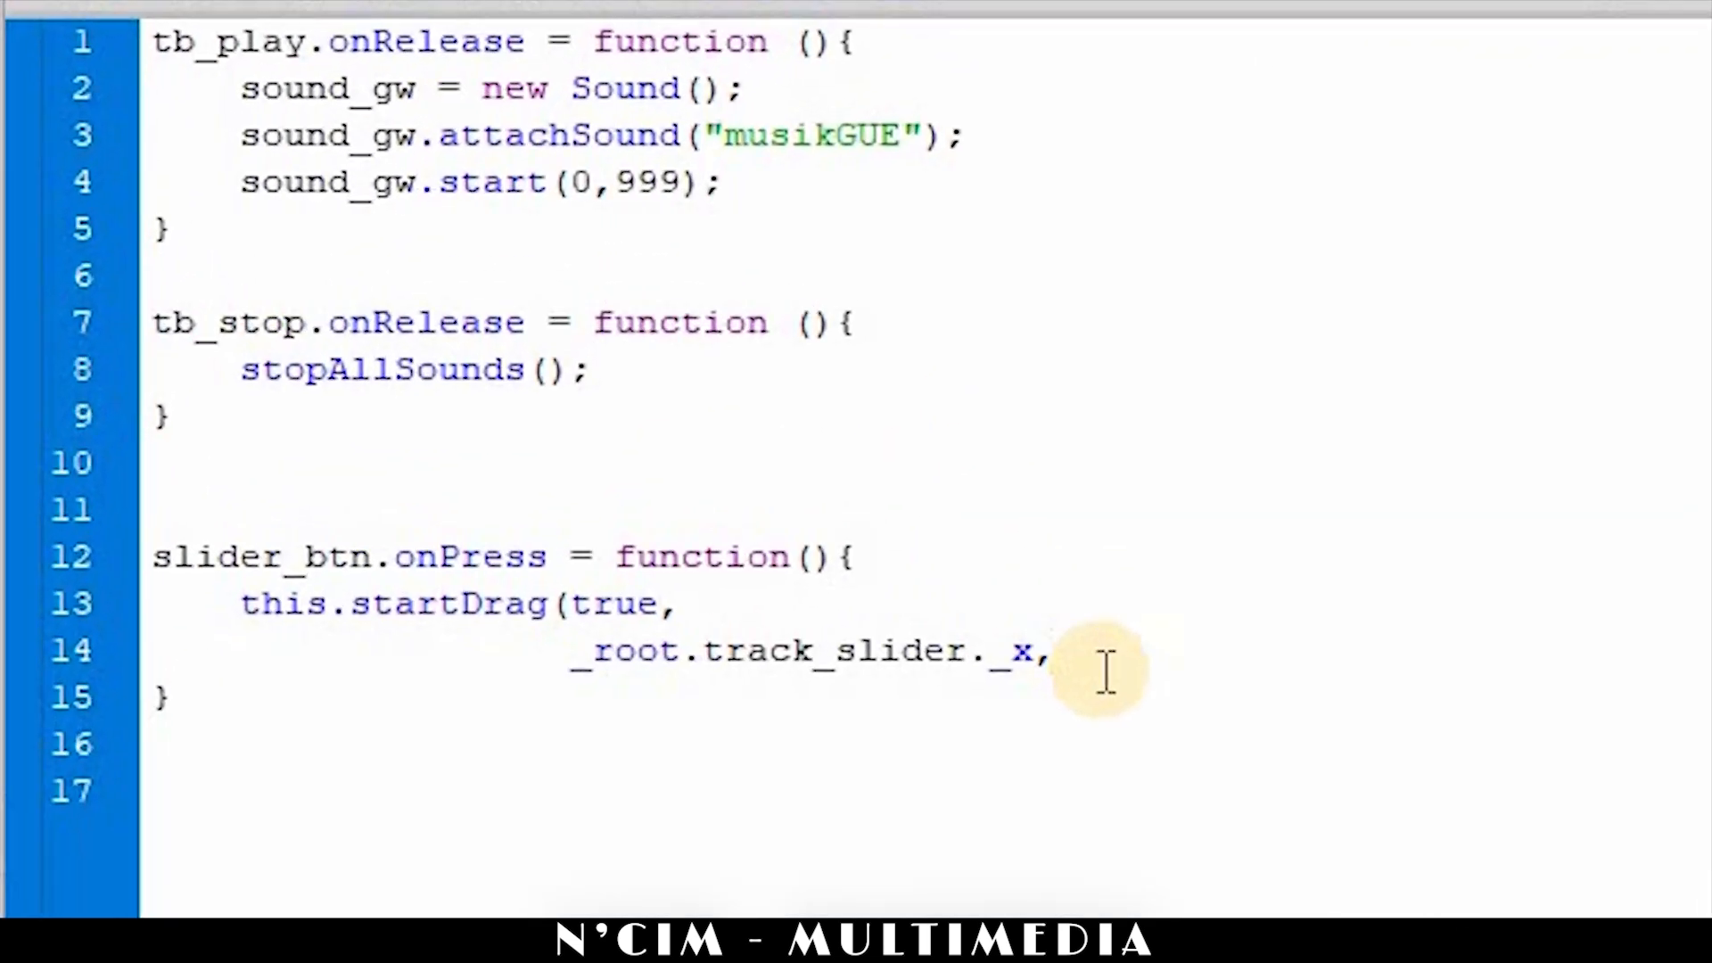
key(Return)
key(ctrl+v)
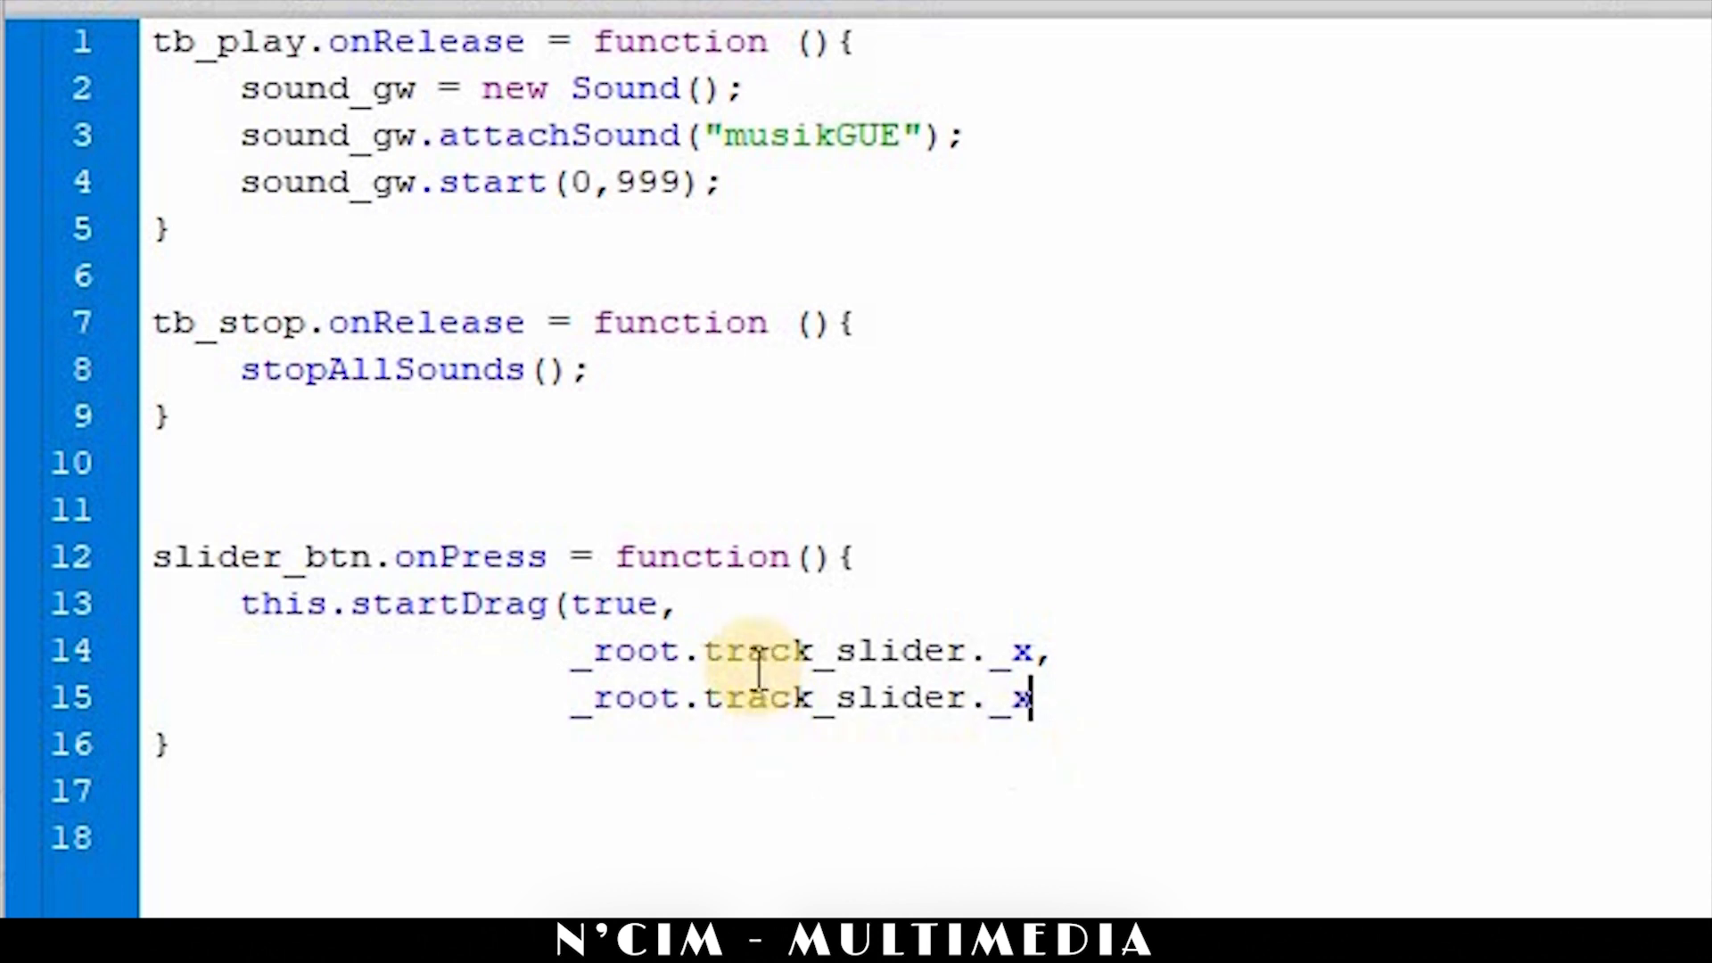
key(BackSpace)
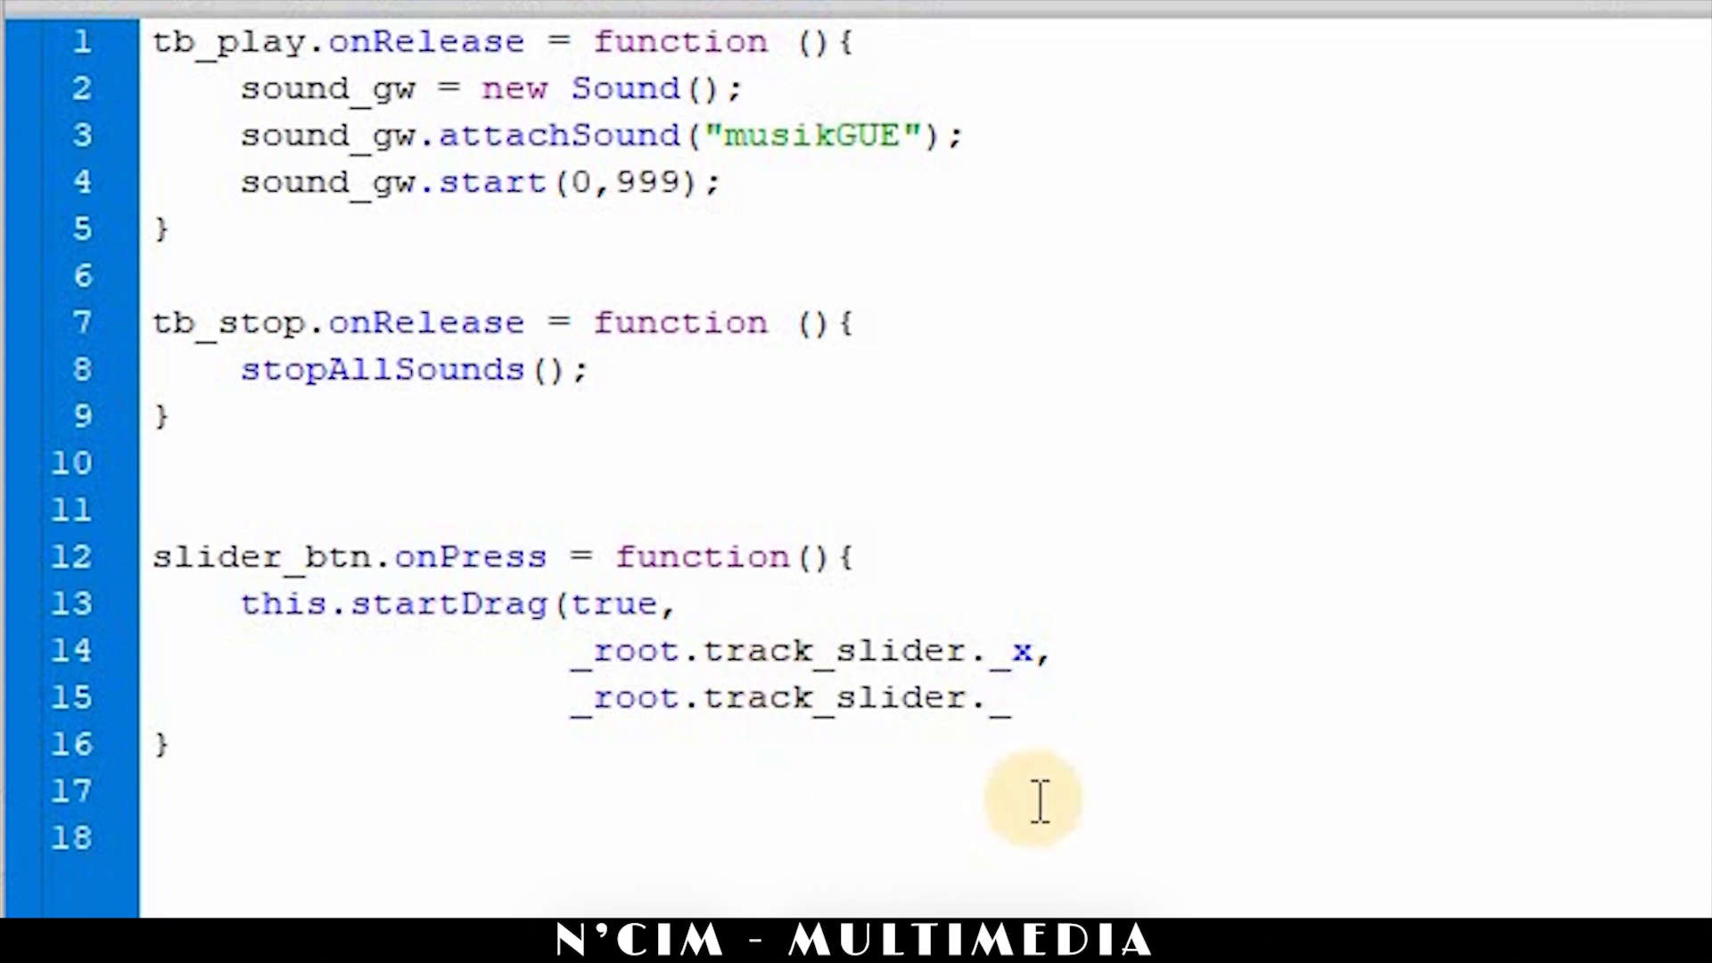
text(y,)
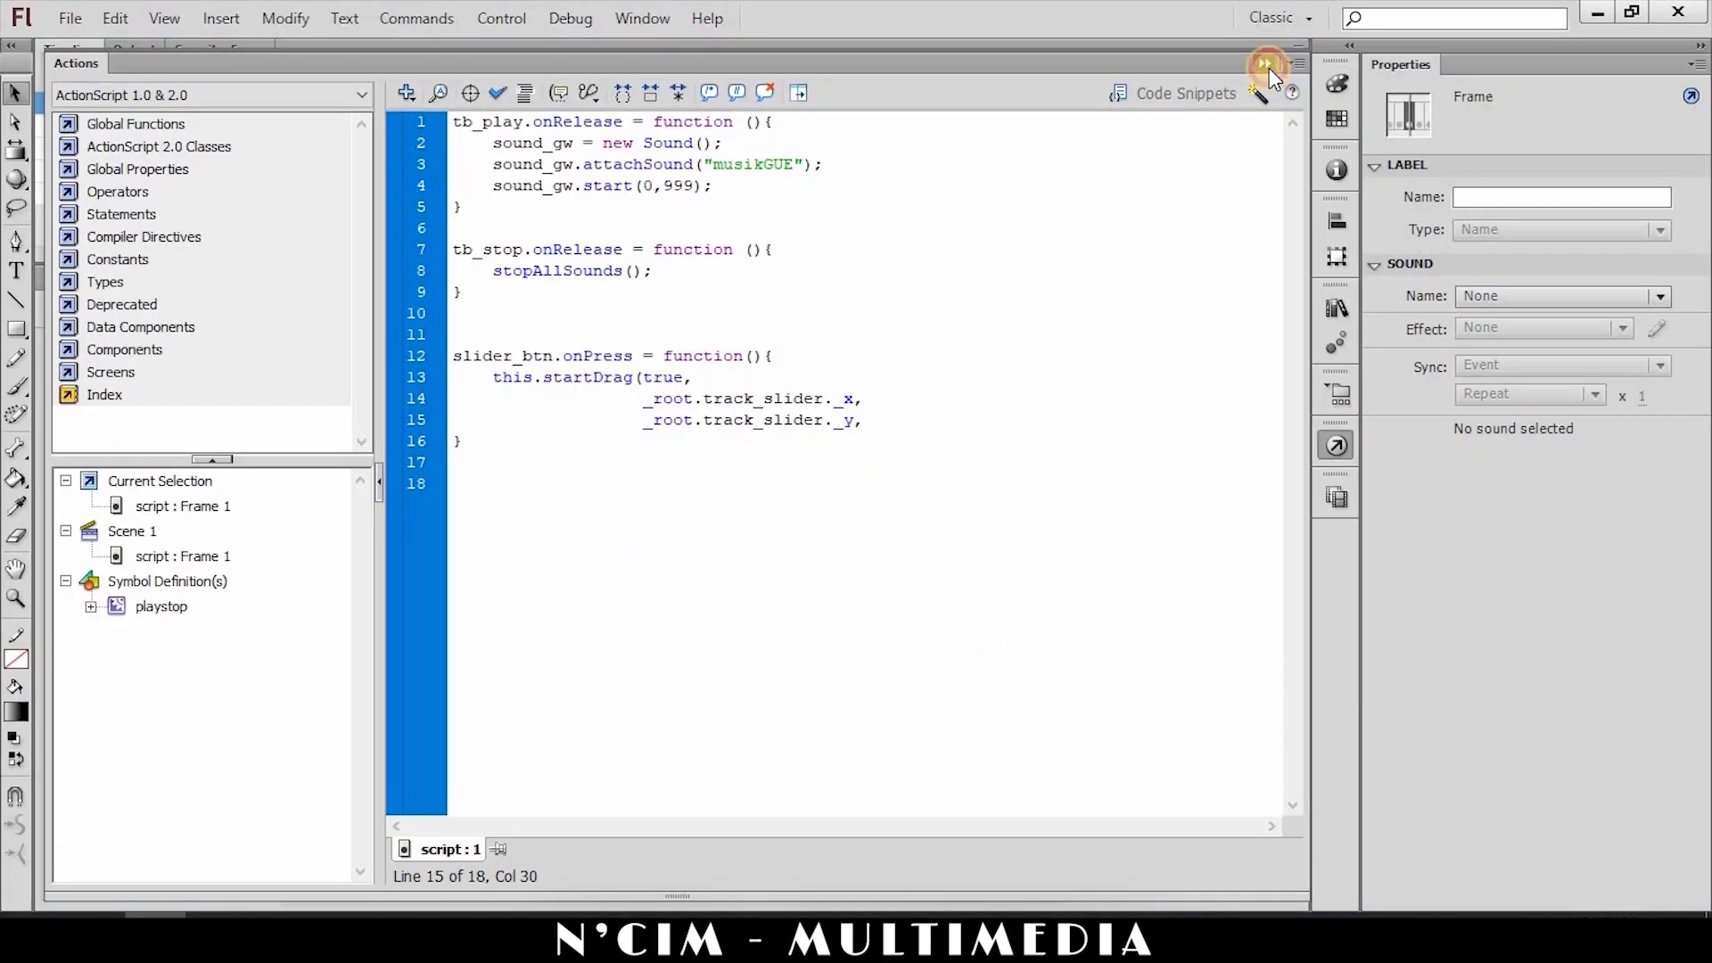
Try moving the slider button off its track on the stage, and undo the move.
click(1270, 68)
drag(428, 678, 462, 624)
key(ctrl+z)
key(ctrl+z)
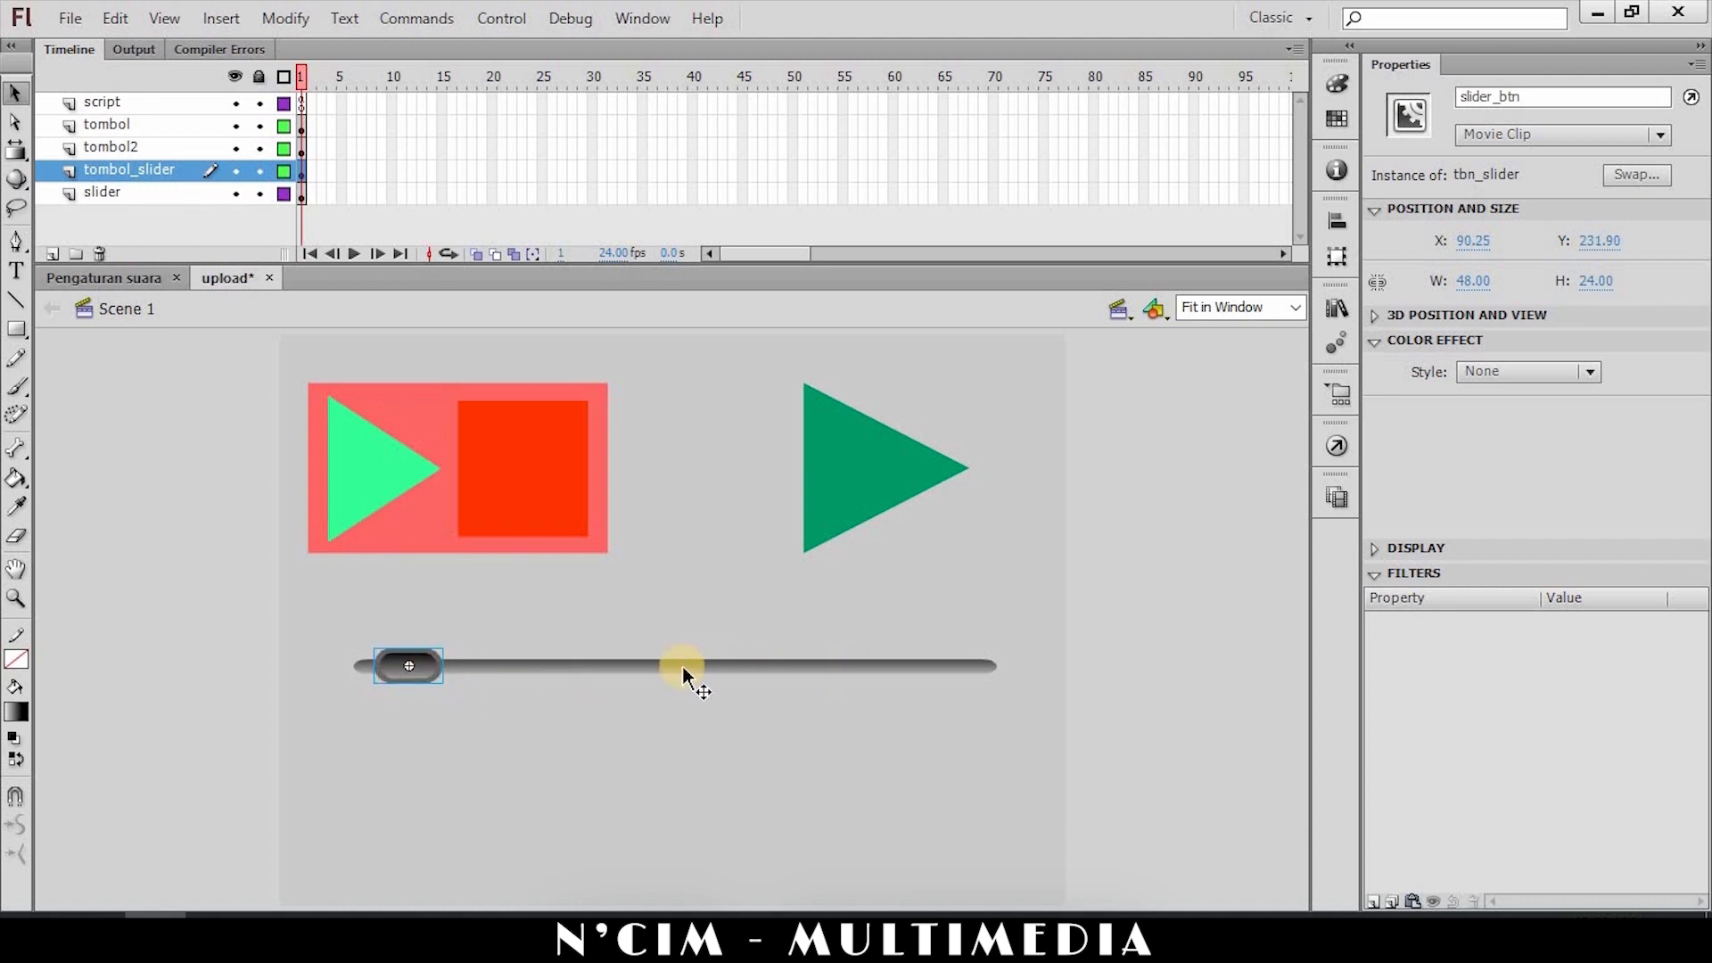
Add _root.track_slider._x on a new line below the _y argument of the startDrag call in the frame script.
click(303, 105)
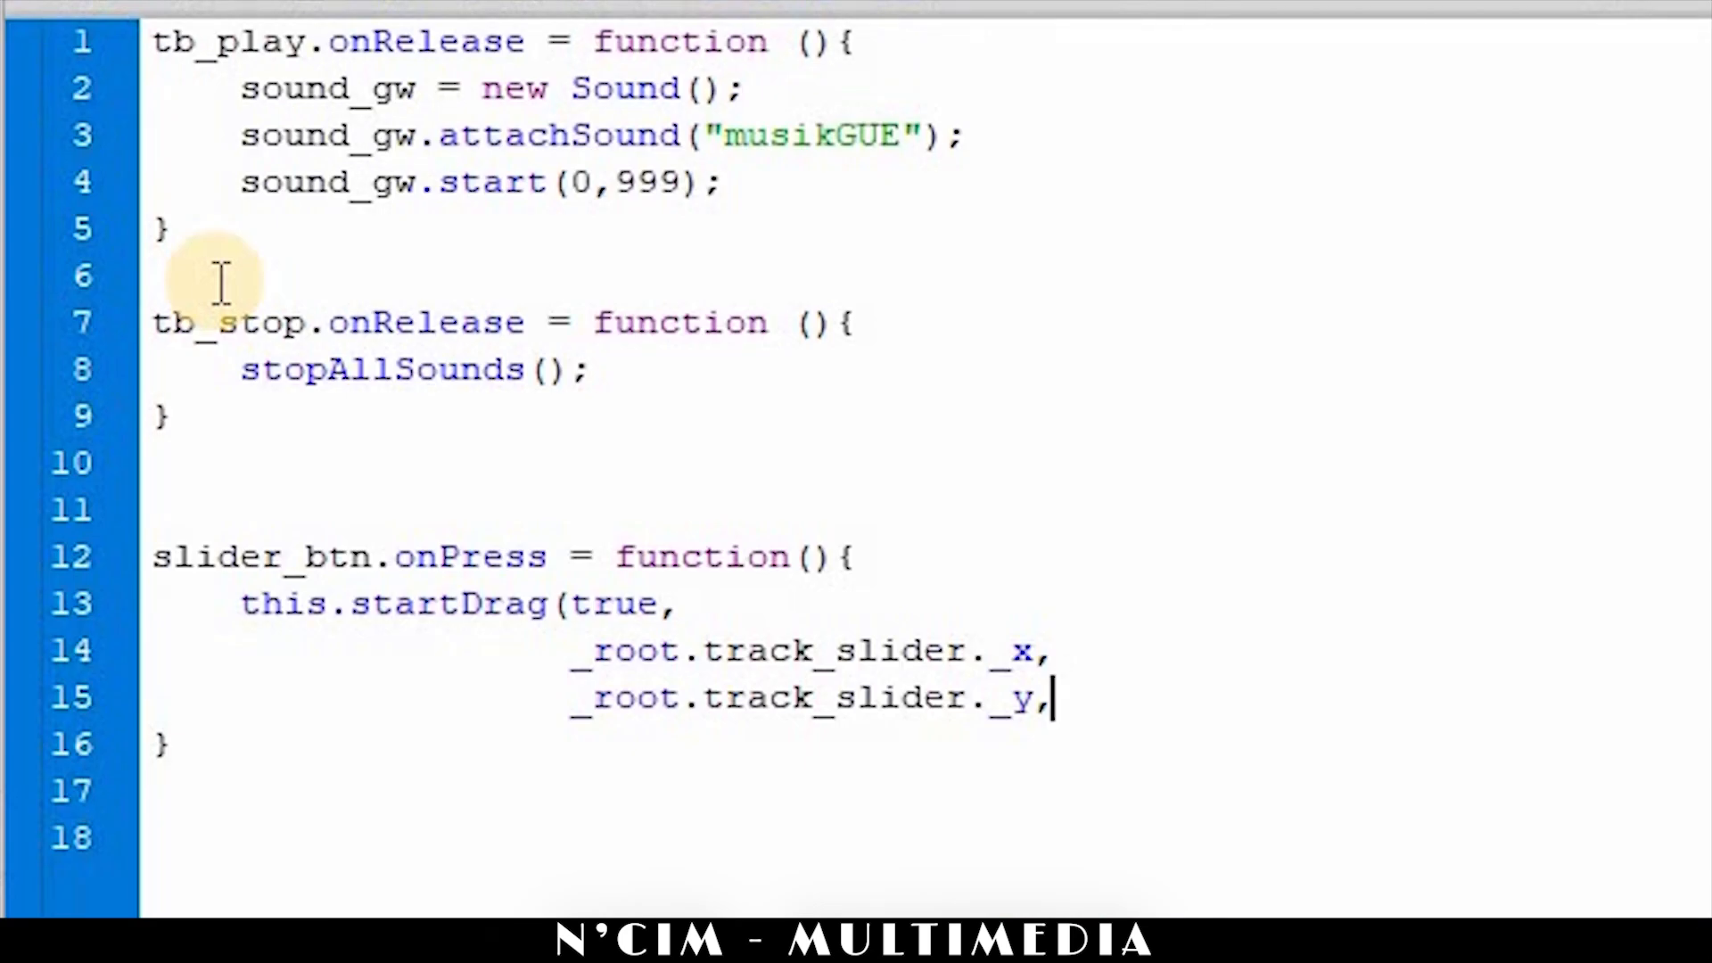
key(Return)
text(_root.track_slider._)
text(x)
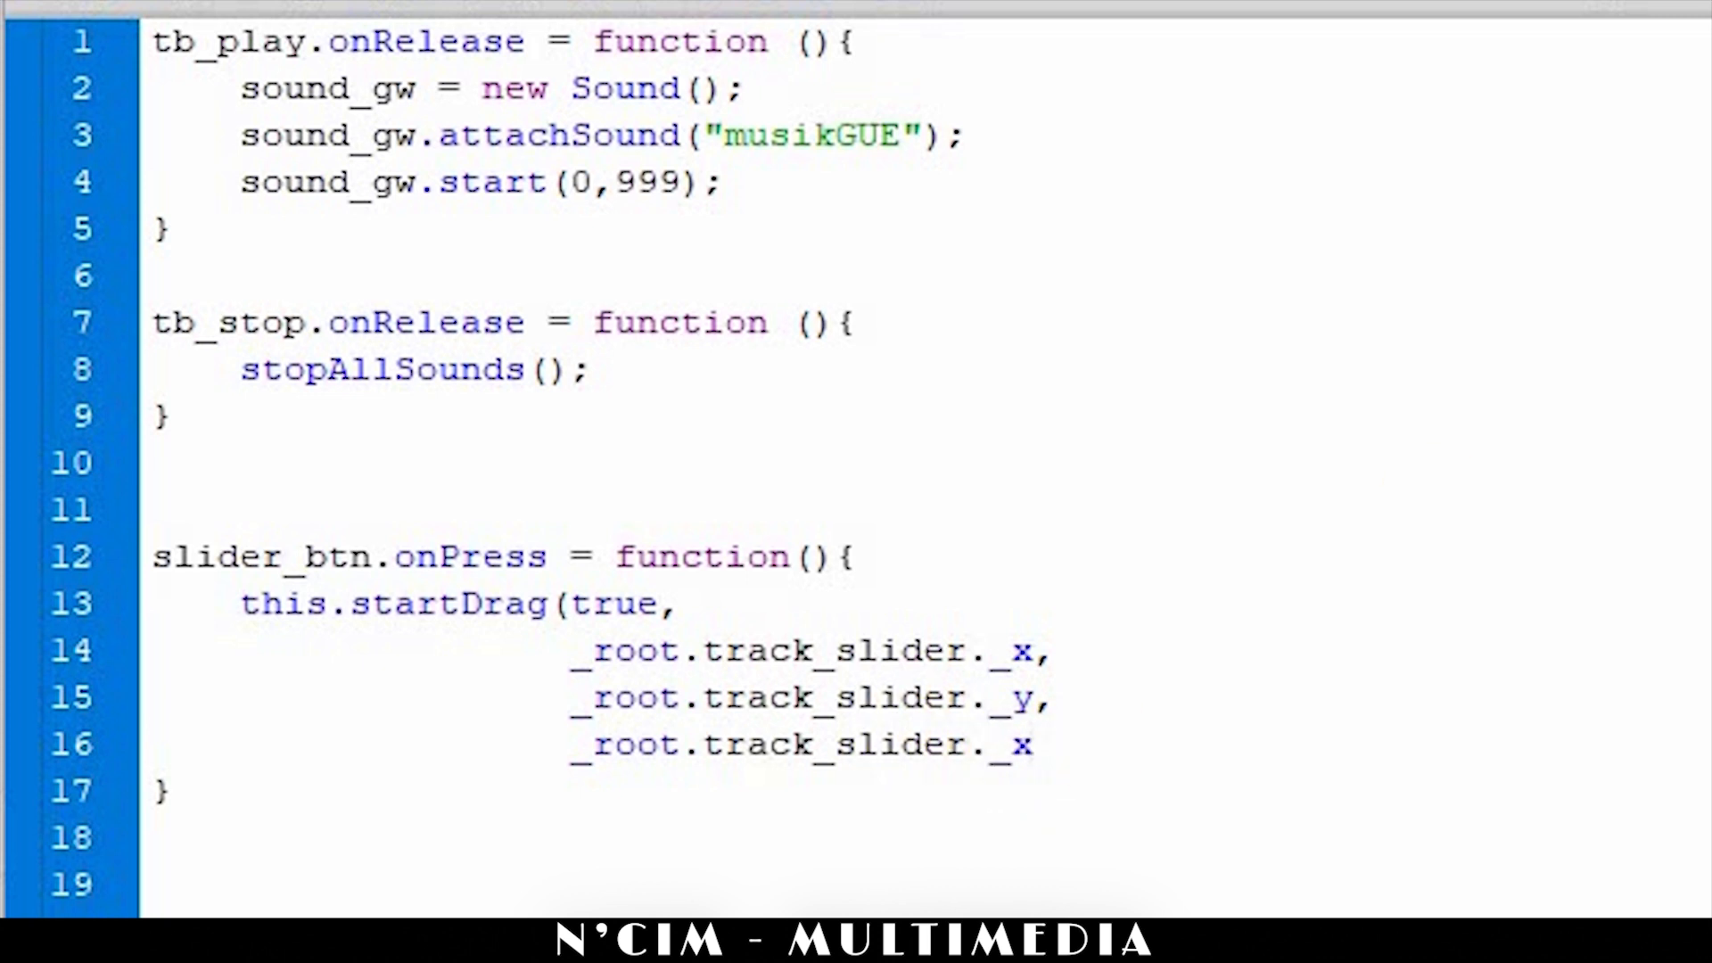
Inspect the slider track's width on the stage and re-enter it as 450.
key(F9)
click(427, 685)
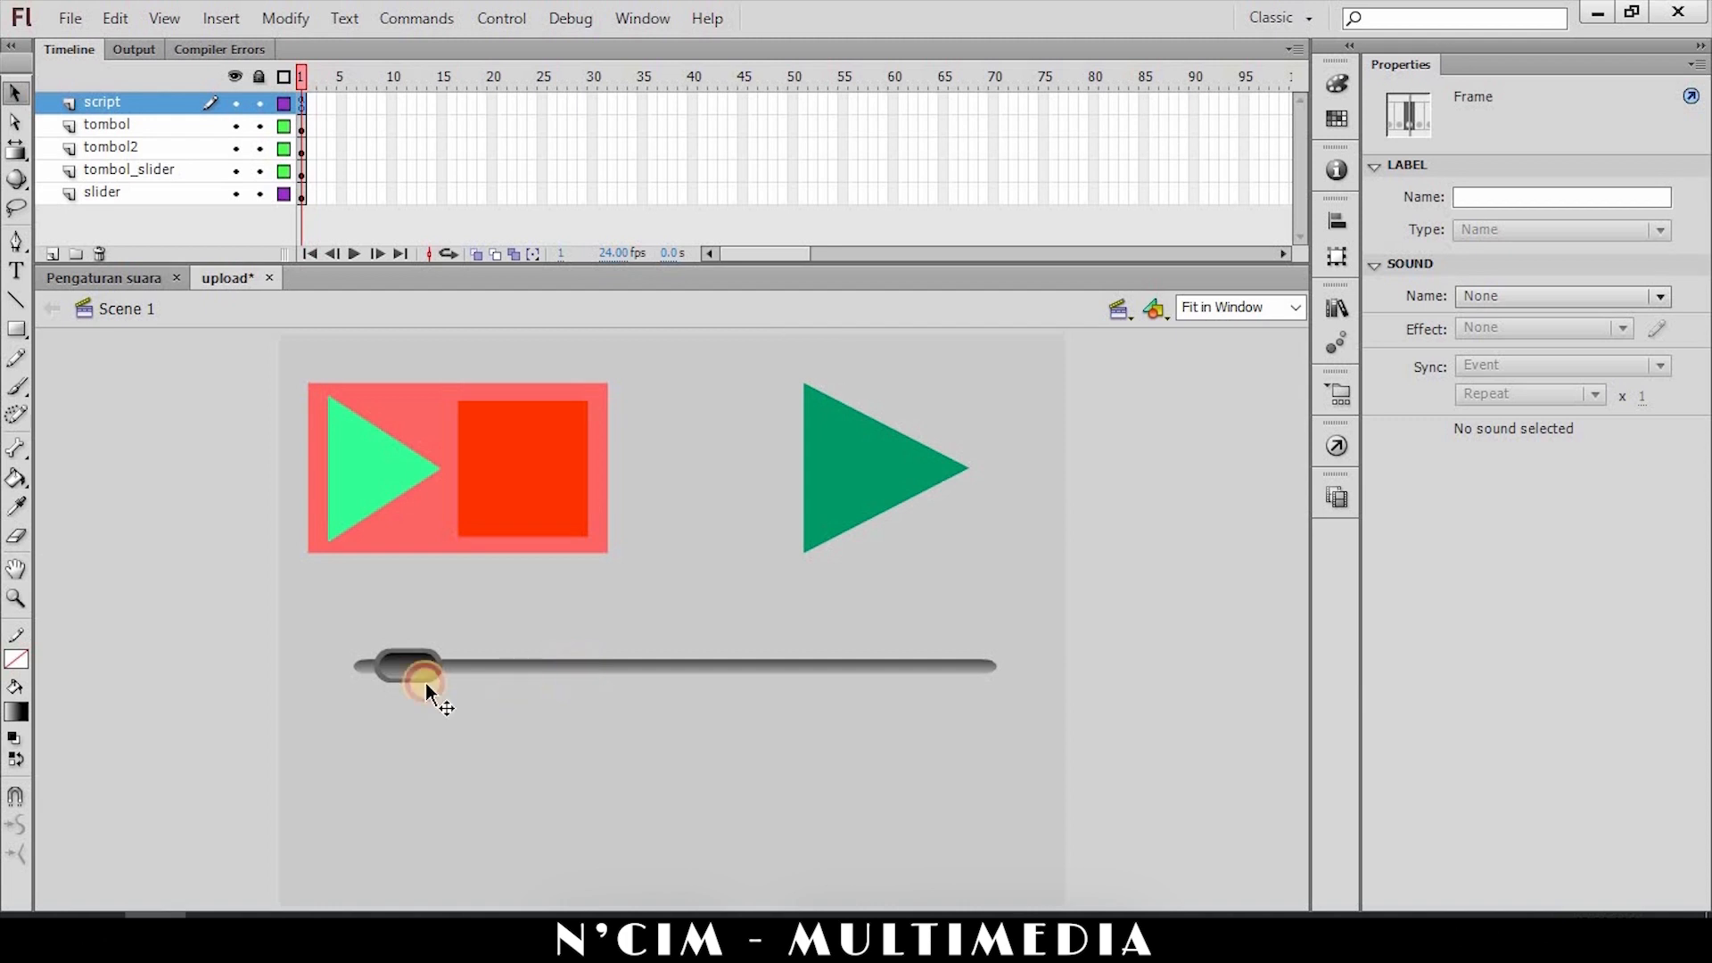
click(357, 669)
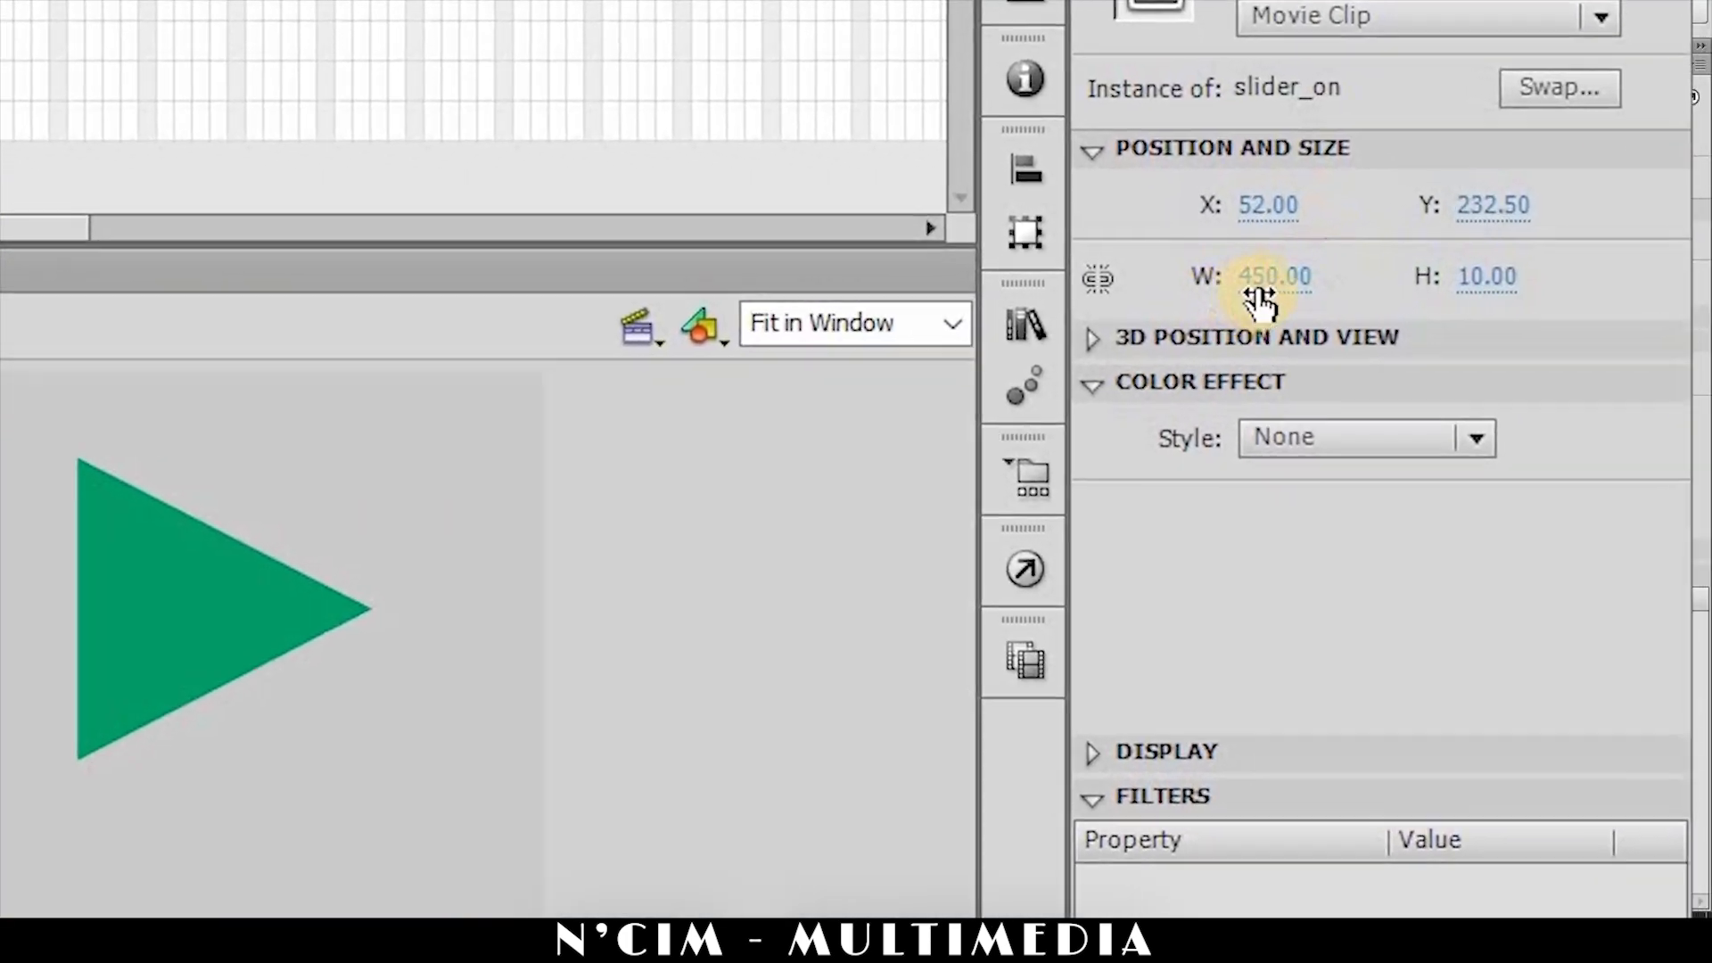
click(1259, 298)
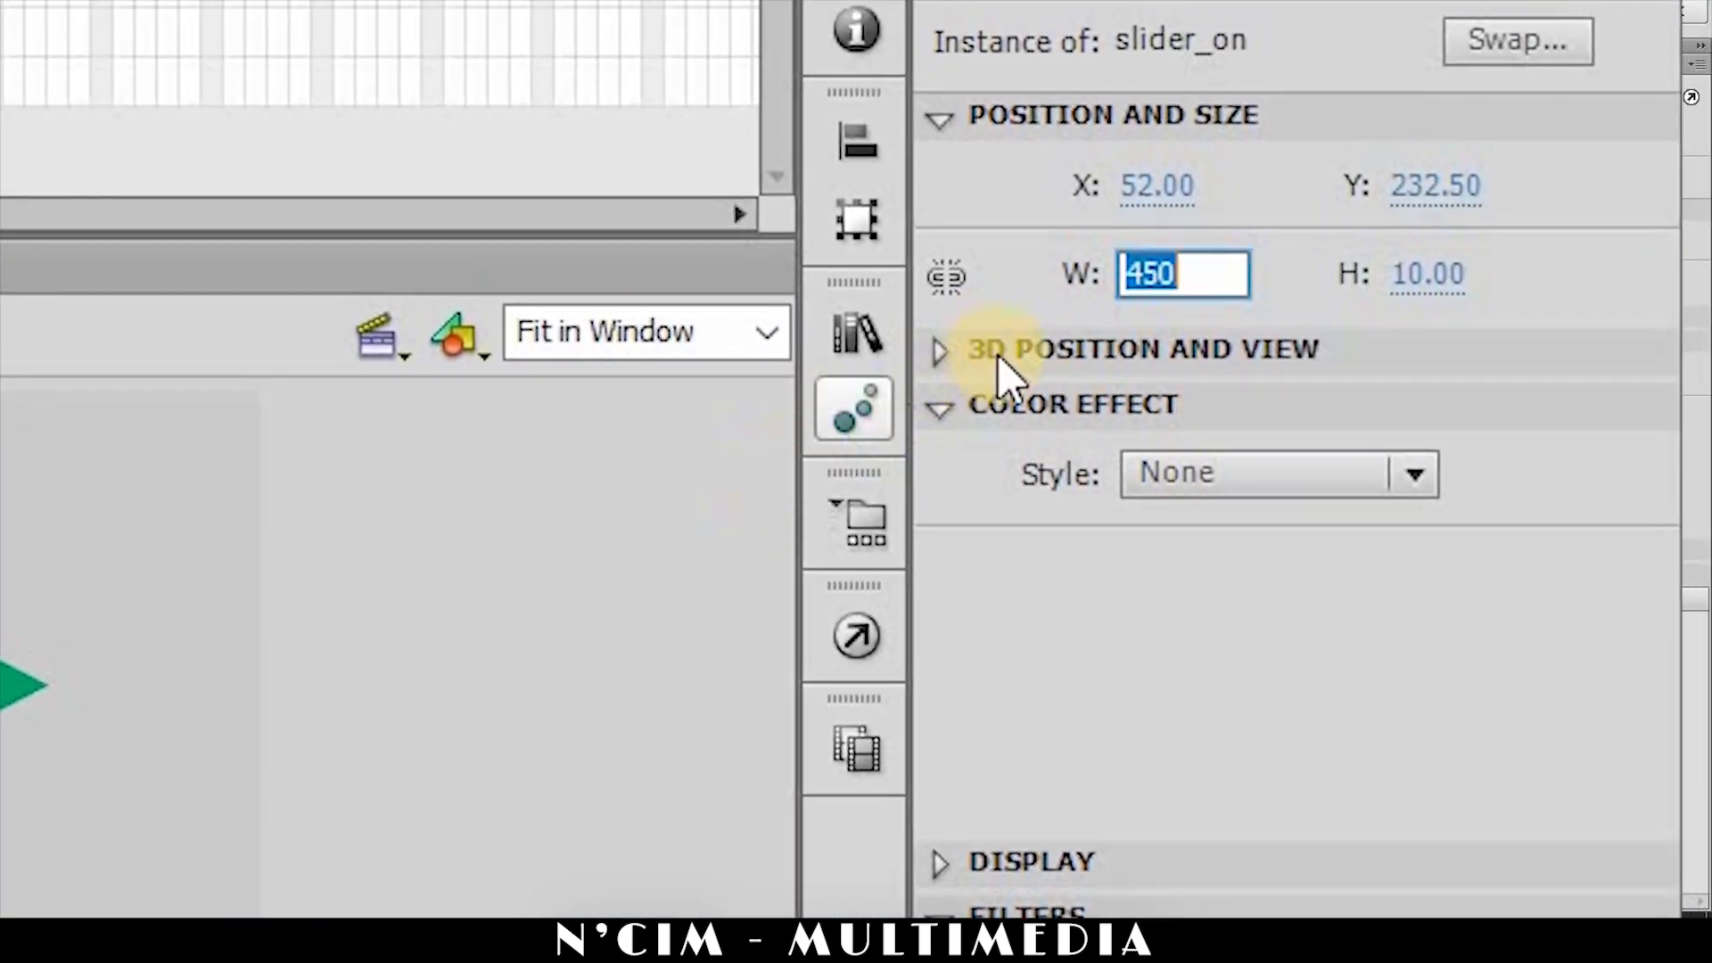
text(500)
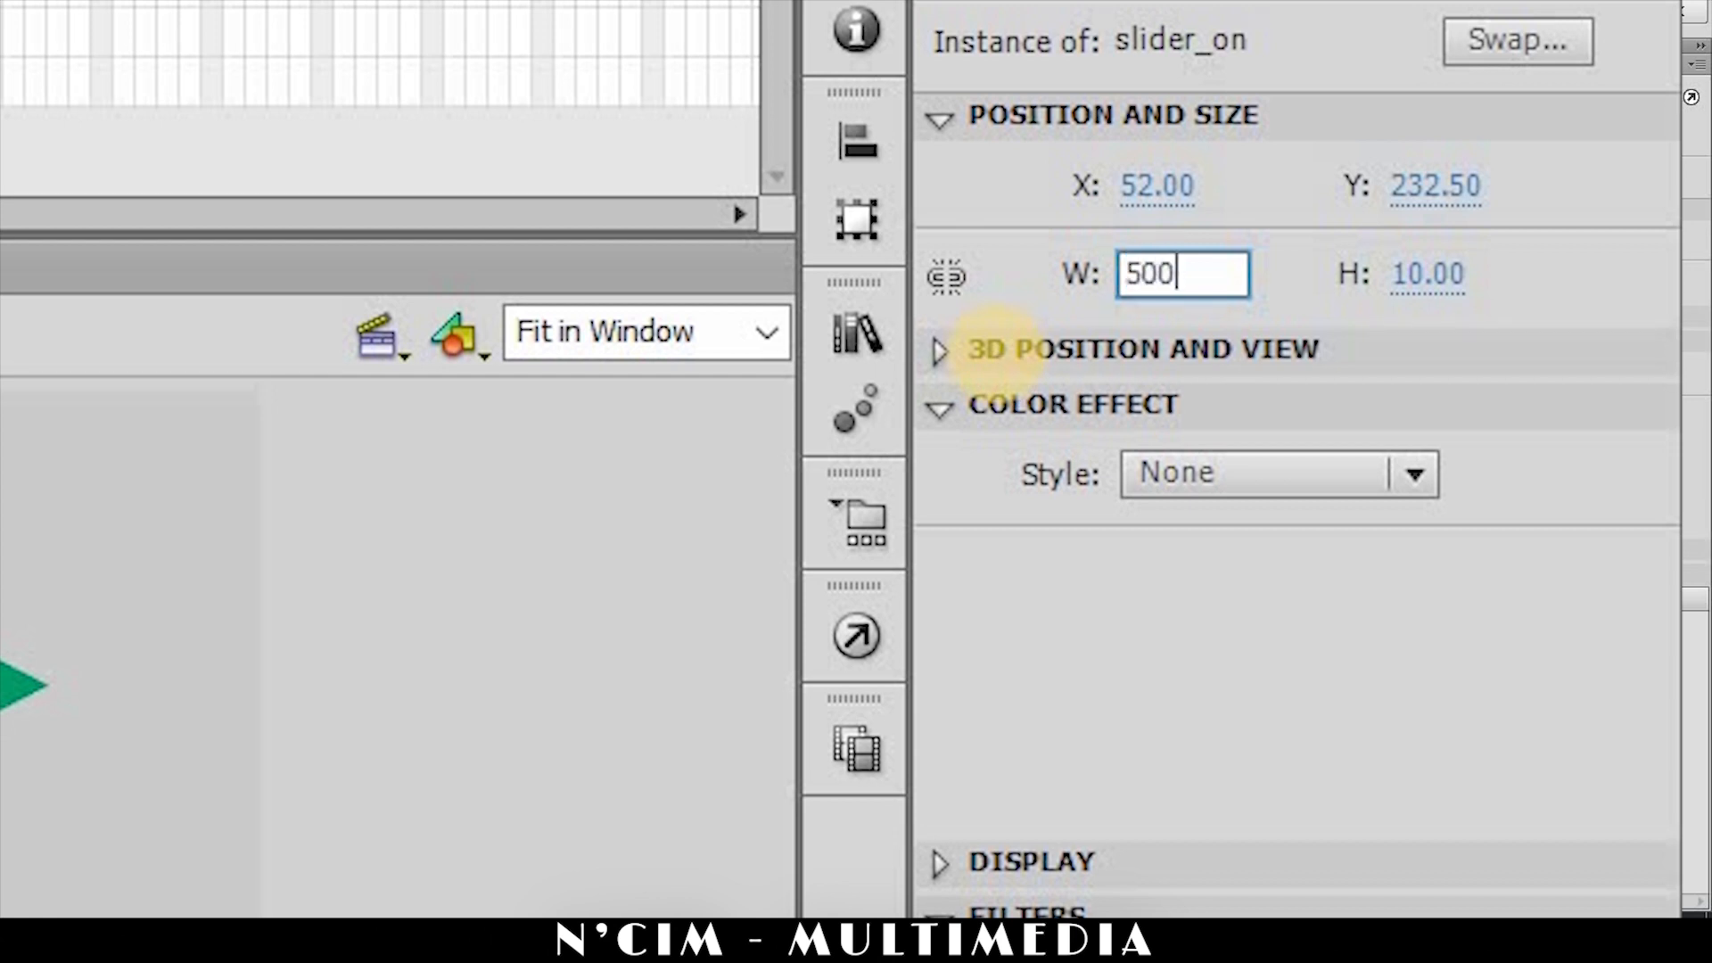
key(BackSpace)
key(BackSpace)
text(450)
key(Return)
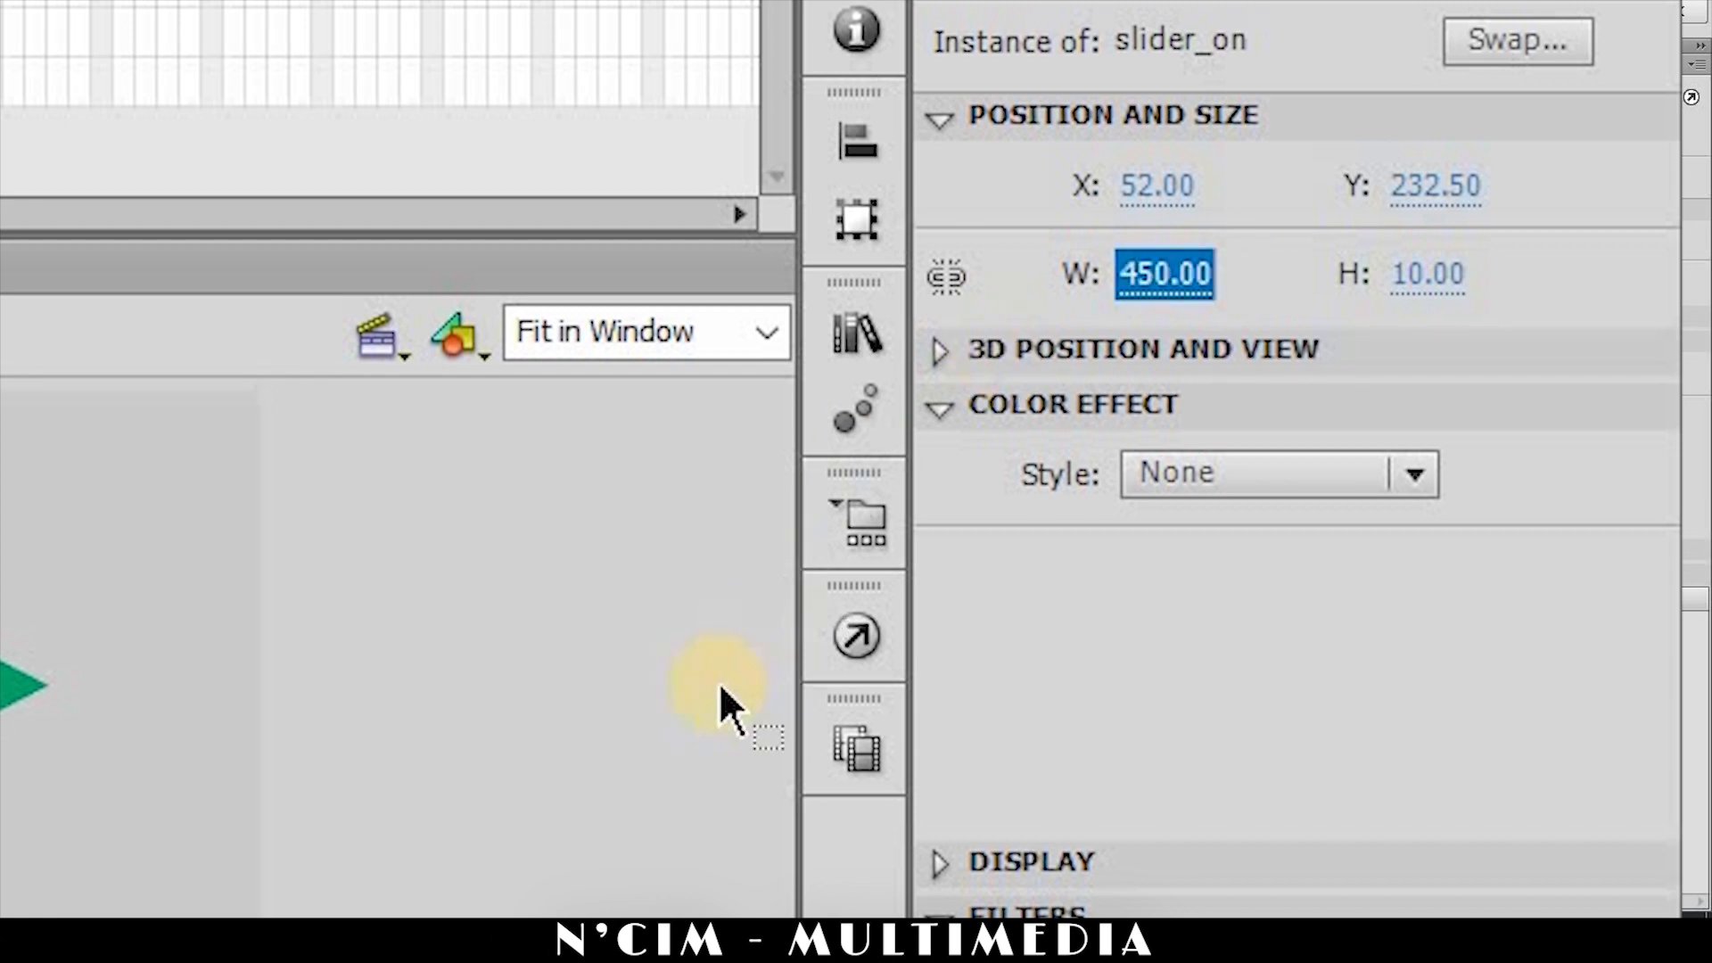
Extend the third track_slider argument in the script to _root.track_slider._x + 450, with a trailing comma.
click(301, 103)
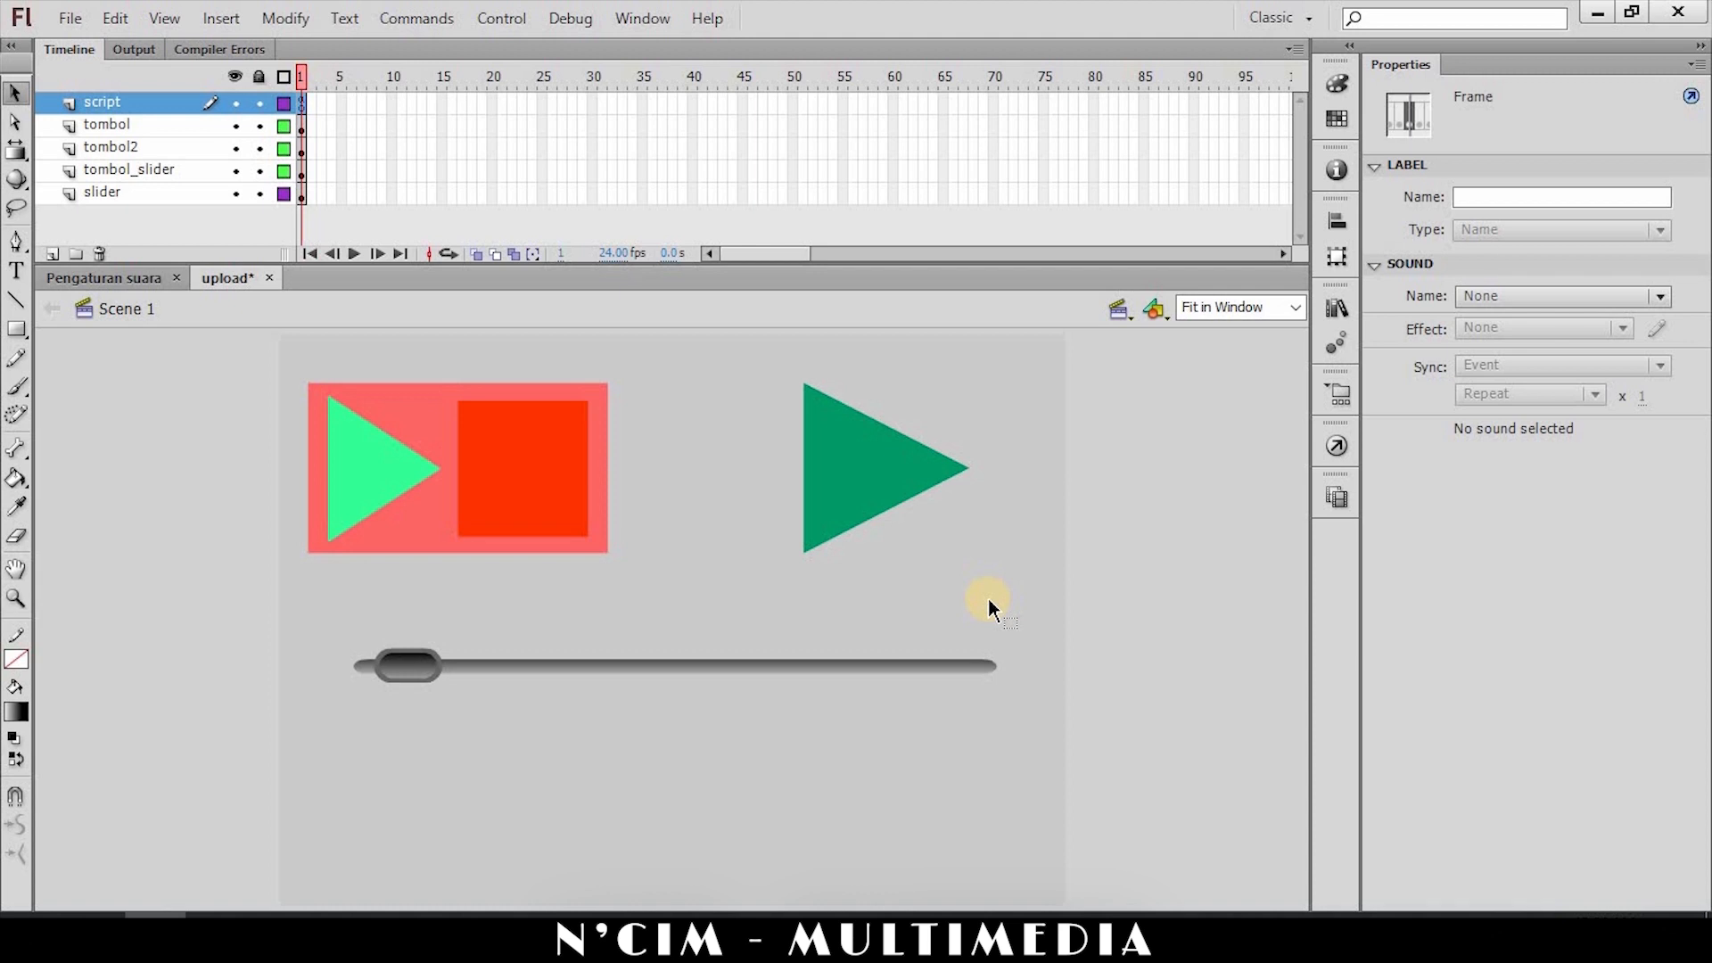
key(F9)
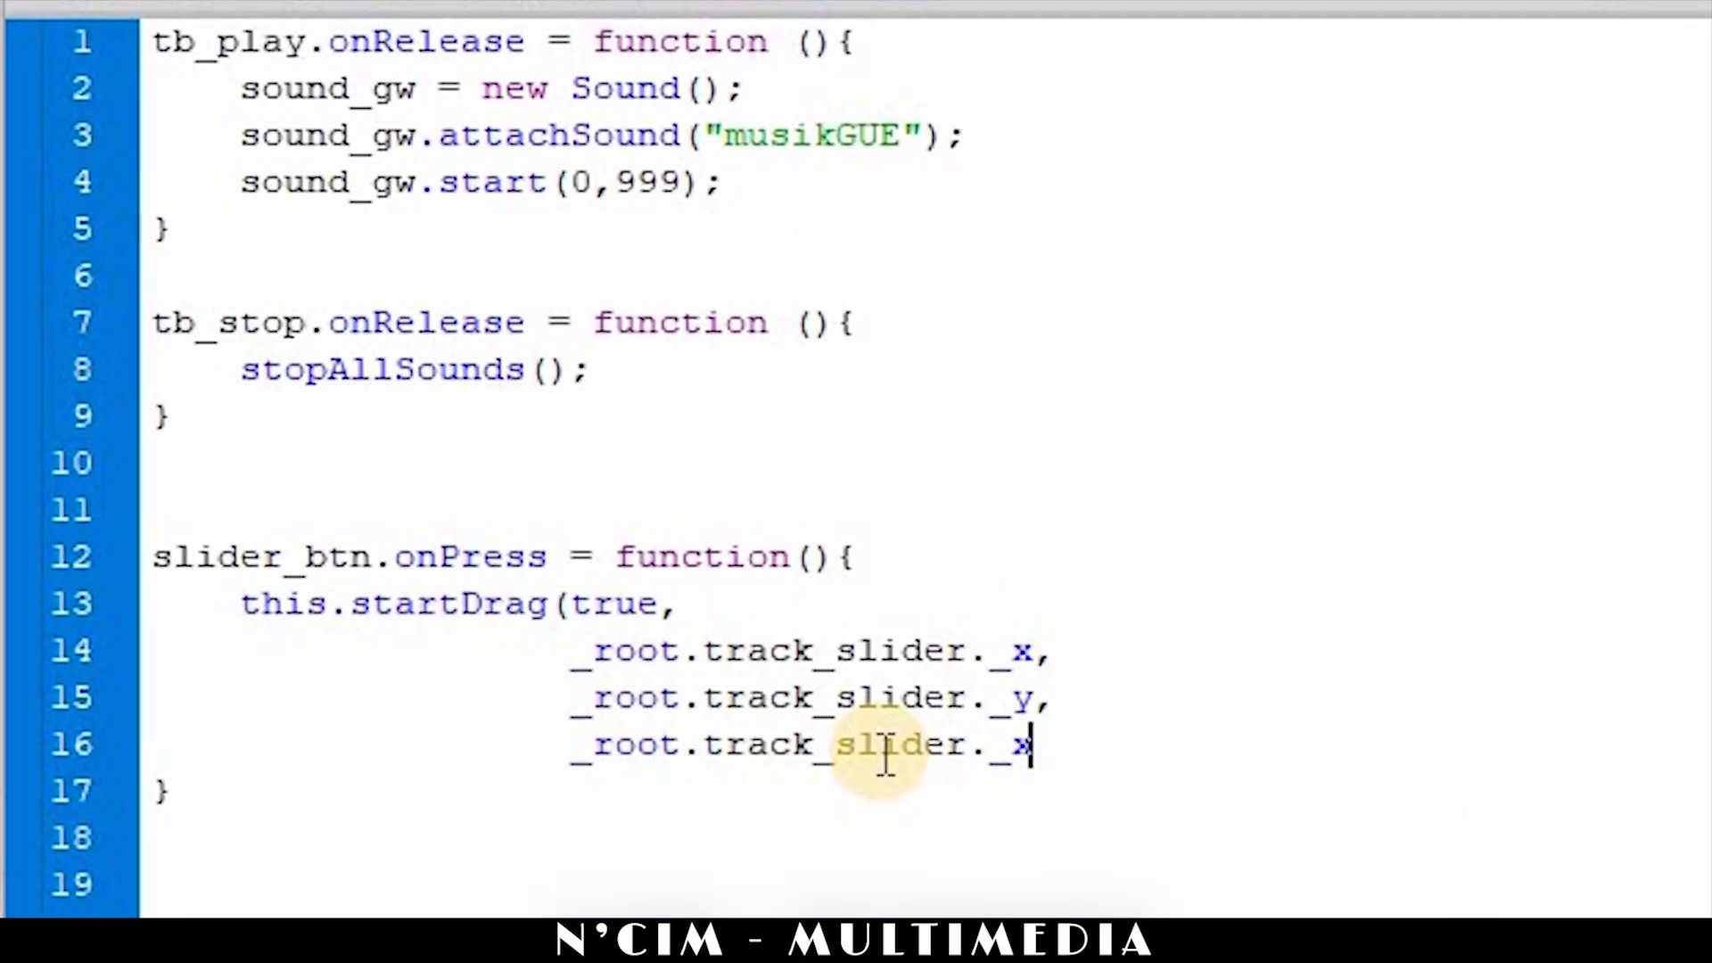
text(+)
key(BackSpace)
text(+ 450)
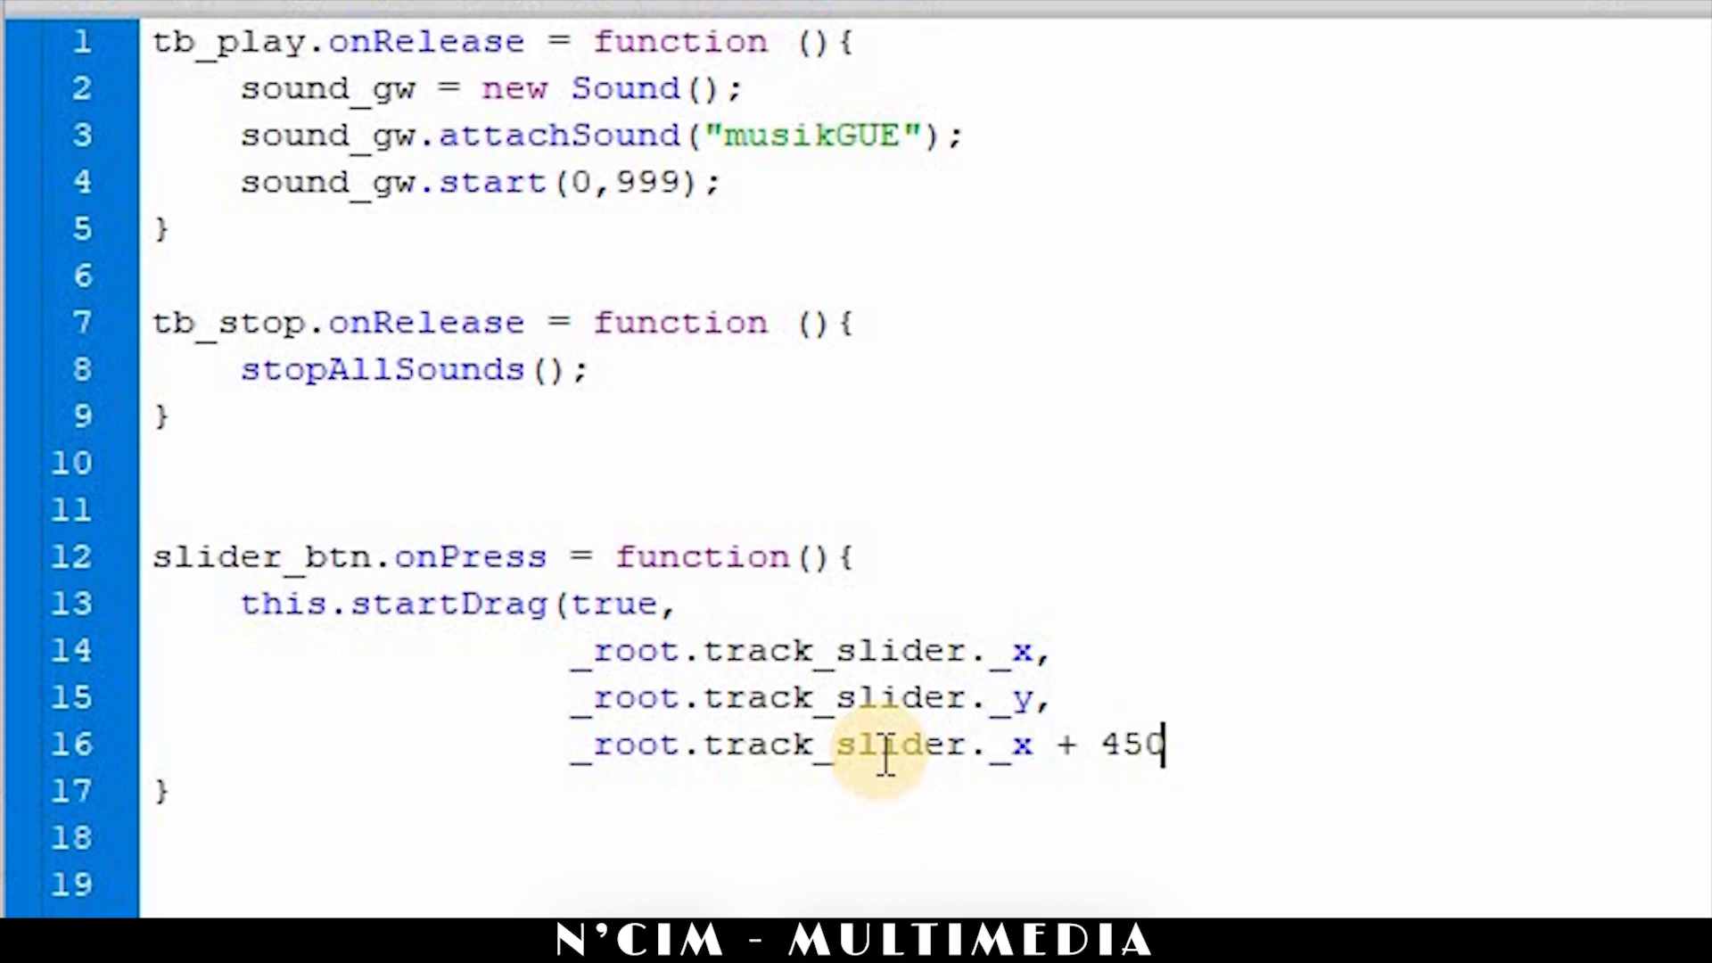
text(,)
Finish the startDrag call with _root.track_slider._y); on a new line.
key(Return)
text(_root.track_slider._x)
key(BackSpace)
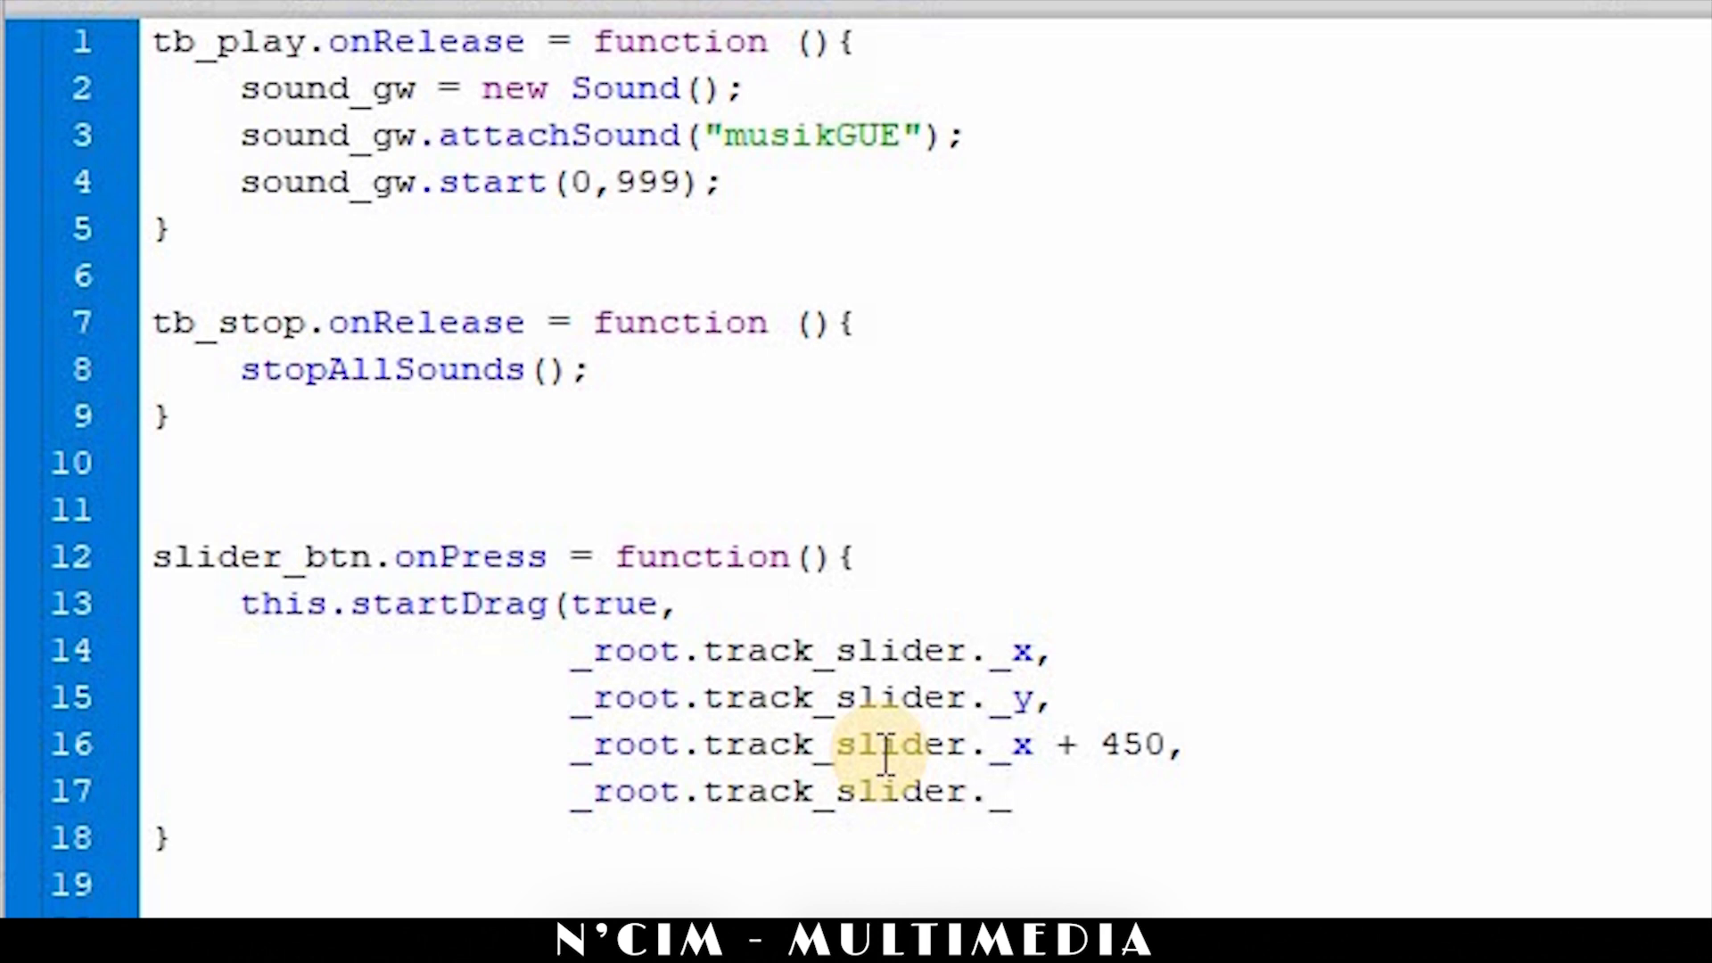
text(y);)
Test the movie by moving the slider button to both ends of its track, and close the preview.
key(ctrl+Return)
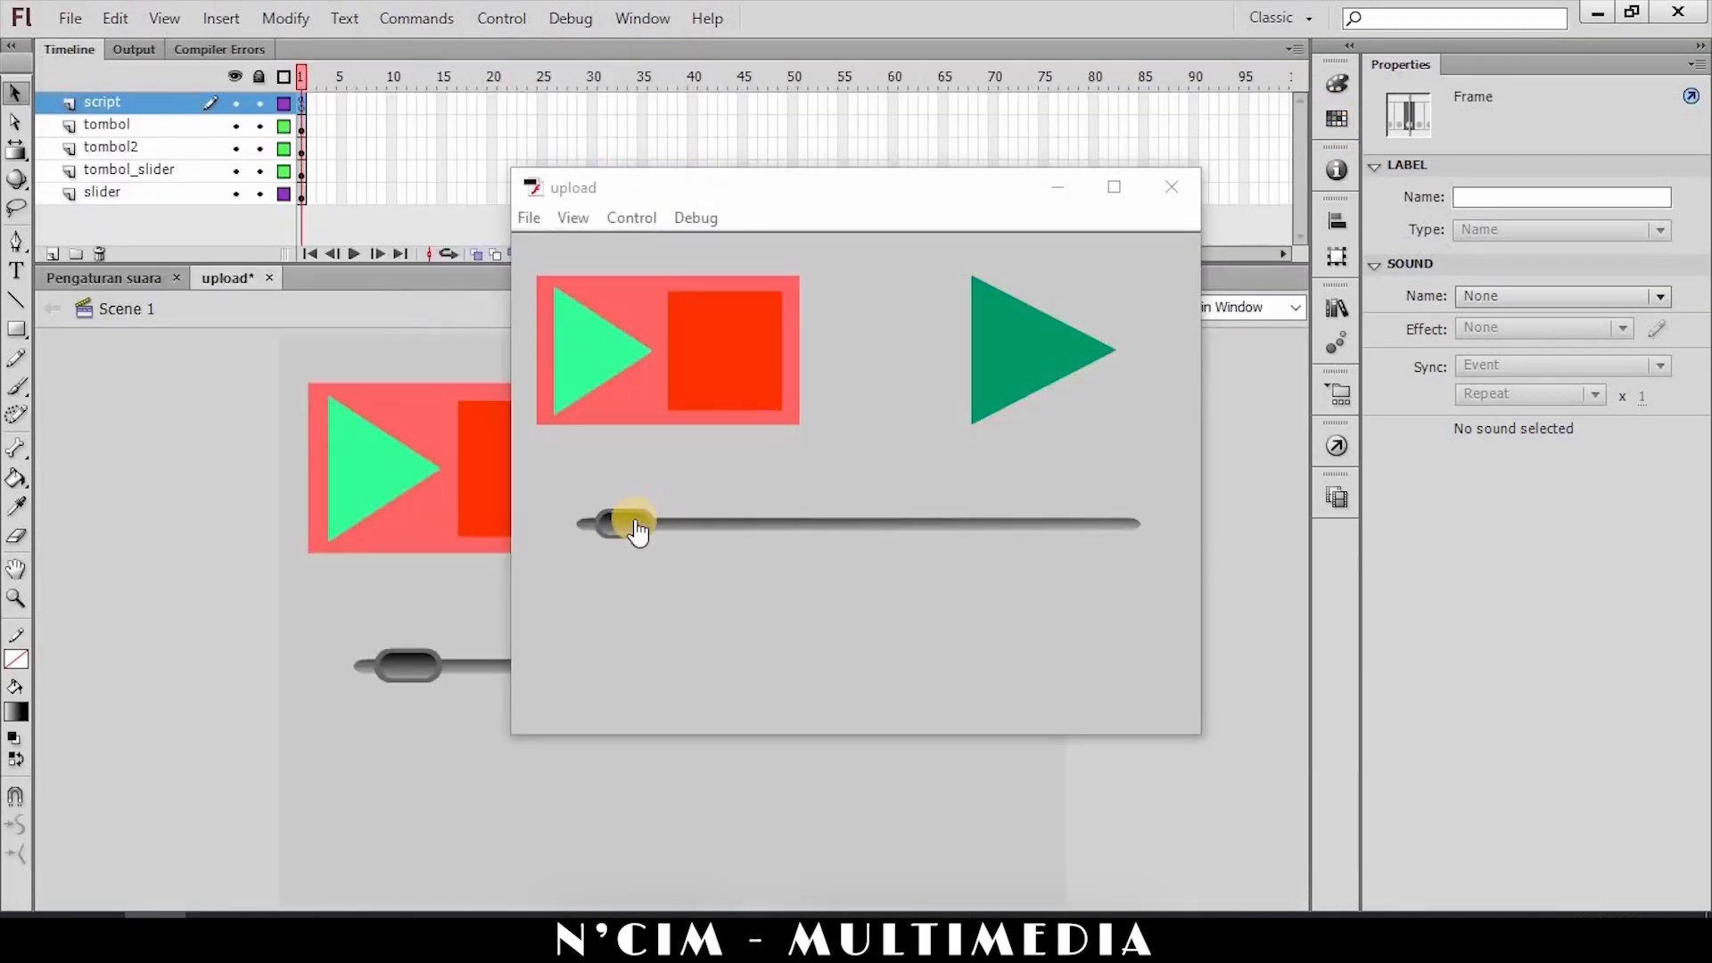
drag(637, 532, 706, 527)
drag(875, 490, 555, 535)
drag(1286, 513, 1108, 600)
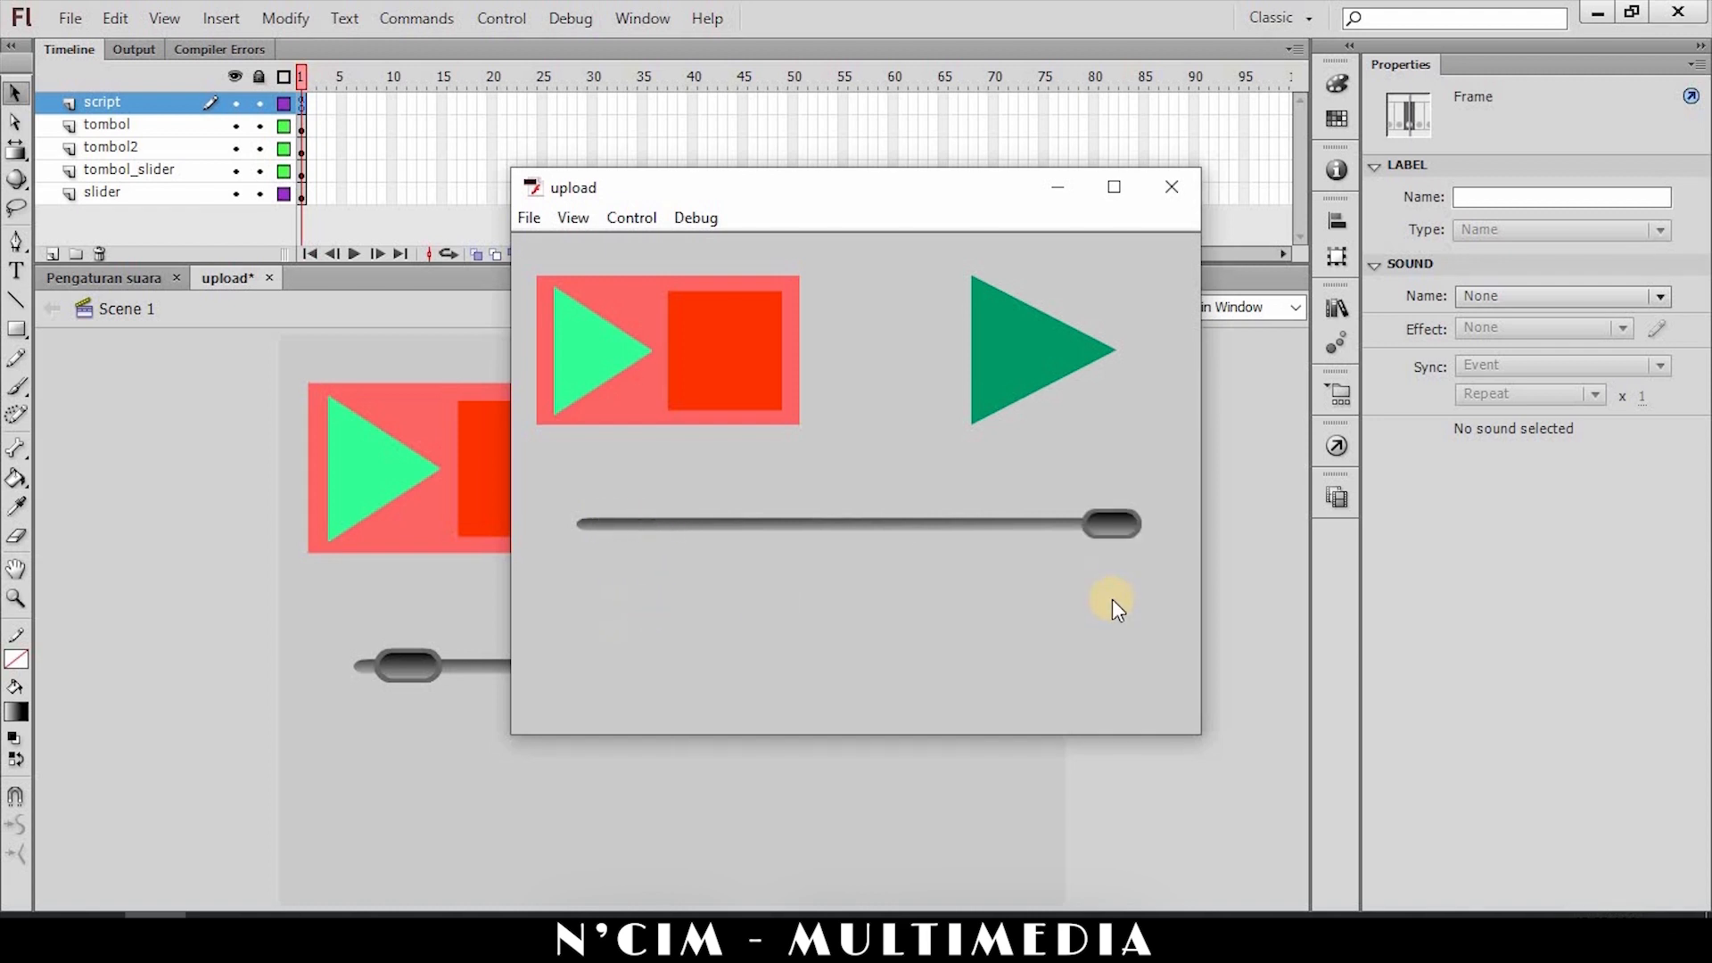
drag(799, 560, 1122, 239)
click(1171, 186)
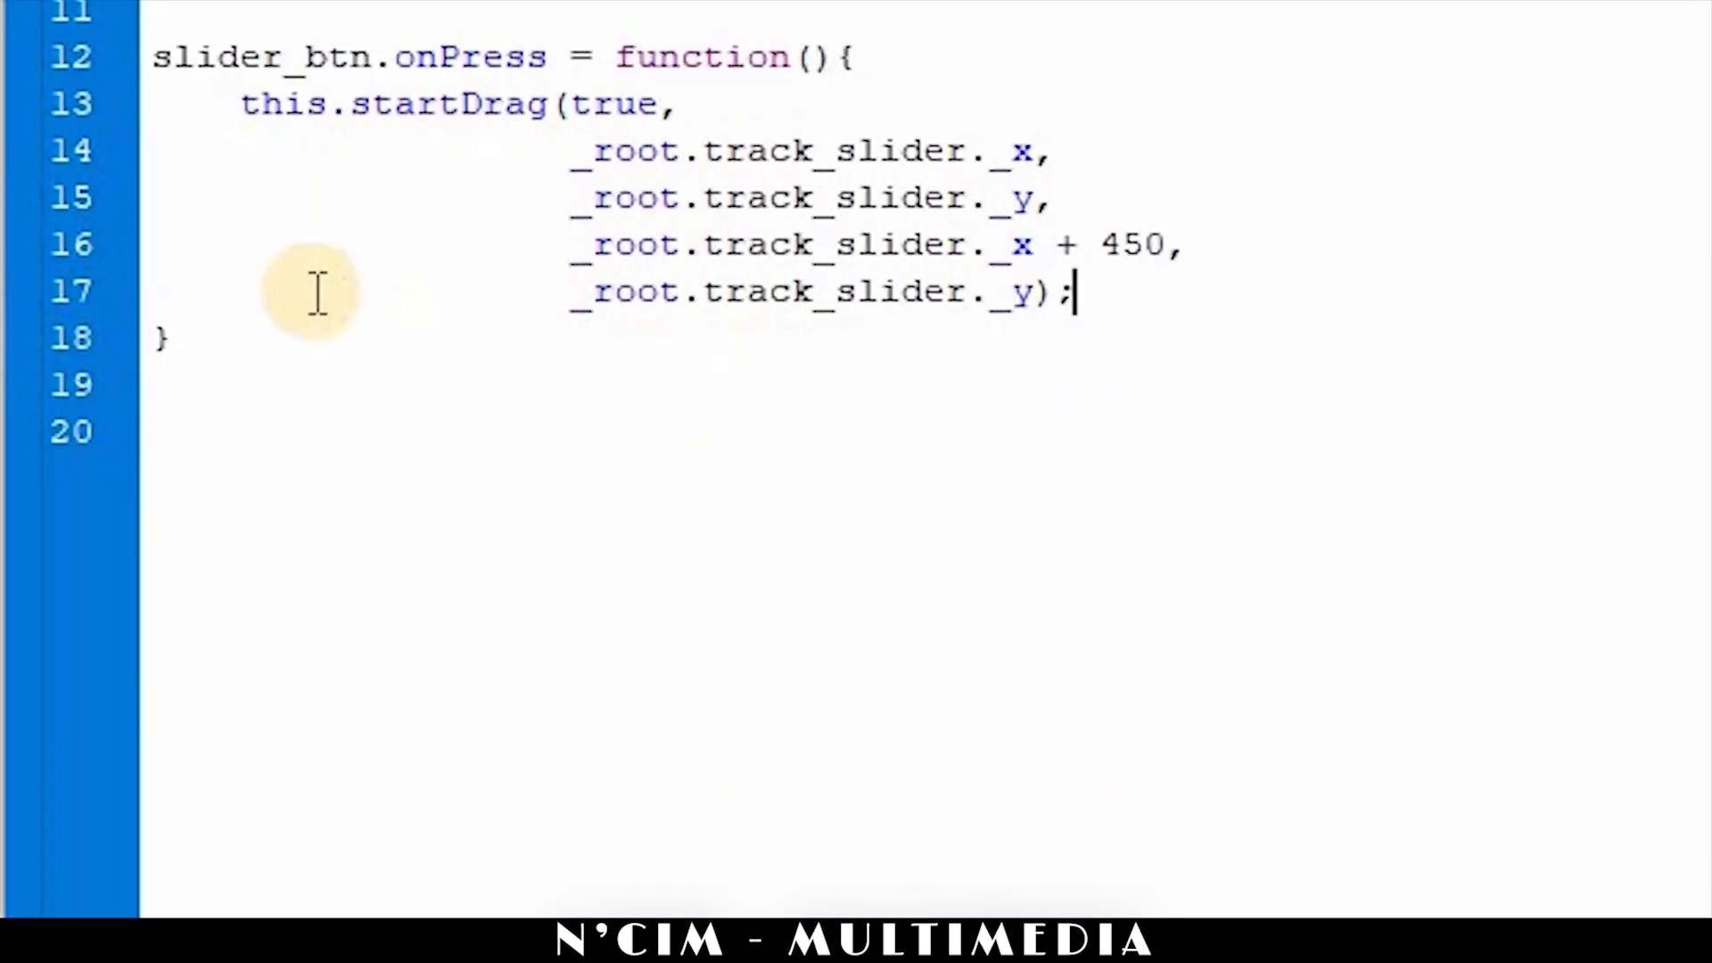
Below the onPress handler, create an empty handler slider_btn.onRelease = function (){ } with a line for its body.
click(425, 346)
key(Return)
key(Return)
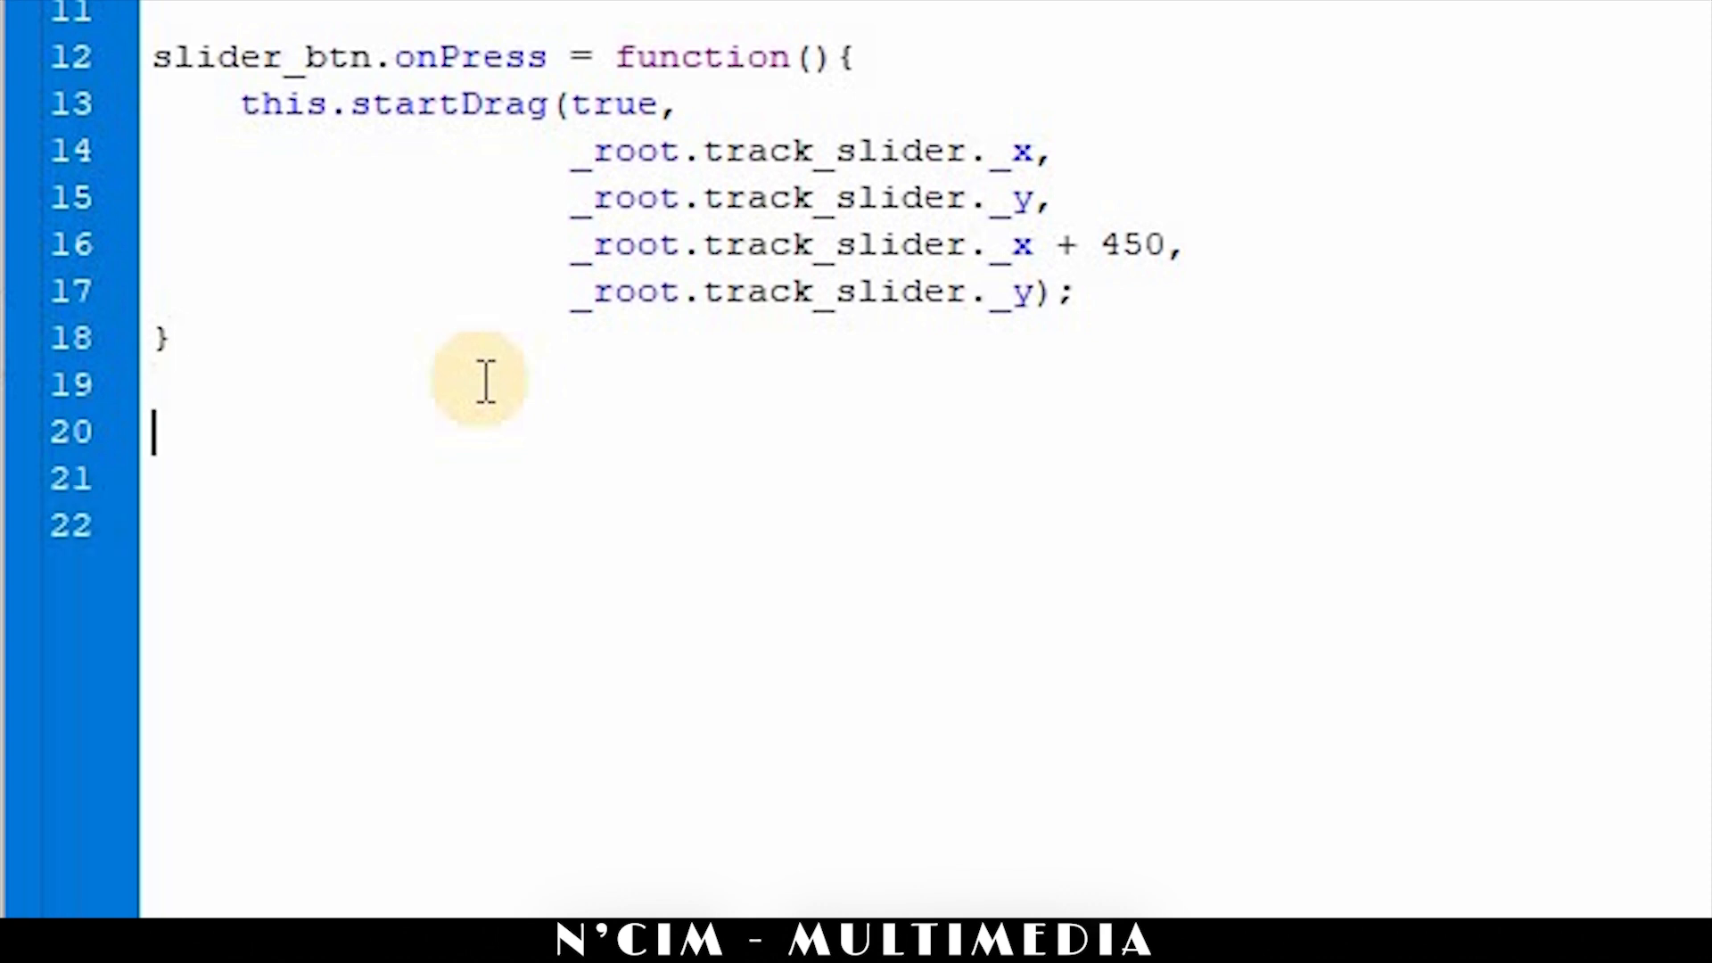
text(slid)
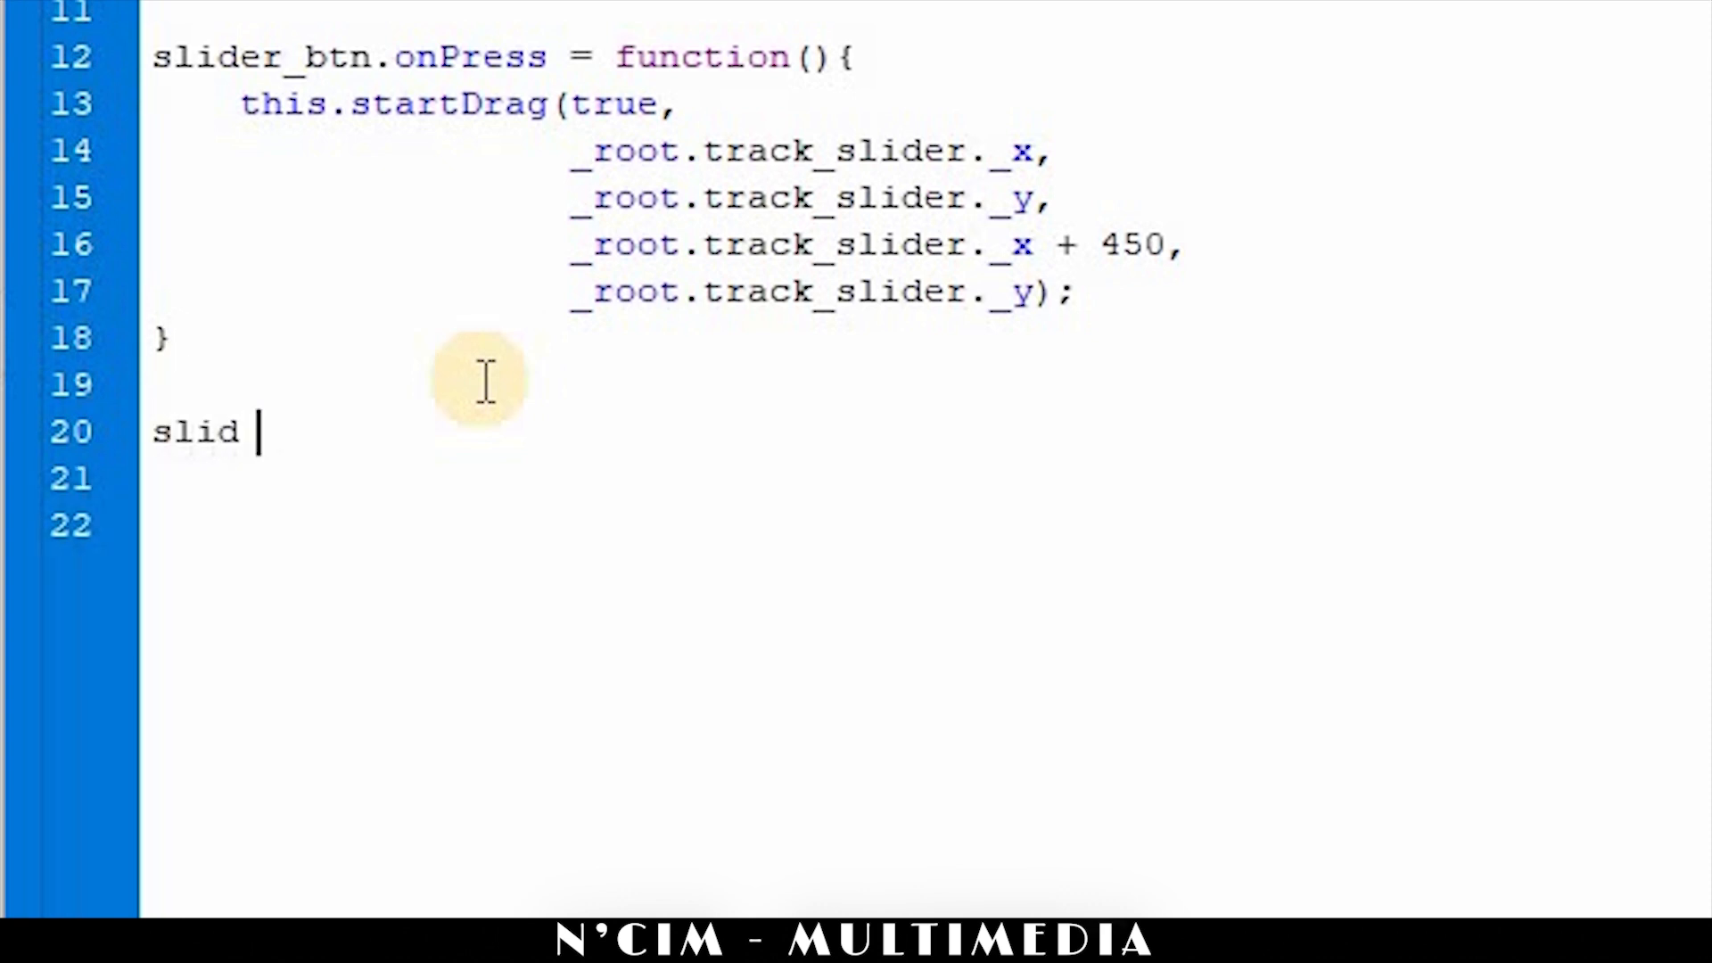
text(er_b)
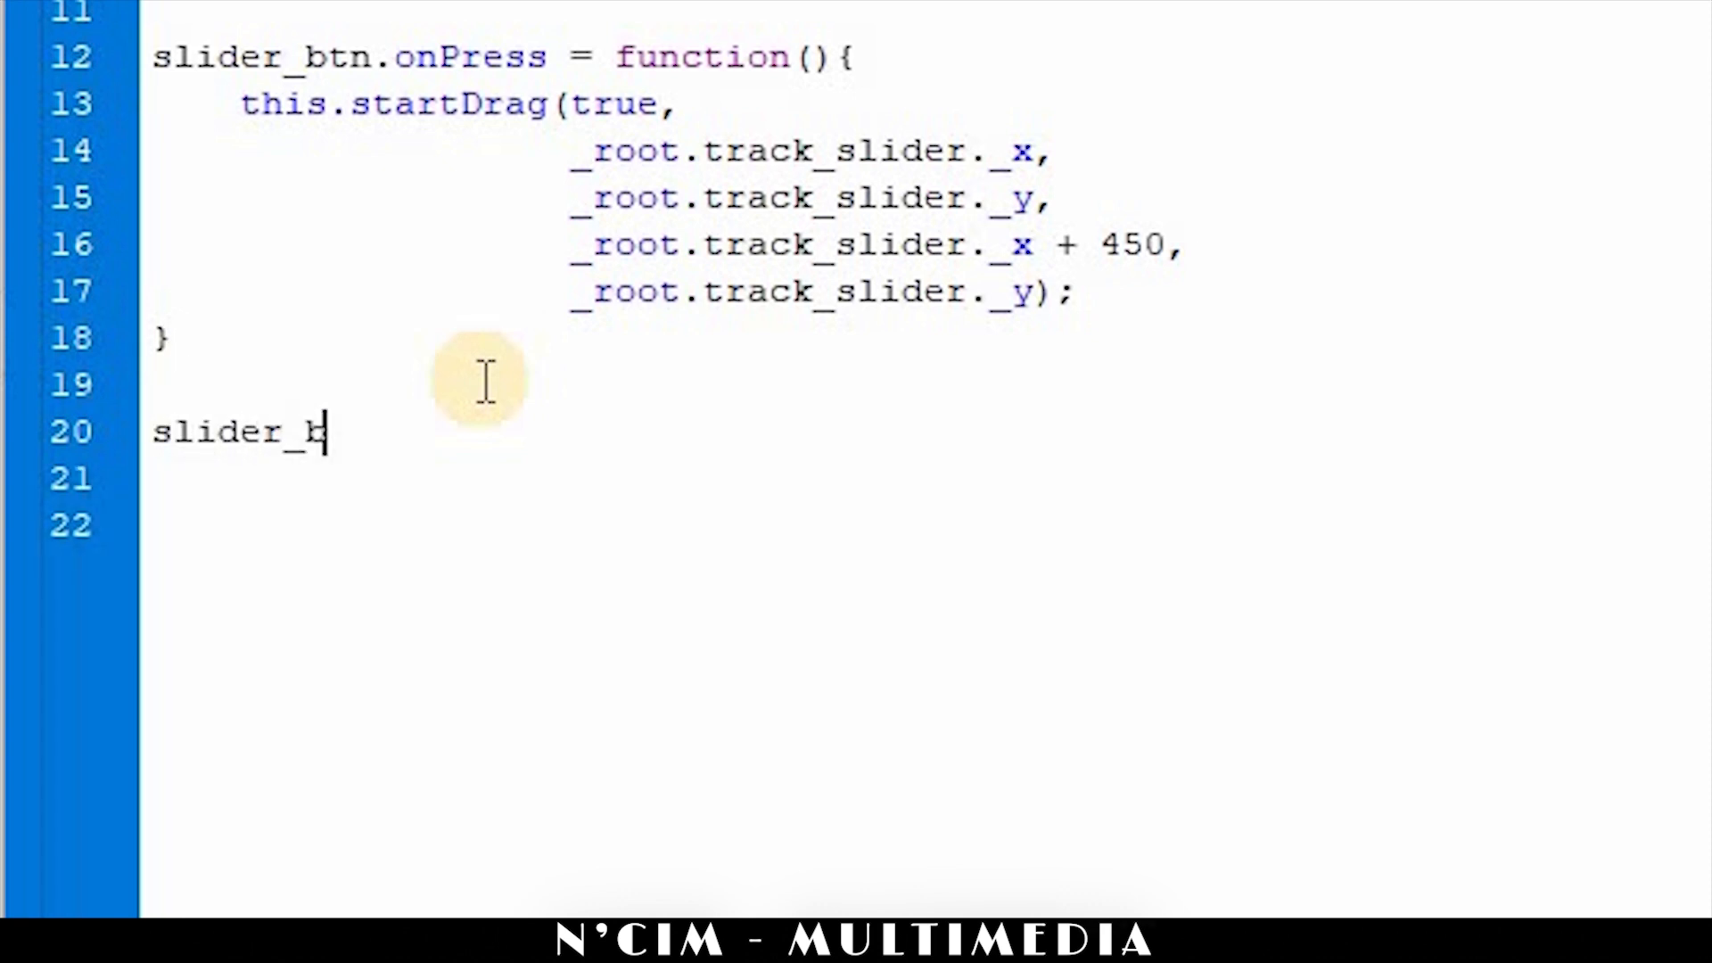
text(tn.on)
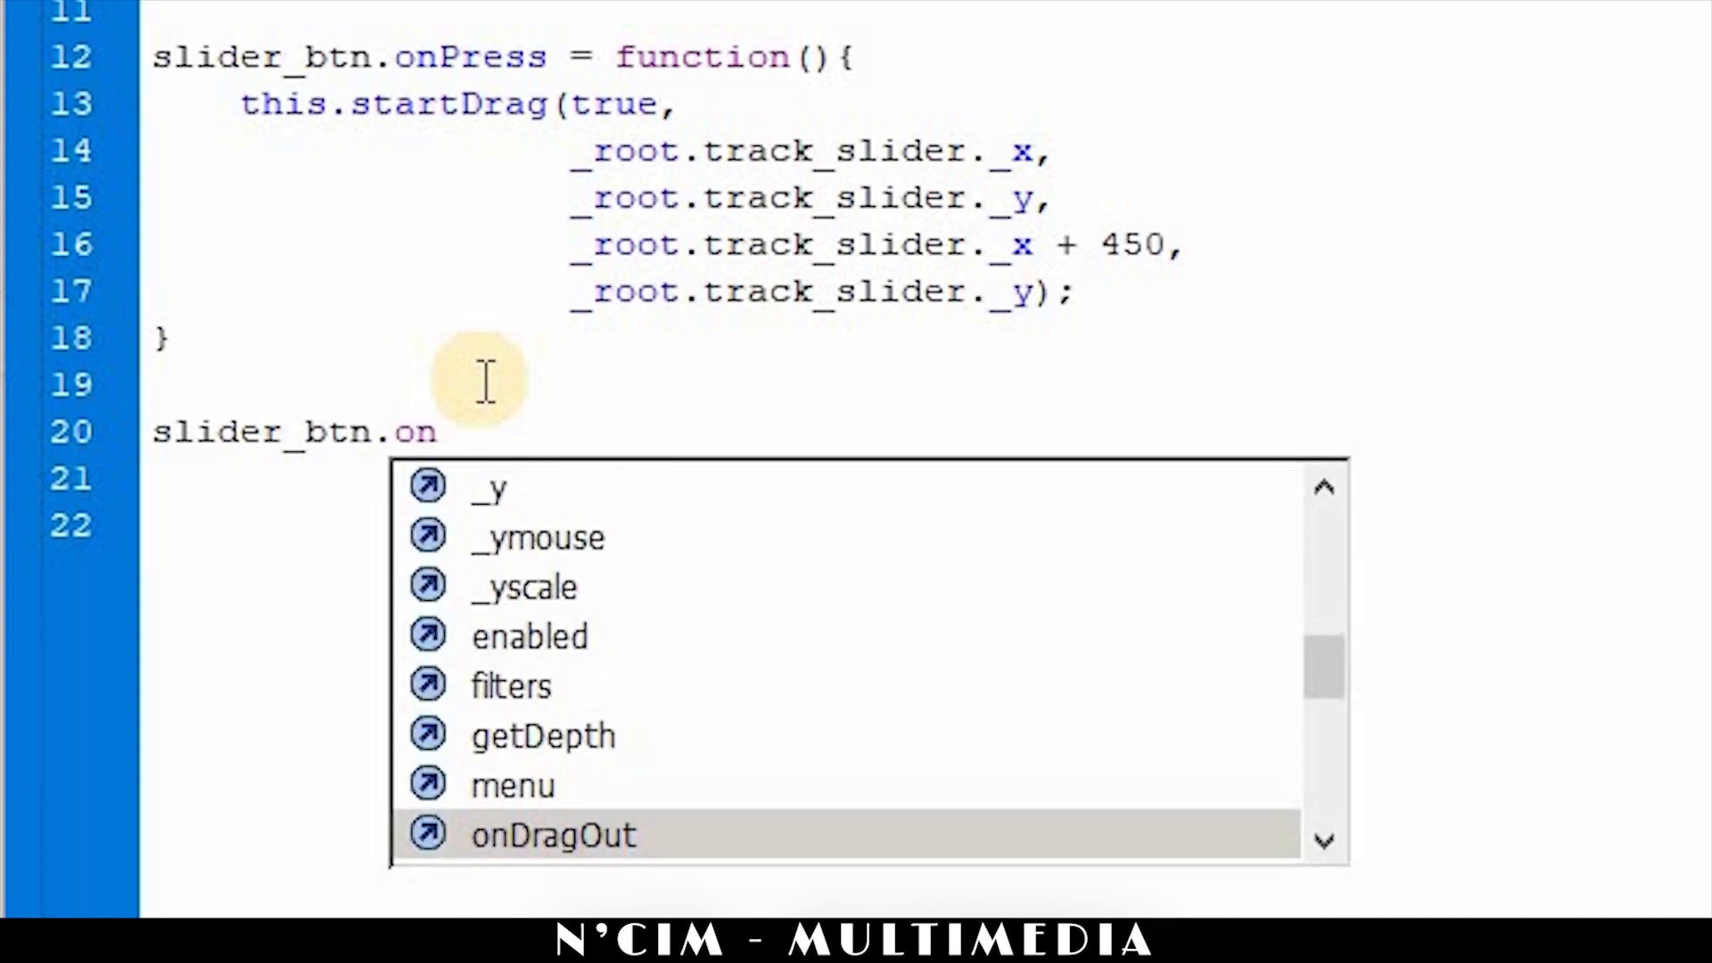
text(Release)
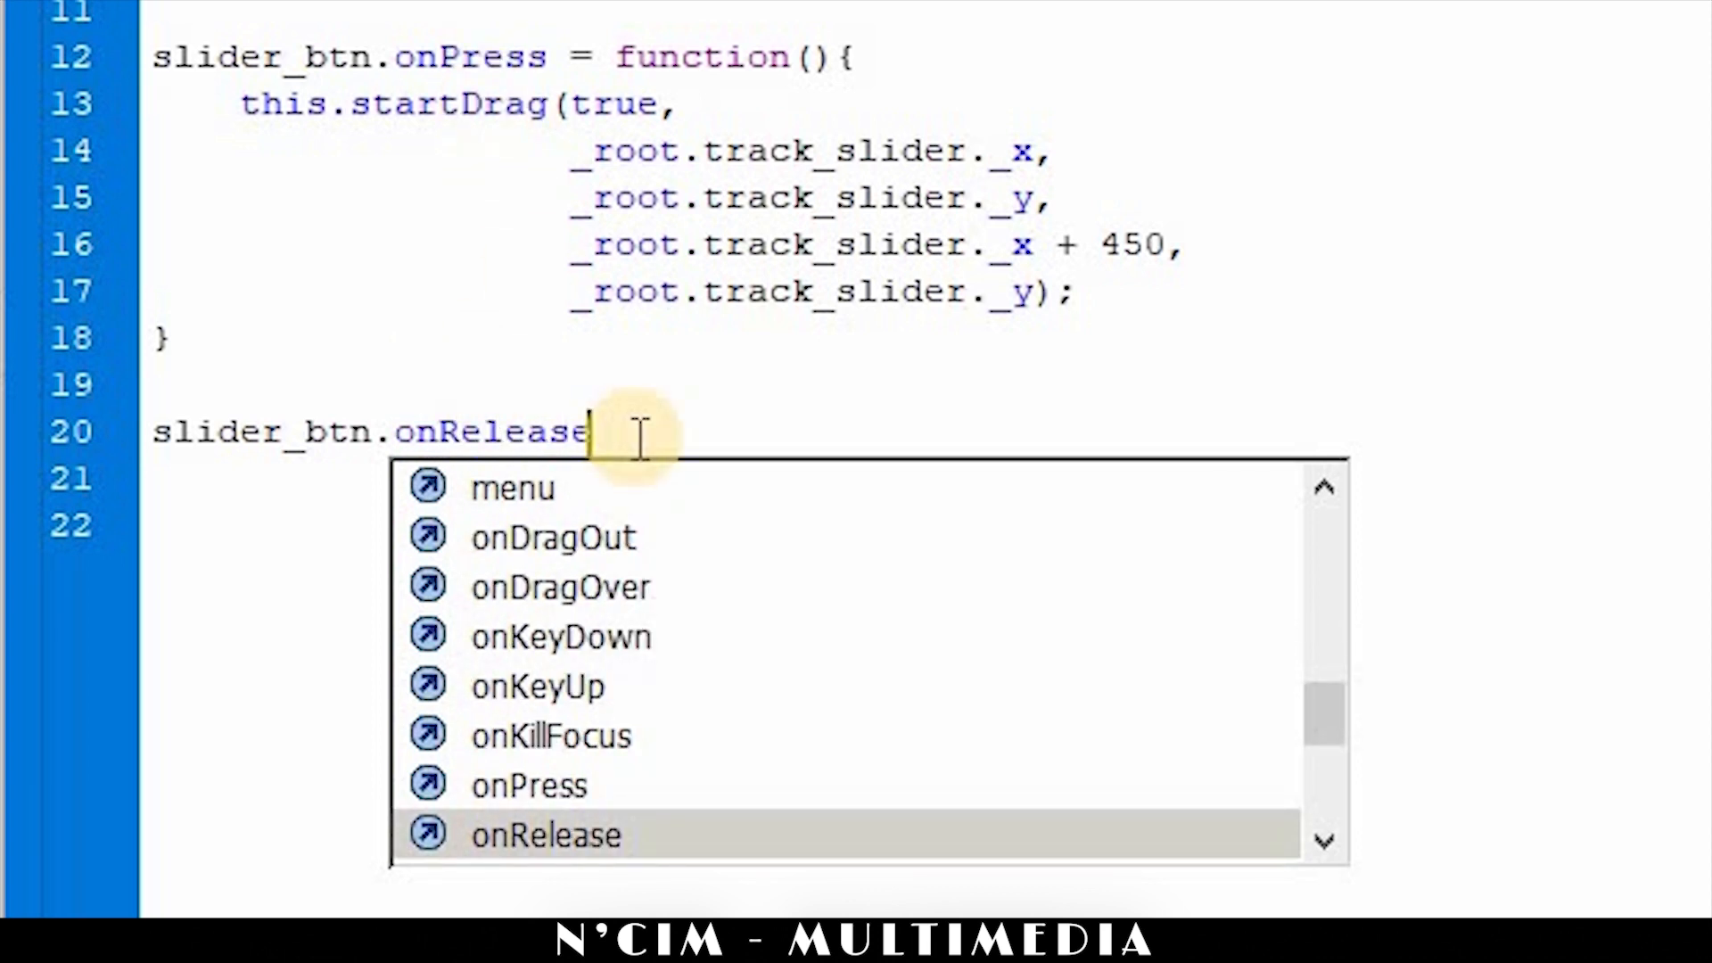
text( =)
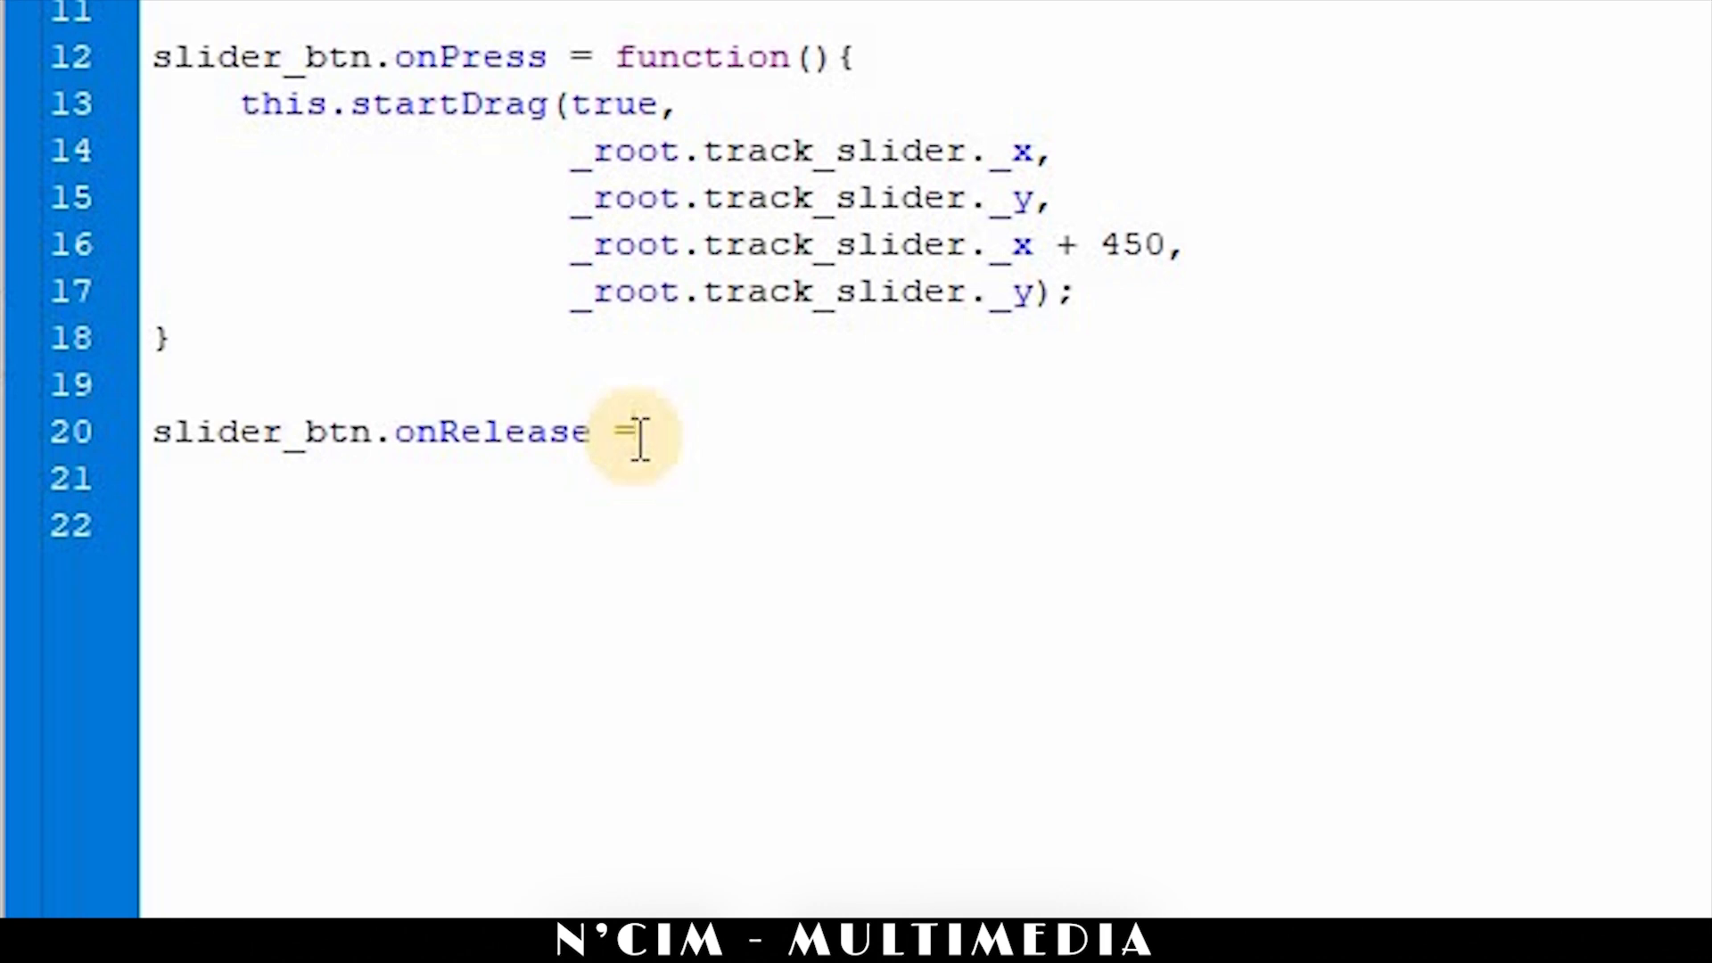
text( function)
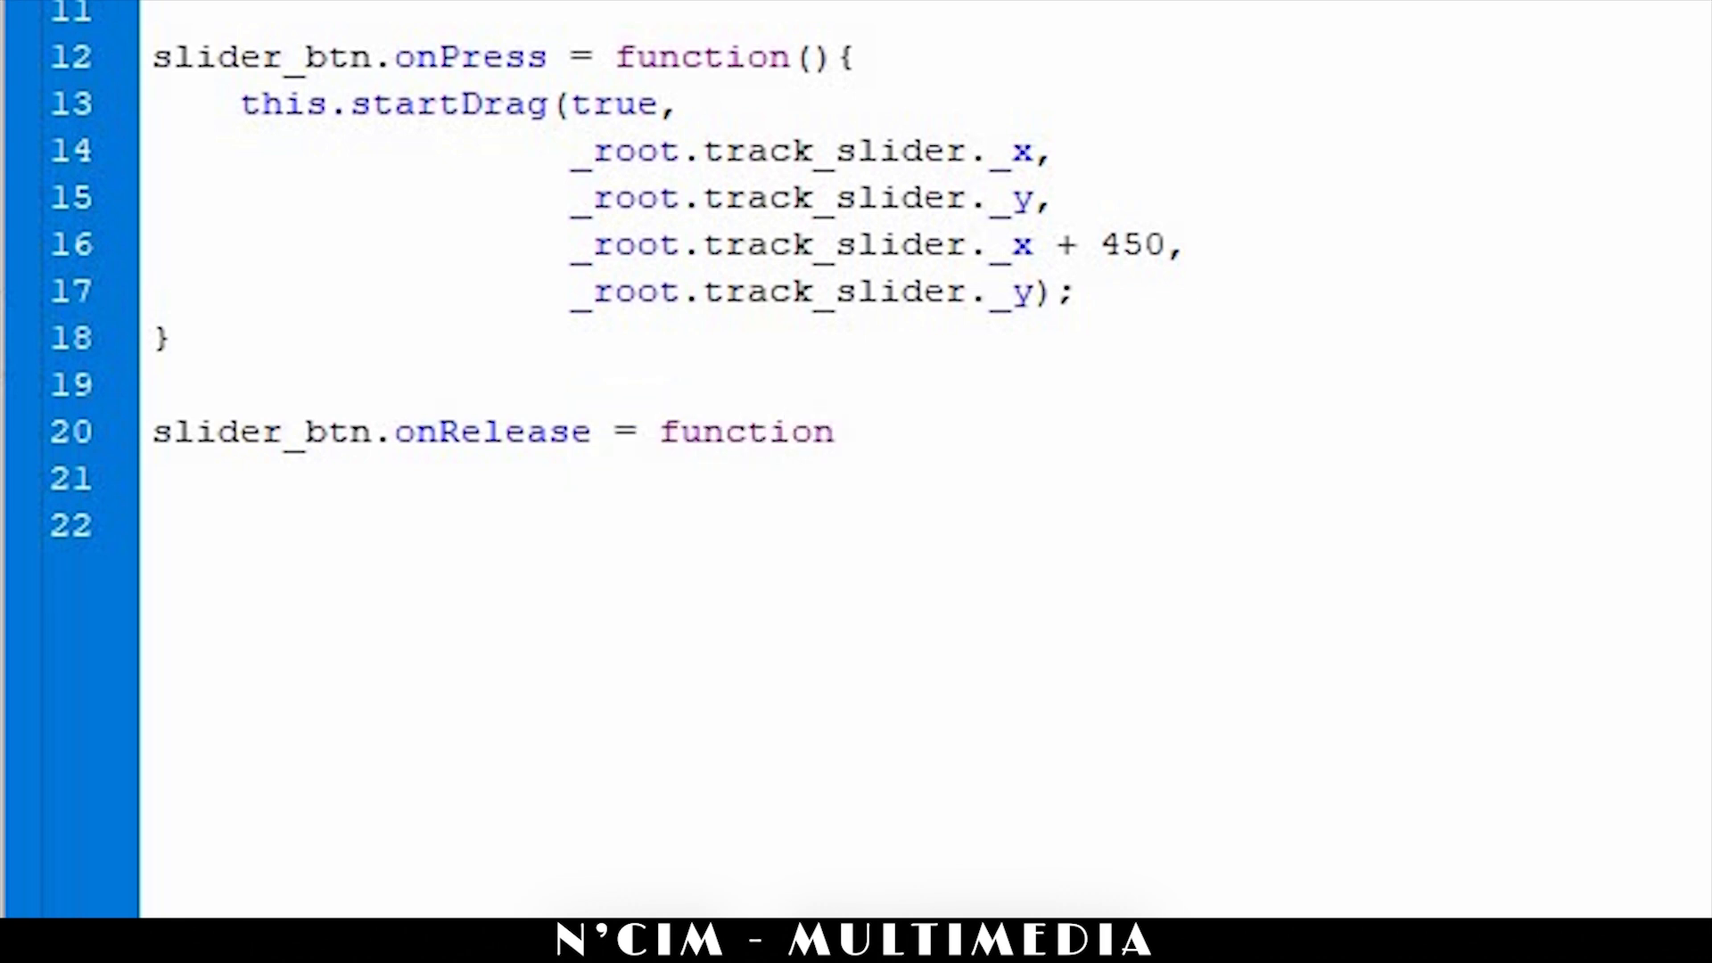
text( (){)
key(Return)
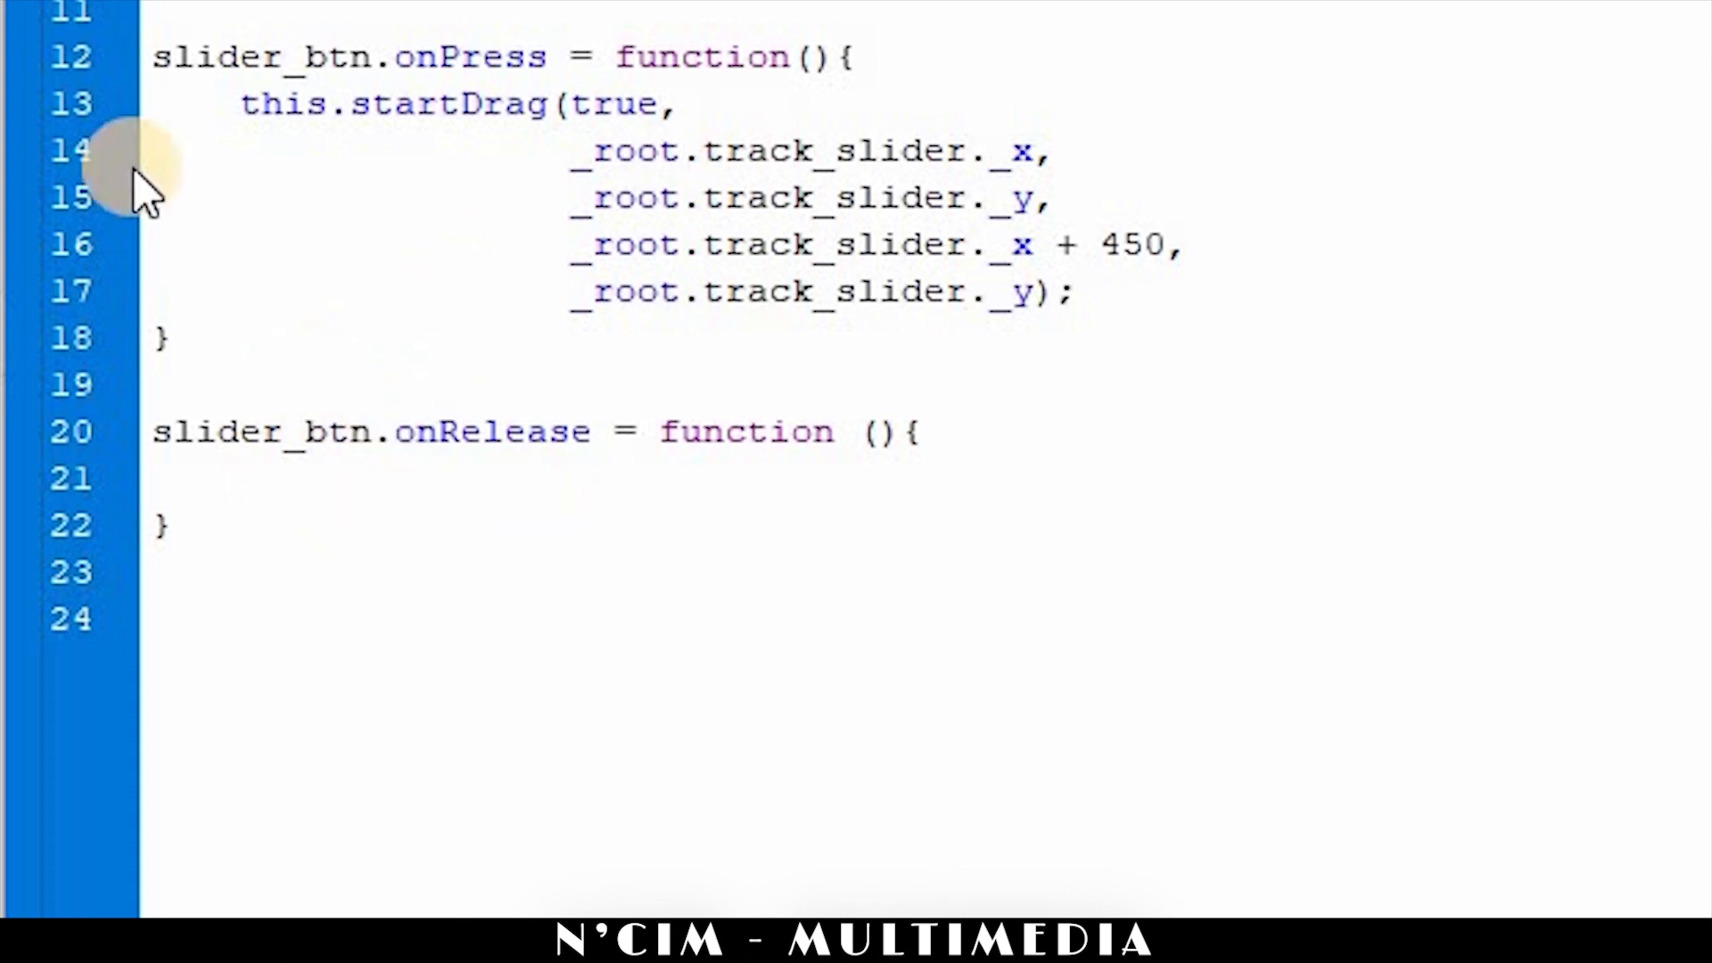
Inside the onRelease handler, add the statement this.stopDrag();.
text(this.)
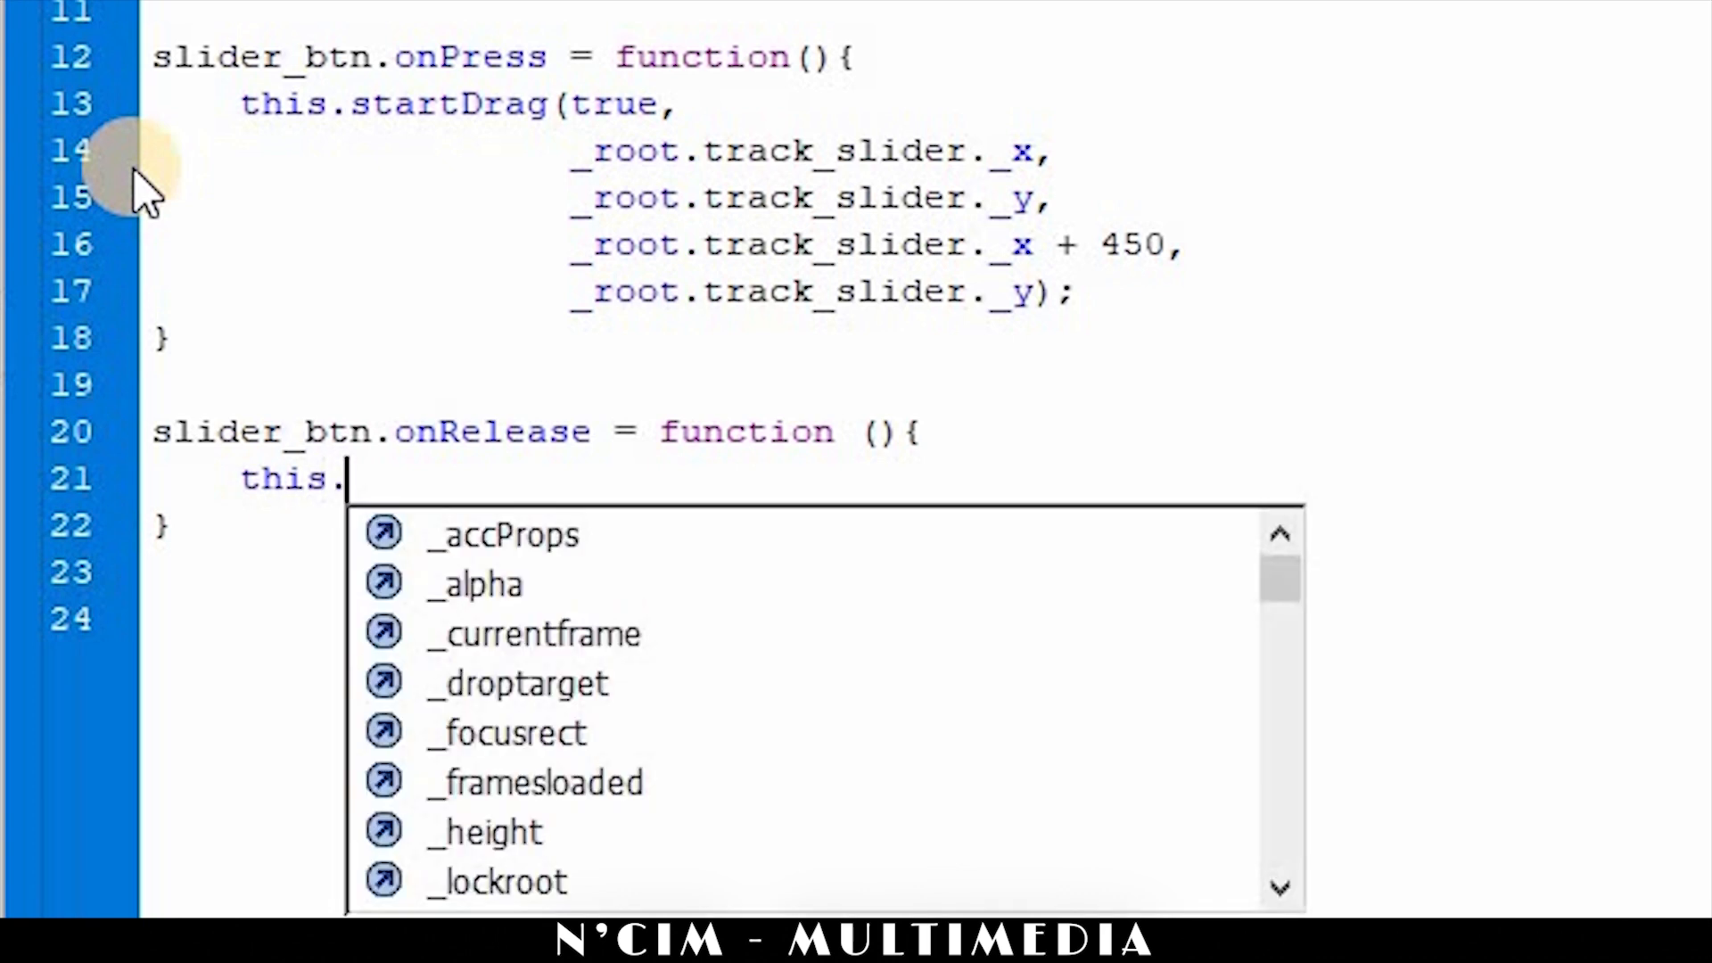
text(stop)
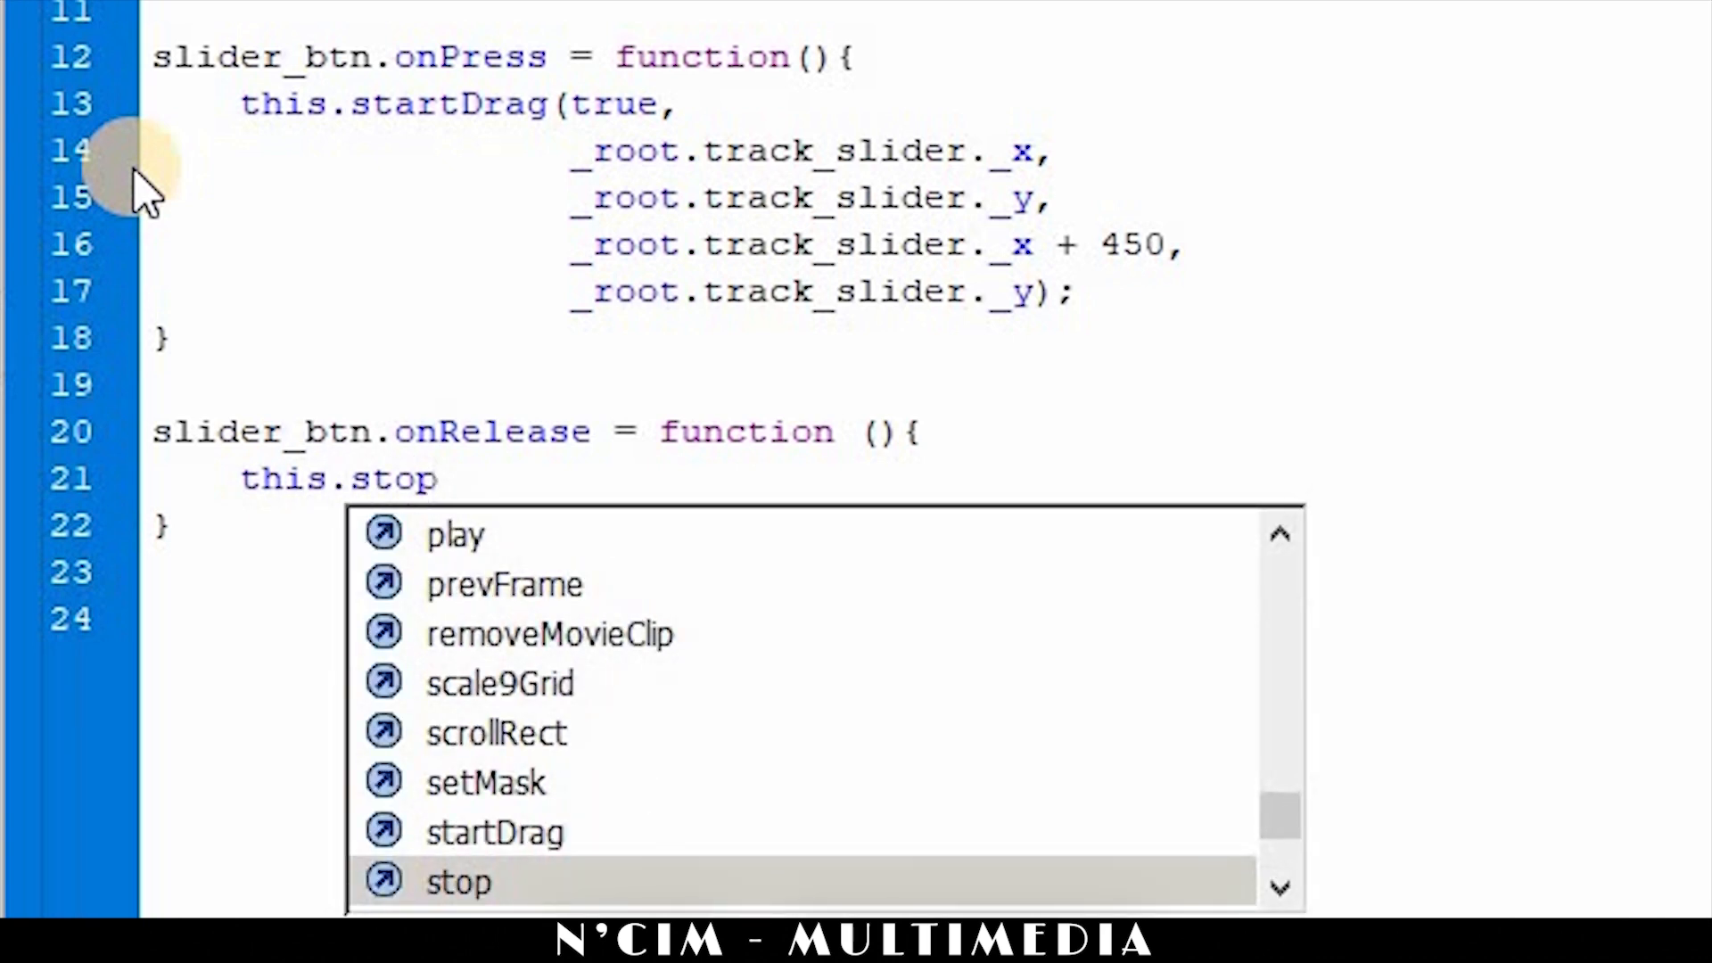
text(D)
click(505, 838)
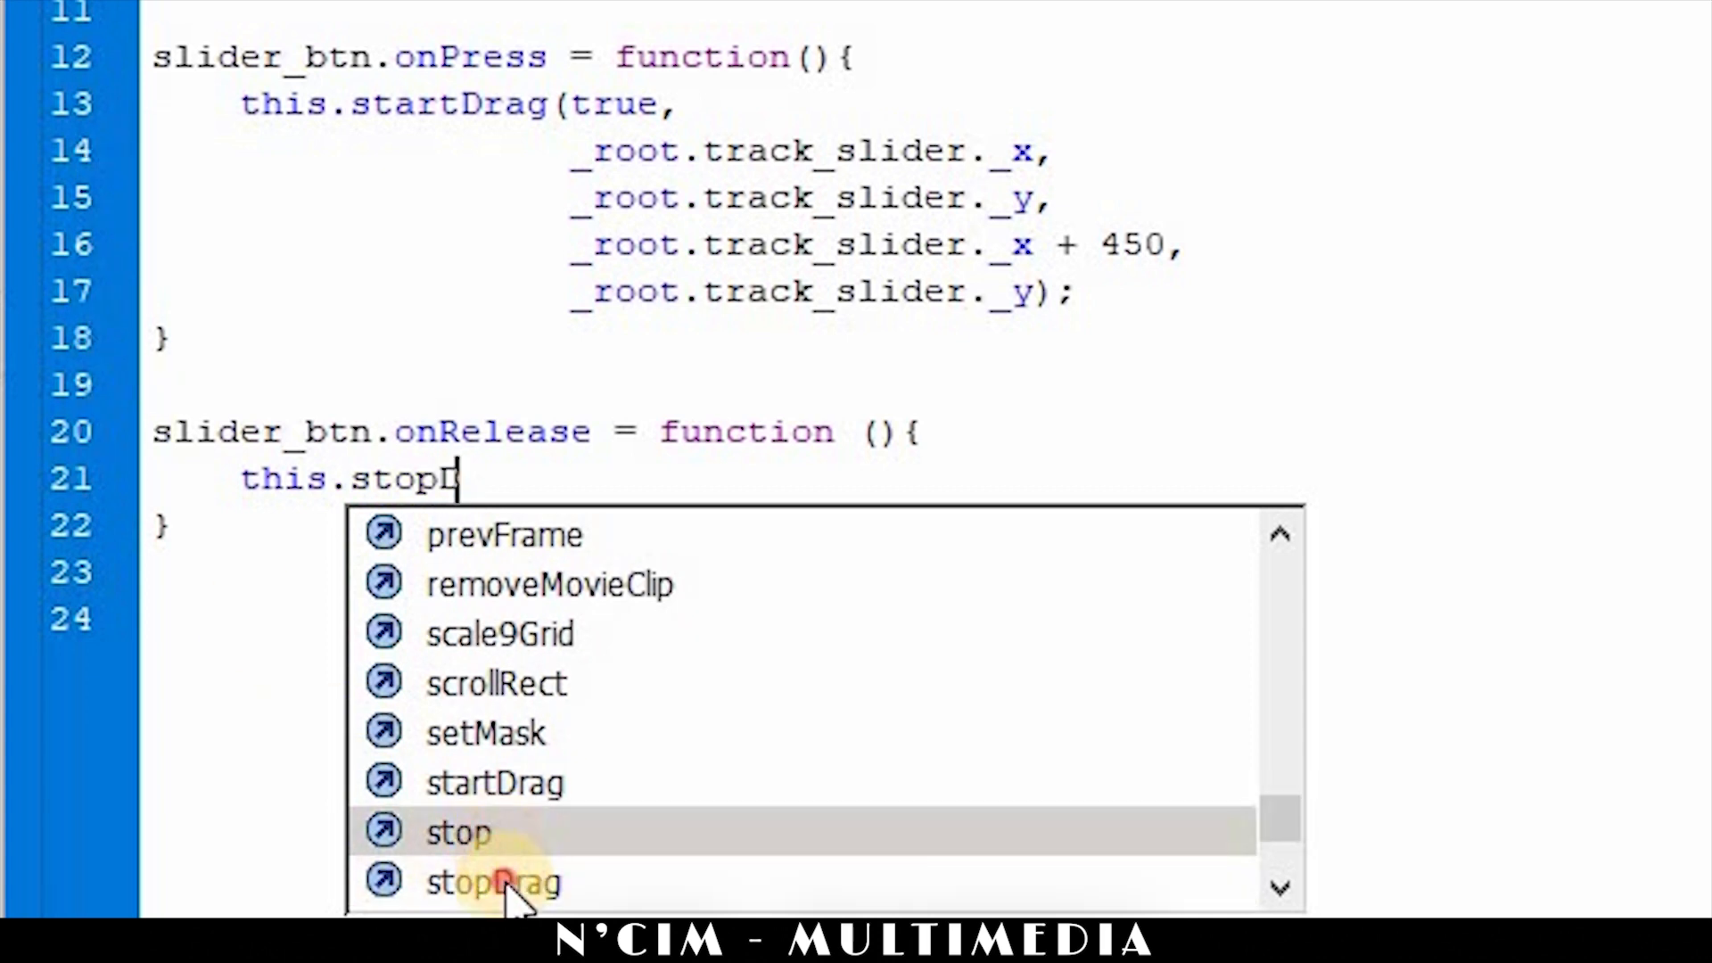
double_click(508, 883)
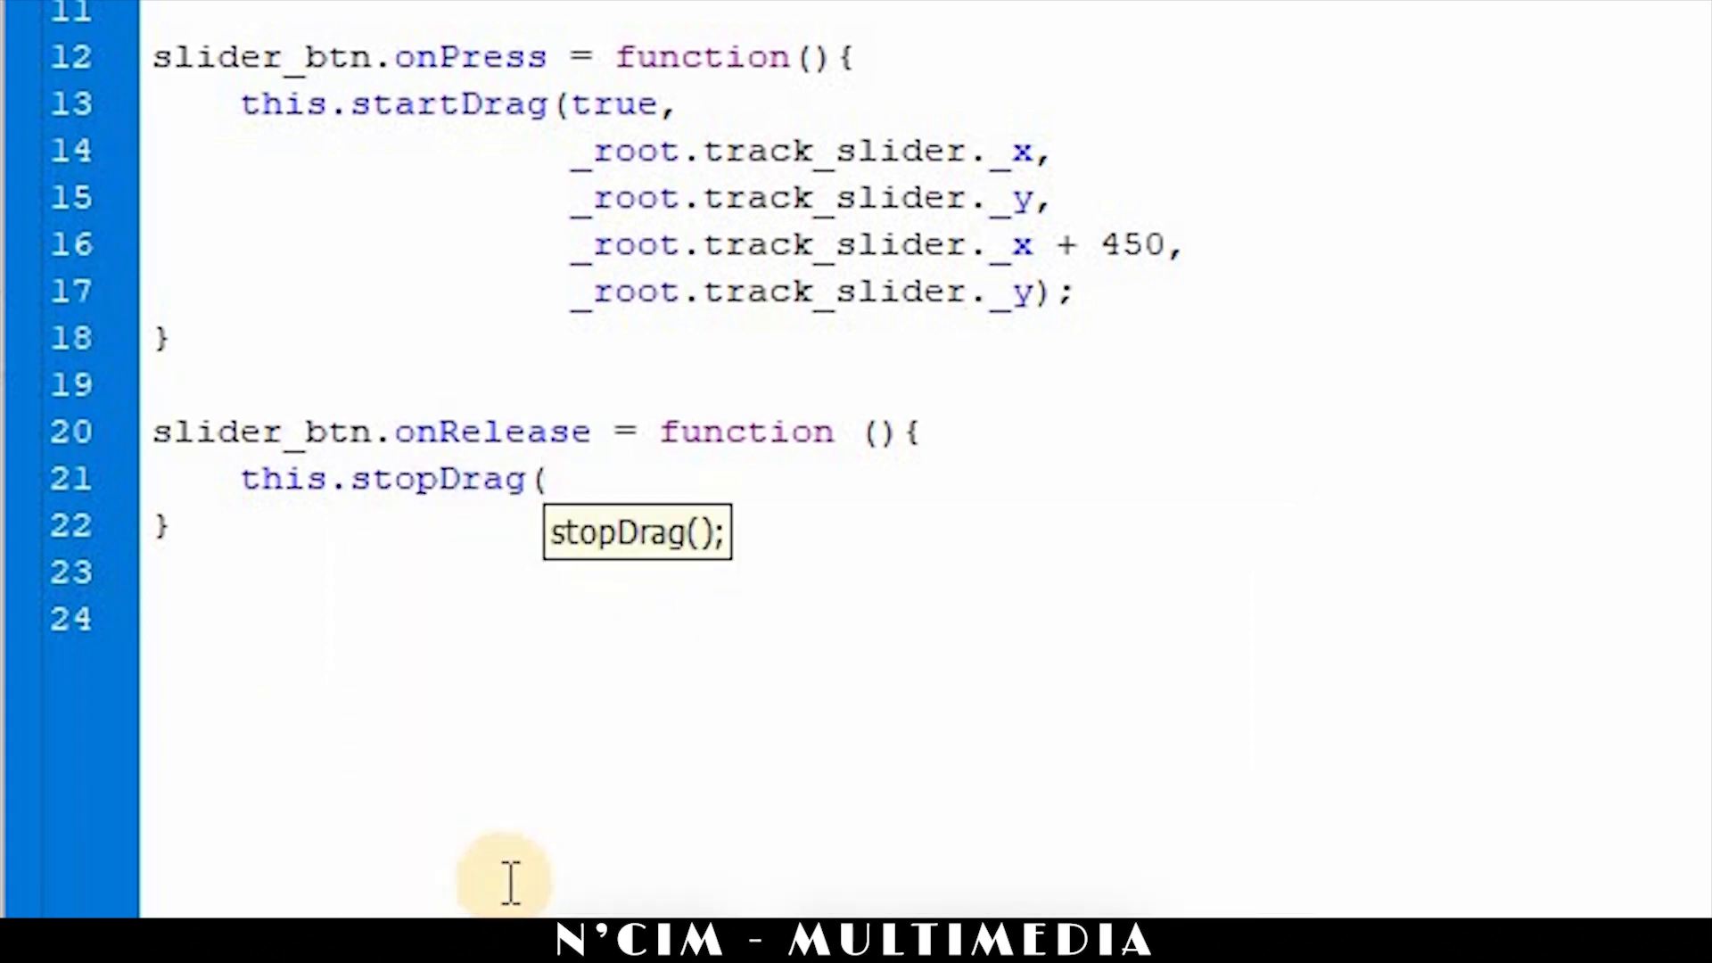
text())
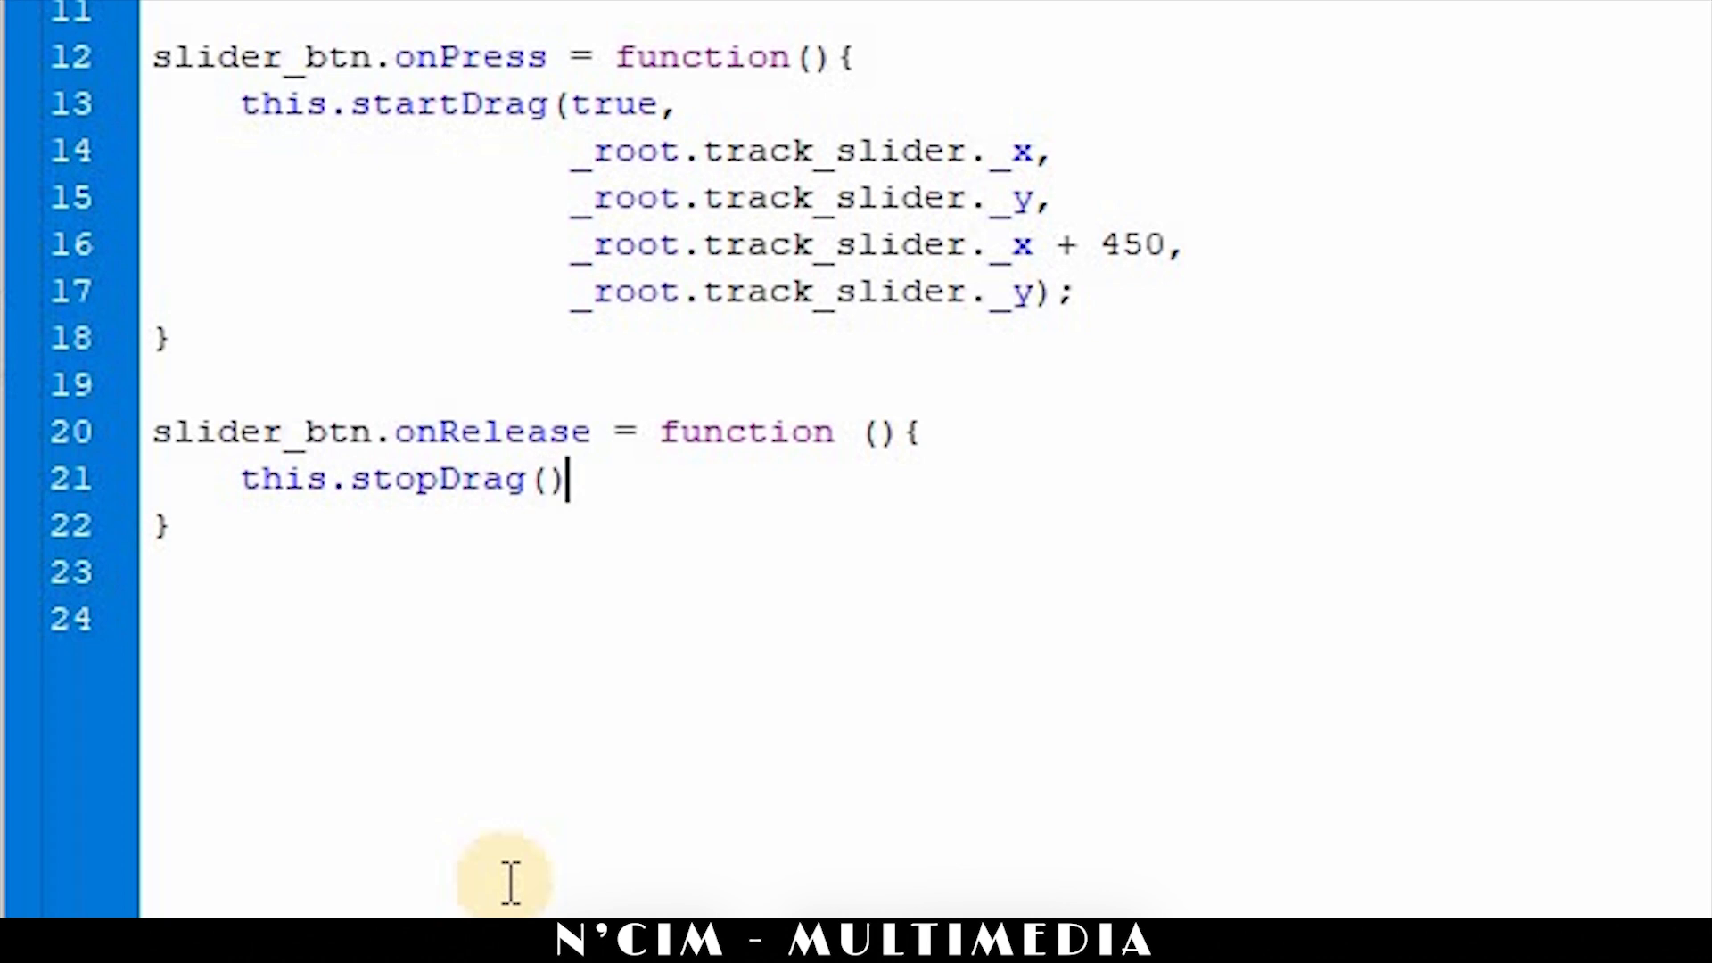
text(;)
Test the movie by repeatedly moving and releasing the slider button along its track, close the preview and return to the script.
key(ctrl+Return)
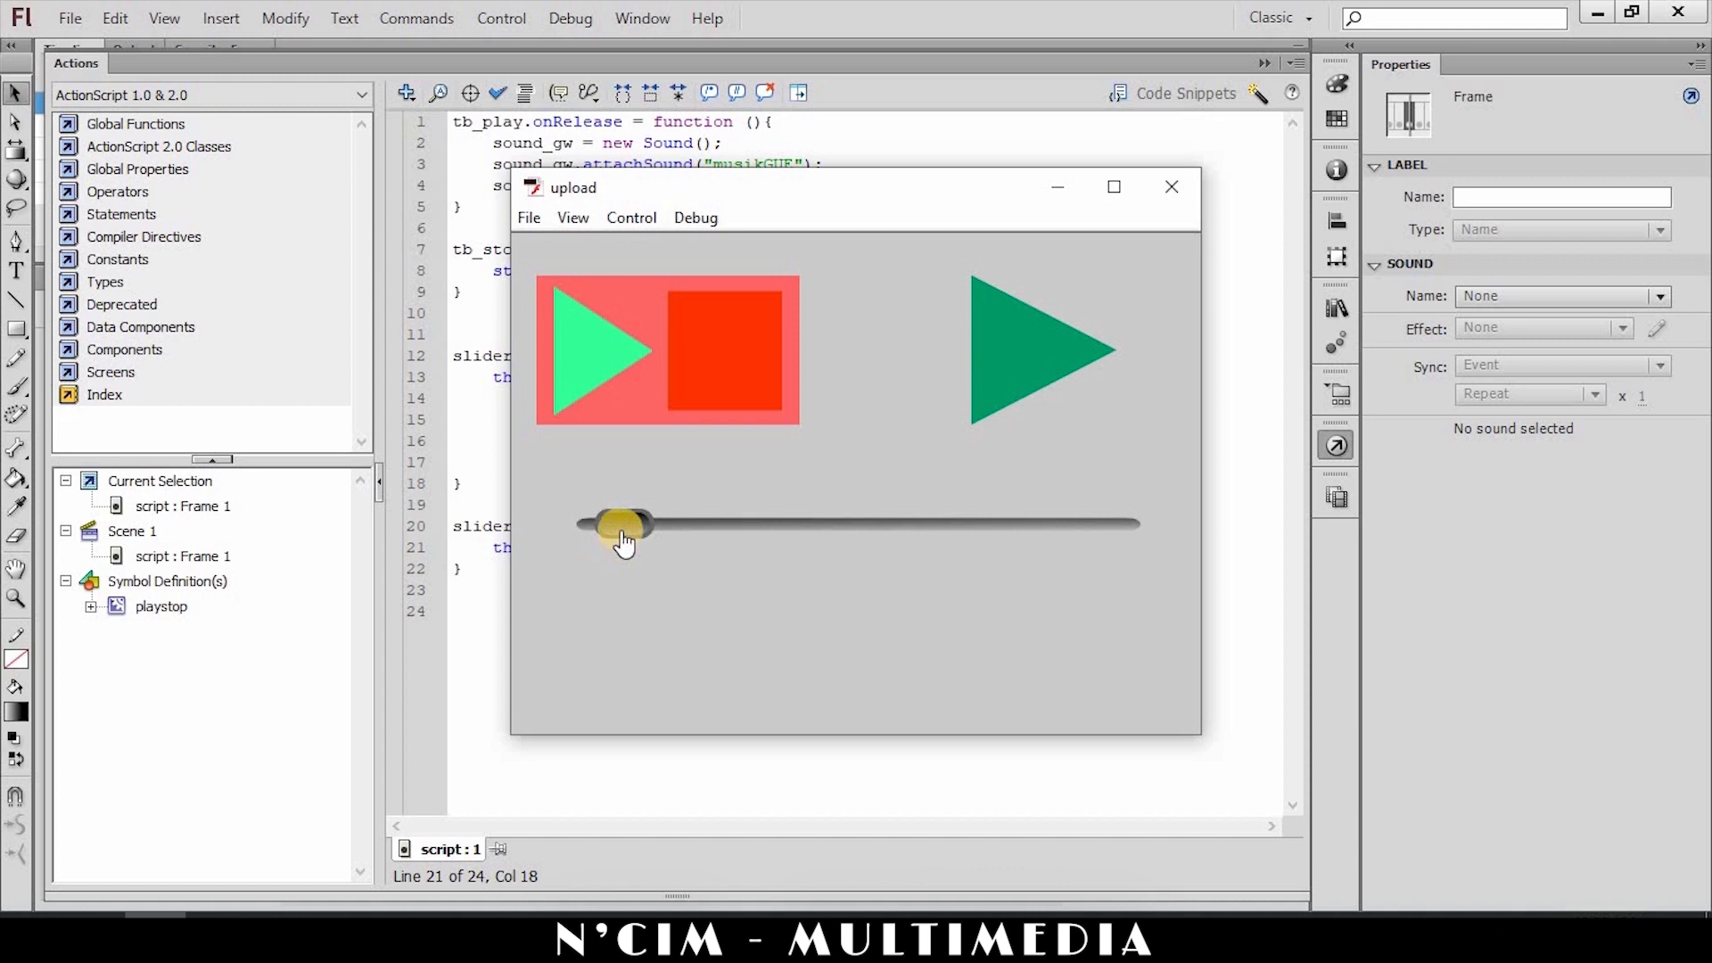
drag(623, 542, 789, 731)
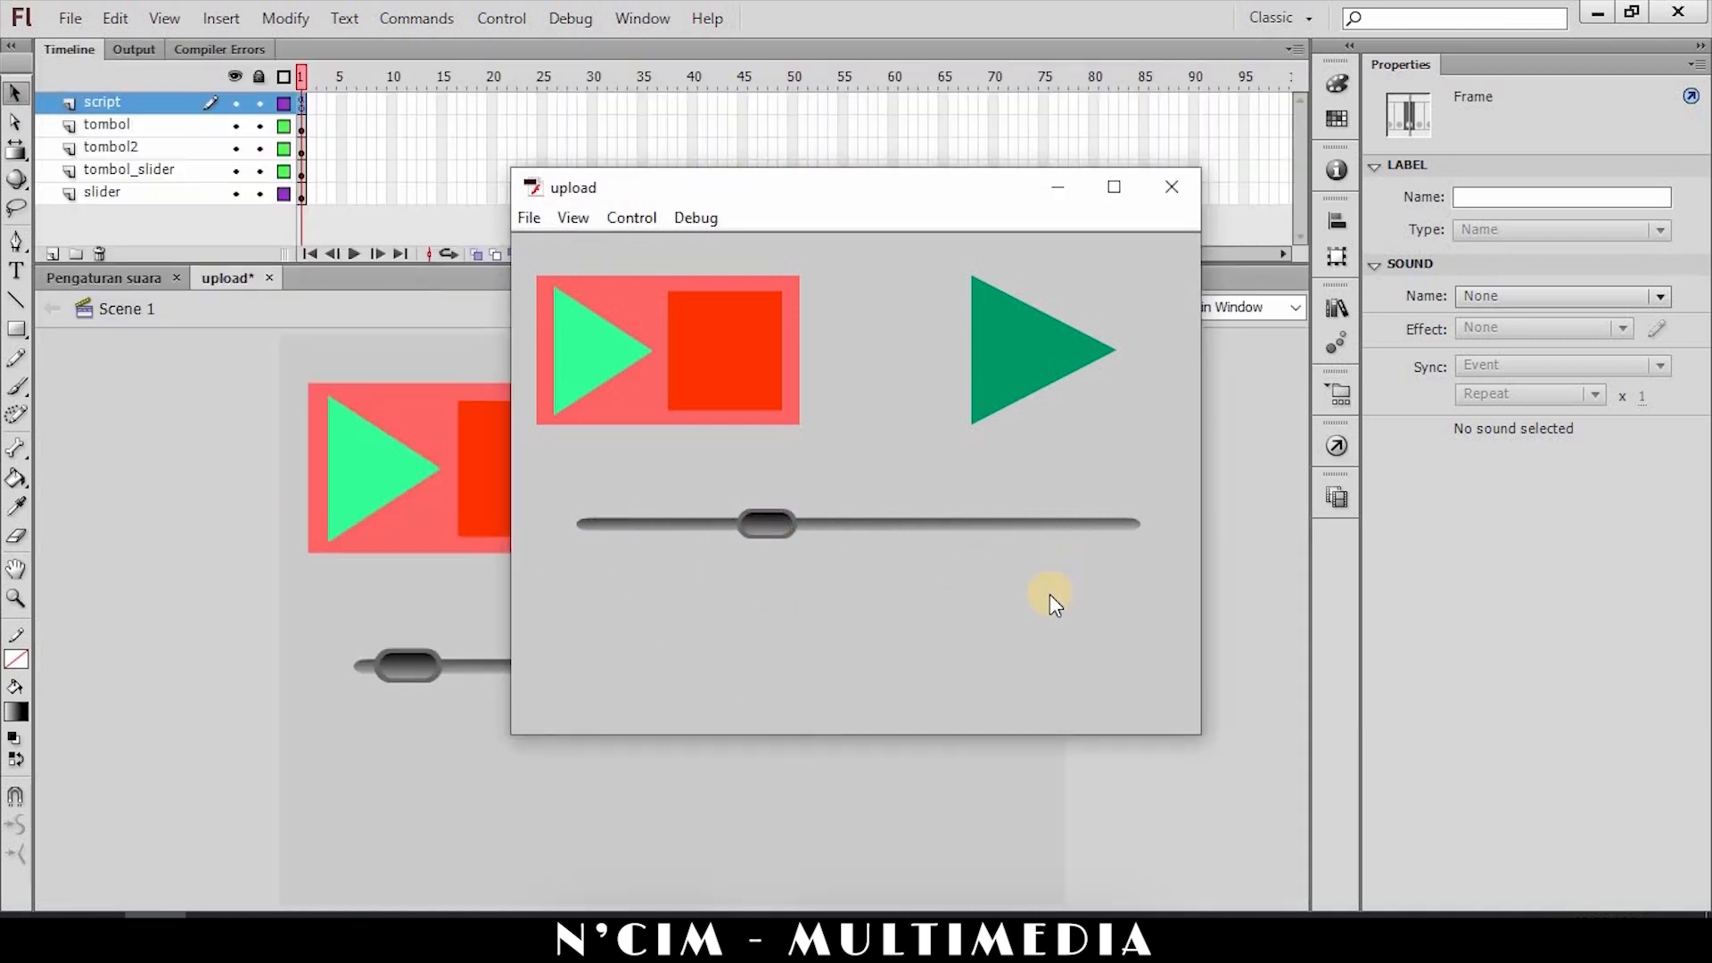
drag(785, 538, 906, 725)
drag(809, 555, 871, 688)
drag(878, 528, 655, 614)
drag(648, 536, 849, 571)
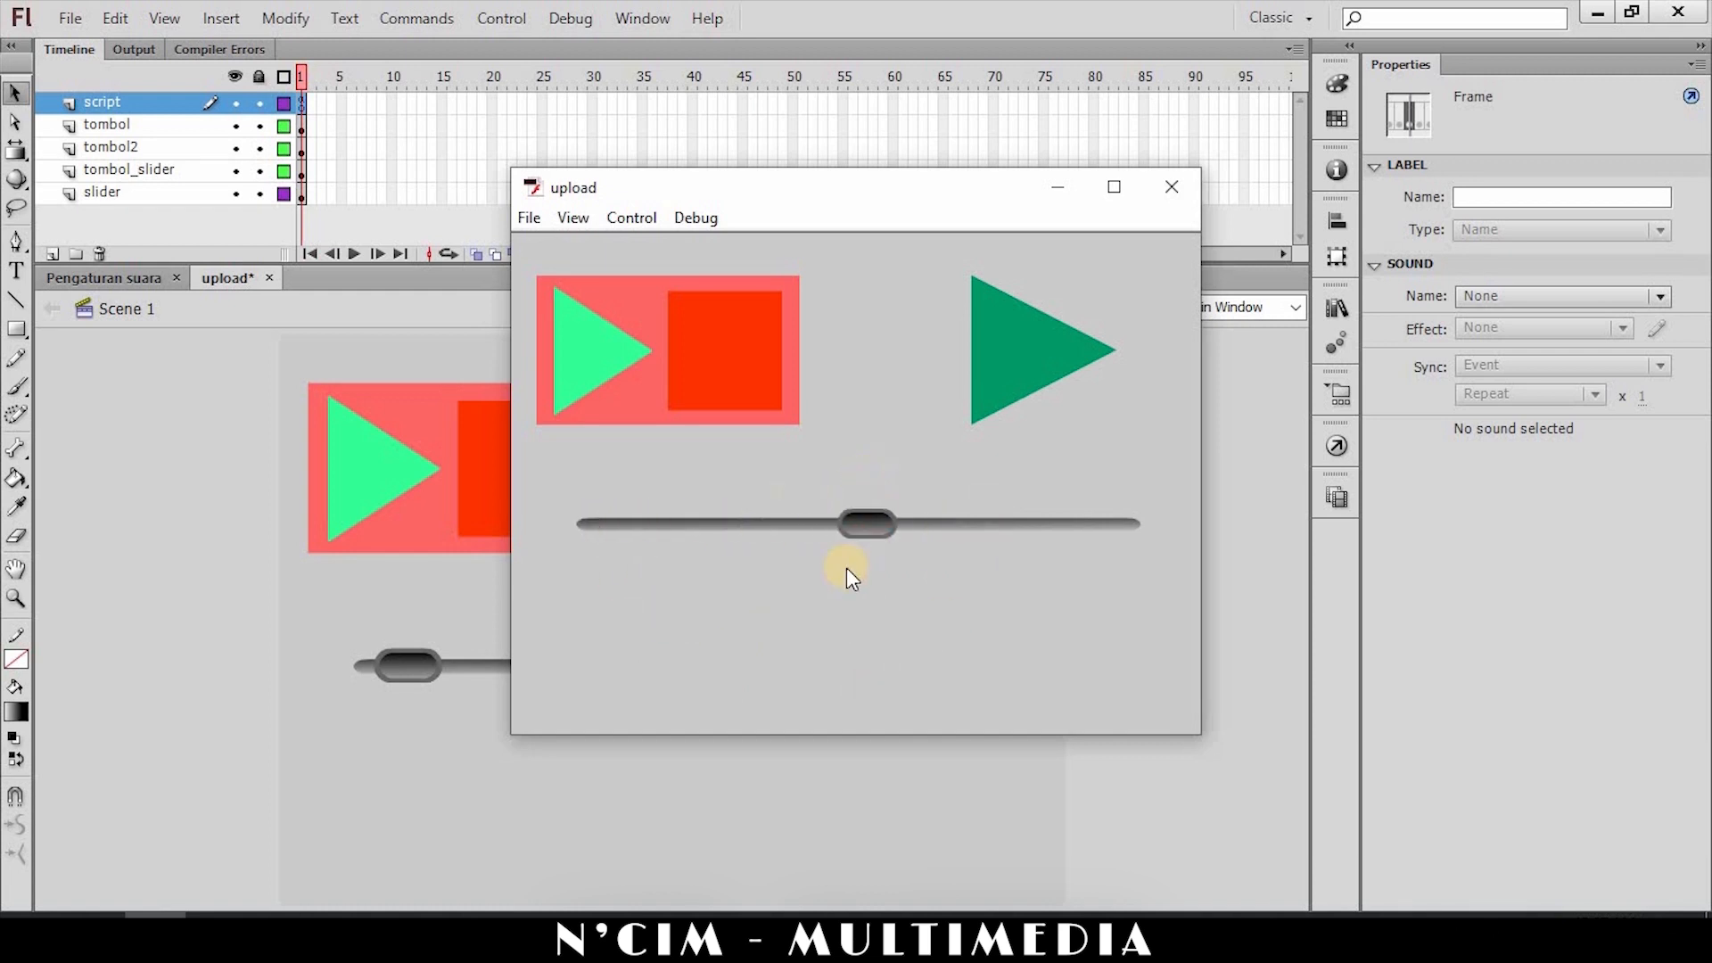
drag(925, 523, 803, 536)
click(800, 528)
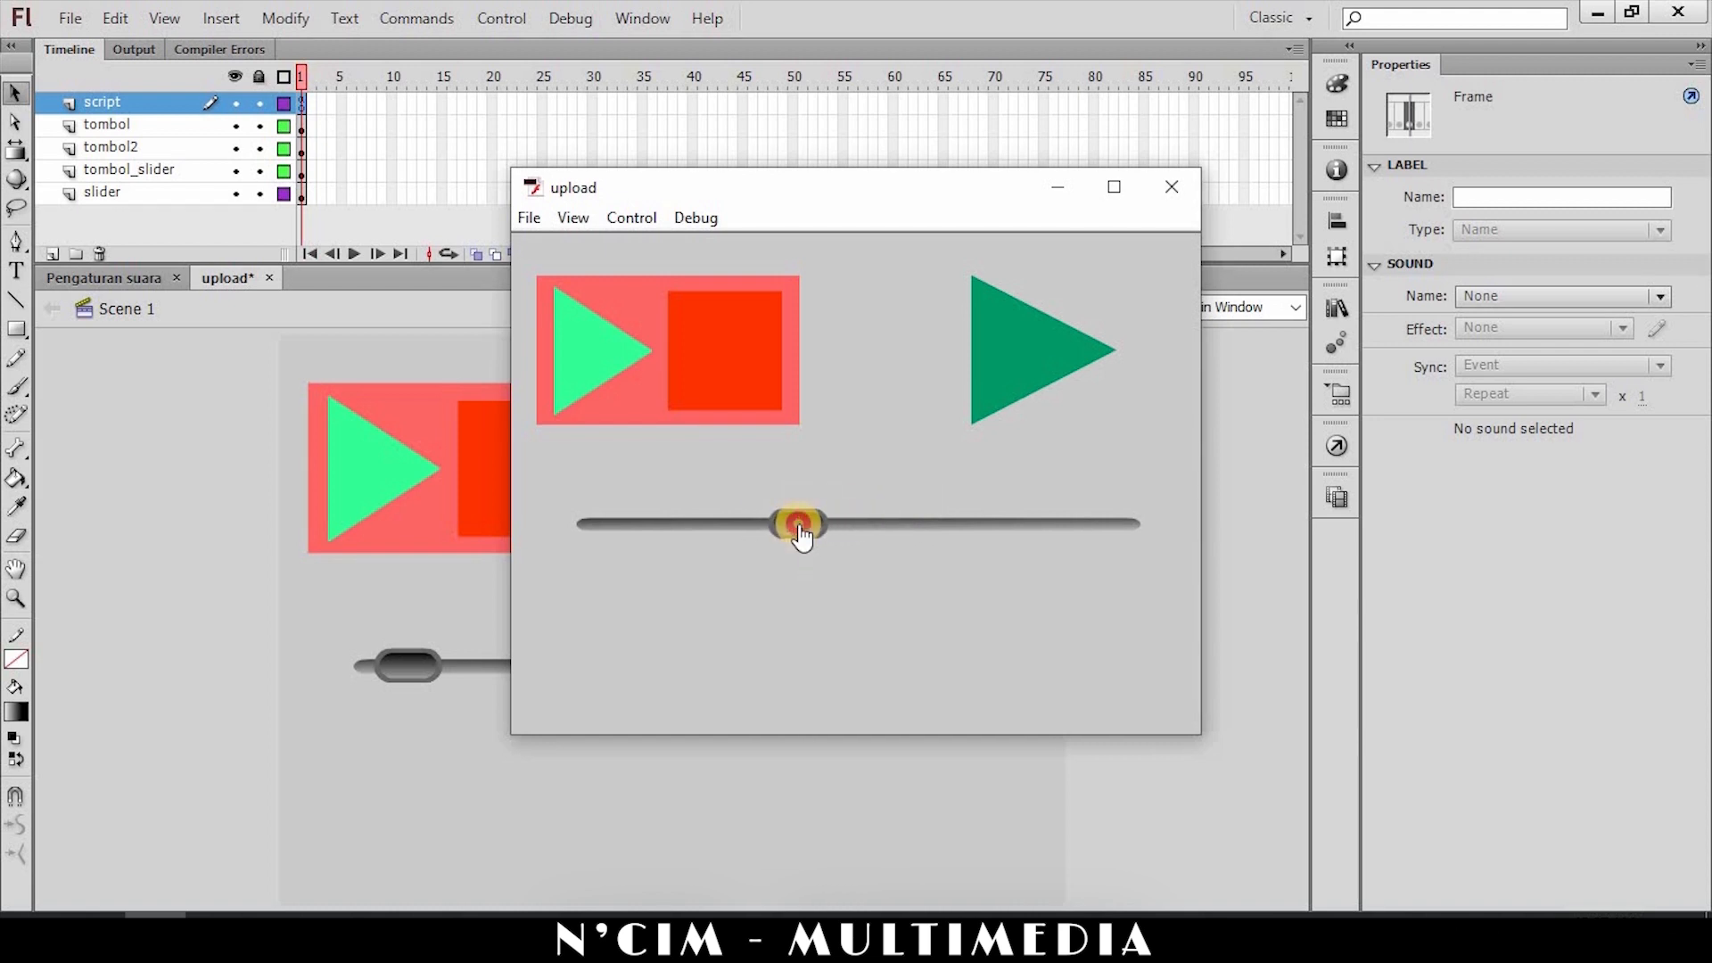
click(689, 526)
mouse_move(676, 528)
mouse_down()
mouse_move(864, 509)
mouse_move(872, 585)
mouse_move(880, 542)
mouse_move(705, 536)
mouse_up()
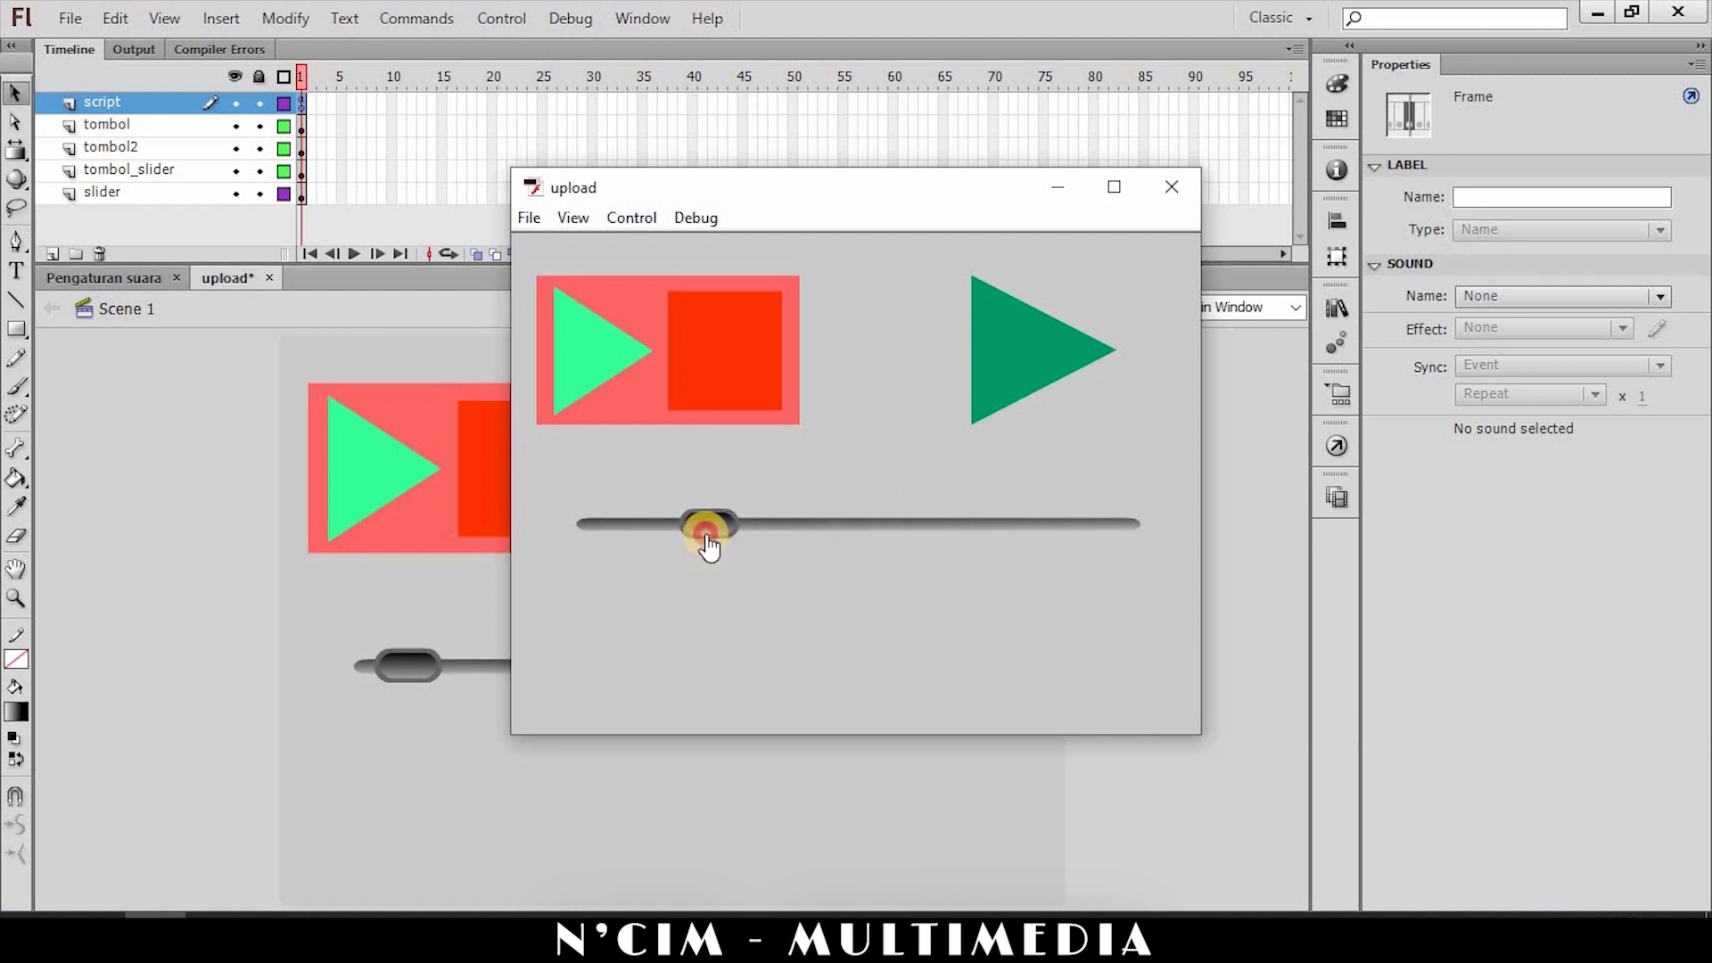
click(1168, 189)
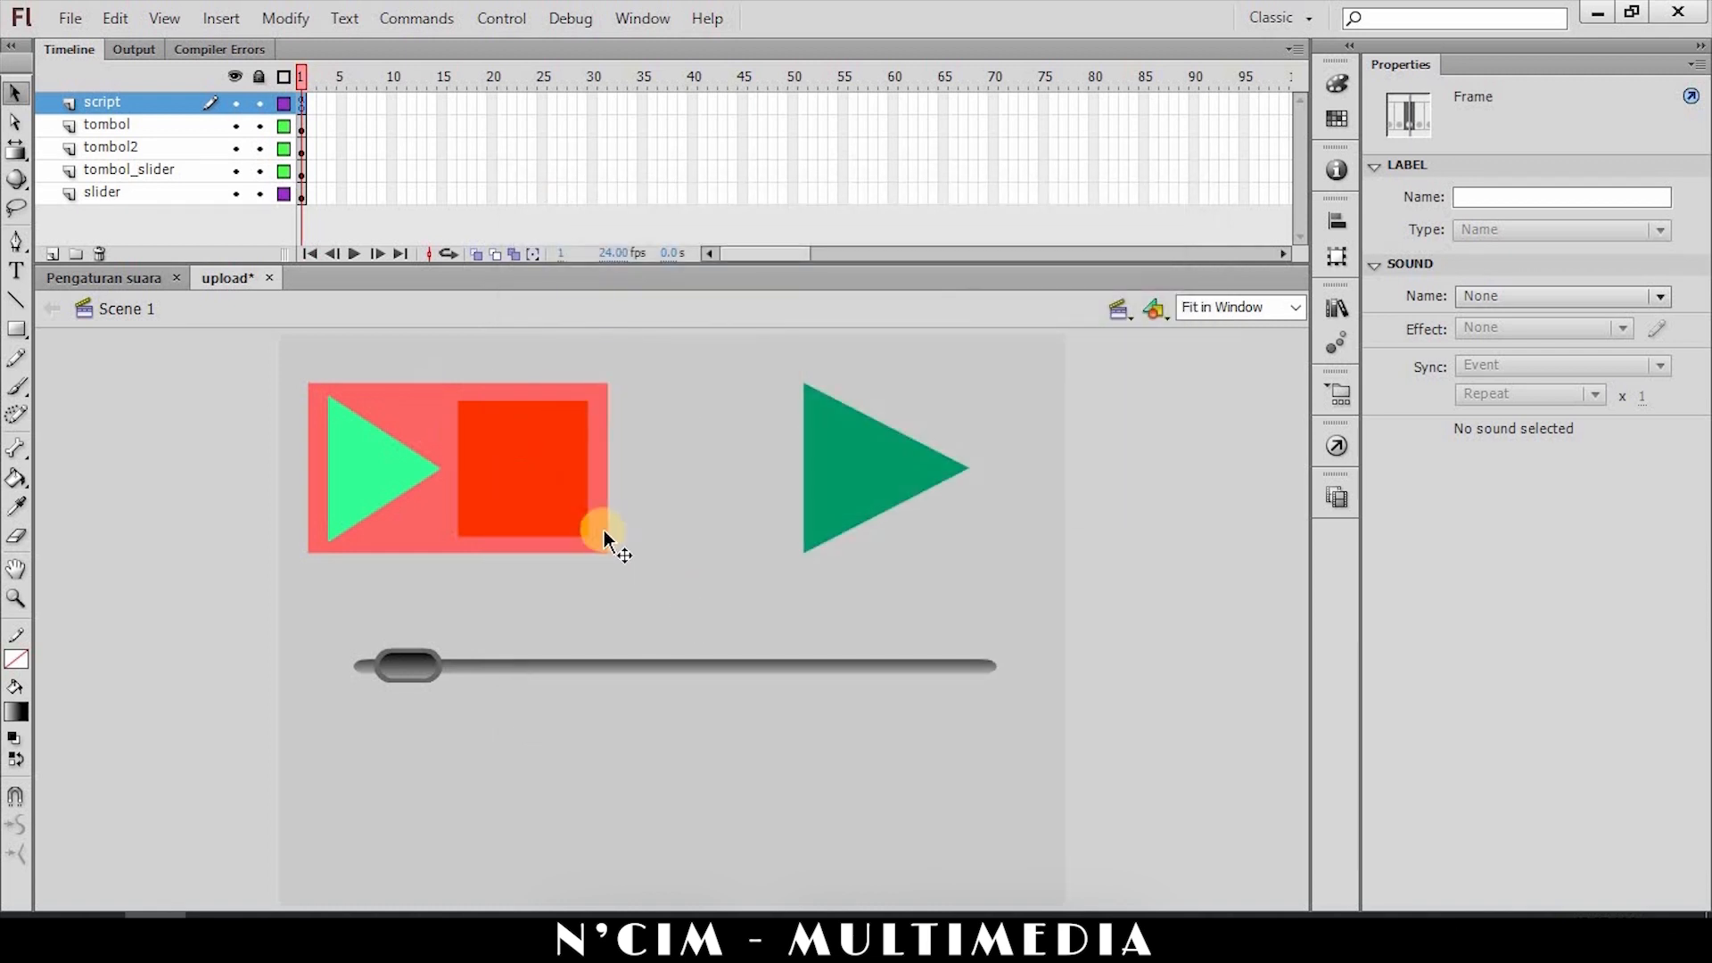
key(F9)
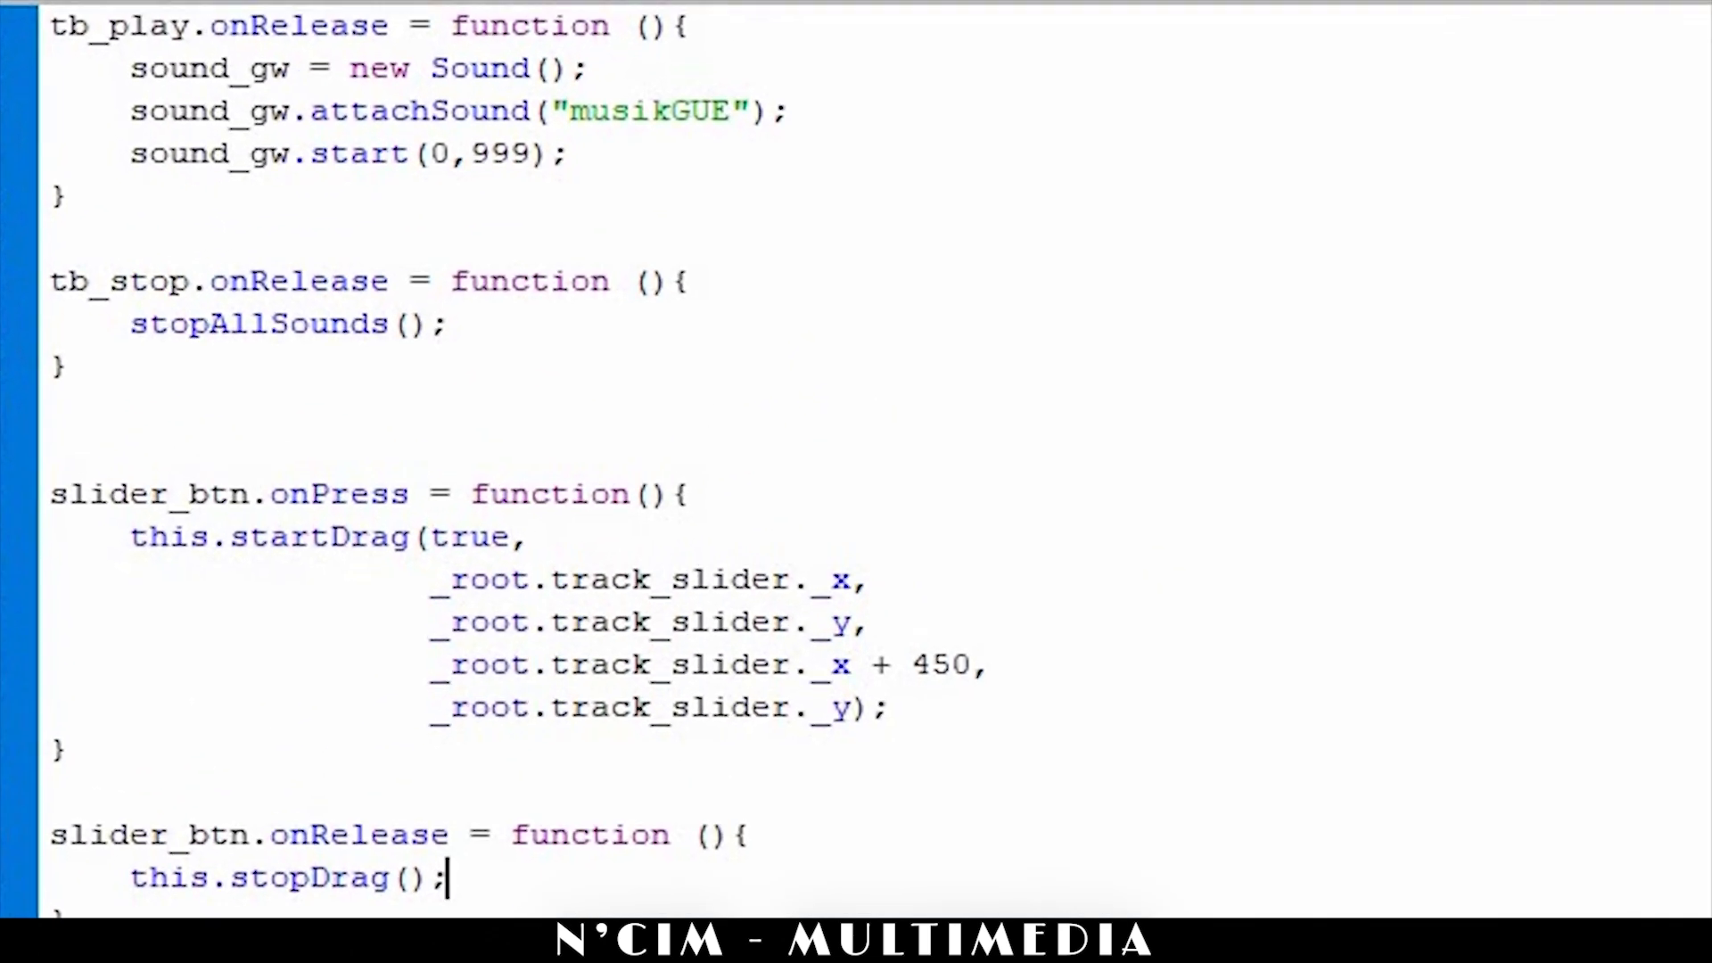
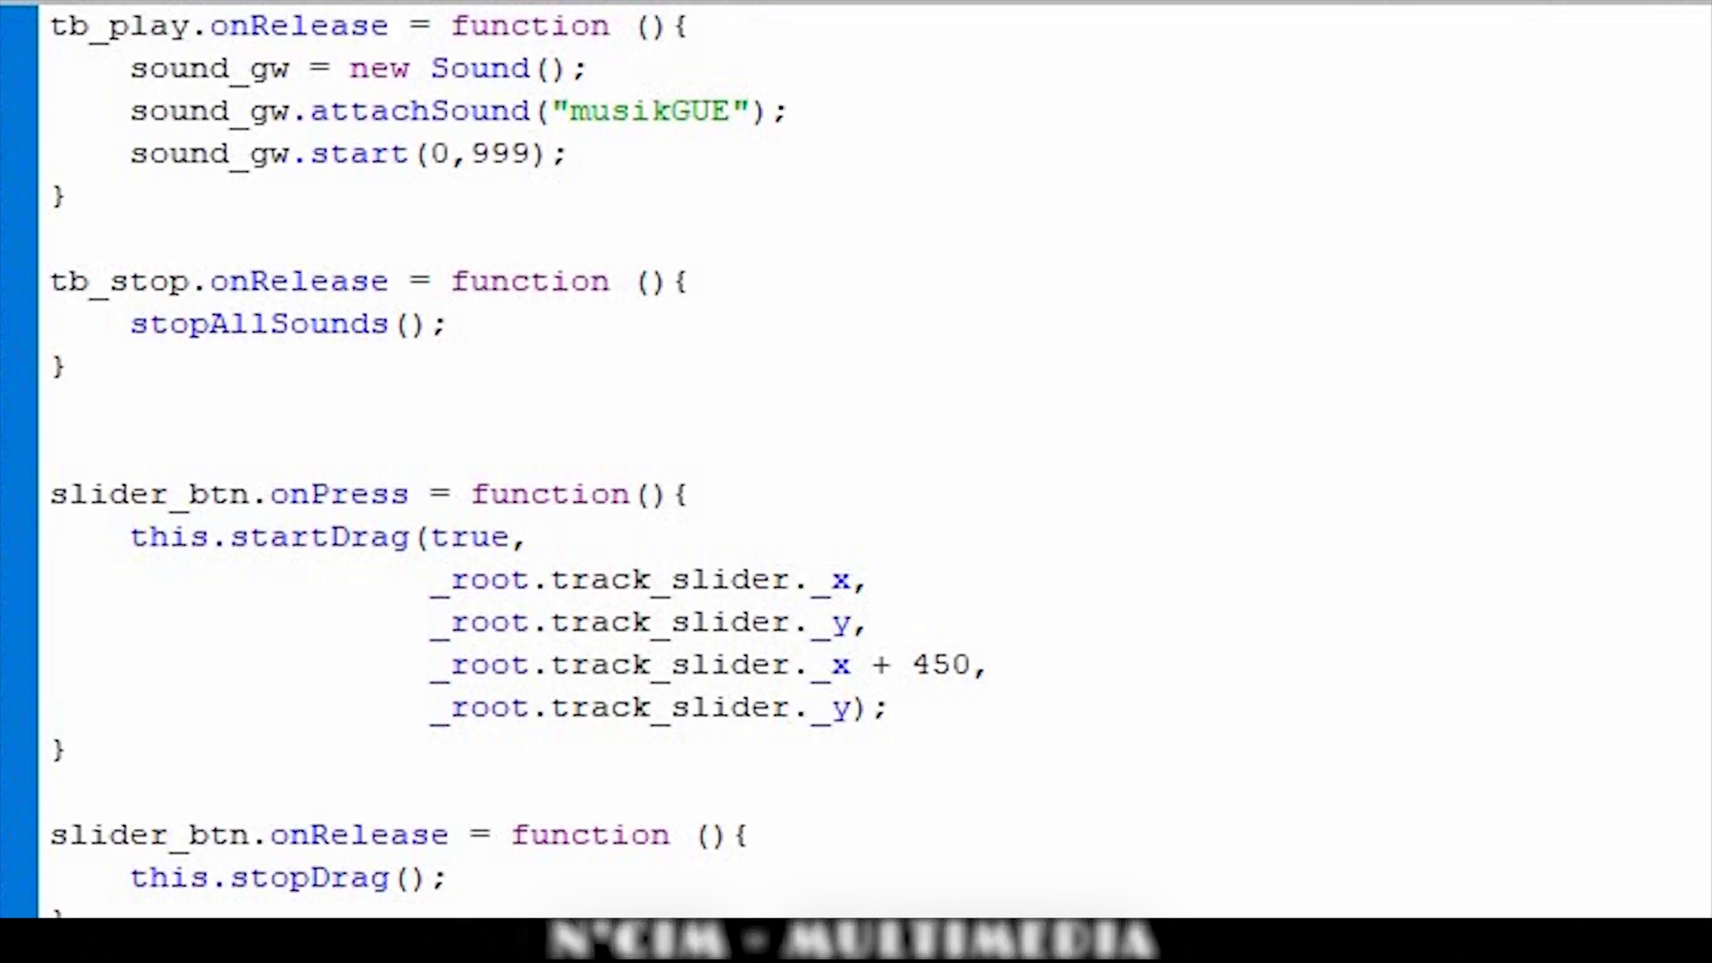
Below the onRelease handler, start a new statement with the instance name slider_btn.
click(258, 910)
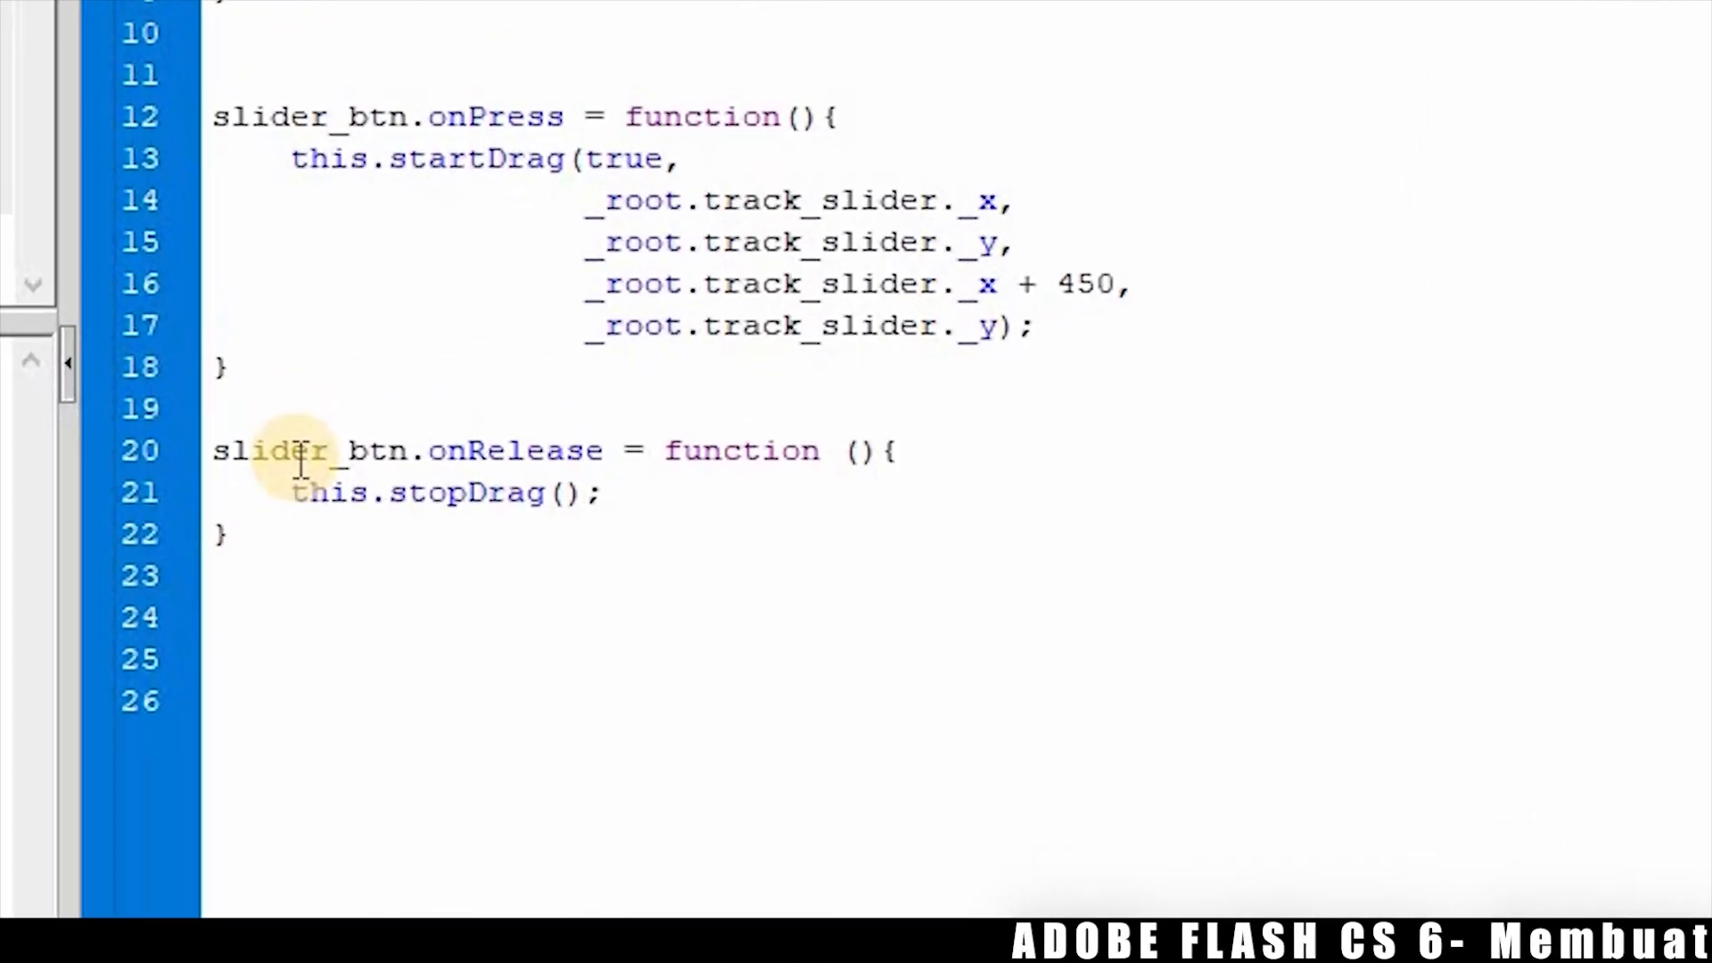
text(slider)
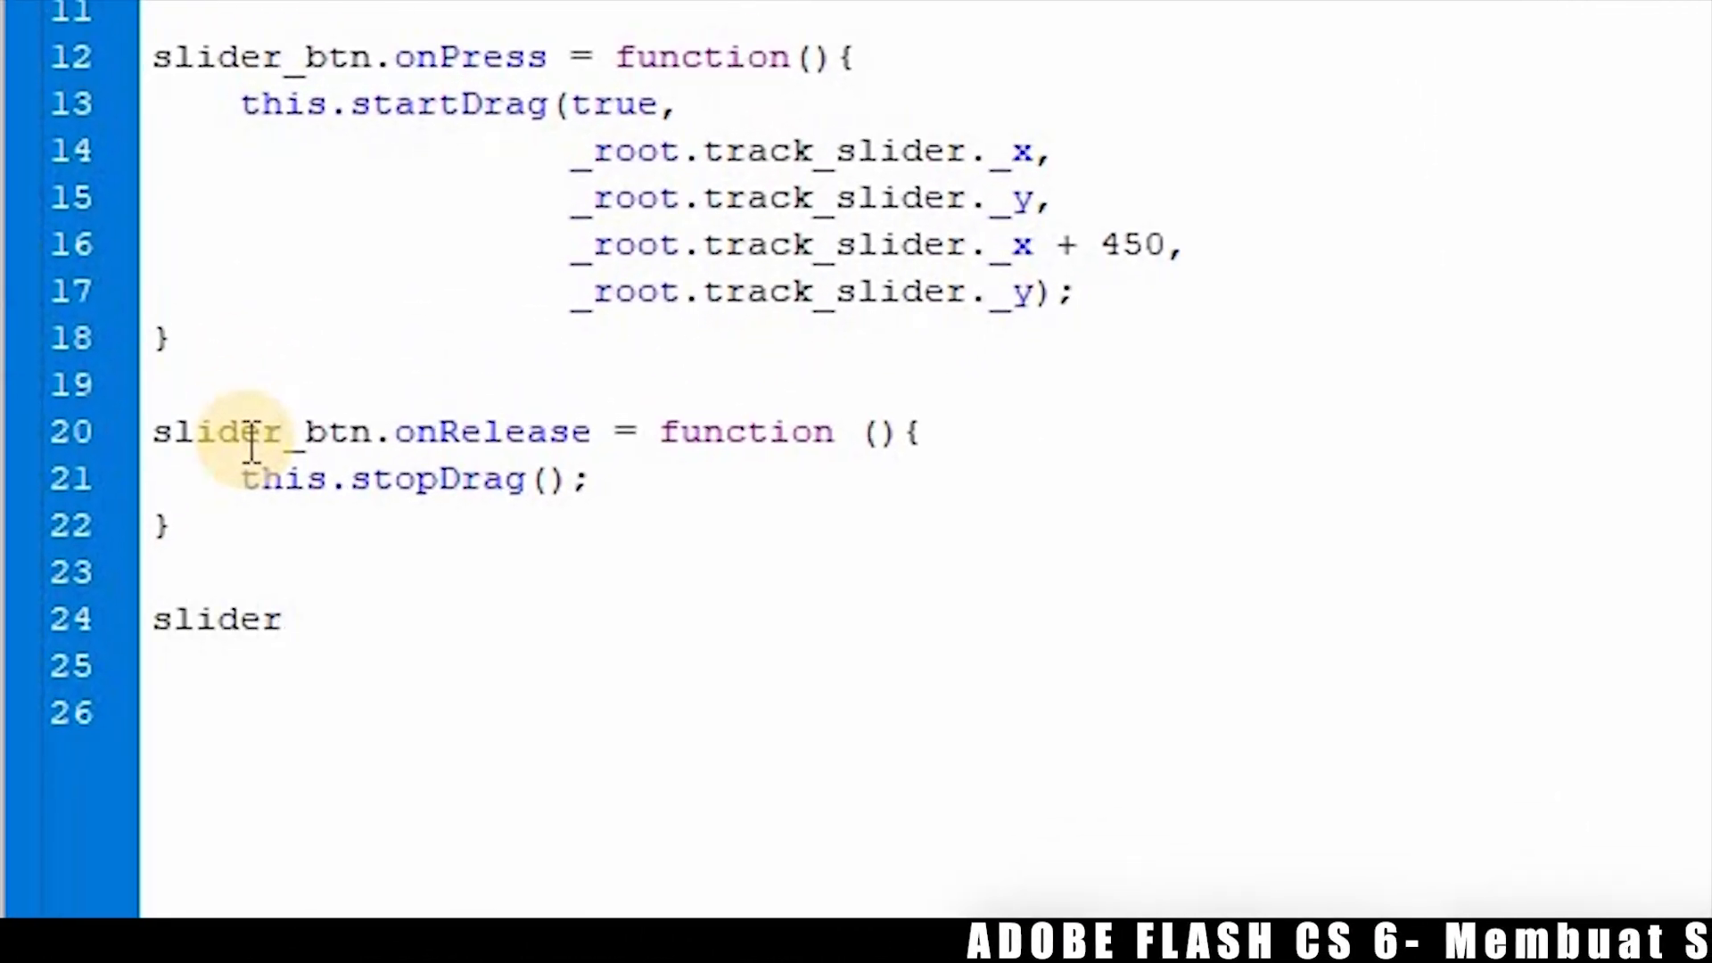
text(_btn)
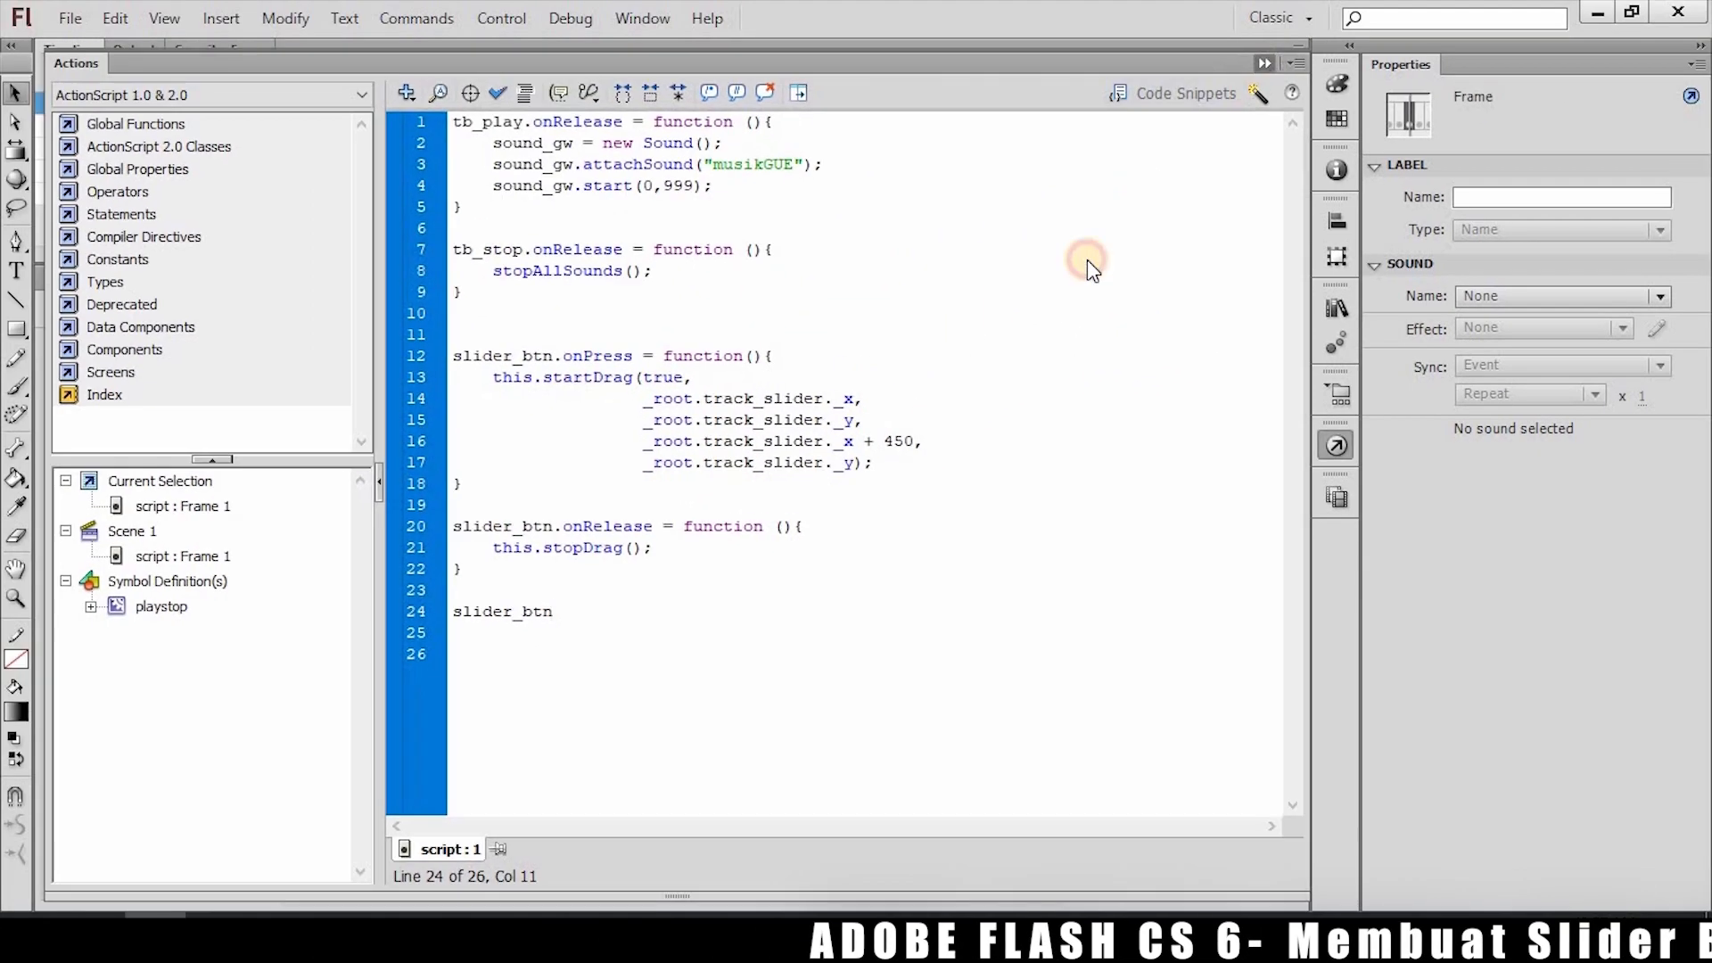
Test the movie by moving the slider button along its track and back to the start, close the preview and return to the script.
key(F9)
key(ctrl+Return)
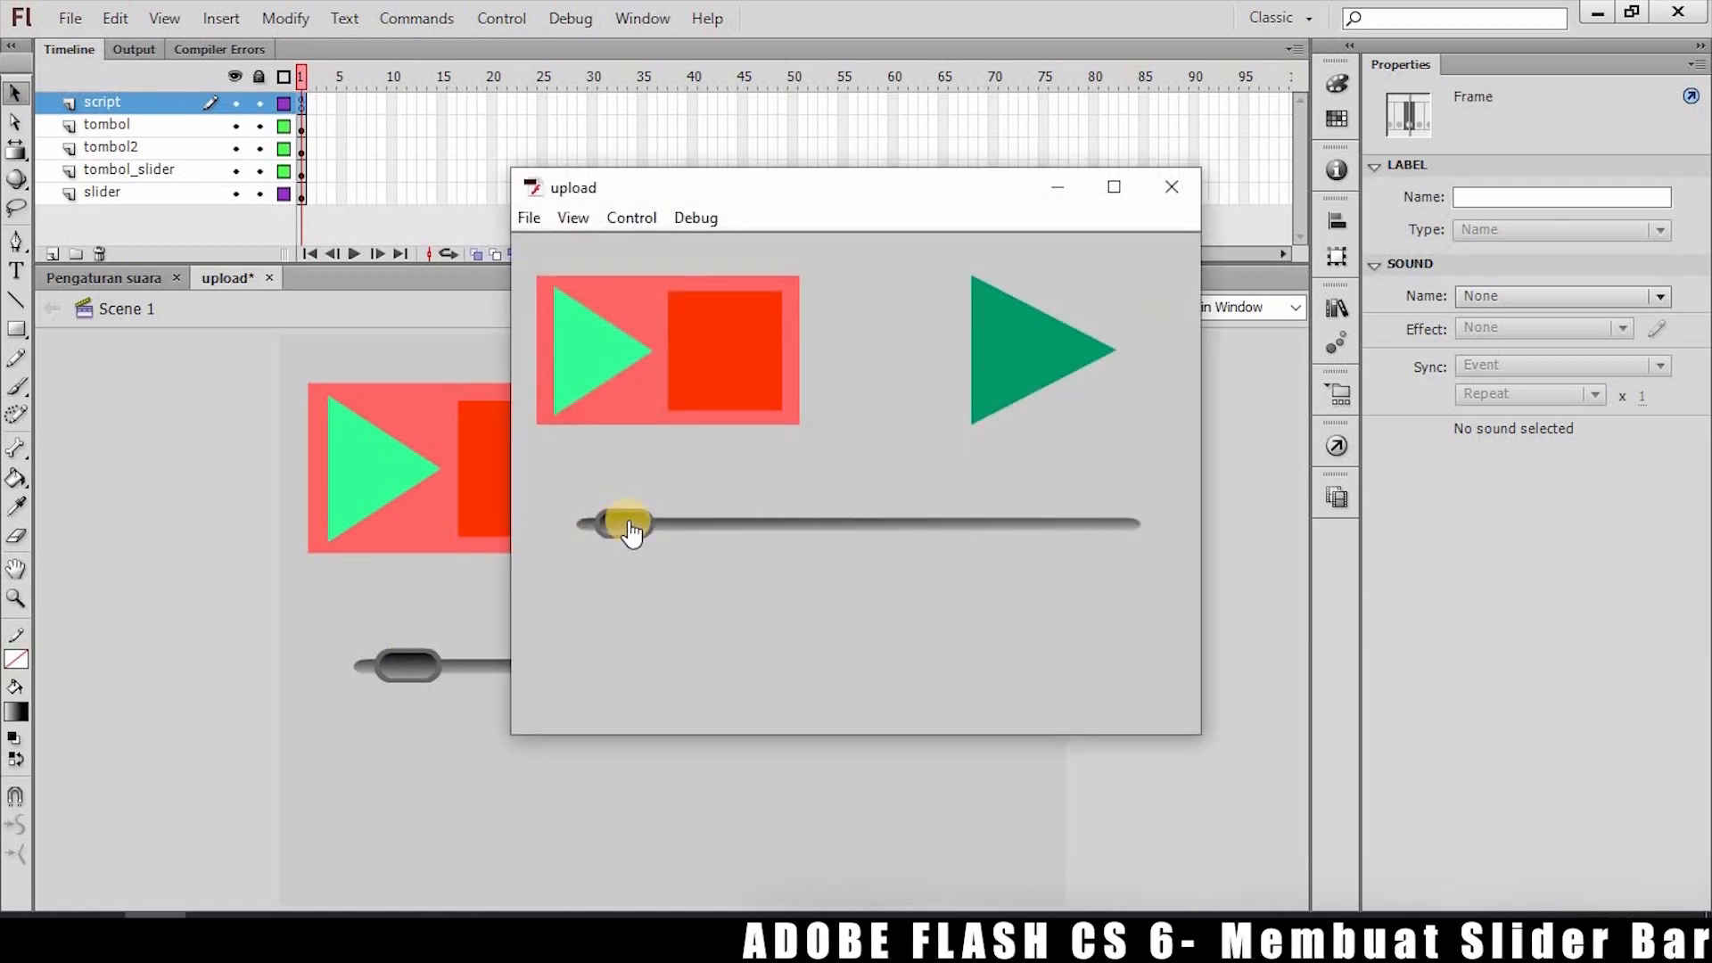
drag(633, 532, 886, 532)
drag(609, 526, 576, 542)
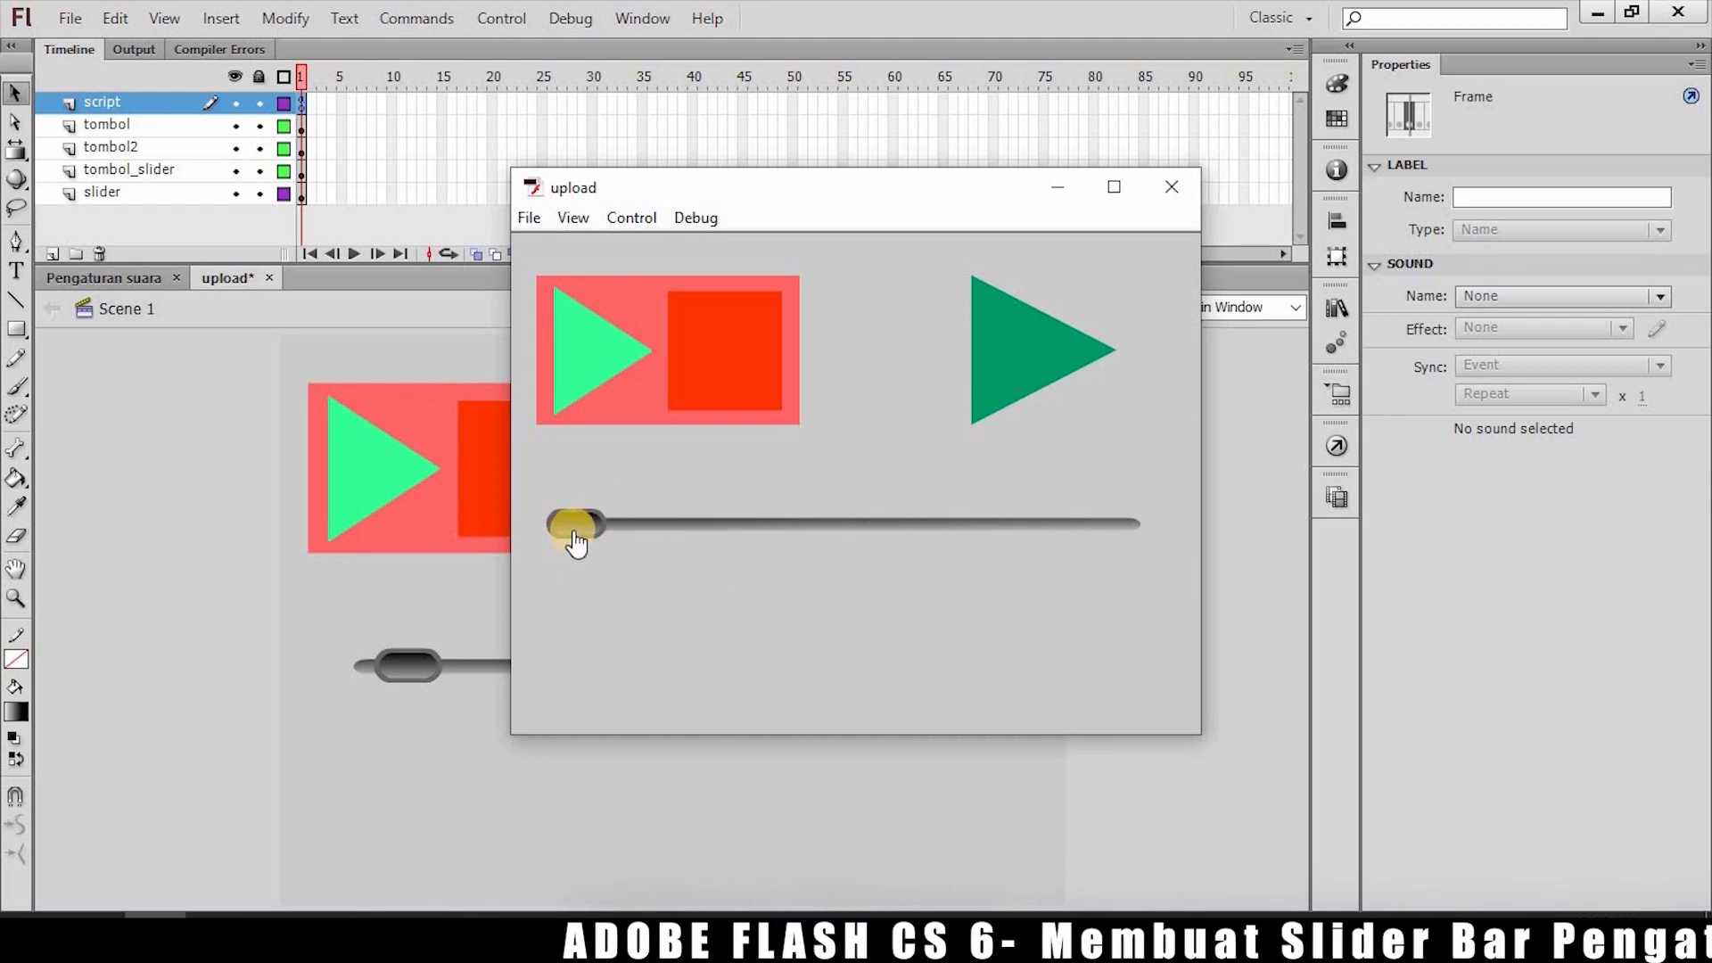
click(1175, 198)
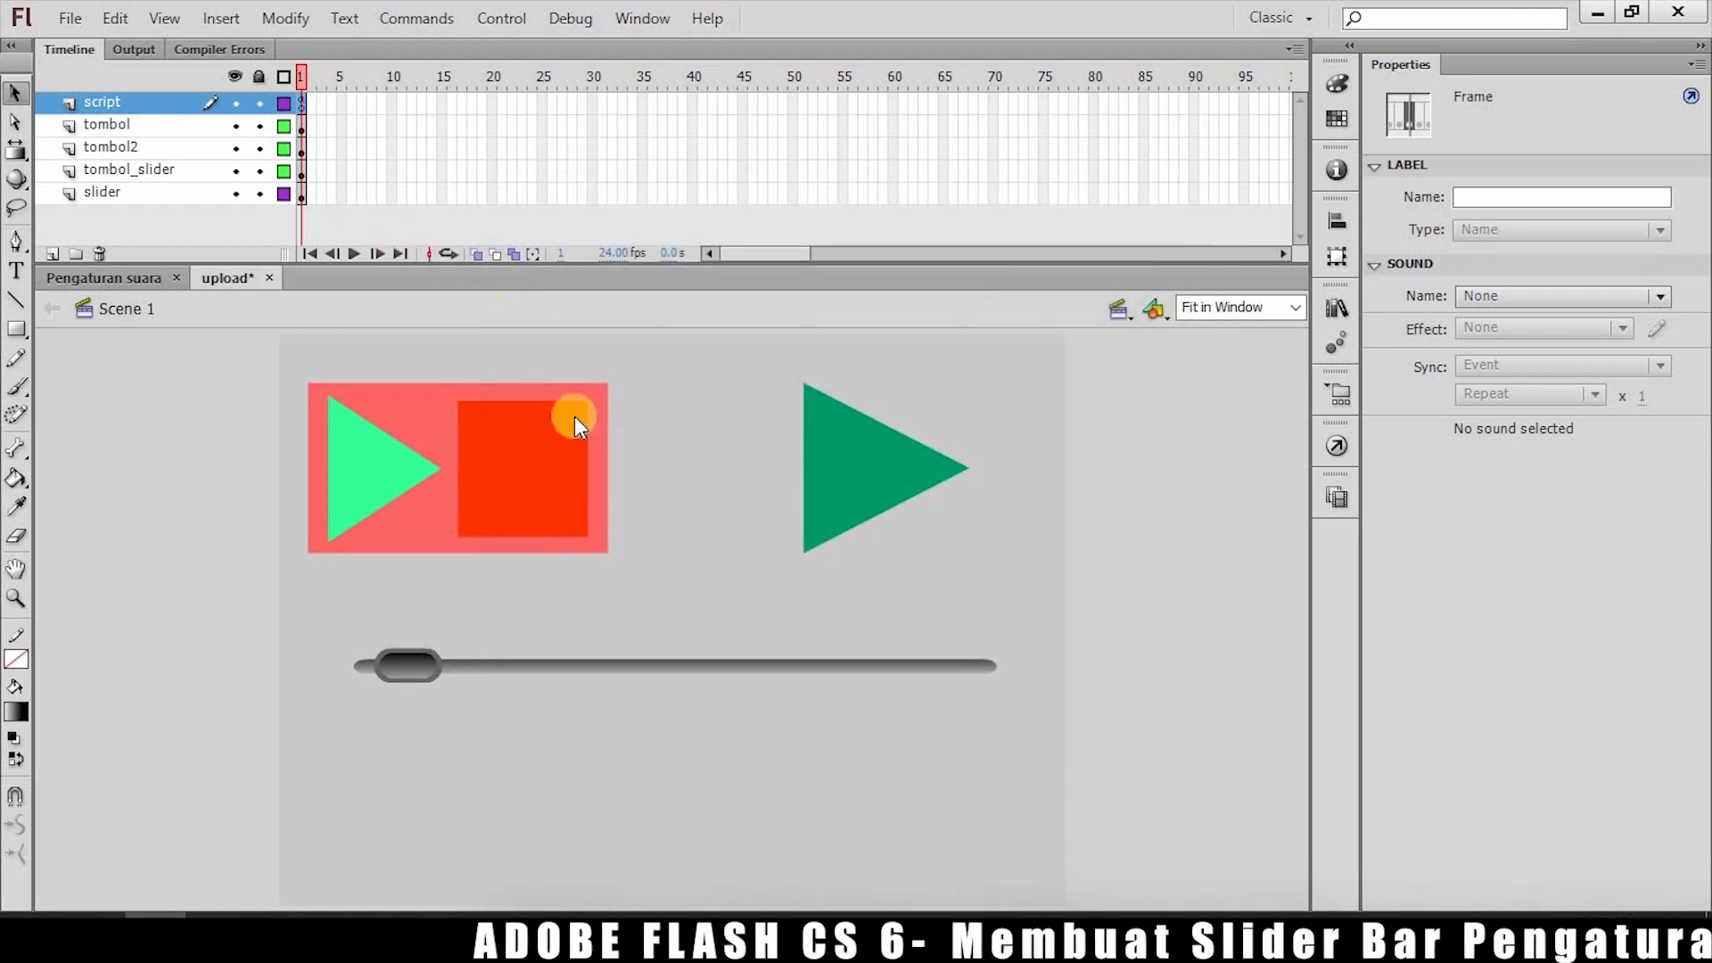
key(F9)
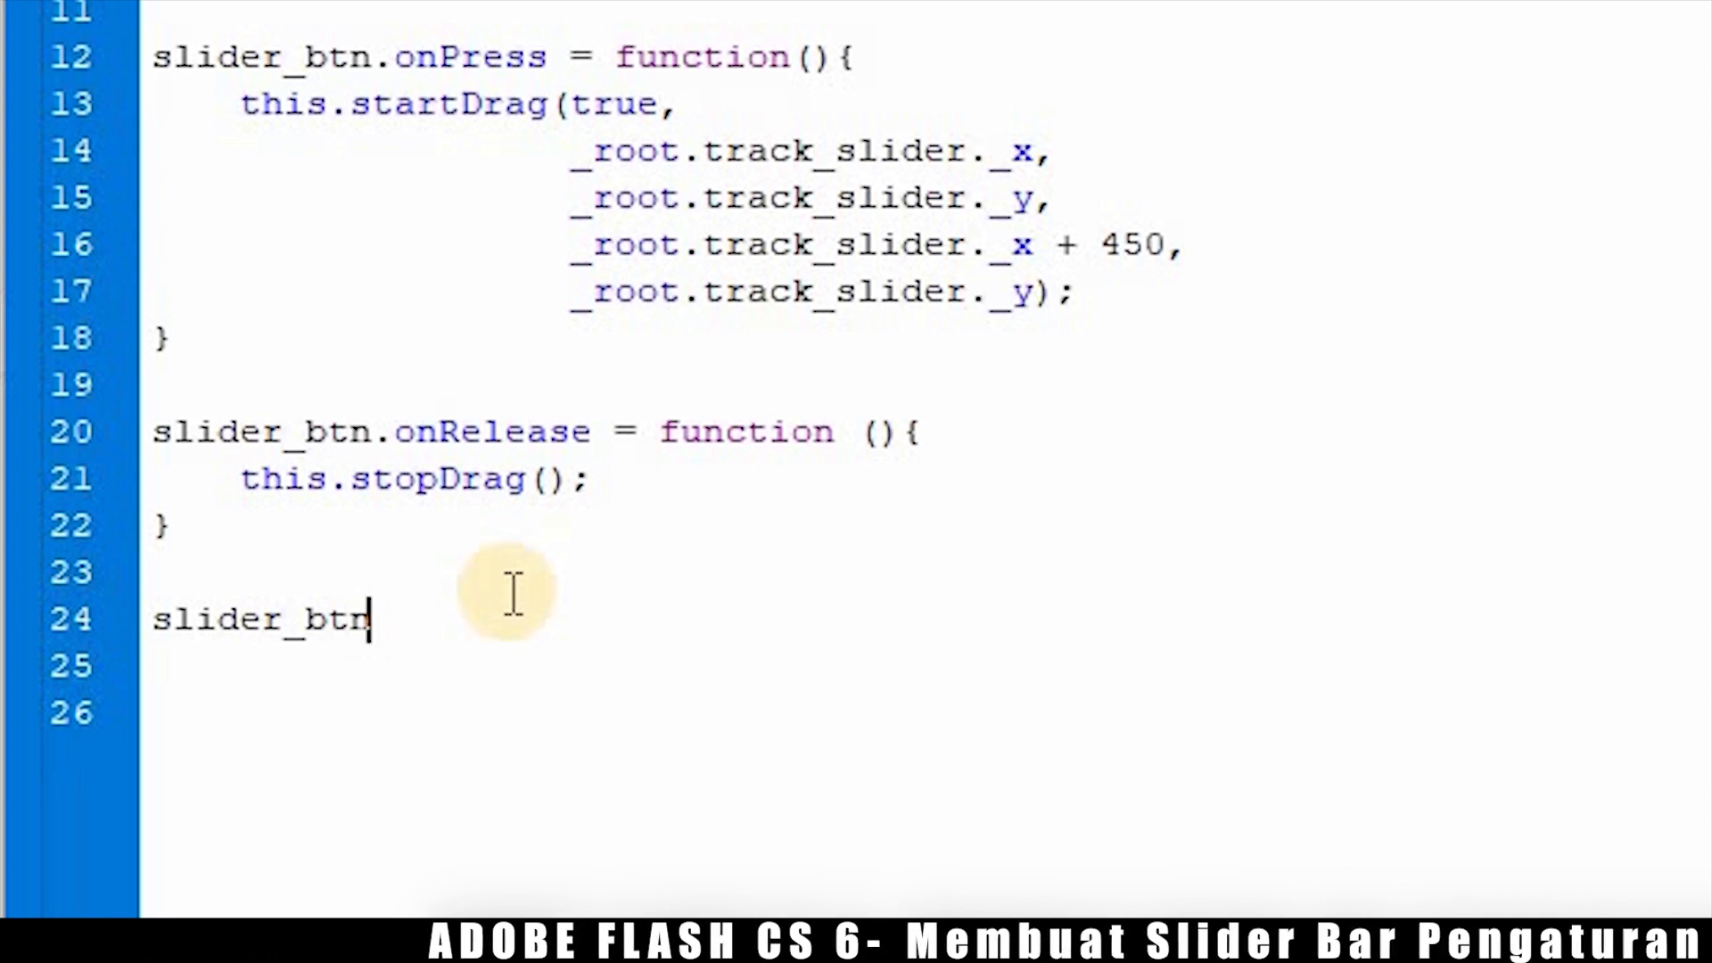
Complete the slider_btn line as the empty handler slider_btn.onMouseMove = function(){ } with a line for its body.
text(.)
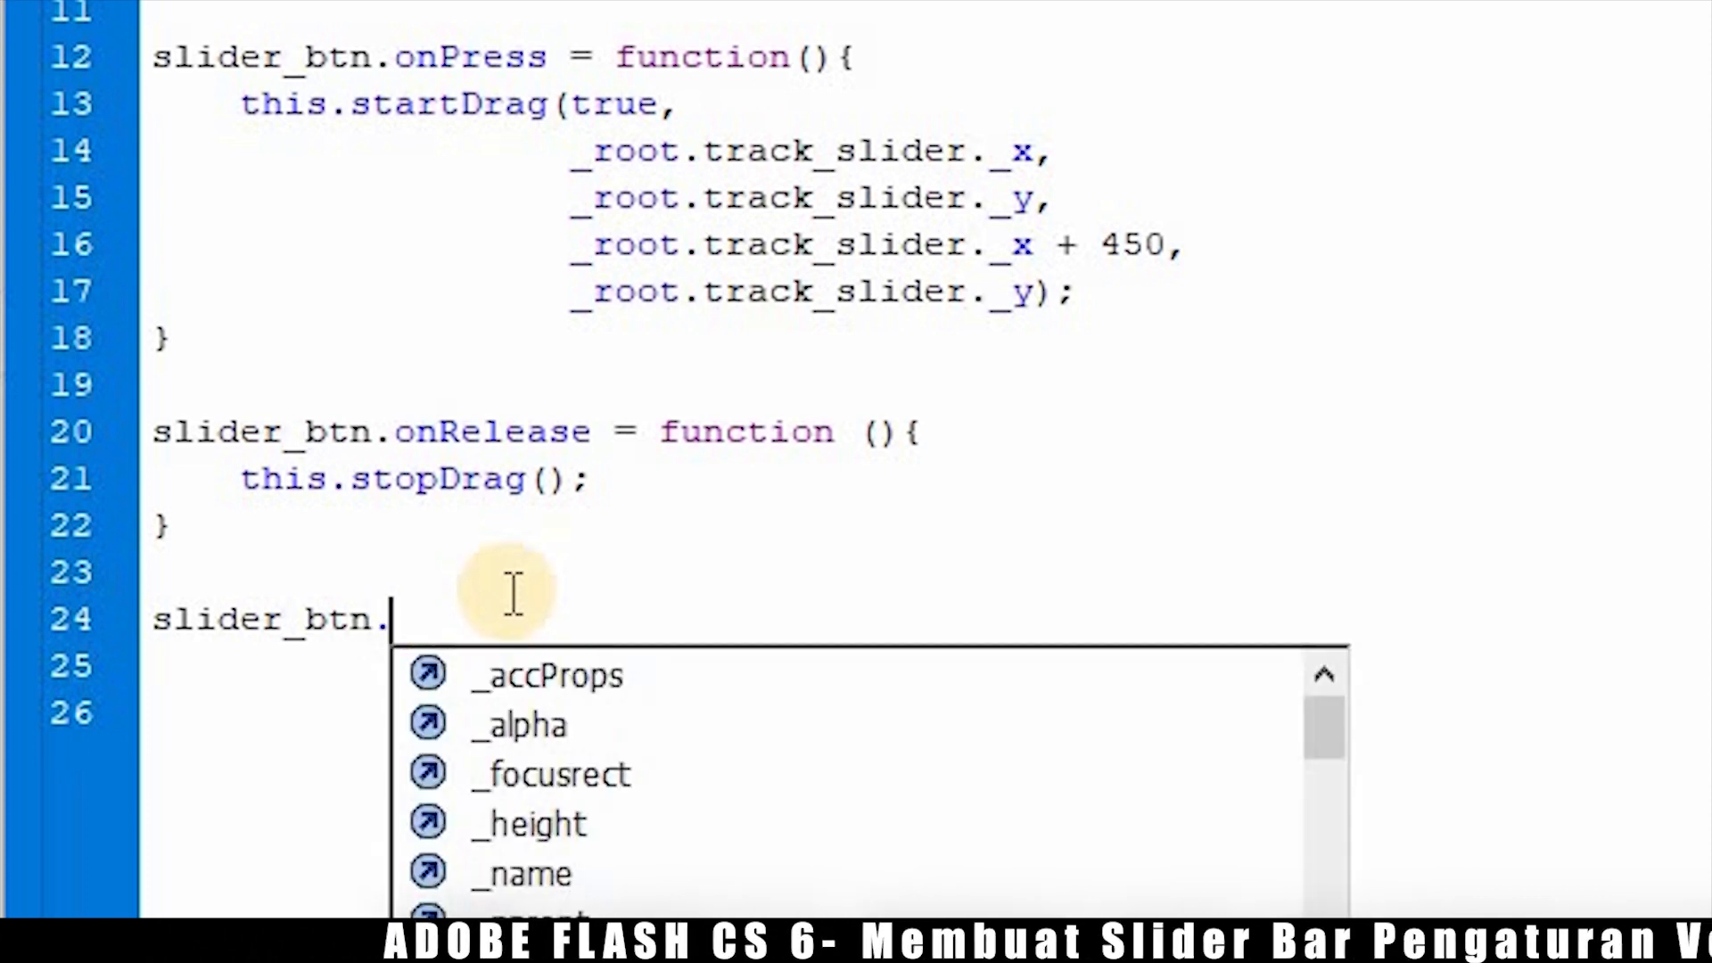
text(onM)
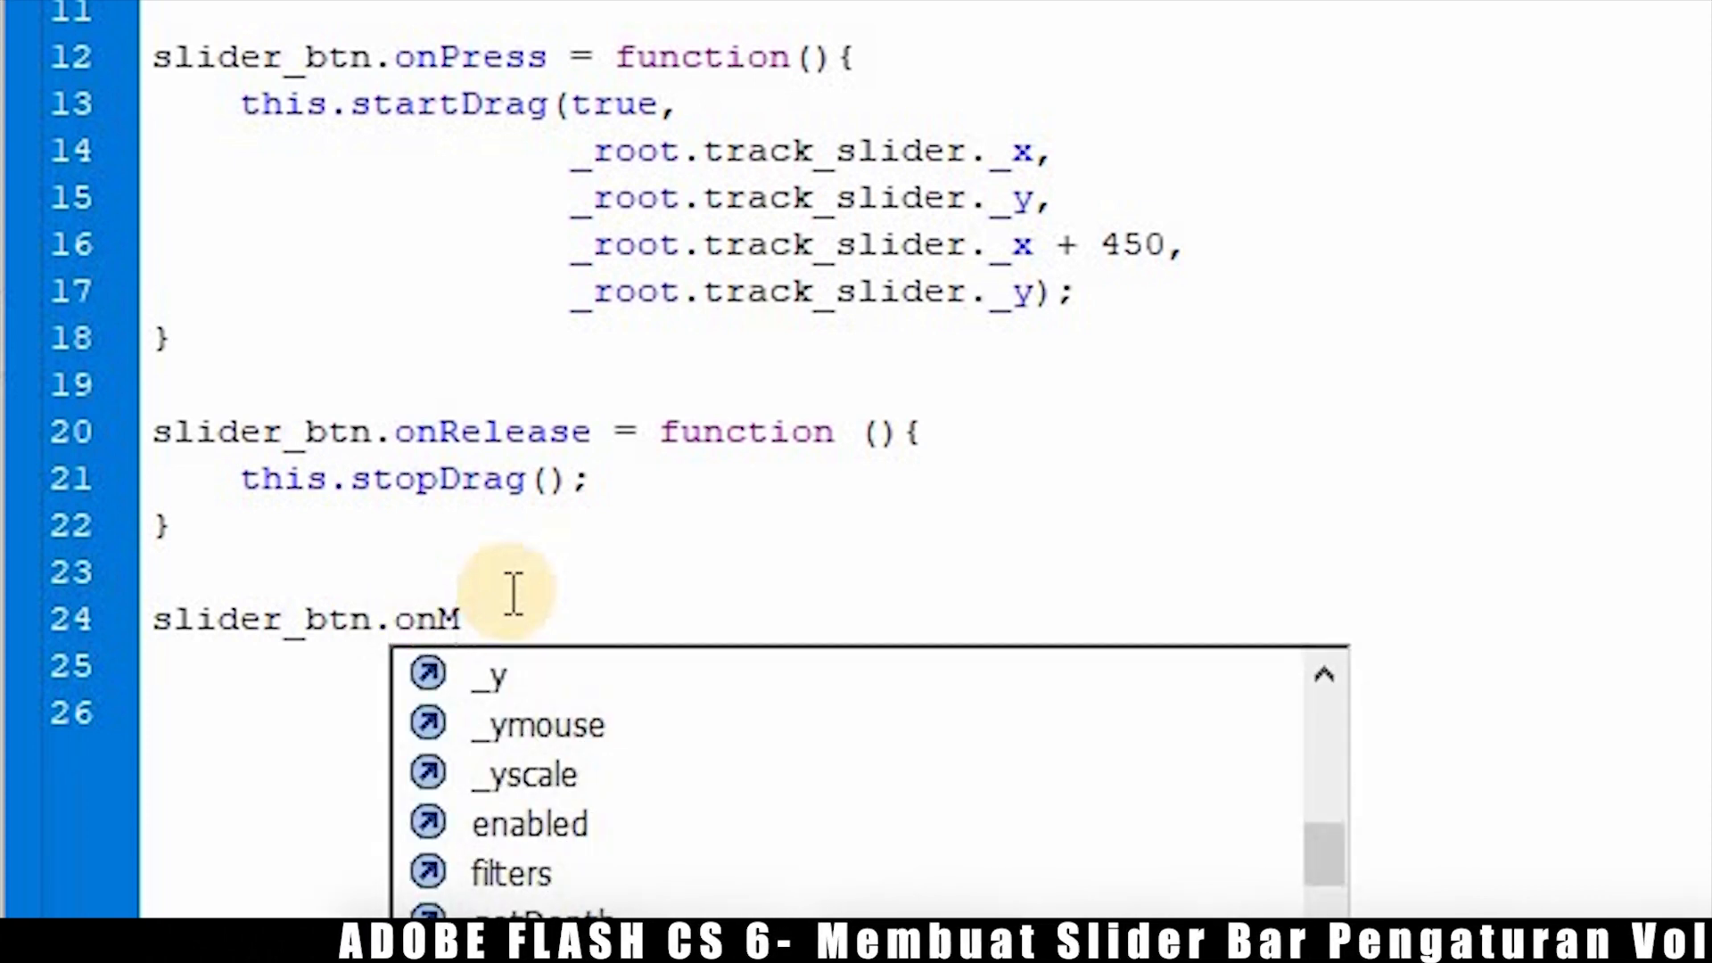
text(ouse)
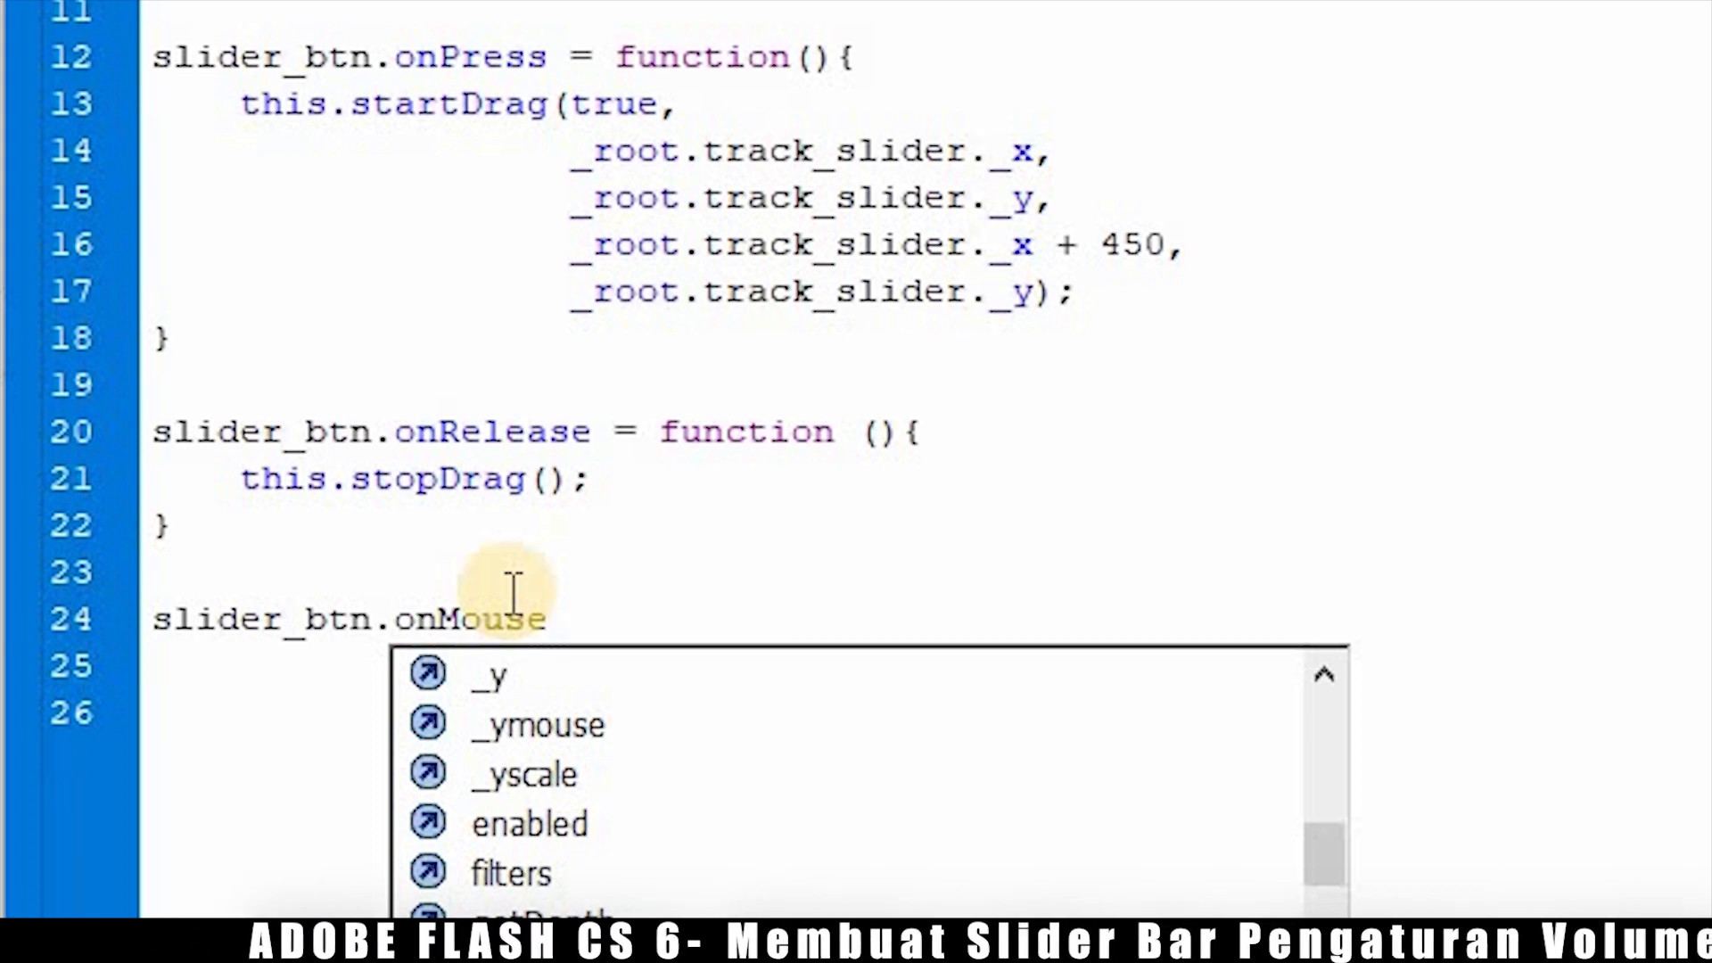
text(Move)
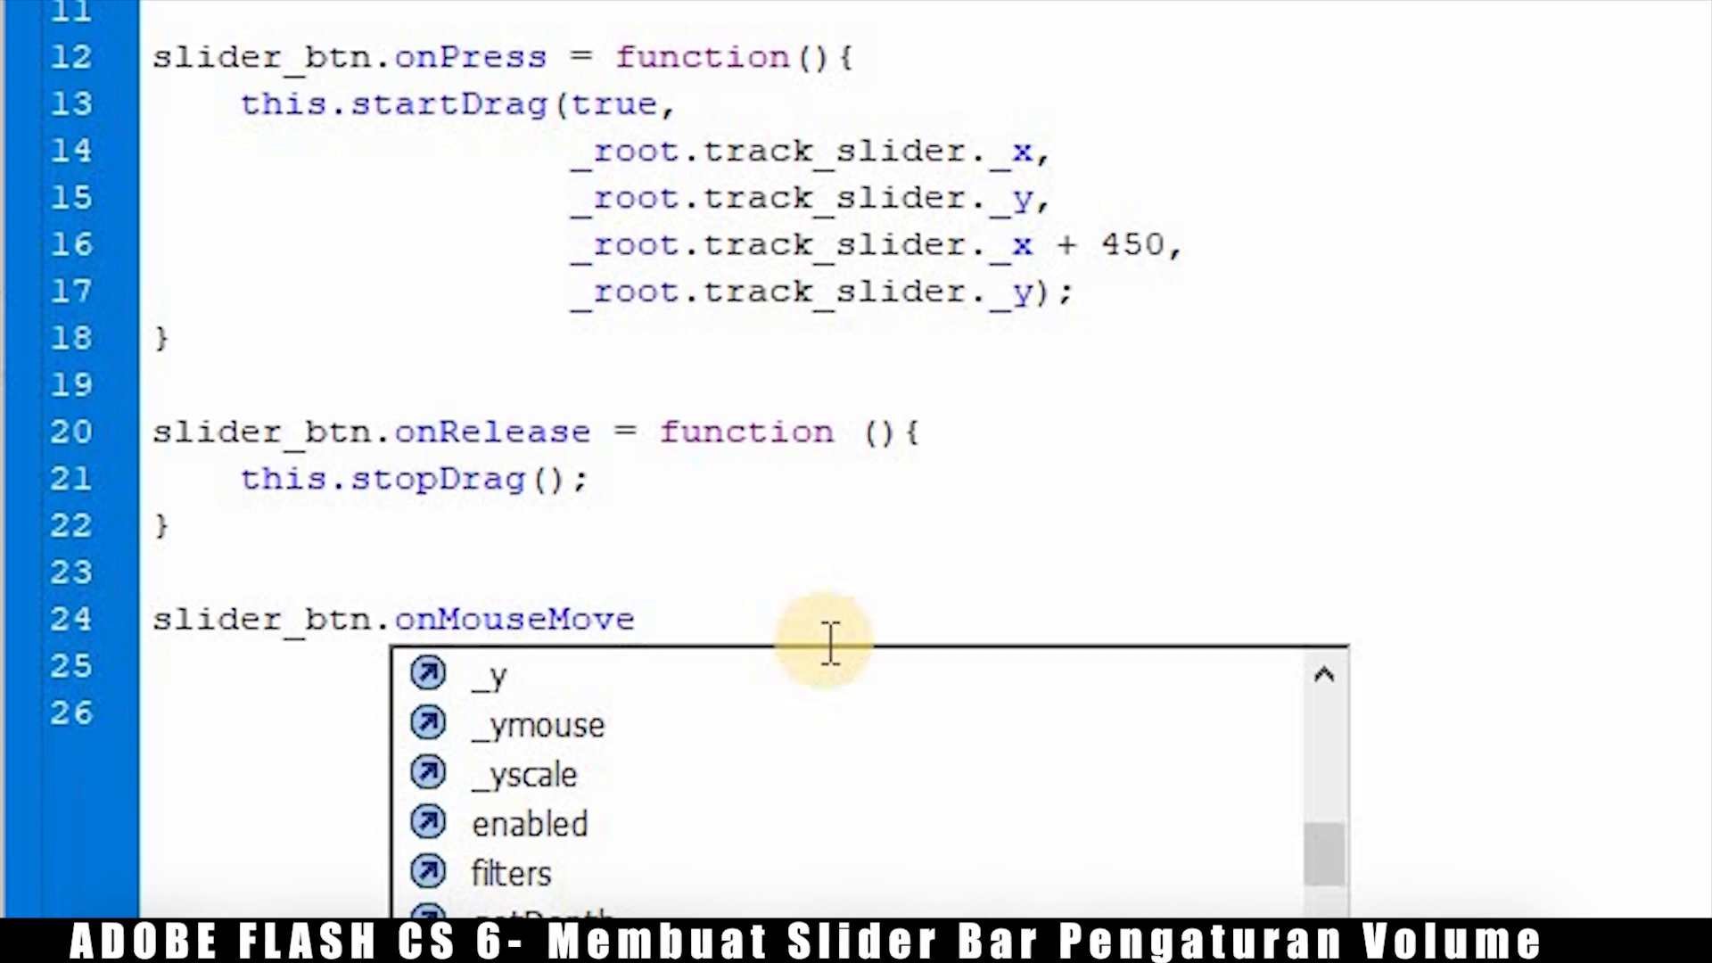
text(= fu)
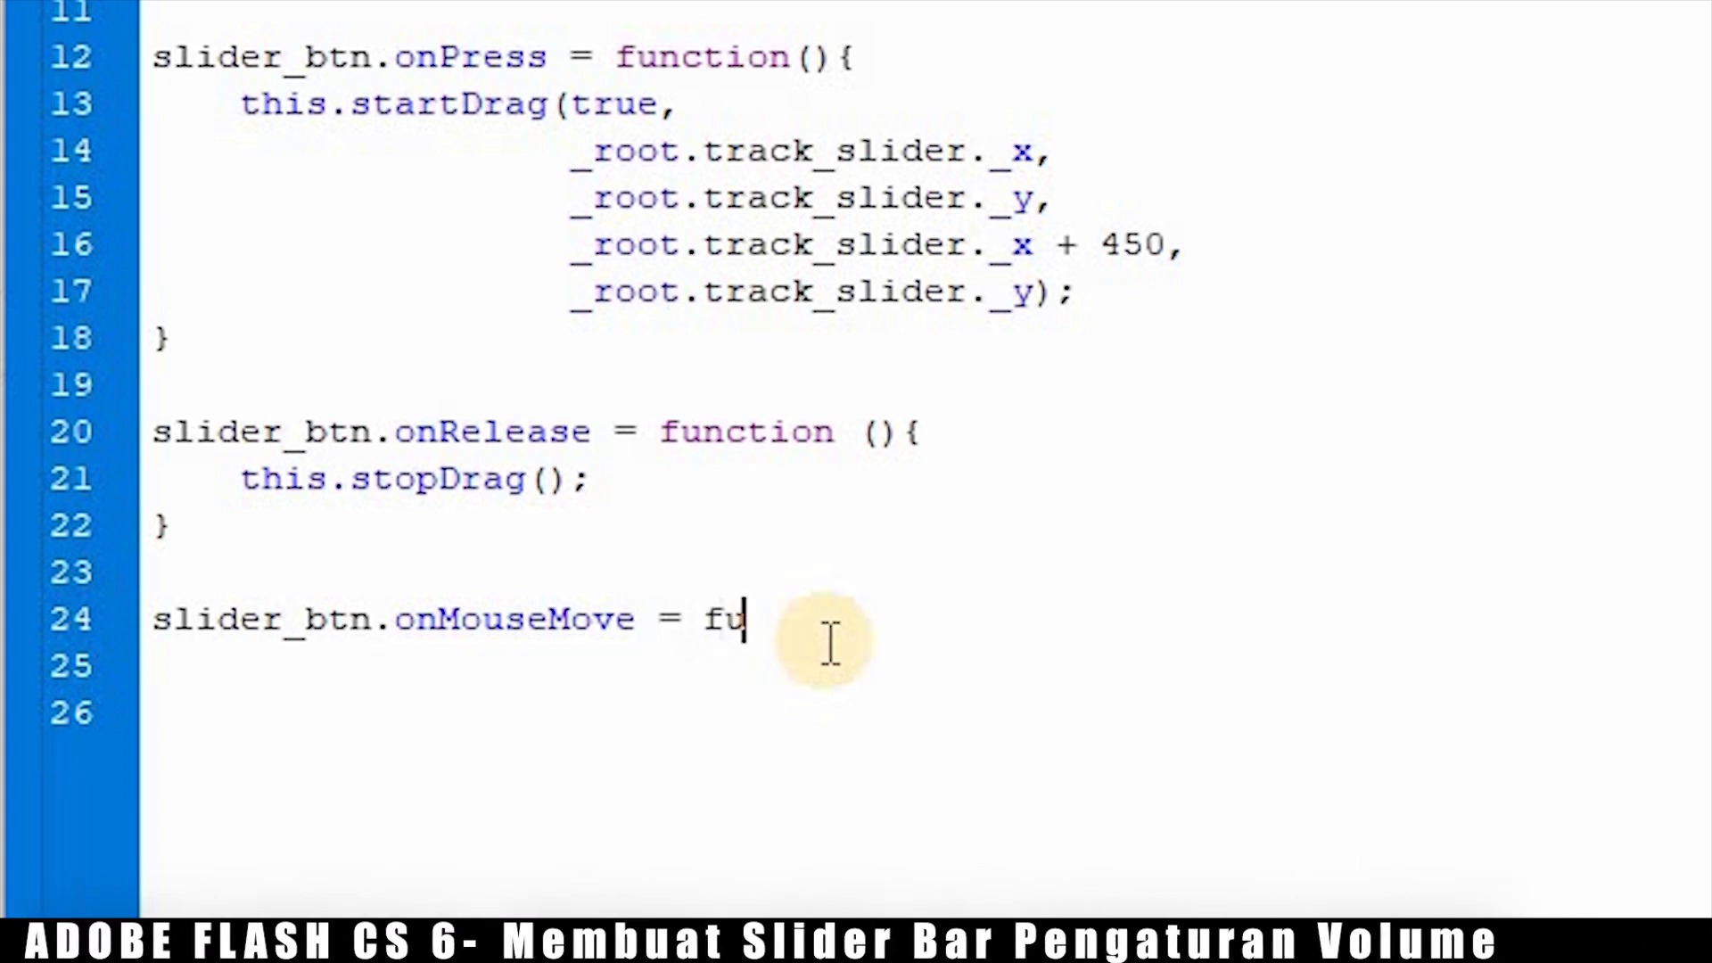
text(nction())
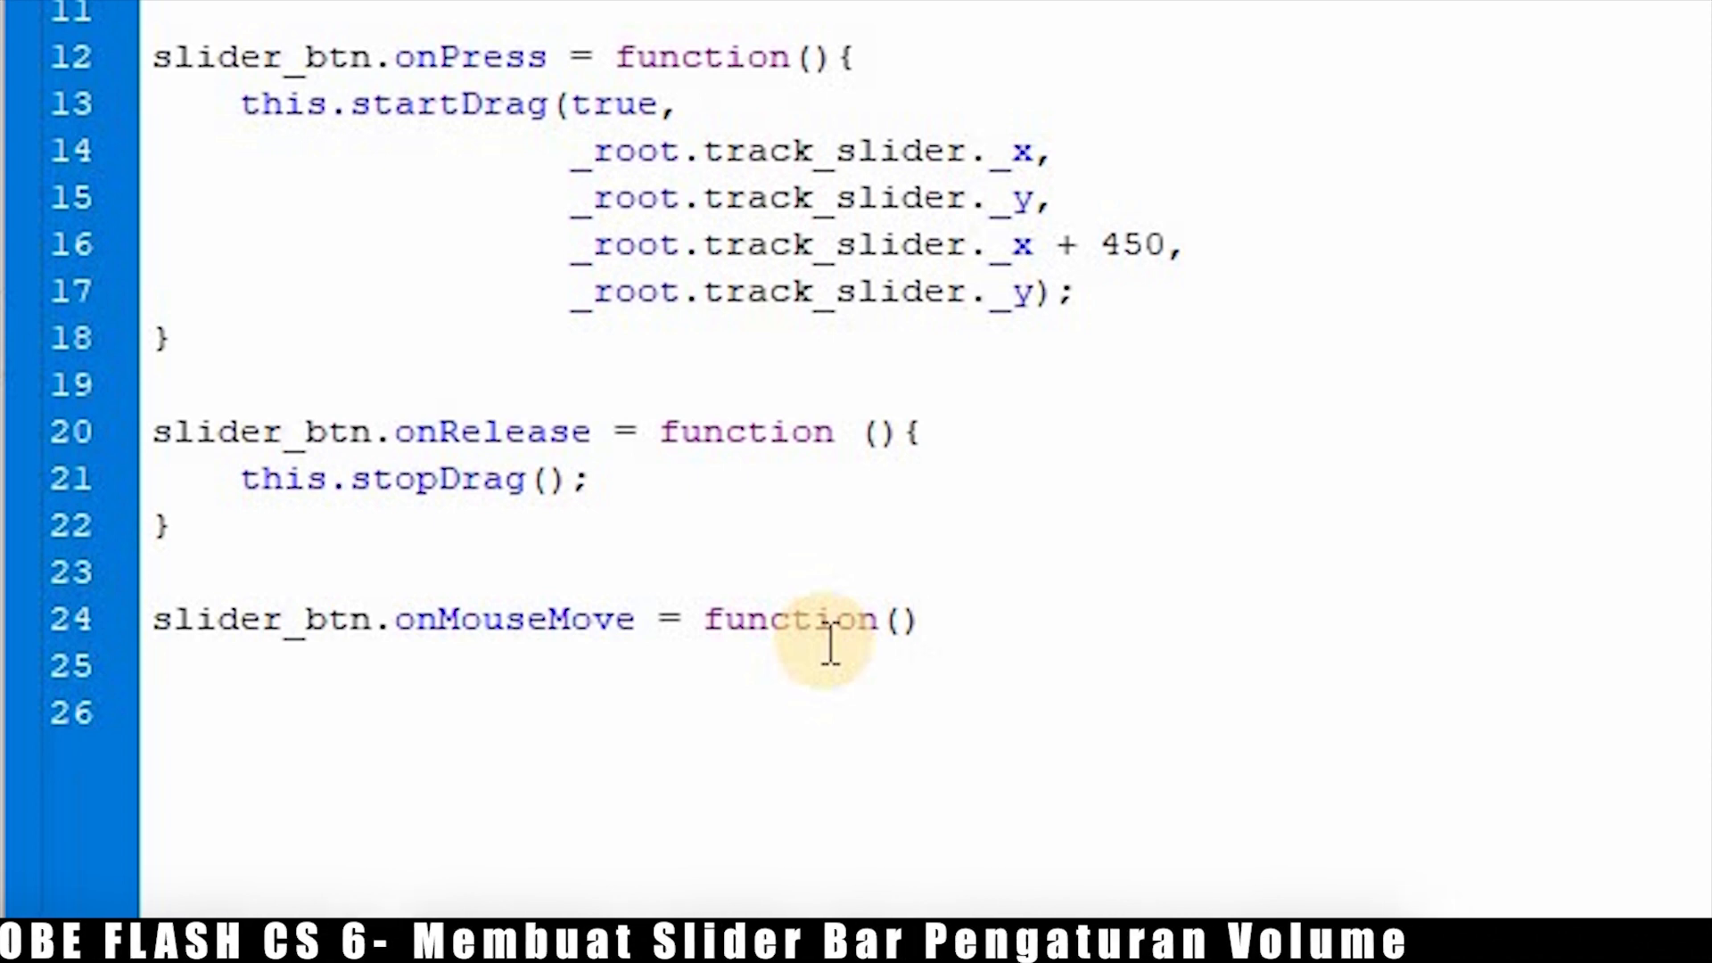
text({)
key(Return)
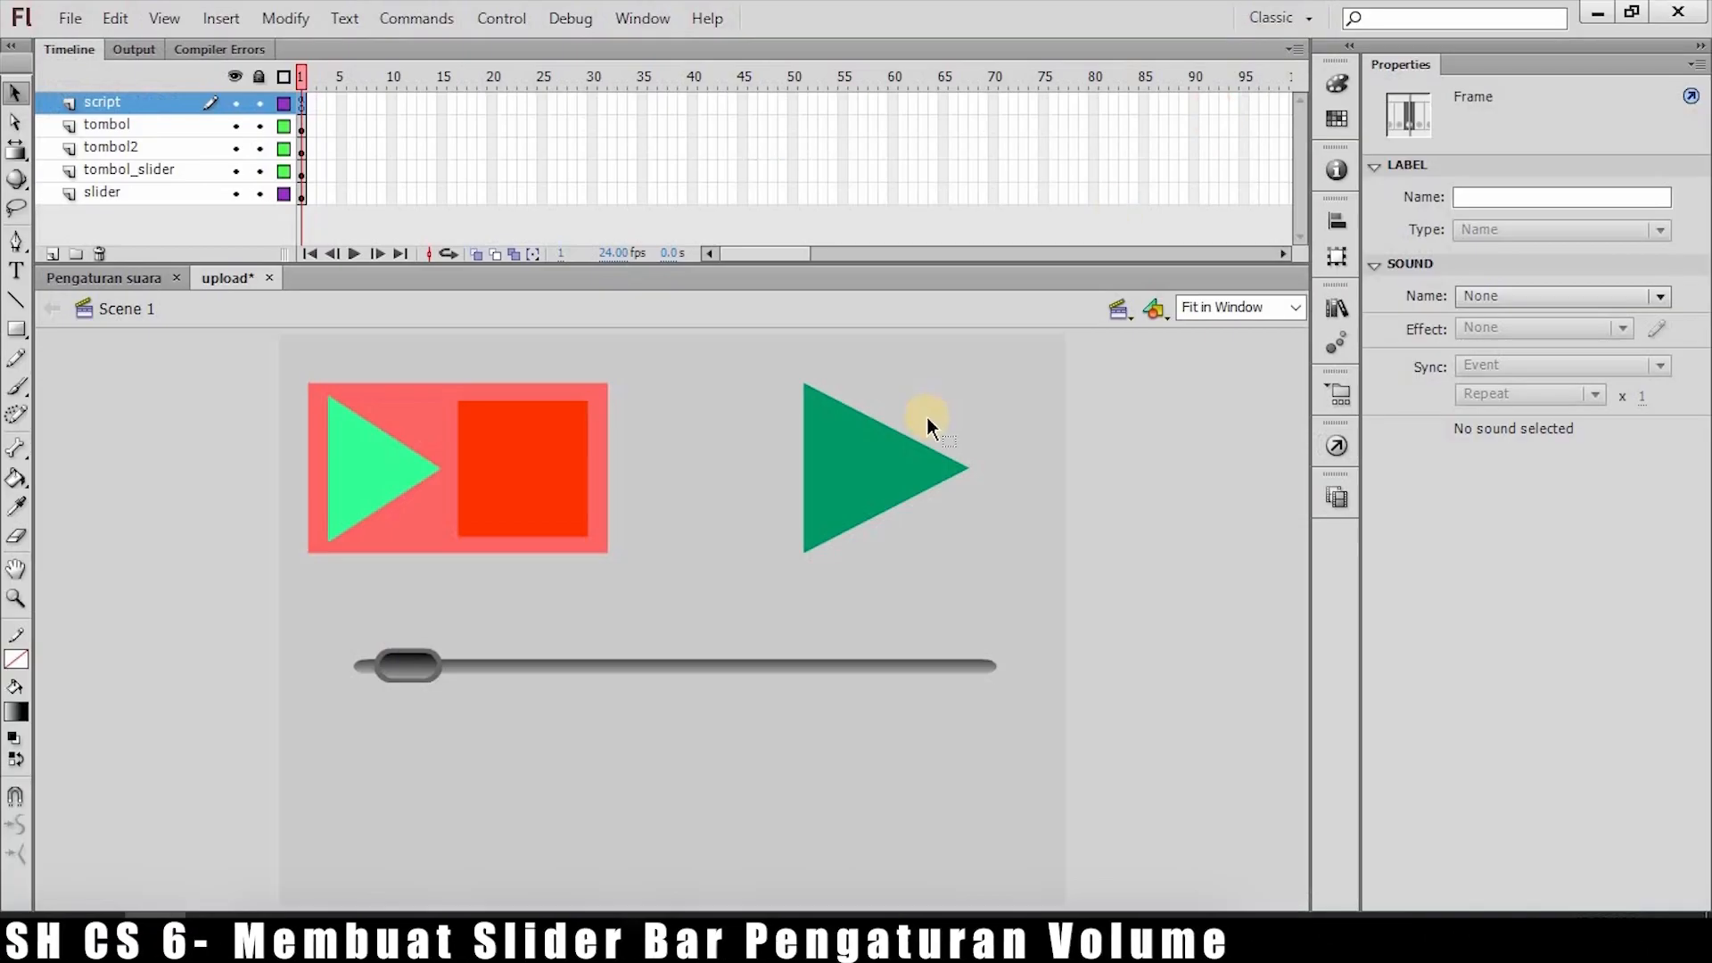
Test the movie by moving the slider button partway along its track, close the preview and reopen the script.
key(ctrl+Return)
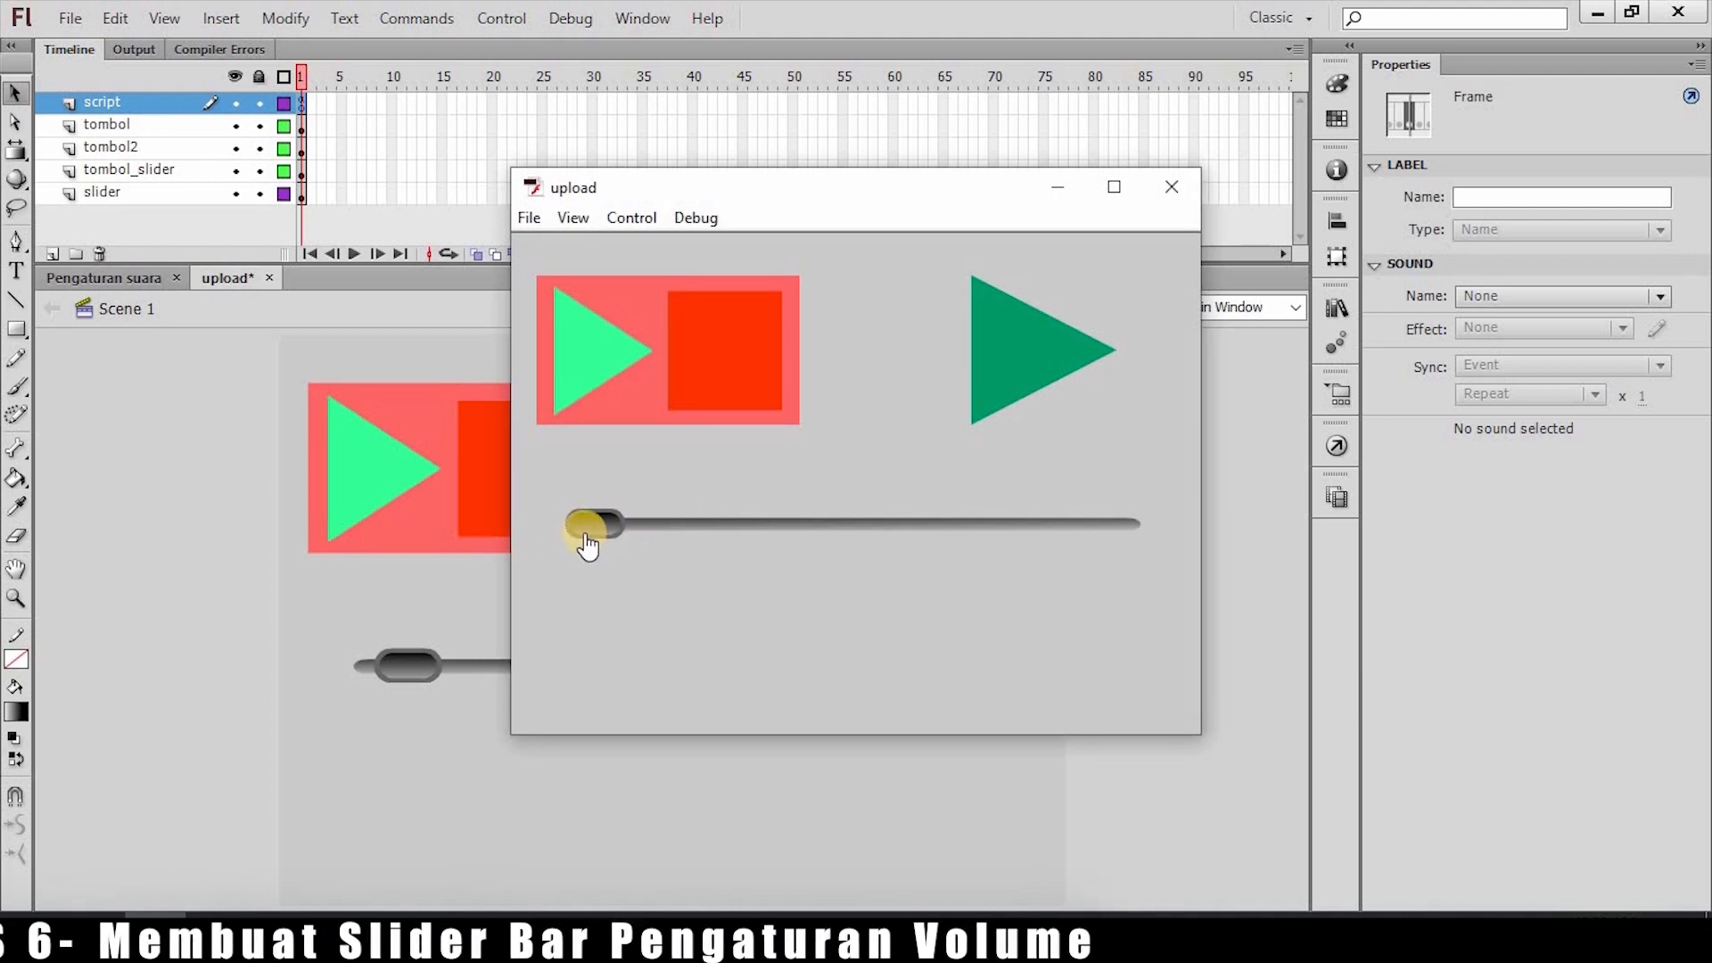
drag(586, 538, 978, 530)
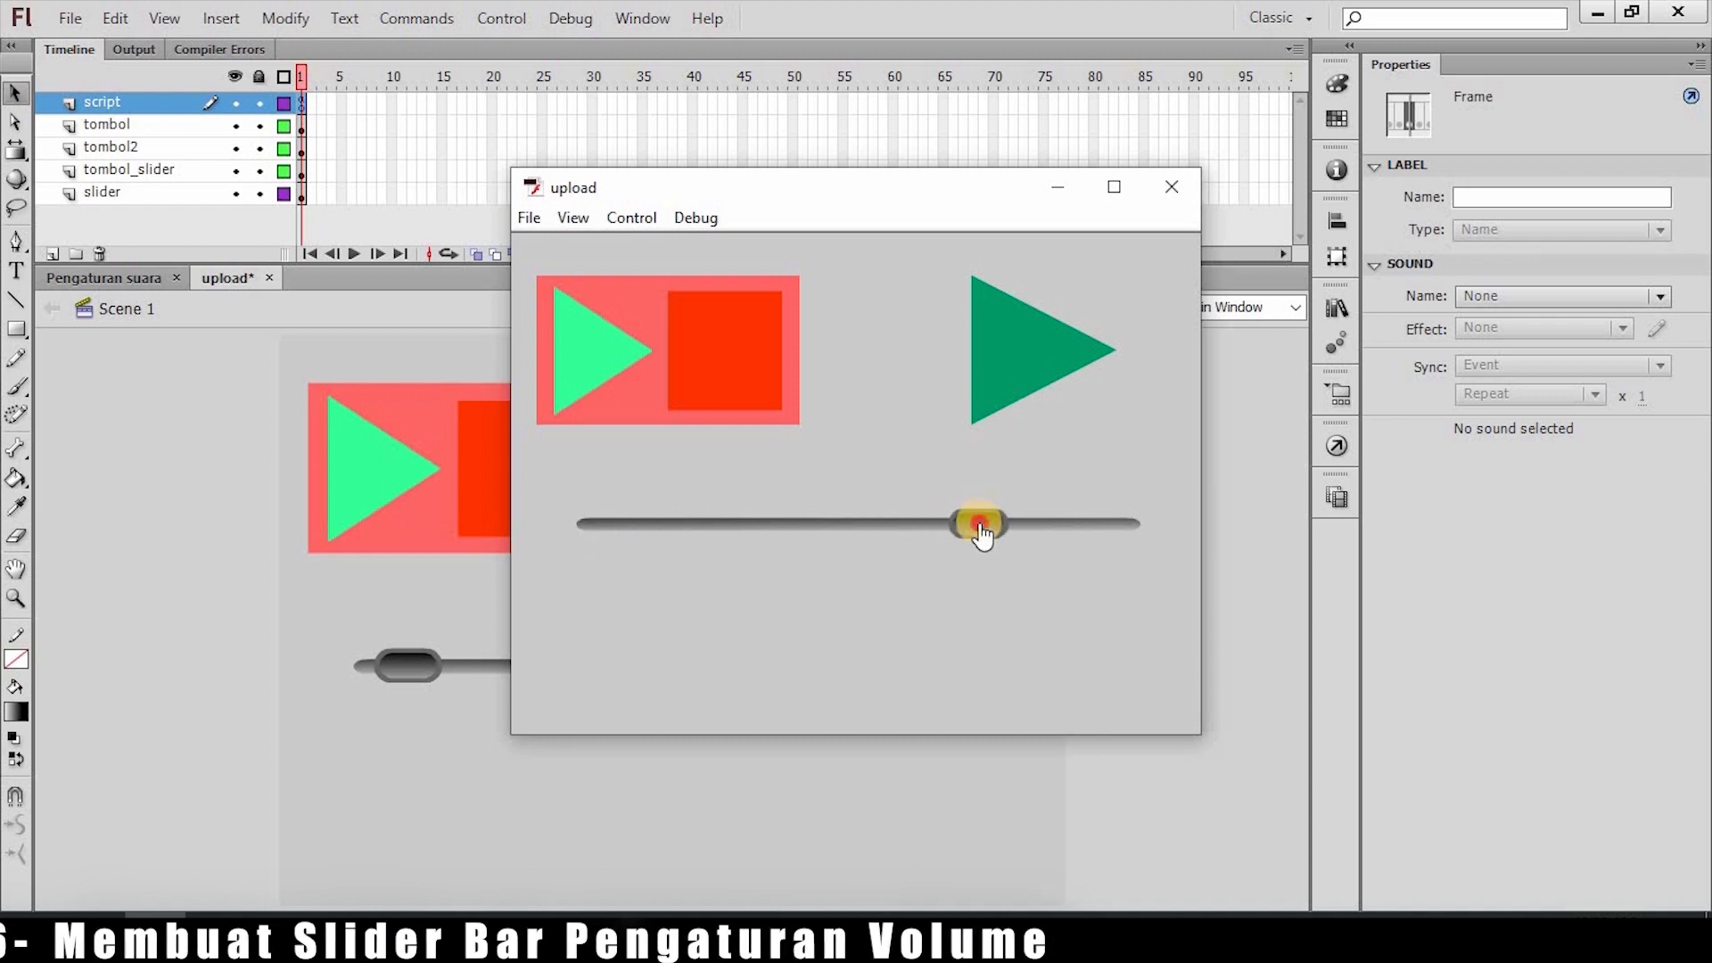
click(1172, 186)
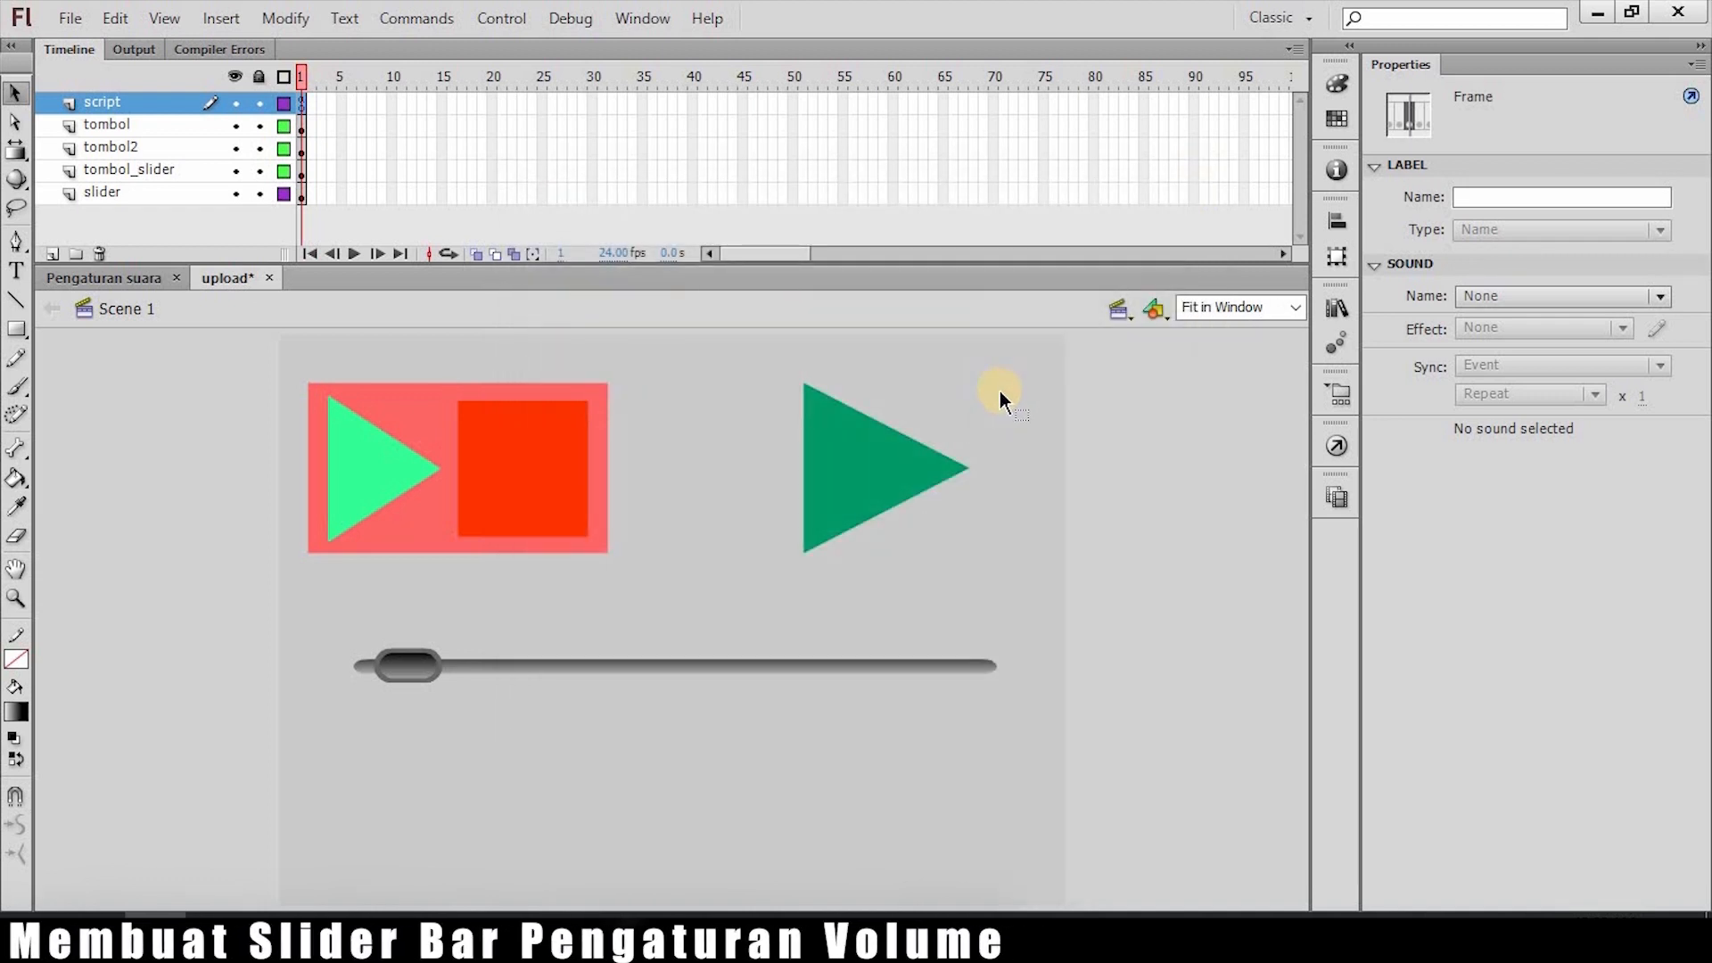
key(F9)
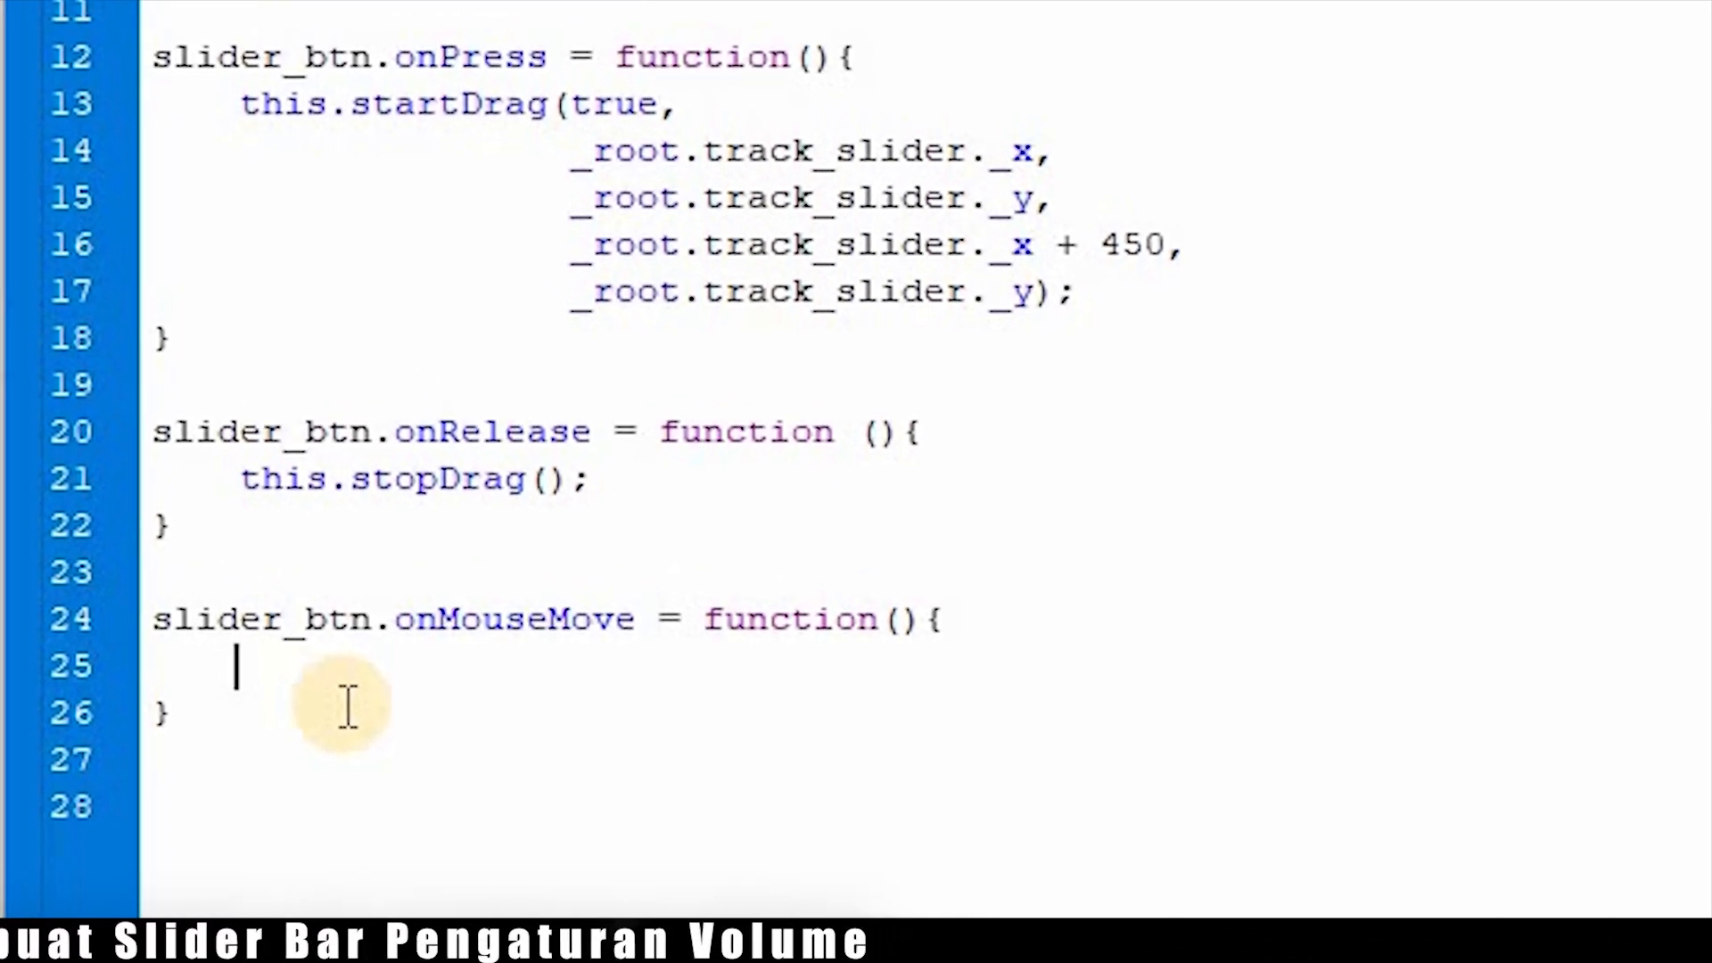
text(vol)
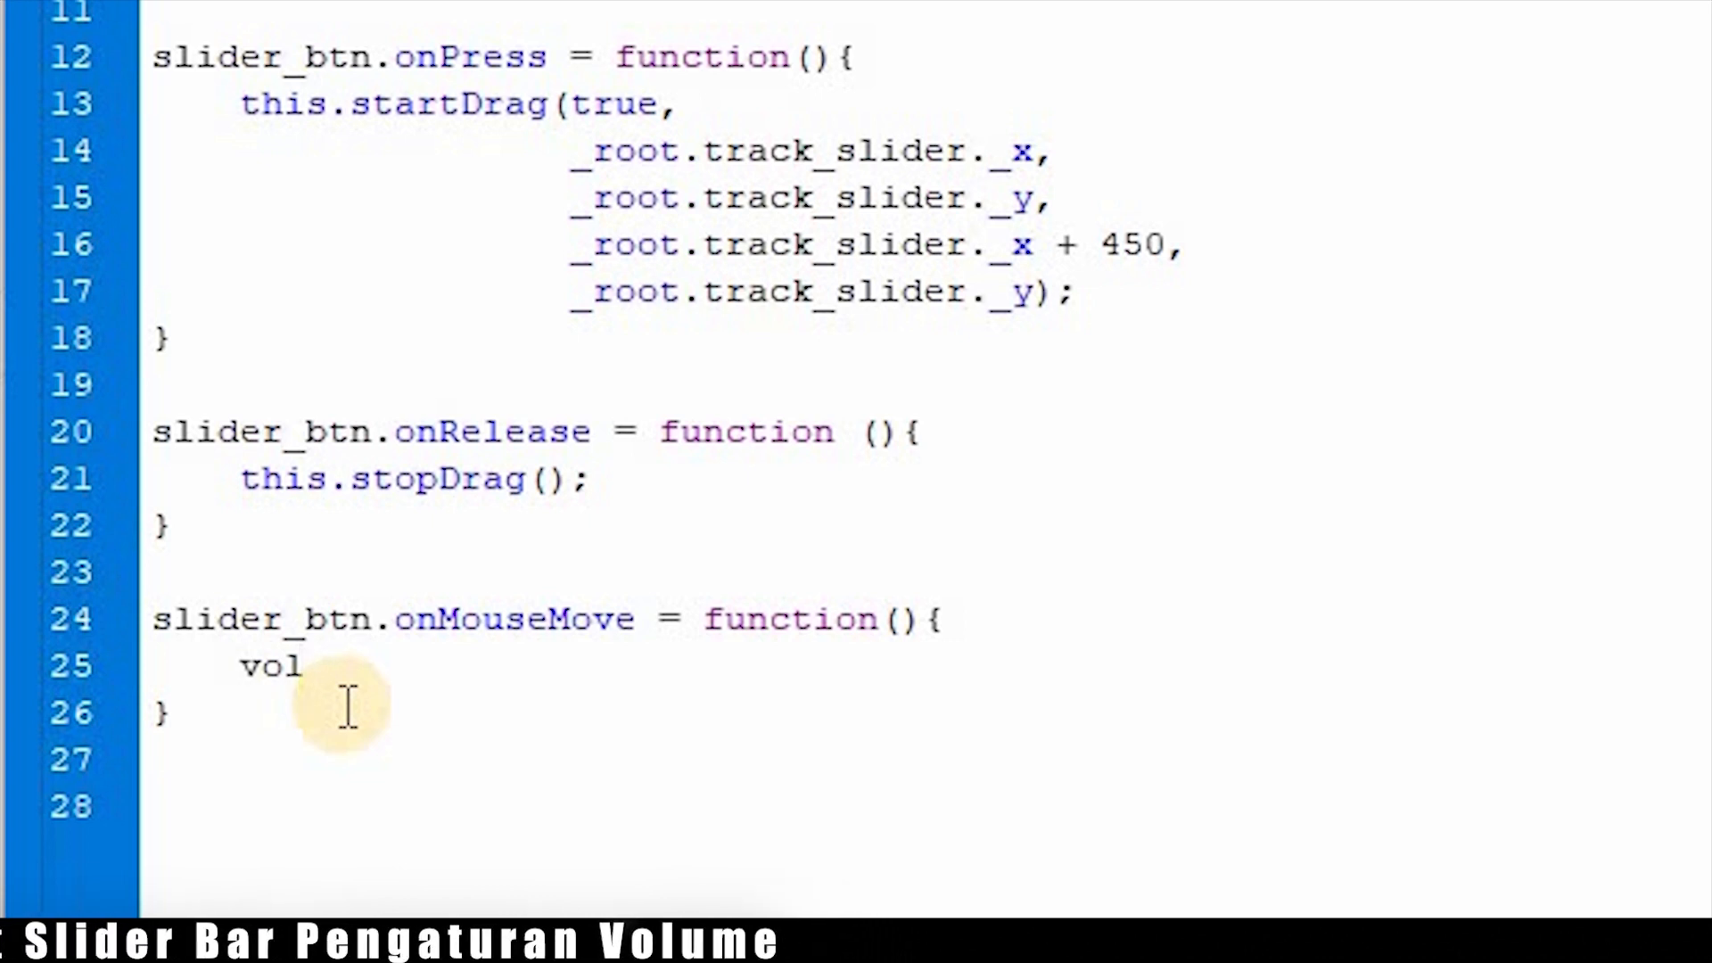
text(_s)
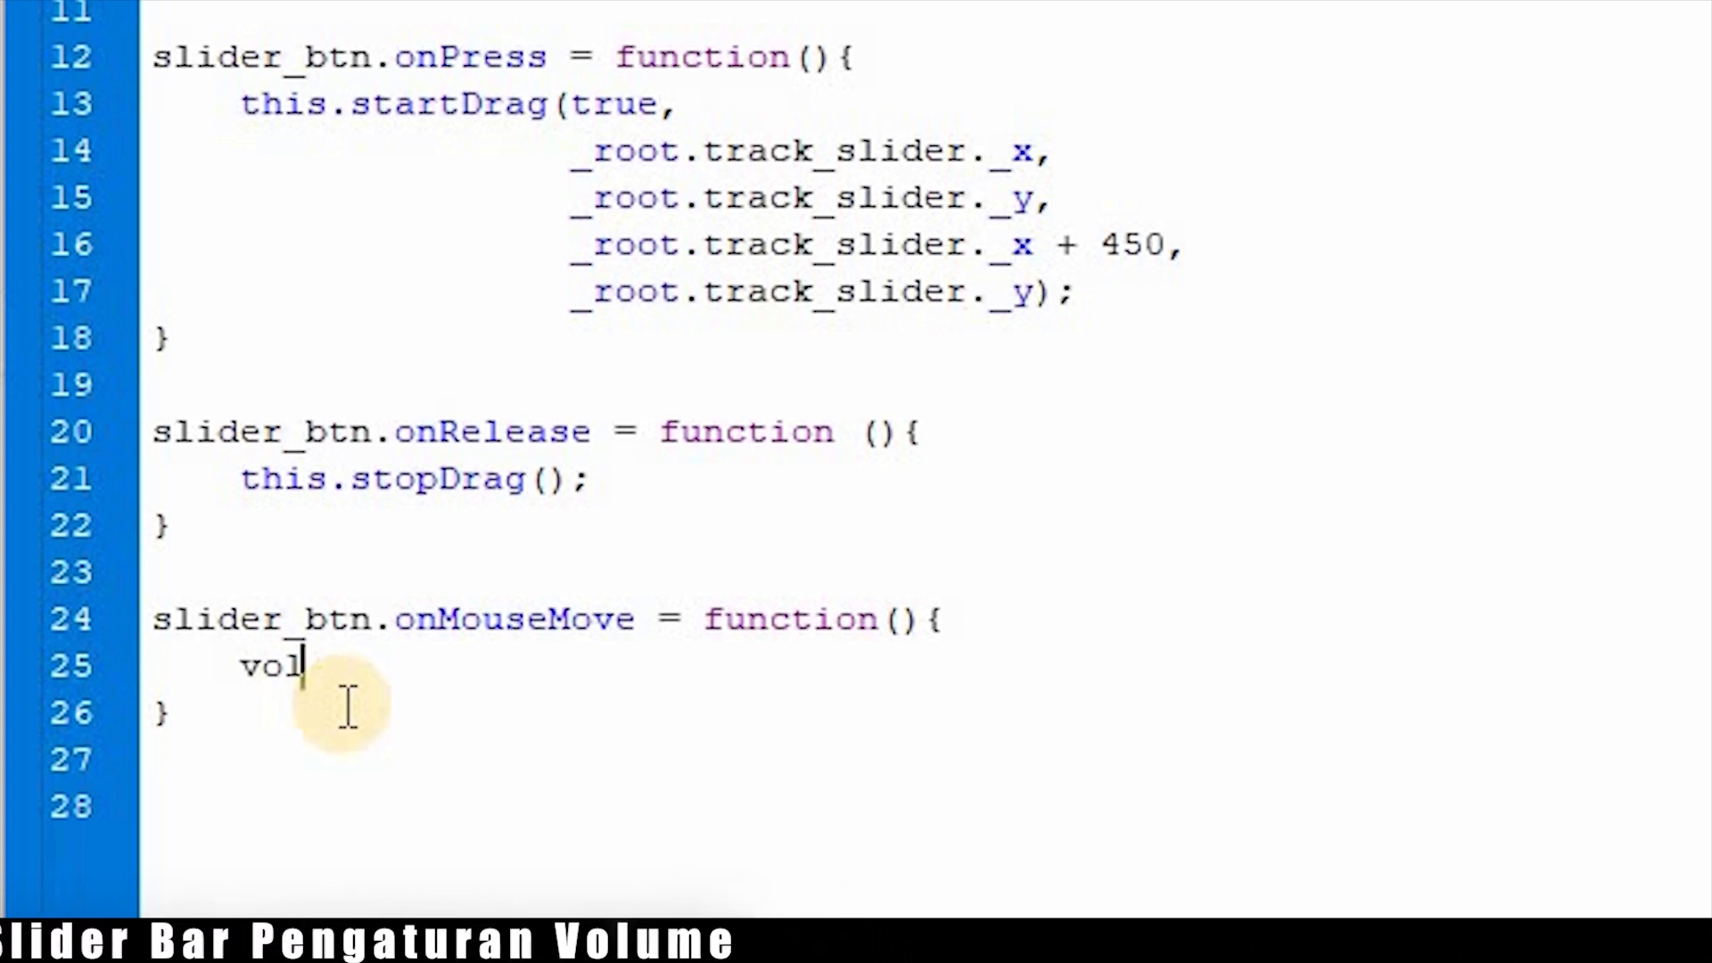
text(uara)
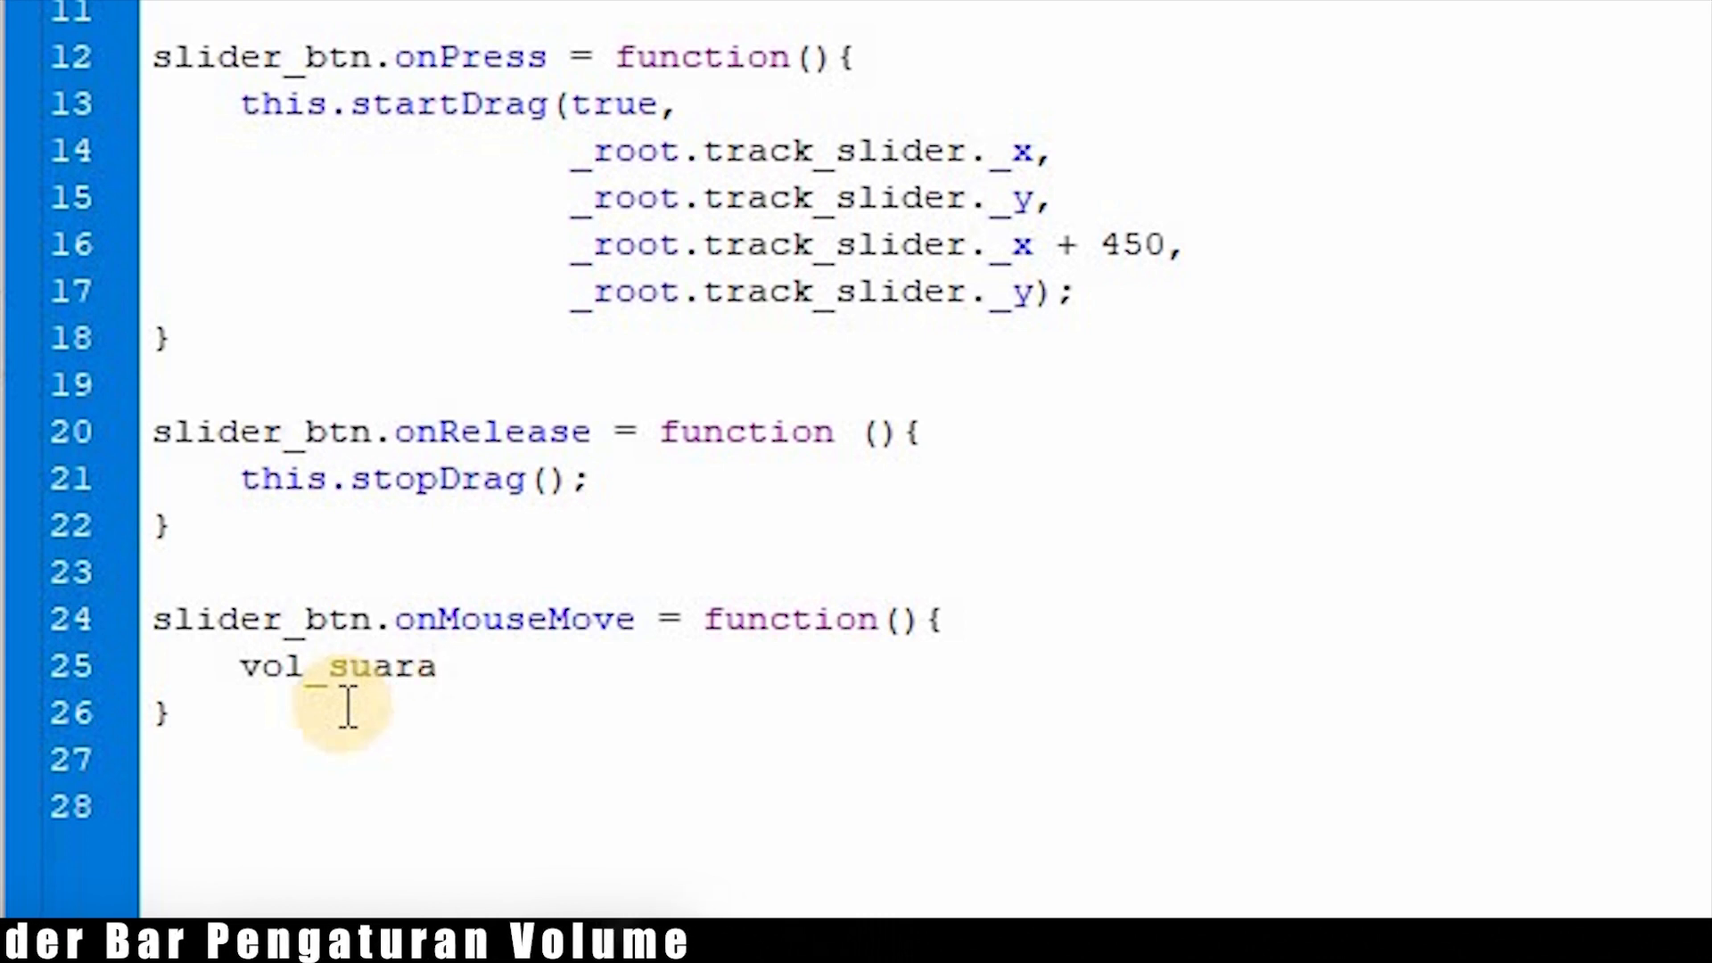
key(BackSpace)
key(BackSpace)
key(BackSpace)
key(BackSpace)
key(BackSpace)
key(BackSpace)
key(BackSpace)
key(BackSpace)
key(BackSpace)
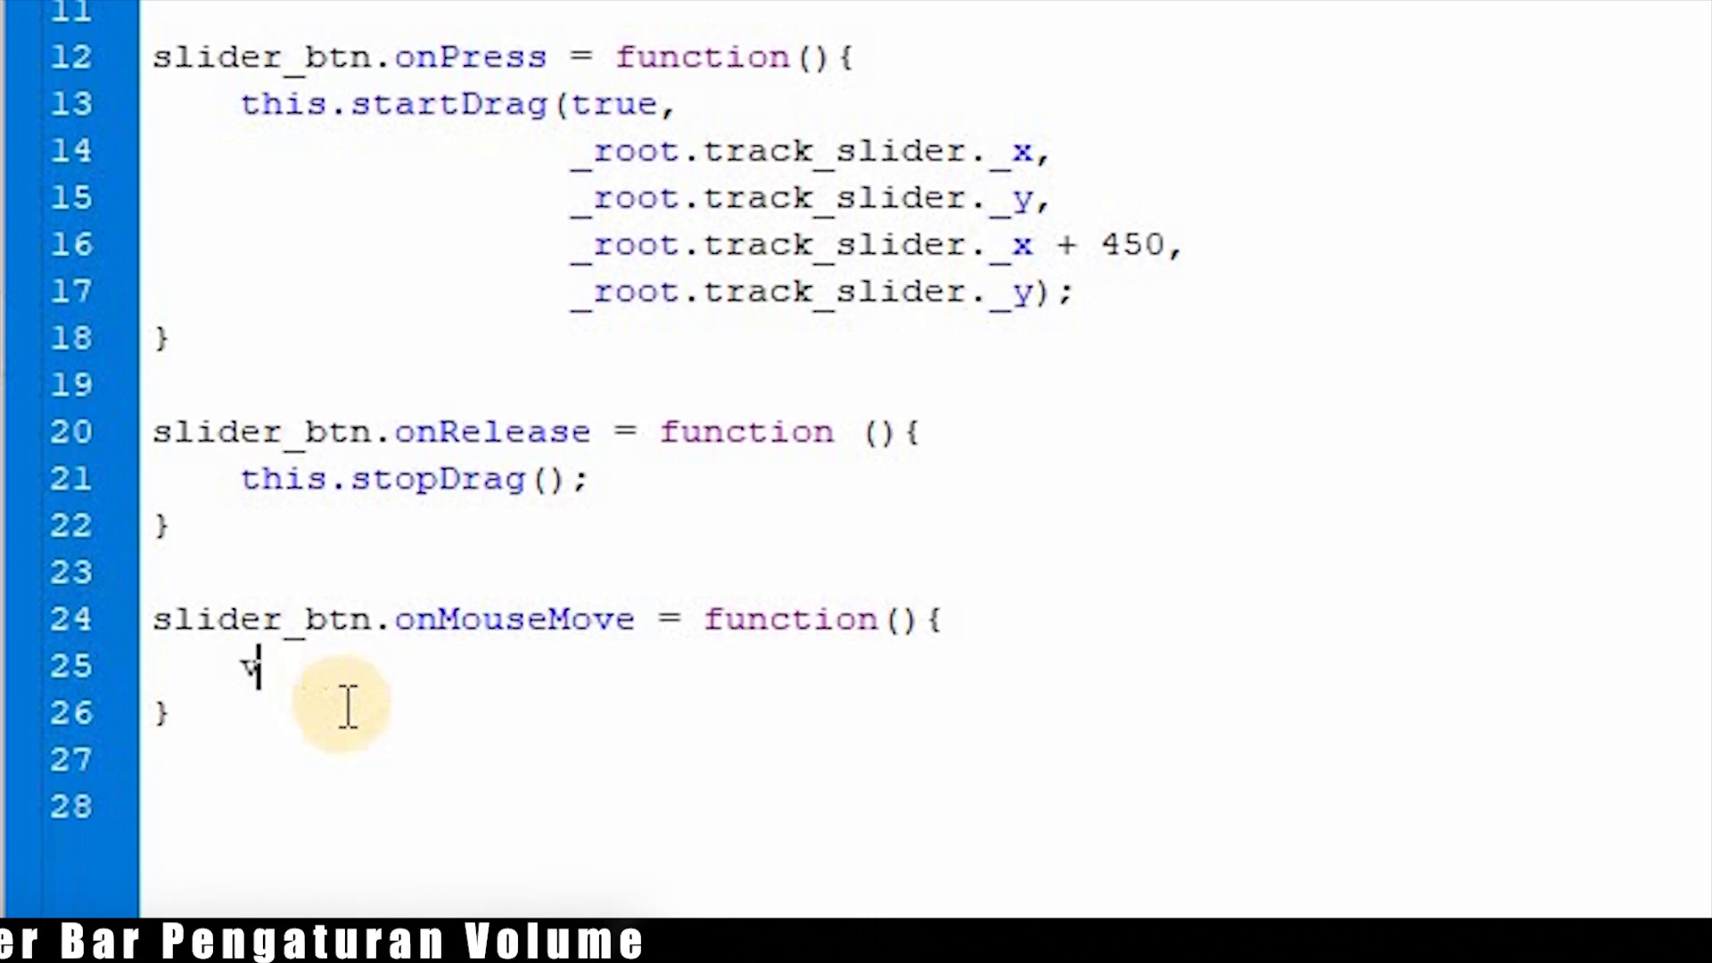
Inside the onMouseMove handler, add the statement suara_vol = new Object(); followed by a new line.
text(sura)
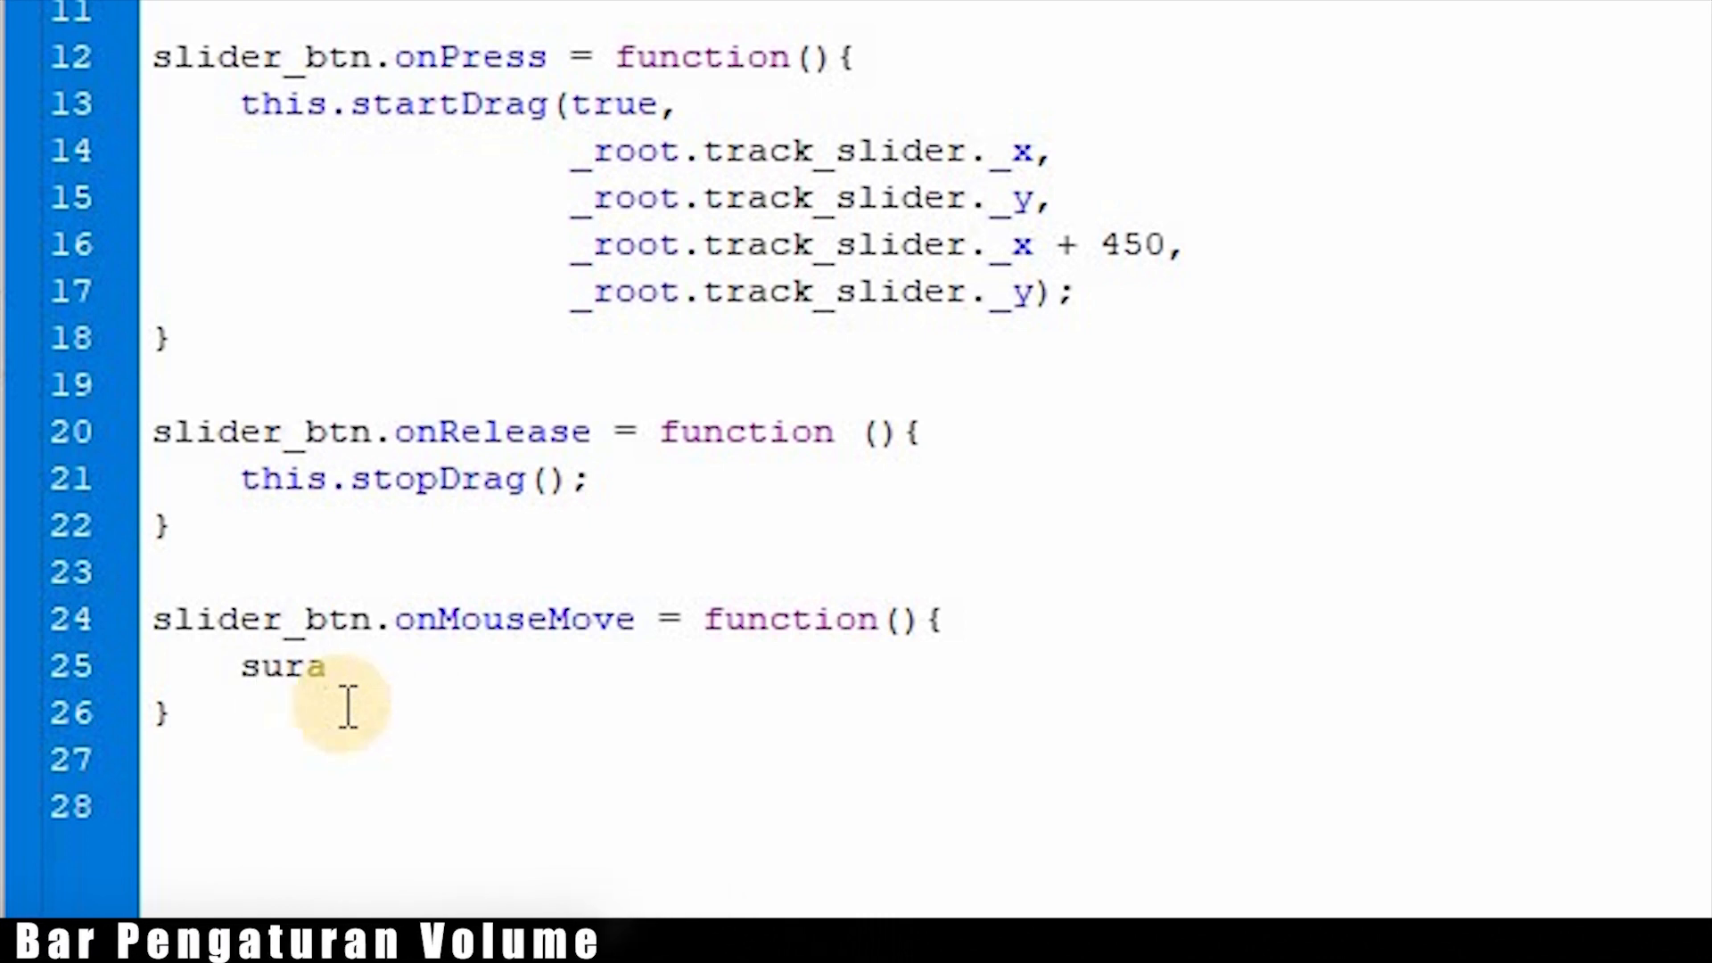
key(BackSpace)
key(BackSpace)
text(ara_vol =)
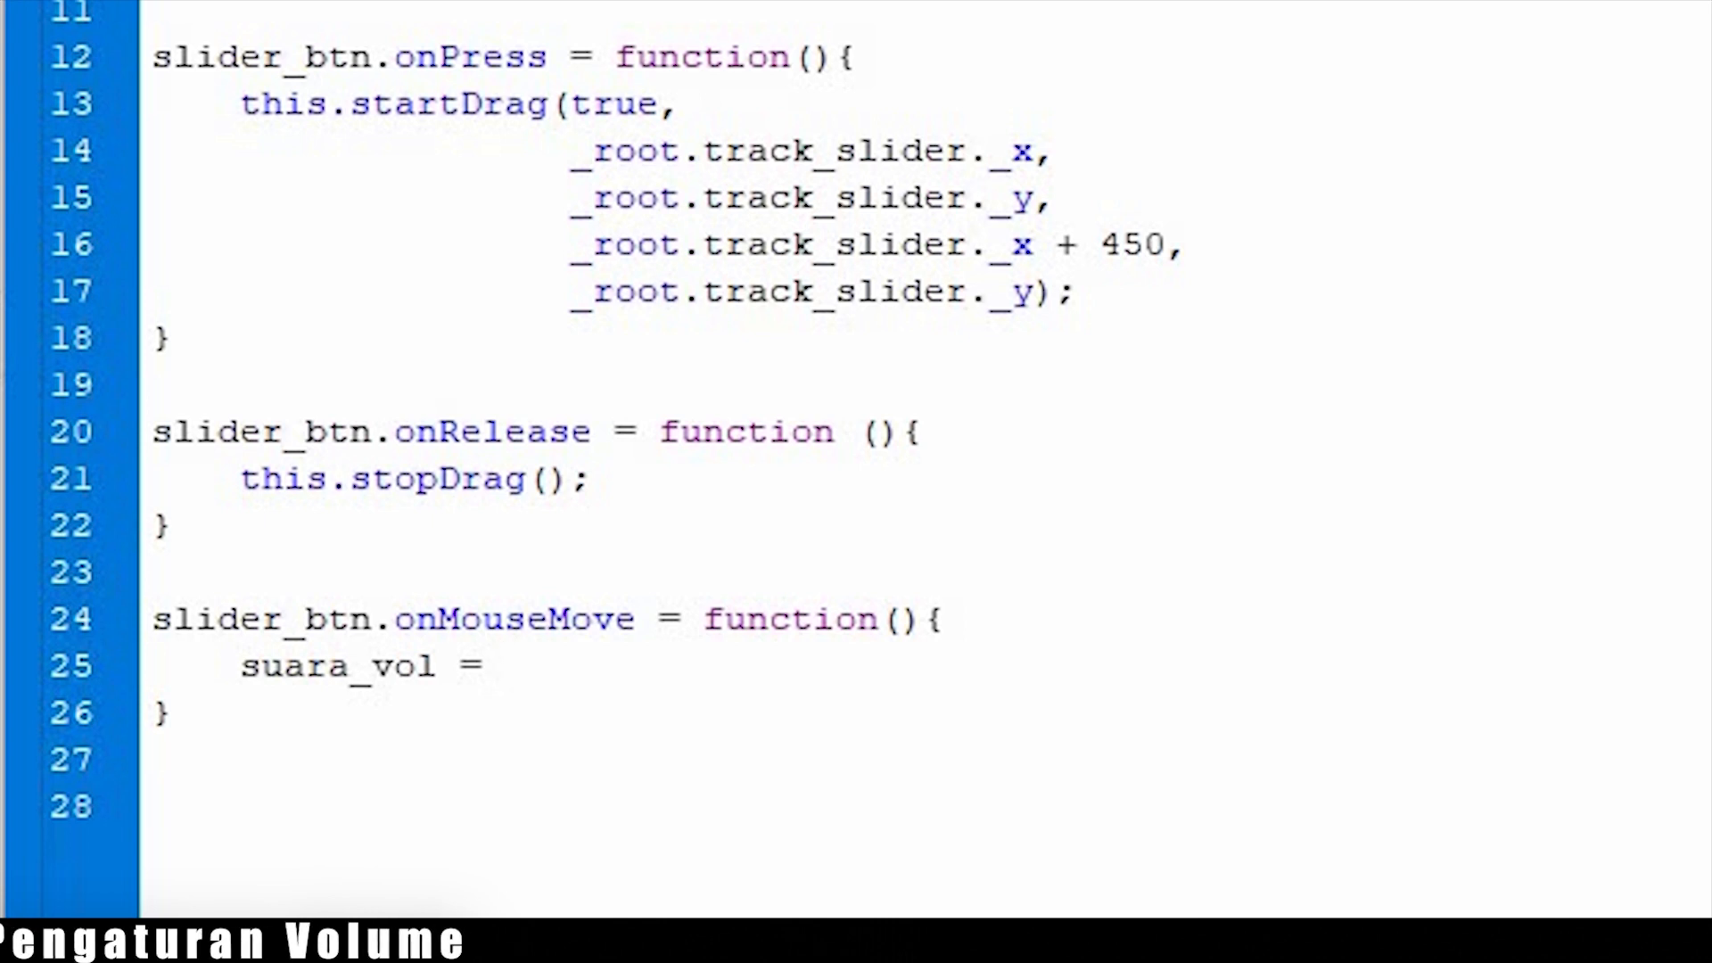
text( new ob)
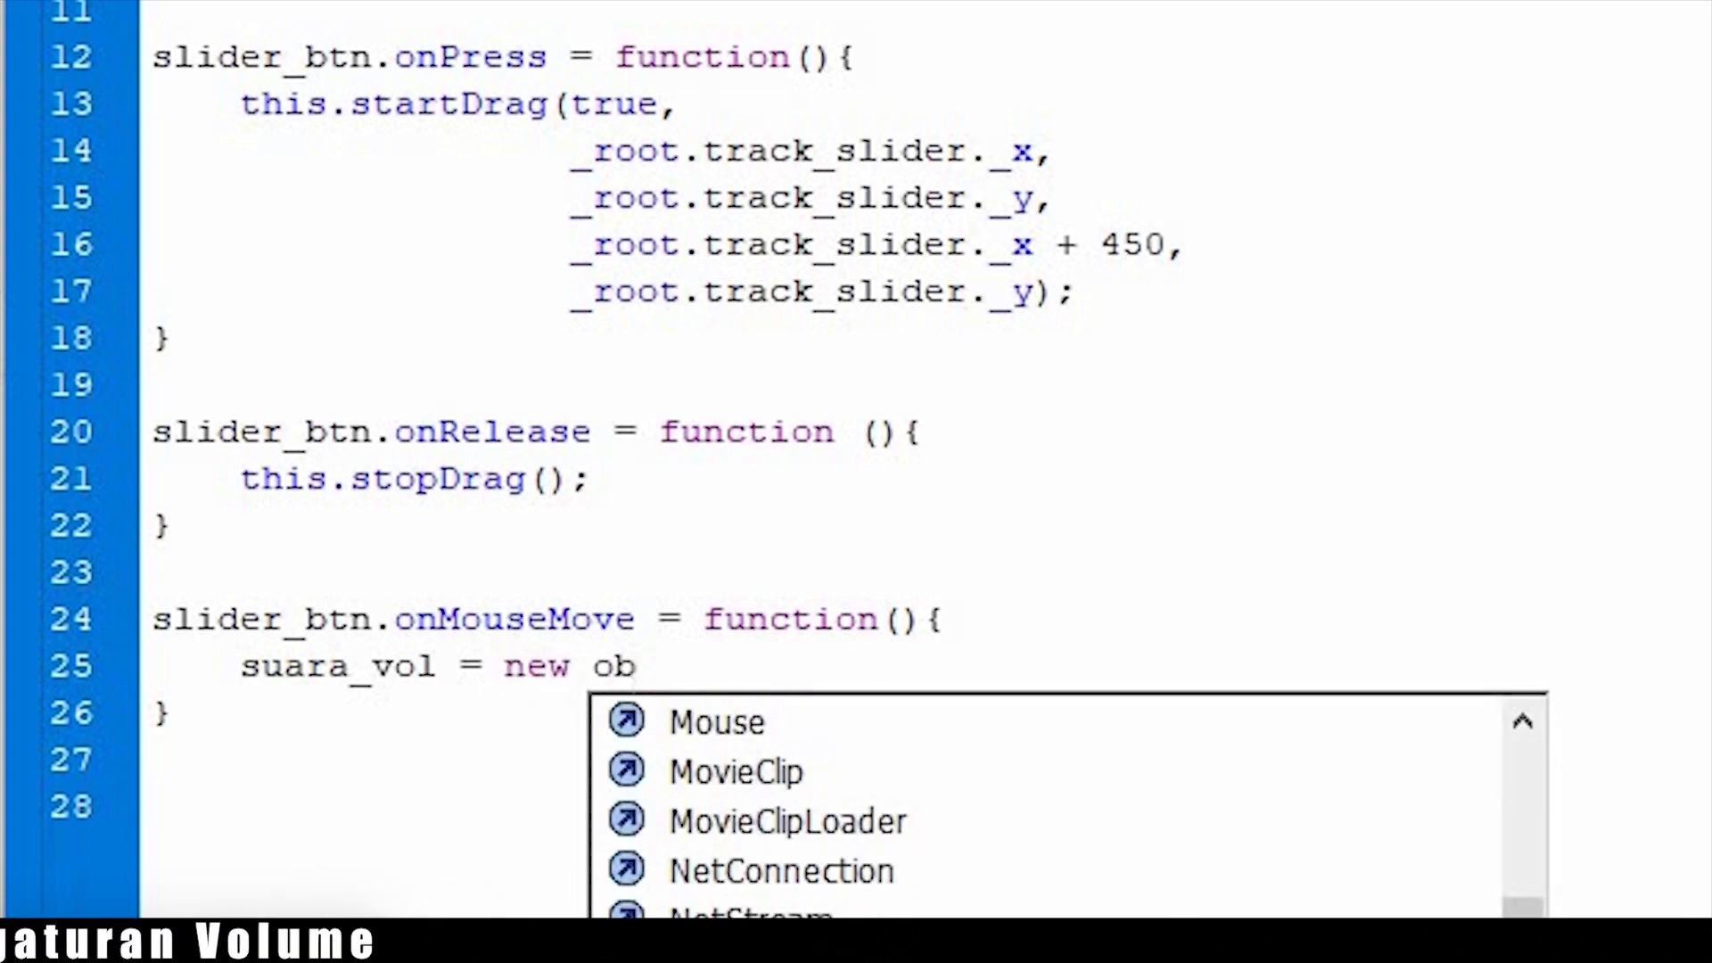
key(Return)
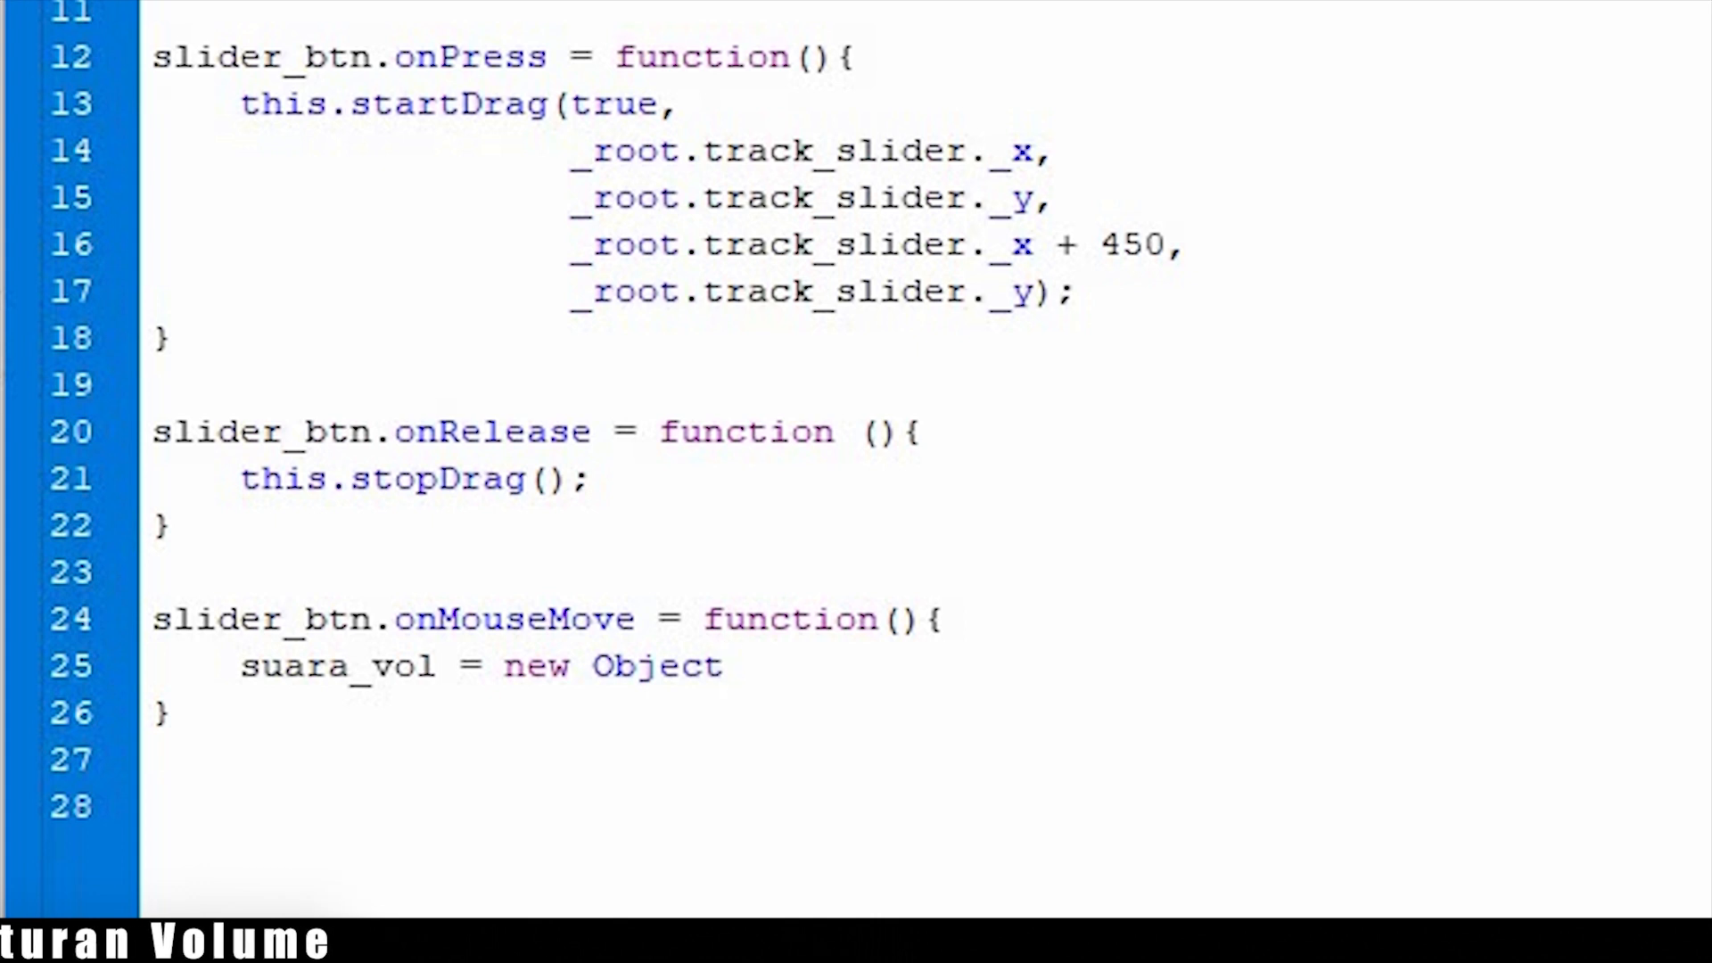
text(();)
key(Return)
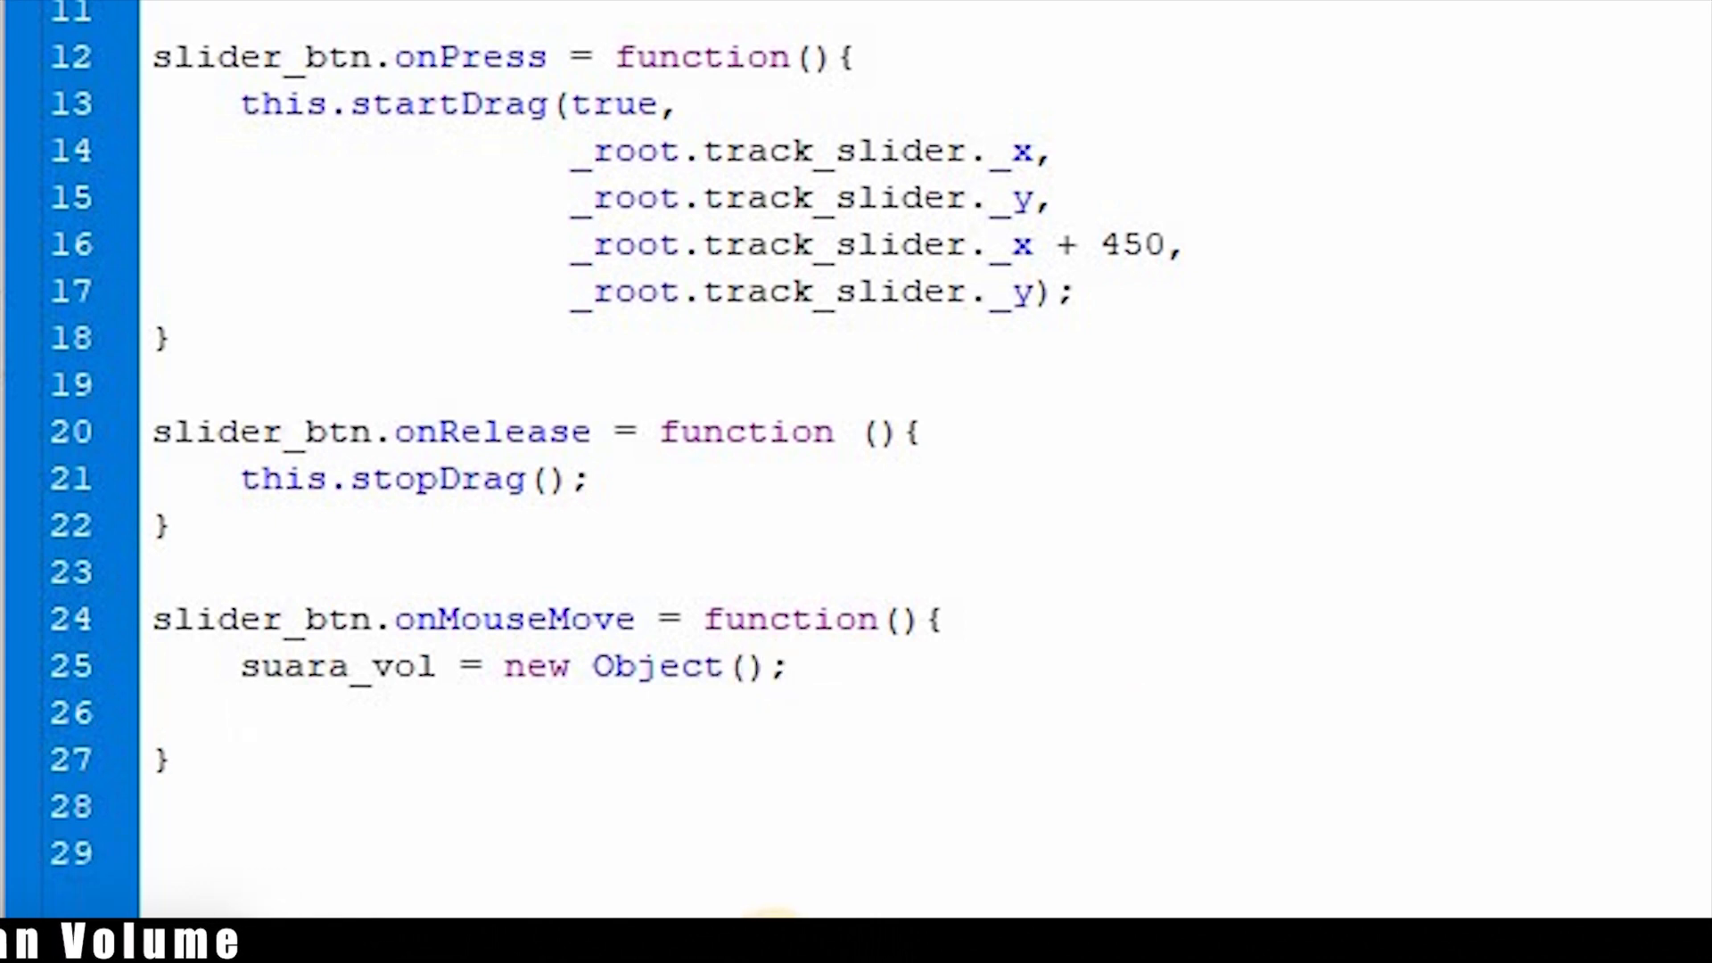
Add the line suara_vol.x = this._x to the onMouseMove handler and align the equals sign of the line above with it.
text(suara_vol)
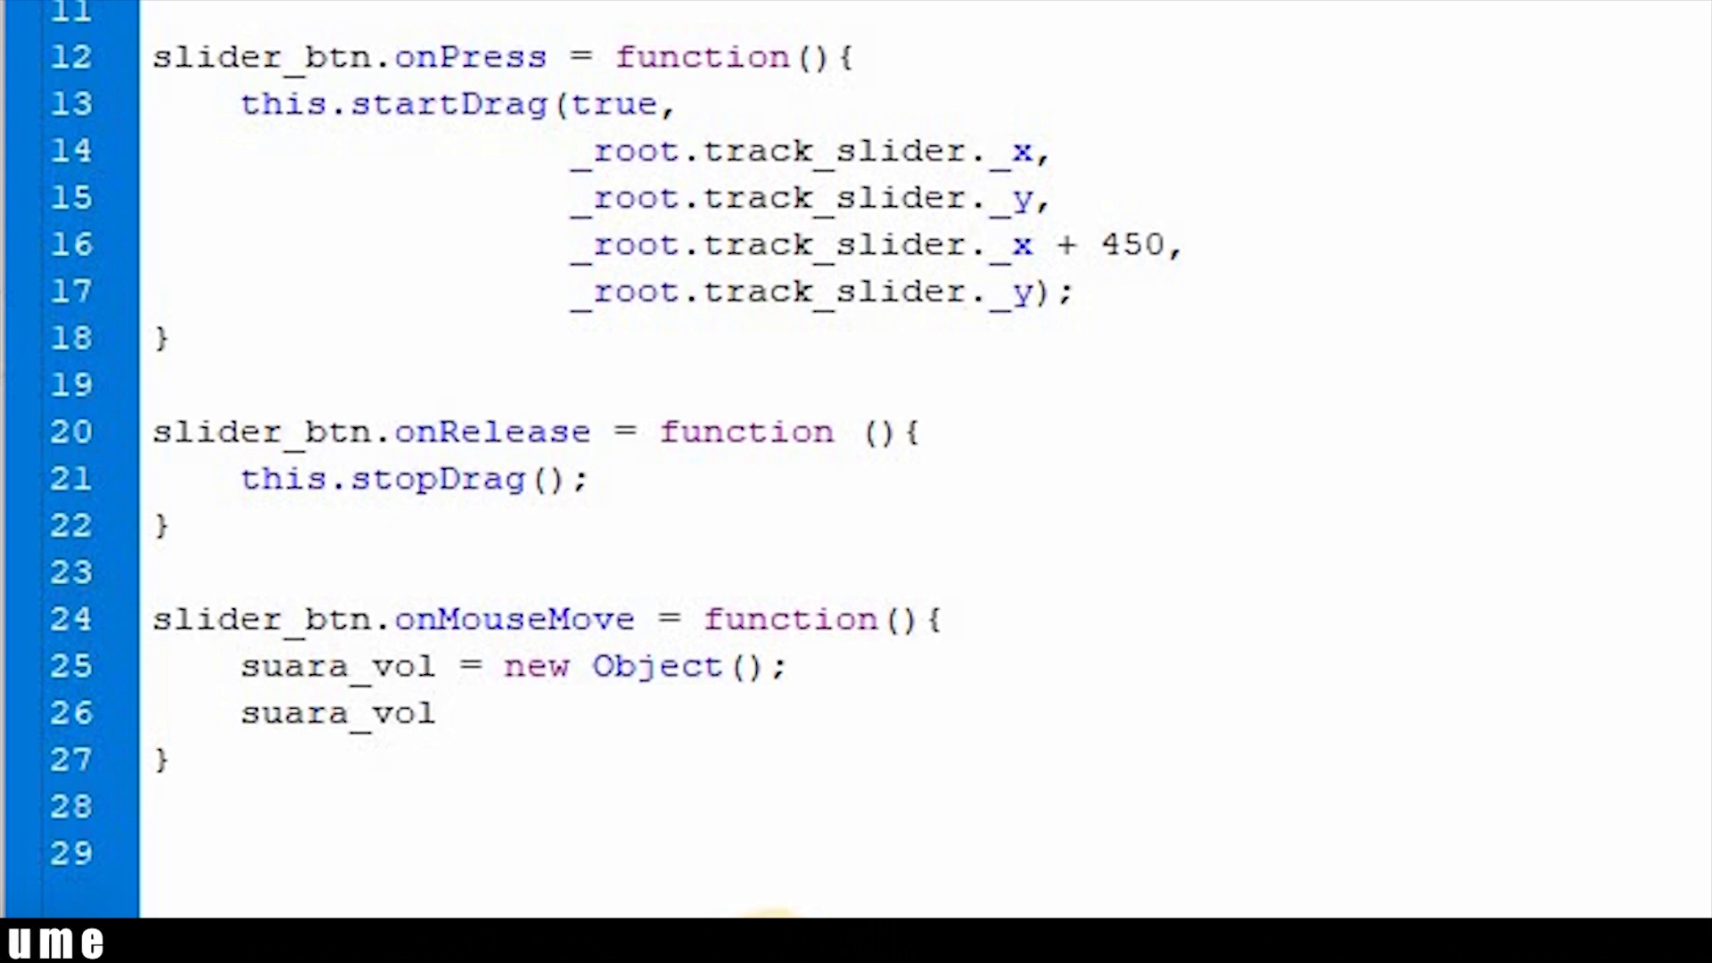
text(.x)
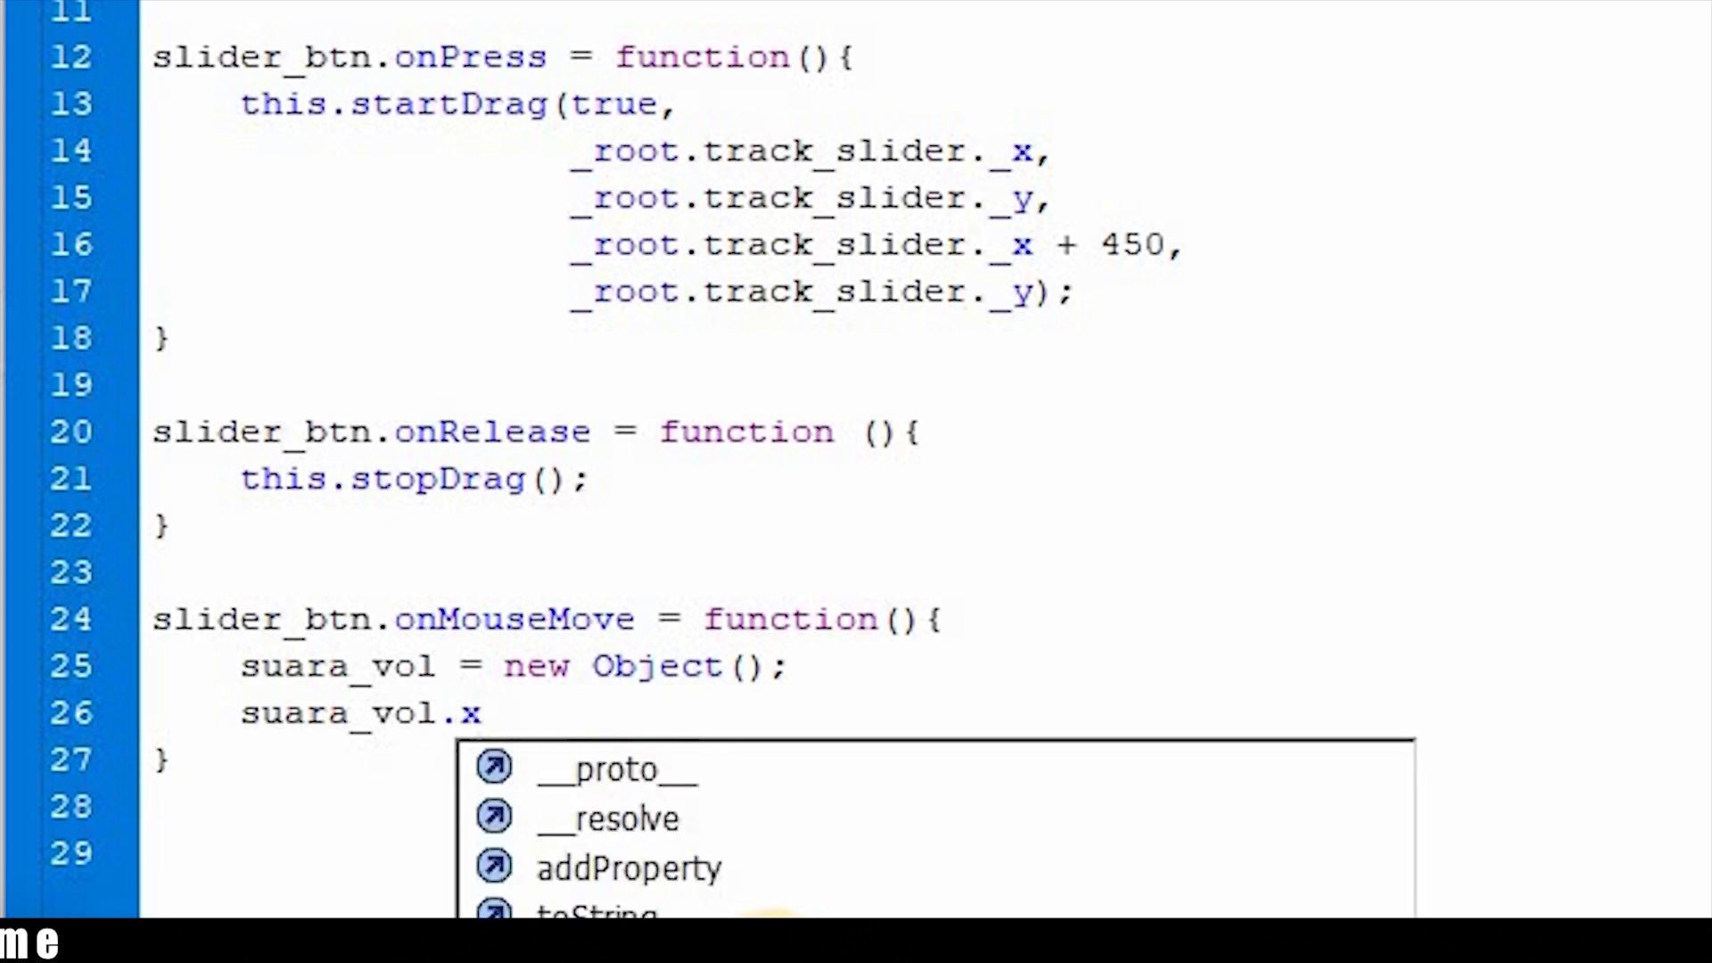
text( =)
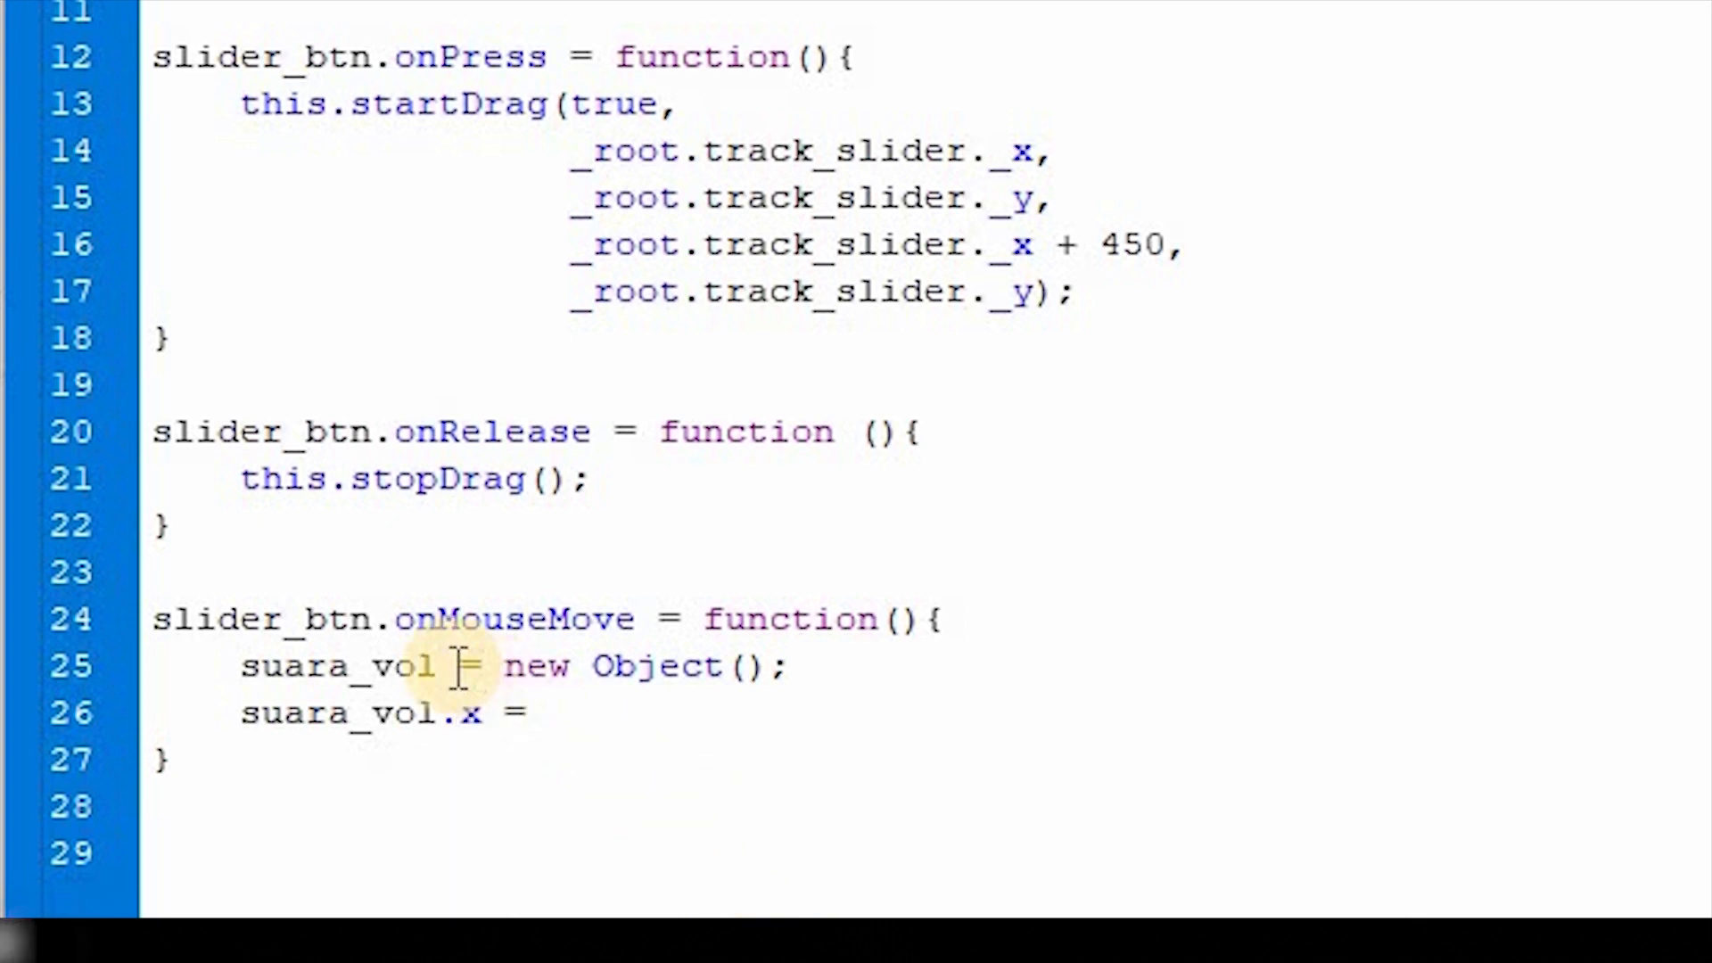
click(459, 667)
click(605, 709)
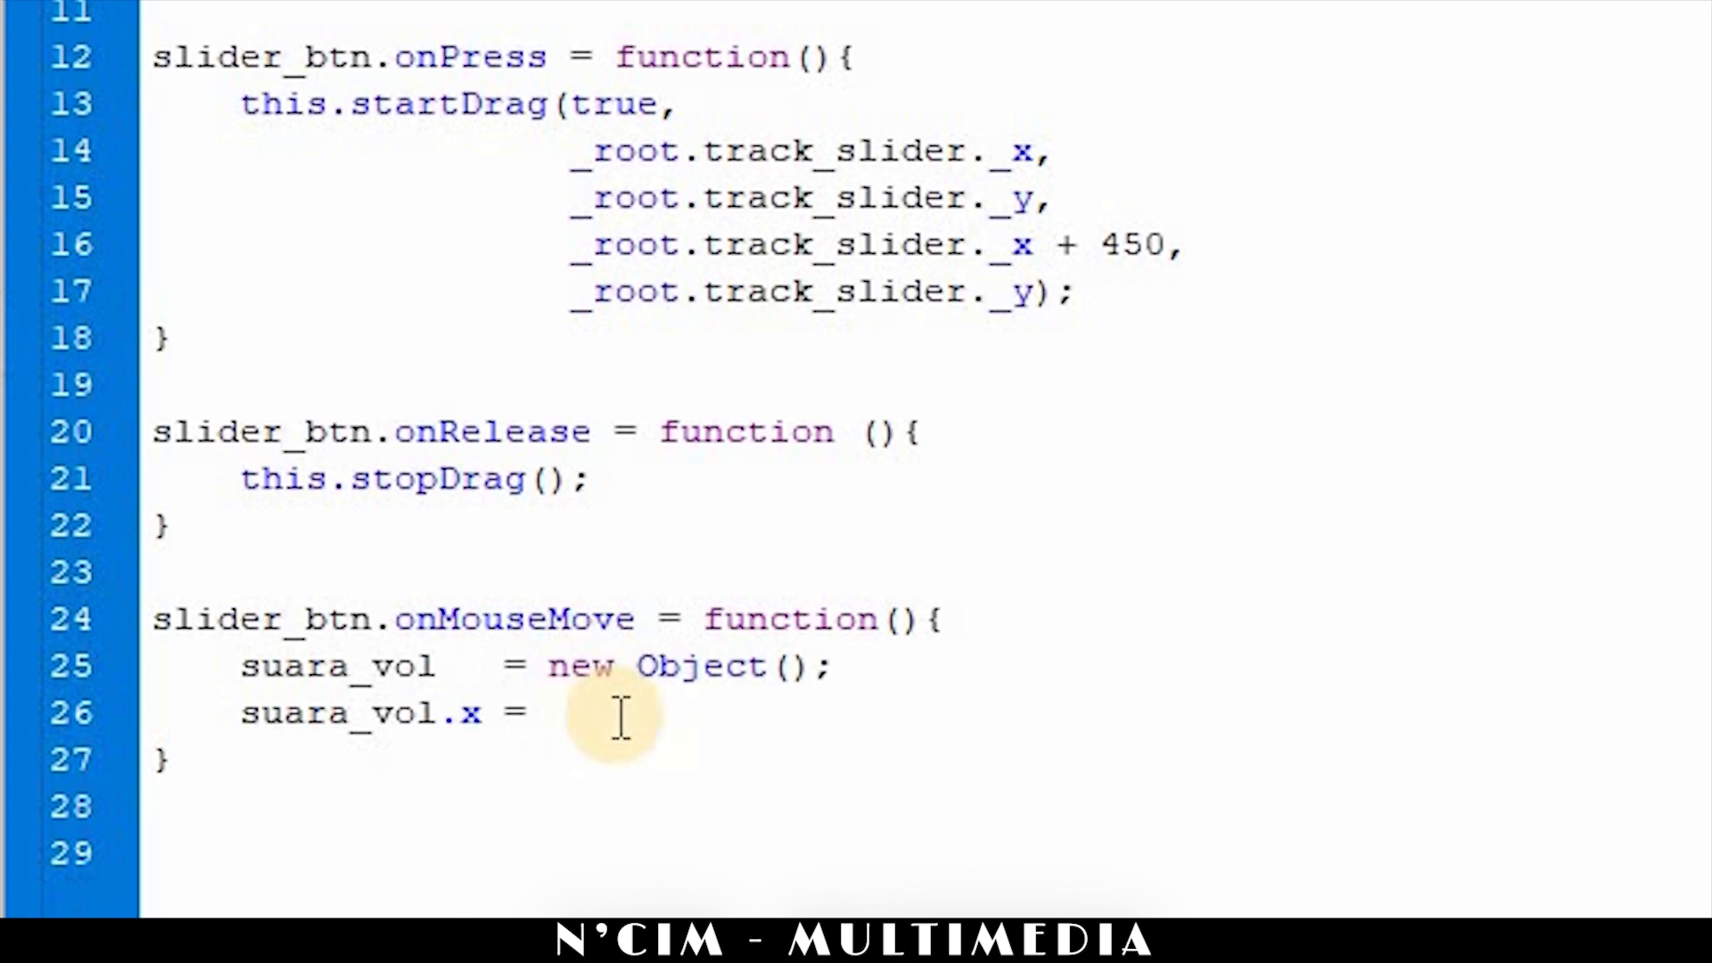
text(this._)
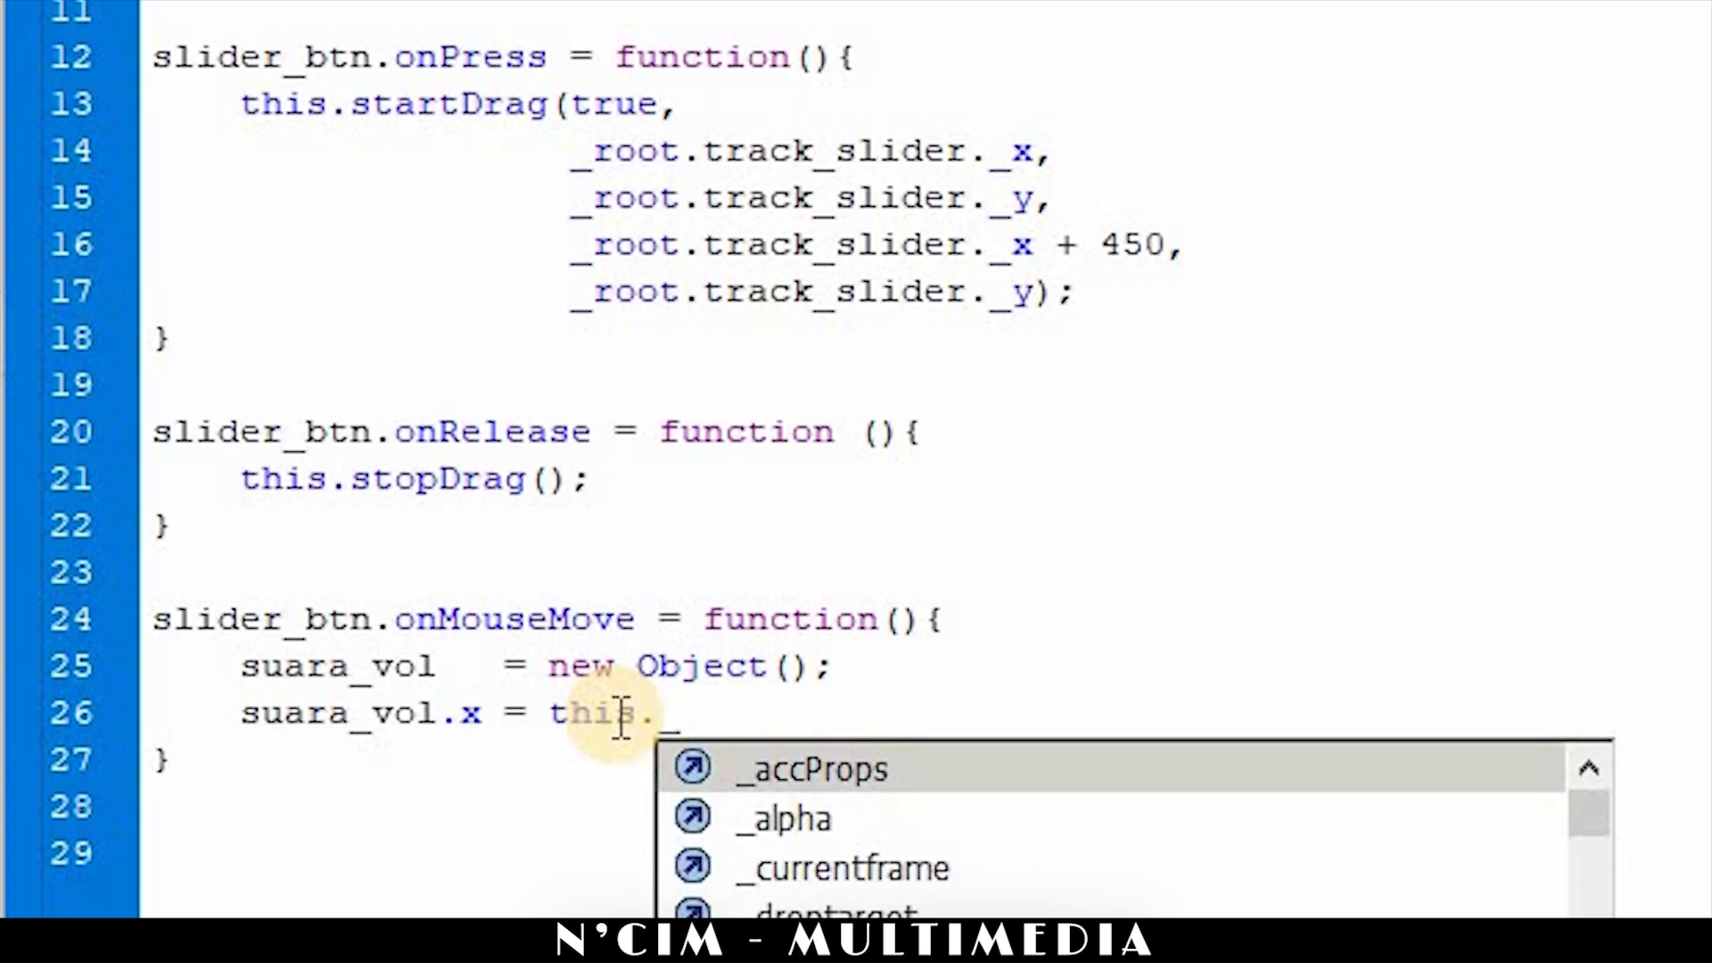
text(x)
key(Escape)
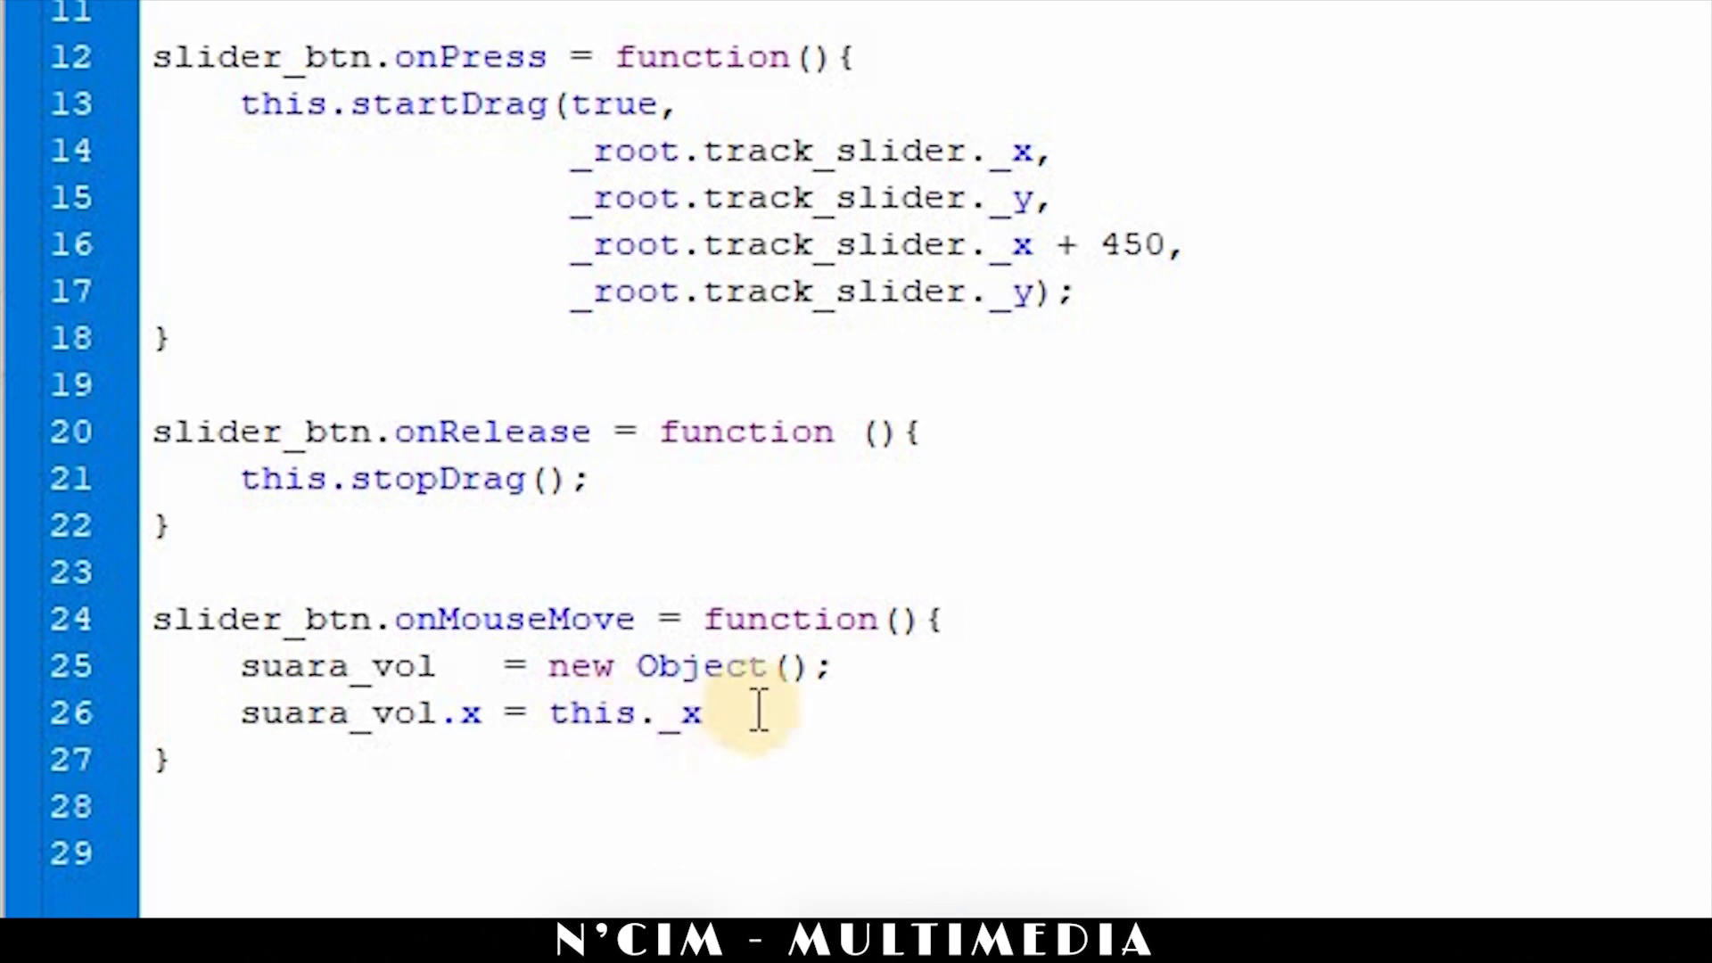
Add the line suara_vol.y = this._y below the suara_vol.x line in the onMouseMove handler.
key(Return)
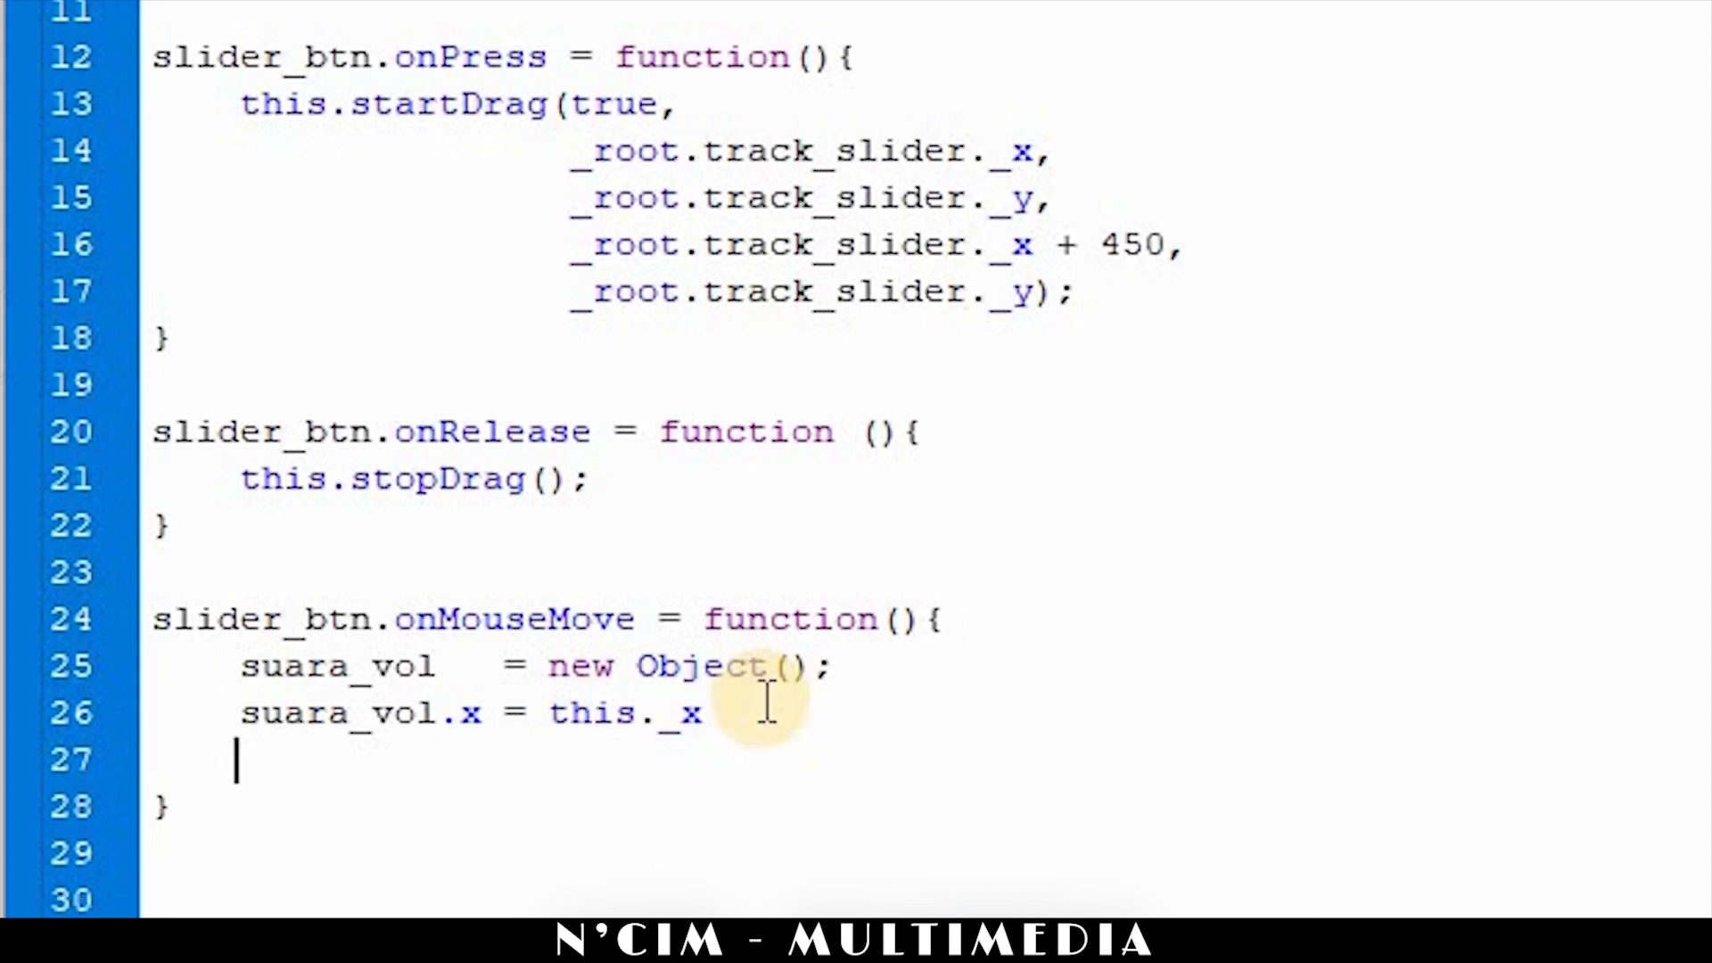
text(sura)
key(BackSpace)
key(BackSpace)
text(a)
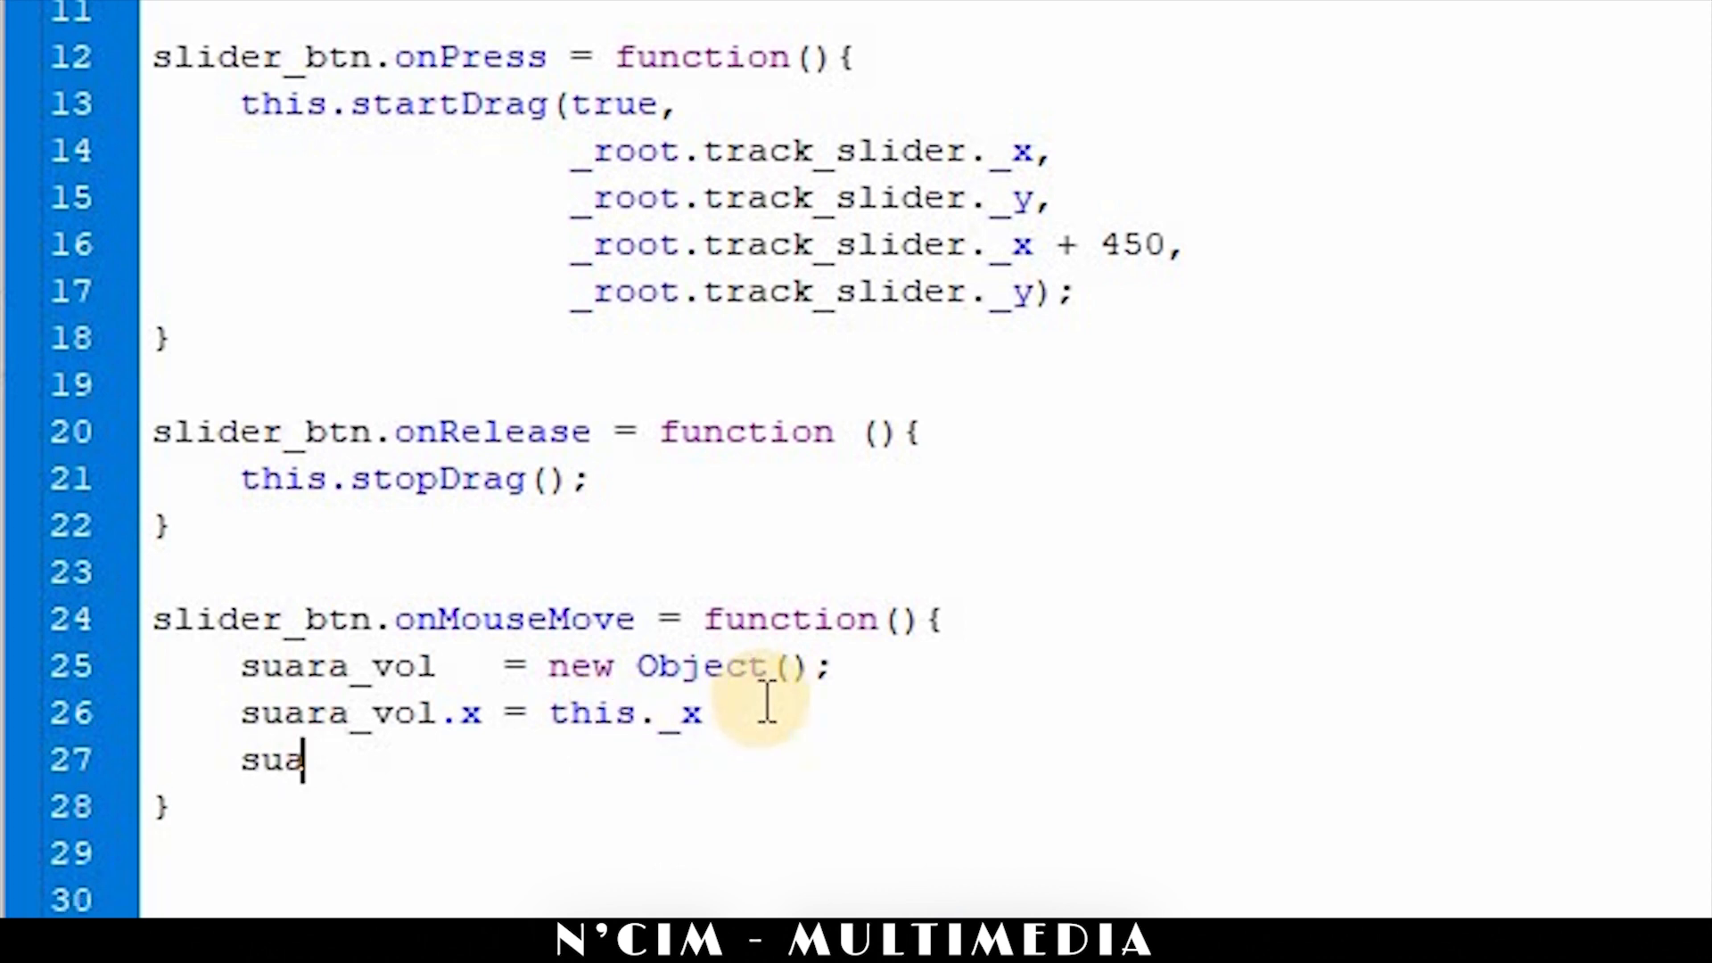
text(ra_vol)
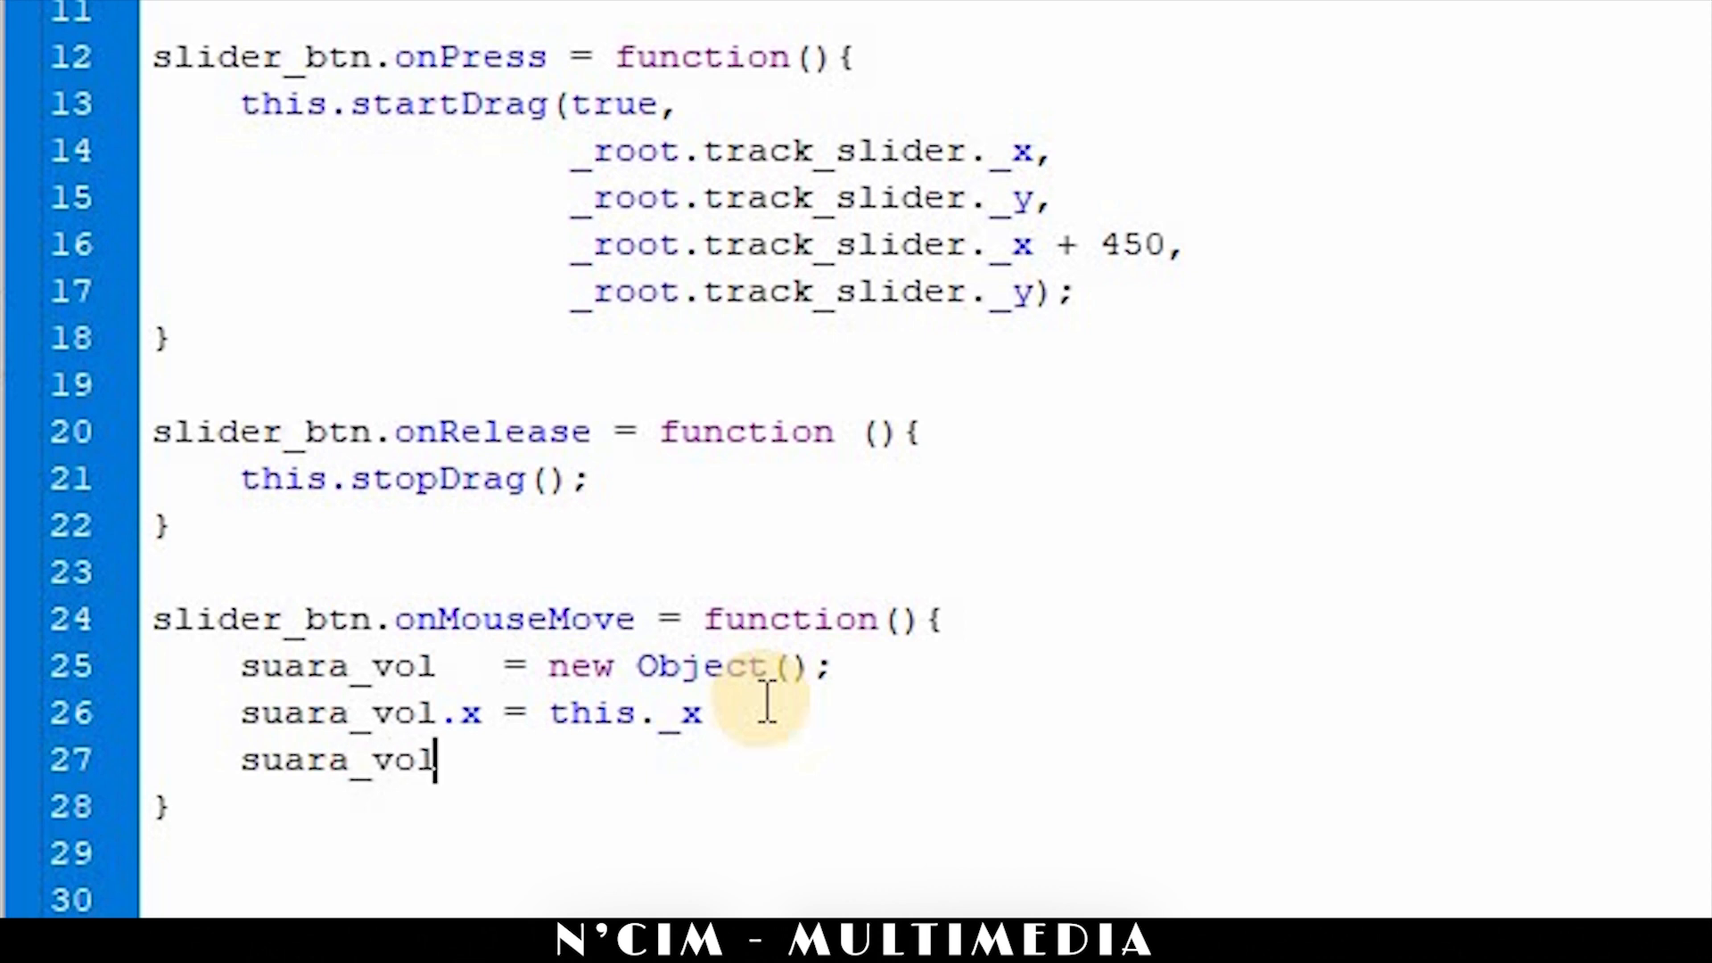
text(.y)
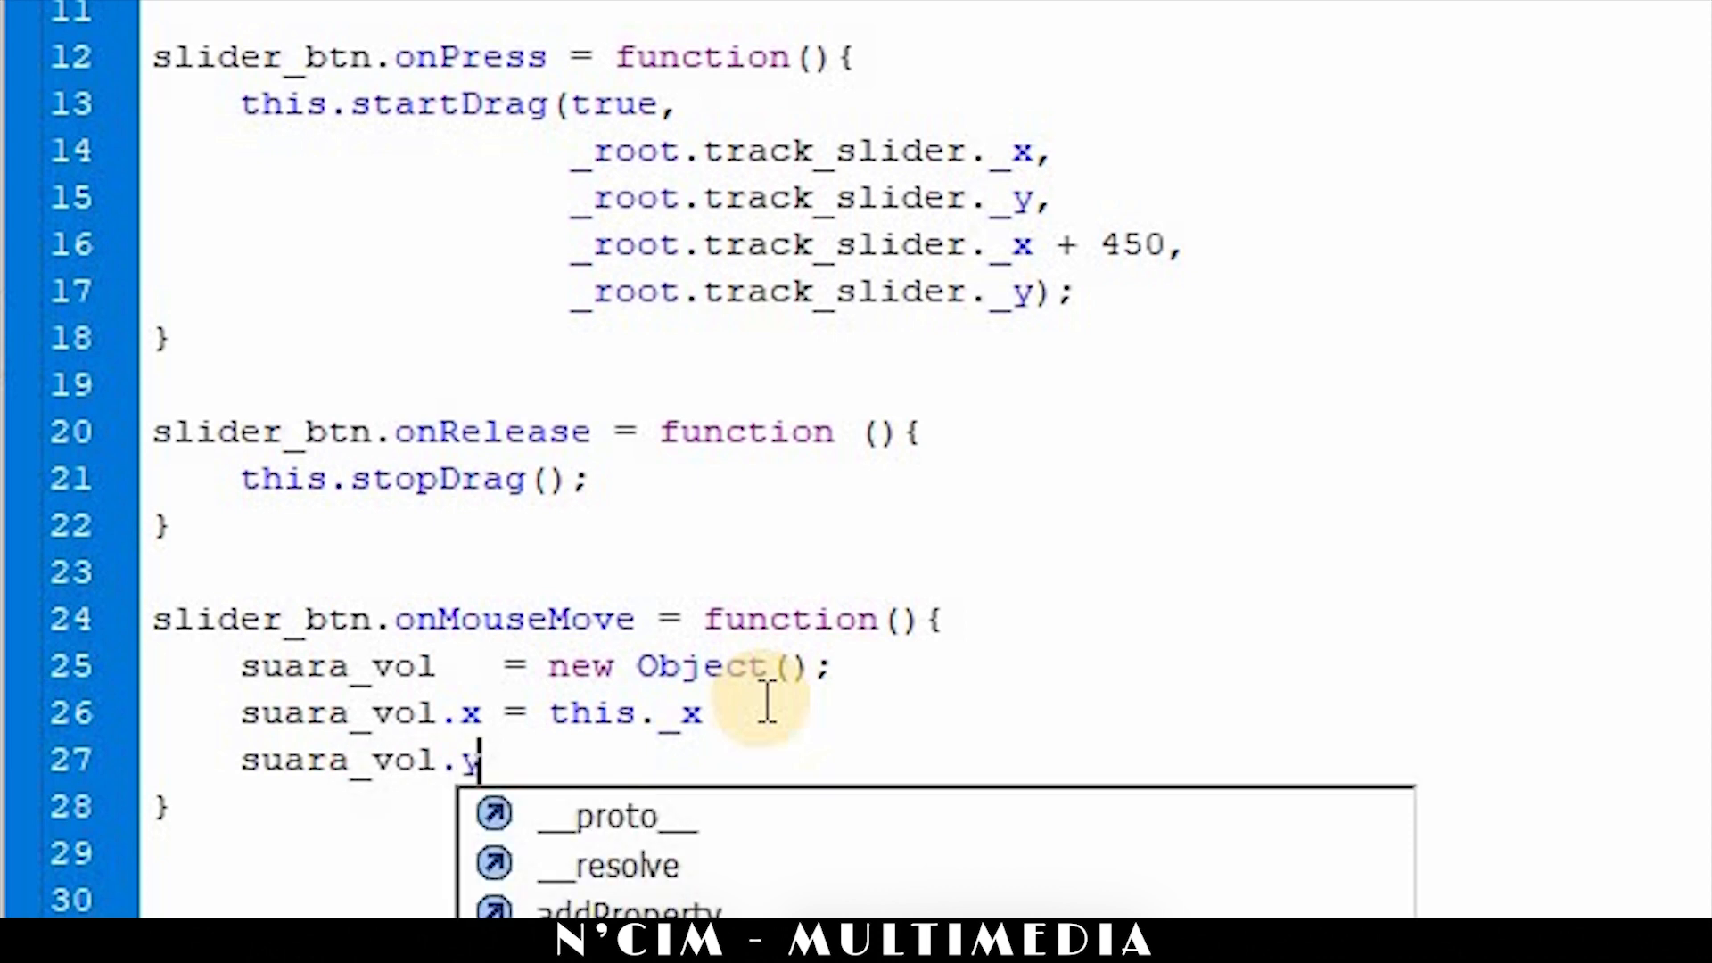
key(Escape)
text(-)
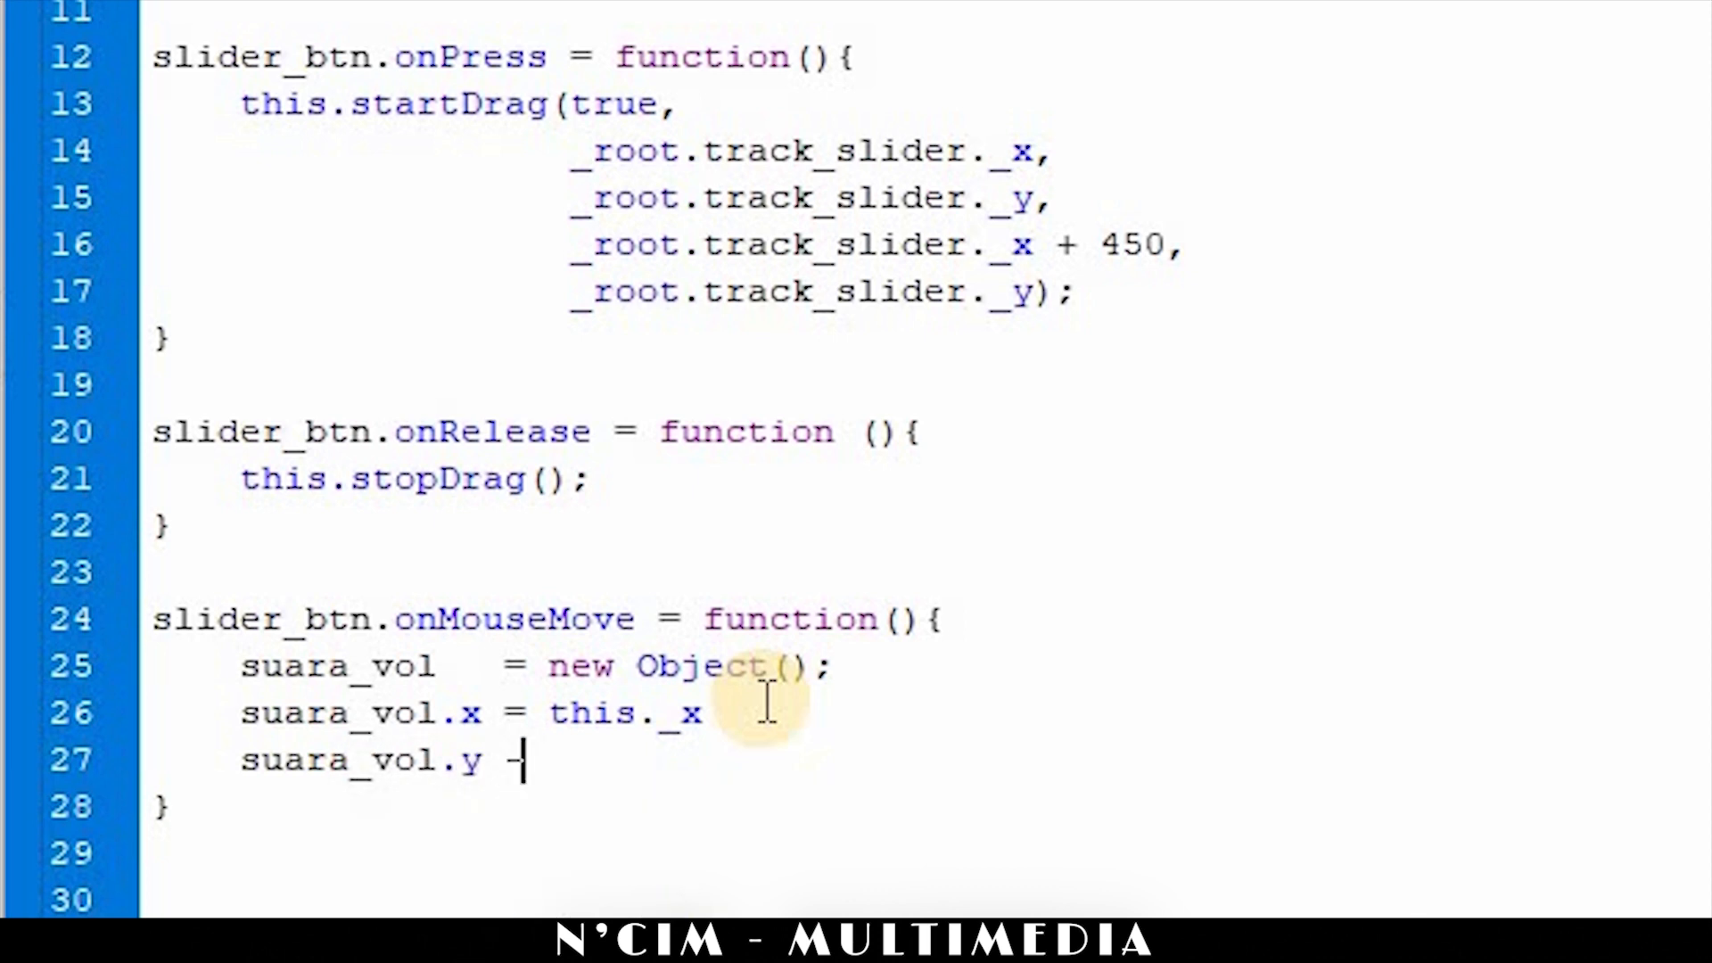
key(BackSpace)
text(= this._)
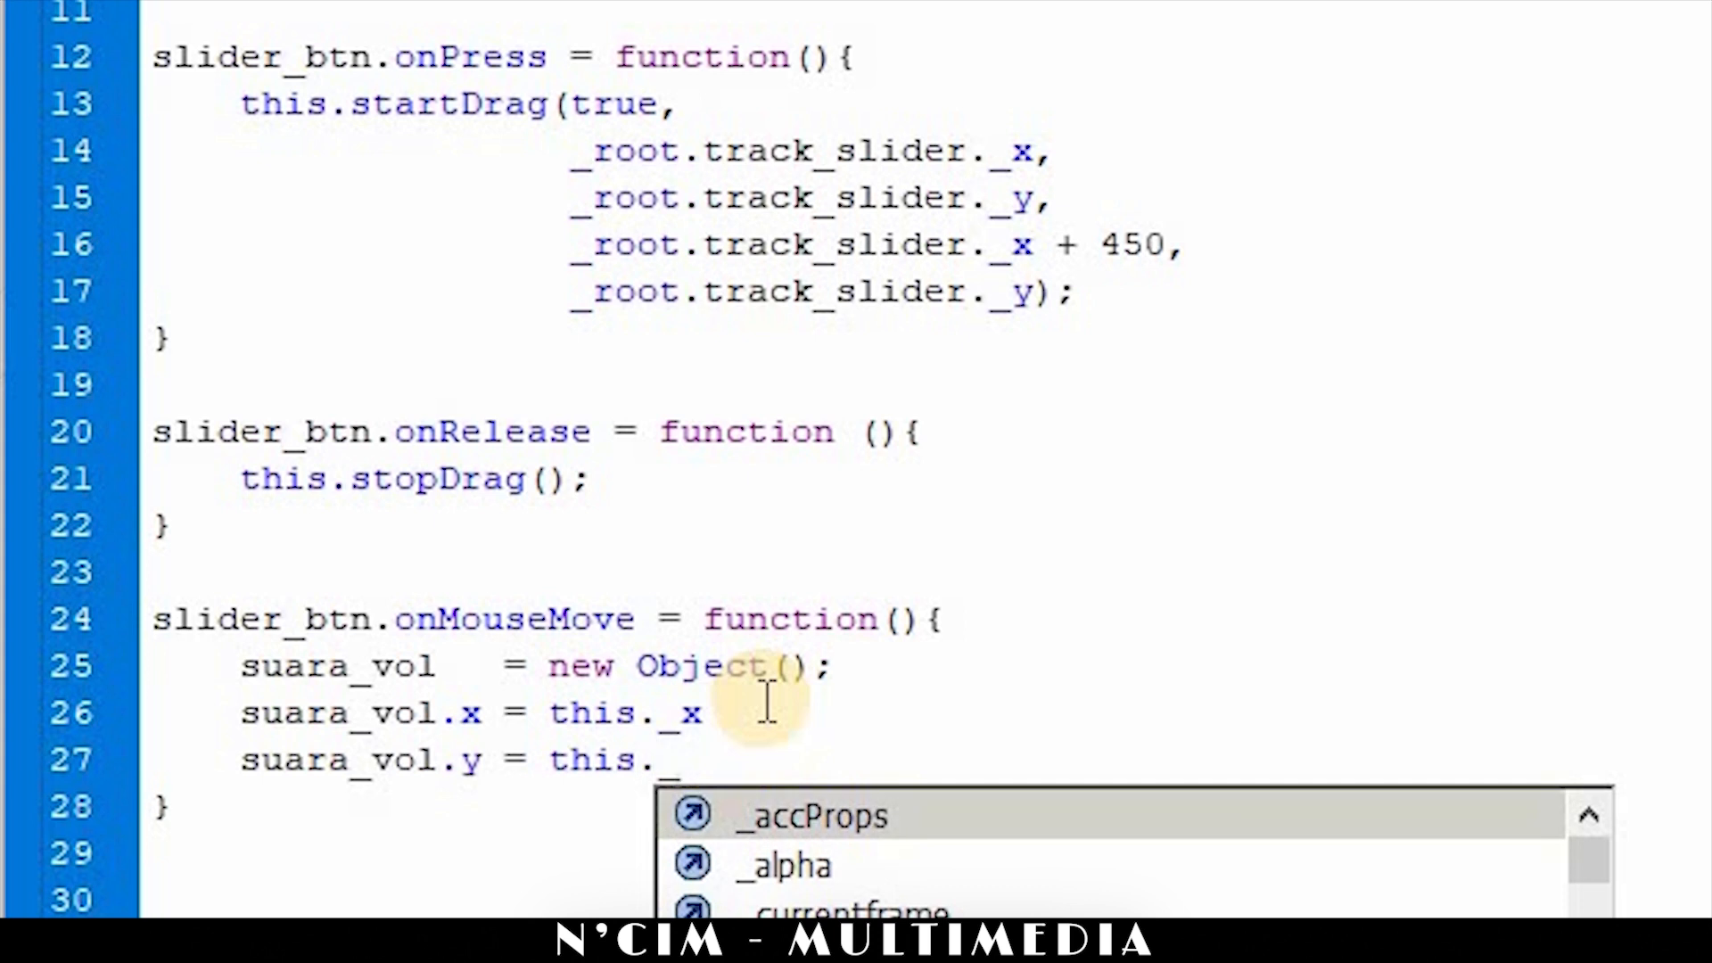
text(y)
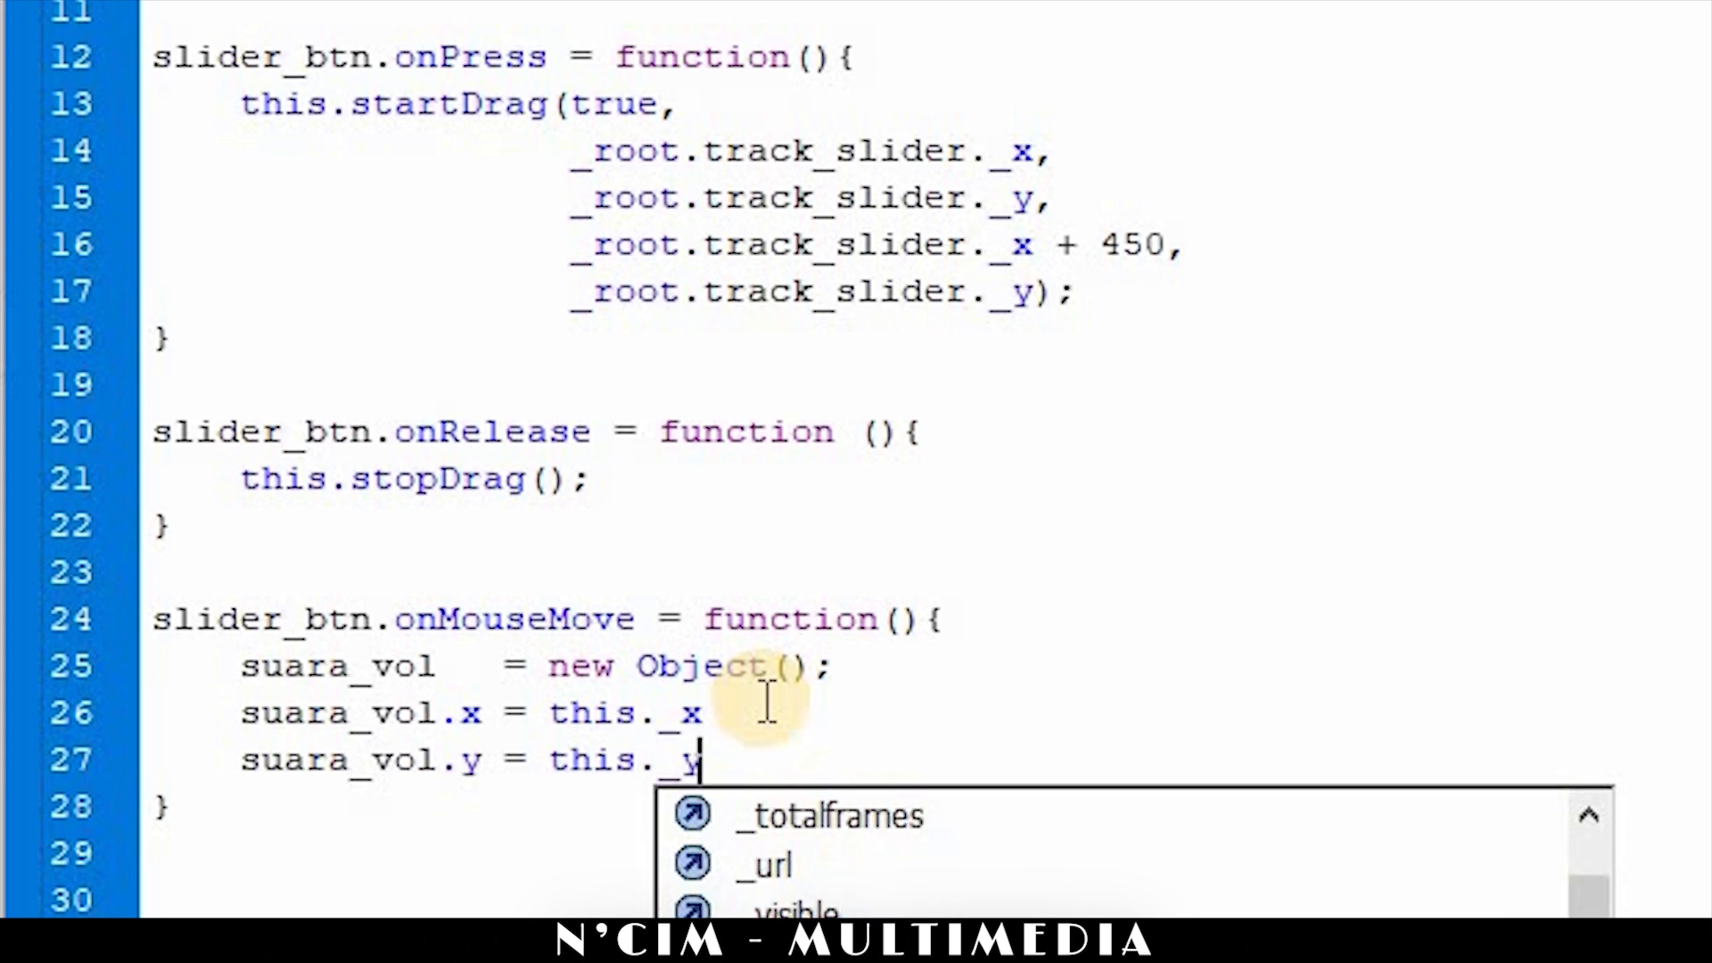
key(Escape)
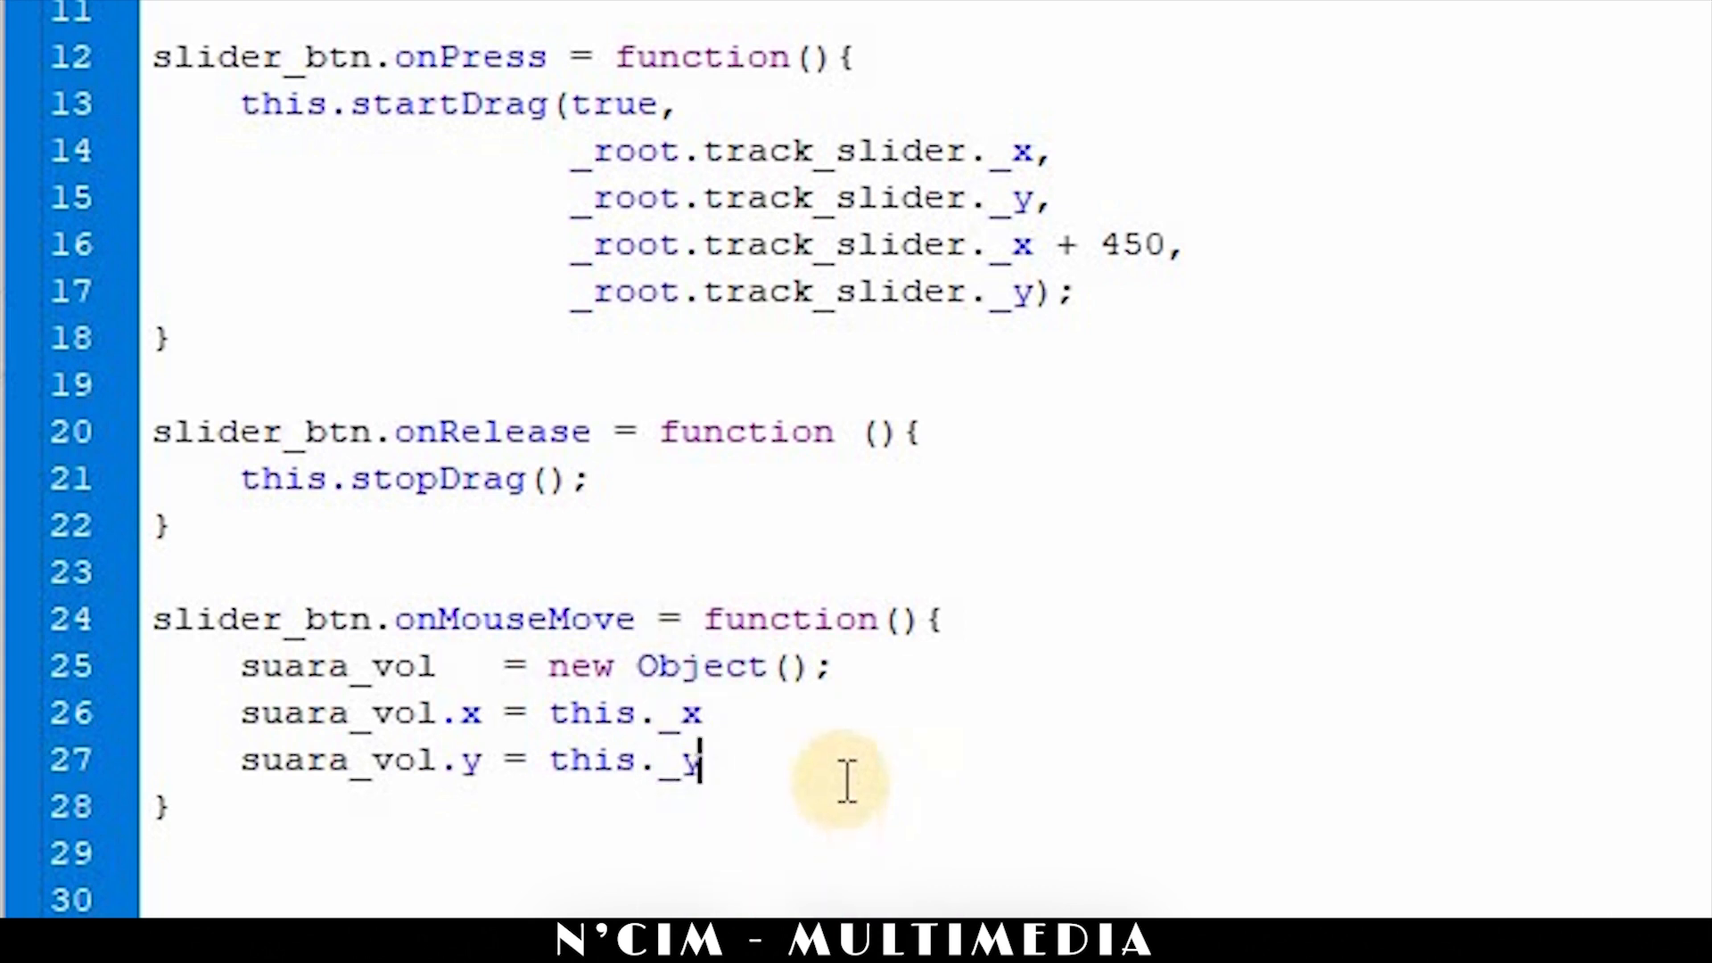
Start a new handler line with _root.track_slider.globalToLocal, copying the track_slider name from the startDrag code.
key(Return)
text(_root)
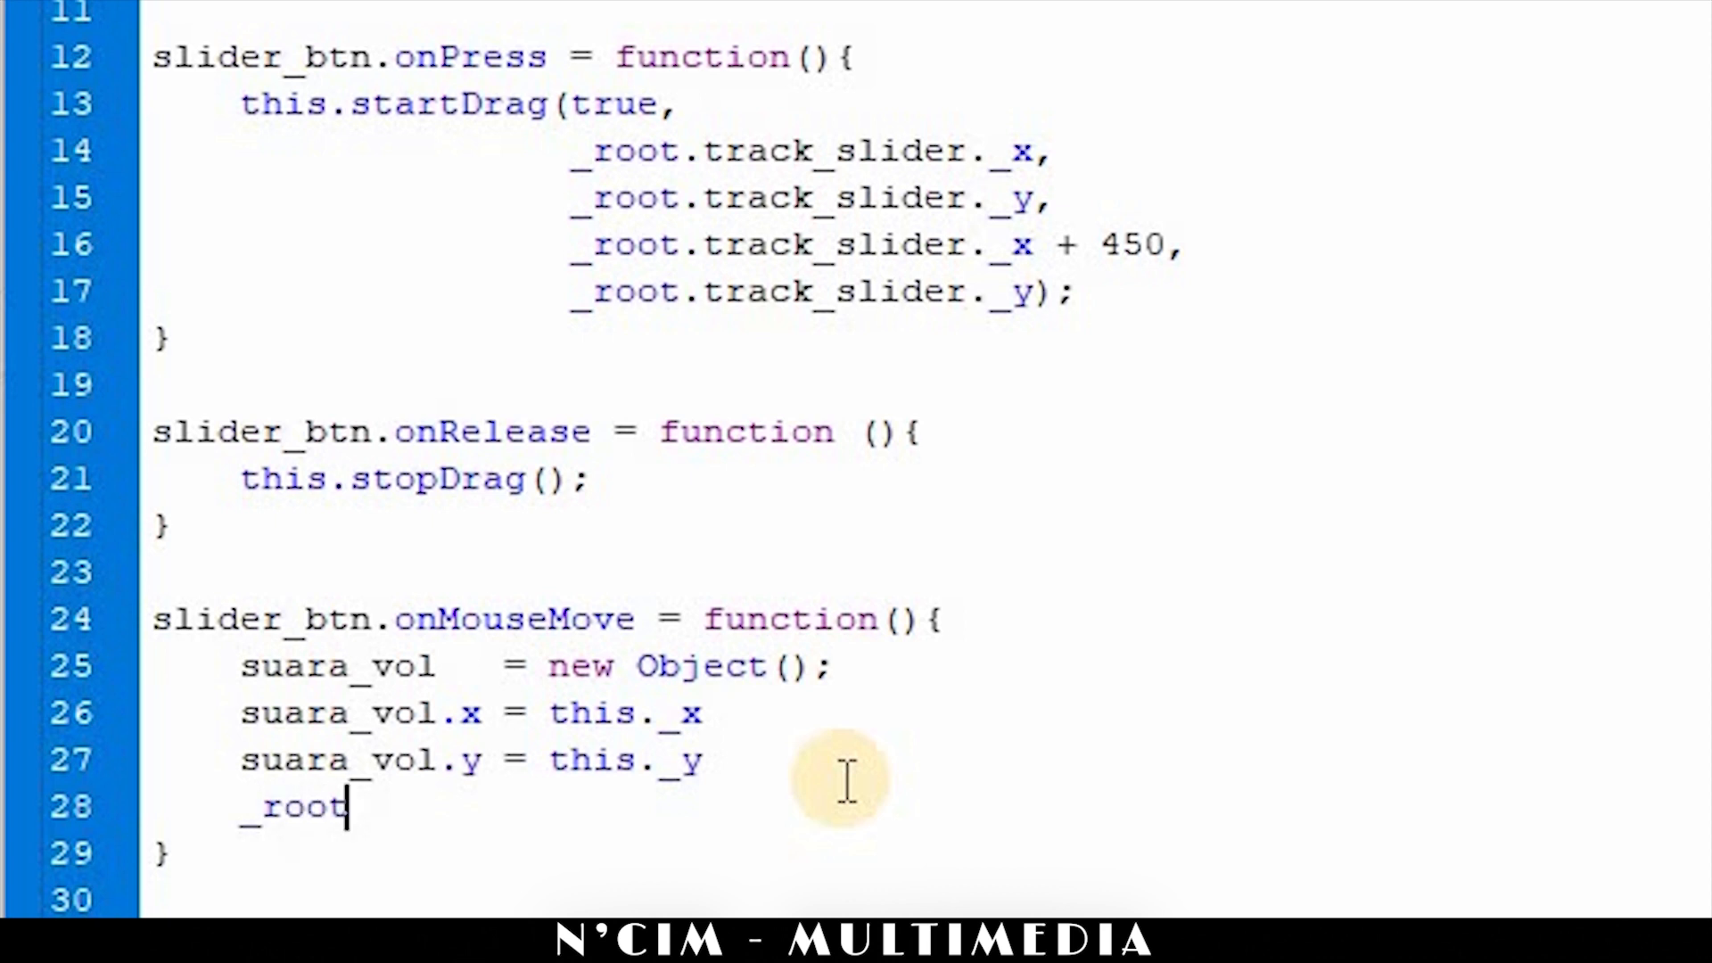
text(.)
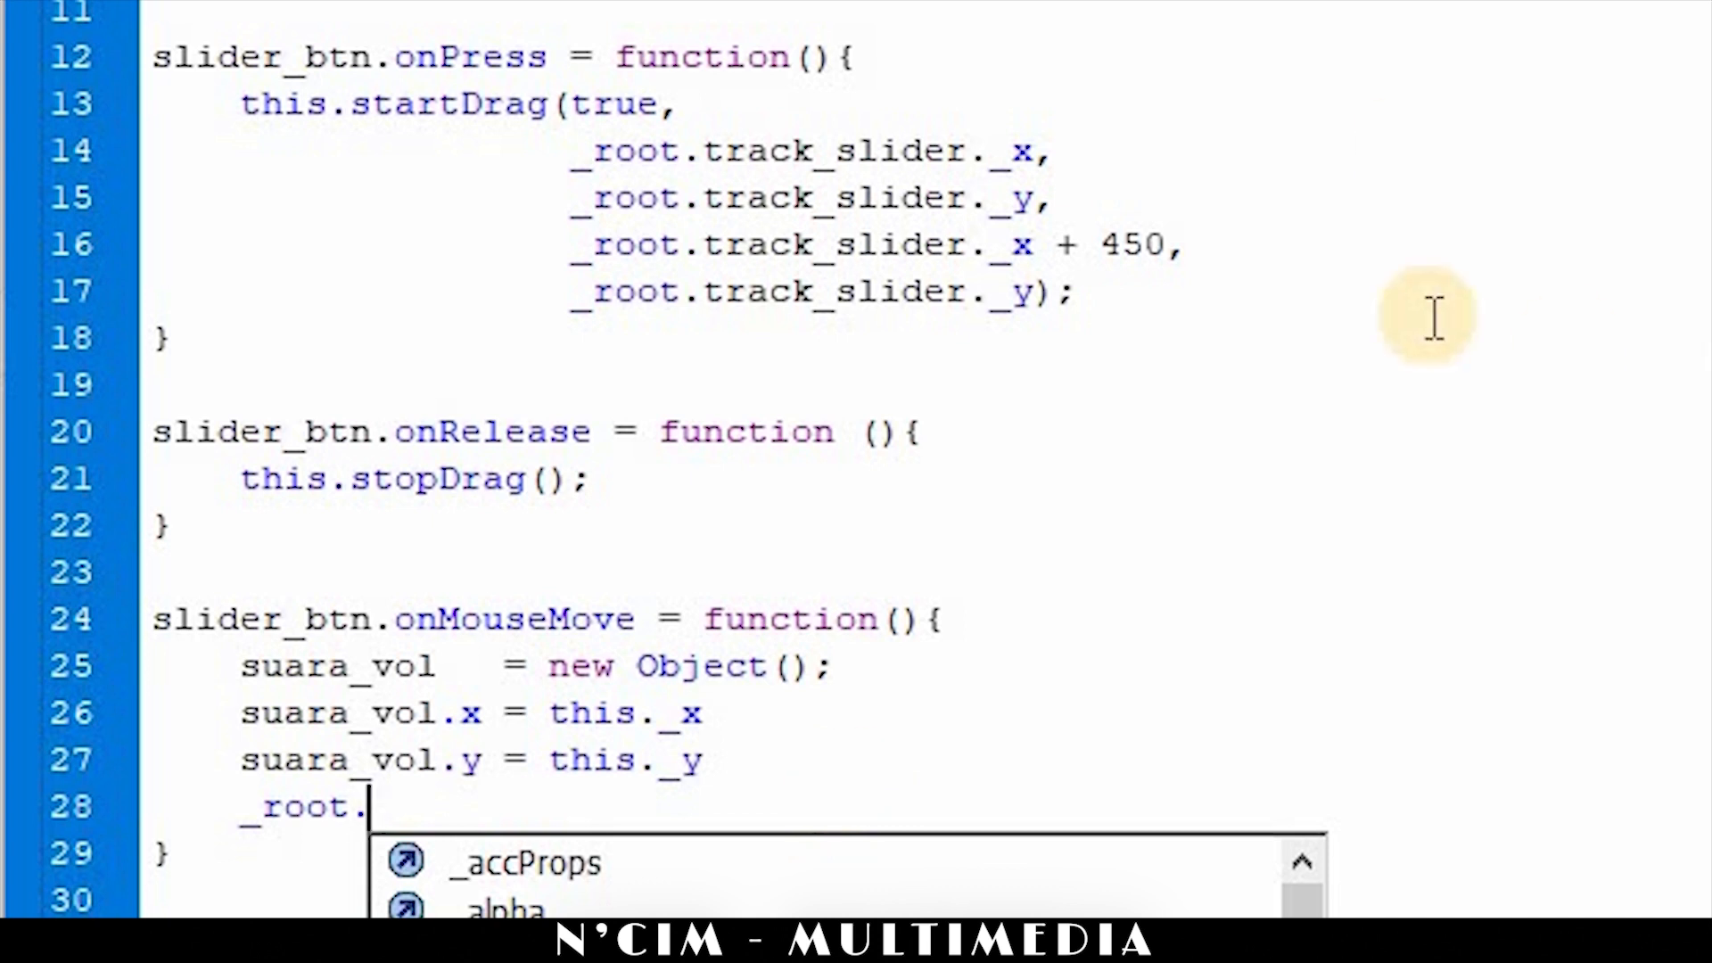
drag(704, 150, 969, 150)
key(ctrl+c)
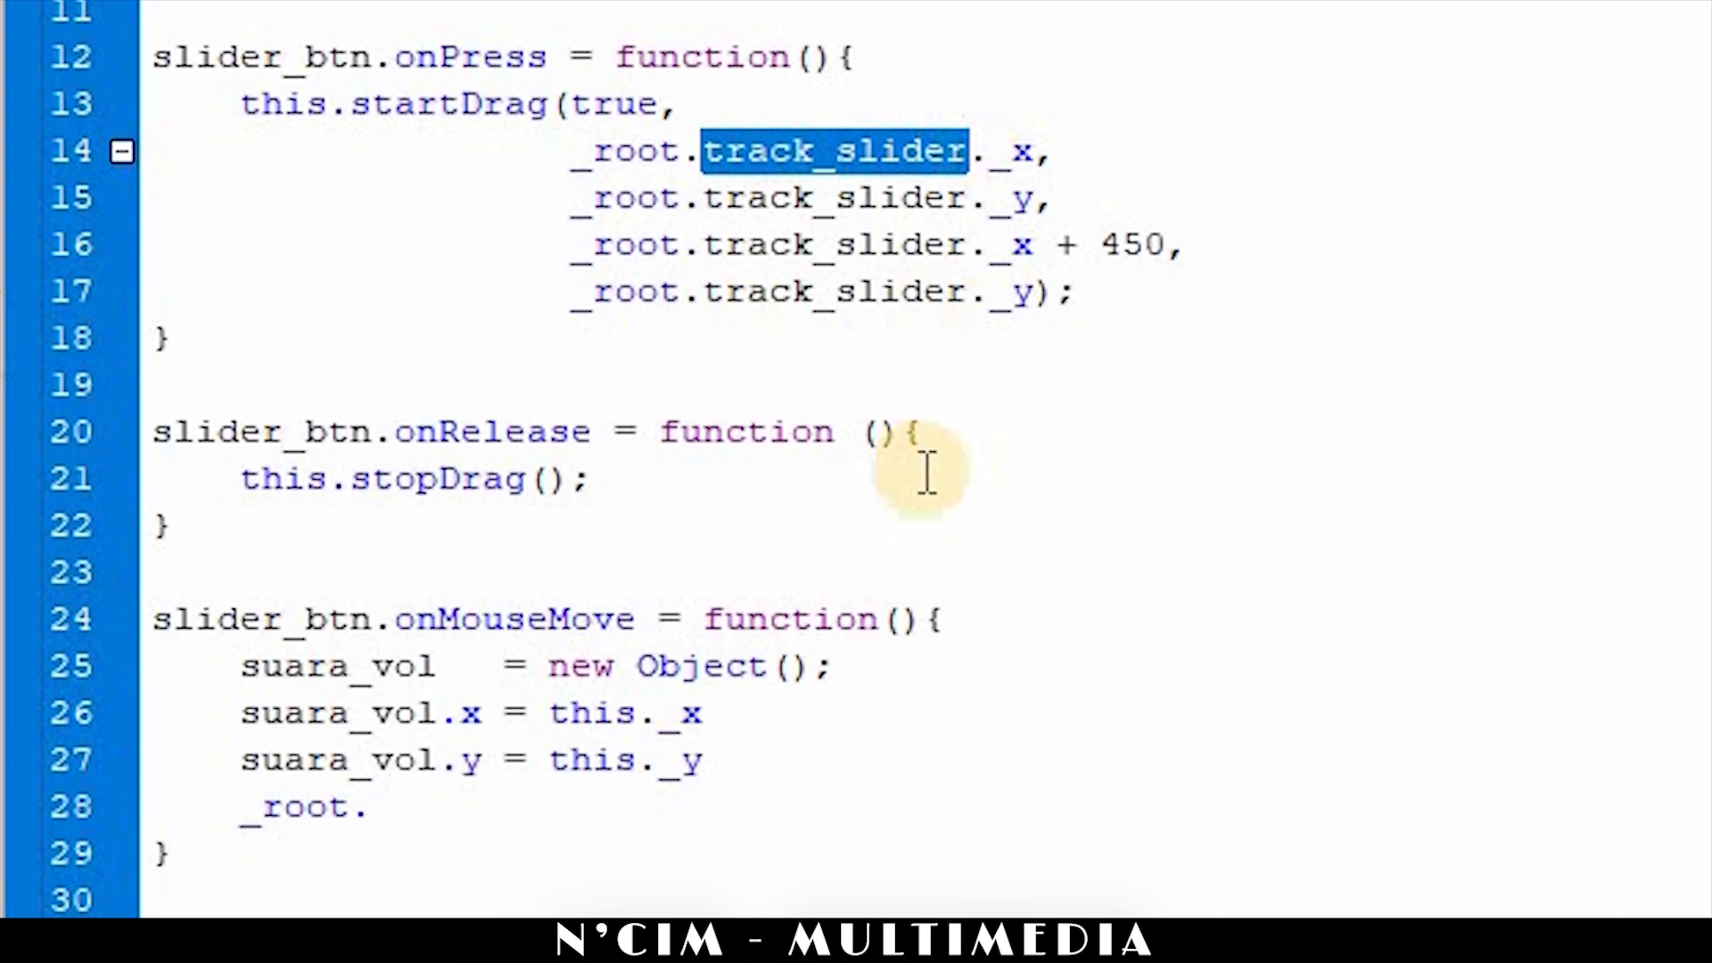
click(492, 801)
key(ctrl+v)
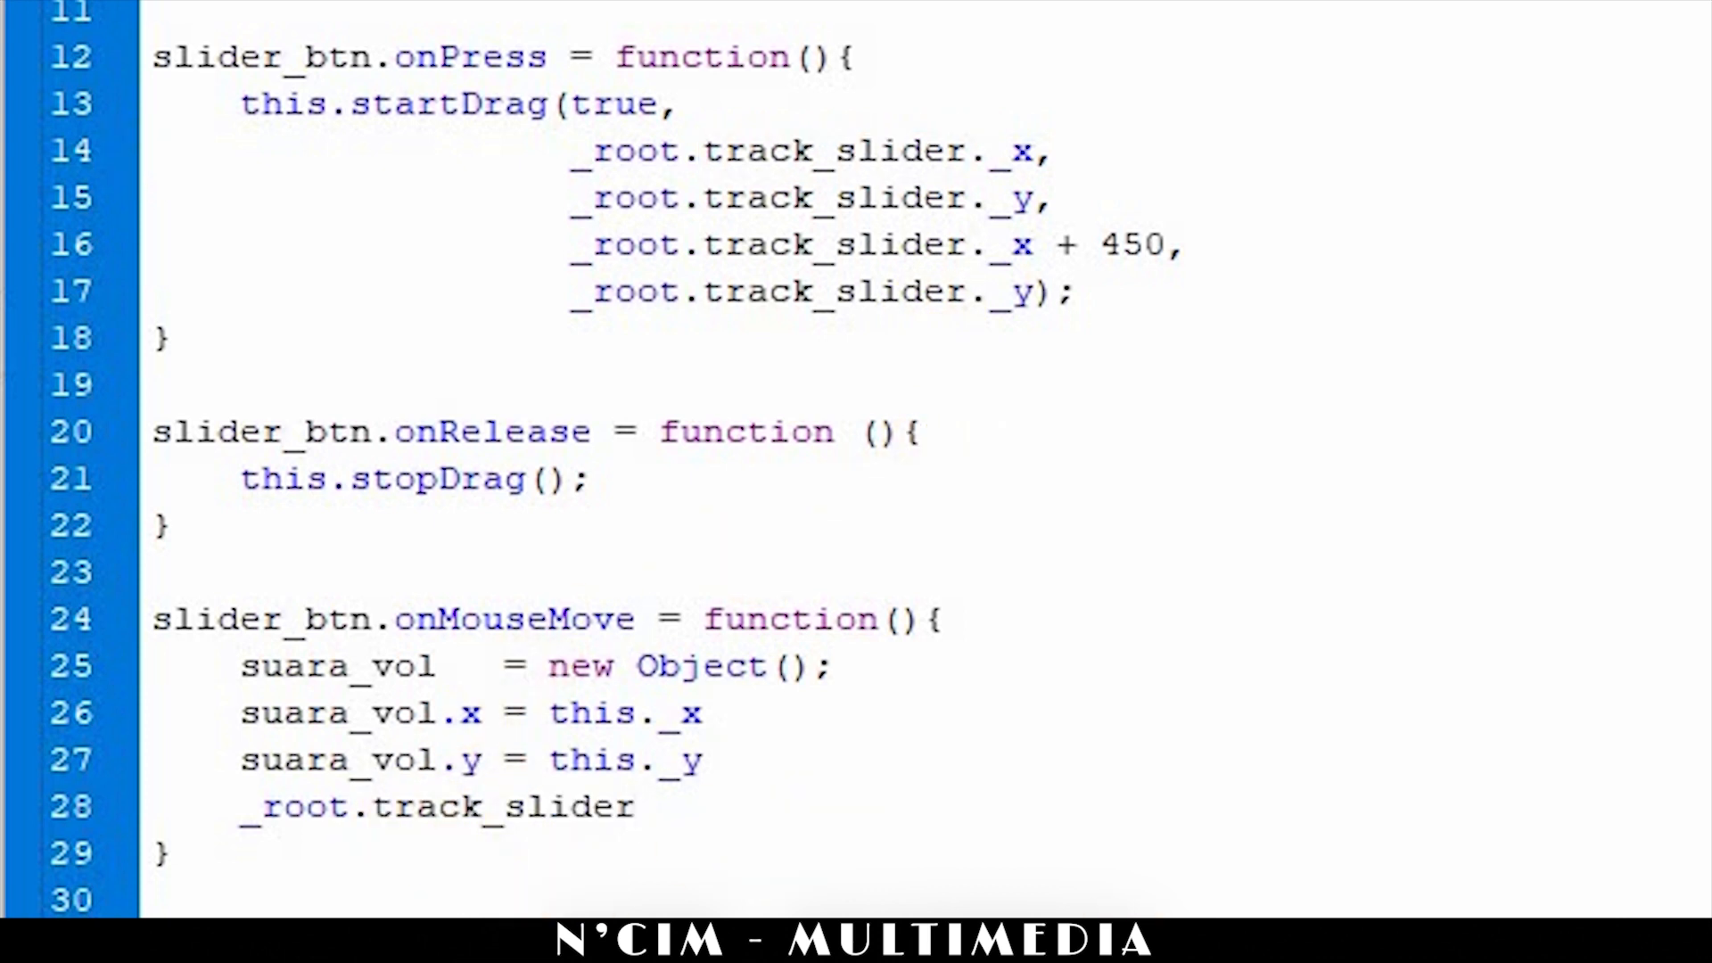
text(.globalTo )
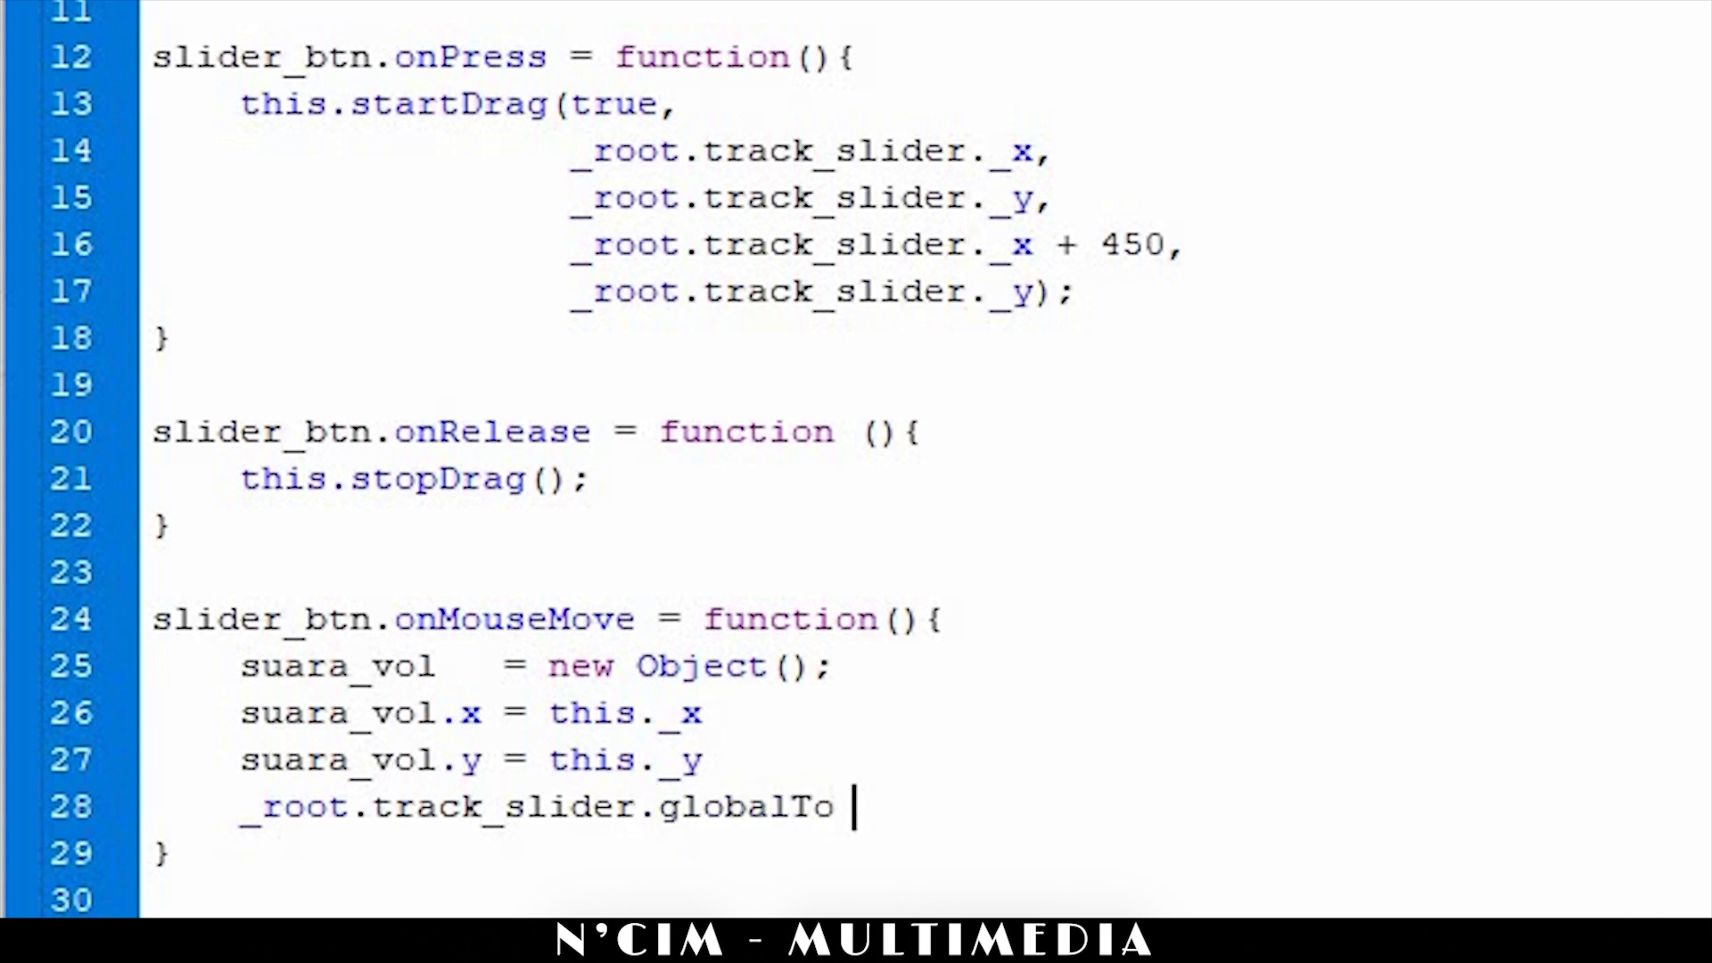
text(Local)
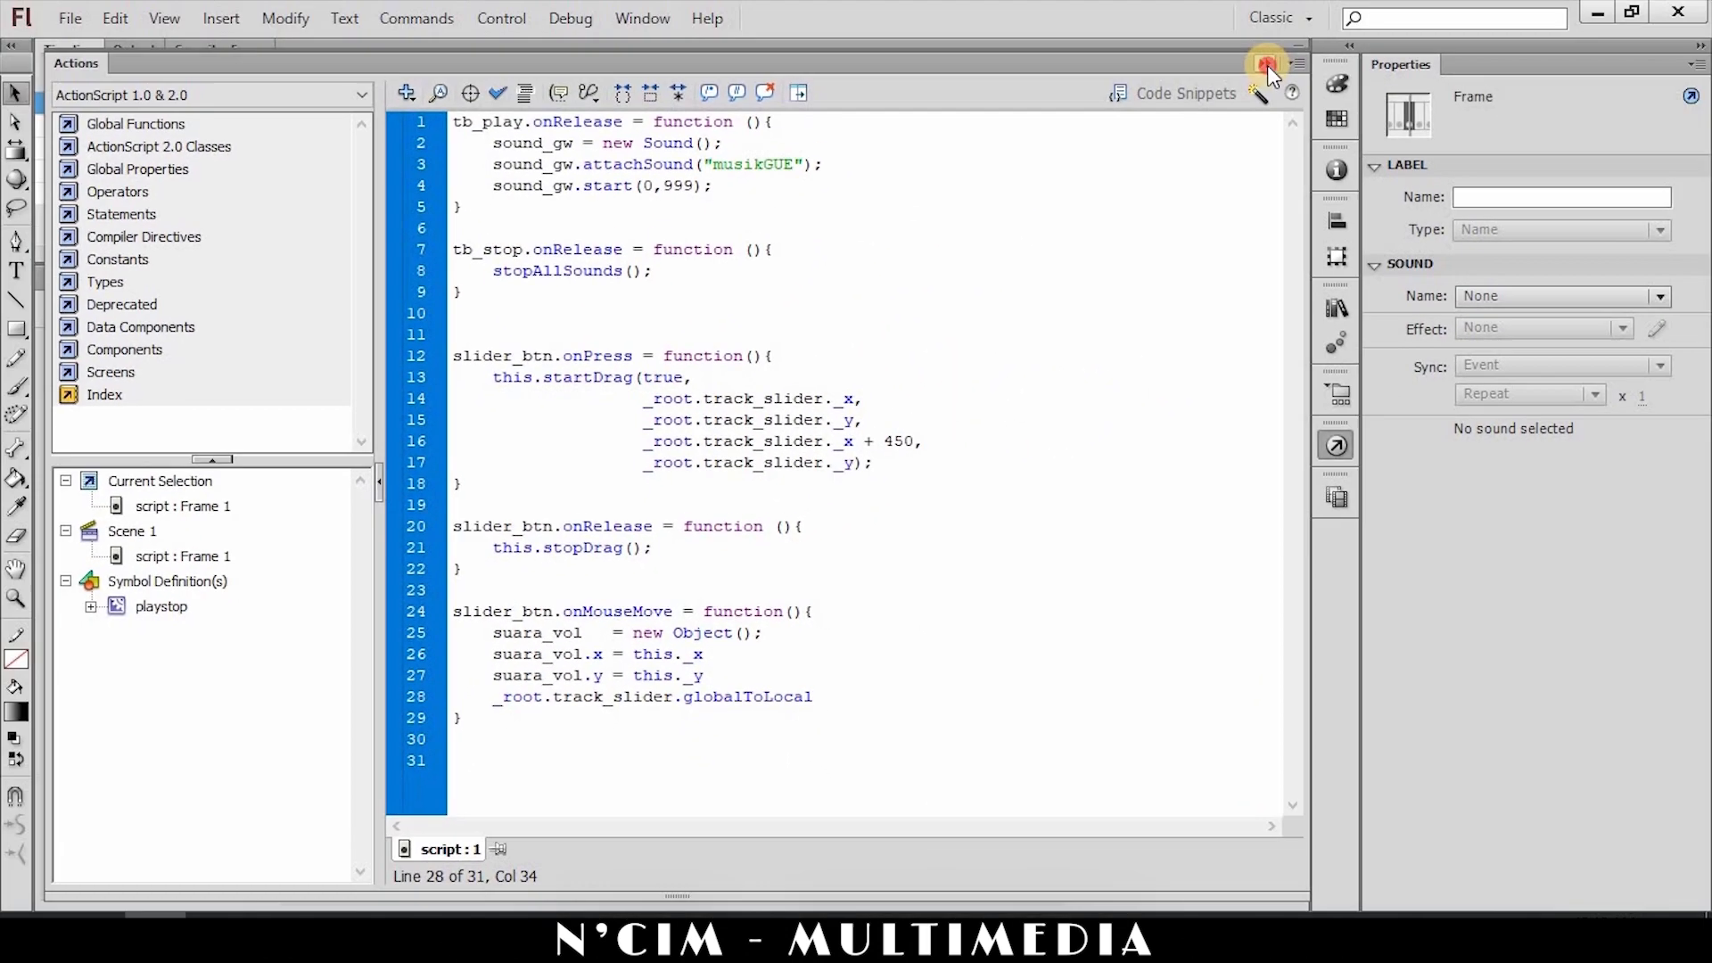
Check the stage briefly, return to the script and complete the globalToLocal call with the argument (suara_vol);.
click(1267, 65)
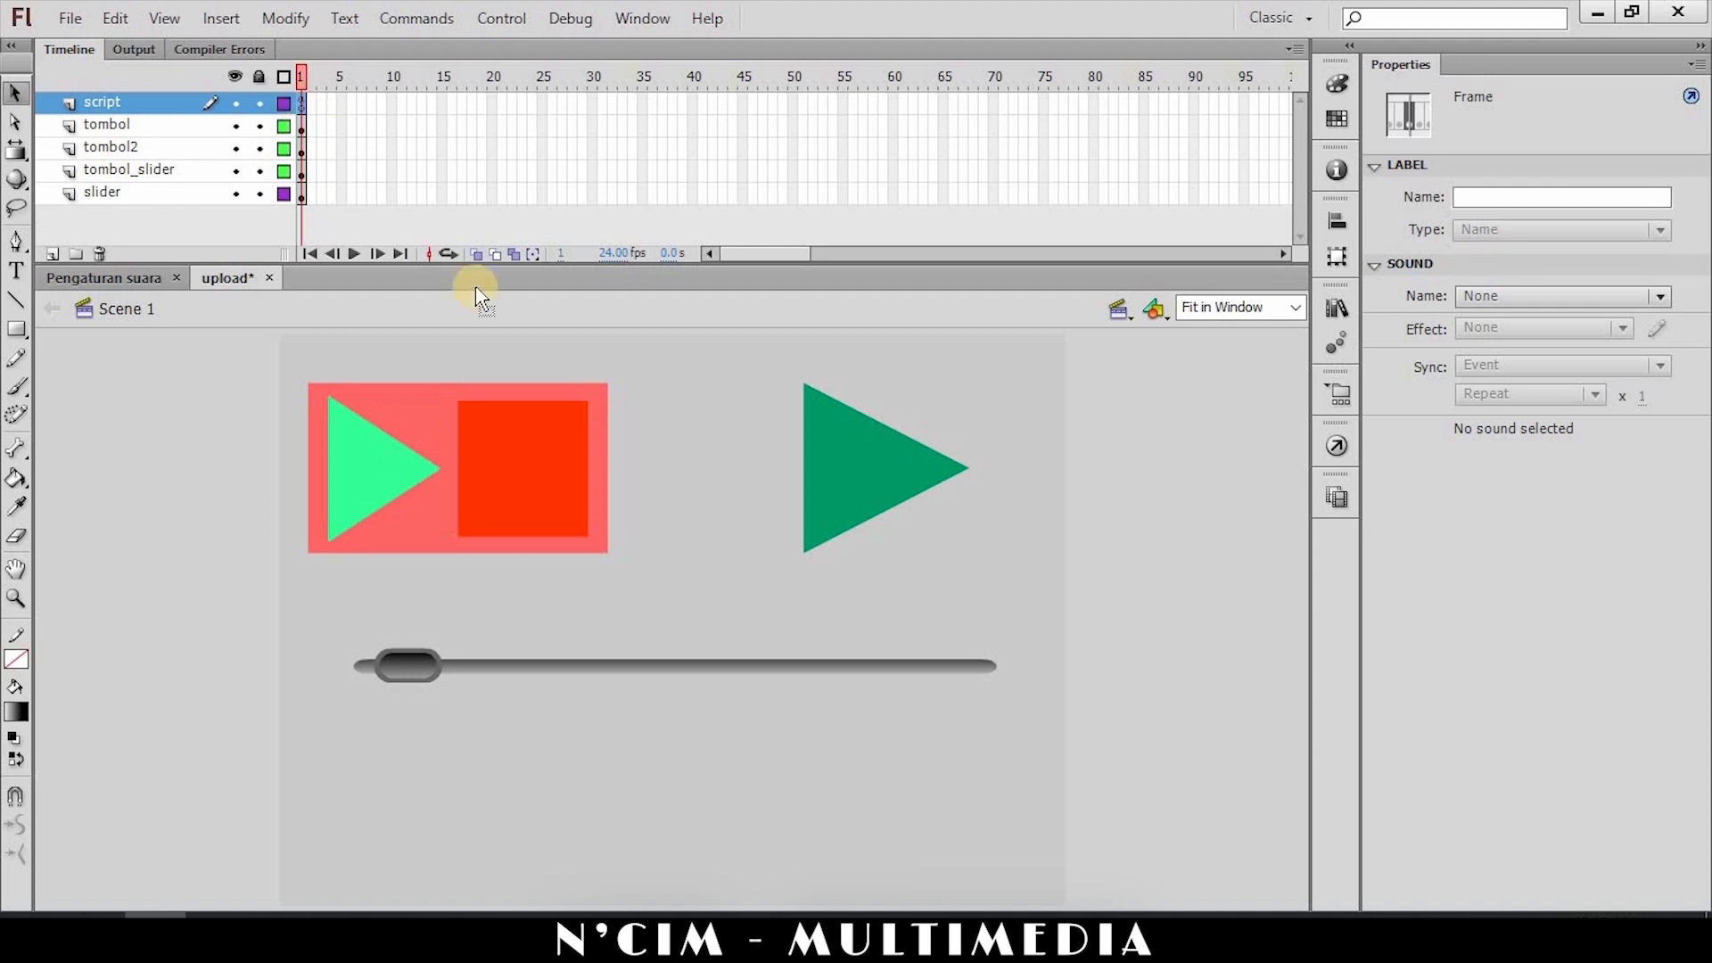
key(F9)
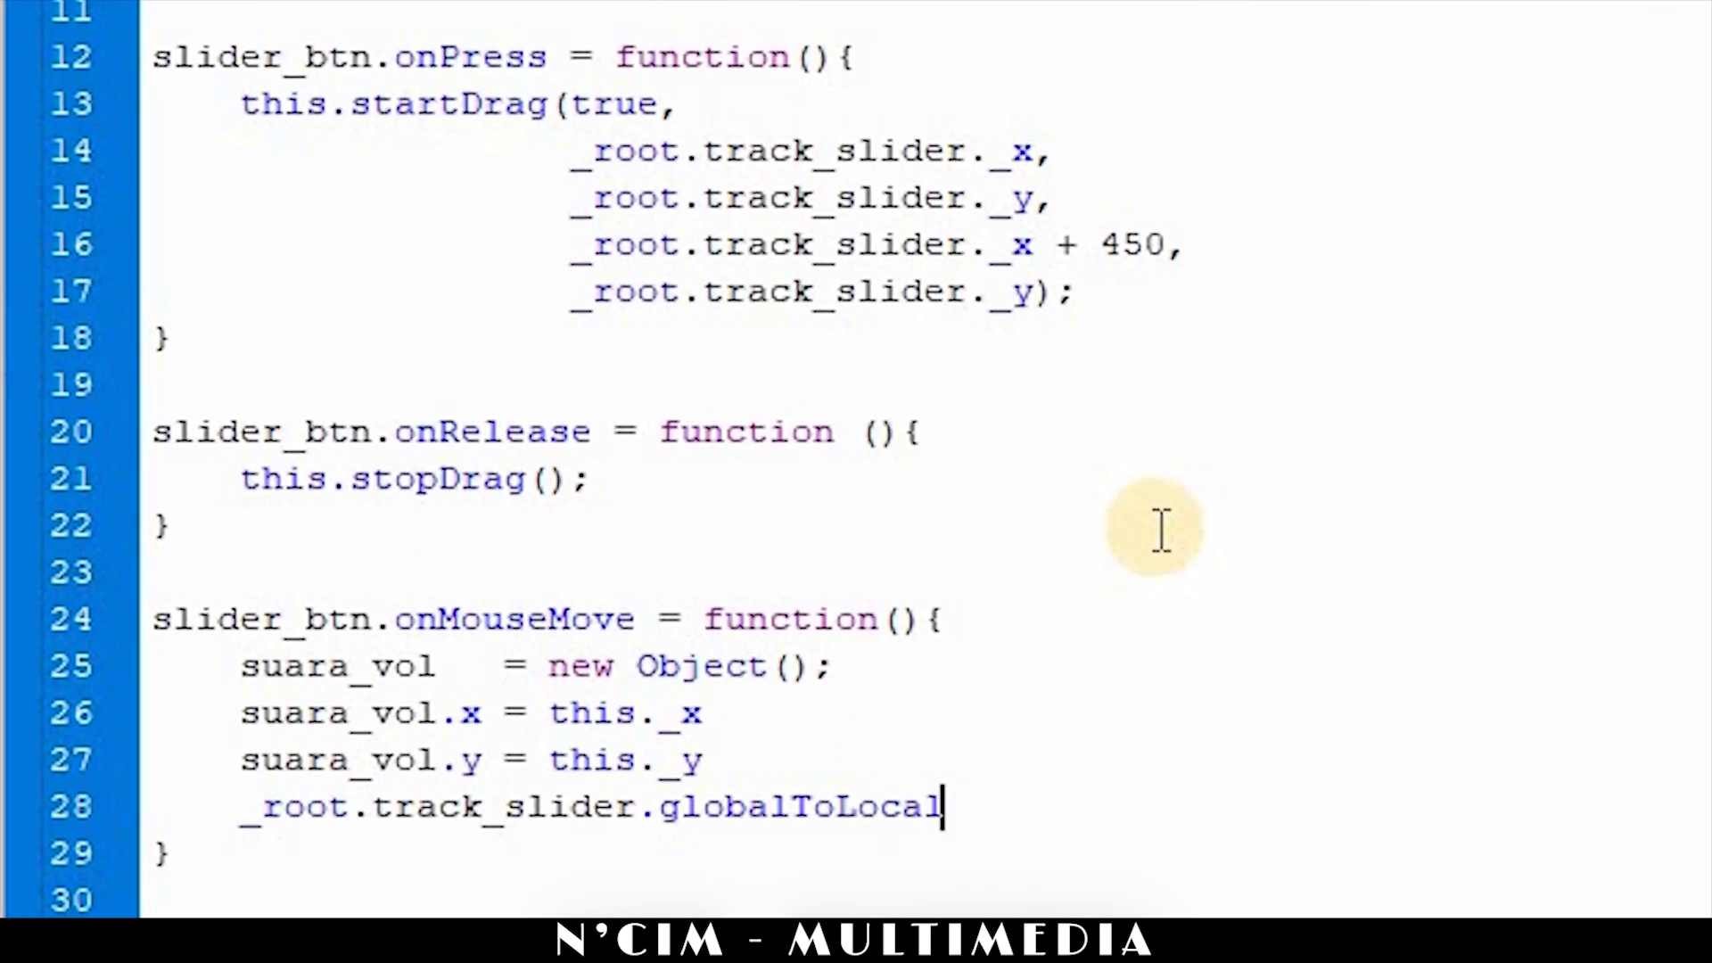
text(()
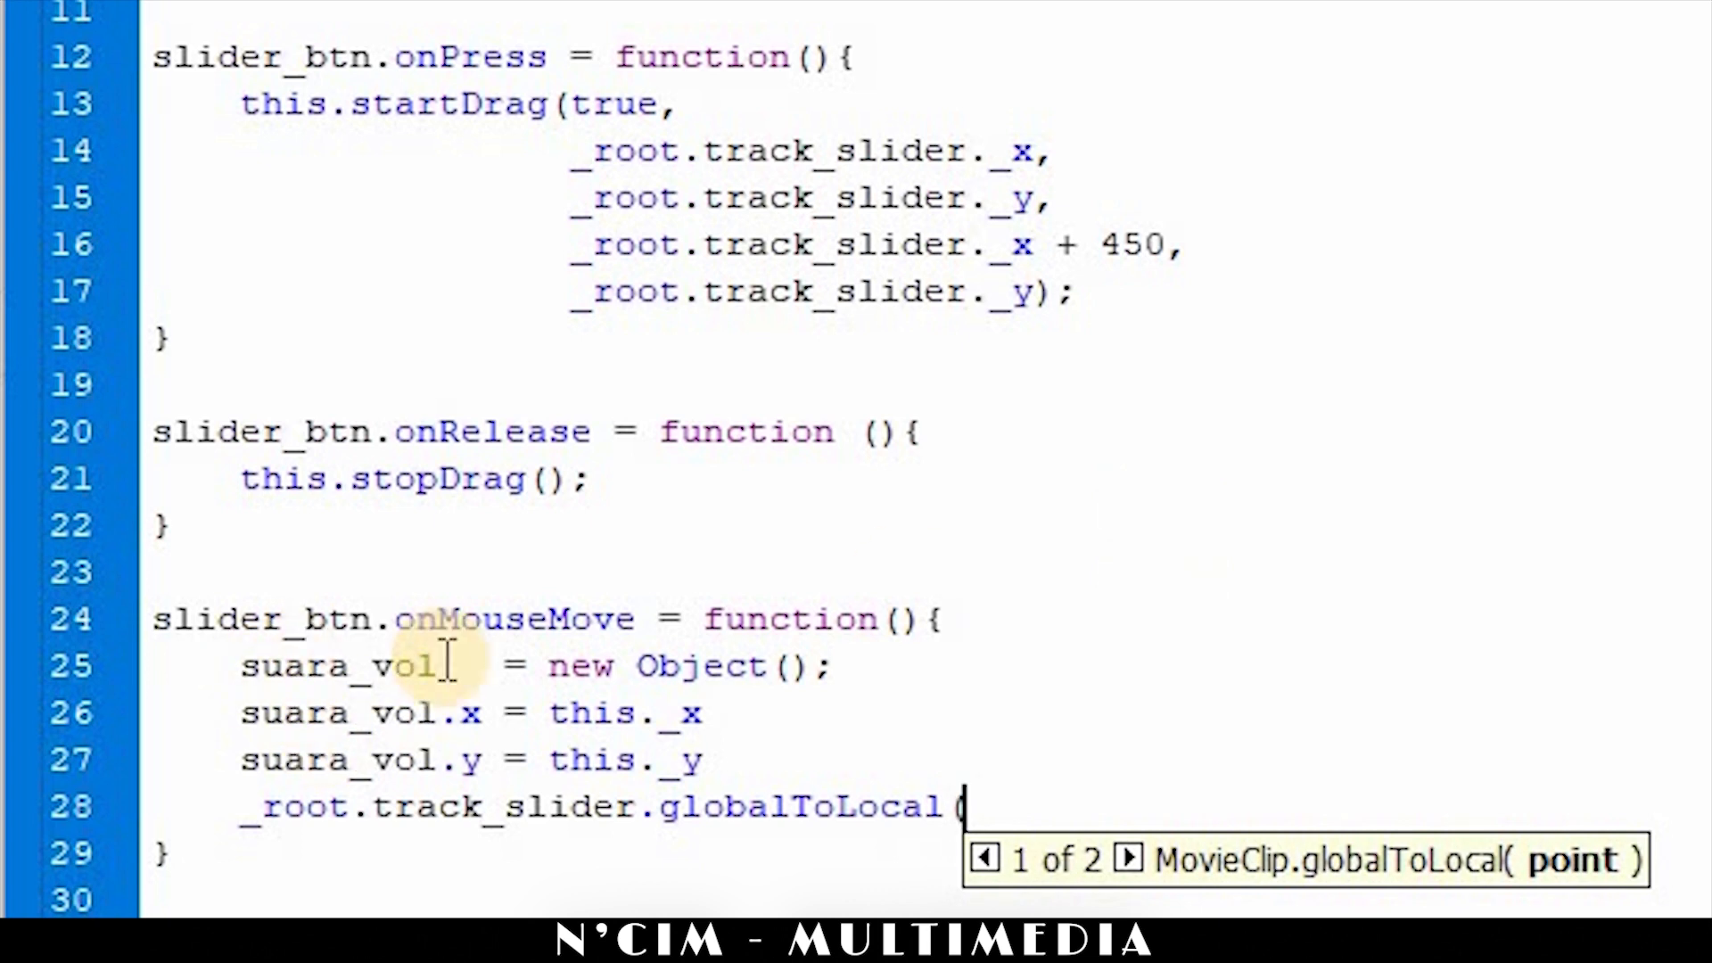
text(auara_)
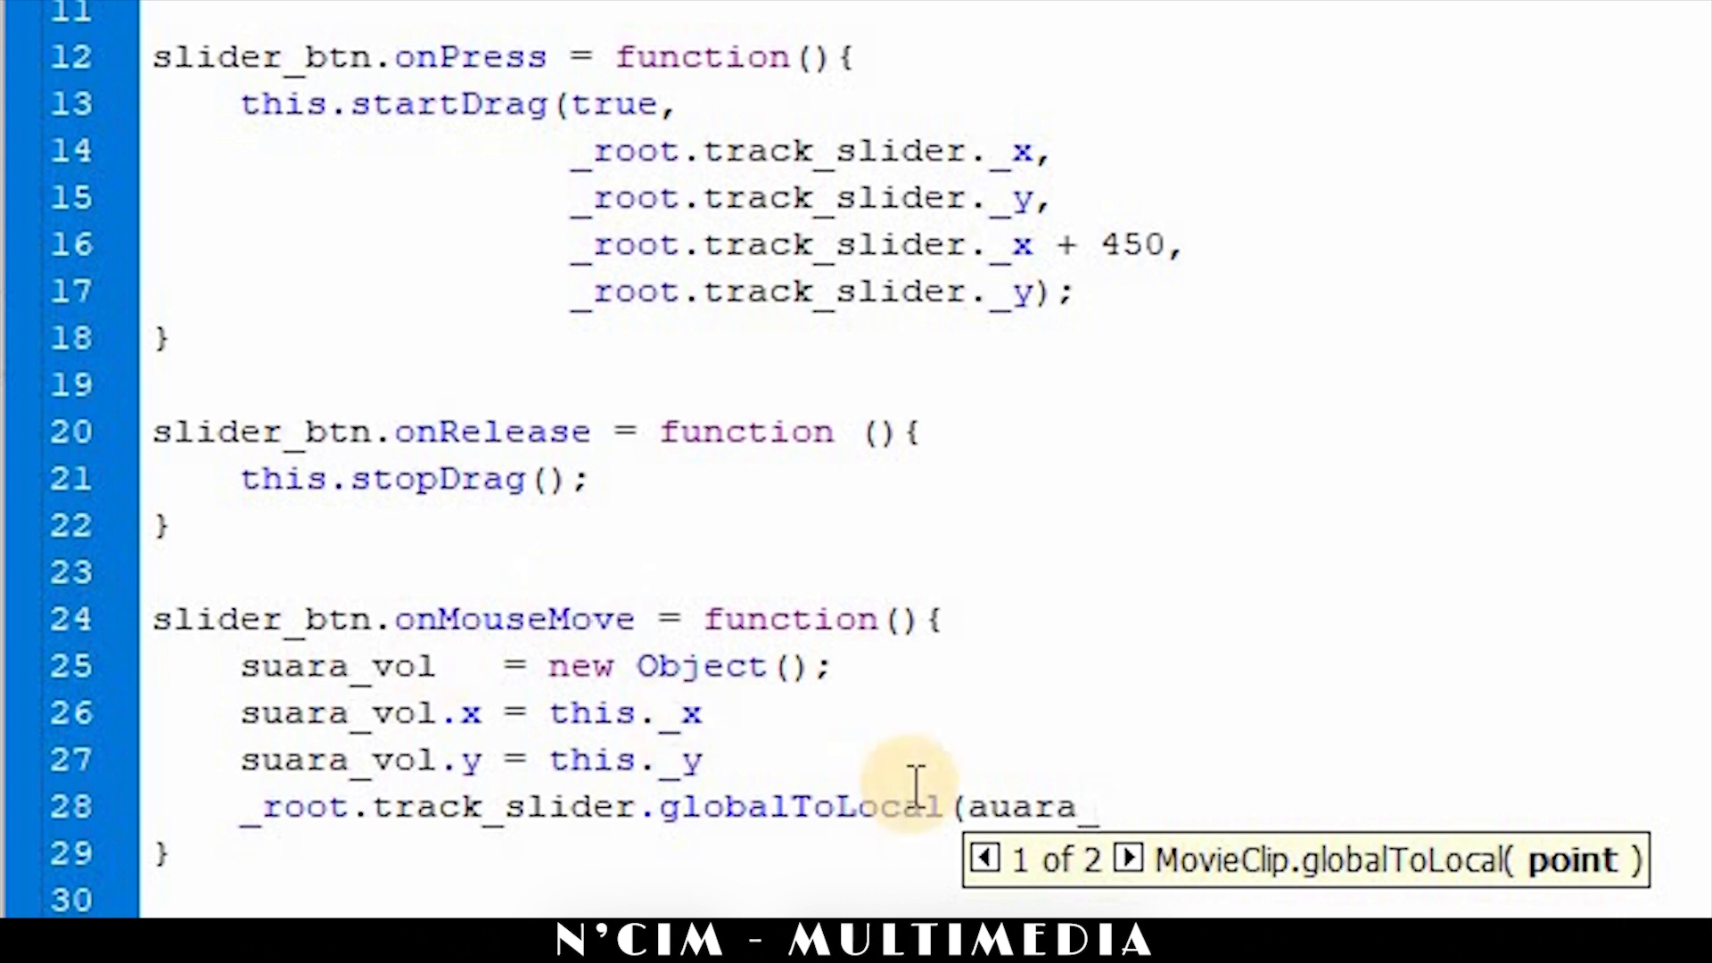
drag(968, 807, 1206, 769)
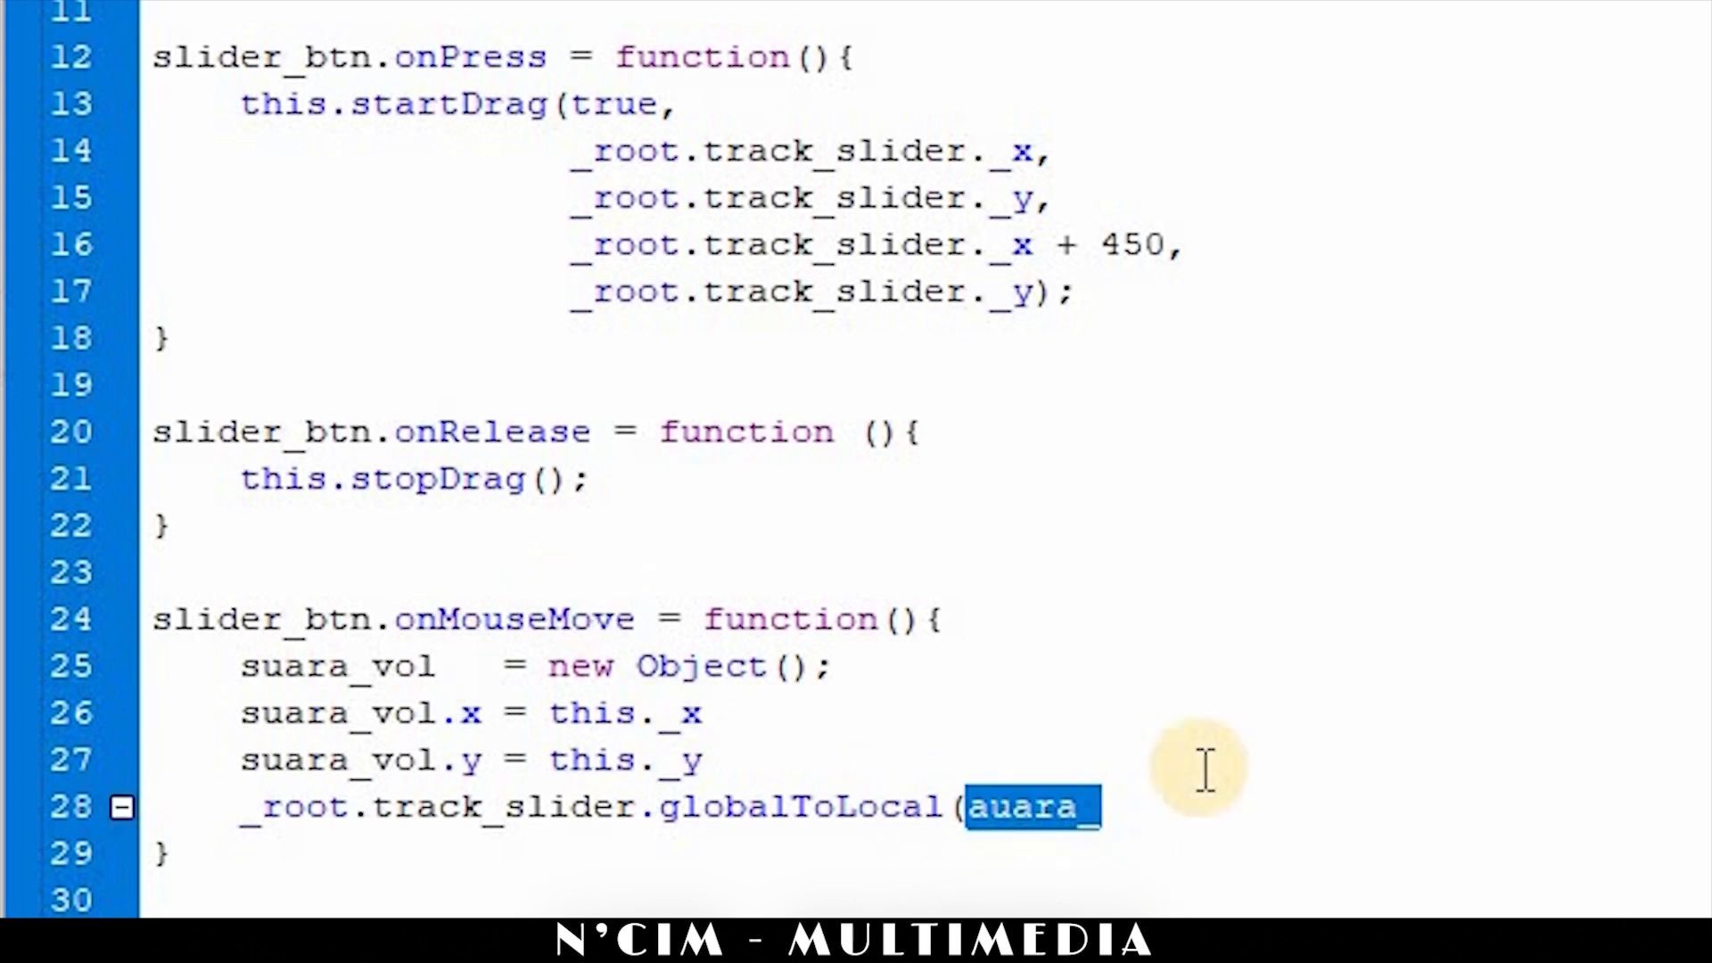
text(suara_vol))
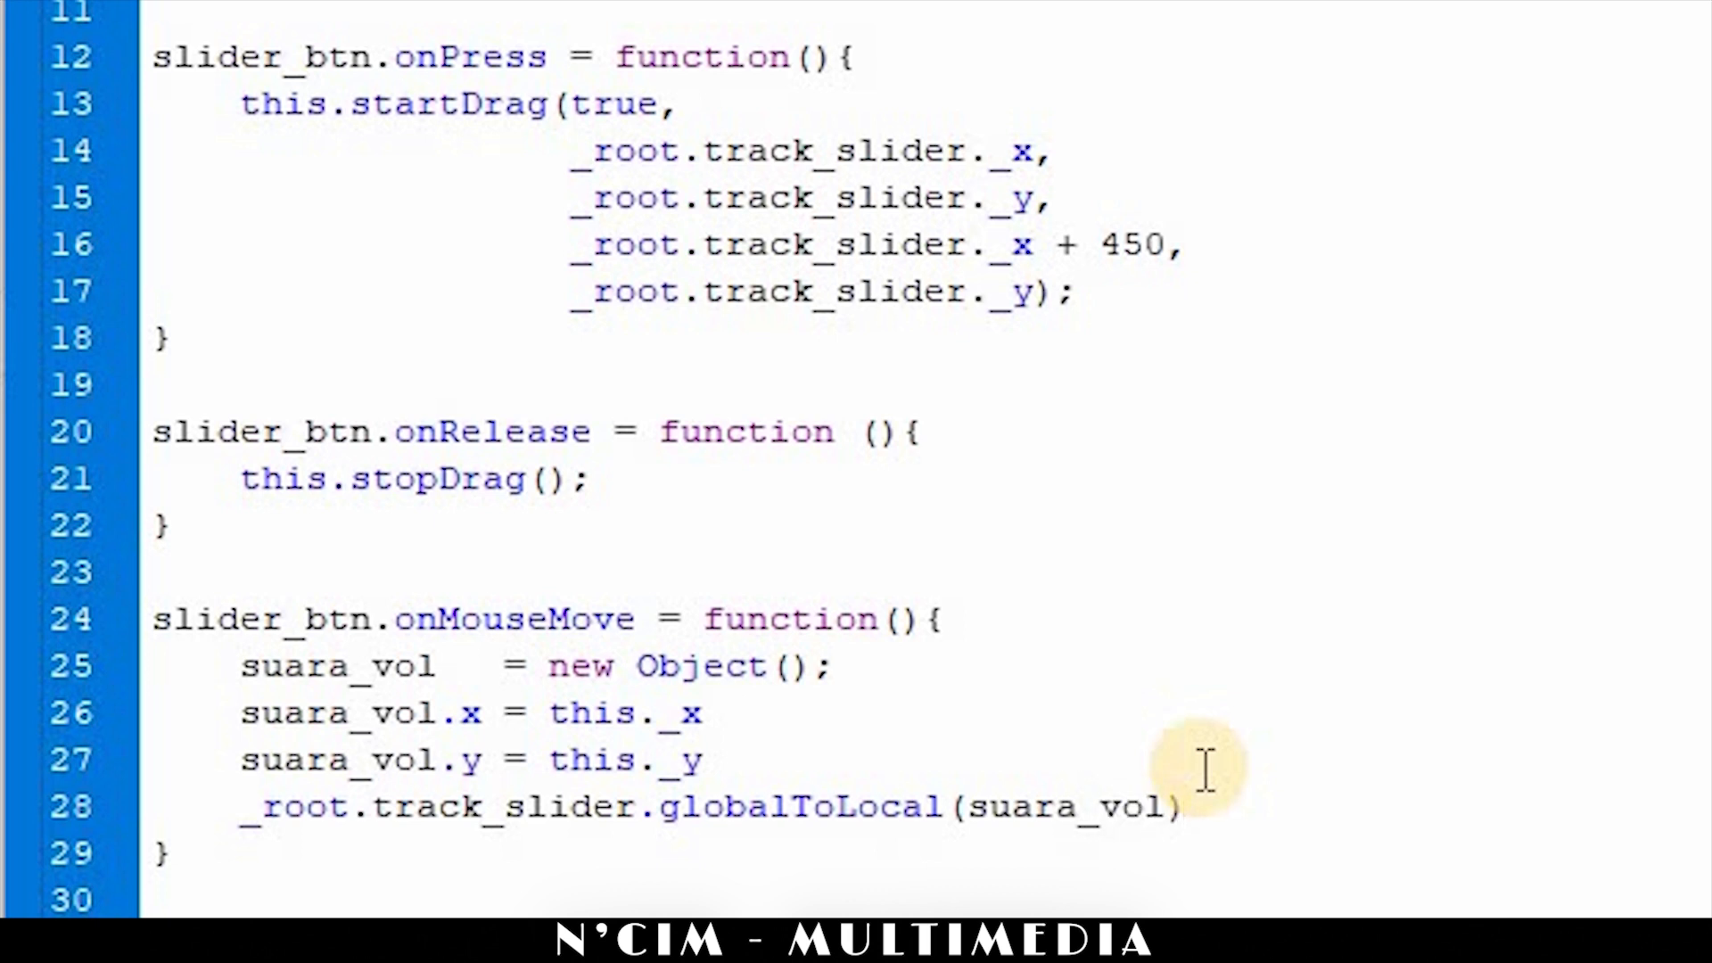
text(;)
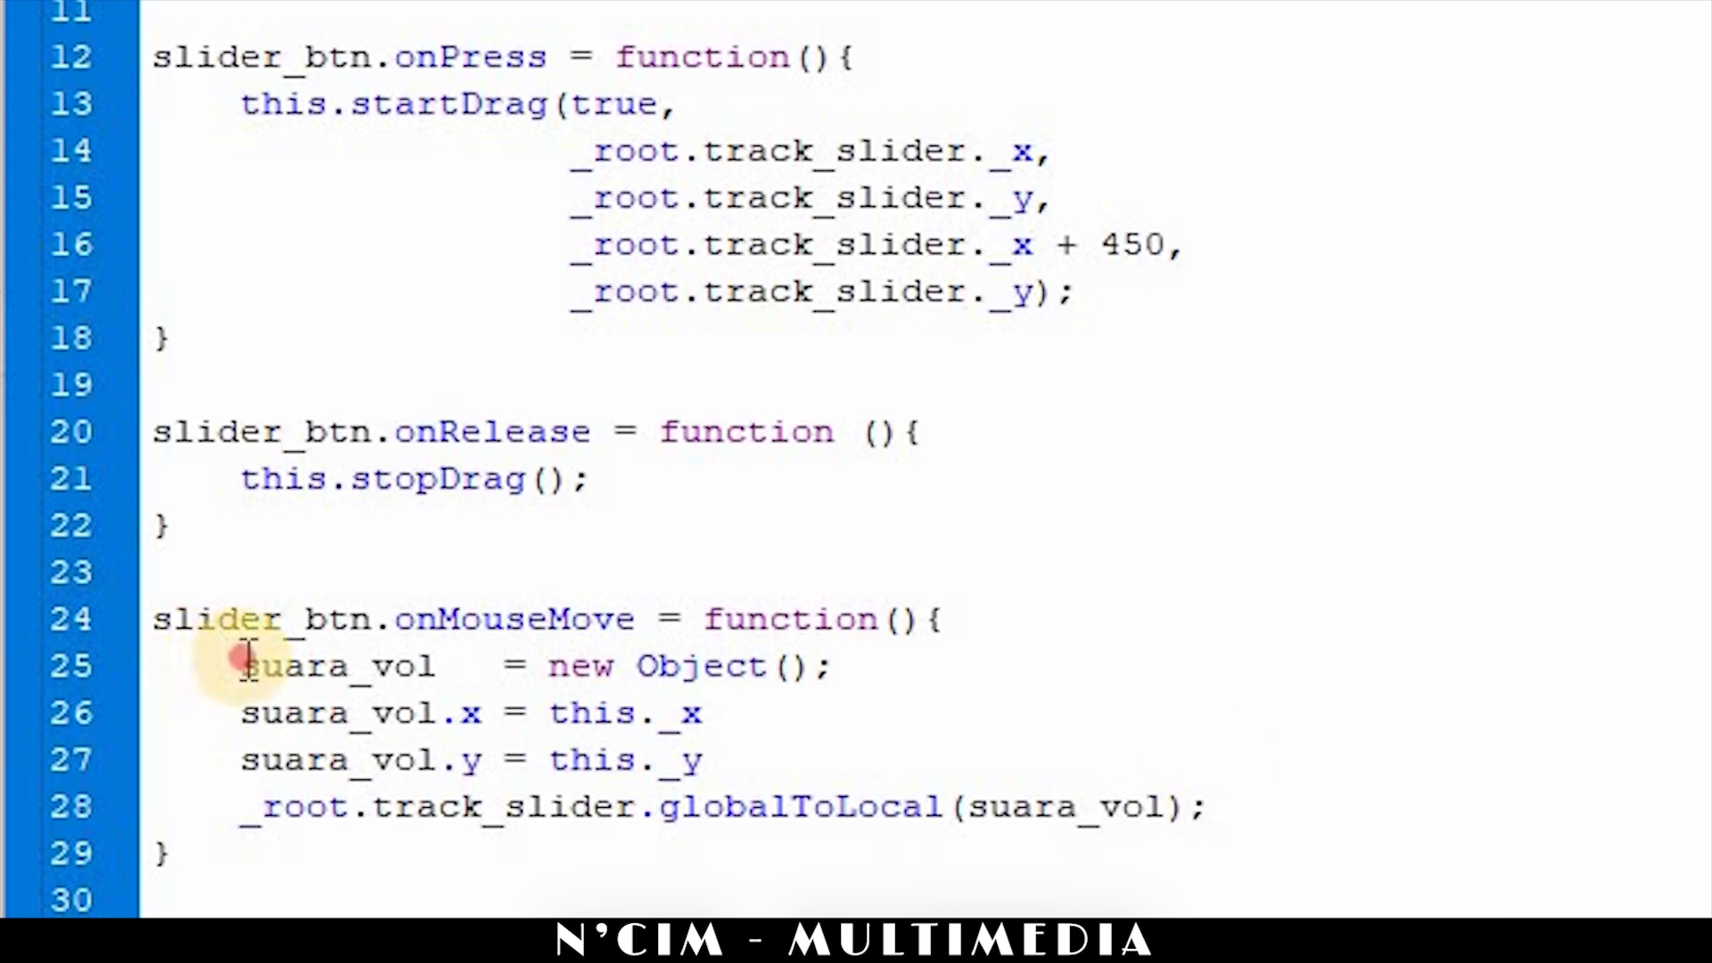
drag(239, 664, 497, 822)
click(606, 895)
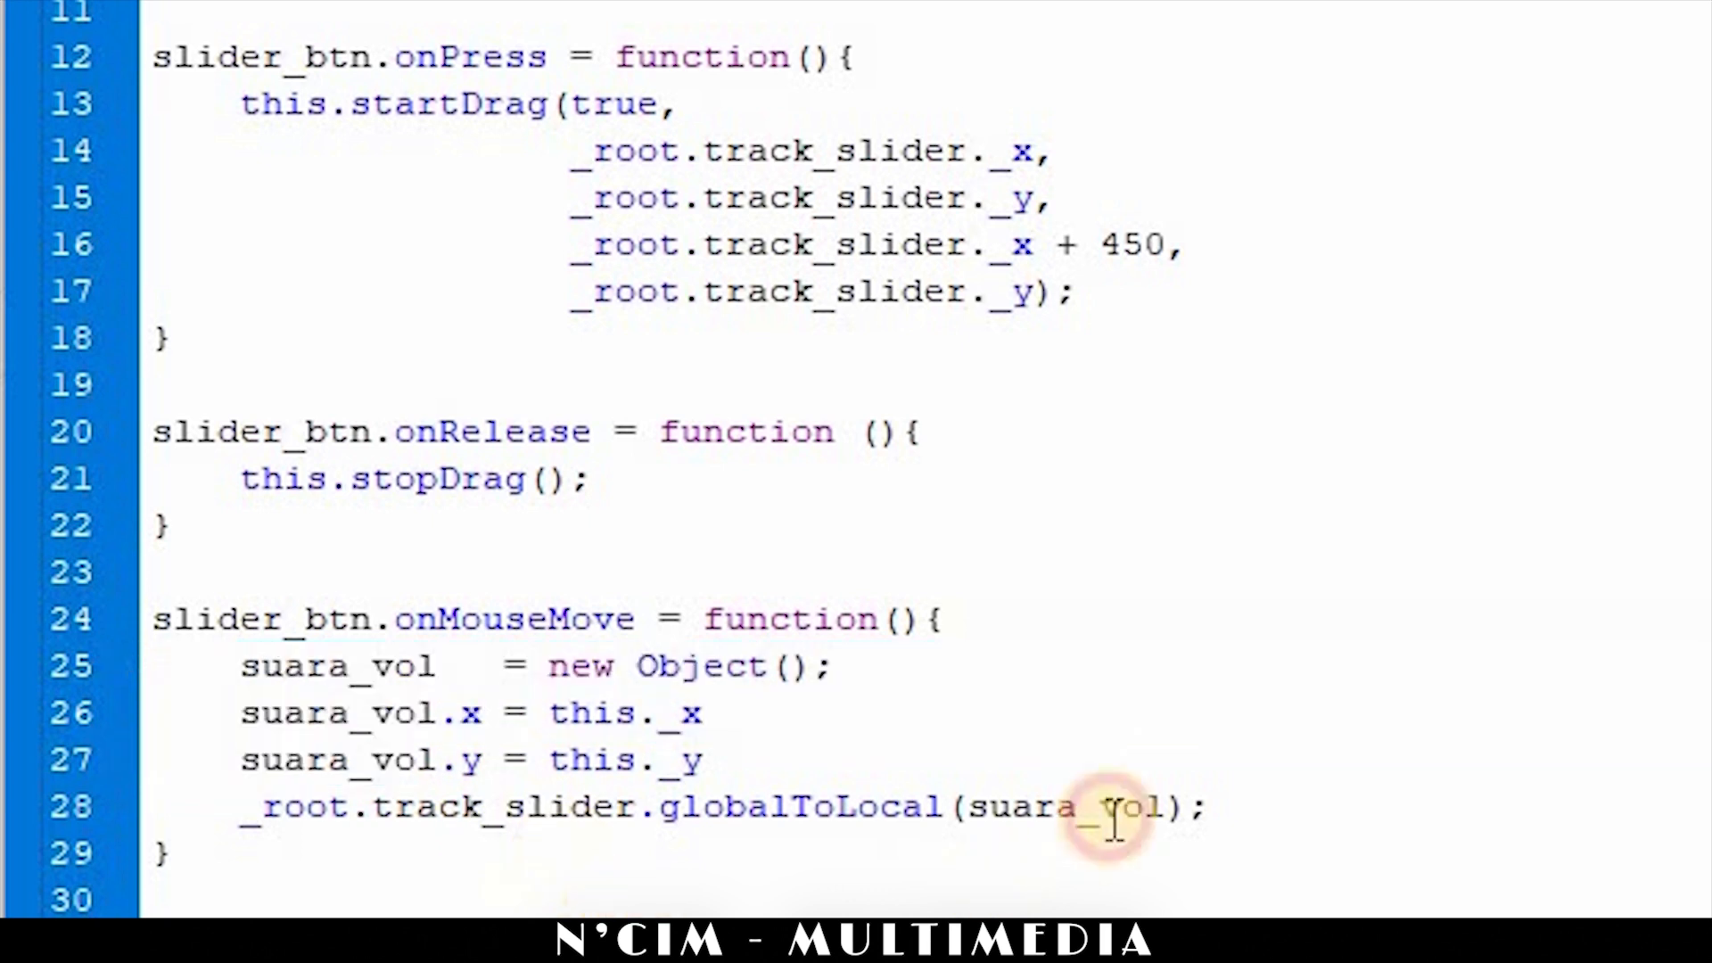
On a new line after the globalToLocal call, write _root.sound_gw.setVolume( using the sound object's name from the play handler.
click(1242, 810)
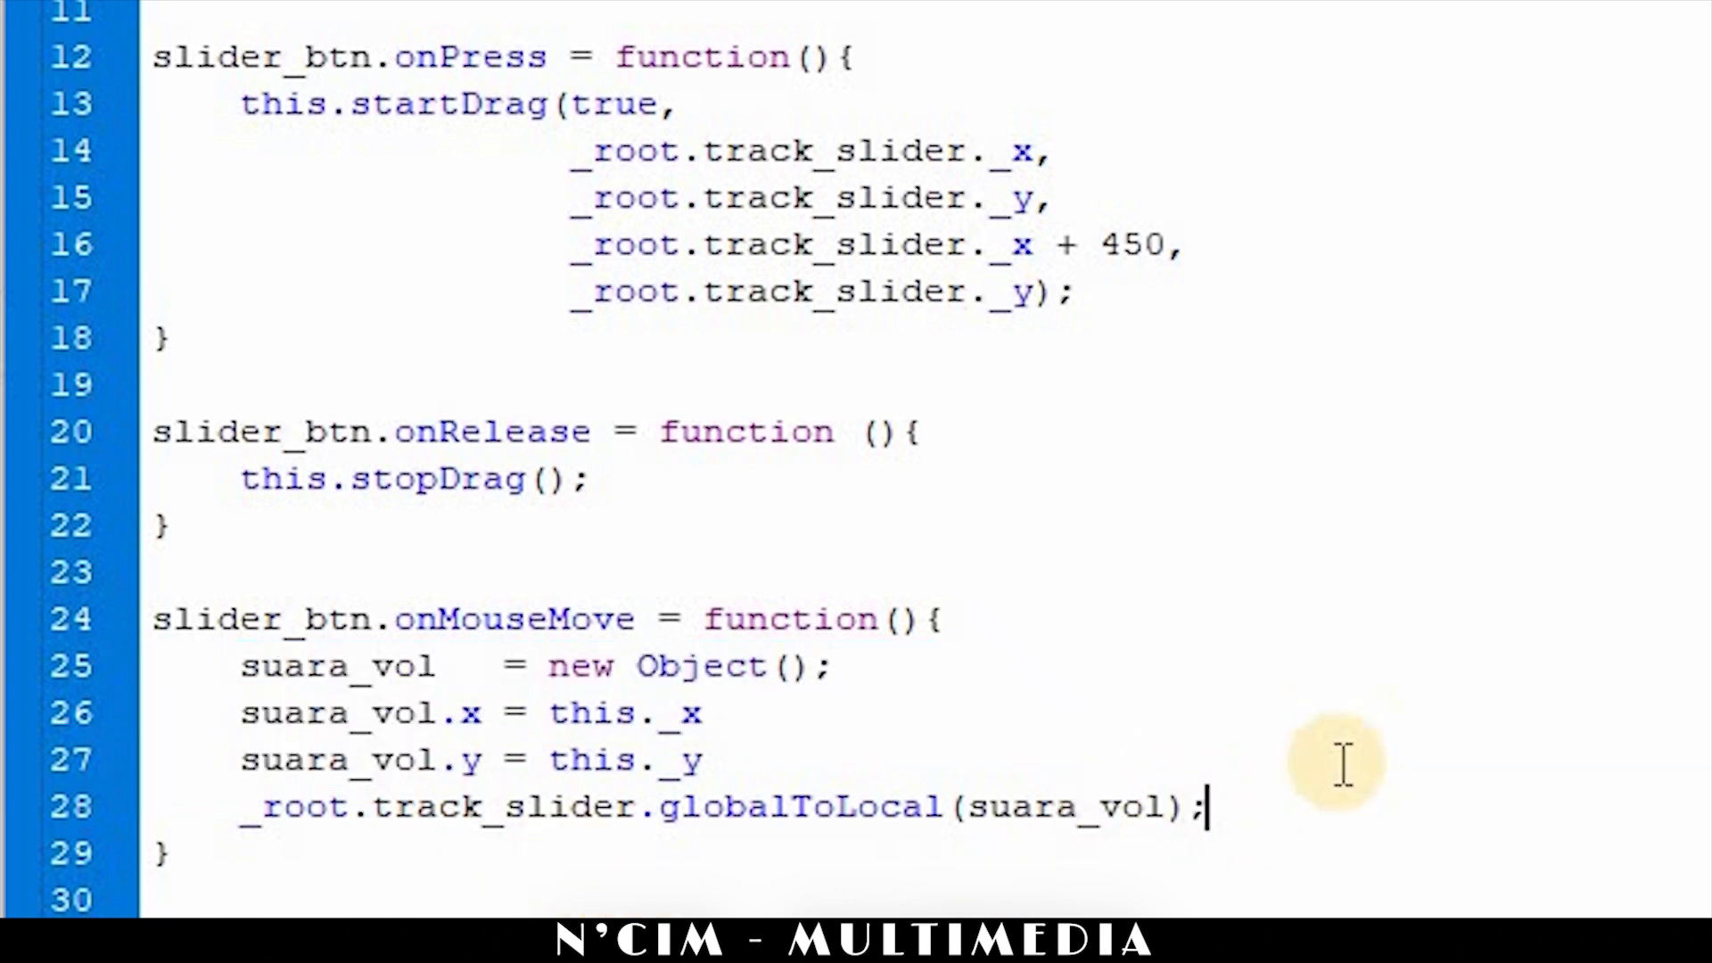
key(Return)
text(_root)
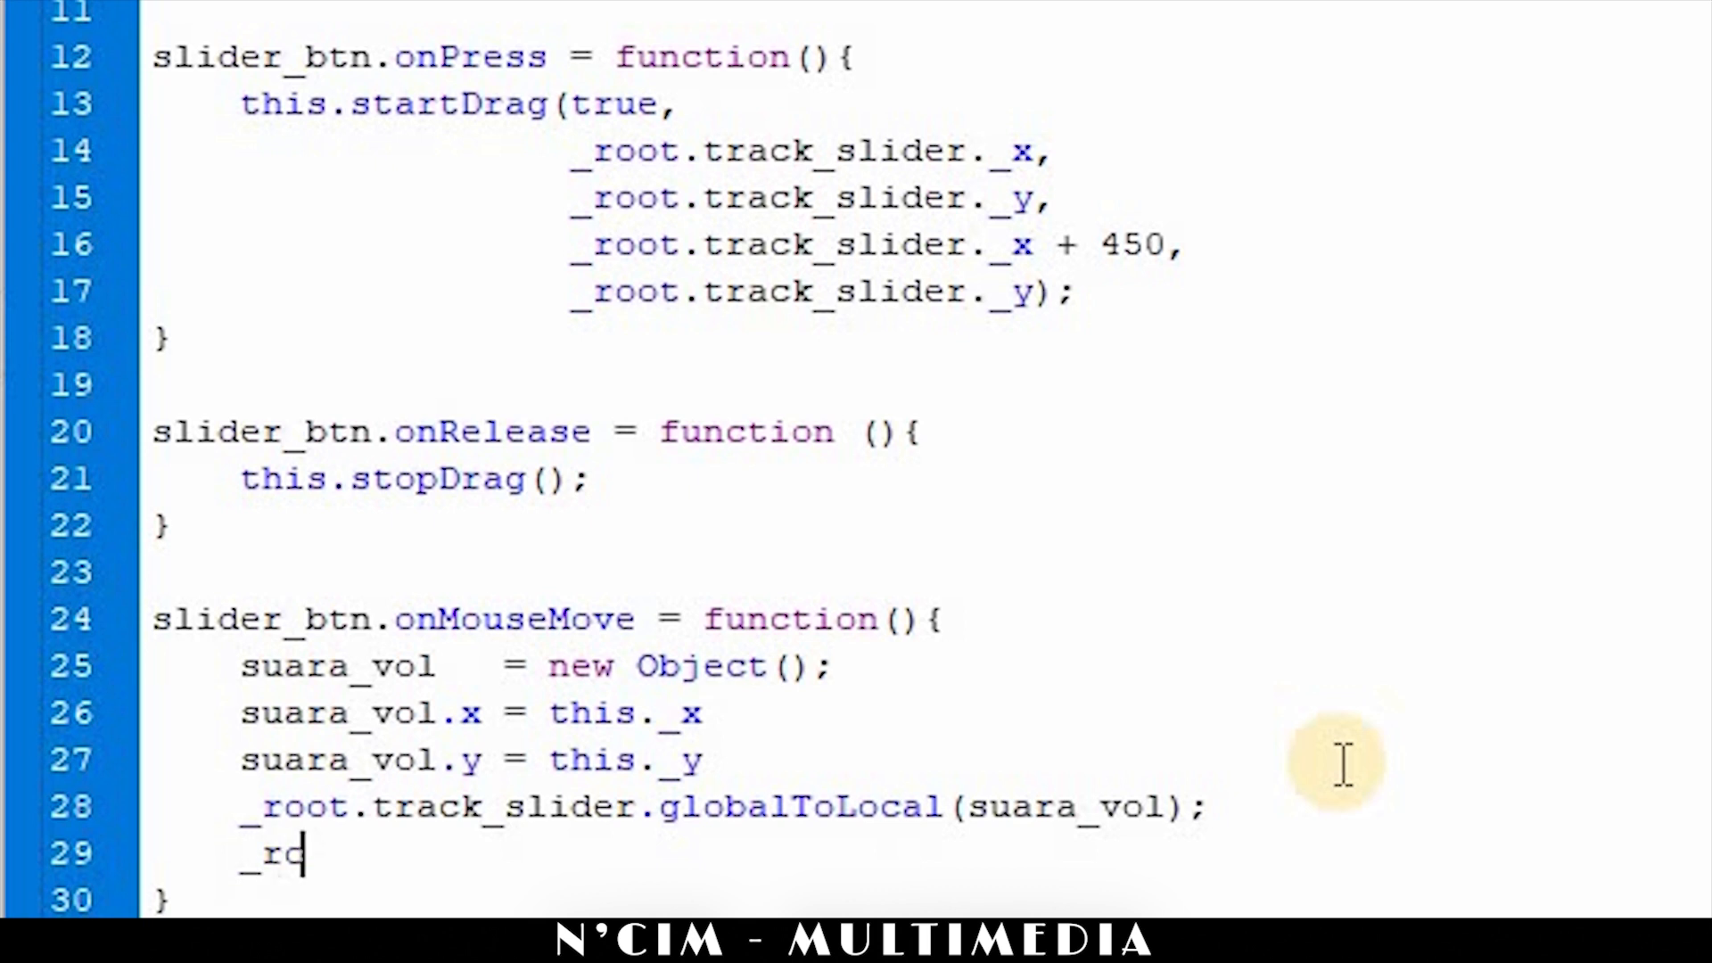
text(.)
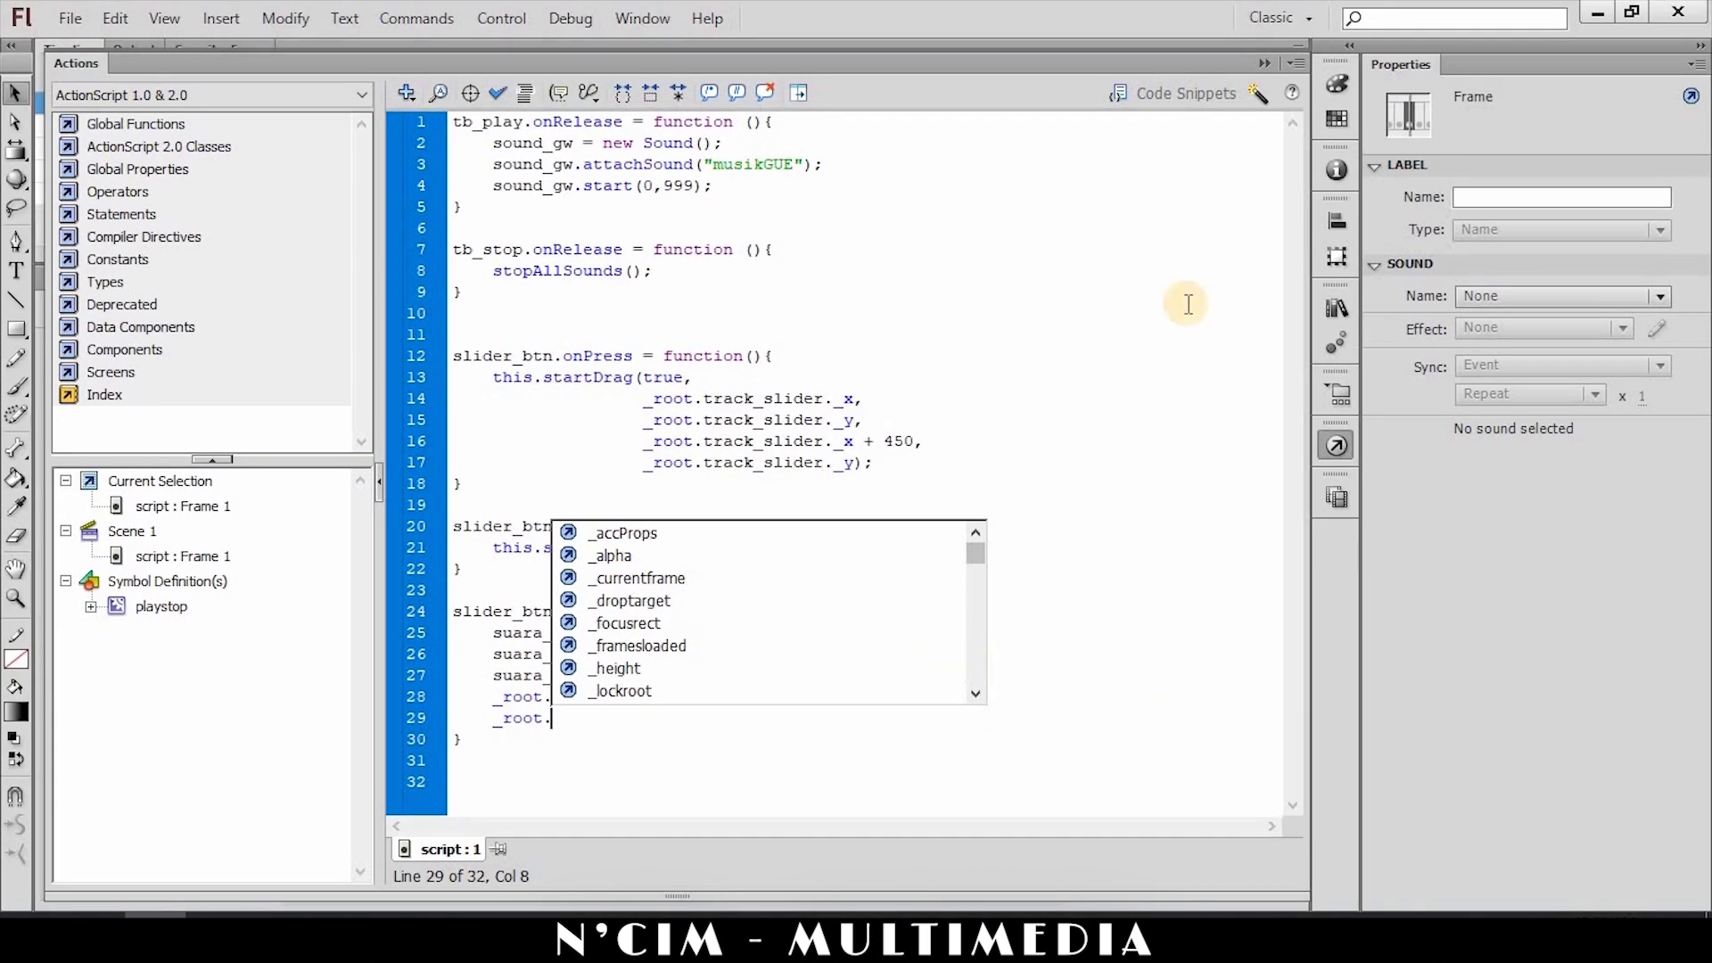
double_click(515, 144)
key(Right)
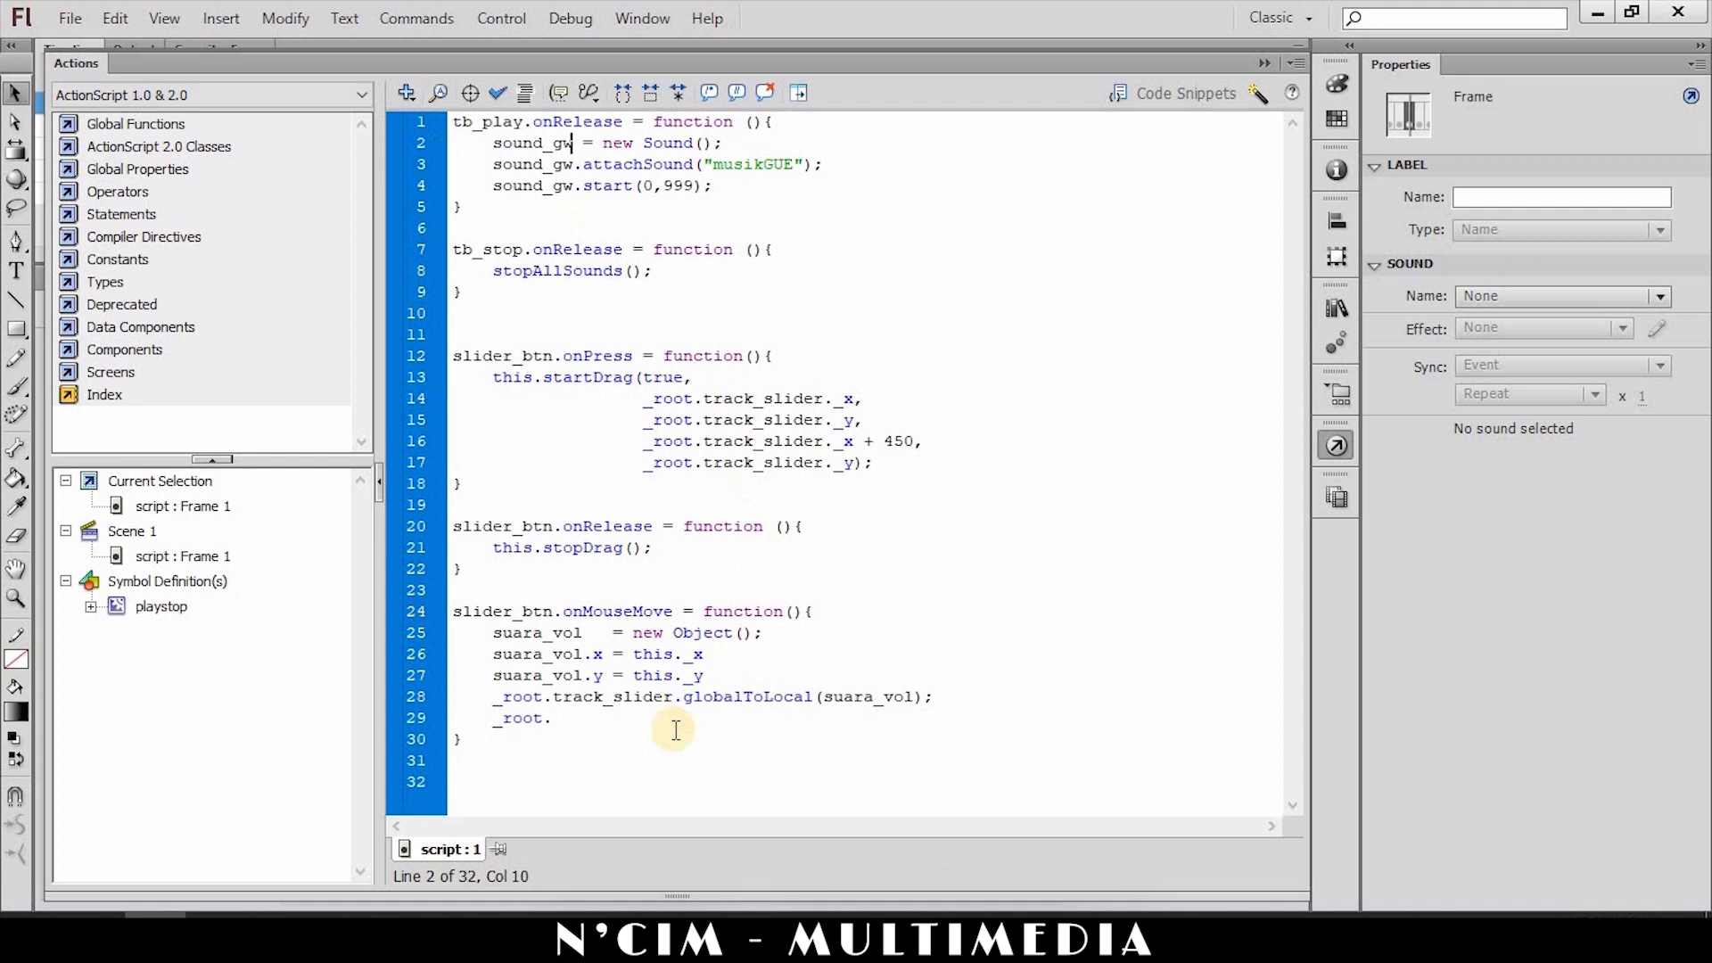
click(610, 718)
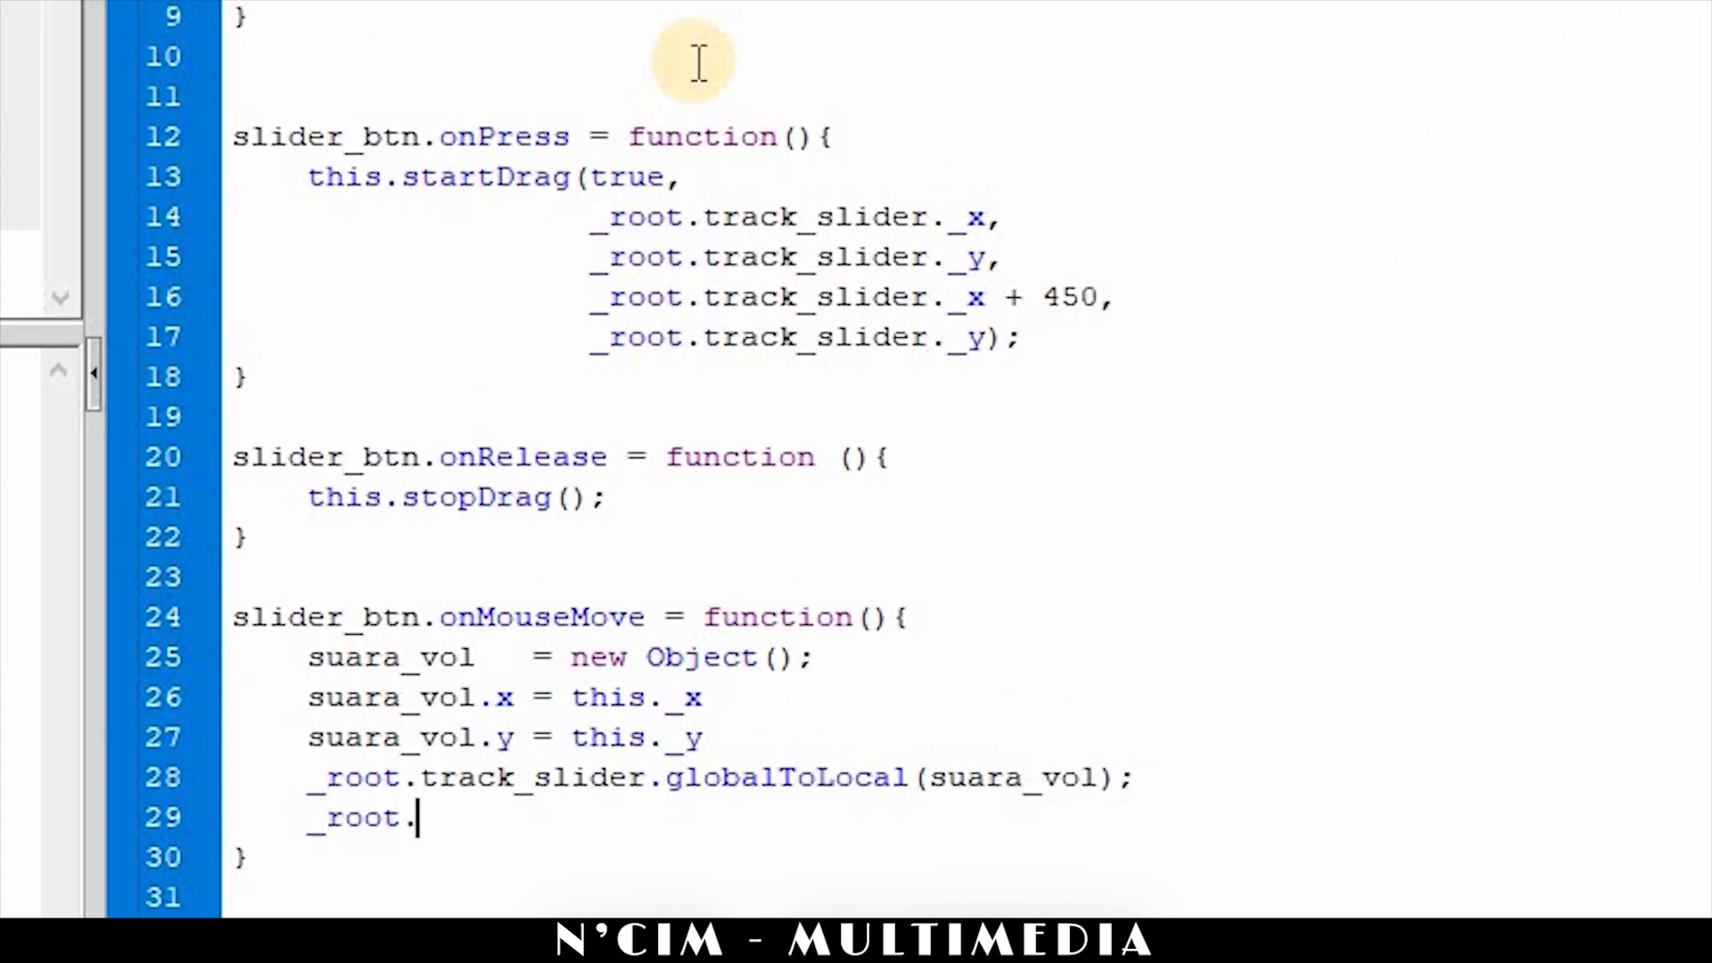
text(sound)
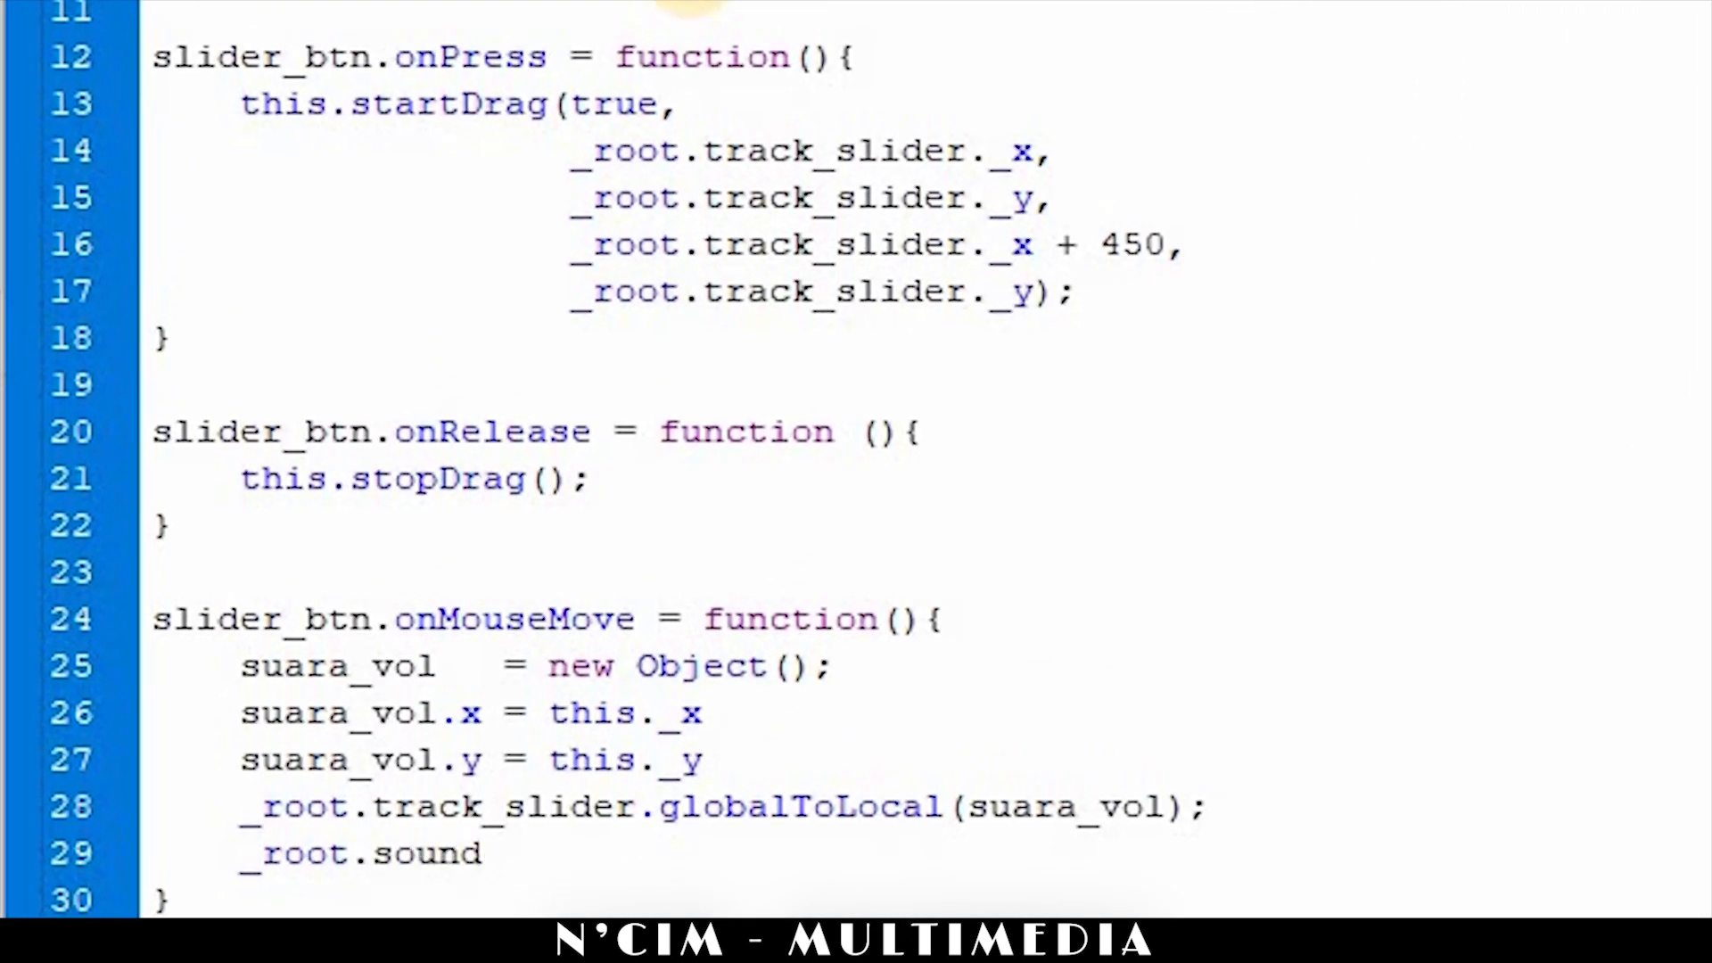
text(_gw.set)
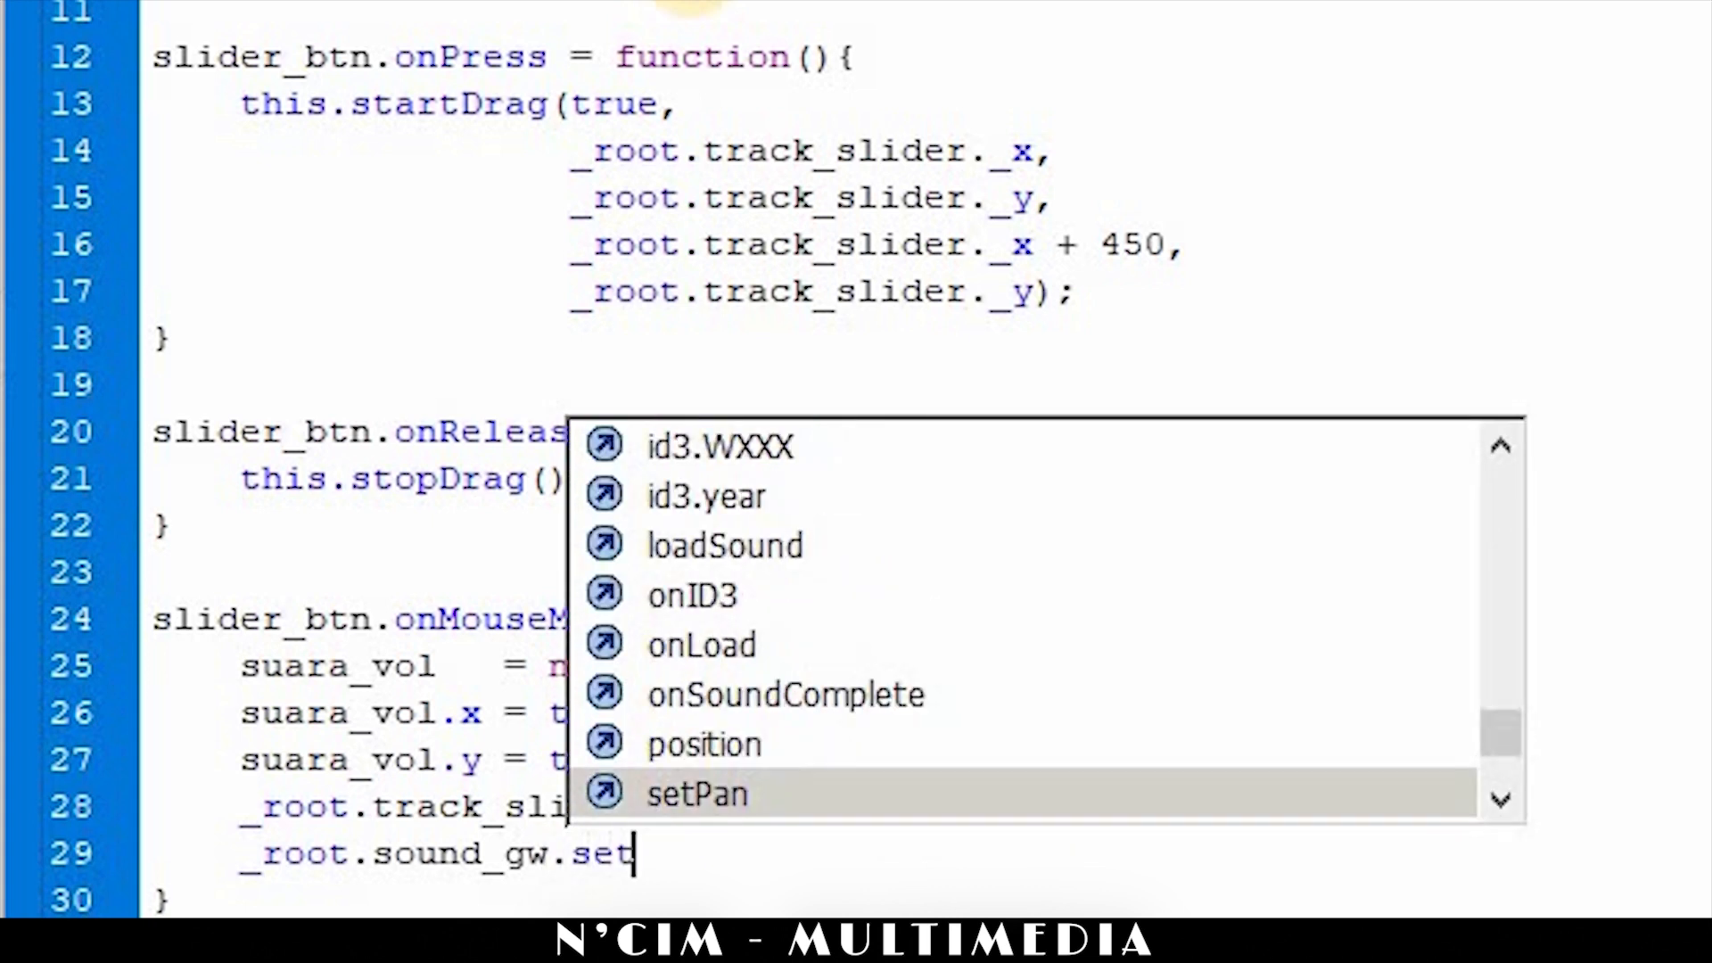
text(Vole)
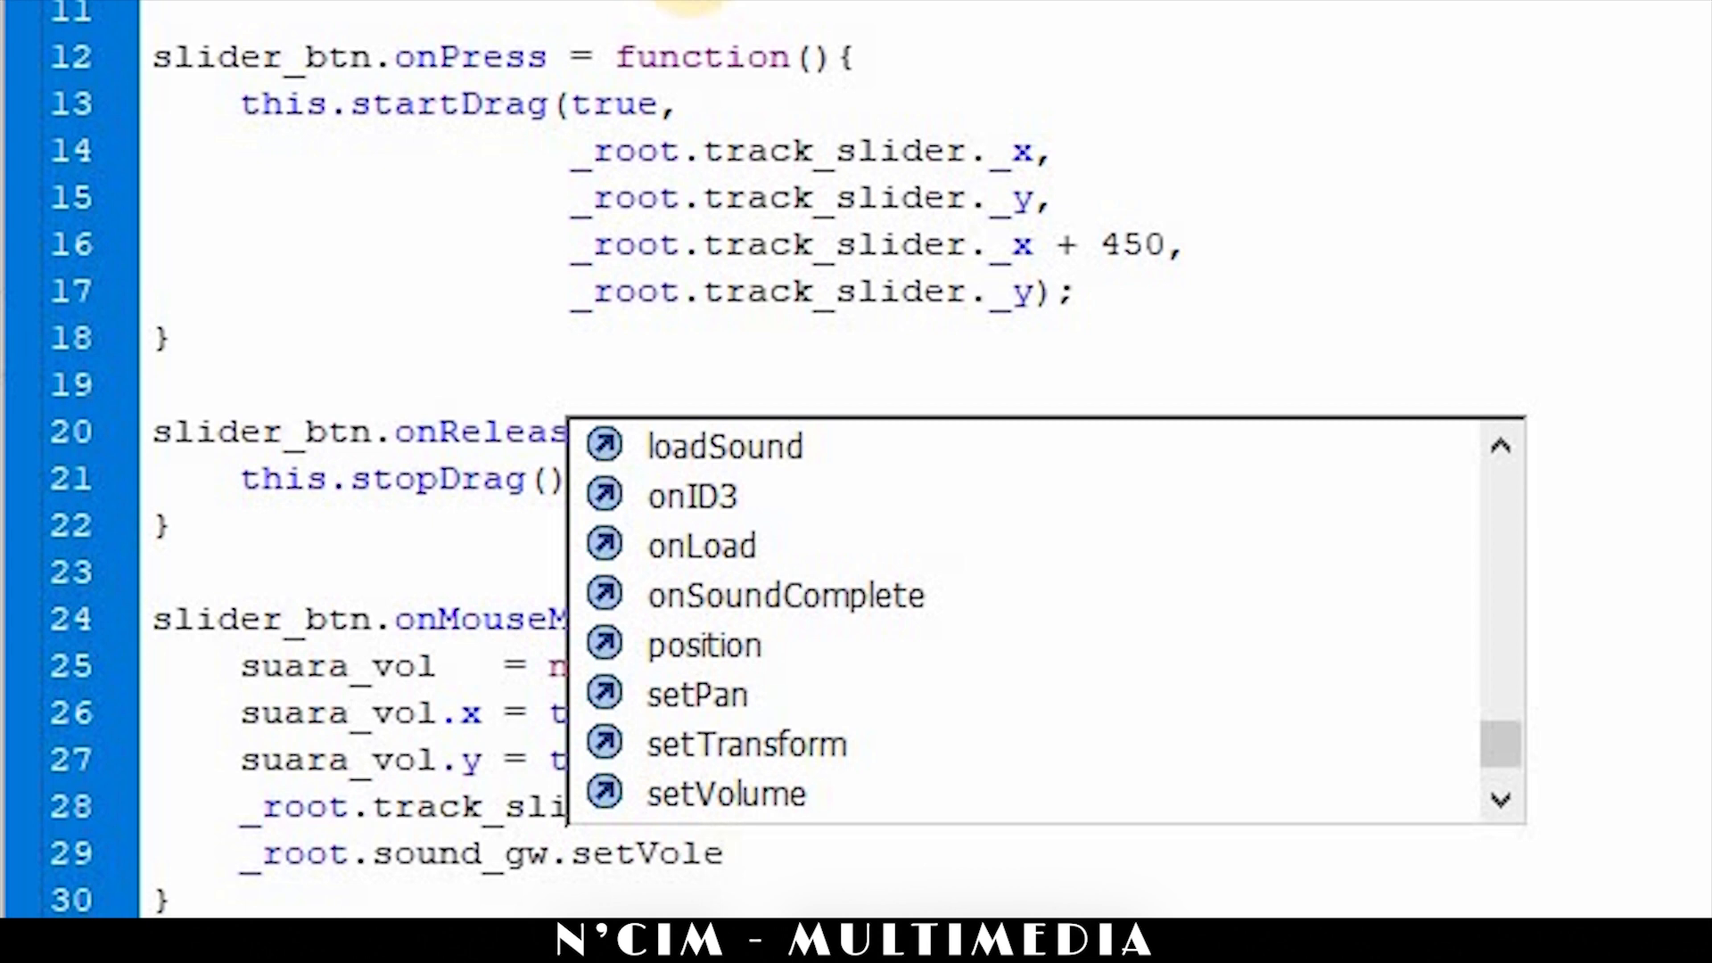
double_click(776, 791)
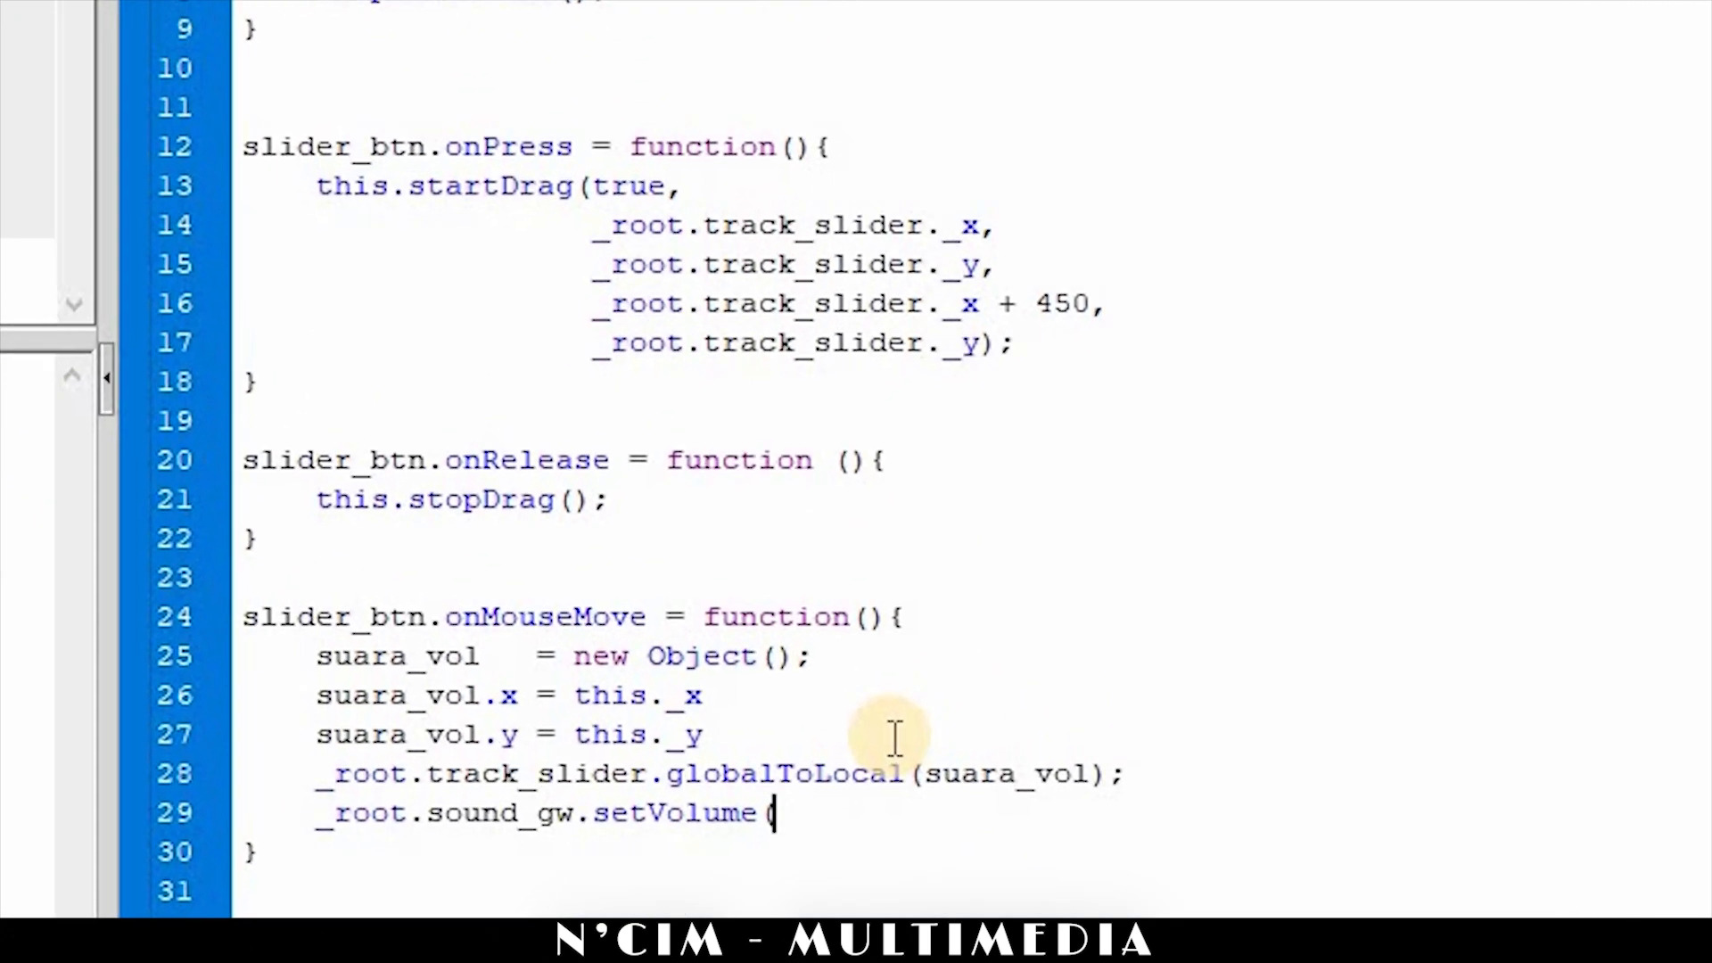
Complete the setVolume call in the onMouseMove handler with the argument -1 * suara_vol.x and close it with );.
text(-)
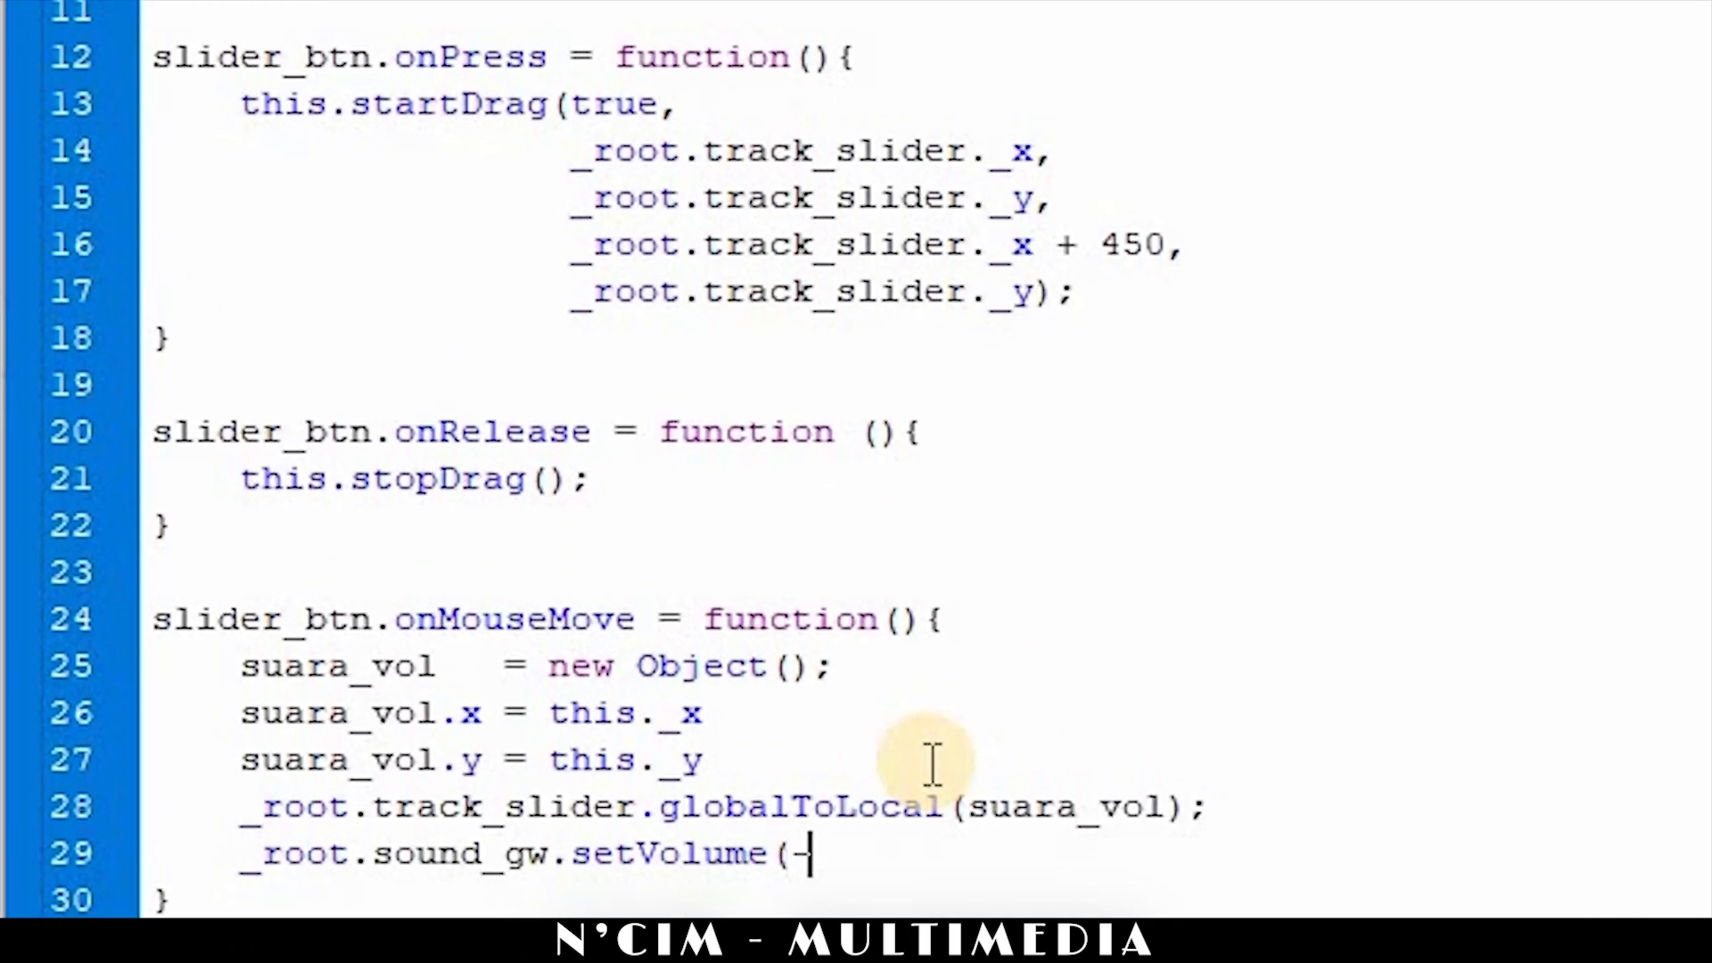
text(1 *)
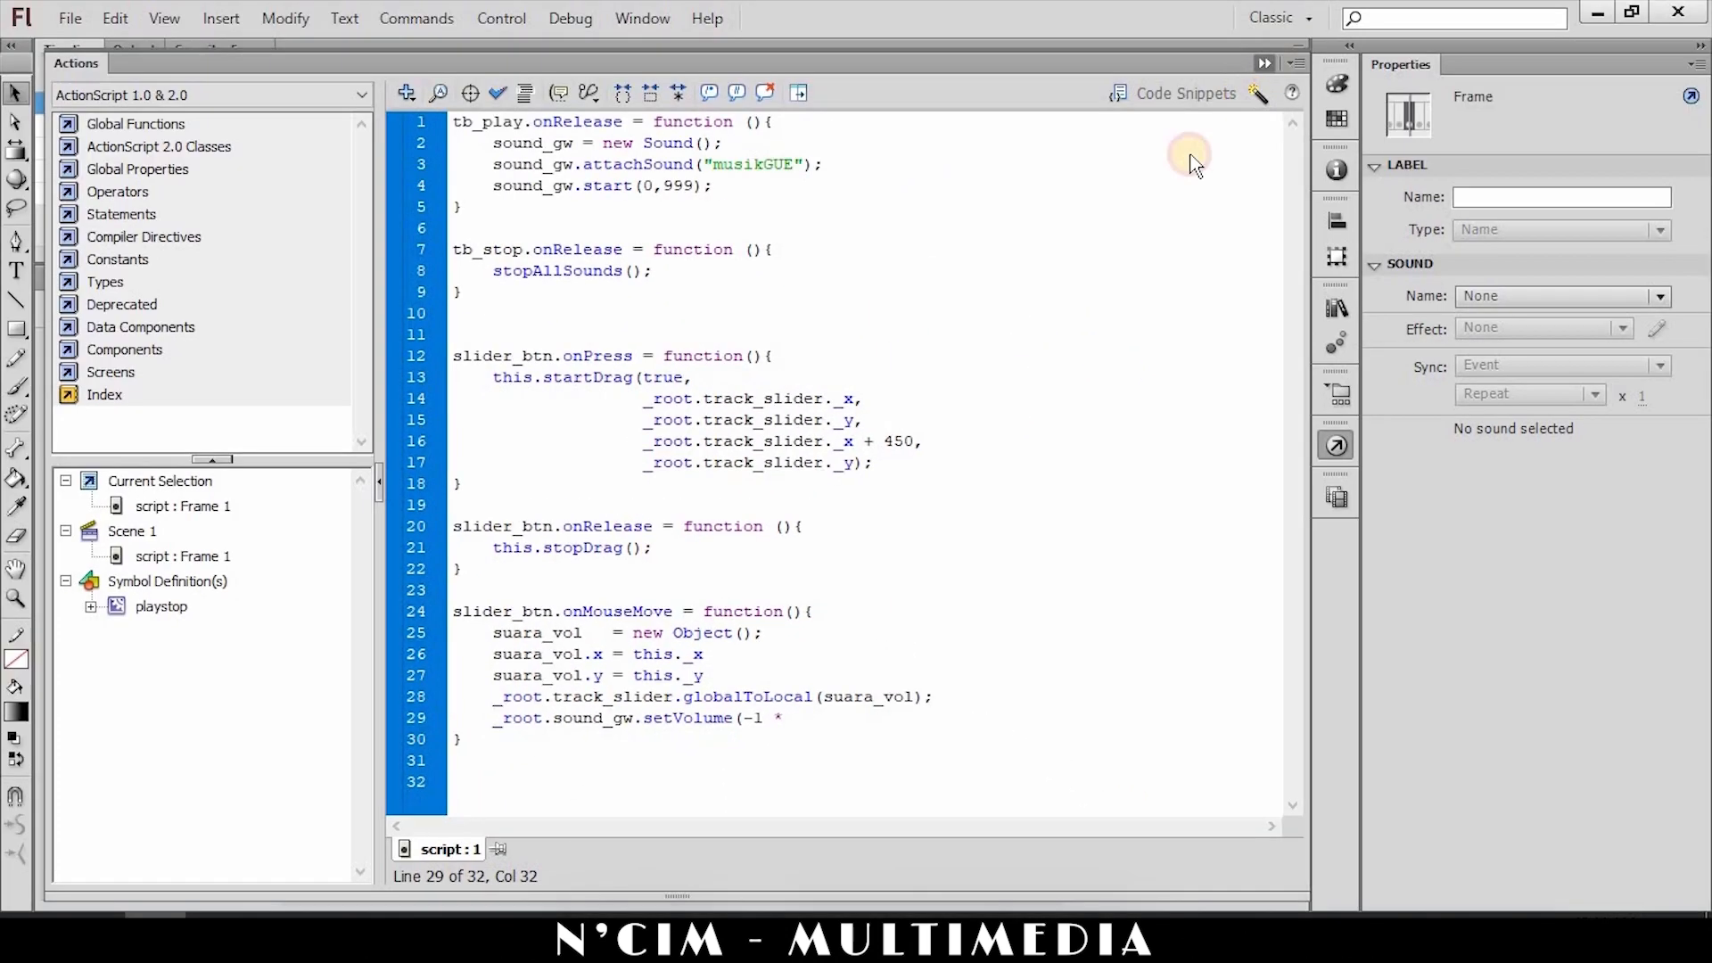
key(F9)
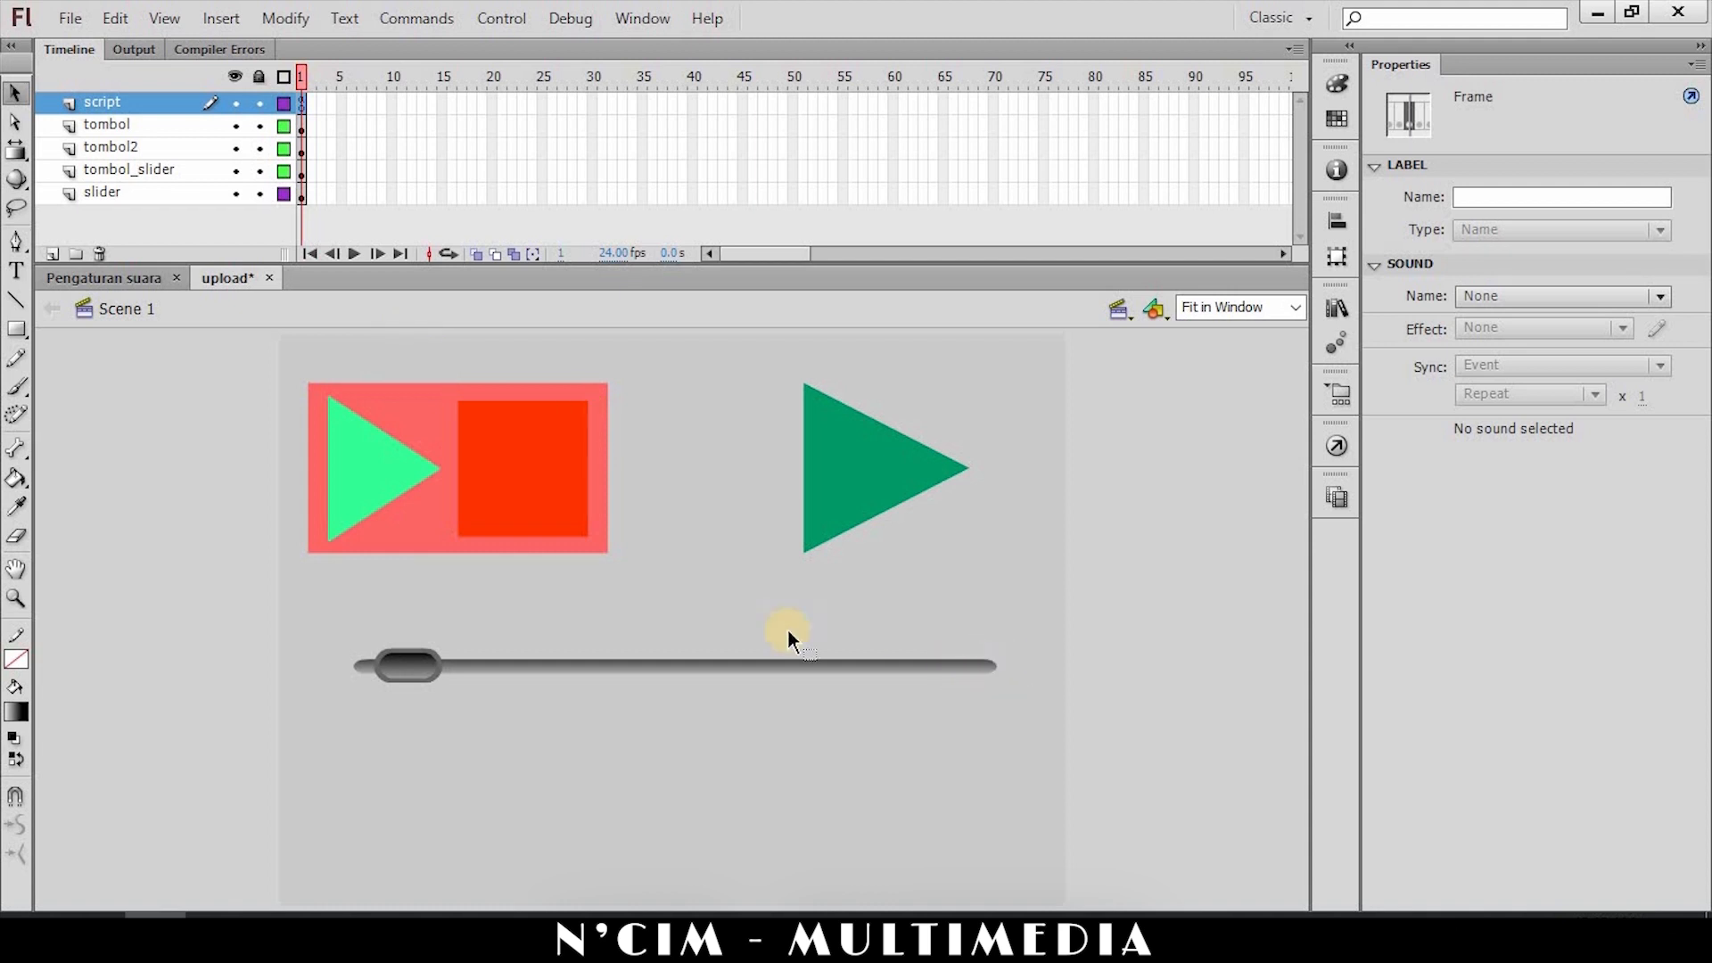
click(302, 105)
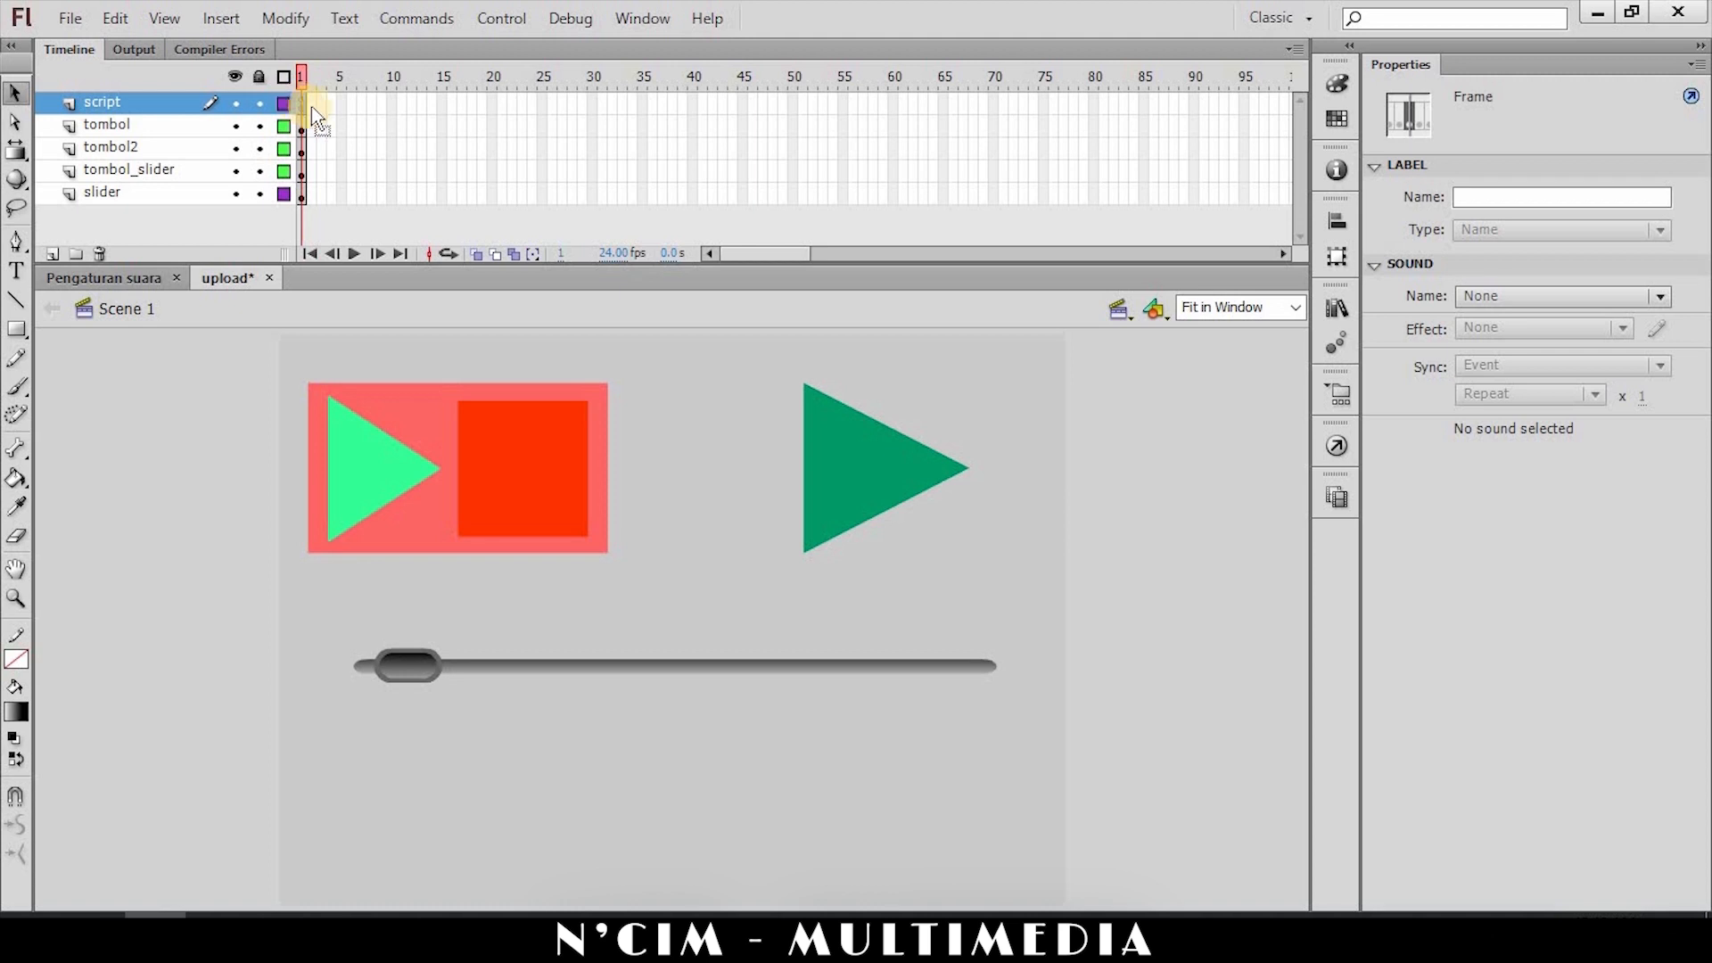
key(F9)
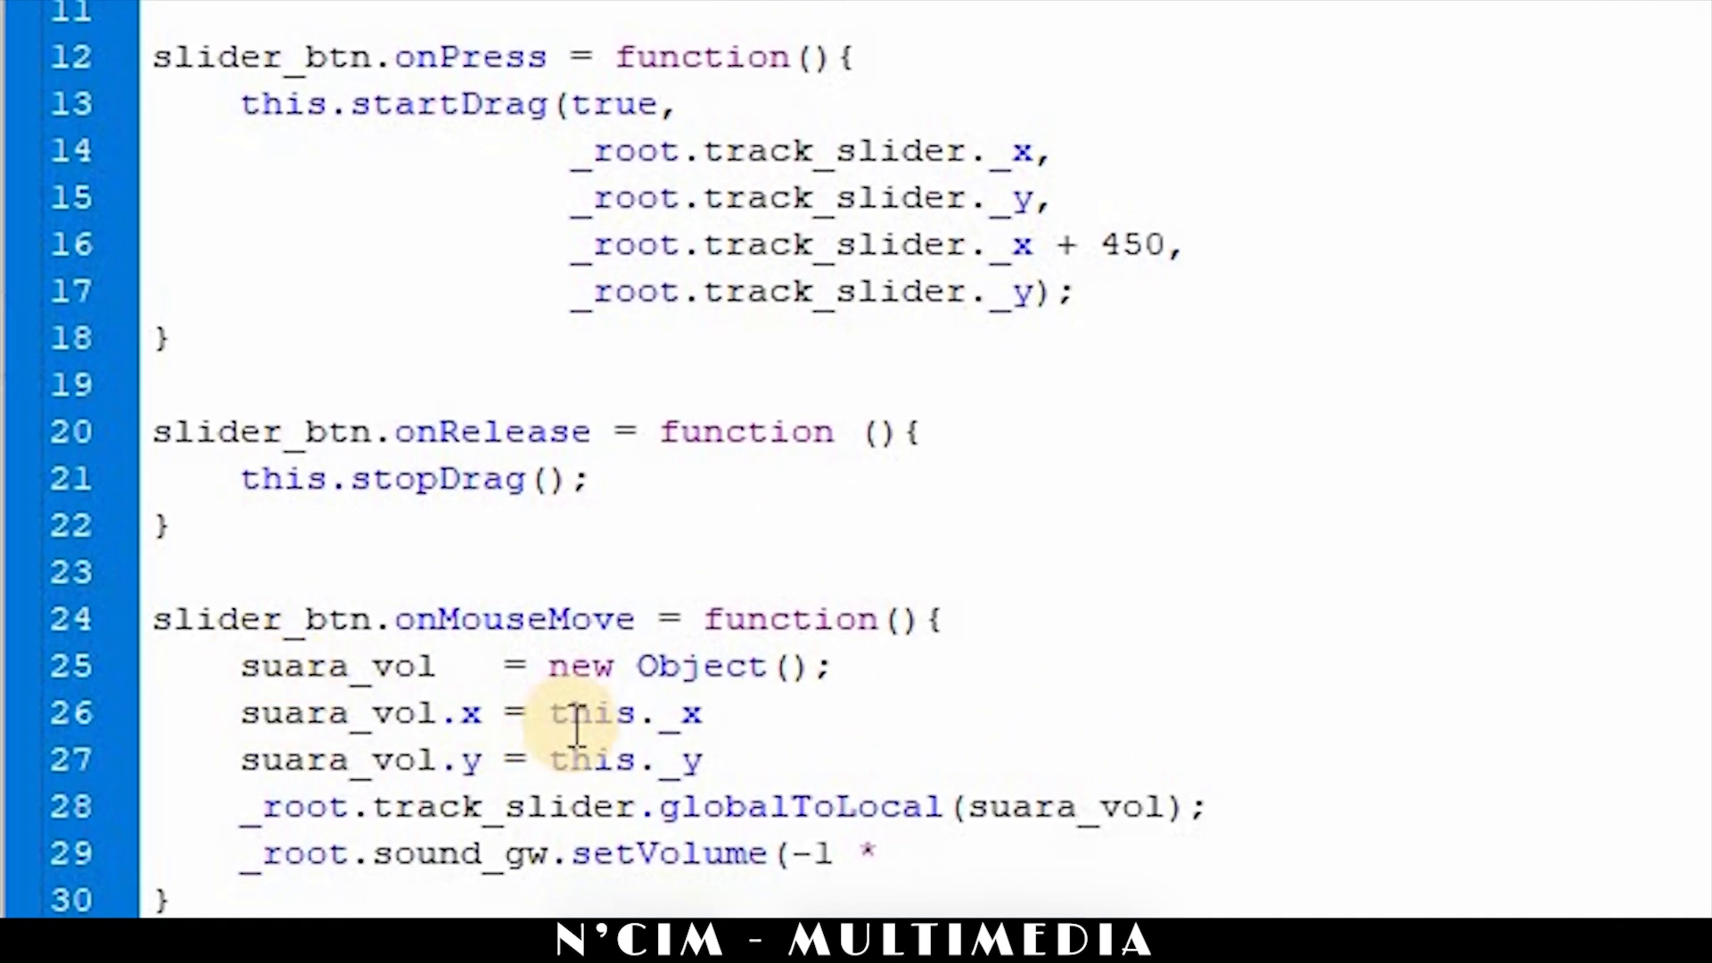
text(suara)
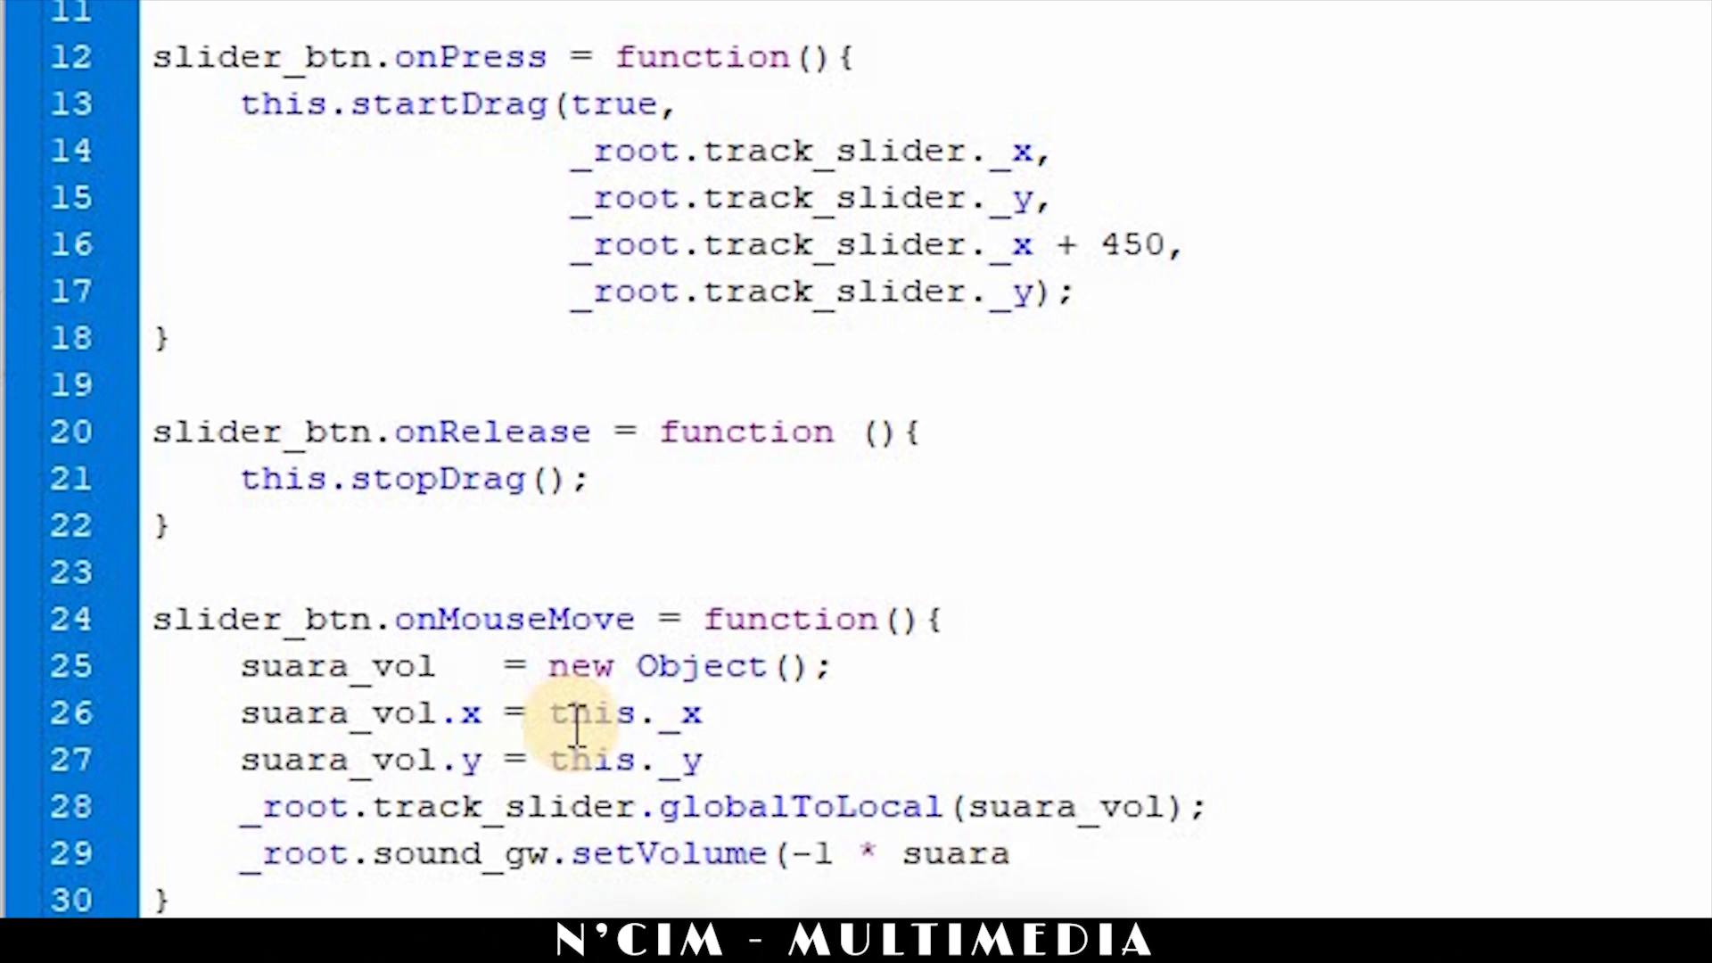
text(_vol.)
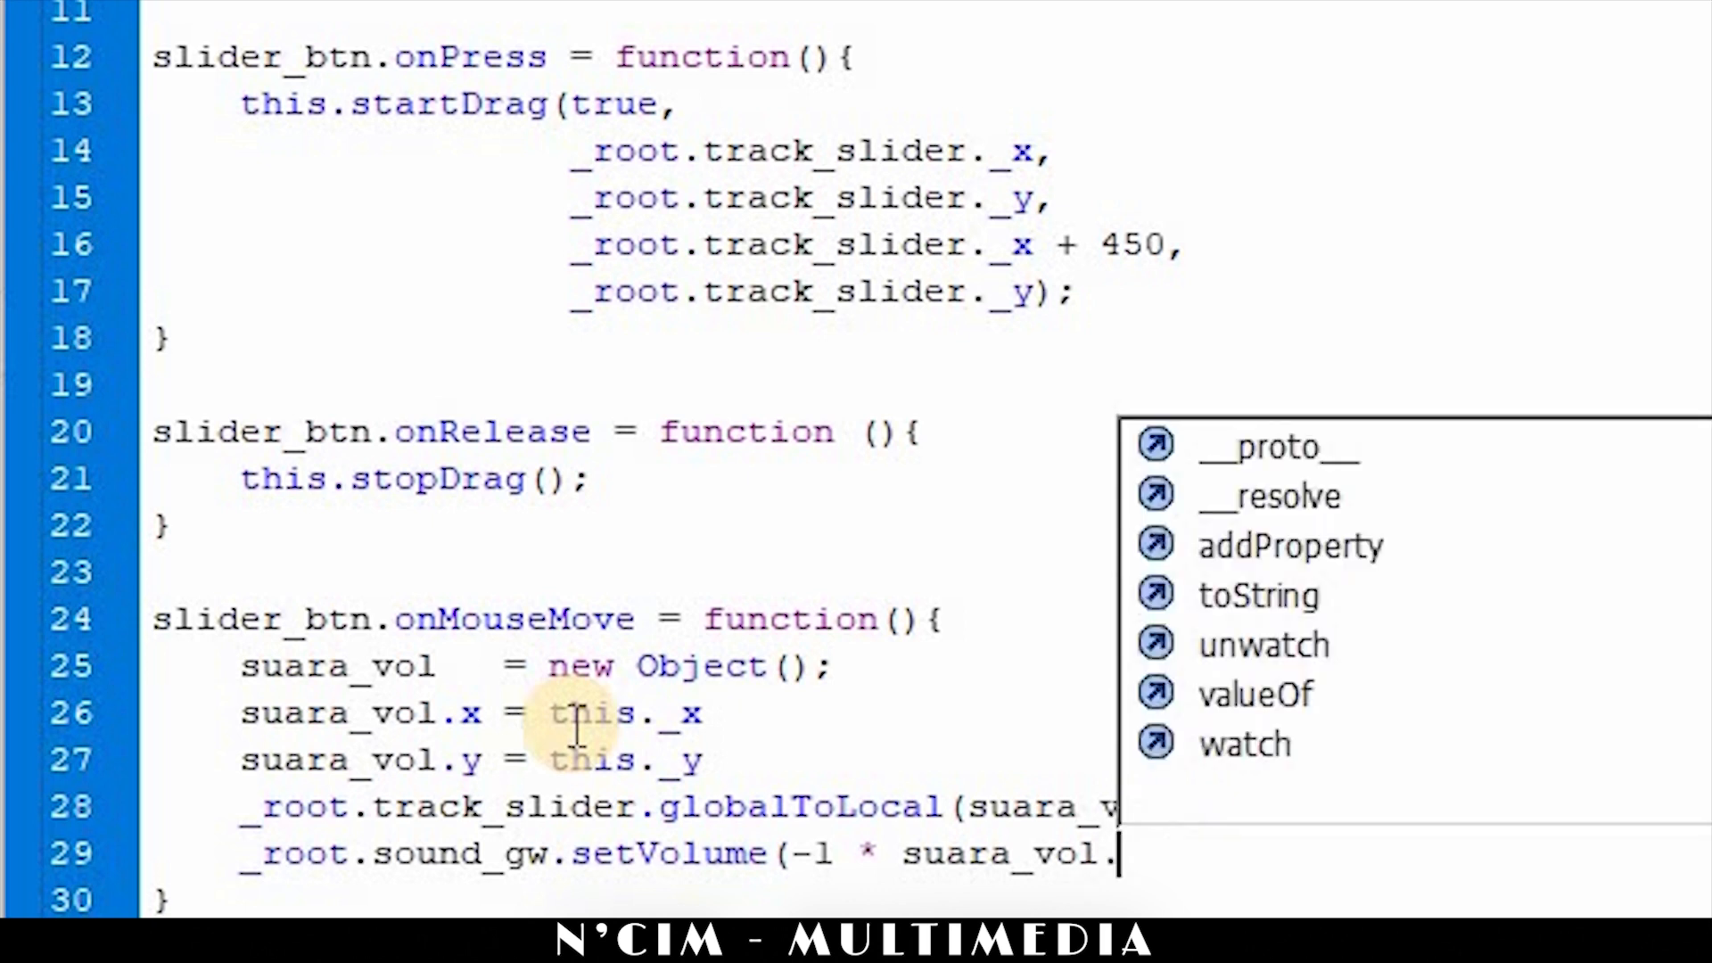
text(x))
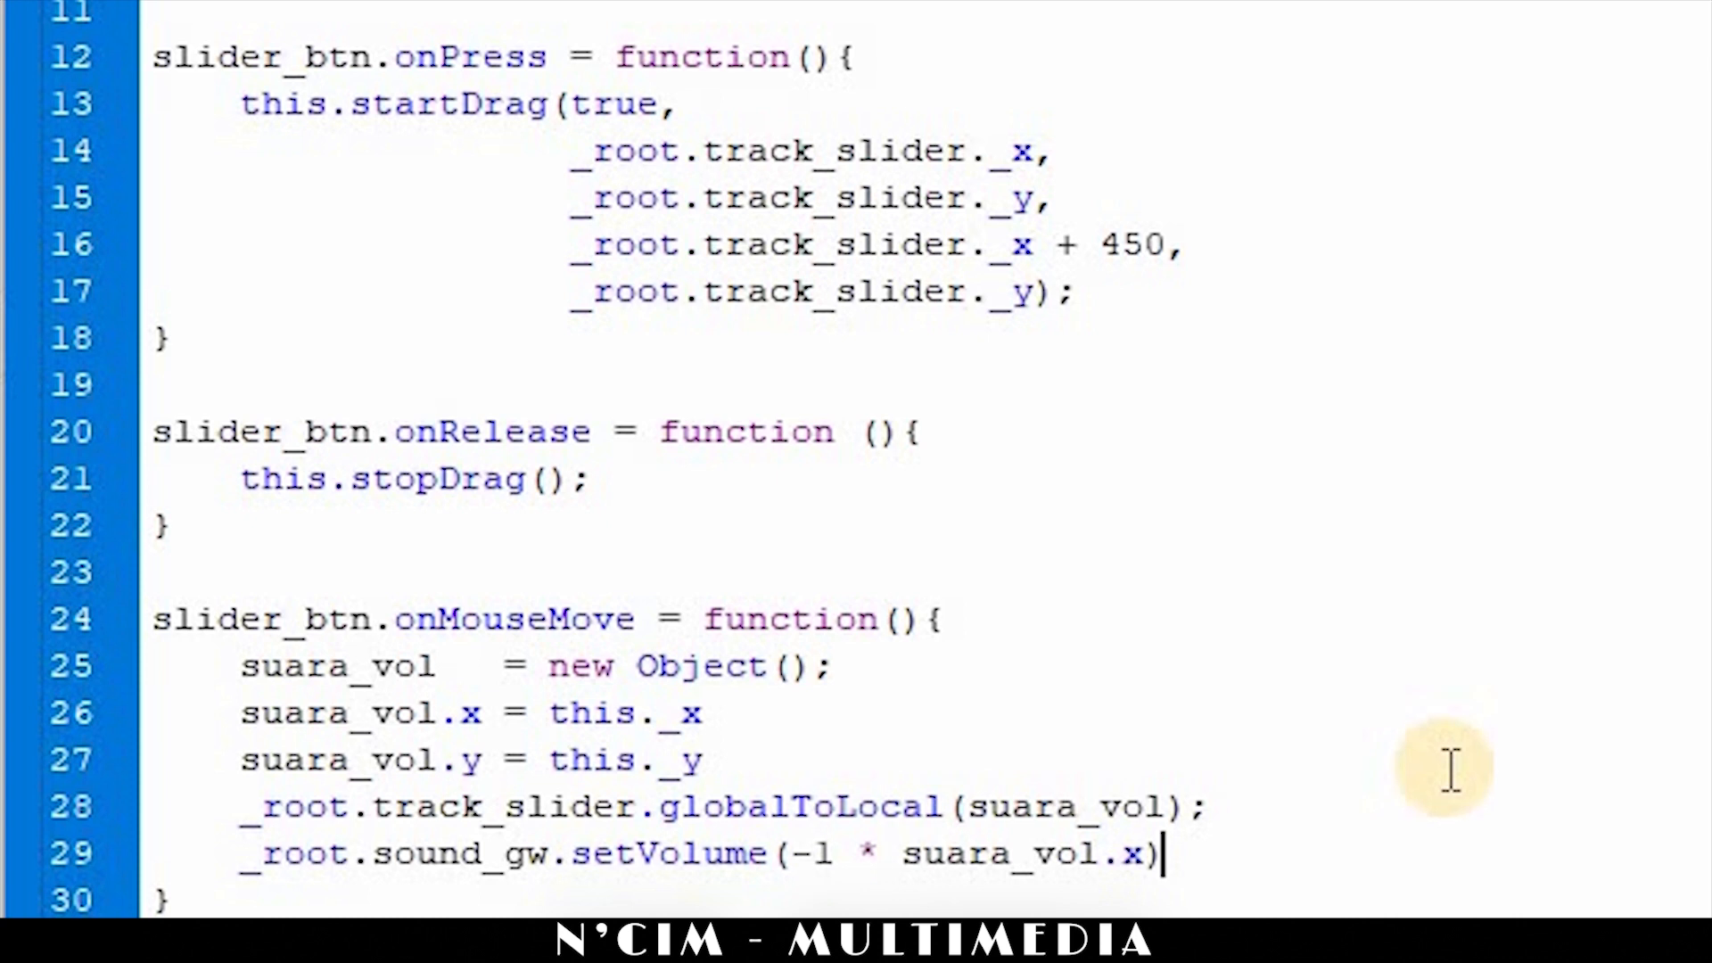
text(;)
Test the movie: play the music, move the slider handle back and forth along the track, stop the sound and close the preview.
key(ctrl+Return)
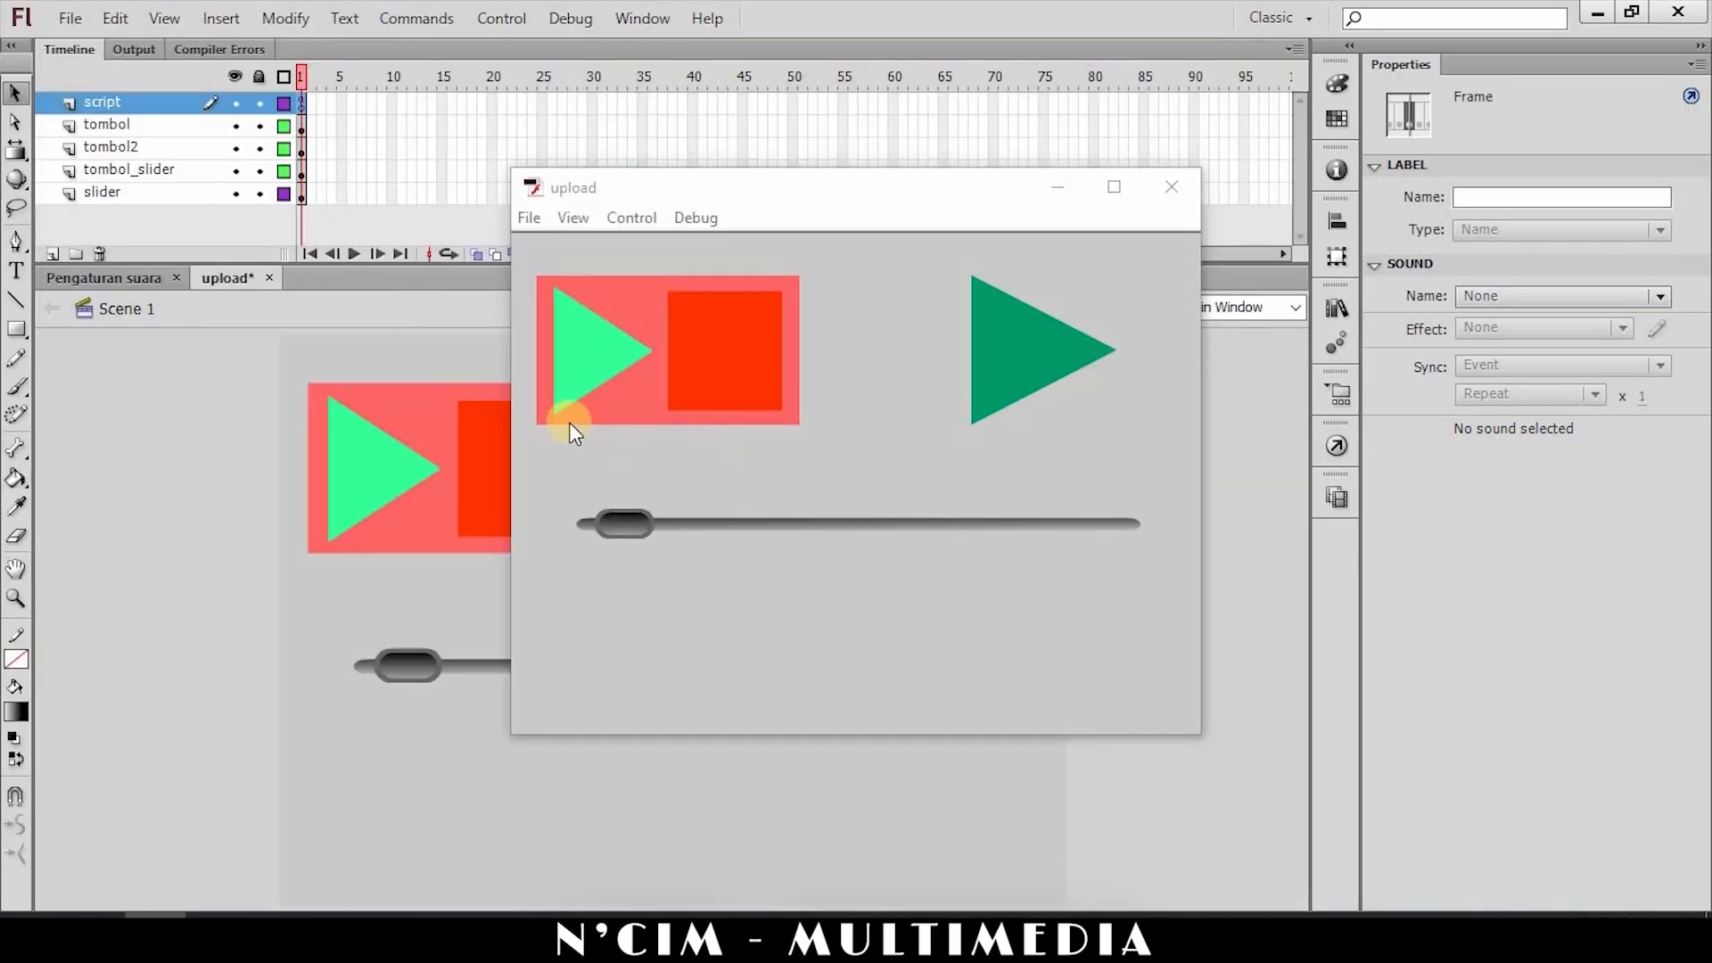
click(593, 352)
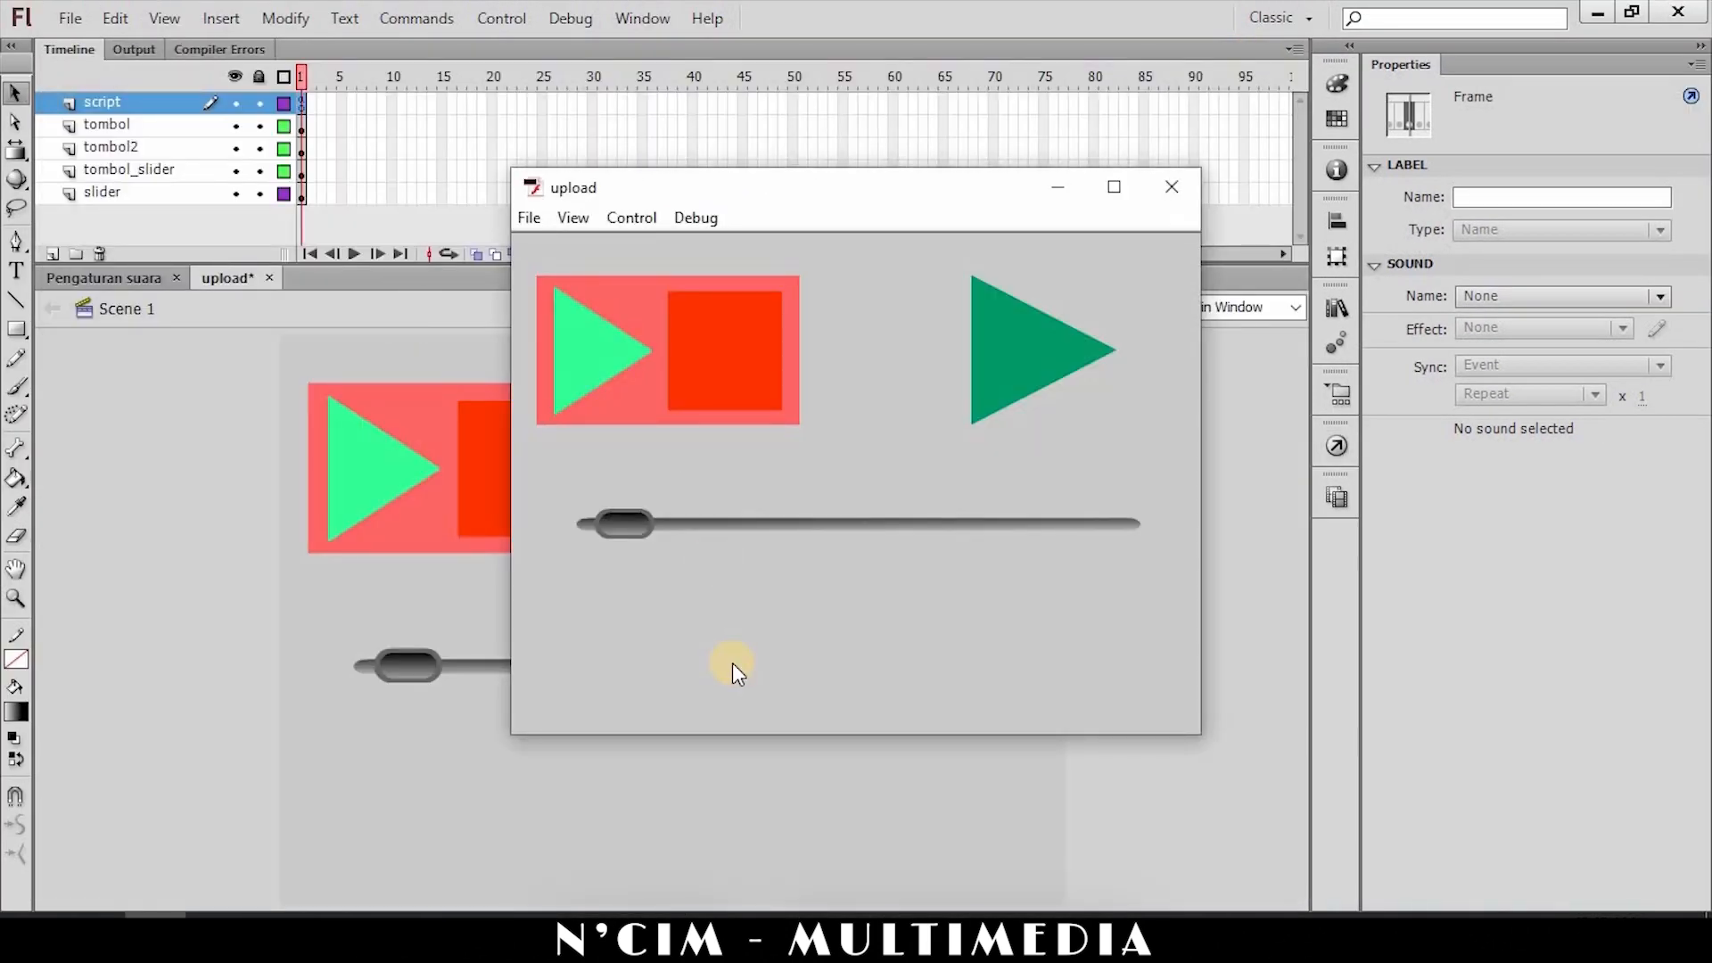
drag(628, 523, 778, 532)
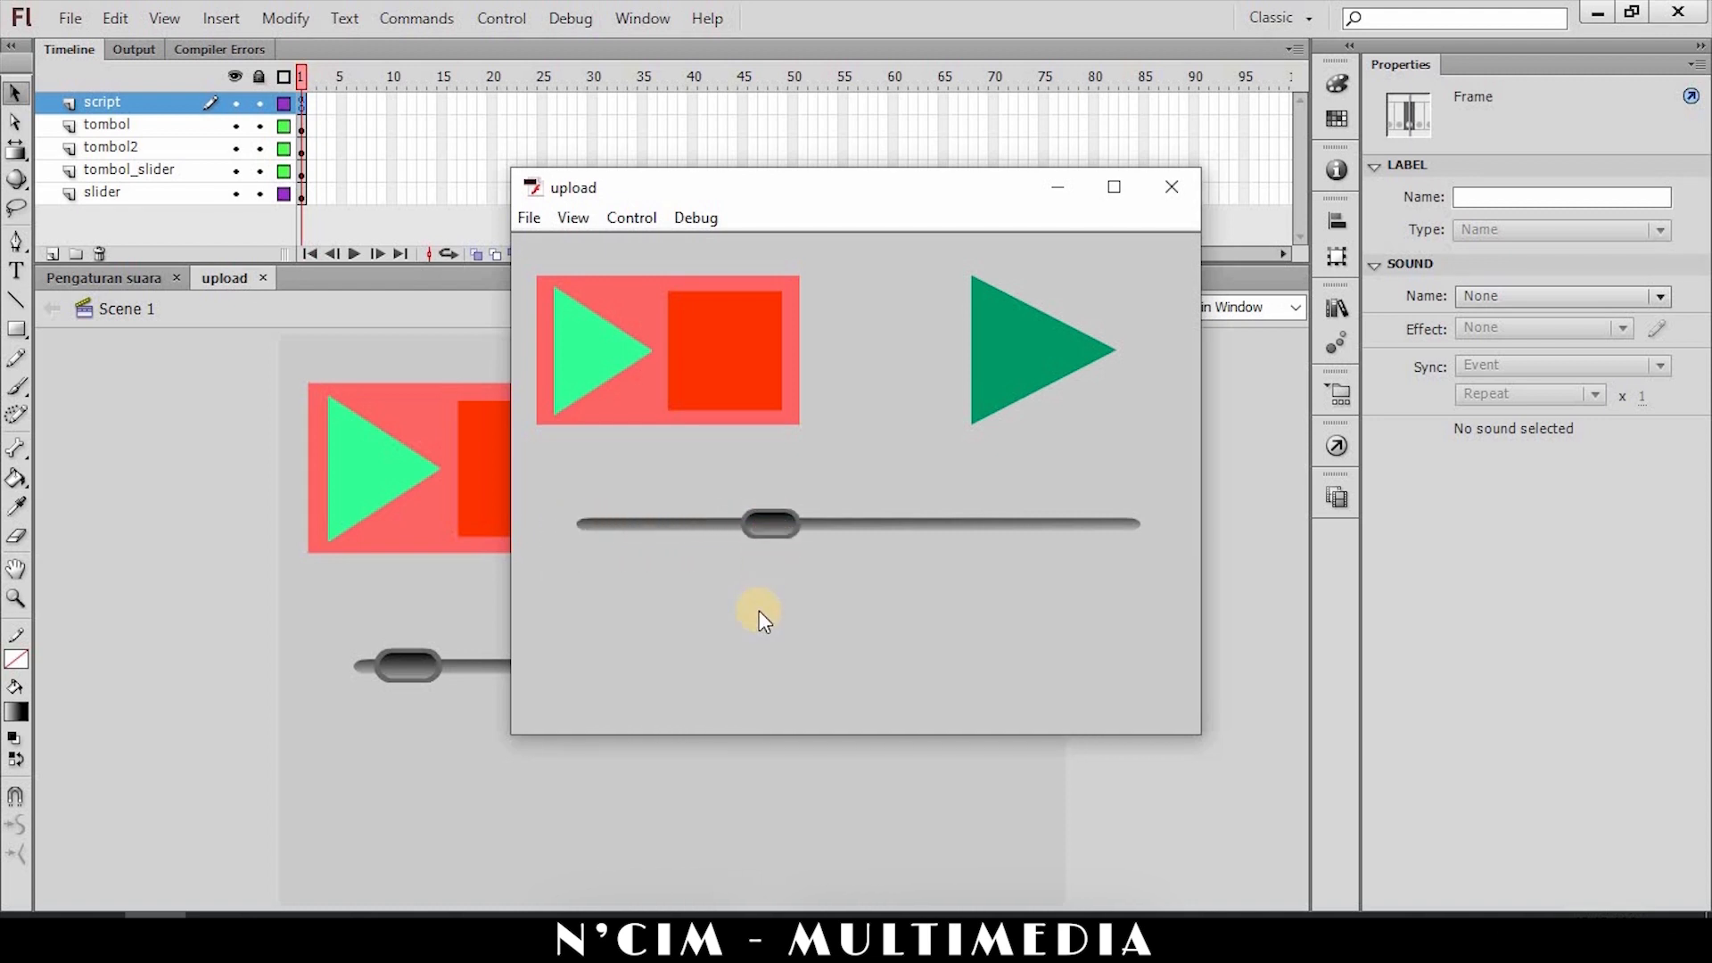
click(697, 402)
drag(775, 525, 558, 554)
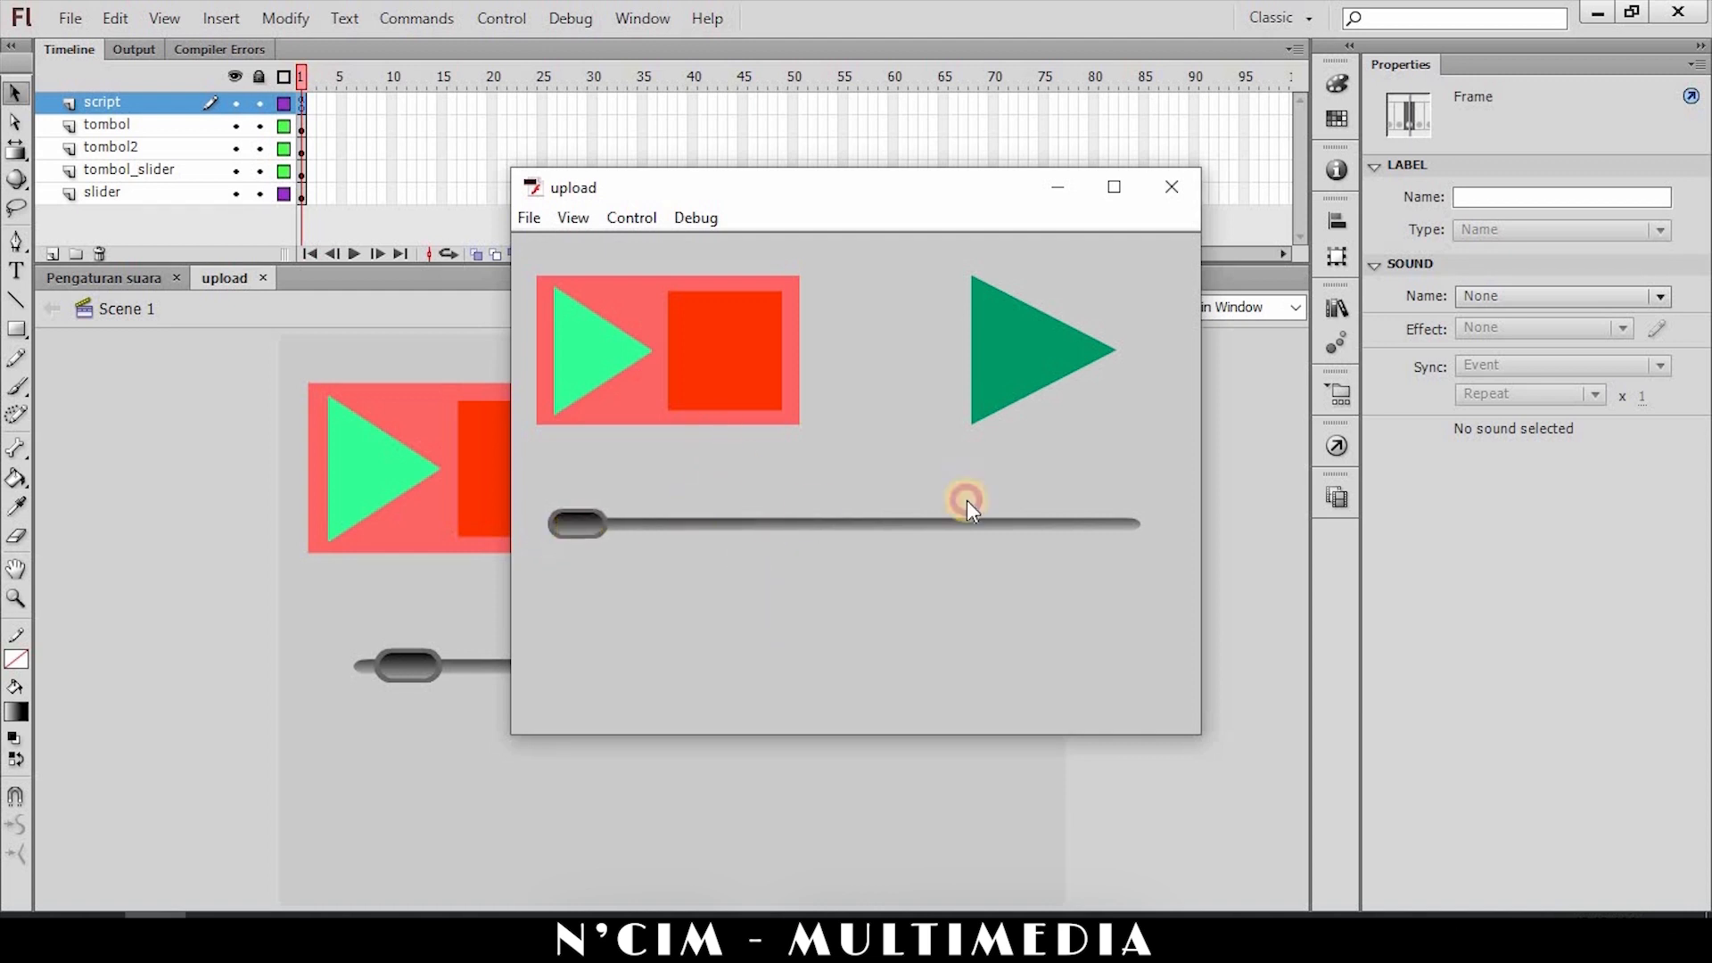
drag(967, 500, 713, 539)
click(582, 379)
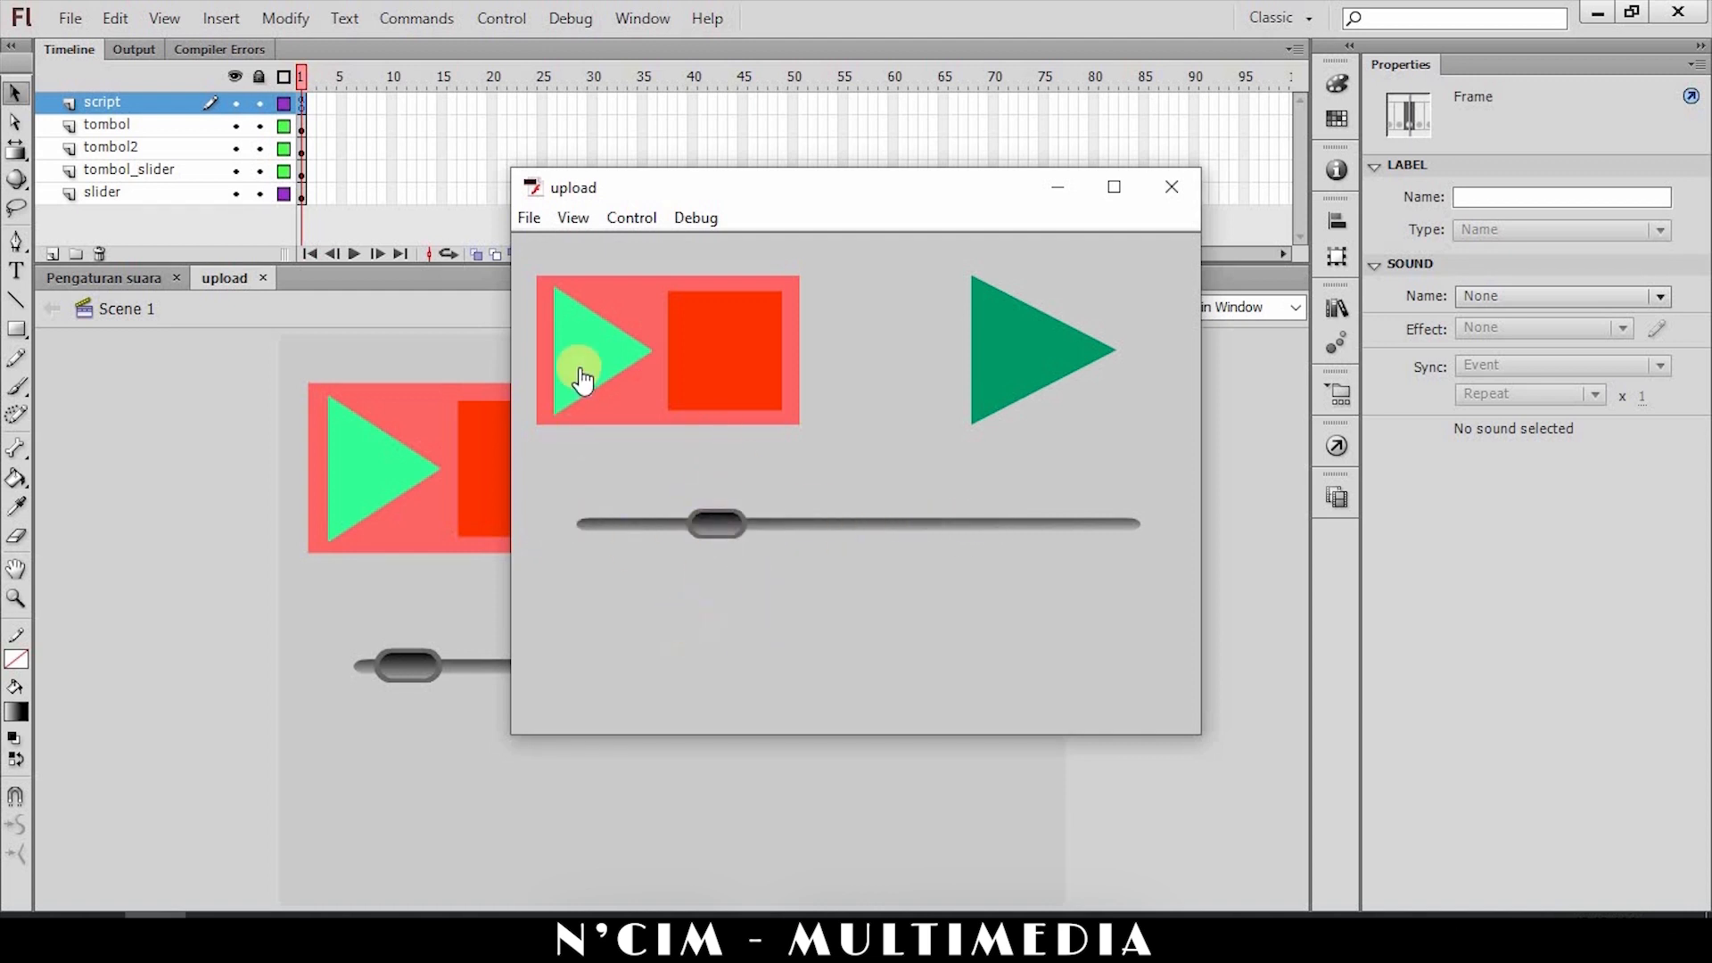
drag(731, 535, 621, 535)
click(707, 401)
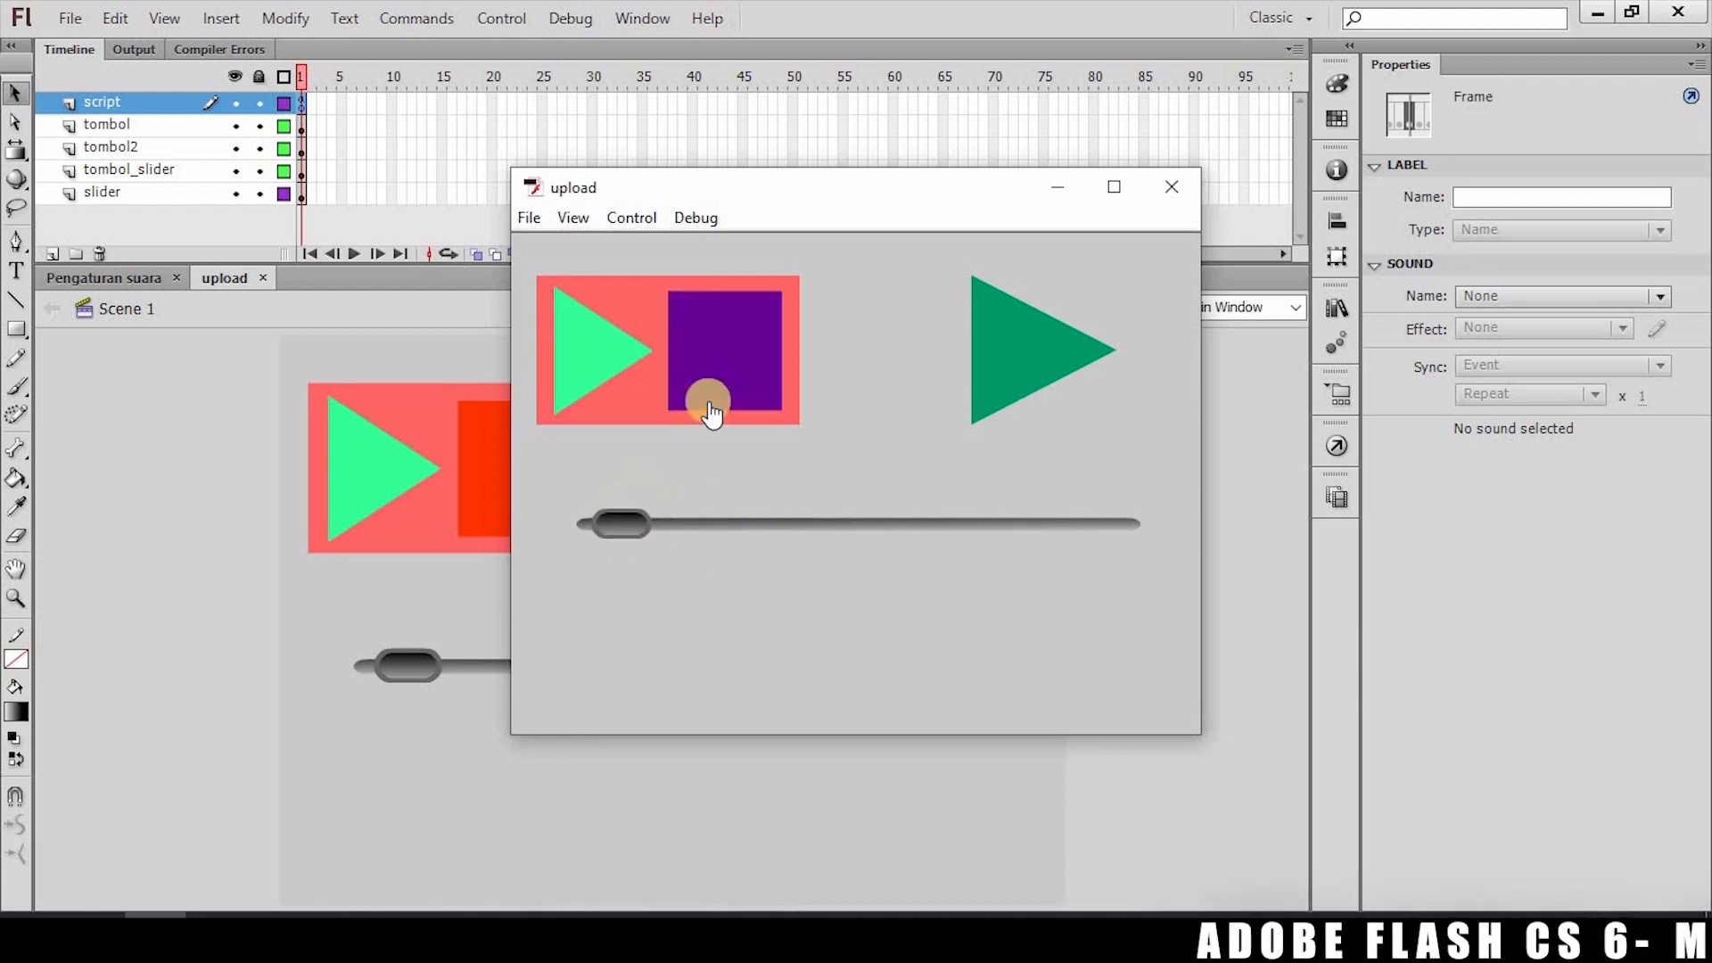
click(1167, 169)
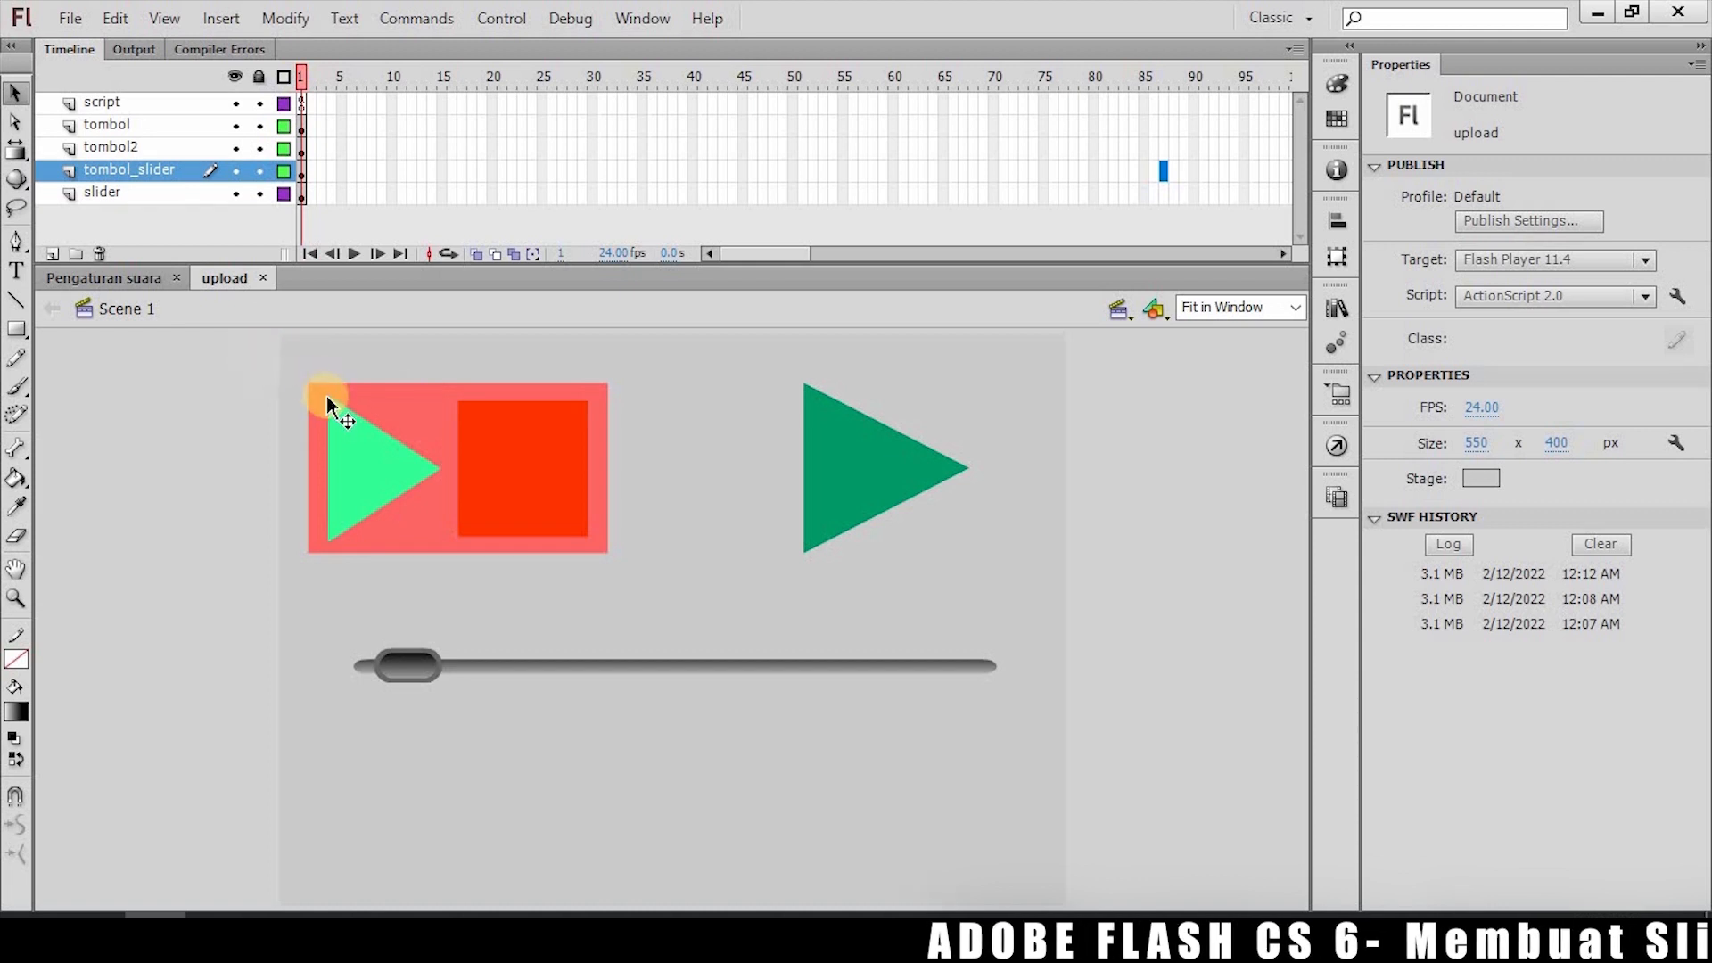
click(382, 492)
shift+click(467, 662)
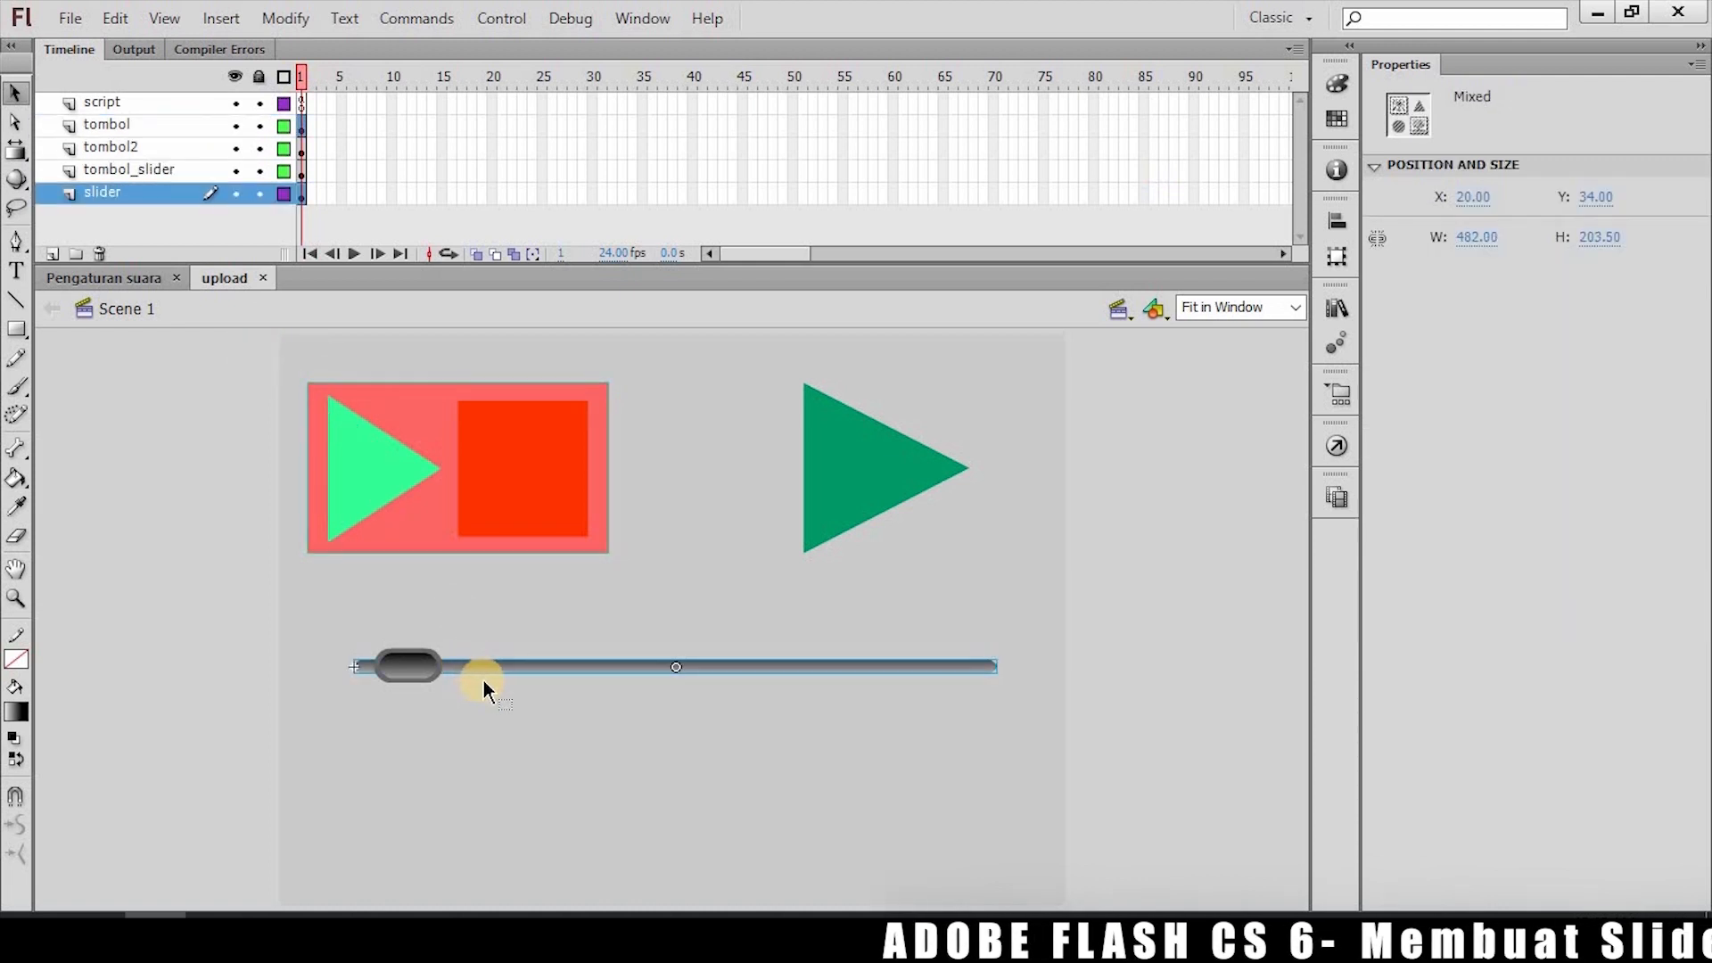
click(496, 467)
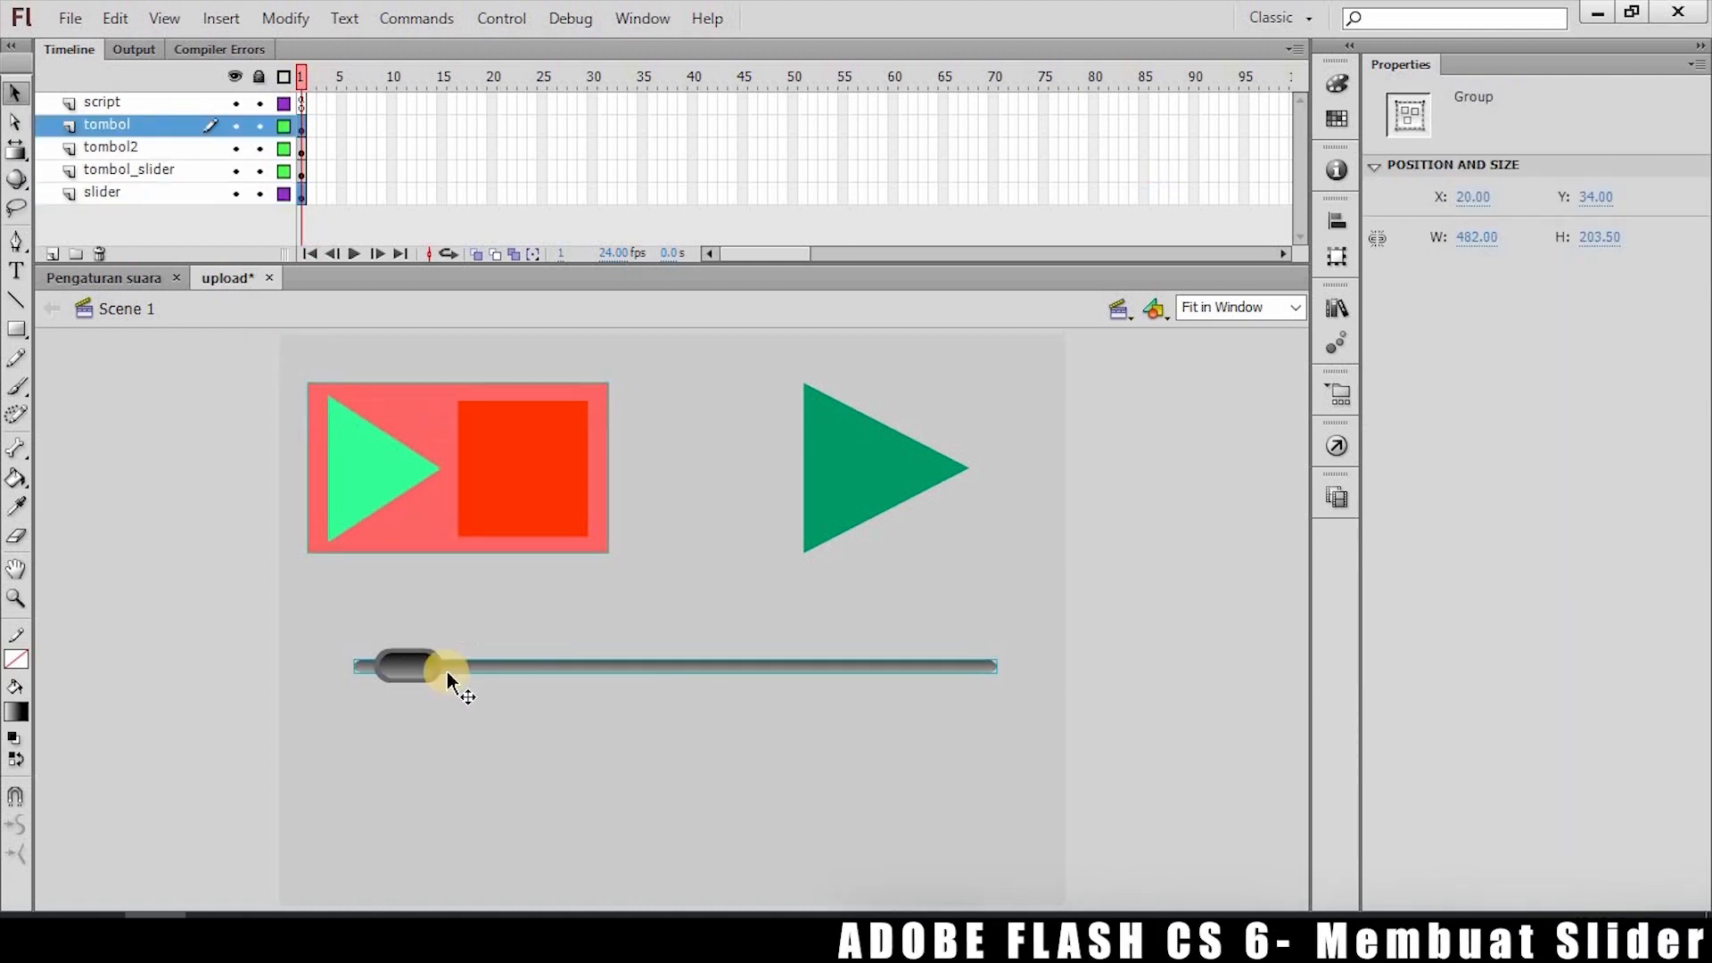
right_click(475, 521)
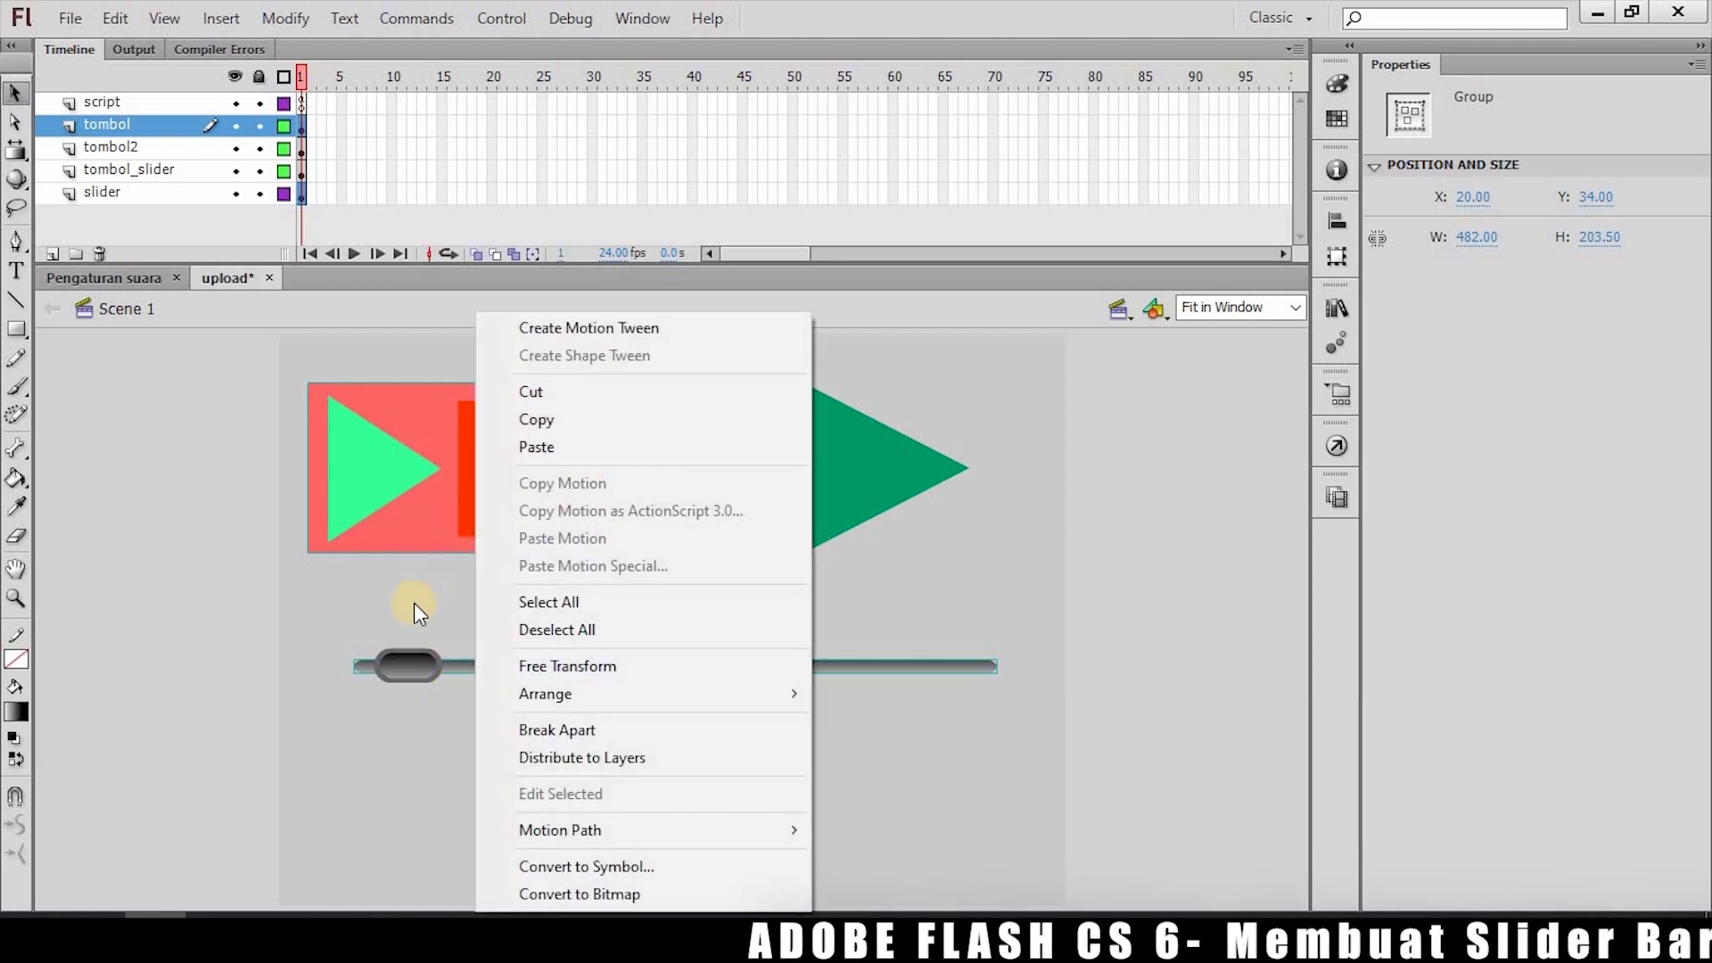
click(415, 603)
click(443, 508)
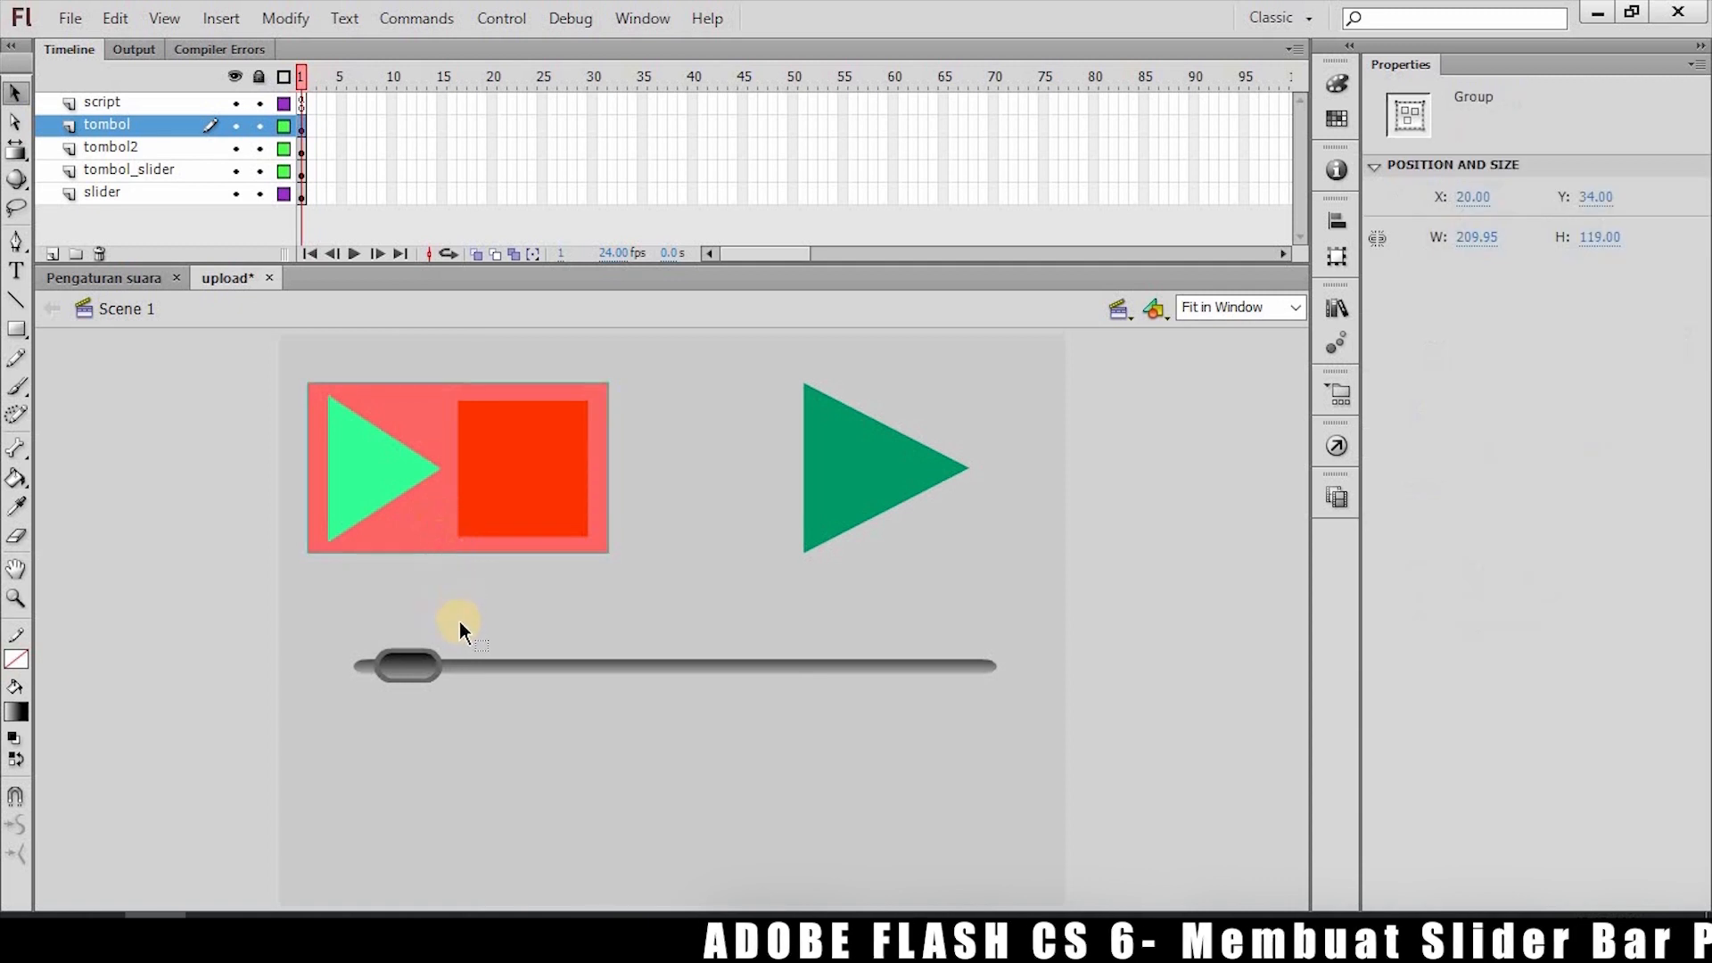
click(462, 667)
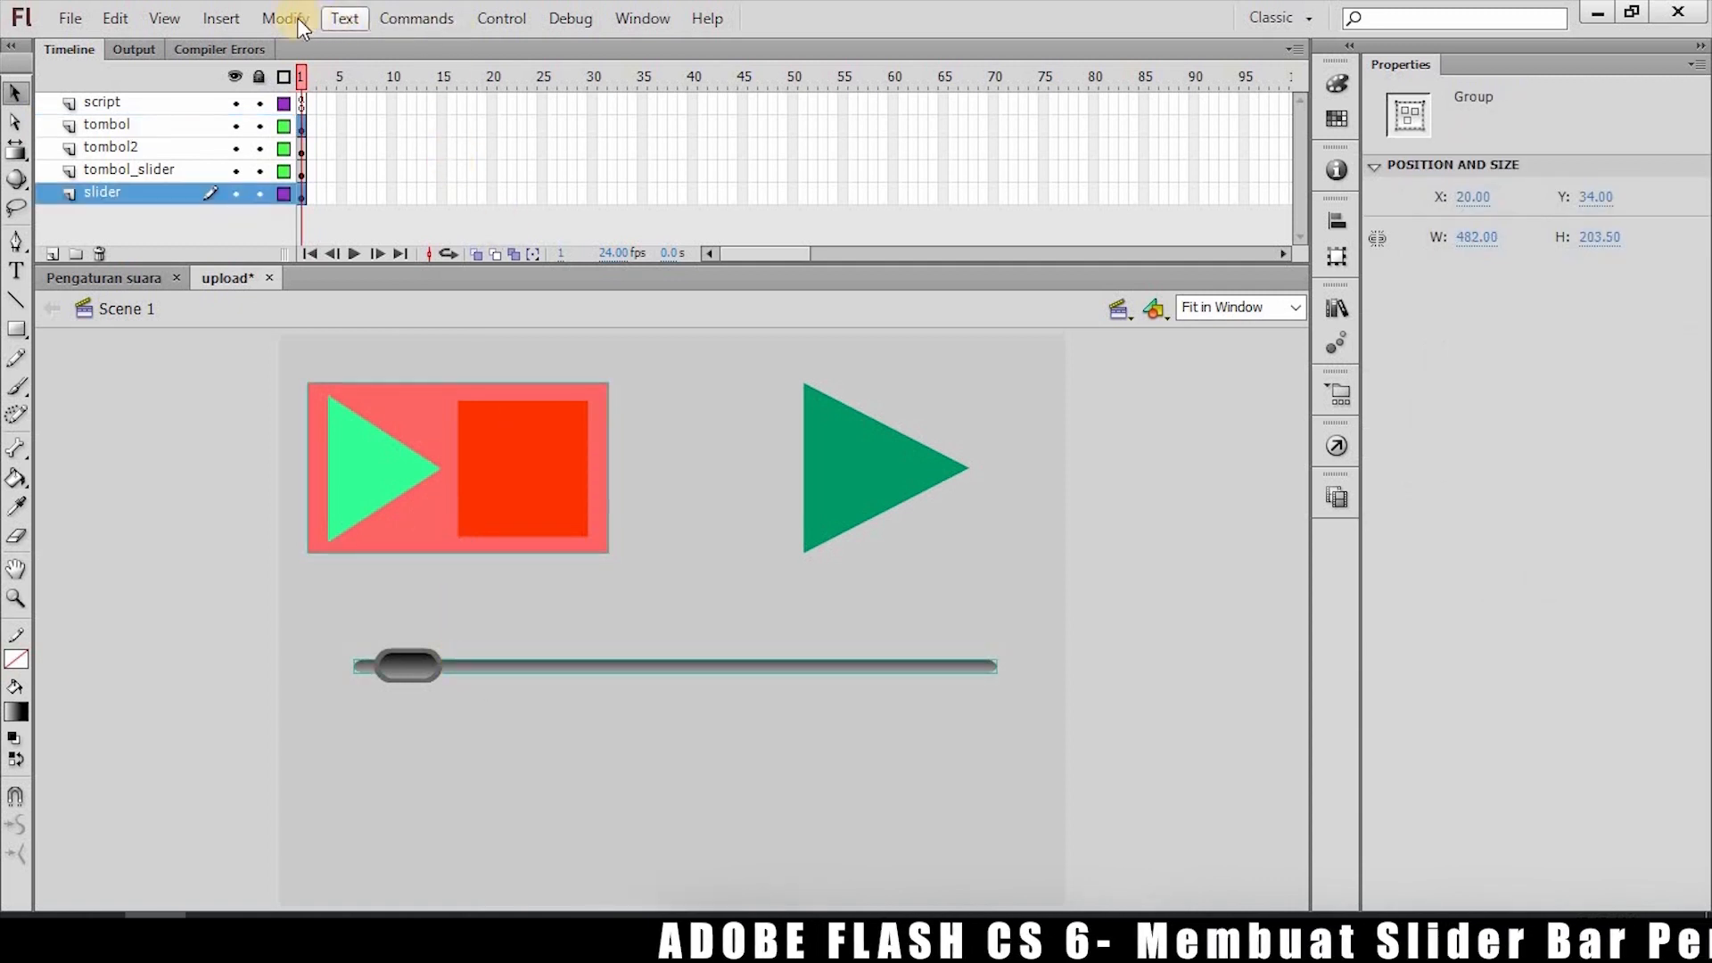
click(696, 591)
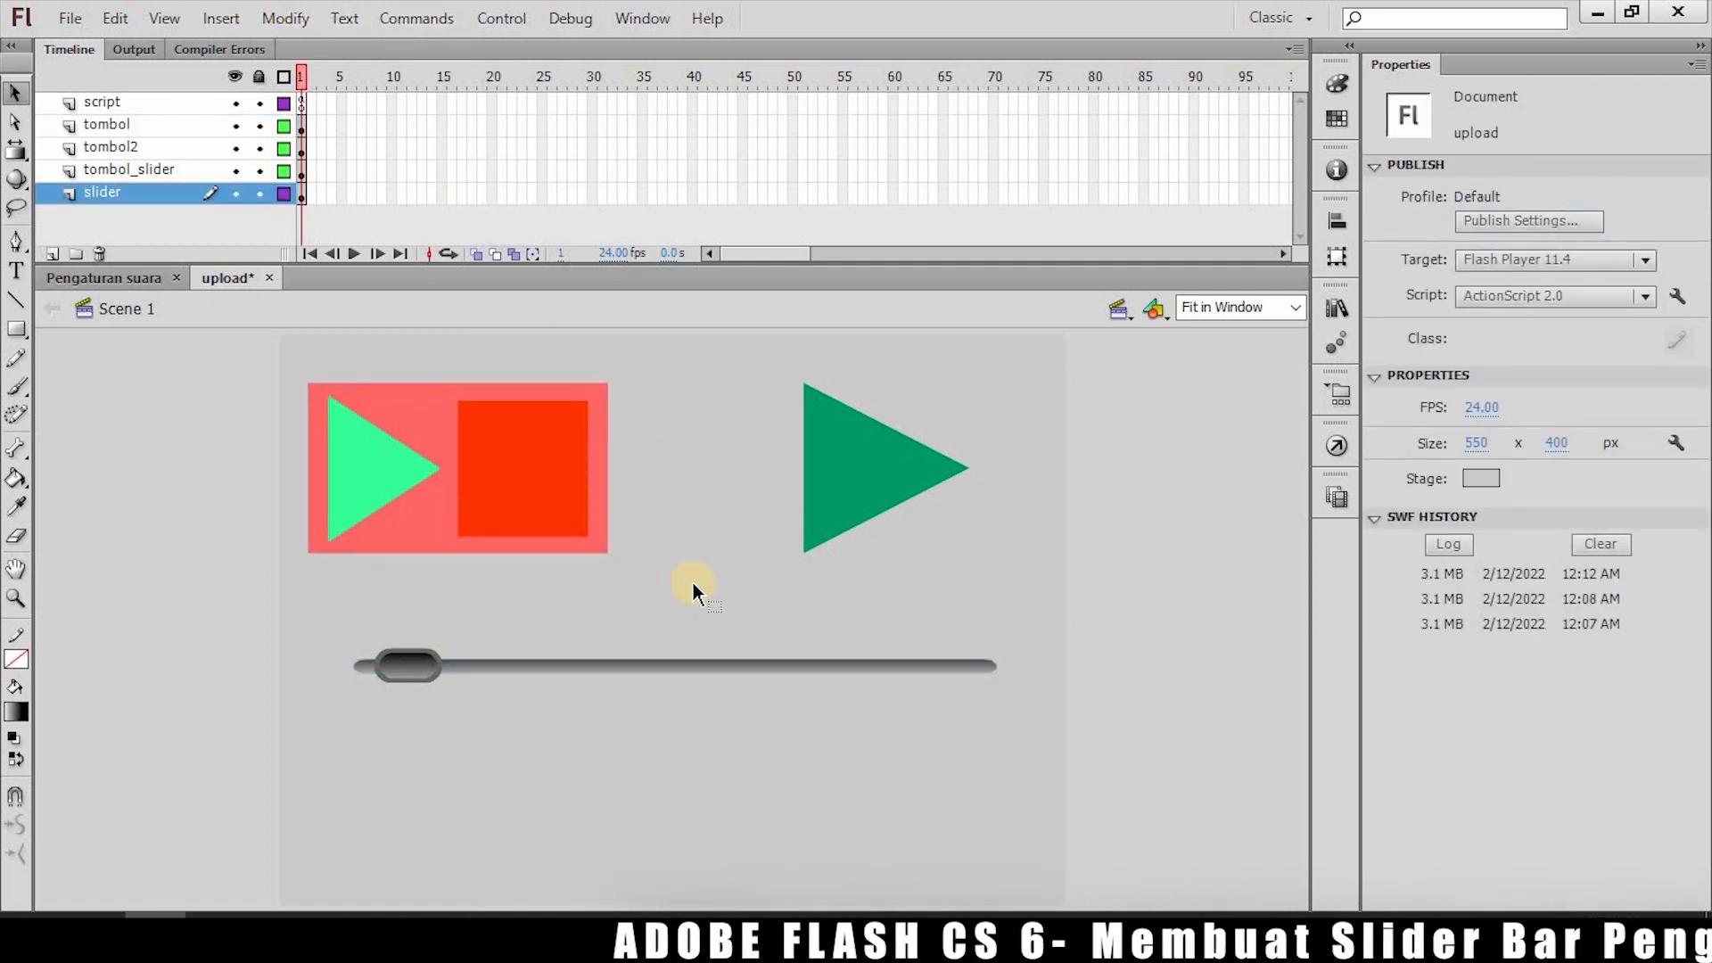
click(538, 487)
click(525, 623)
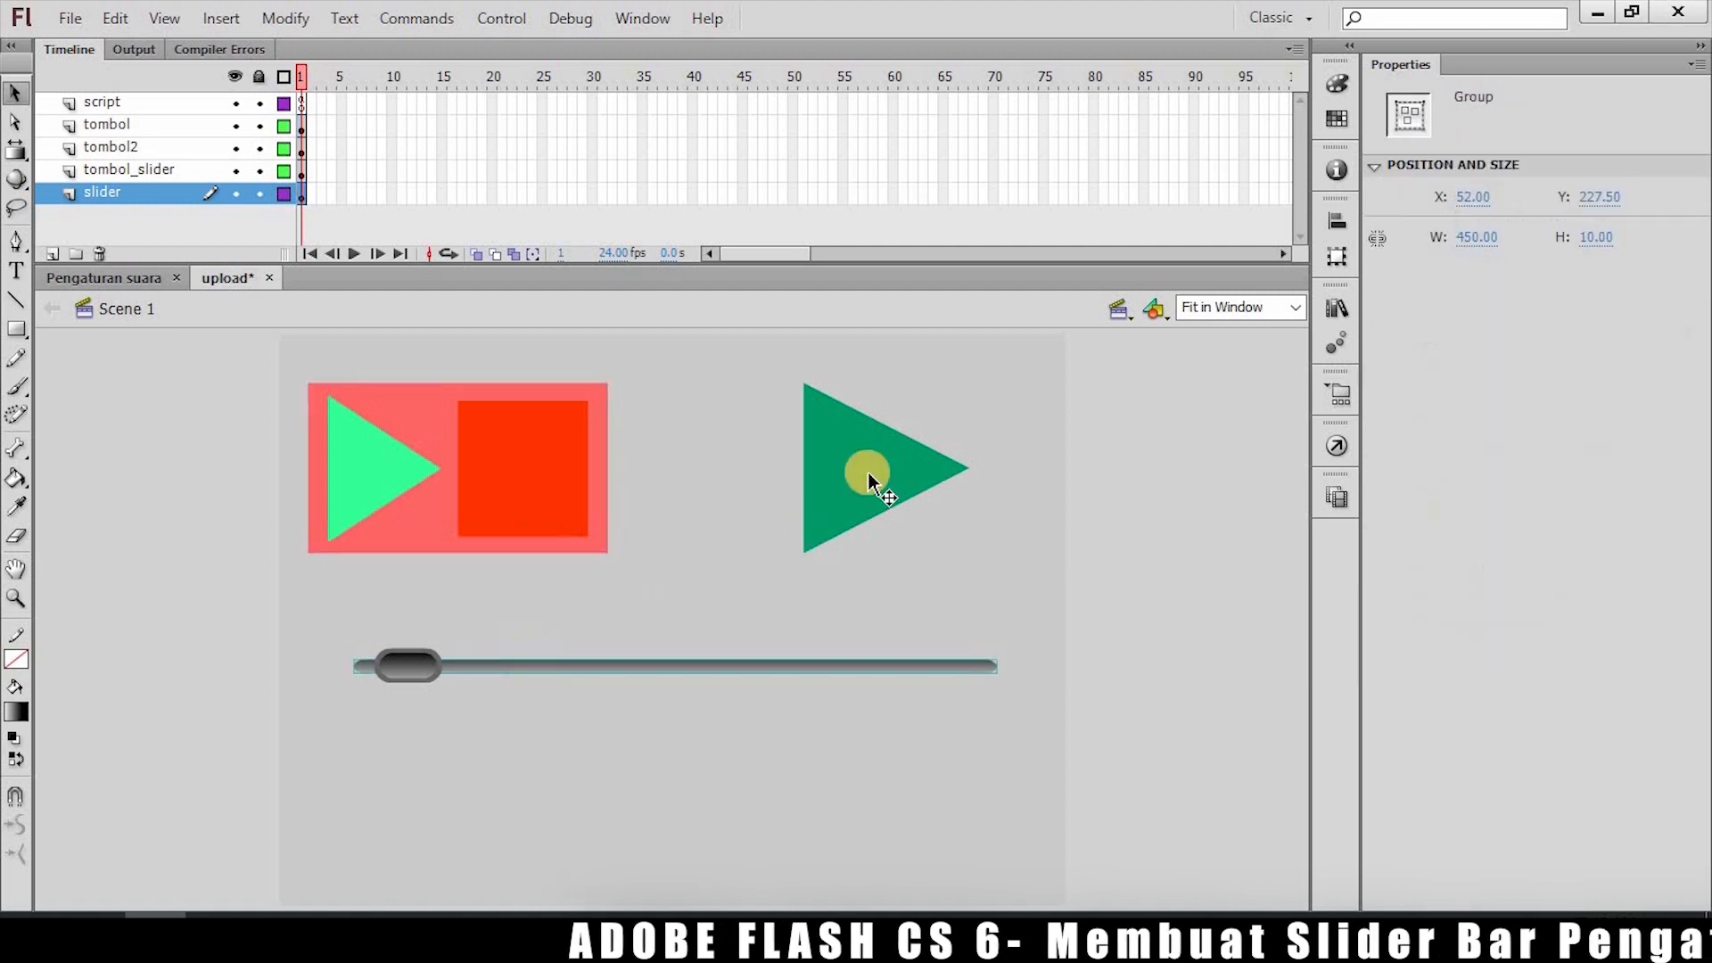
click(870, 472)
click(700, 669)
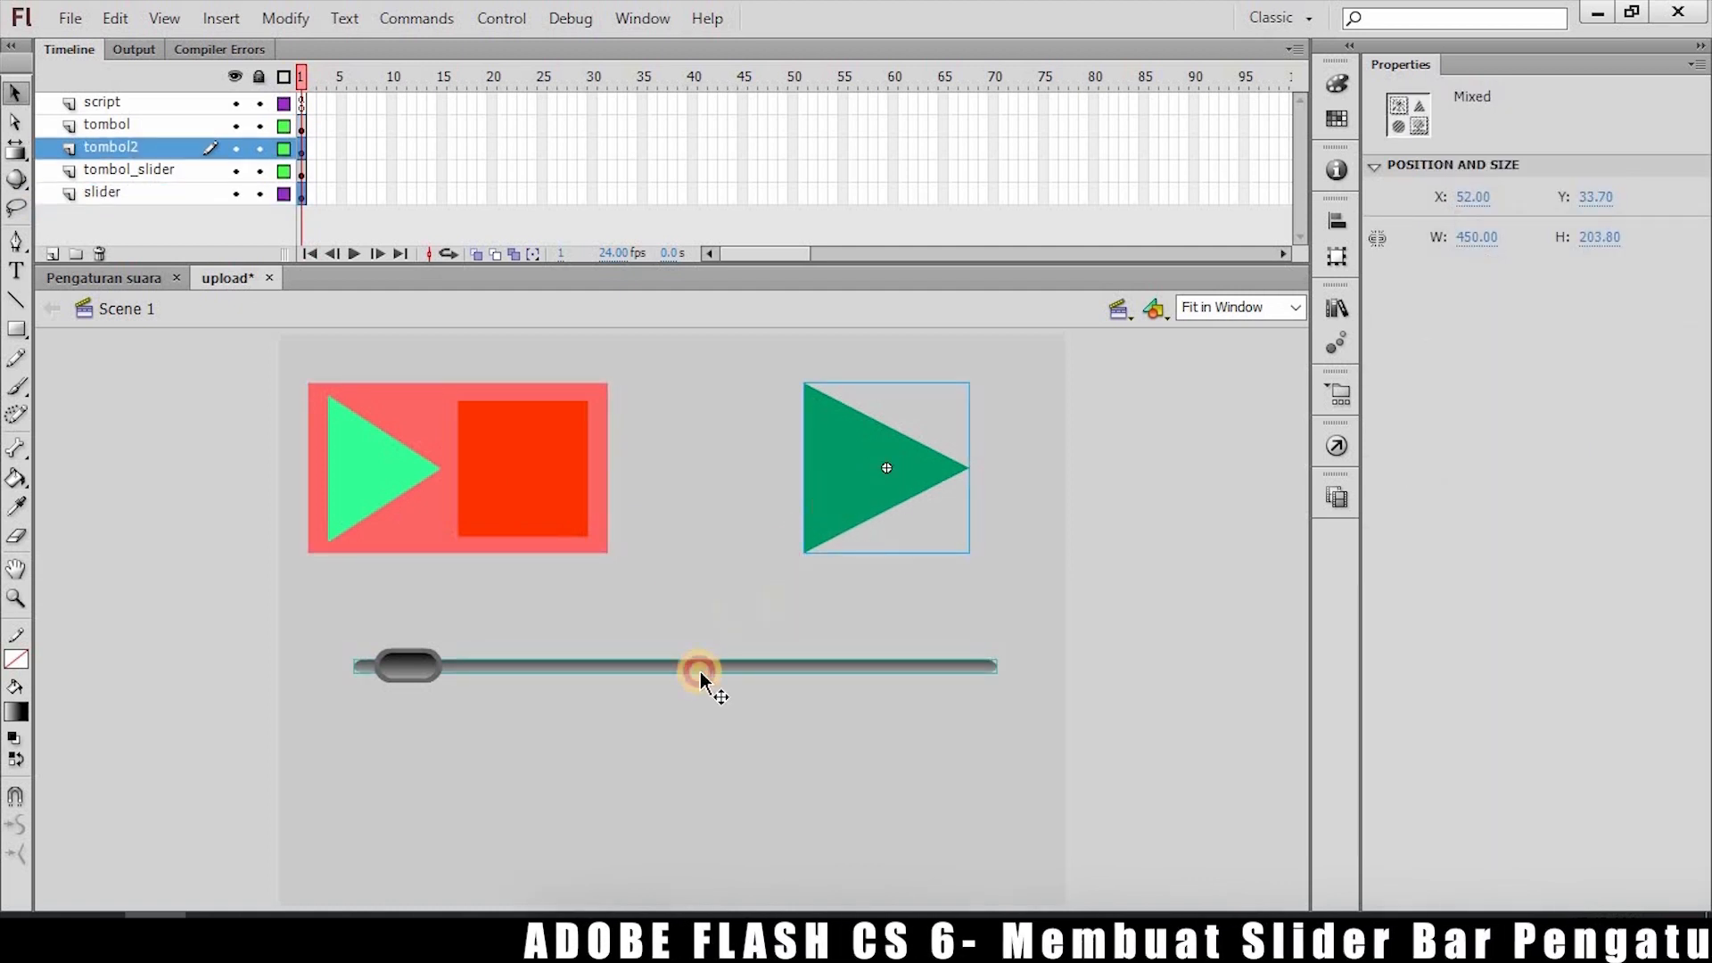
click(564, 493)
Test the movie again, trying the slider handle, the separate play button and the panel's stop button, and close the preview.
key(ctrl+Return)
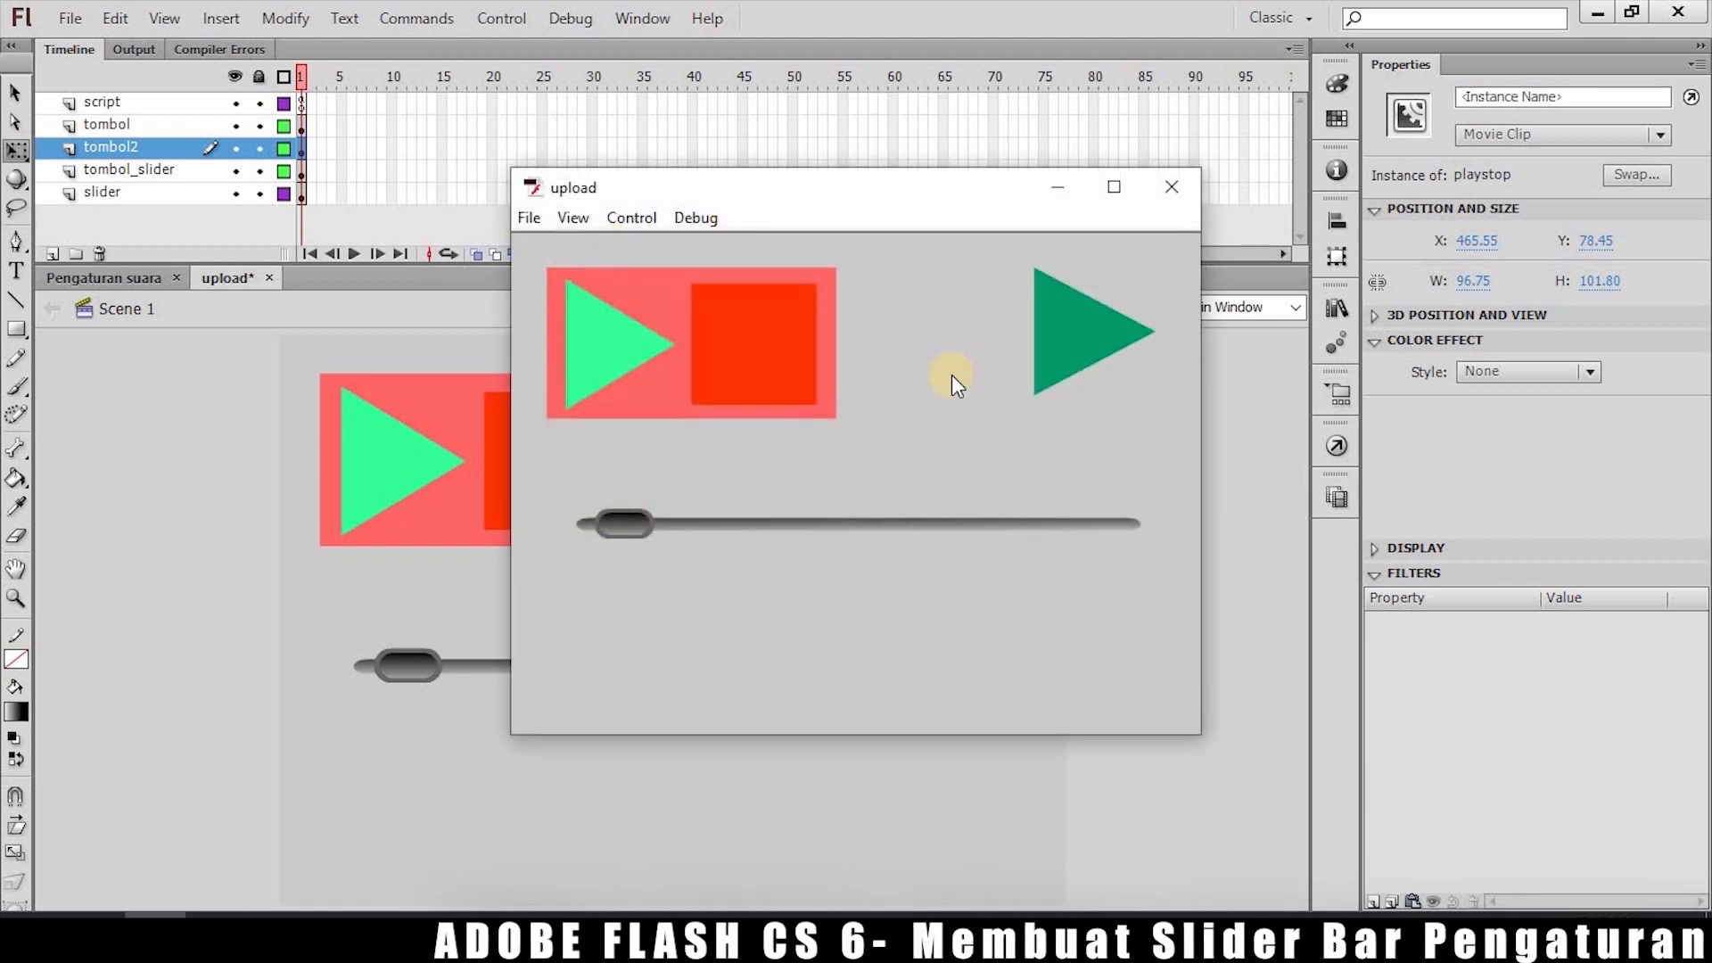
mouse_move(635, 526)
mouse_down()
mouse_move(843, 522)
mouse_move(624, 524)
mouse_move(635, 535)
mouse_up()
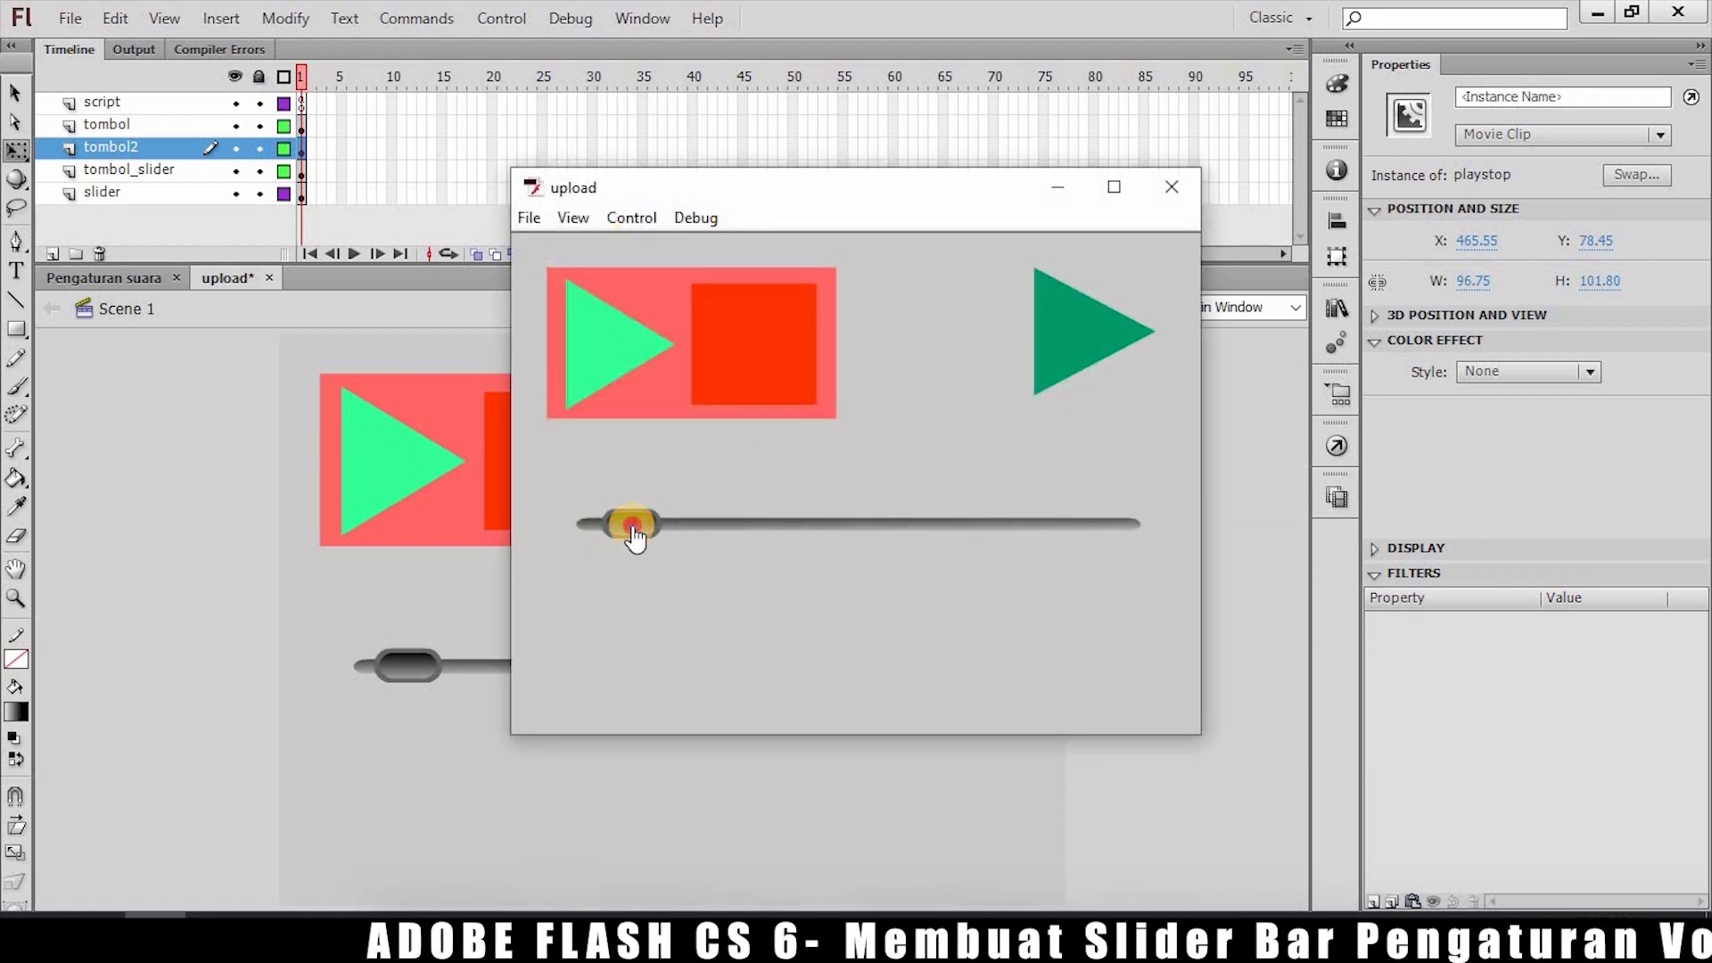
click(1098, 340)
click(758, 435)
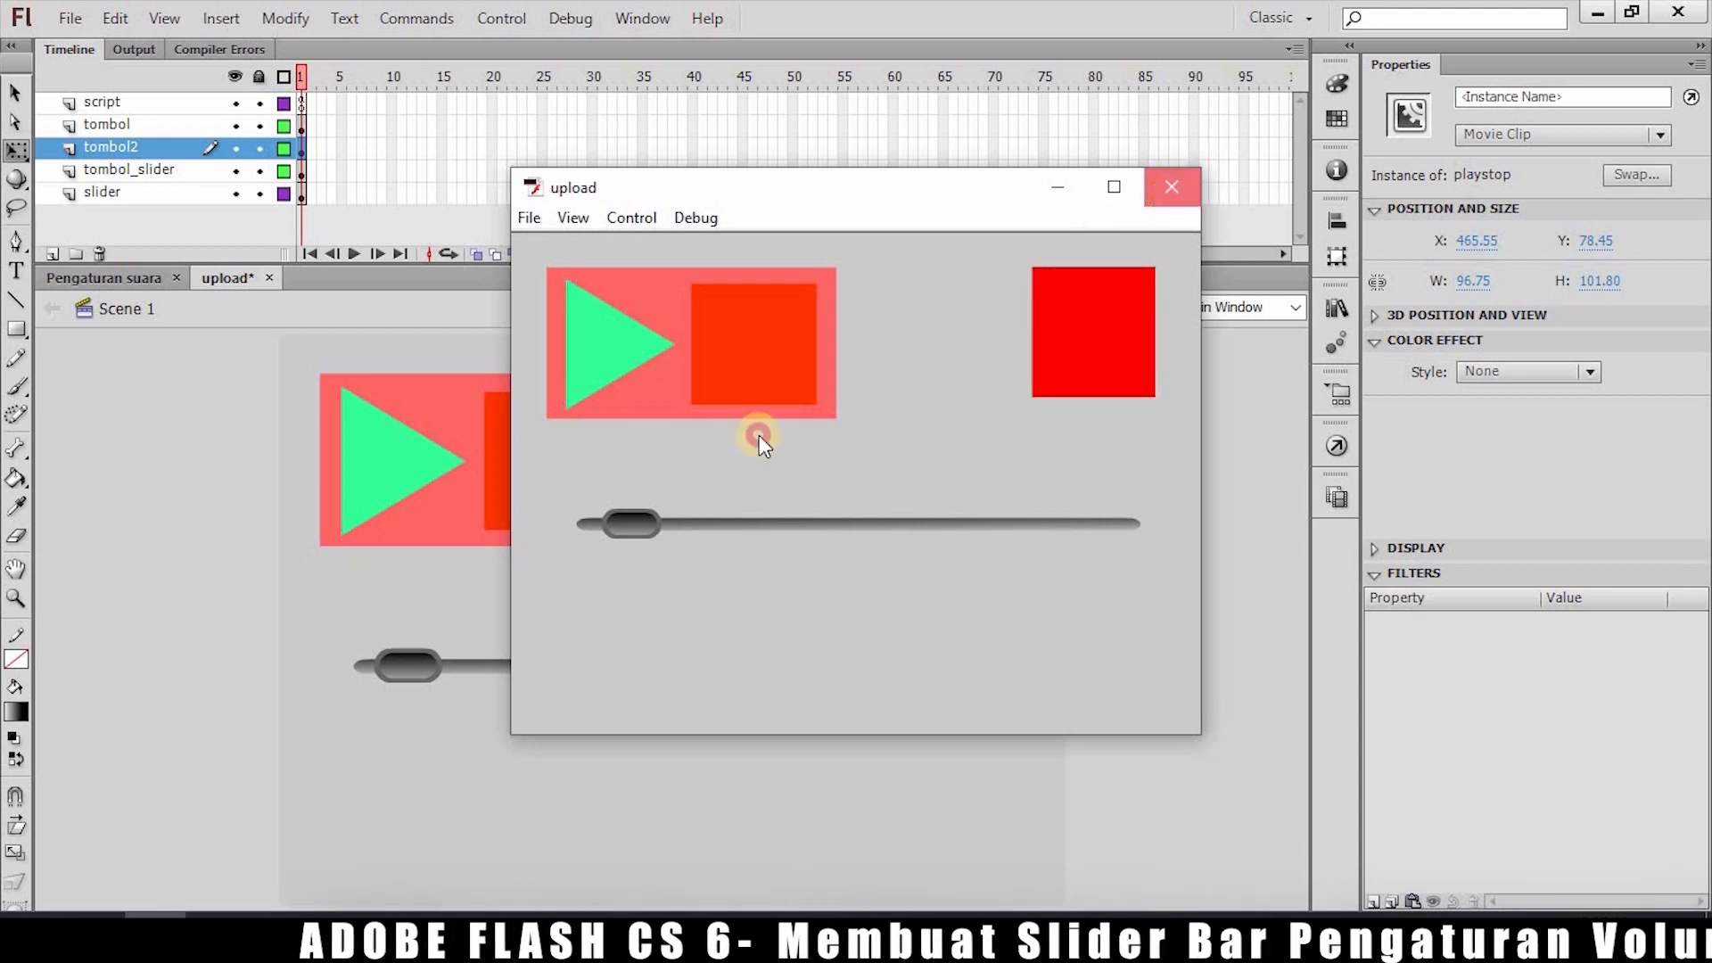
click(729, 373)
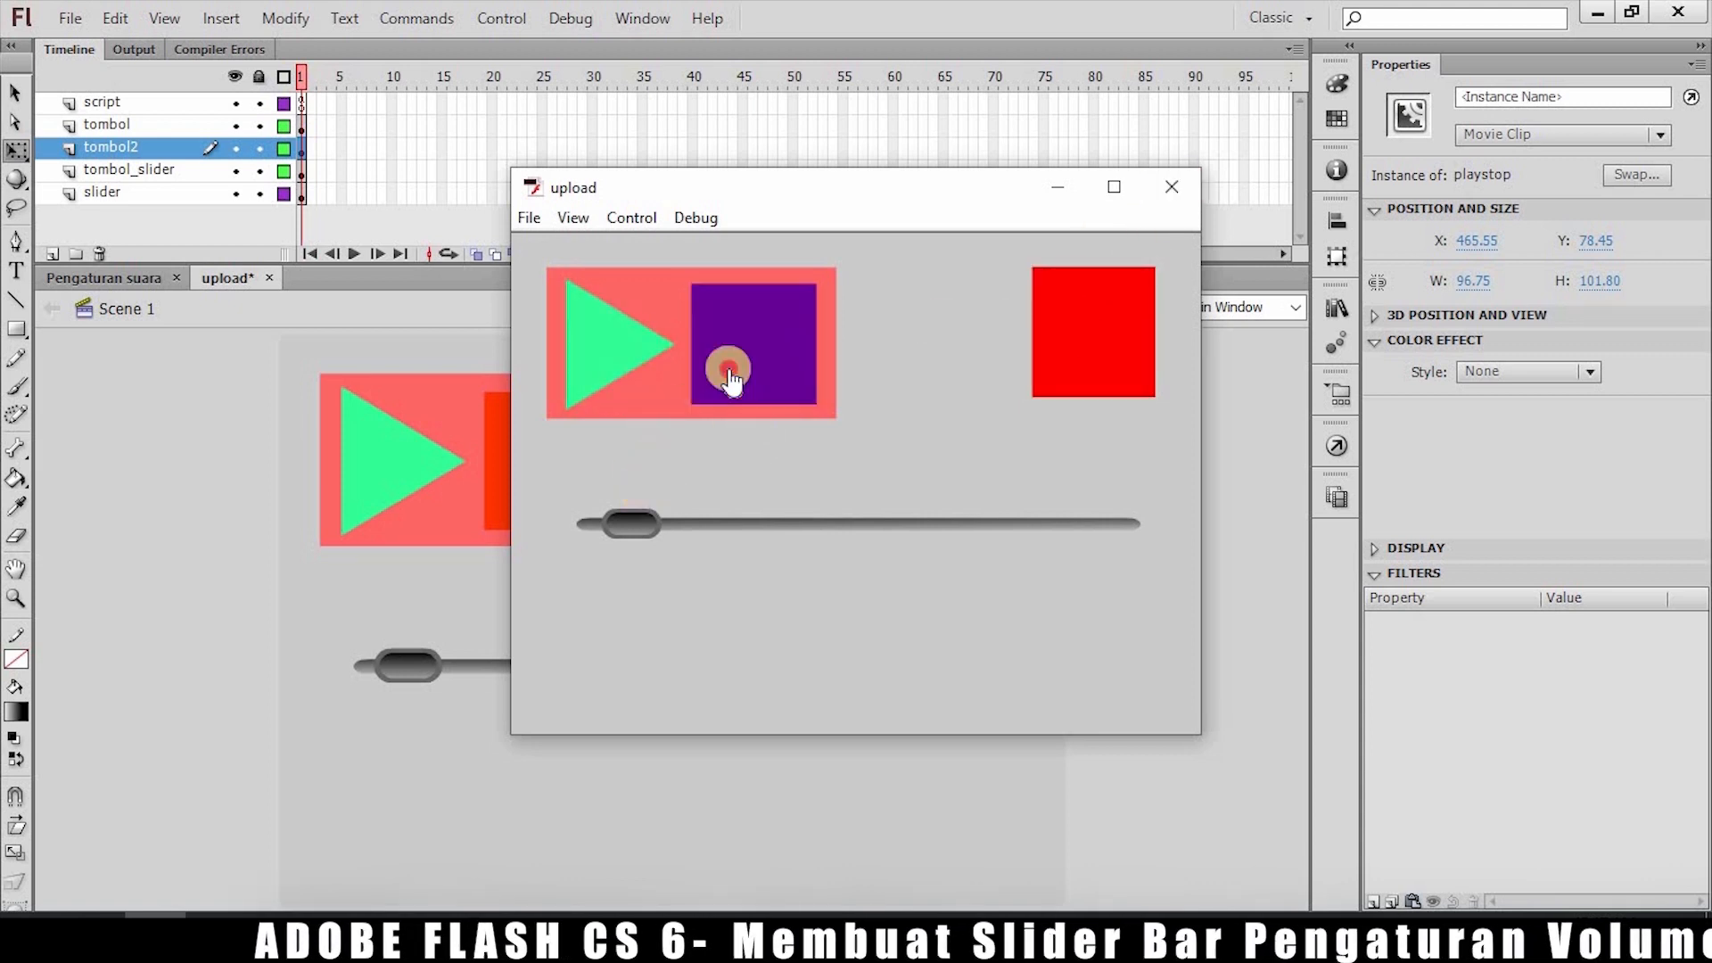
click(1172, 186)
Shrink the red play/stop button panel to about 59 × 38 px and place it near the stage's upper-left corner.
click(454, 533)
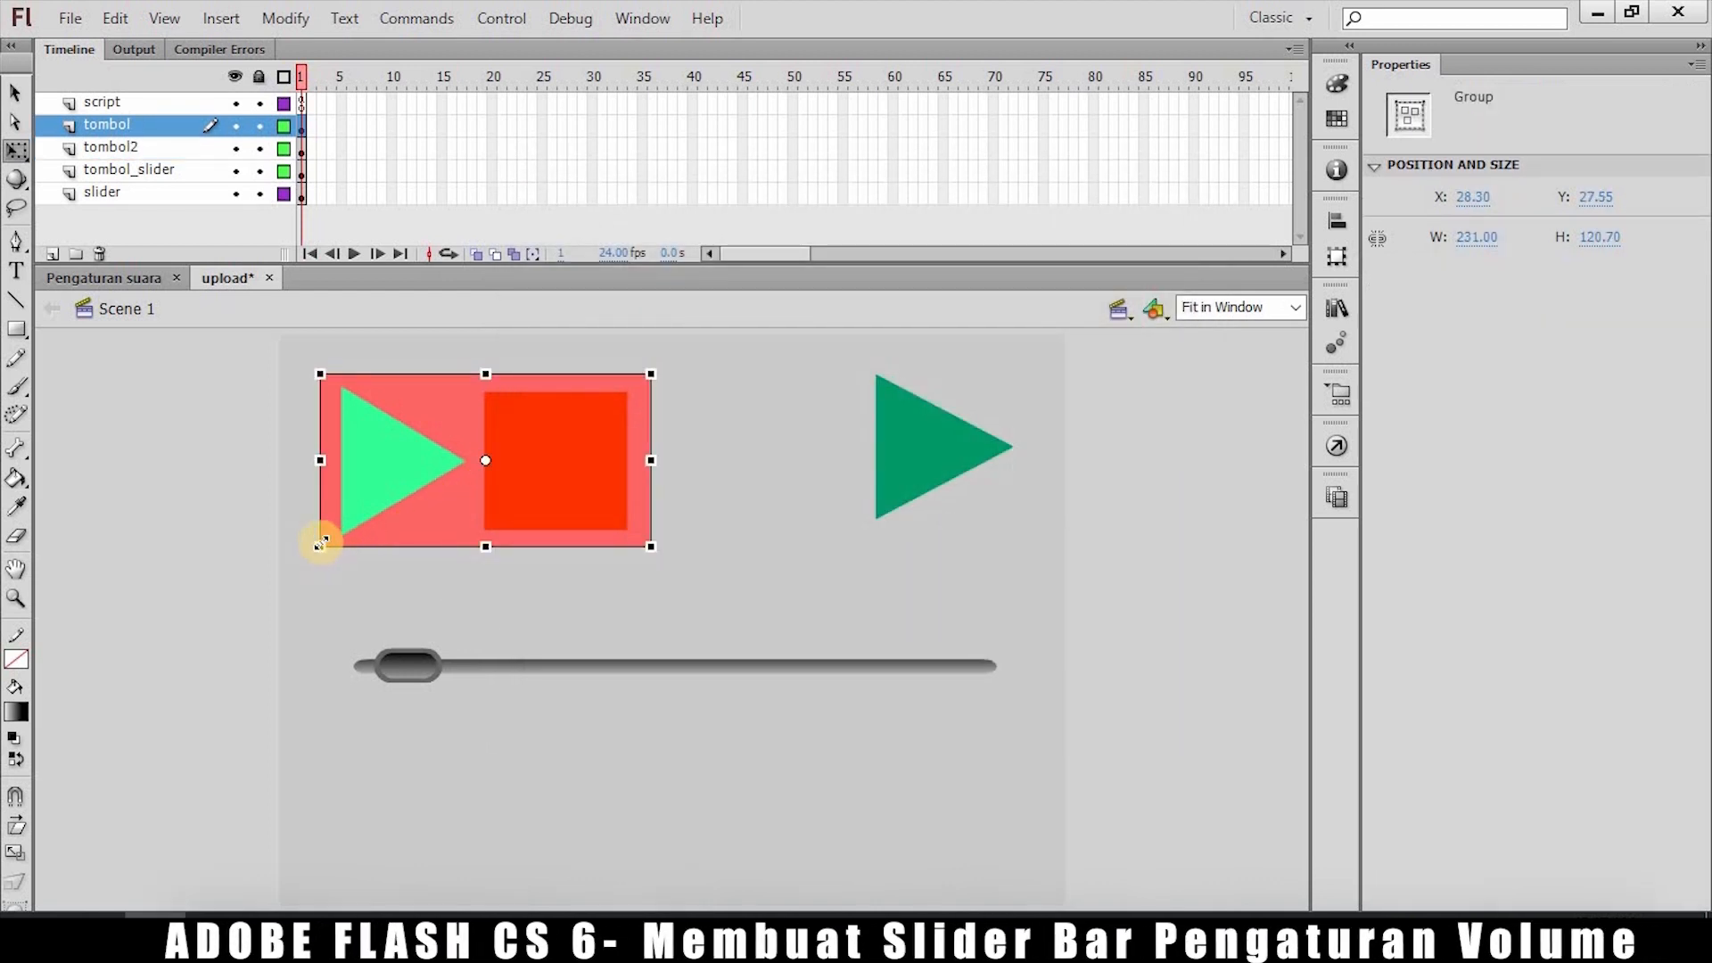
drag(324, 541, 470, 465)
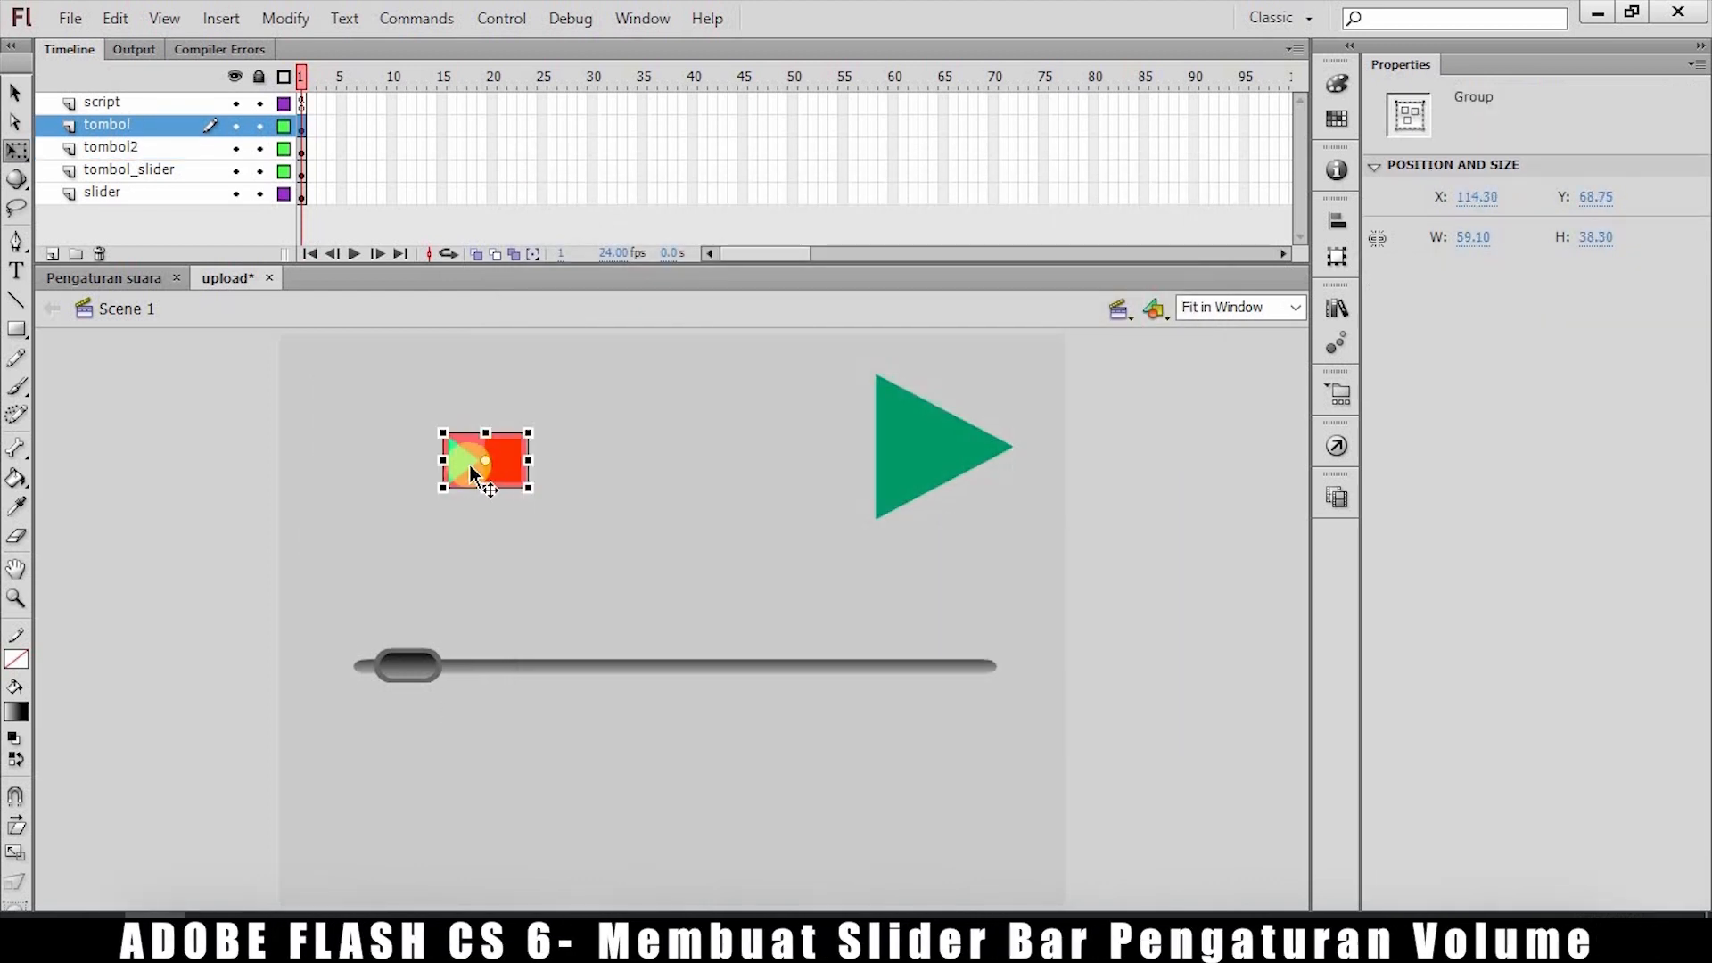
drag(369, 387, 324, 374)
Move the separate green play triangle just above the slider handle, scale it to about 58 × 56 px, and return to the Selection tool.
drag(950, 446, 424, 569)
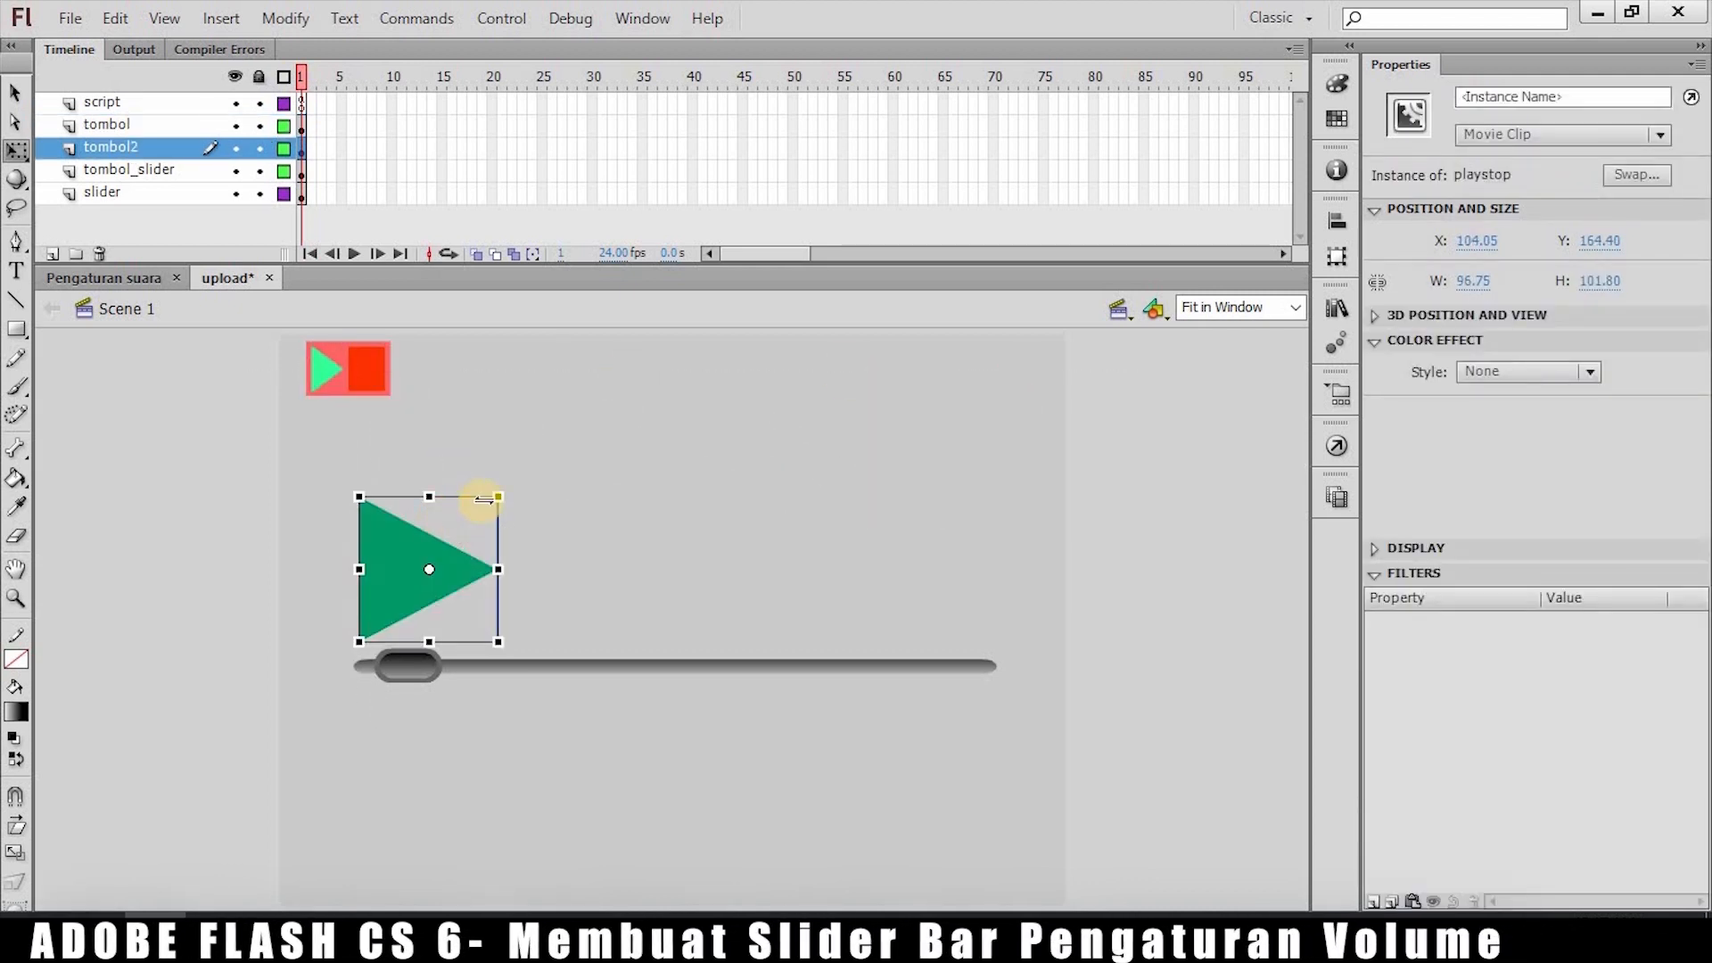
drag(496, 497, 470, 530)
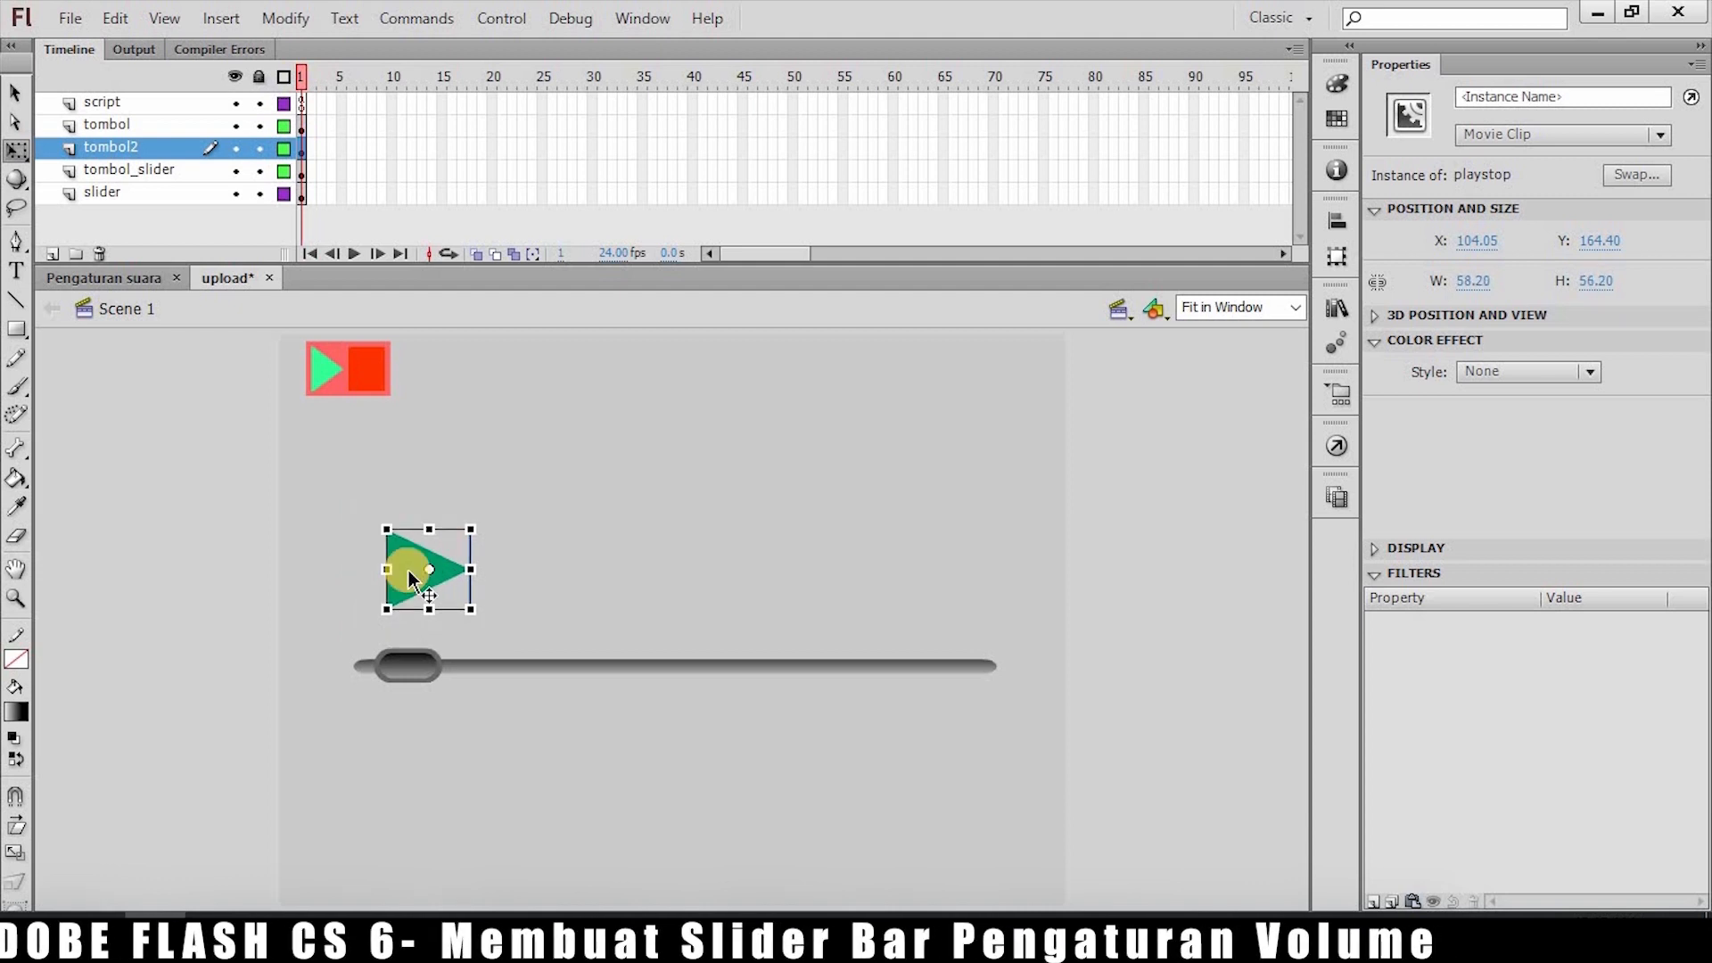
click(557, 549)
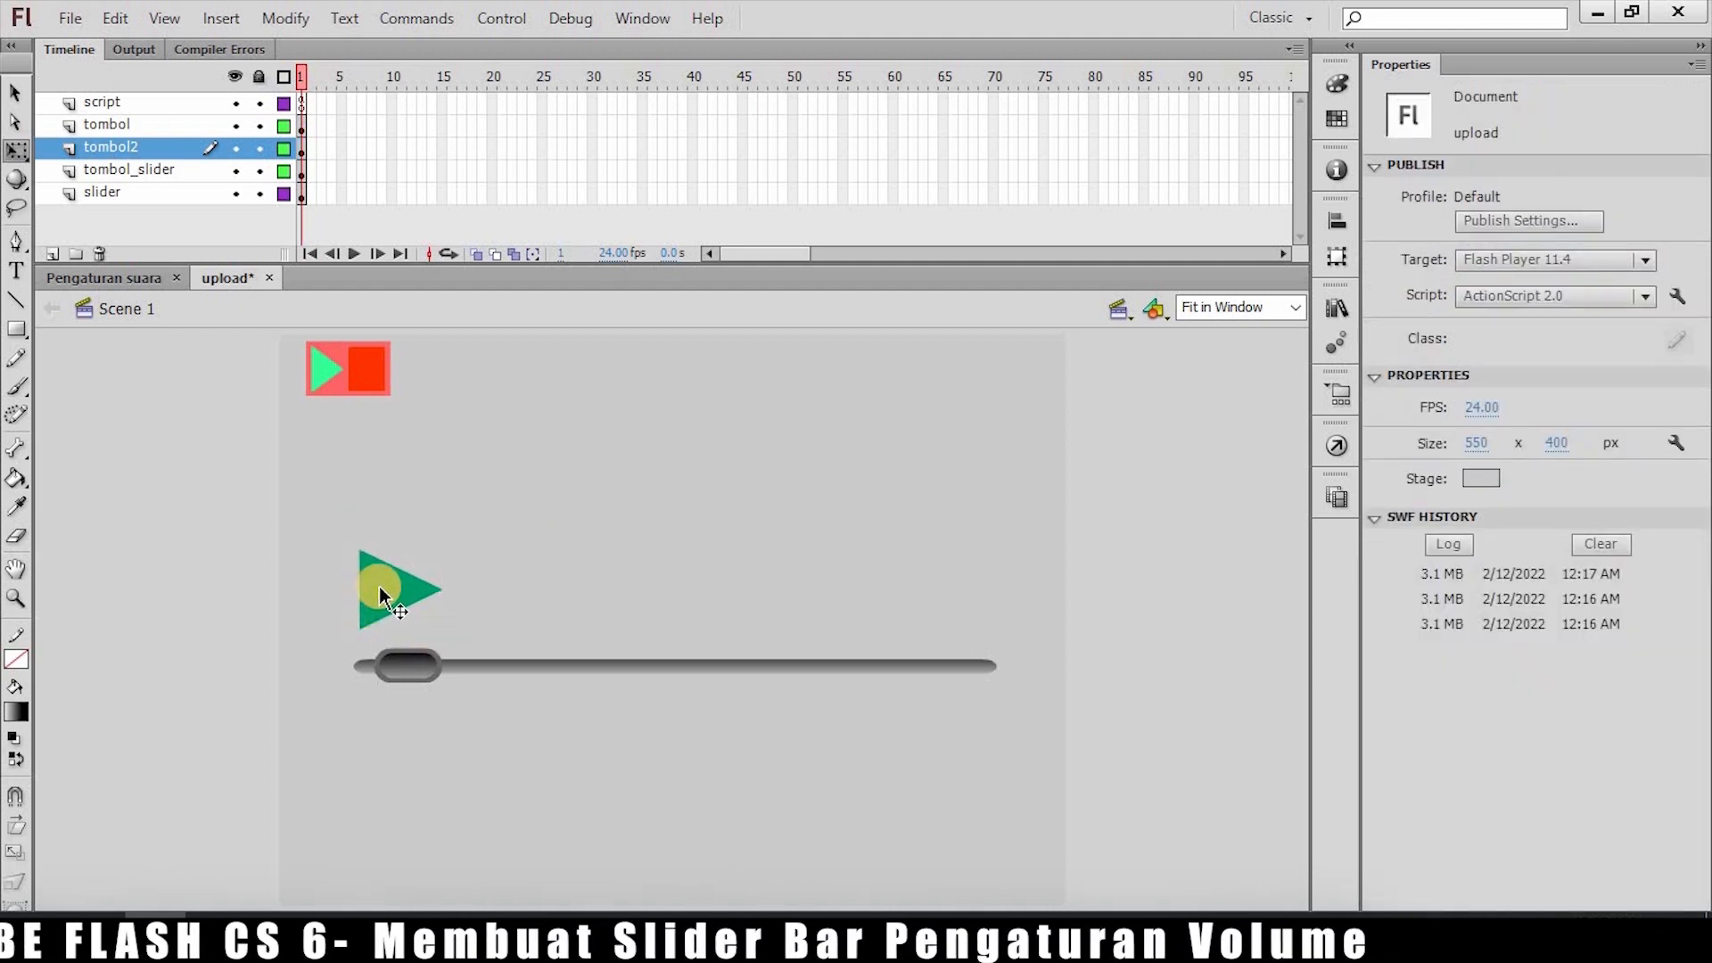
click(403, 672)
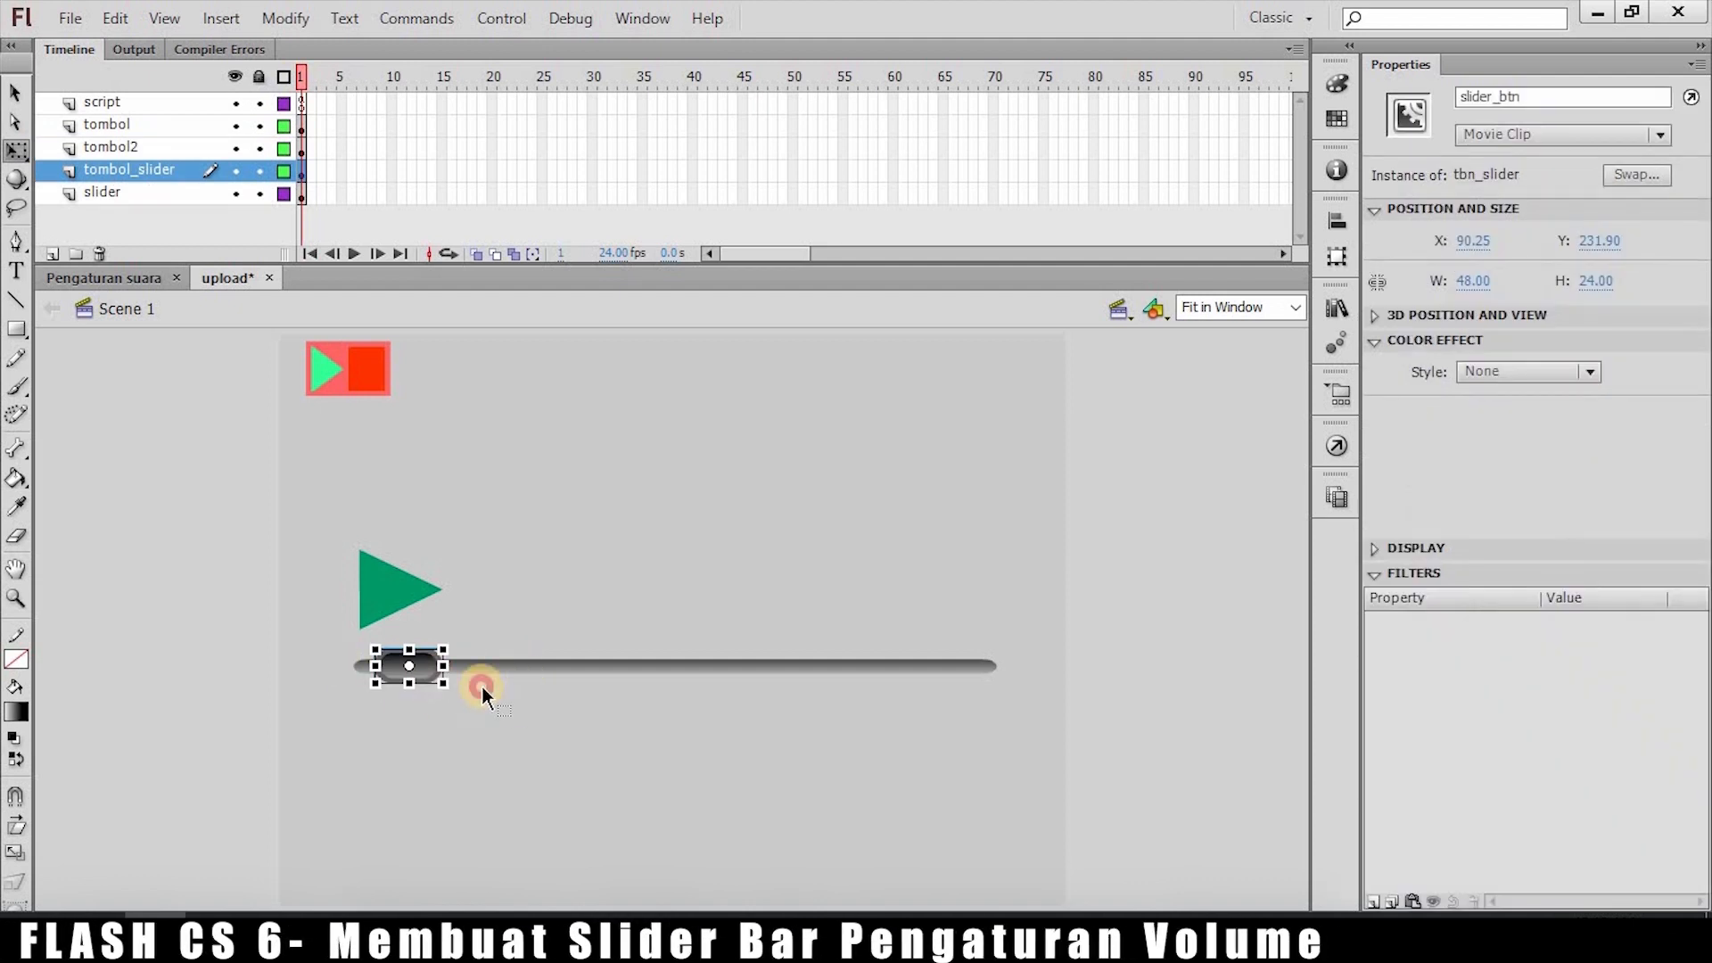
click(481, 687)
click(379, 582)
click(15, 93)
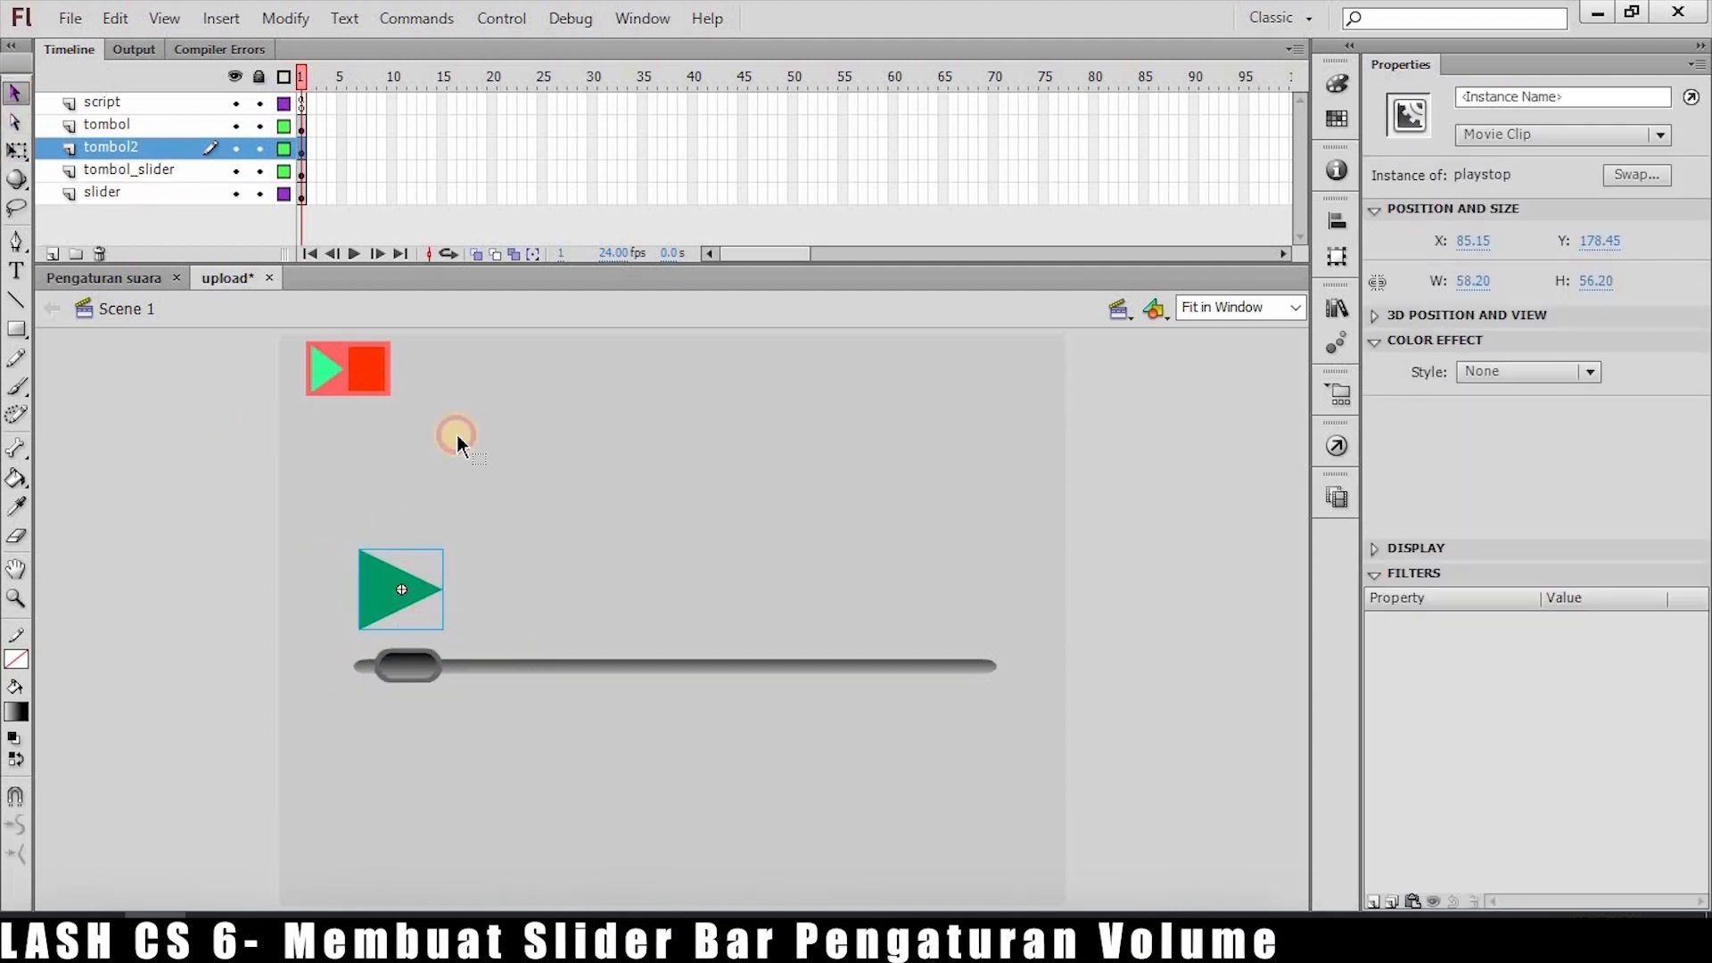
click(490, 542)
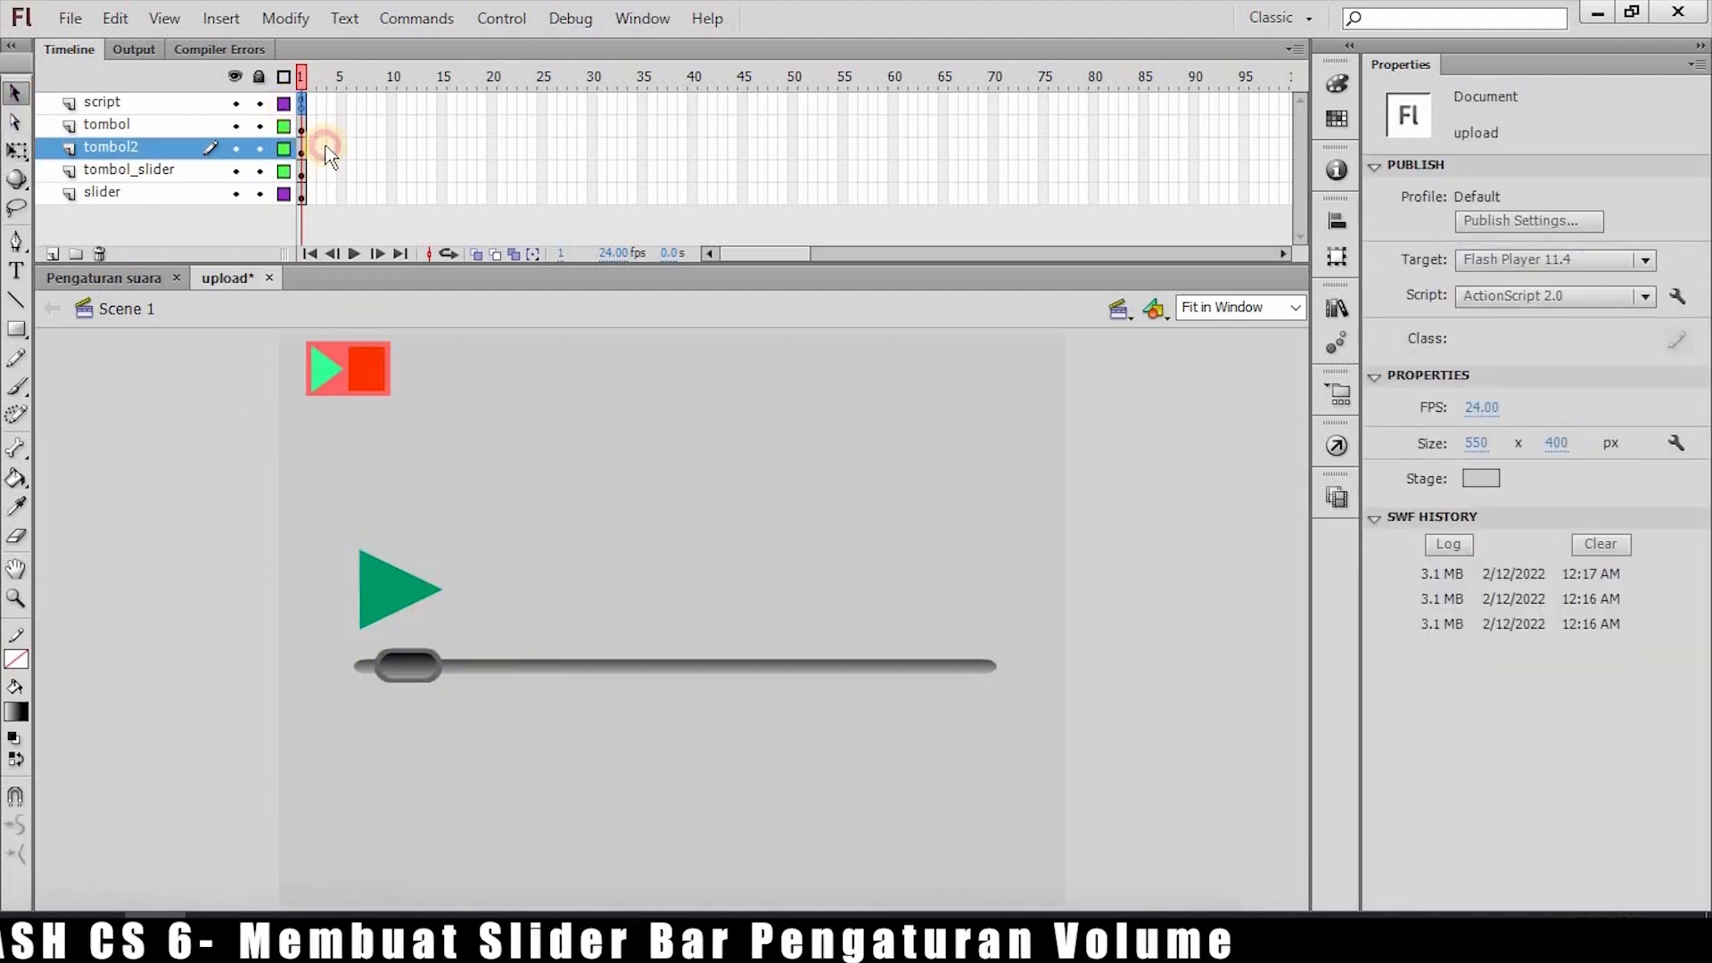
In the script frame's code, delete the tb_stop.onRelease function and the tb_play.onRelease wrapper around the sound_gw statements.
click(302, 103)
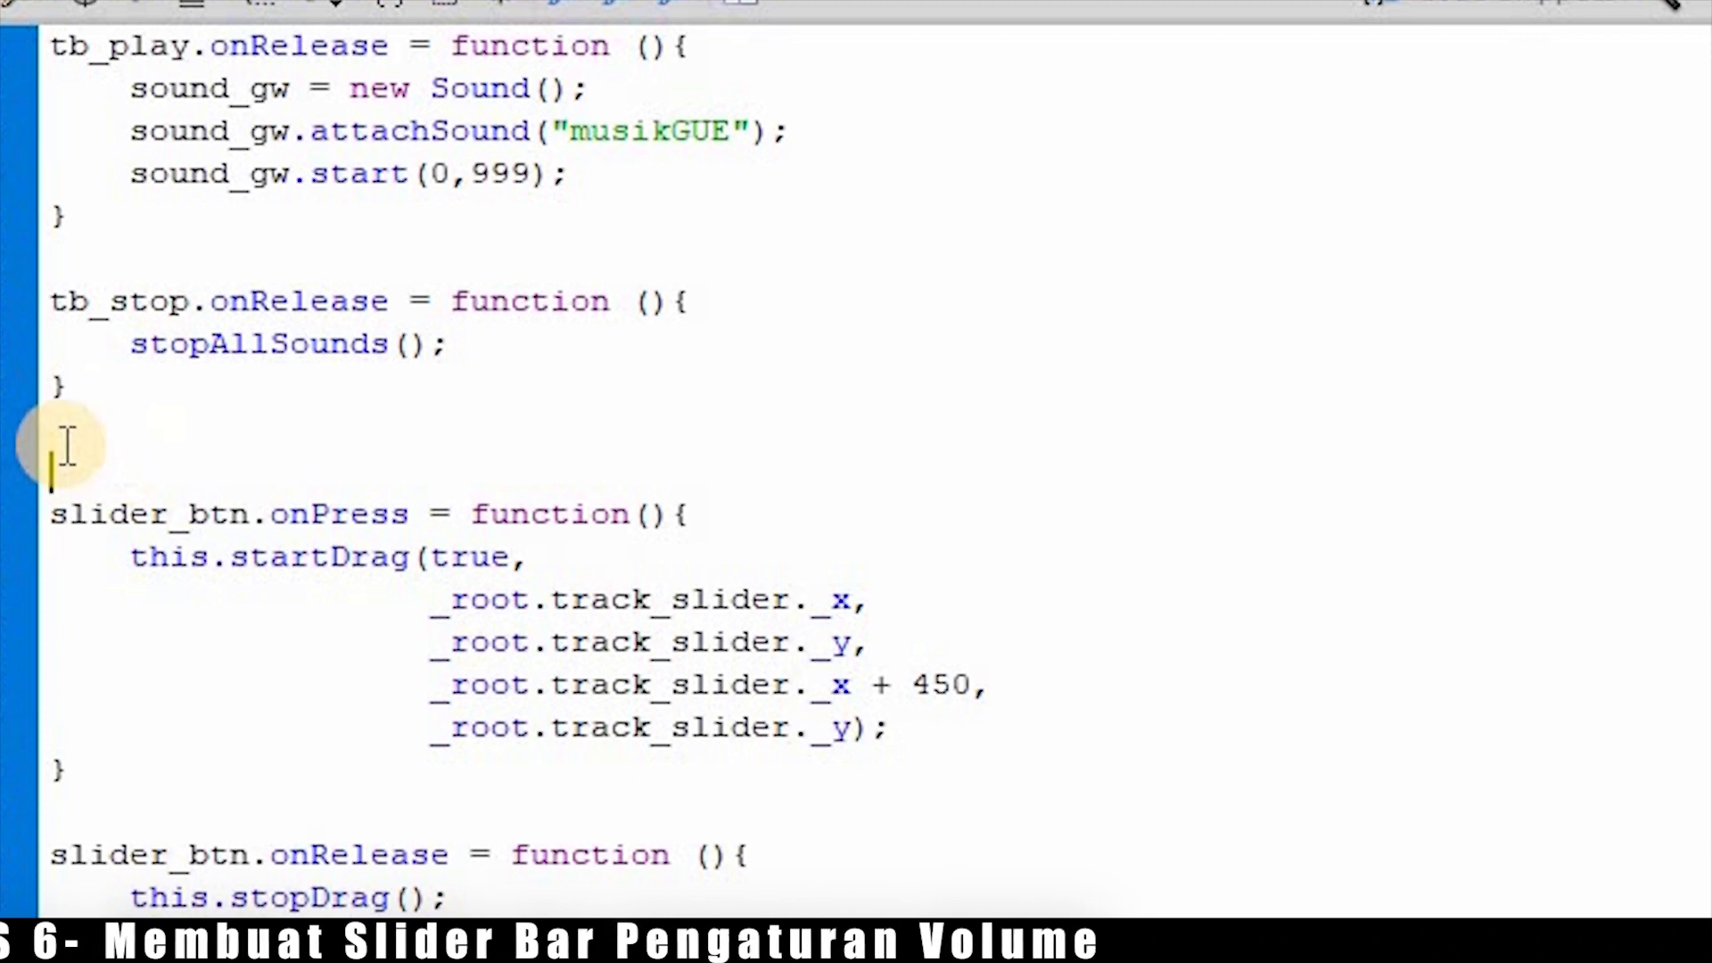
drag(54, 374, 57, 234)
key(Delete)
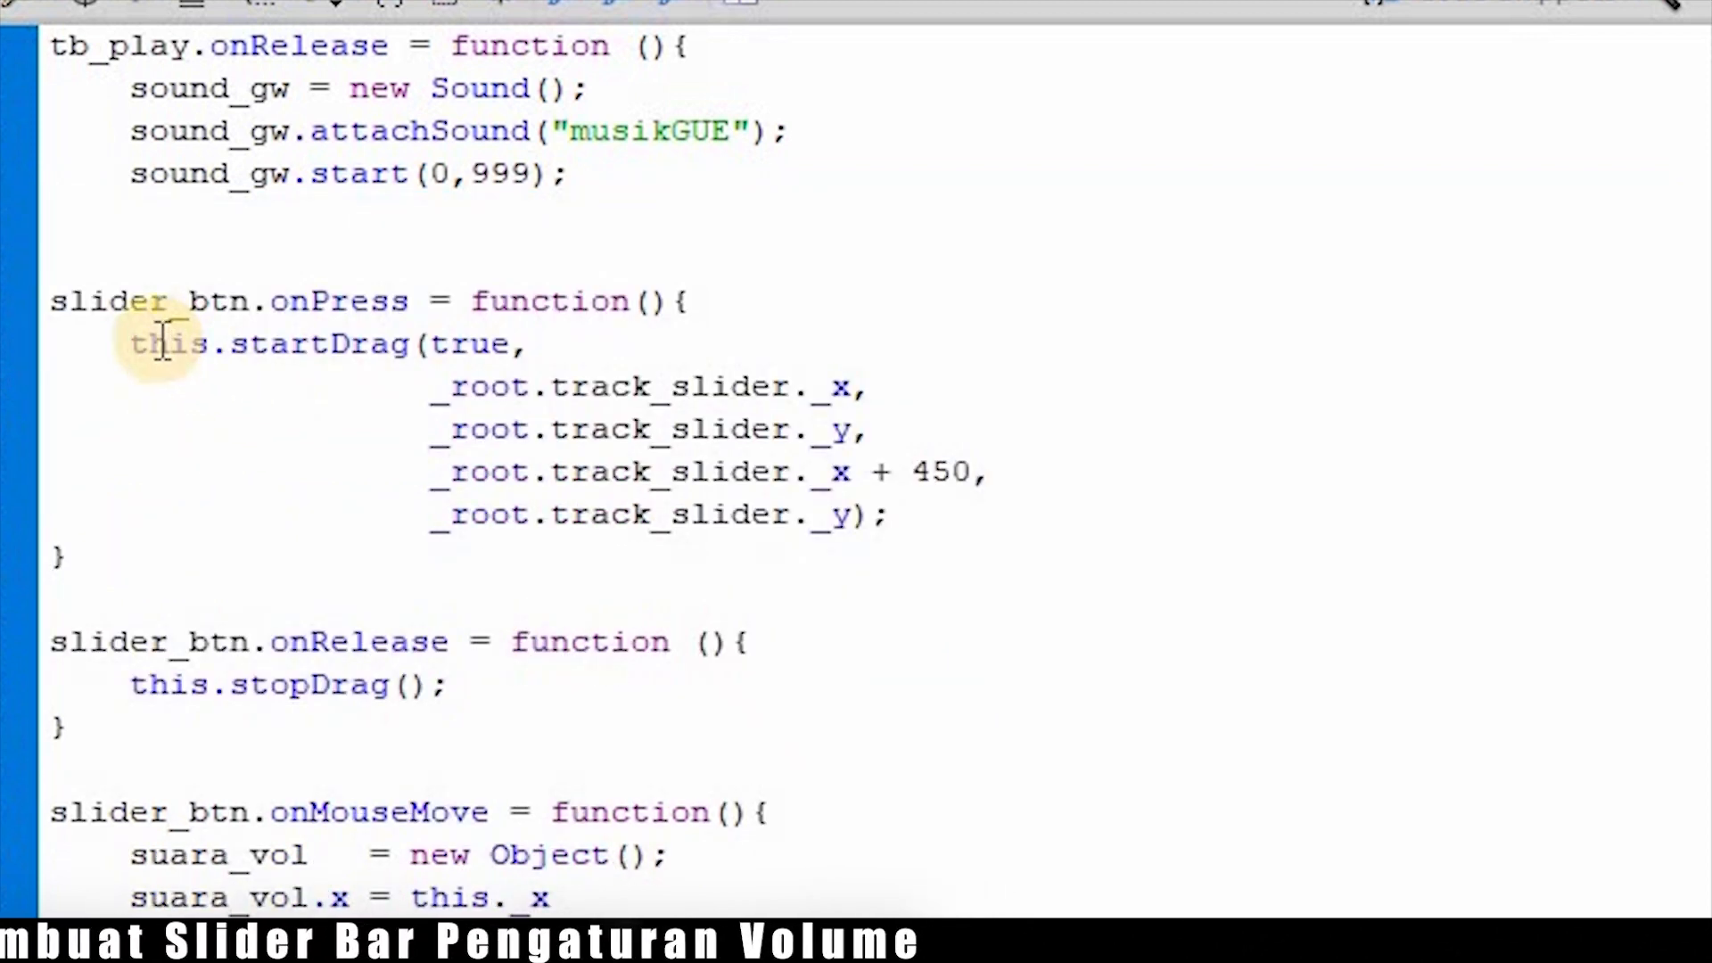
key(ctrl+z)
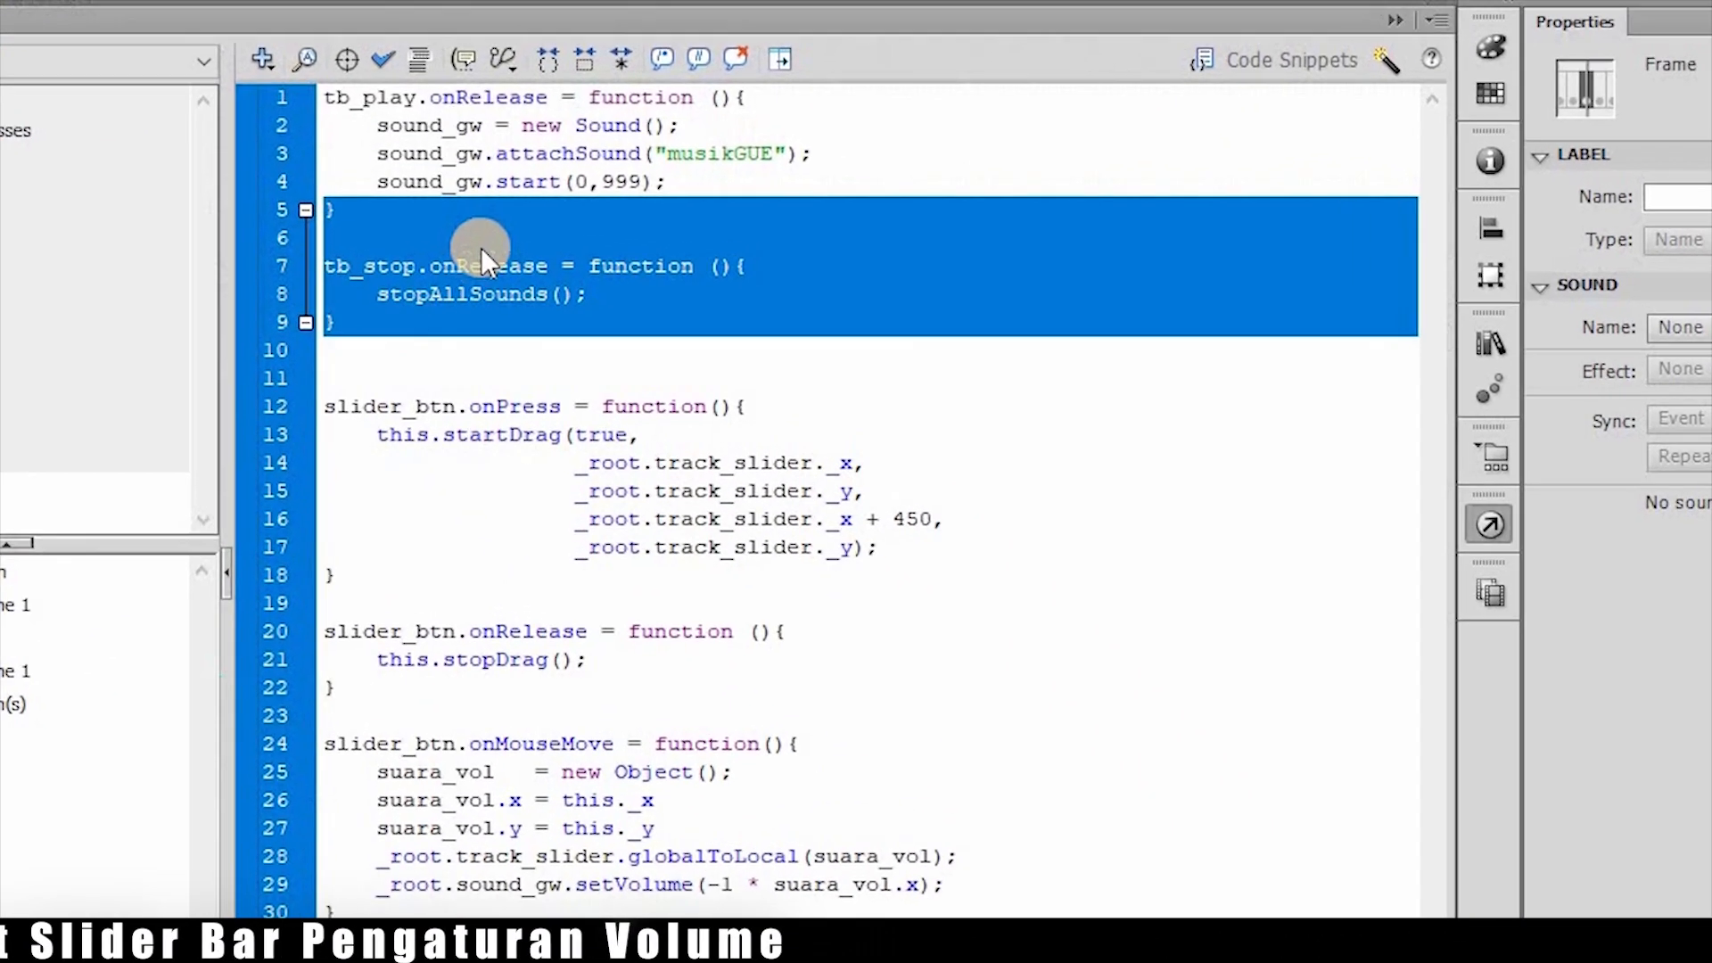
key(Delete)
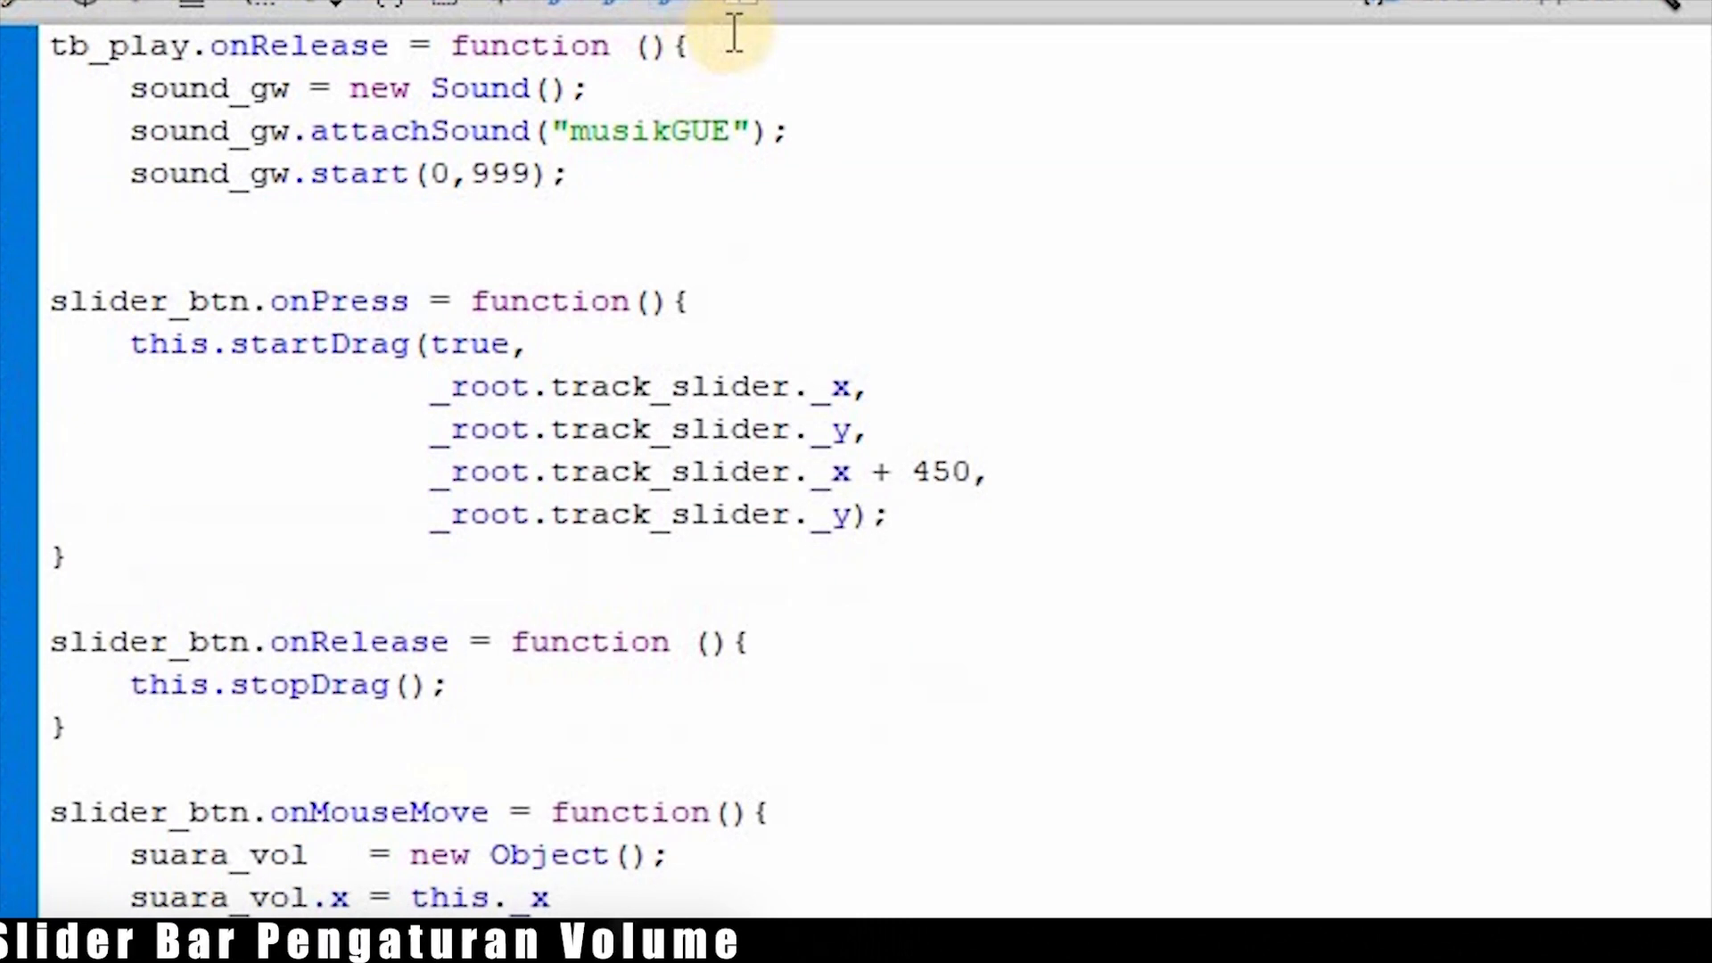
mouse_move(49, 45)
mouse_down()
mouse_move(45, 85)
mouse_move(45, 45)
mouse_up()
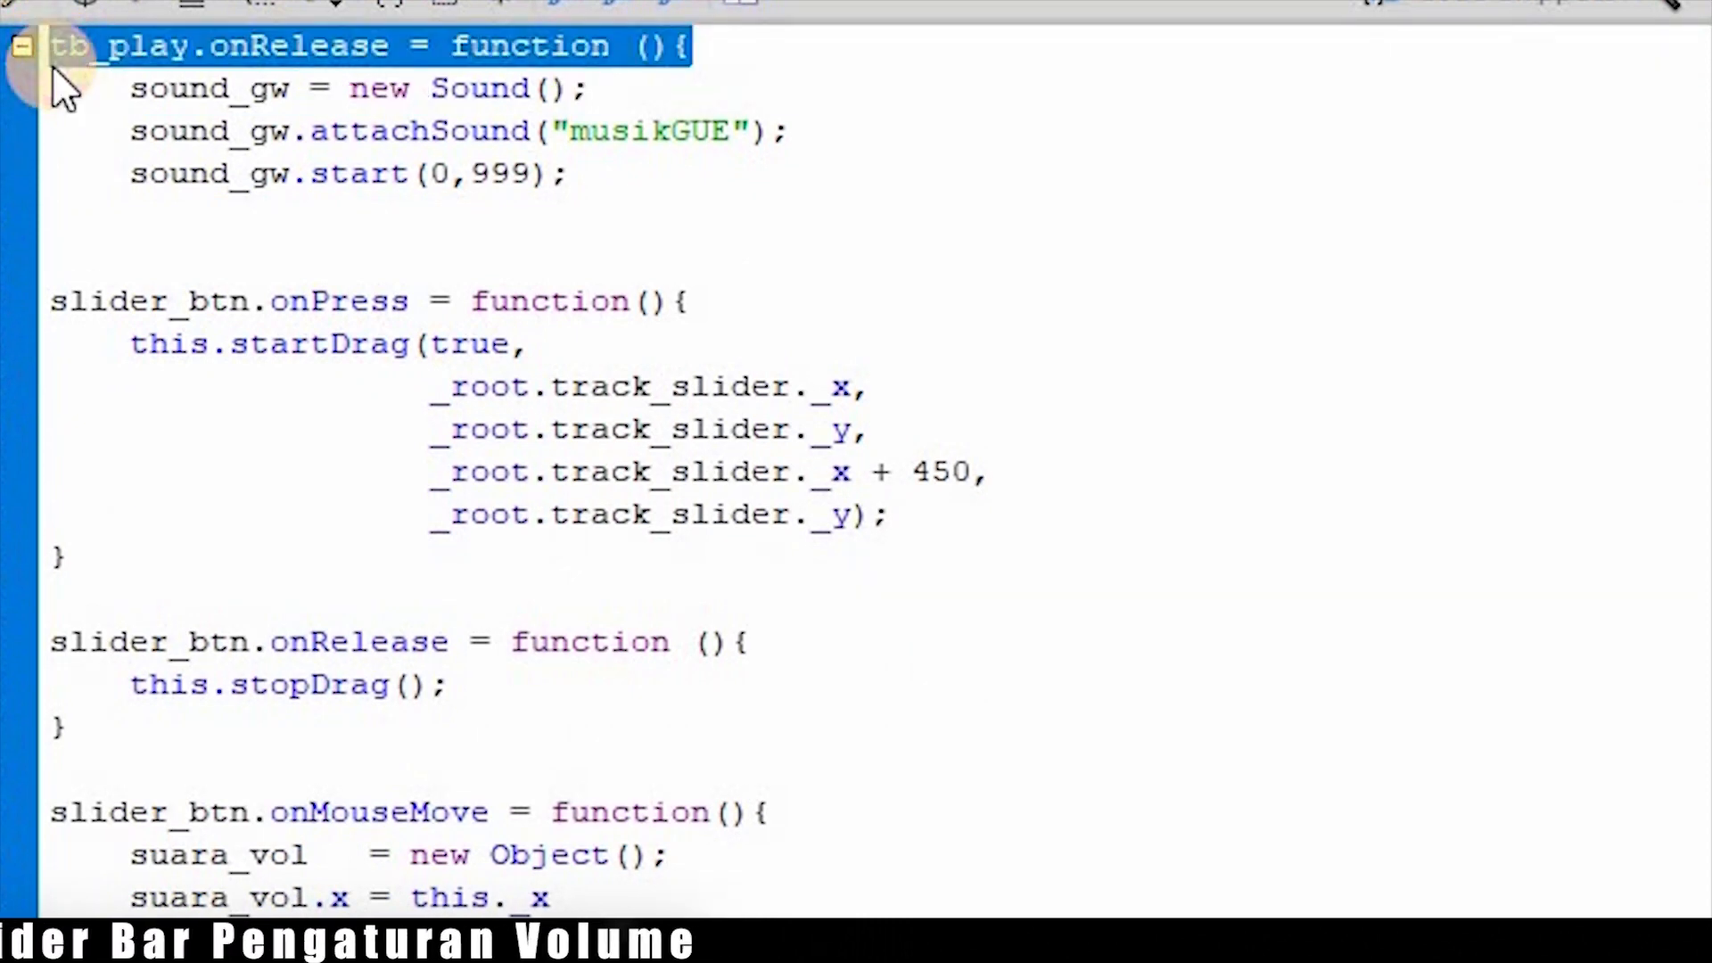
key(Delete)
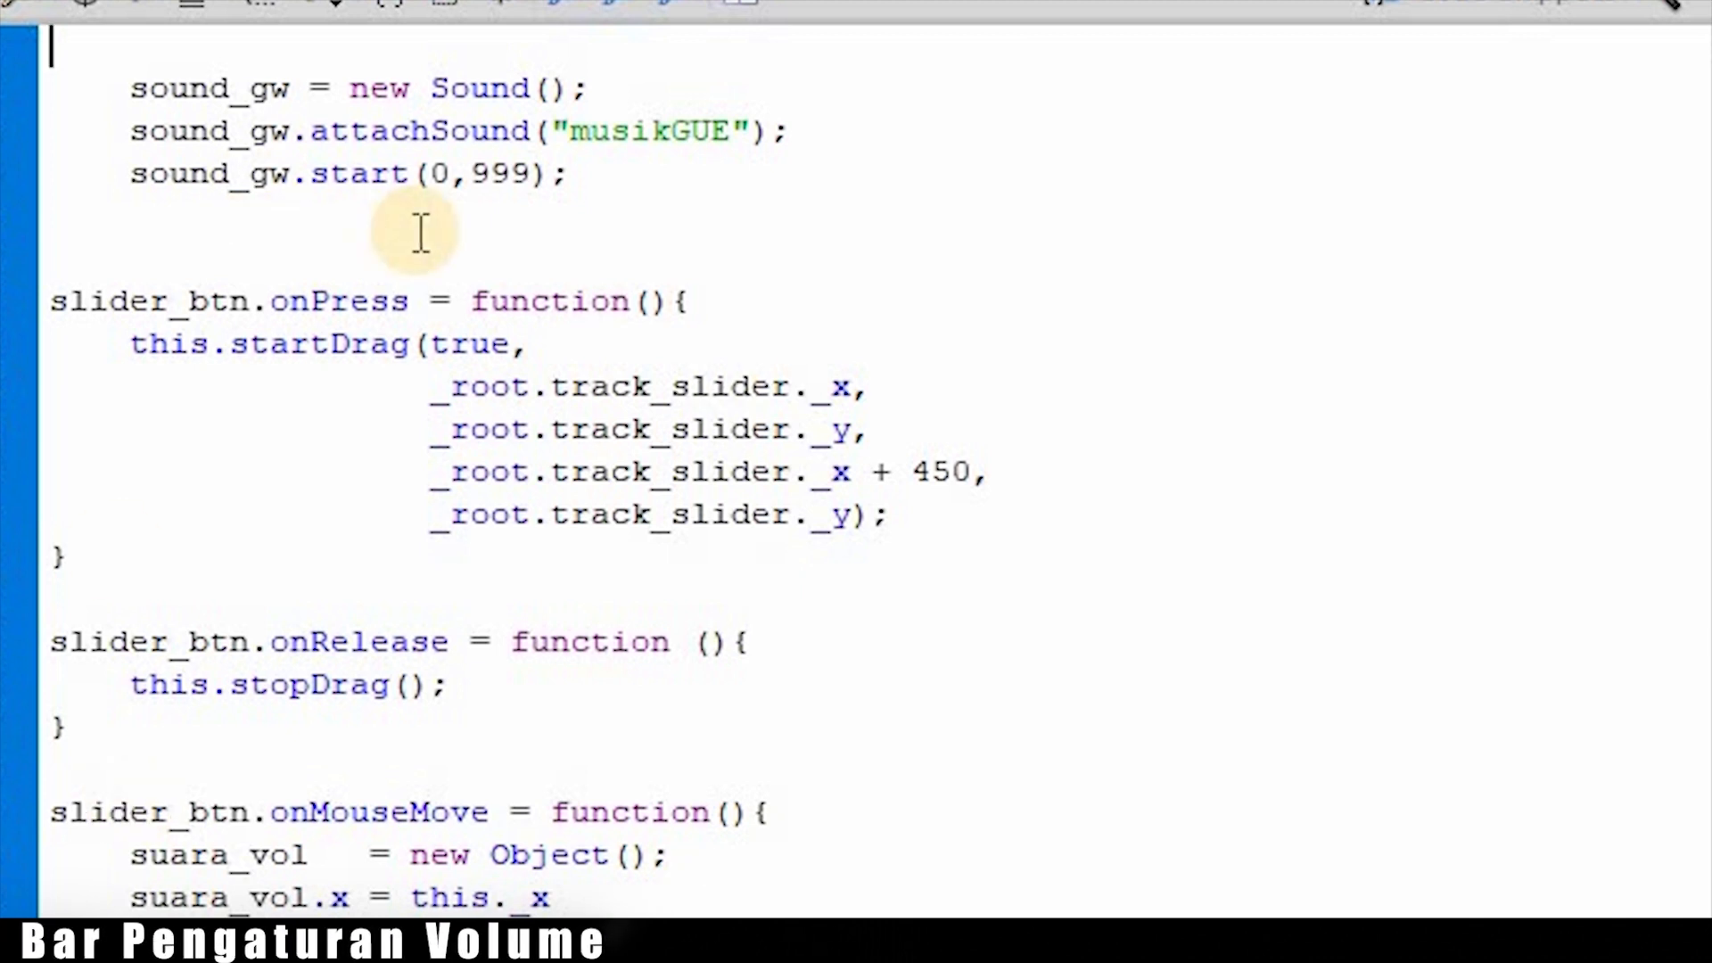
Insert an extra blank line before the slider_btn.onRelease function and another before the slider_btn.onMouseMove function.
click(47, 644)
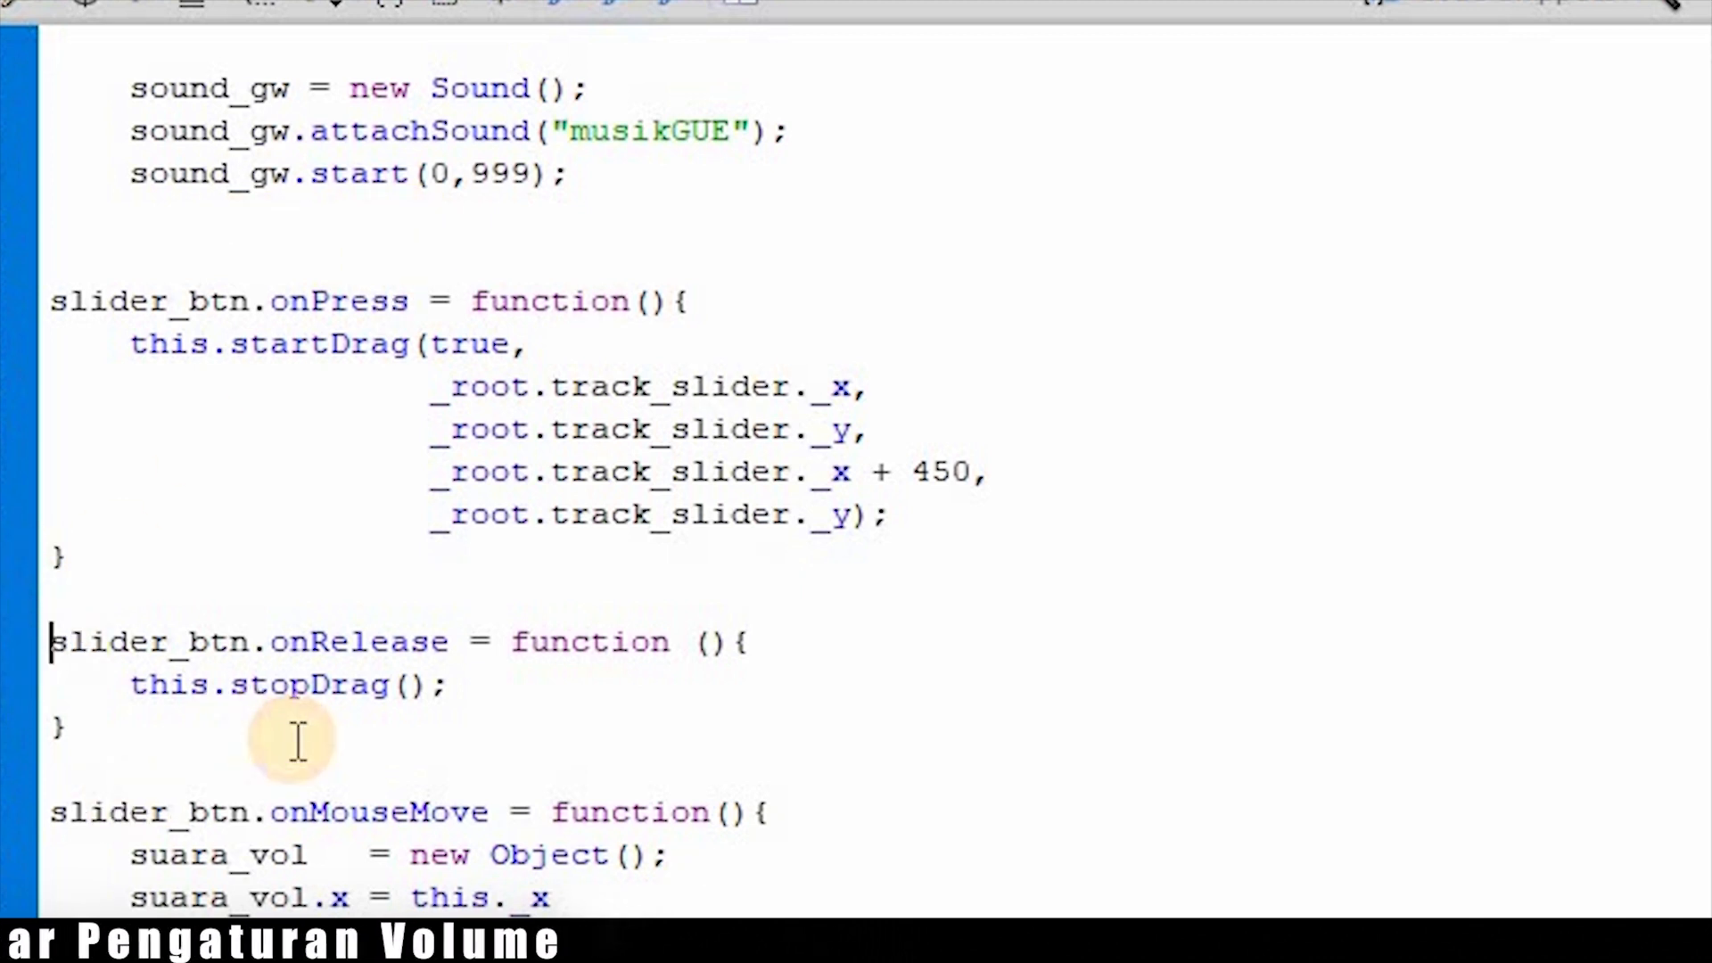
key(Return)
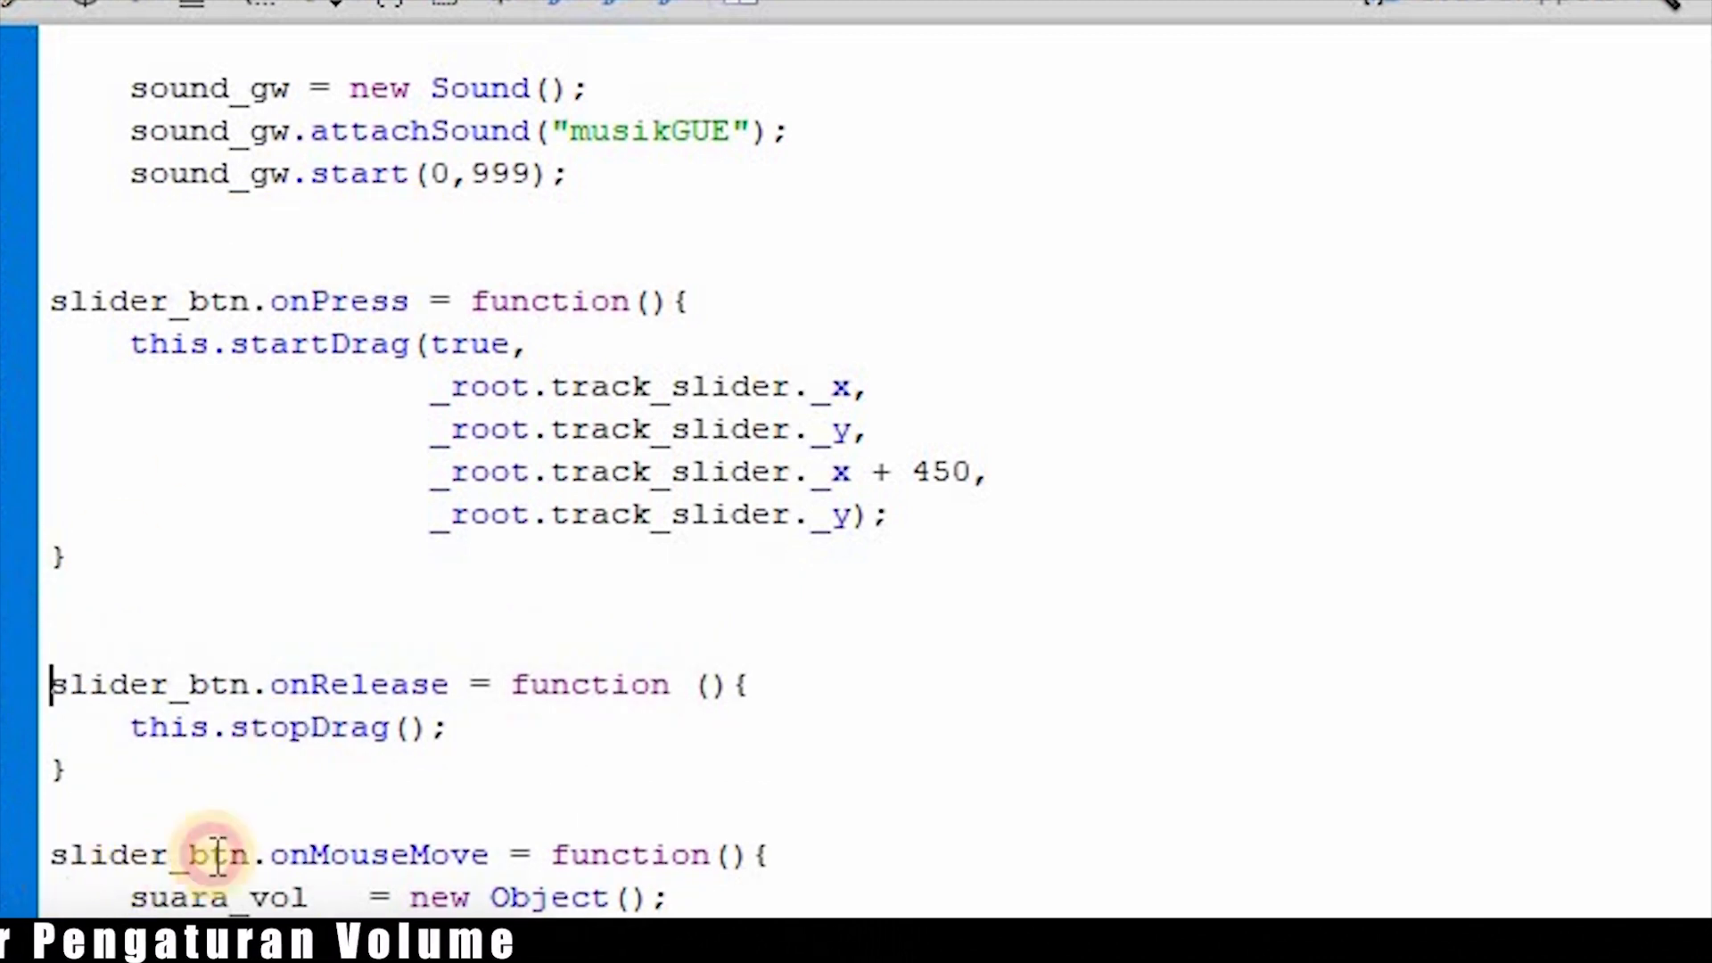
key(Down)
key(Down)
key(Down)
key(Down)
key(Return)
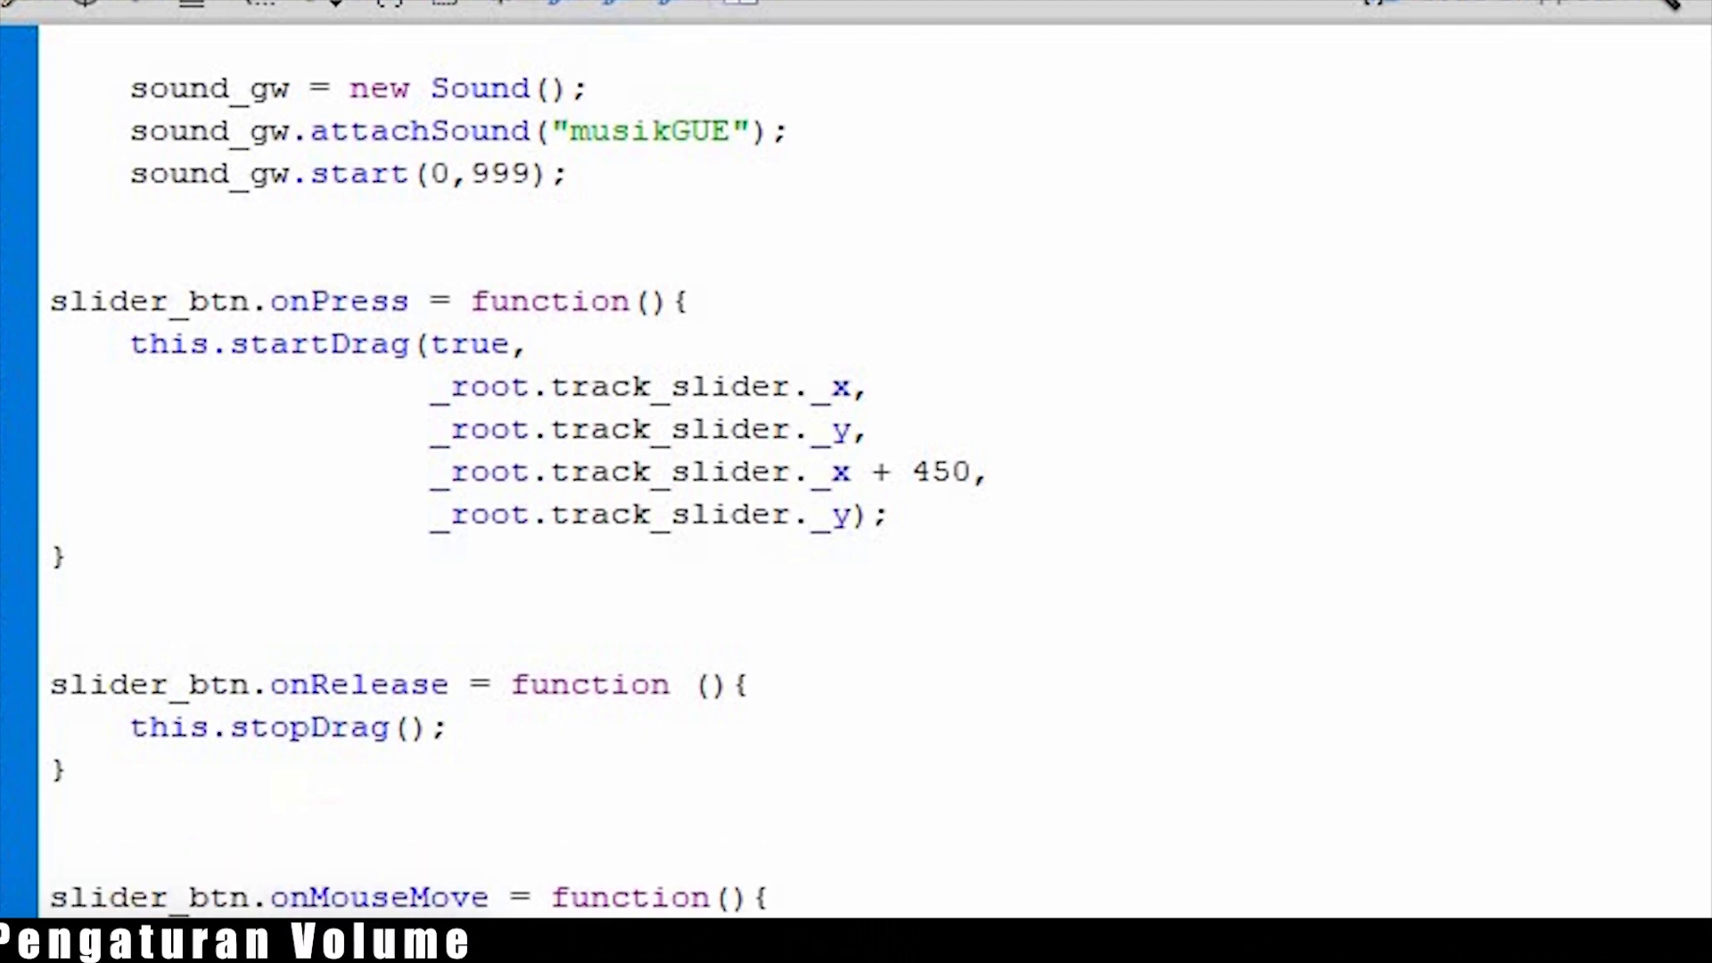
click(35, 883)
Delete the empty first line above the sound_gw statements in the script.
click(600, 179)
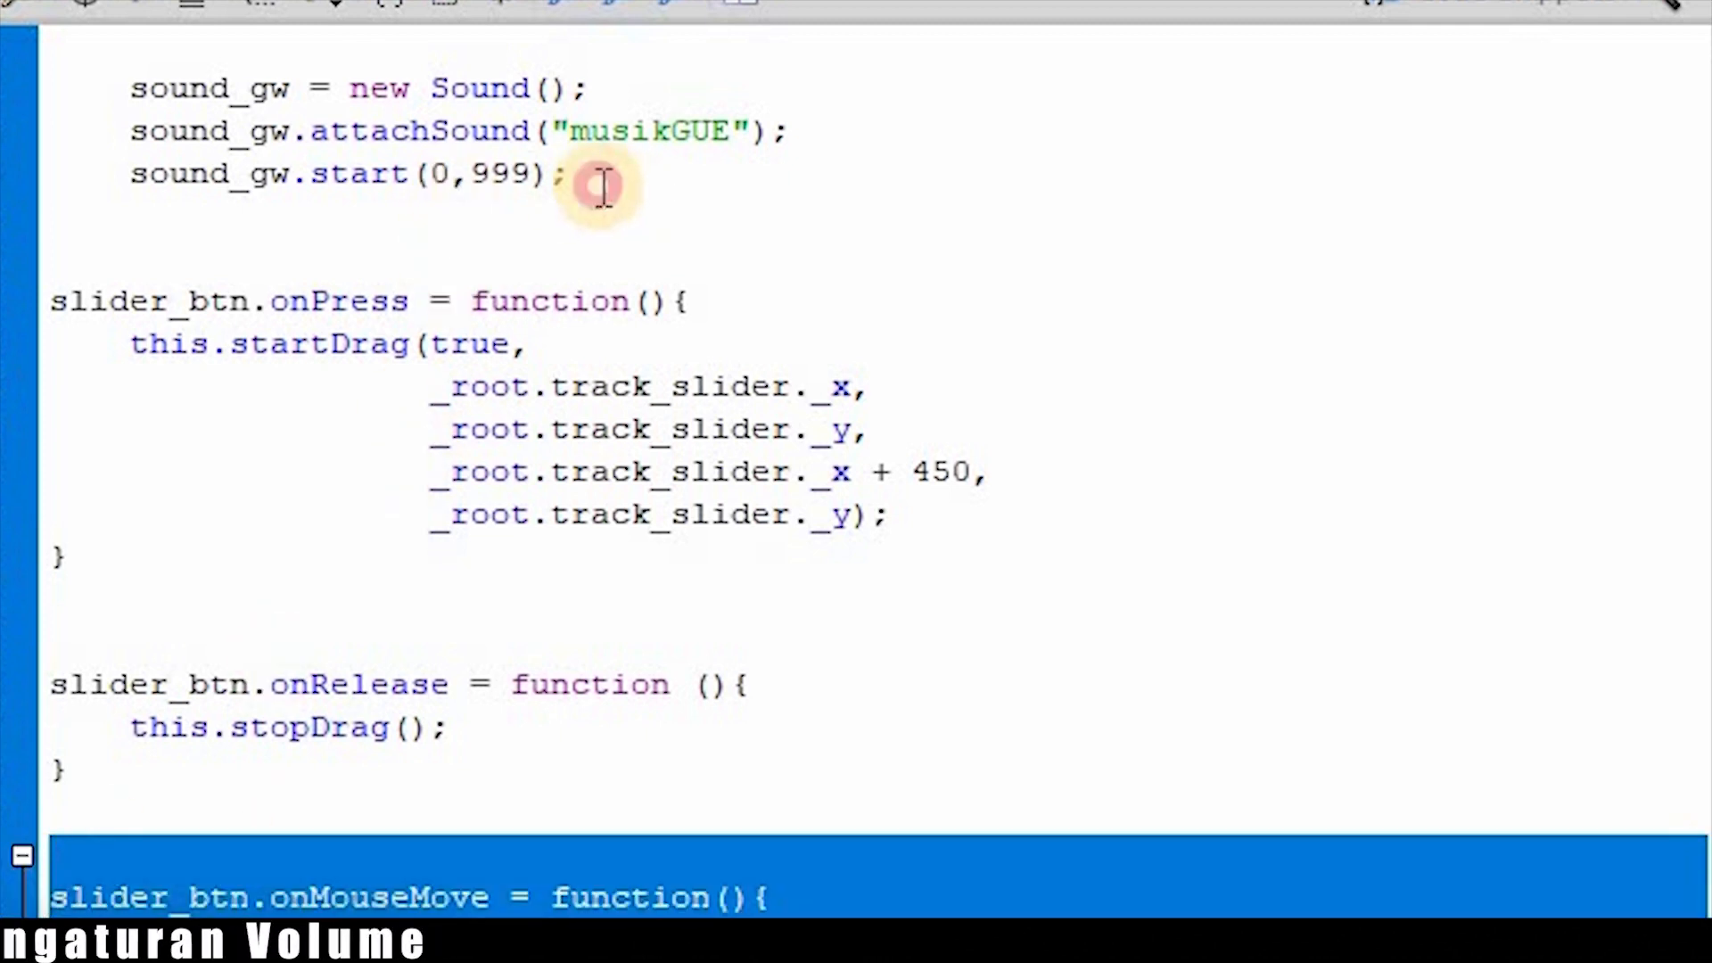
click(114, 259)
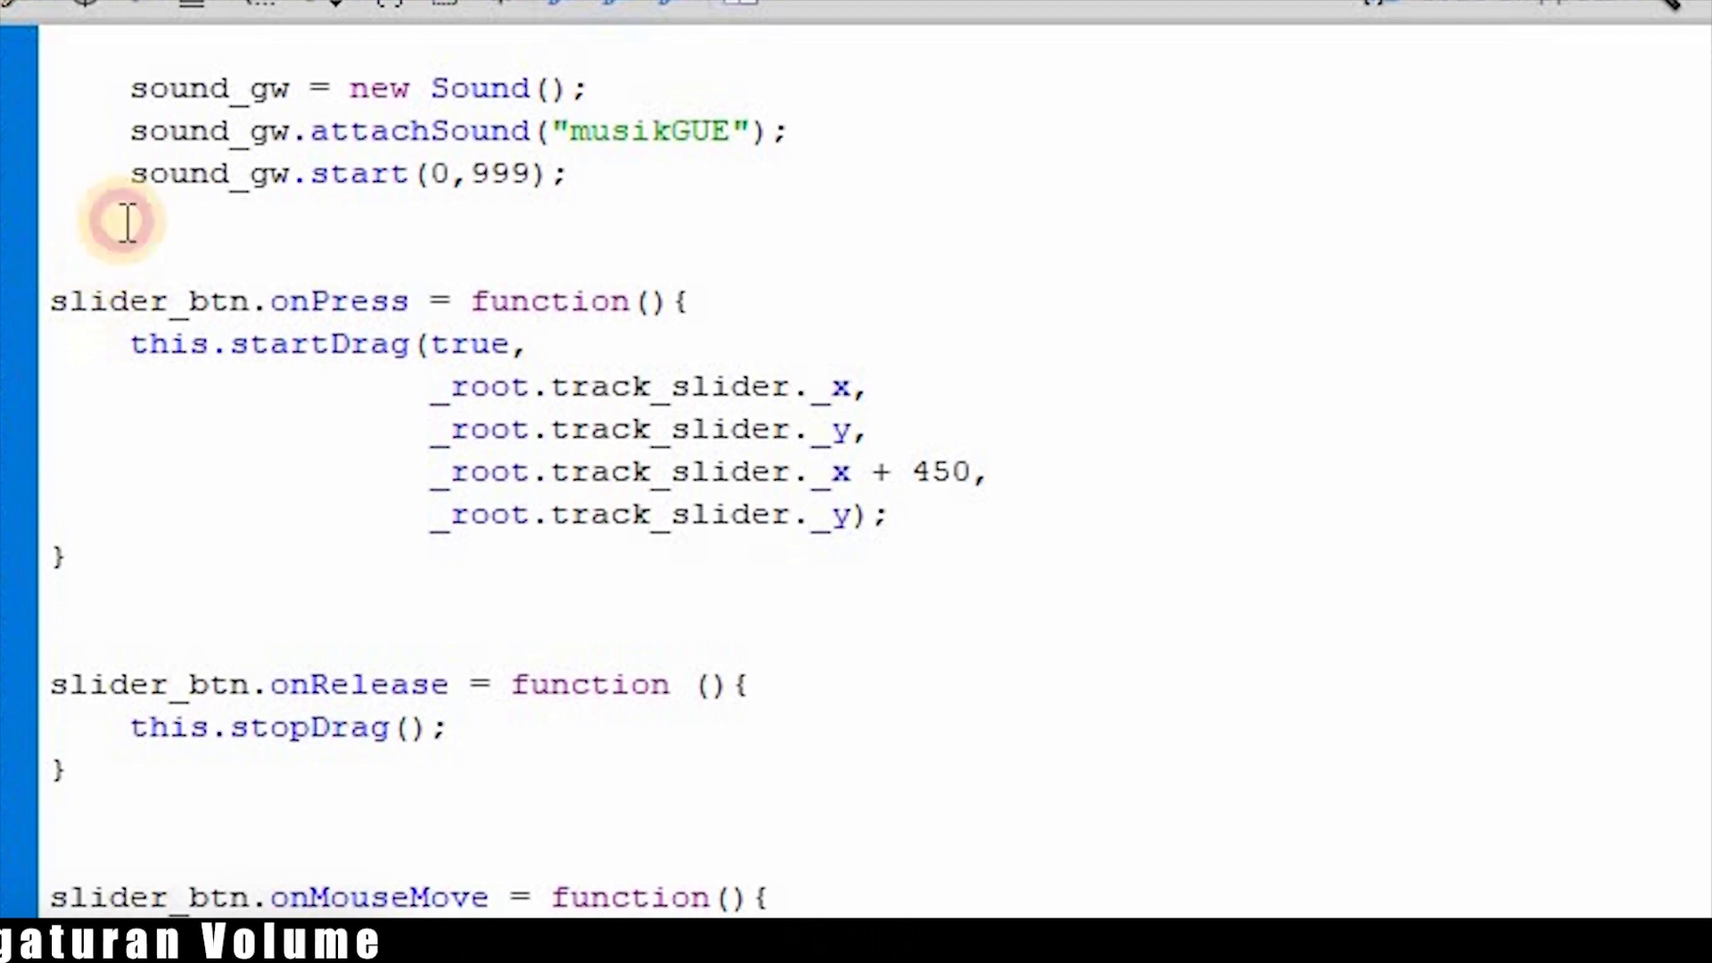
click(138, 49)
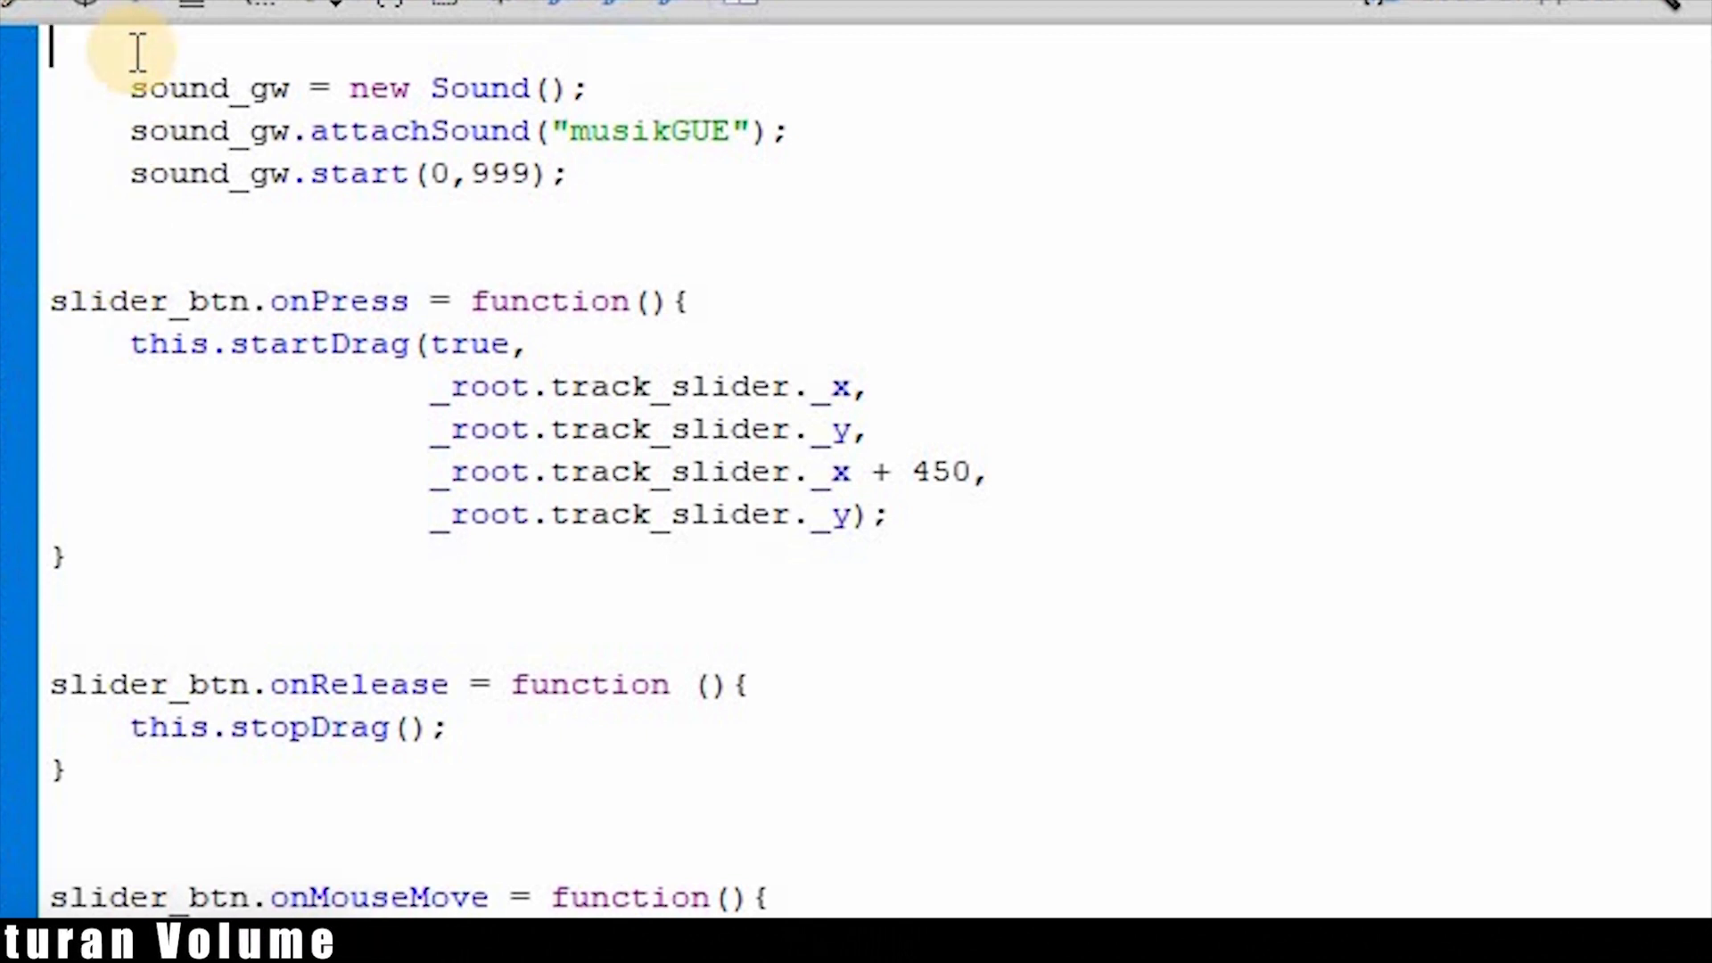
key(Delete)
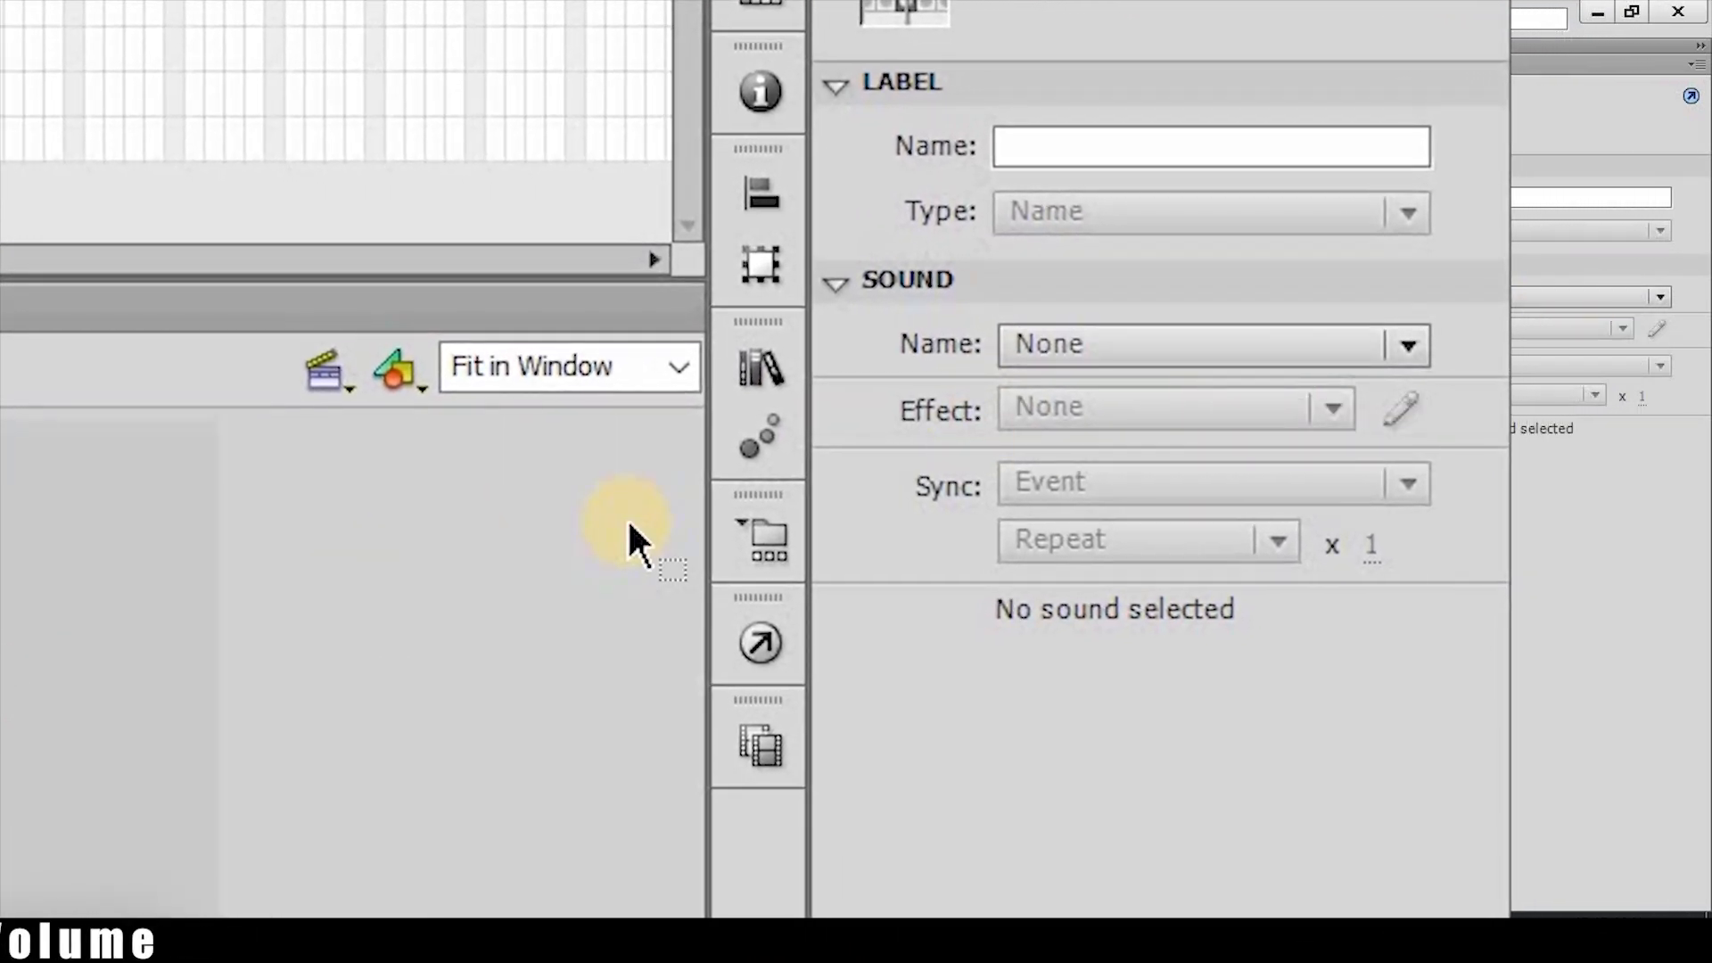
Assign the sound GMV Stormy And Life.mp3 to the script frame, set it to Loop, and deselect the frame.
click(1074, 343)
click(1081, 453)
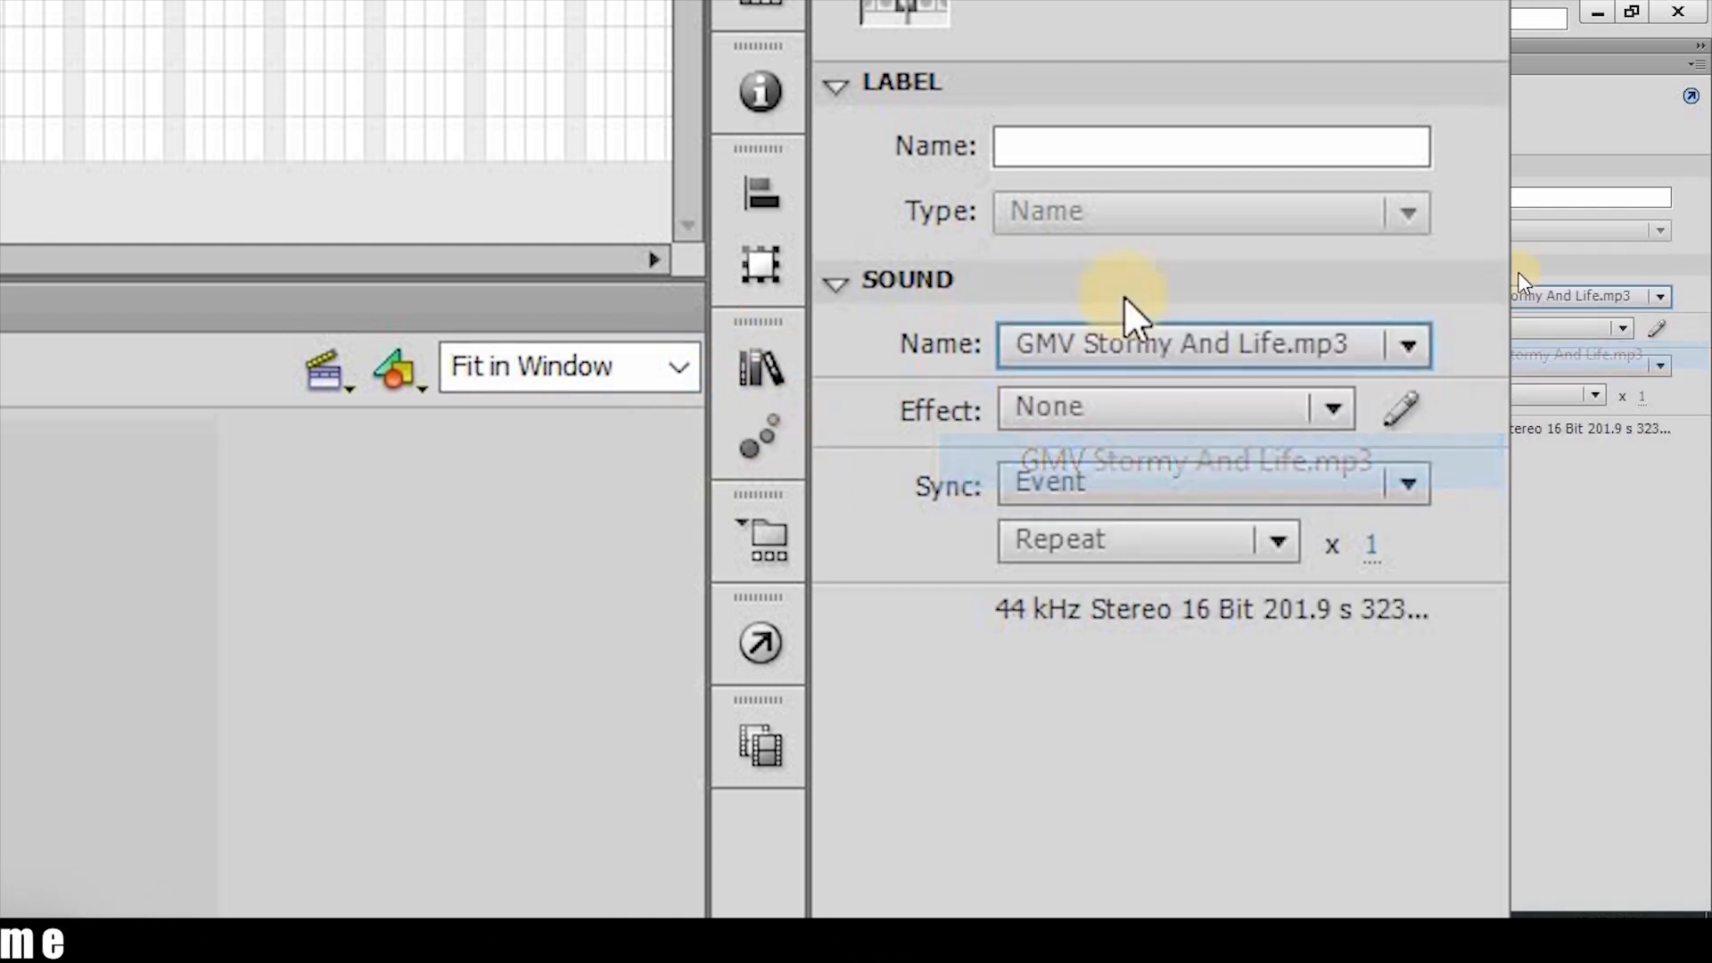
click(1095, 564)
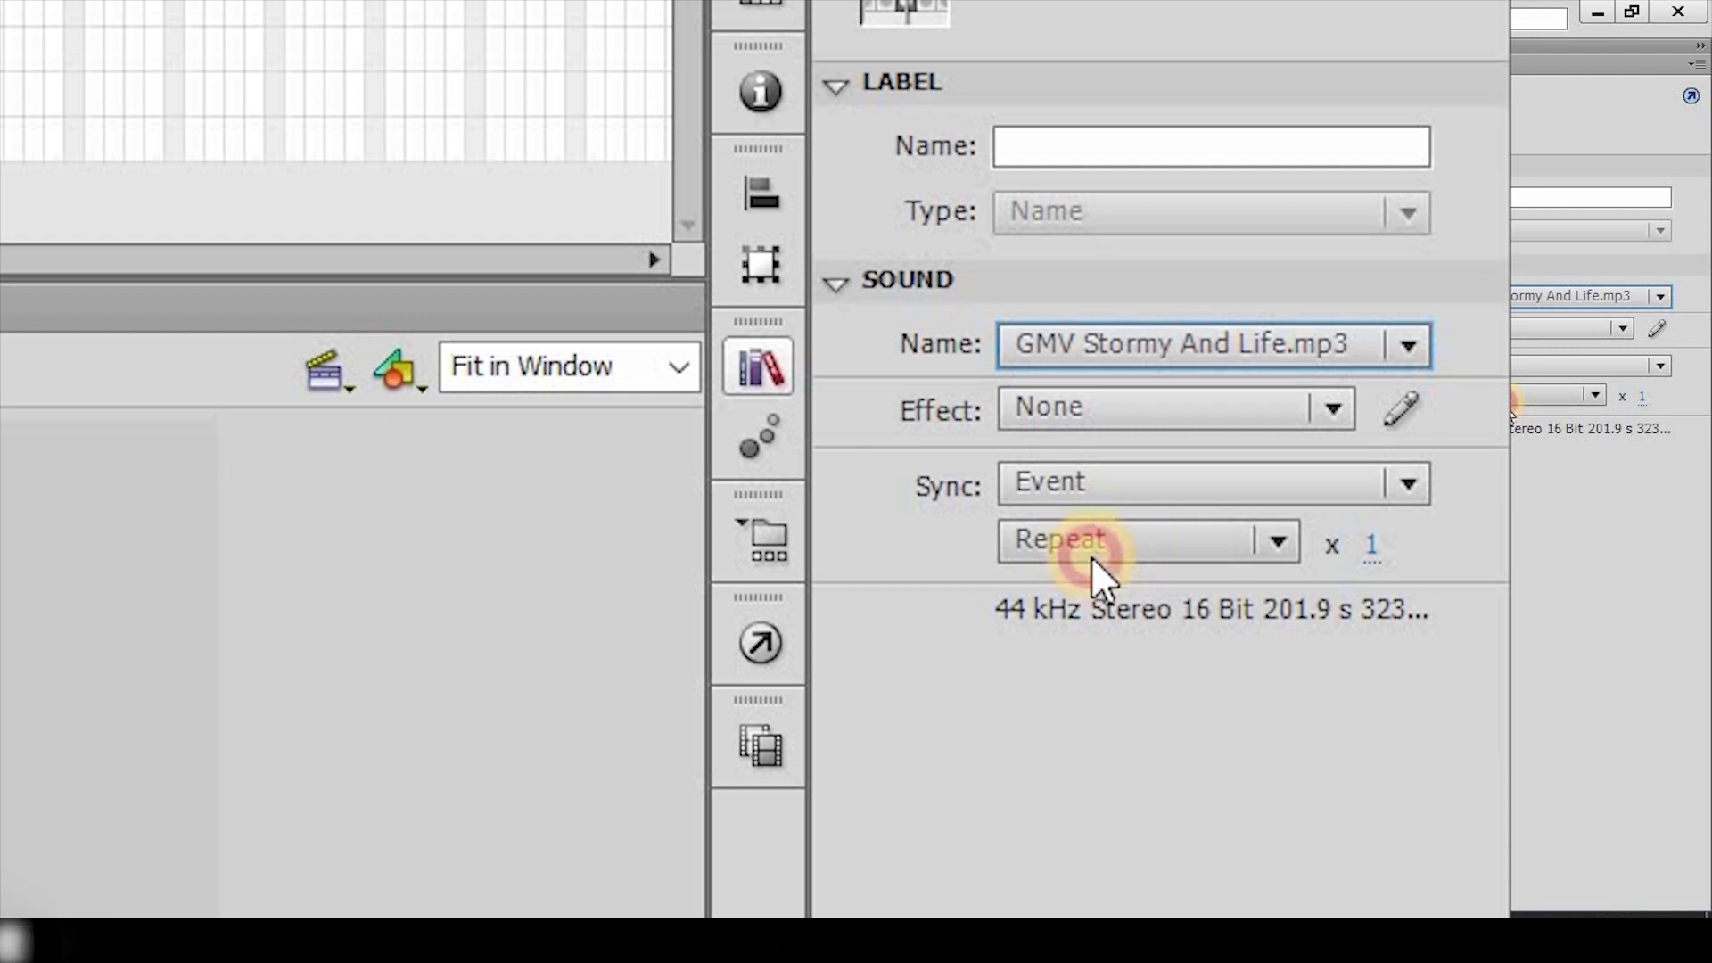
click(1106, 651)
click(56, 714)
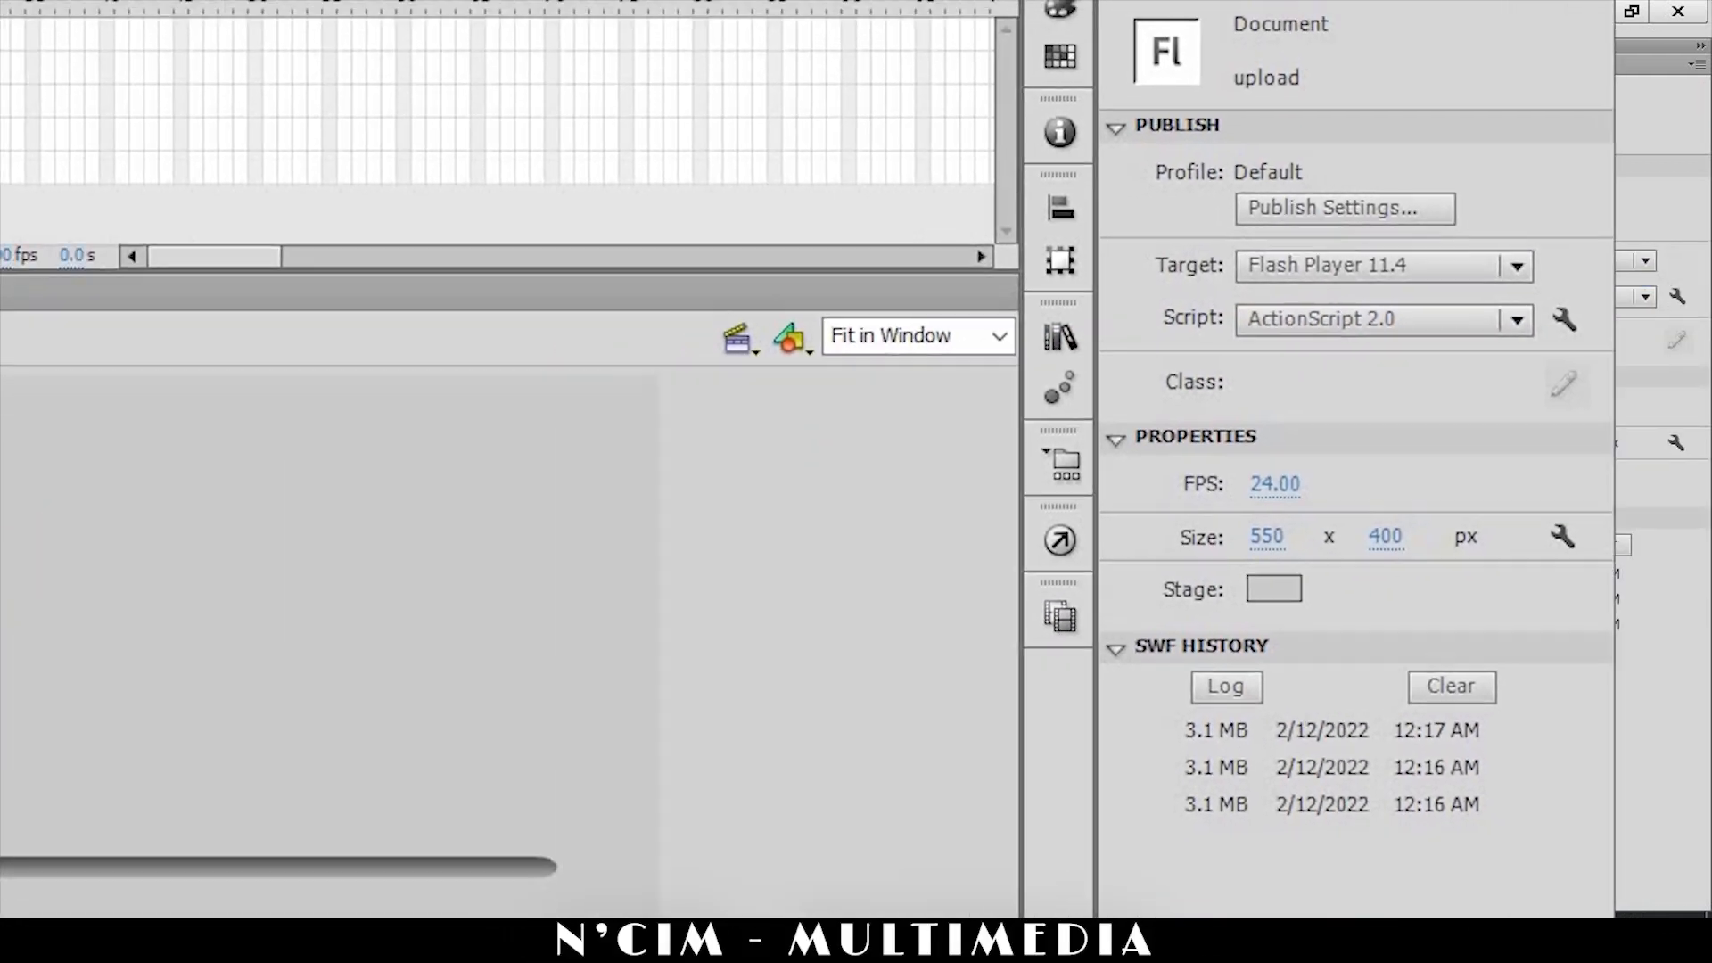
Open the green play triangle's playstop clip, assign GMV Stormy And Life.mp3 to its frame, and return to the main scene.
click(390, 592)
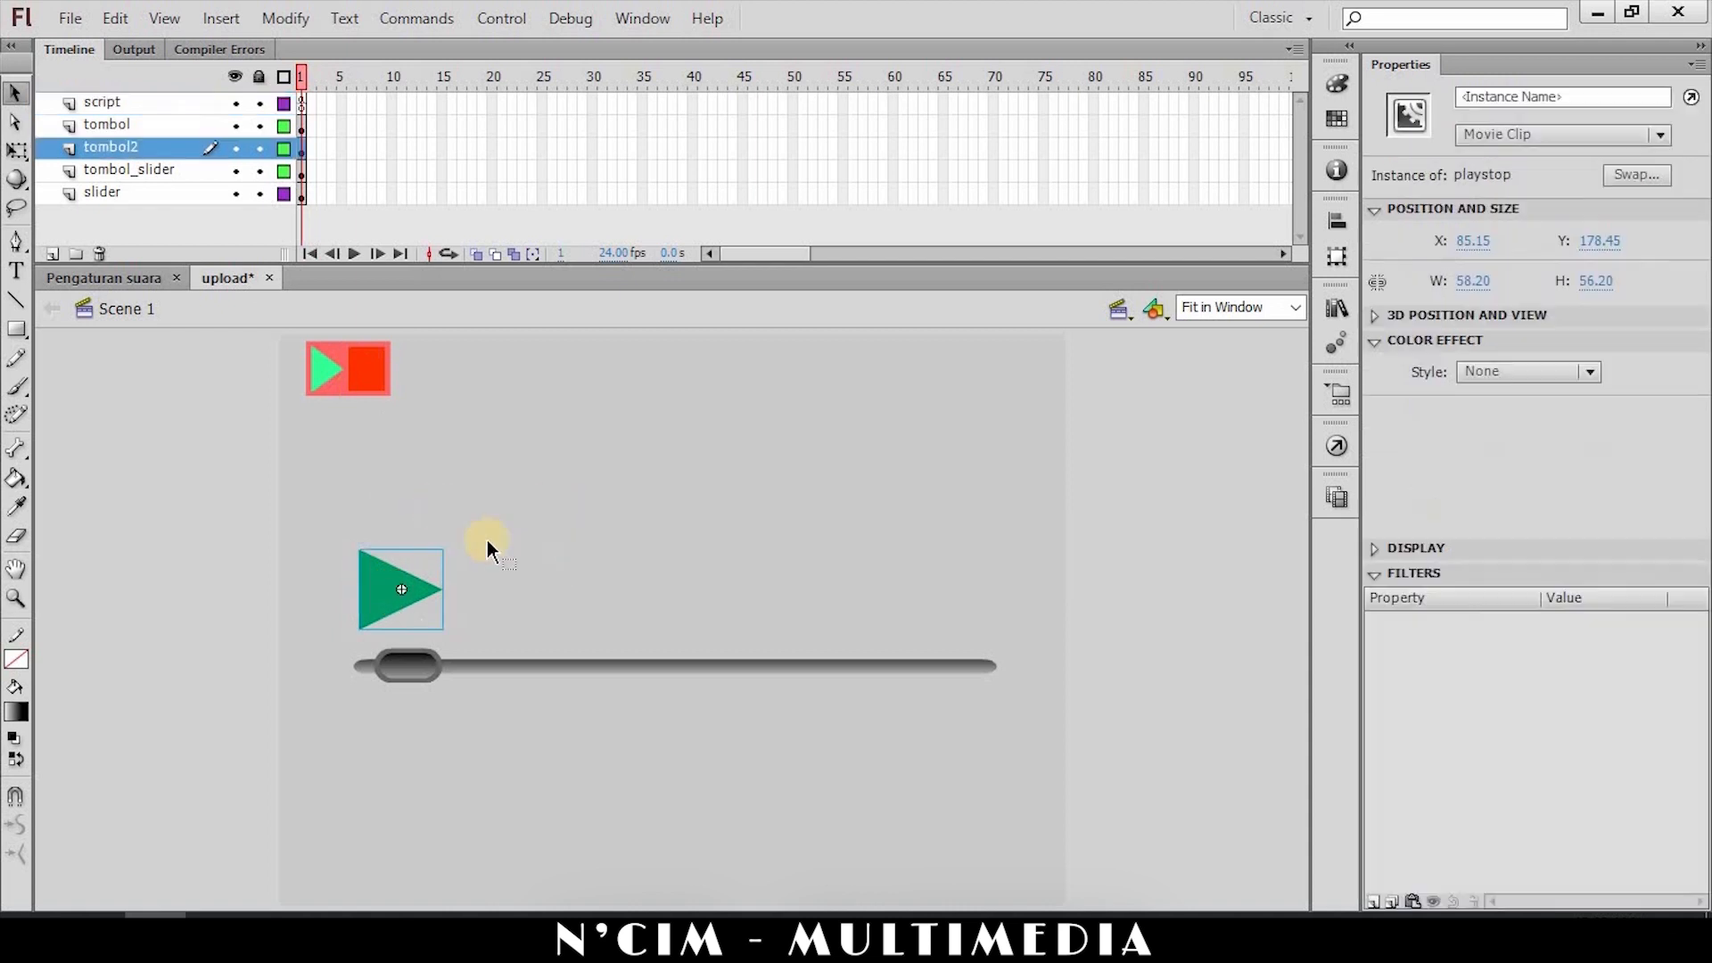
click(303, 150)
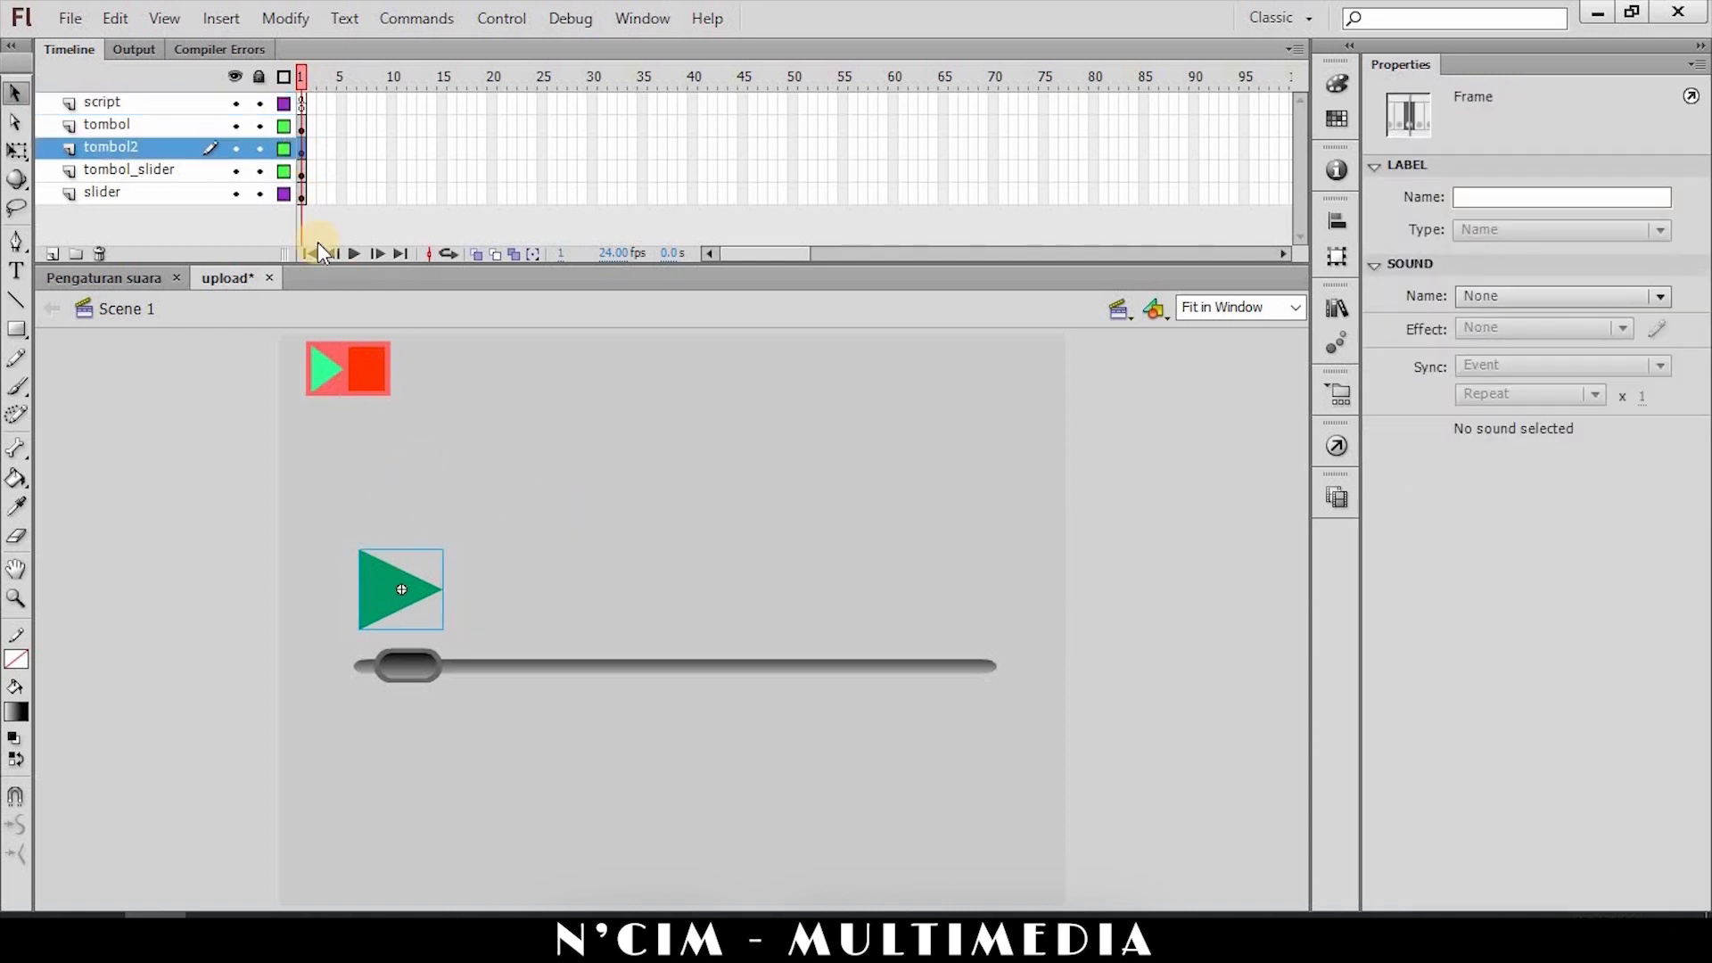
double_click(364, 581)
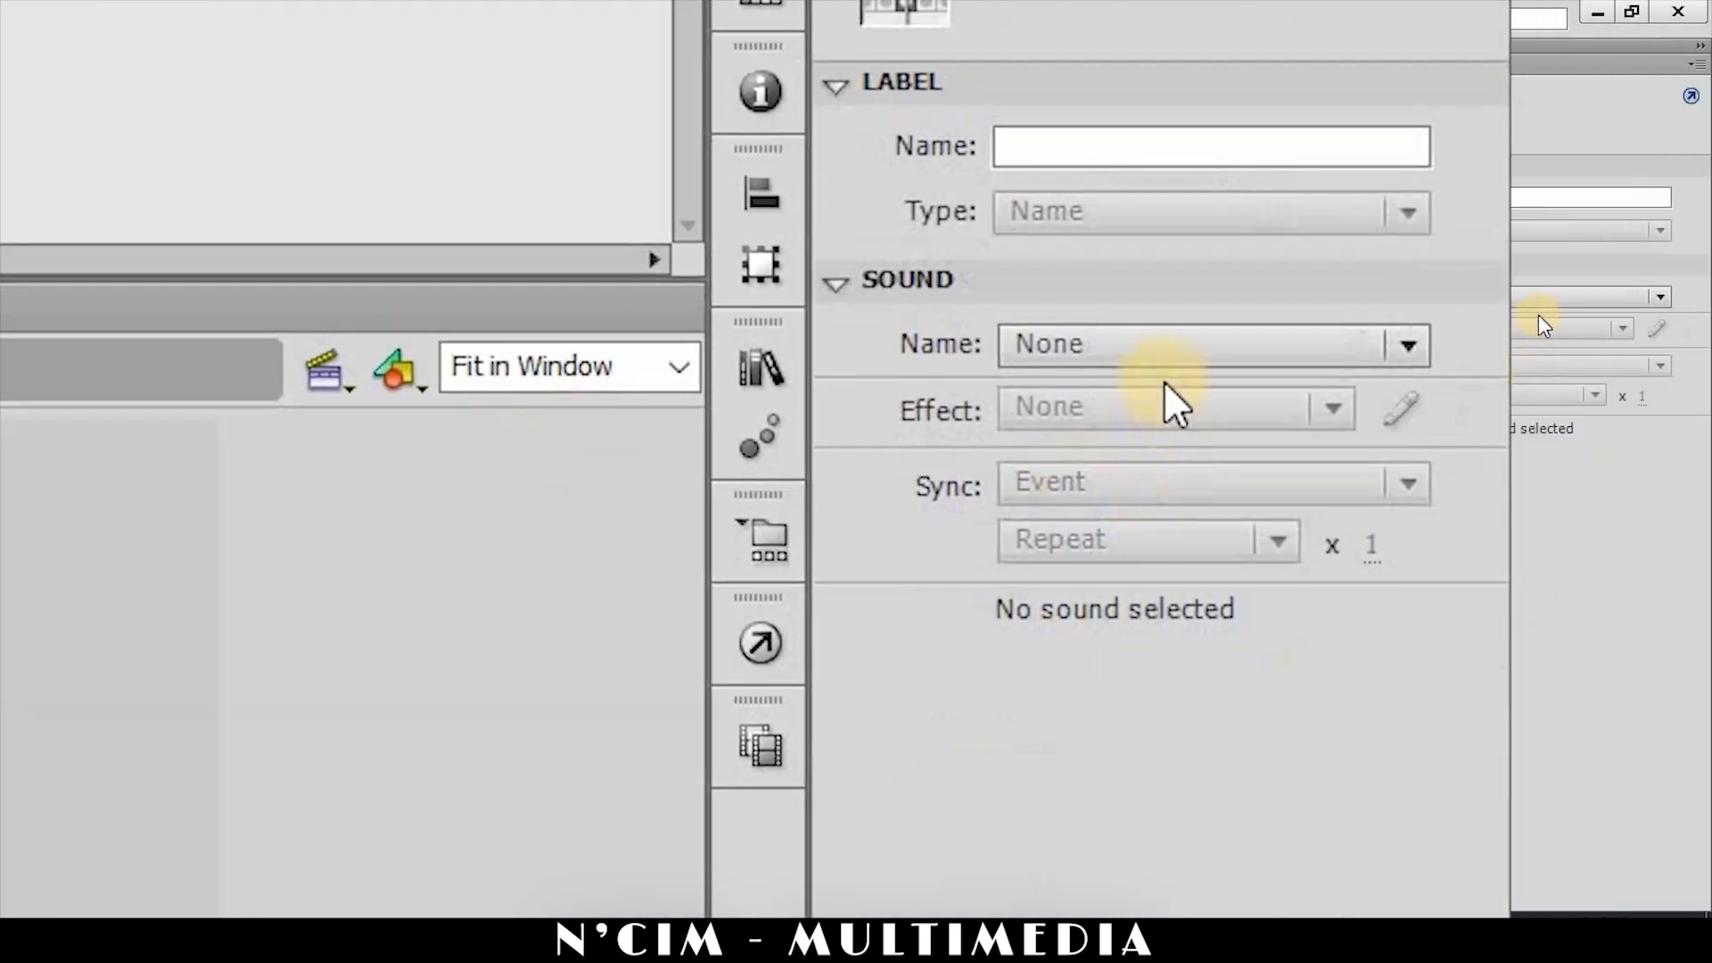
click(1146, 352)
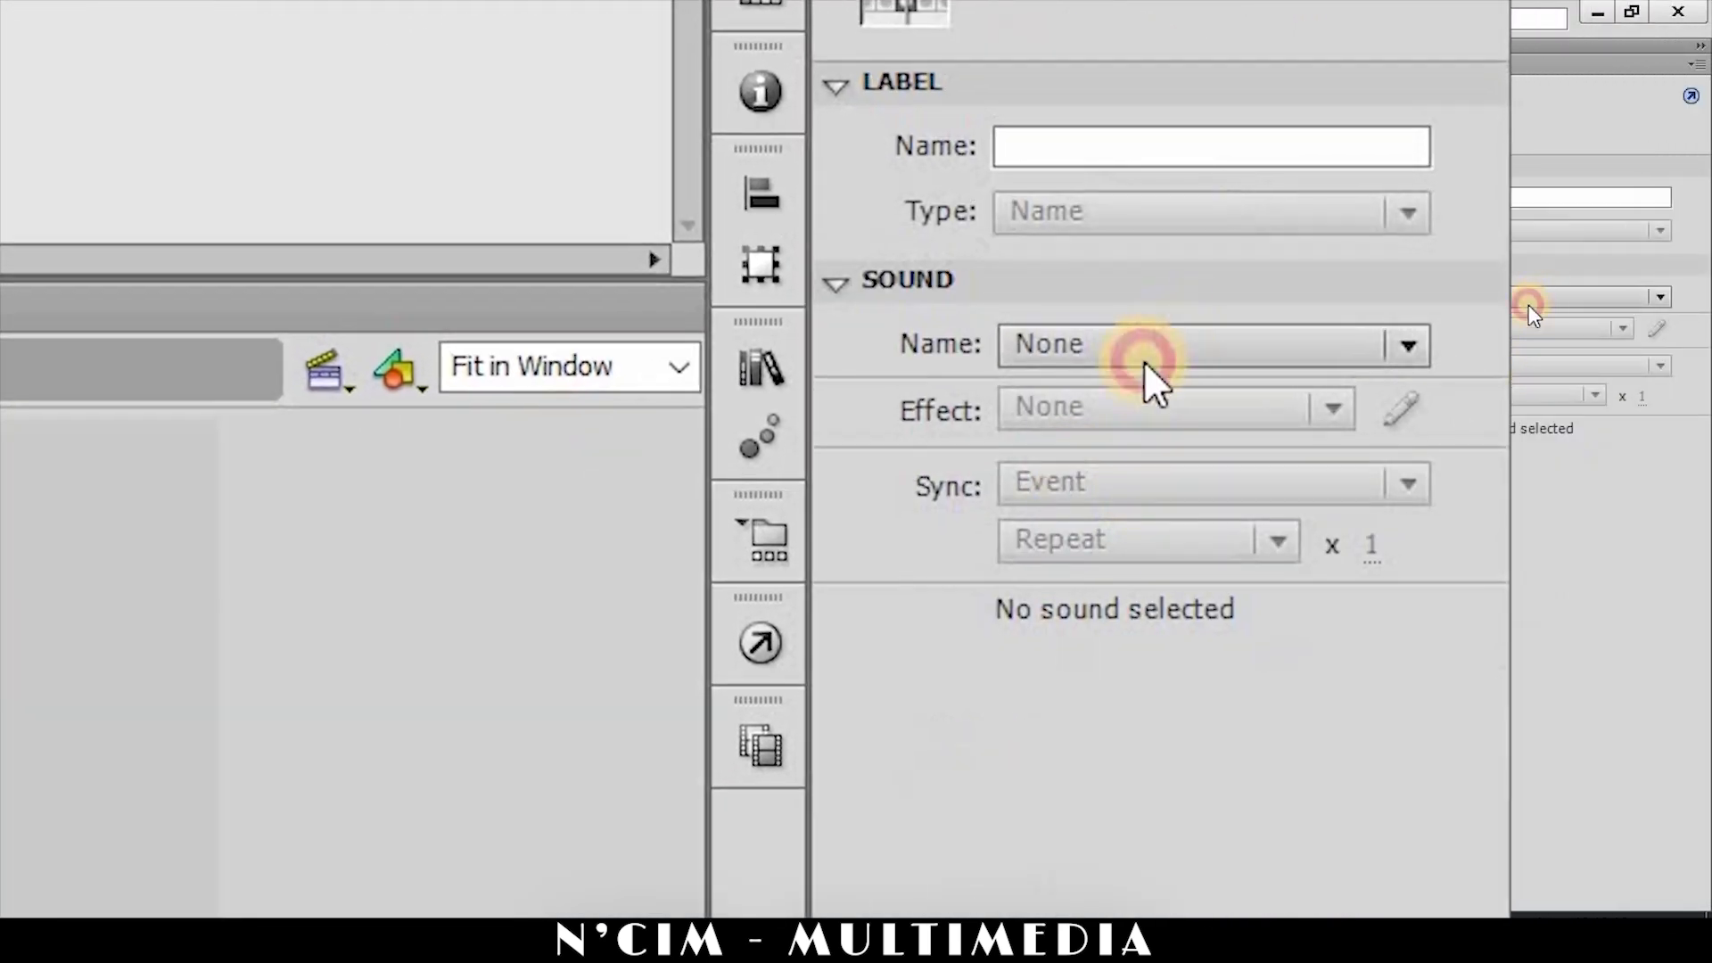
click(1129, 448)
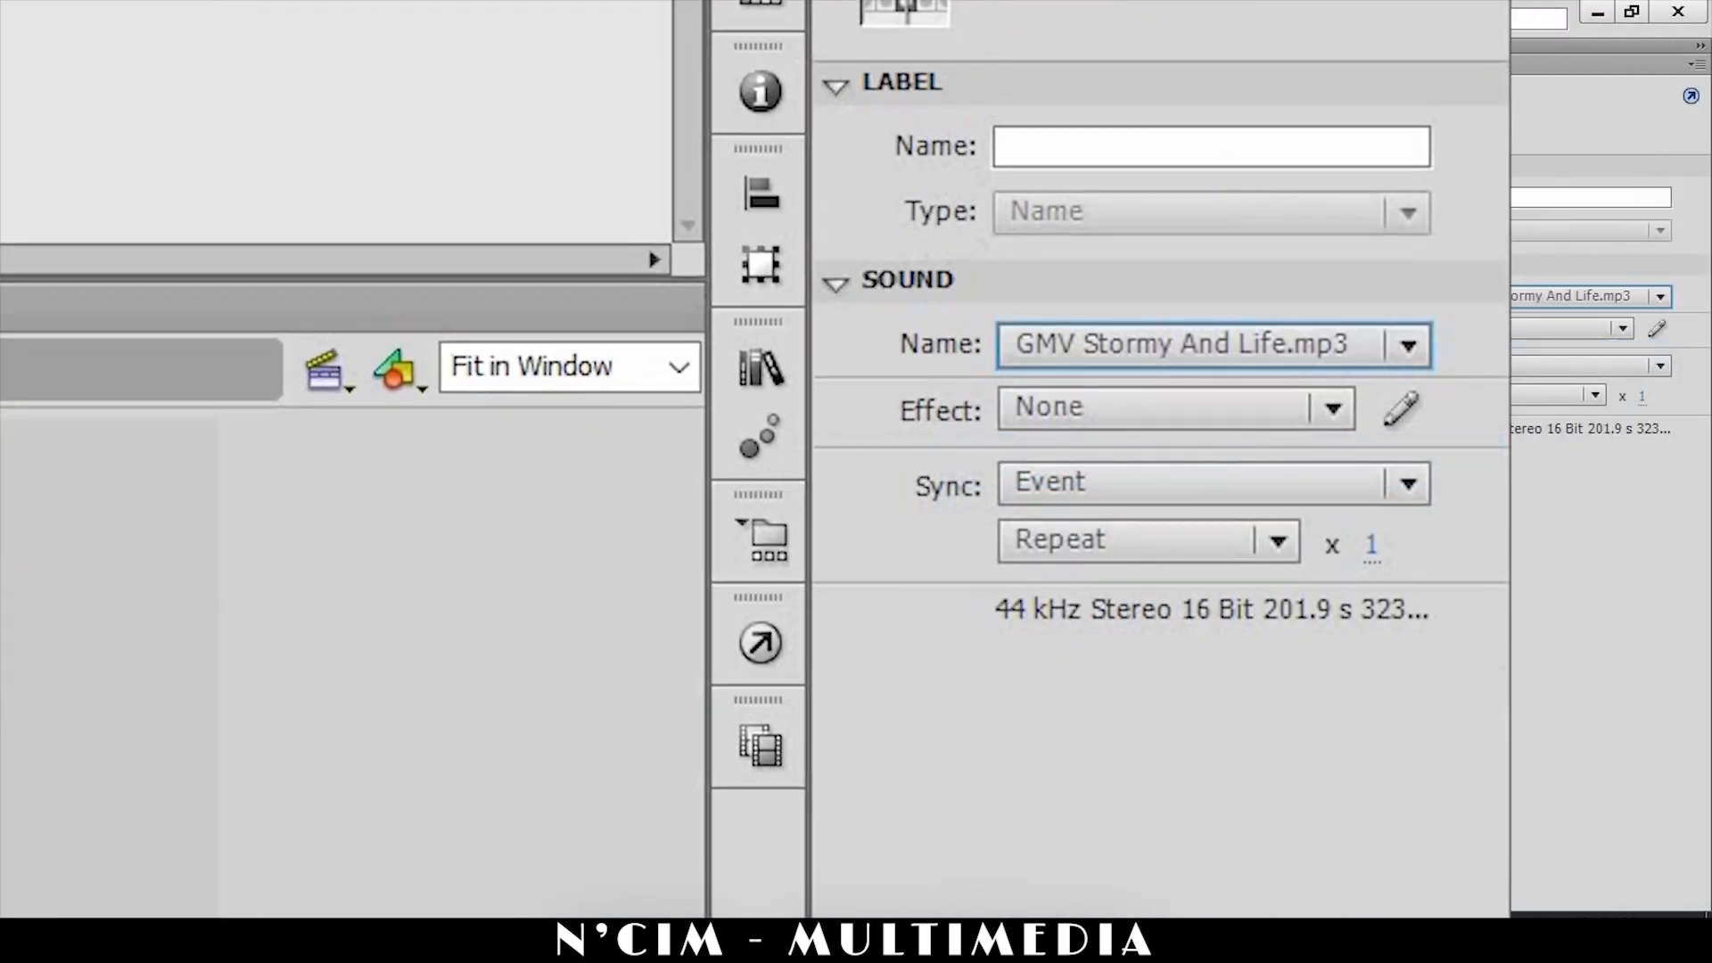
key(ctrl+e)
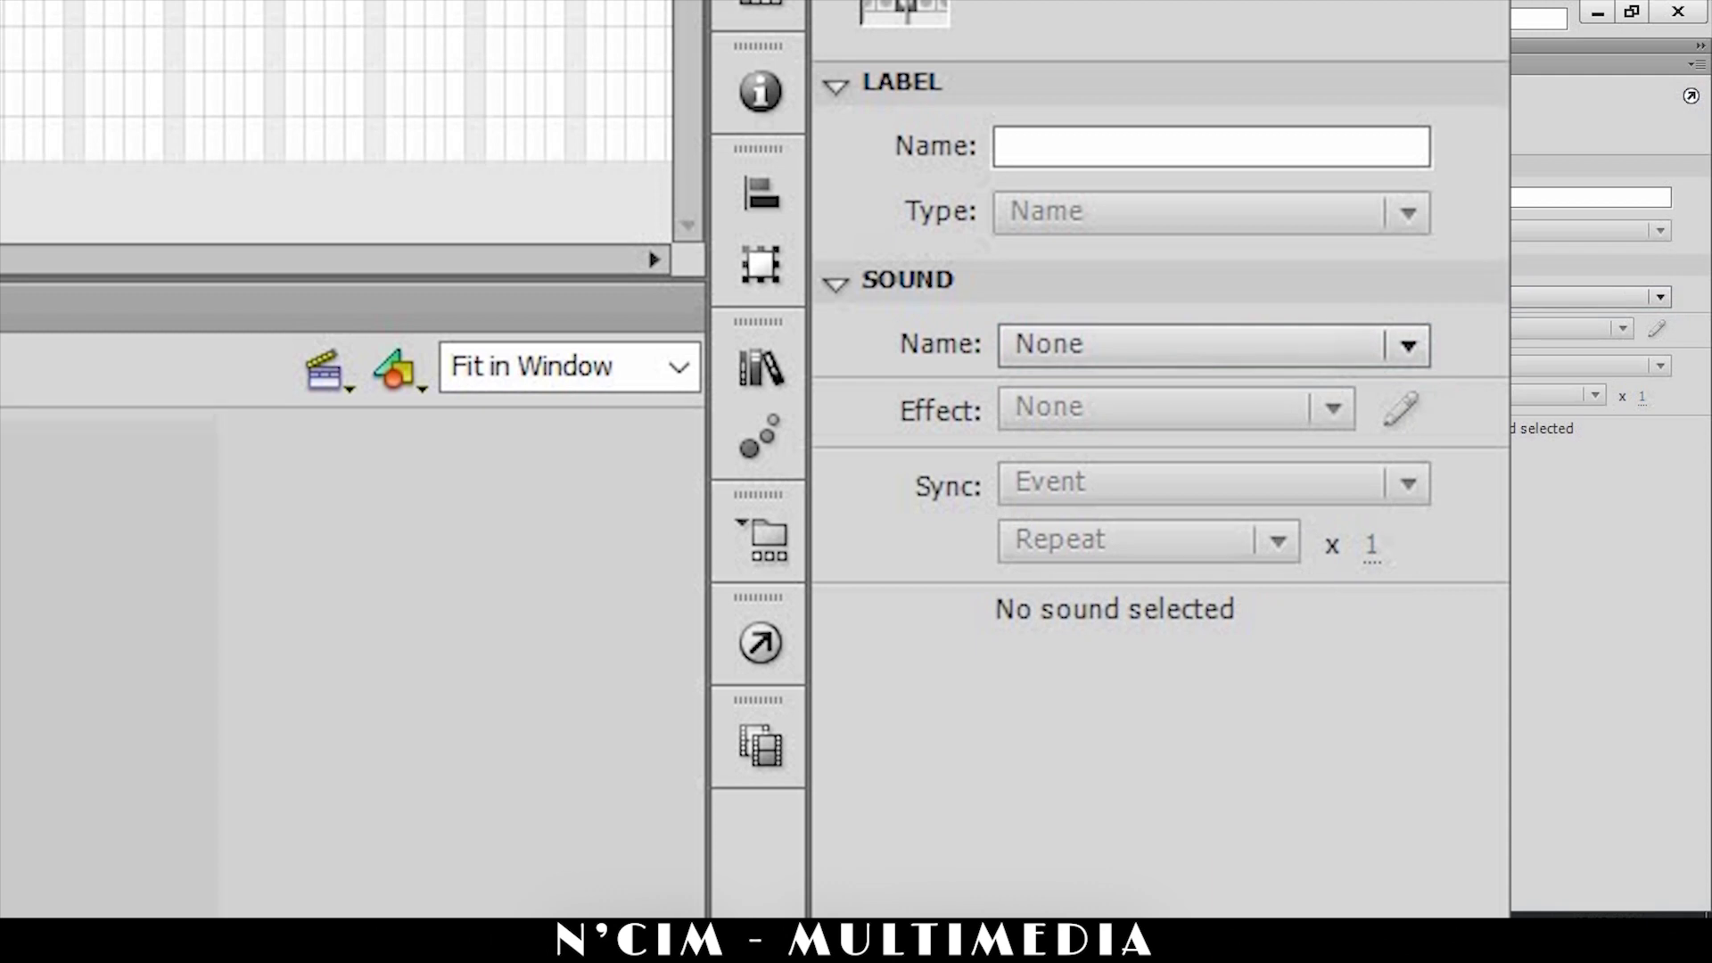
Test the movie: toggle the play/stop button above the track several times, move the slider handle, and close the preview.
key(ctrl+Return)
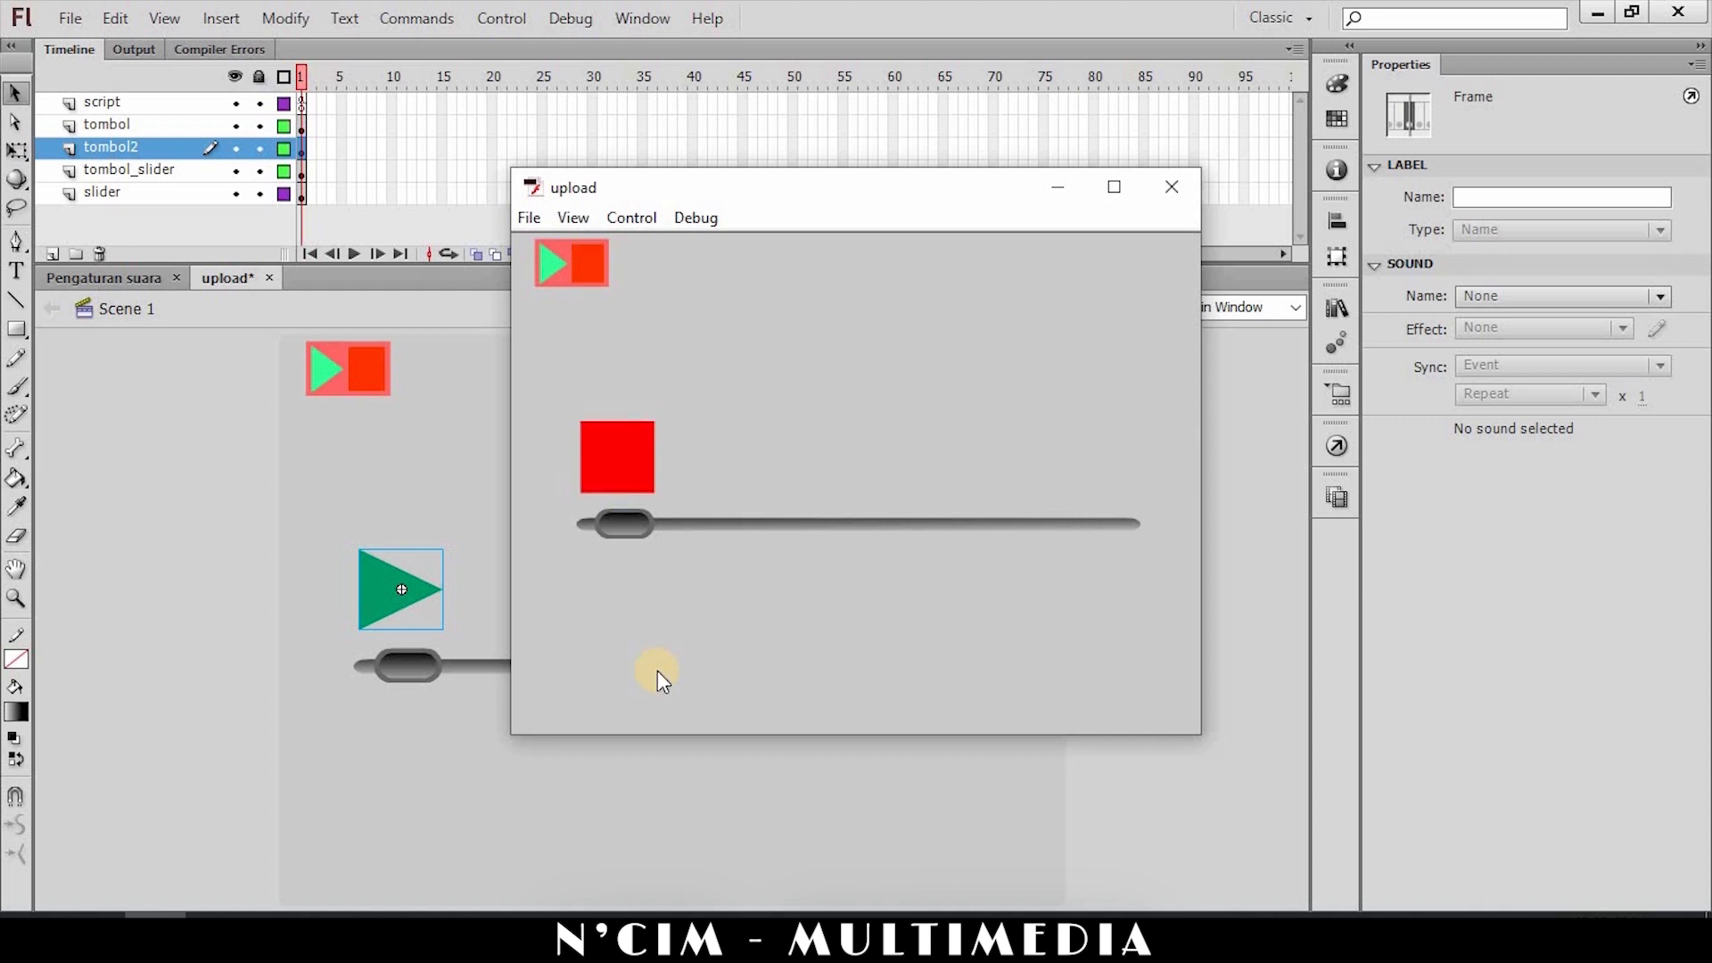
click(637, 456)
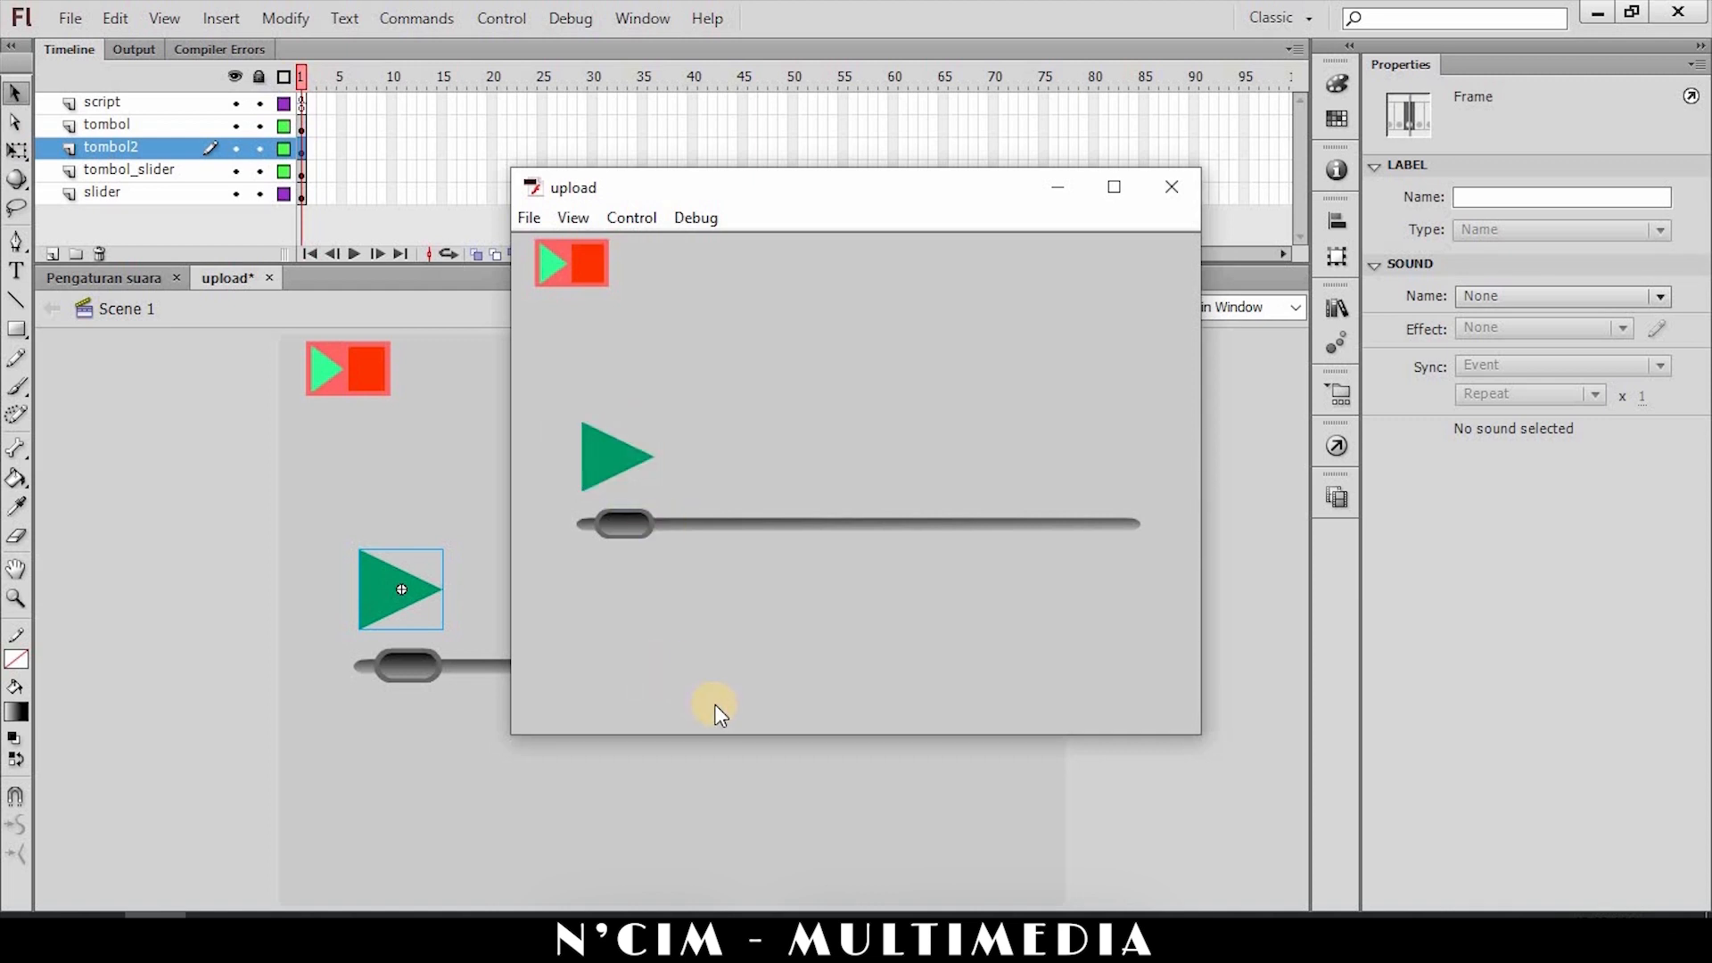
drag(638, 536, 709, 524)
click(586, 471)
click(621, 456)
click(602, 458)
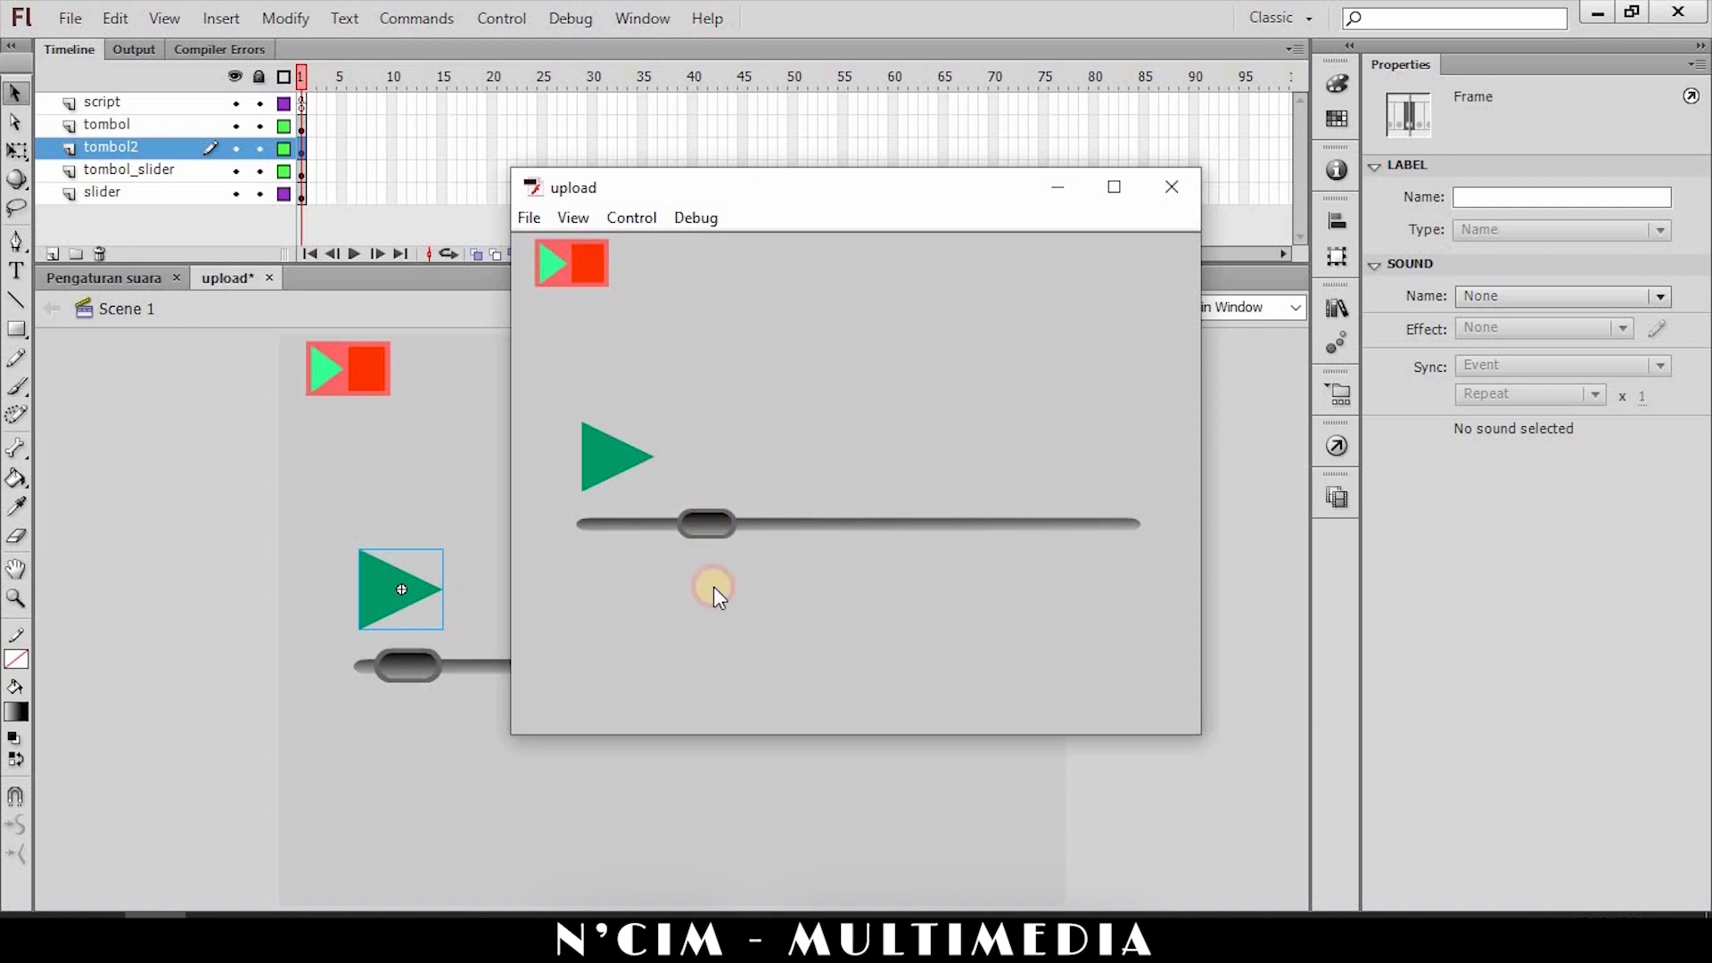
click(599, 478)
click(594, 460)
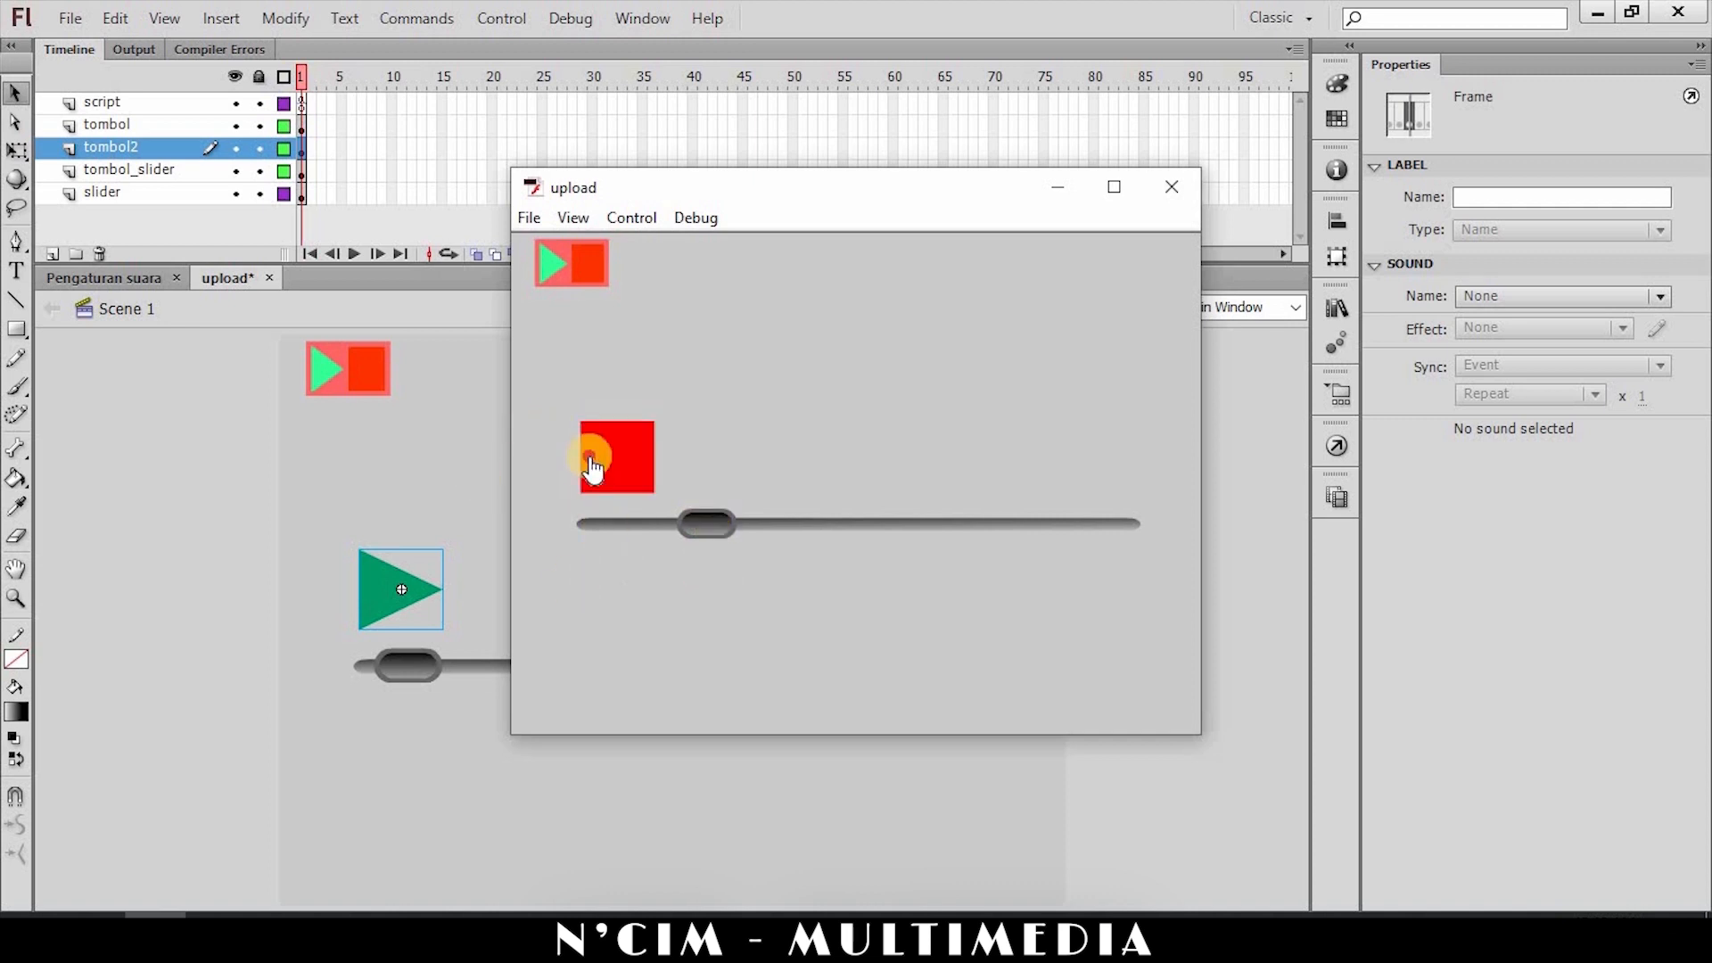
drag(704, 553, 629, 571)
drag(711, 624, 694, 536)
click(1172, 186)
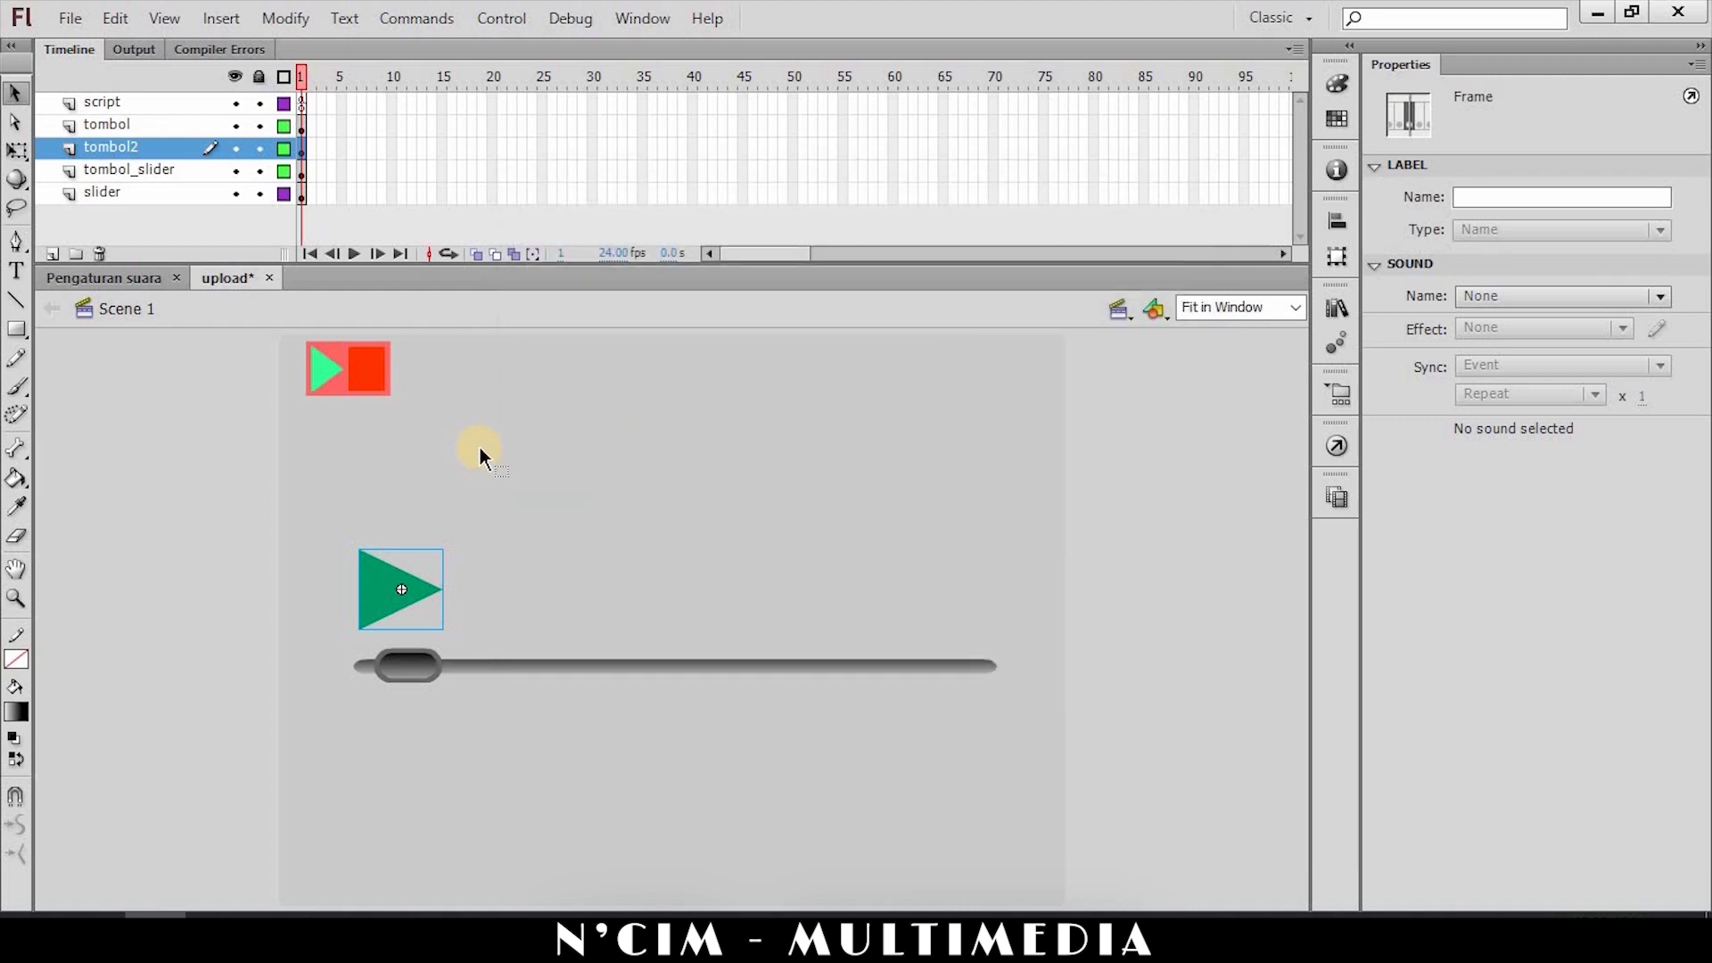
Remove the small red play/stop panel from the stage, test the movie, and close the preview.
click(549, 572)
click(383, 606)
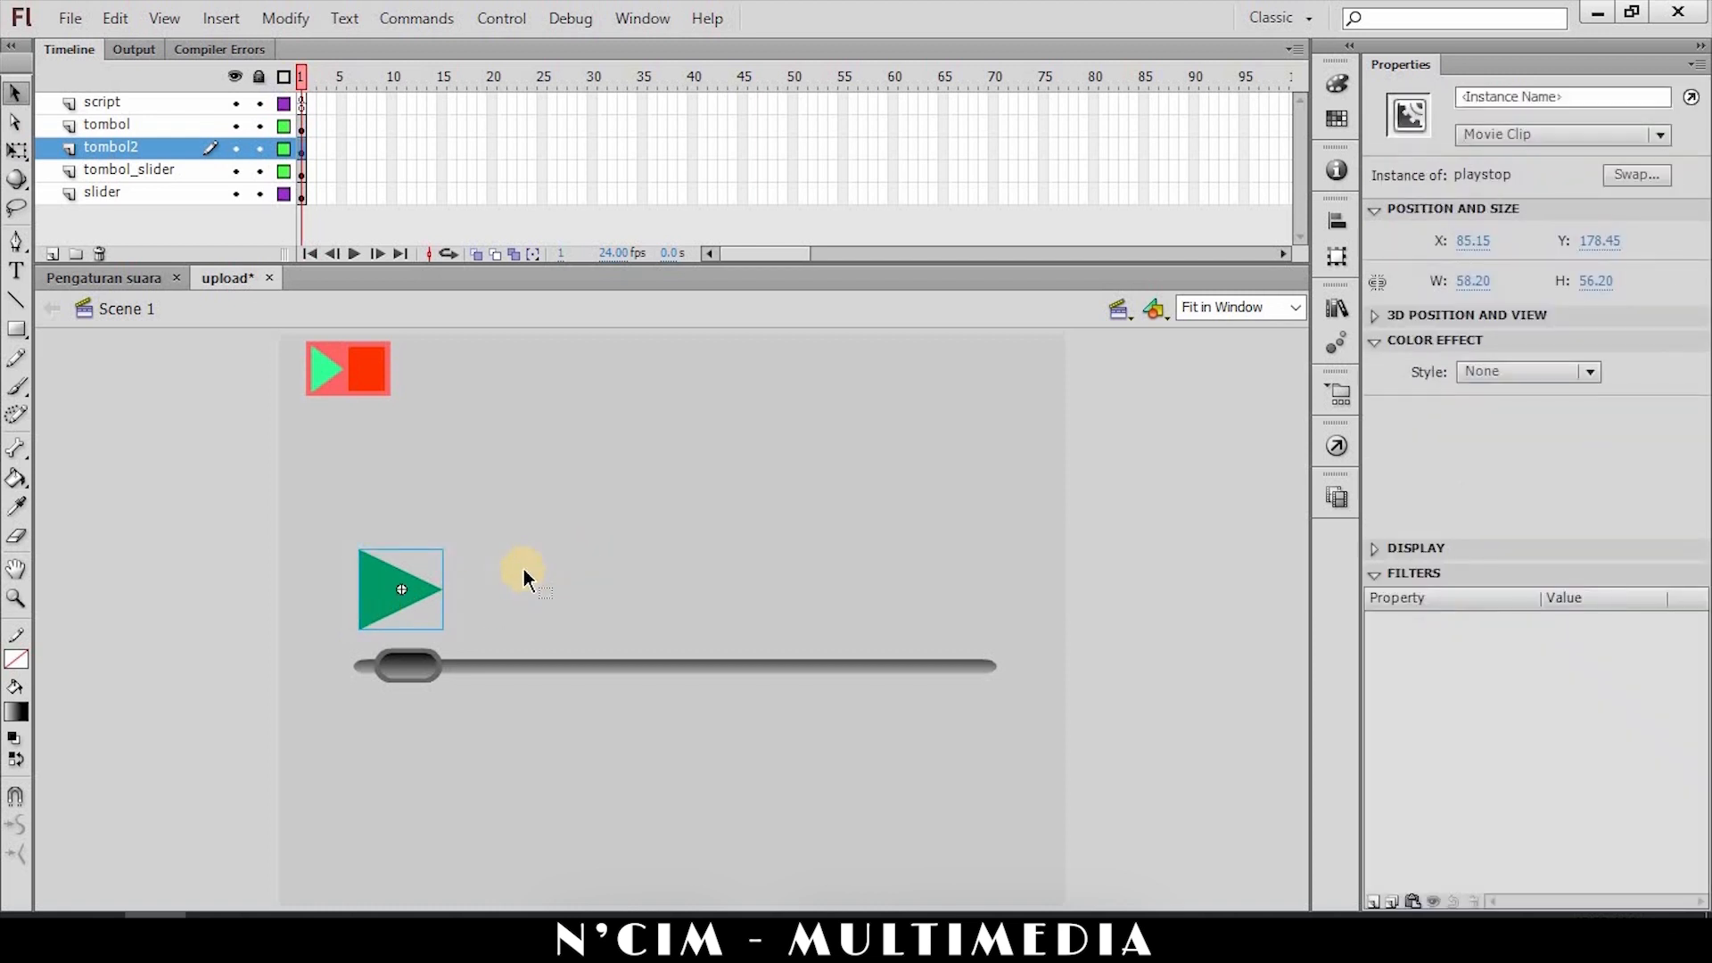
key(ctrl+Return)
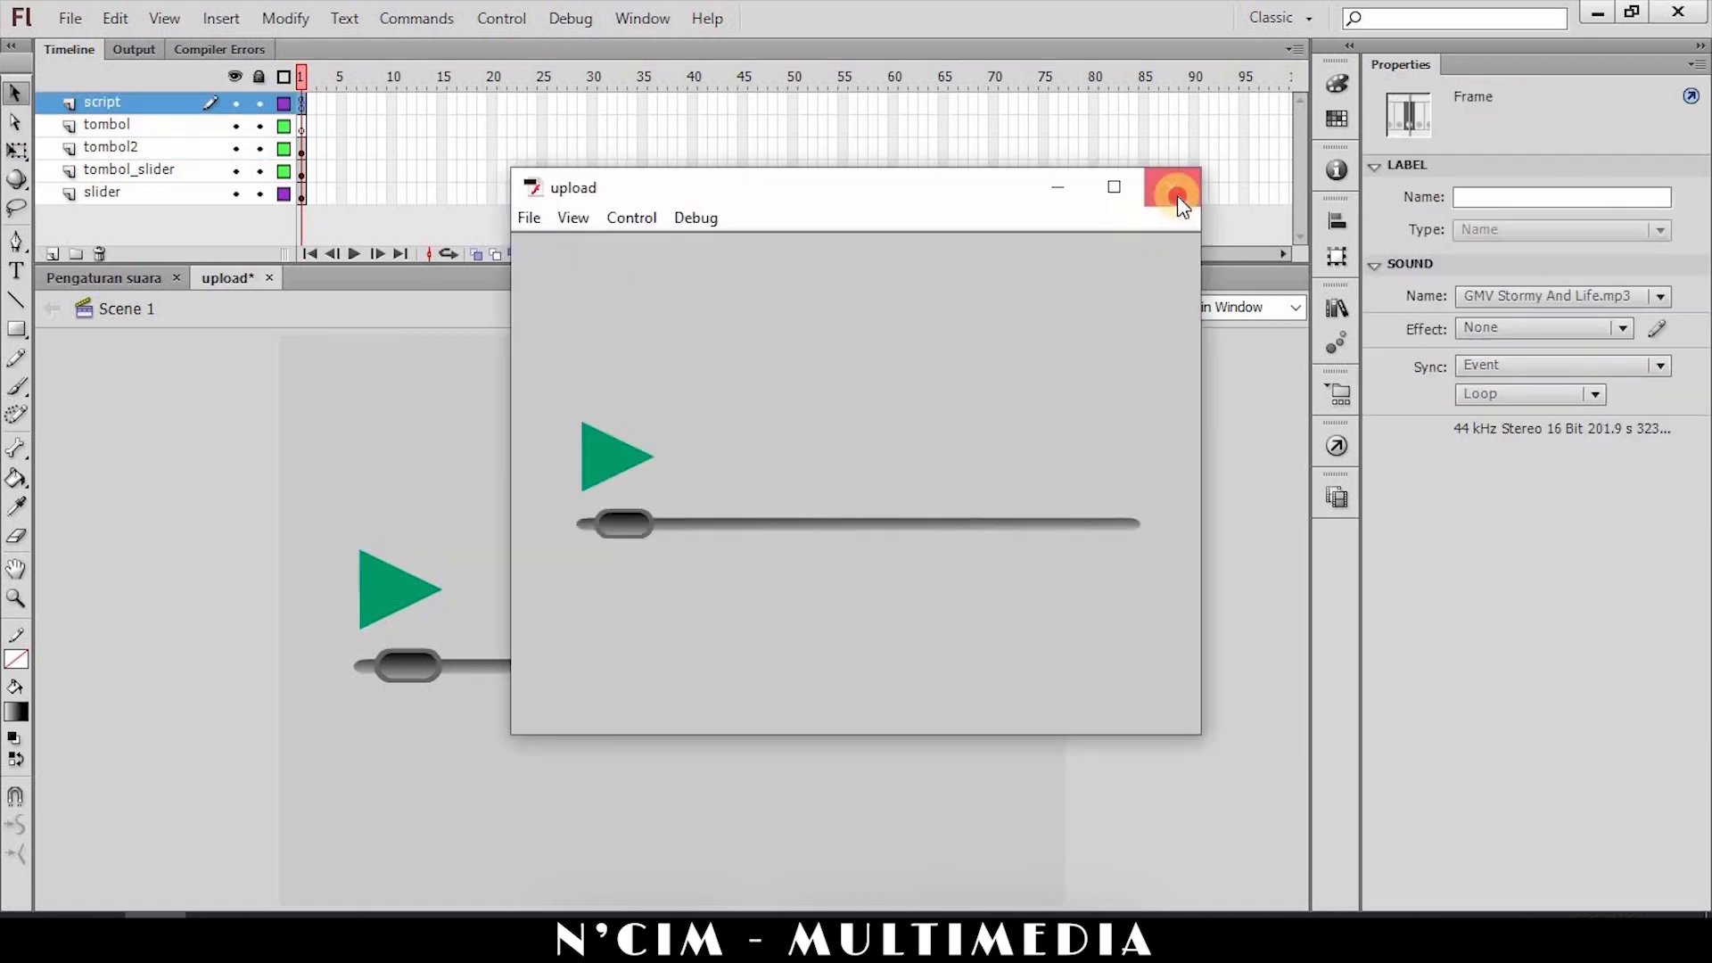
click(1175, 197)
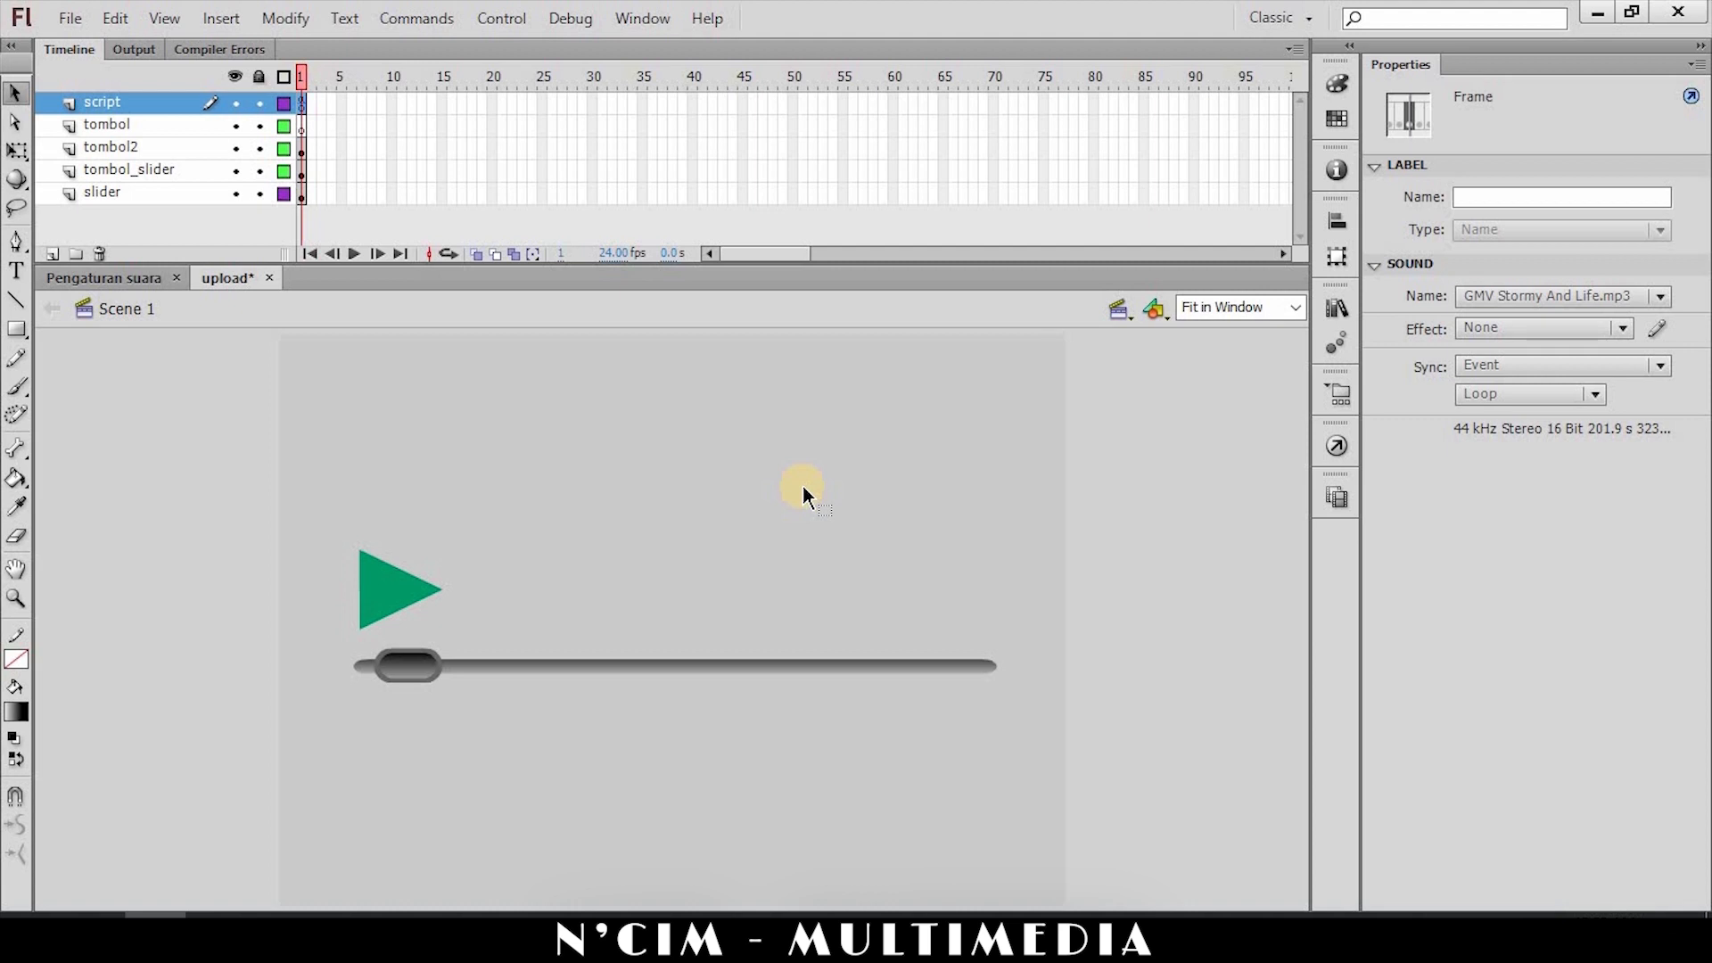